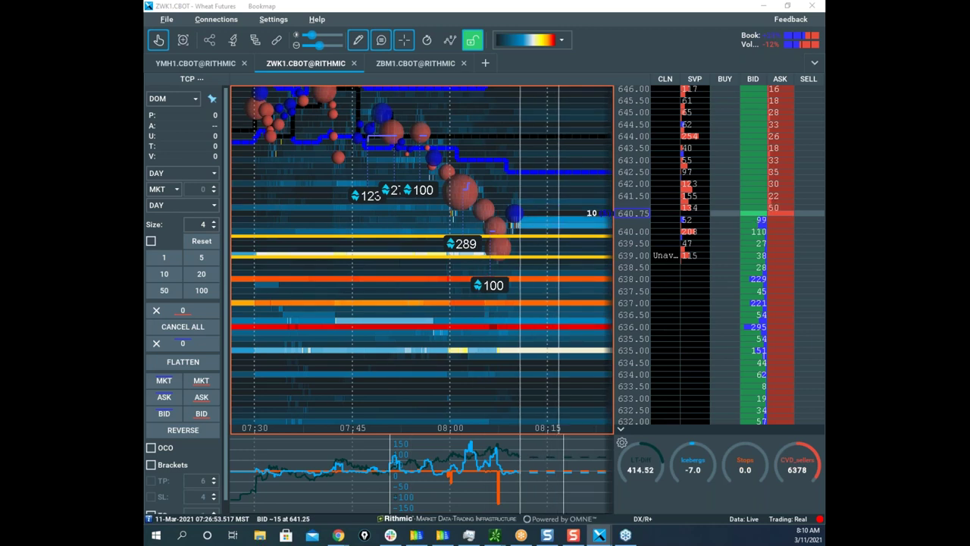
Step: Set the drawing mode on the wheat futures (ZWK1) chart to None
{"action": "scroll", "coordinate": [528, 122], "scroll_direction": "down", "scroll_amount": 3}
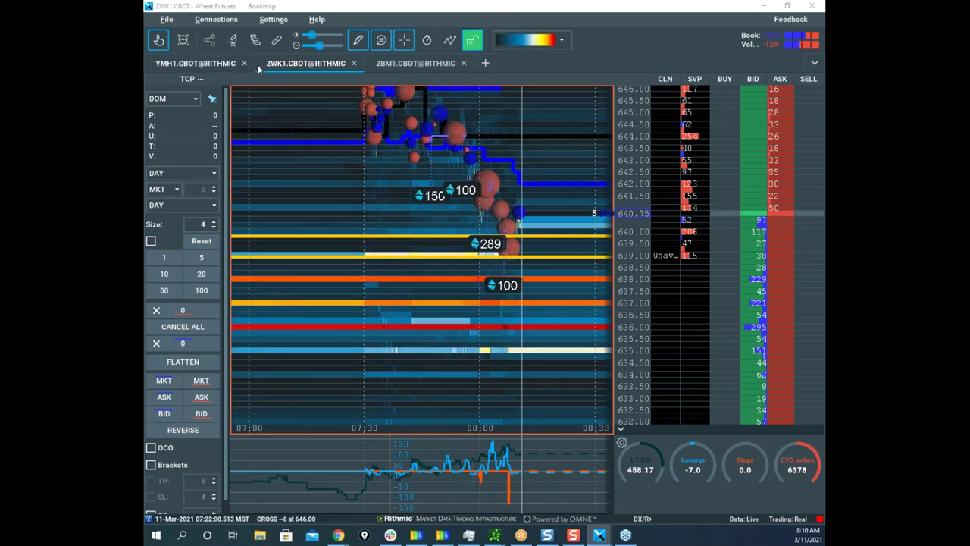
{"action": "scroll", "coordinate": [485, 162], "scroll_direction": "up", "scroll_amount": 1}
{"action": "scroll", "coordinate": [484, 161], "scroll_direction": "up", "scroll_amount": 1}
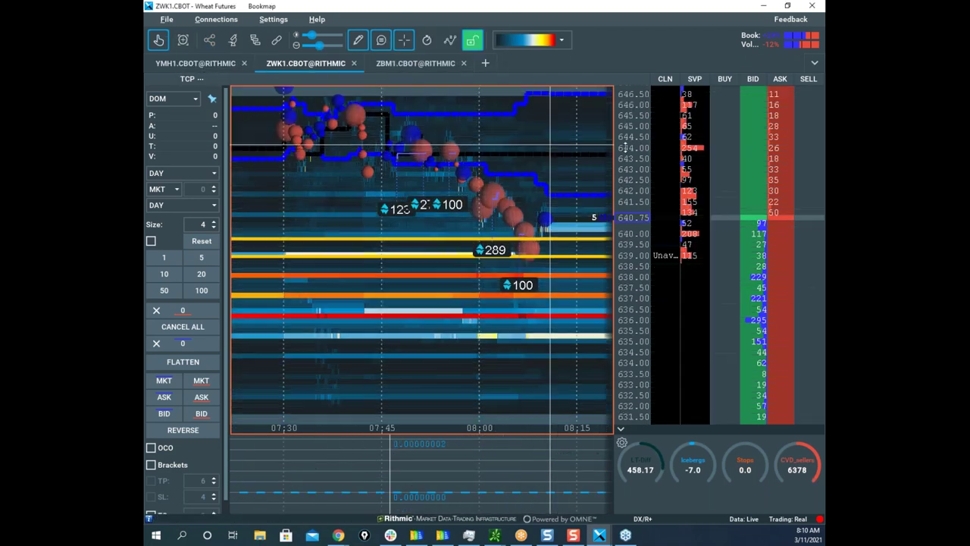
{"action": "left_click", "coordinate": [360, 47]}
{"action": "left_click", "coordinate": [413, 71]}
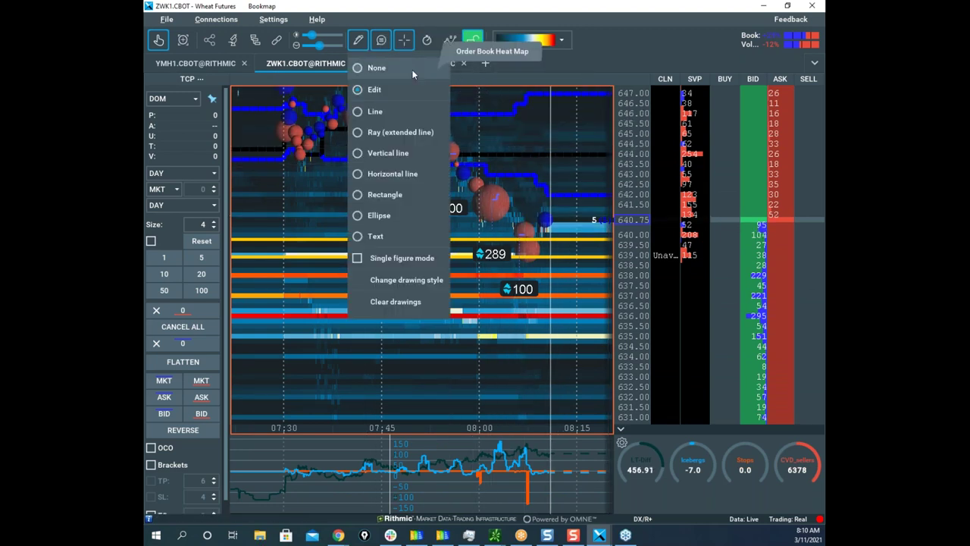
Step: In the addon configuration for ZWK1, set the Icebergs On-Chart sells color to white
{"action": "scroll", "coordinate": [528, 203], "scroll_direction": "up", "scroll_amount": 2}
{"action": "left_click_drag", "start_coordinate": [635, 186], "coordinate": [638, 157]}
{"action": "scroll", "coordinate": [561, 251], "scroll_direction": "up", "scroll_amount": 1}
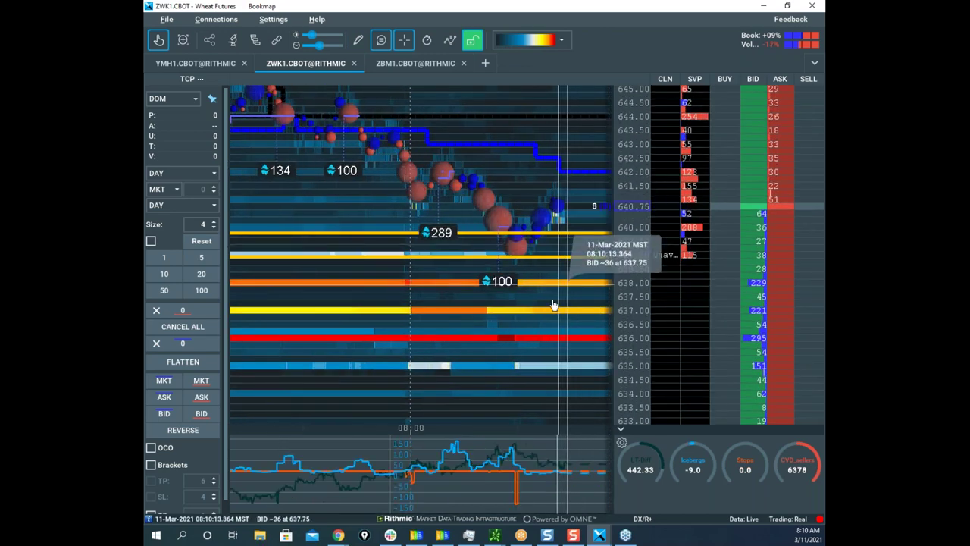
{"action": "scroll", "coordinate": [510, 285], "scroll_direction": "up", "scroll_amount": 1}
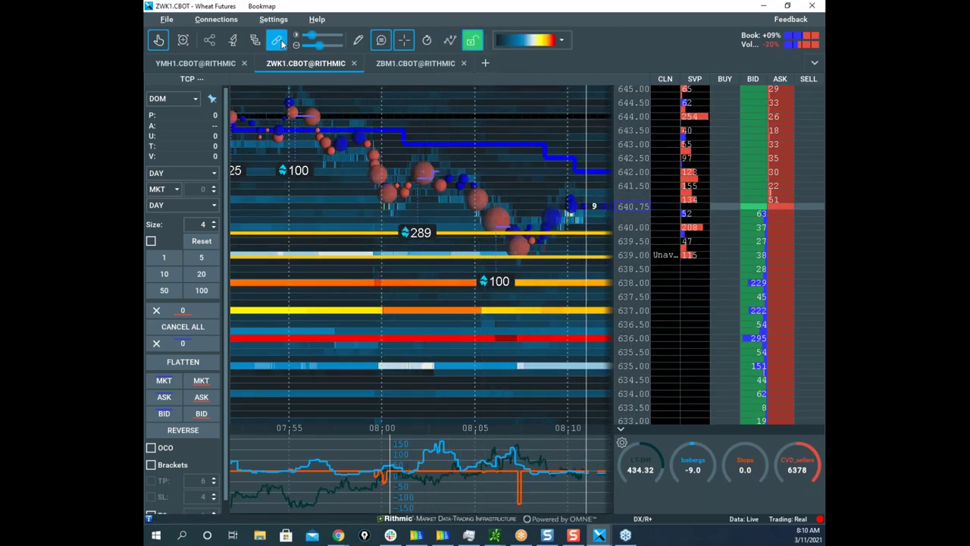
{"action": "left_click", "coordinate": [247, 43]}
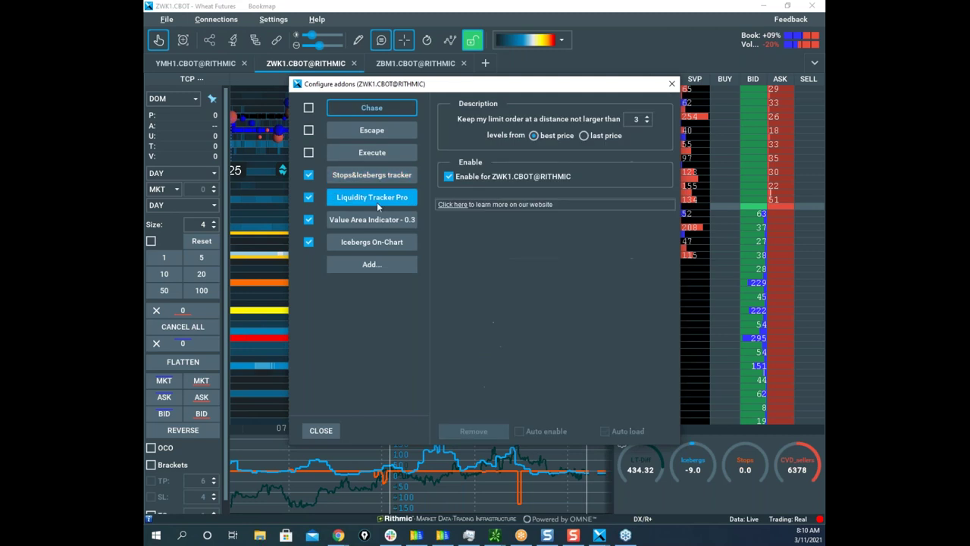
{"action": "left_click", "coordinate": [369, 244]}
{"action": "left_click", "coordinate": [582, 173]}
{"action": "left_click", "coordinate": [504, 127]}
{"action": "left_click", "coordinate": [566, 284]}
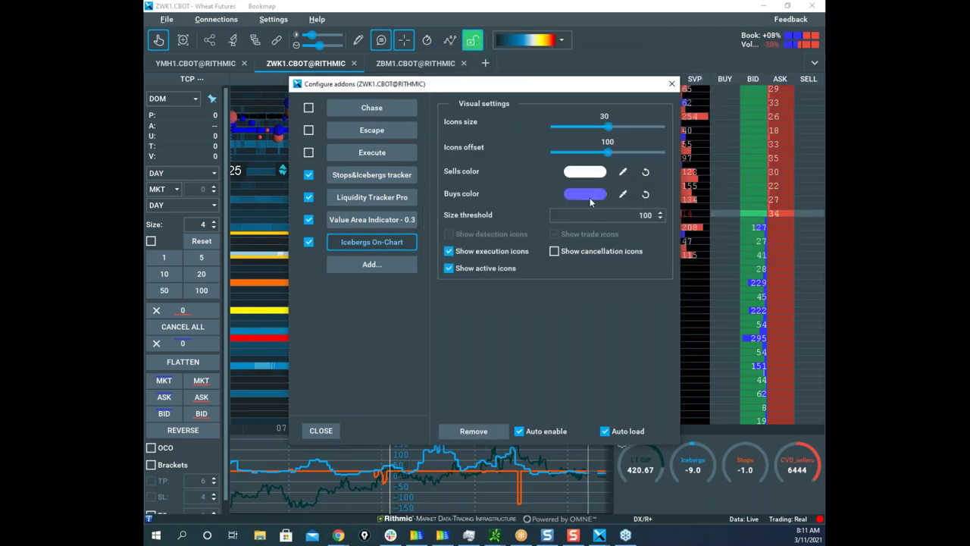
Step: Set the Icebergs On-Chart buys color to white and close the addon configuration
{"action": "left_click", "coordinate": [585, 194]}
{"action": "left_click", "coordinate": [503, 149]}
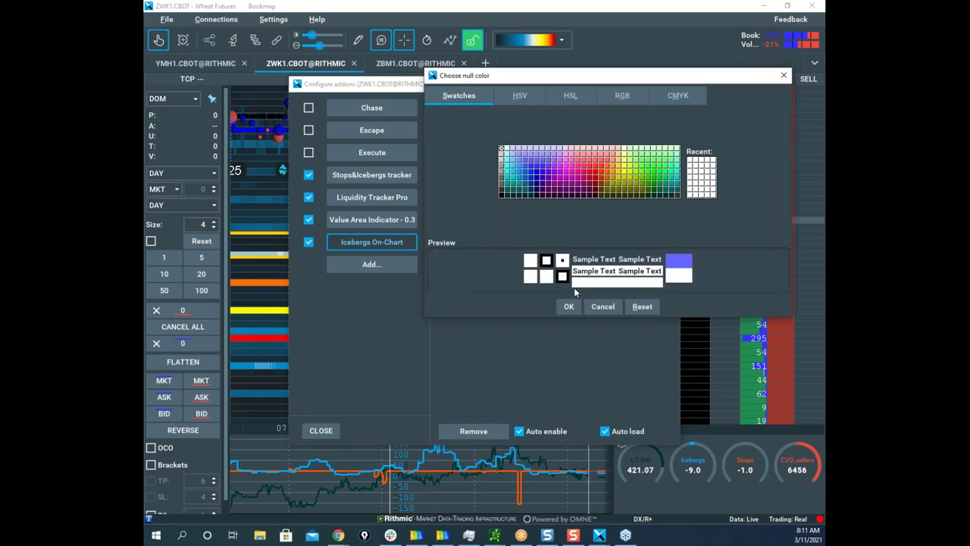
{"action": "left_click", "coordinate": [569, 306]}
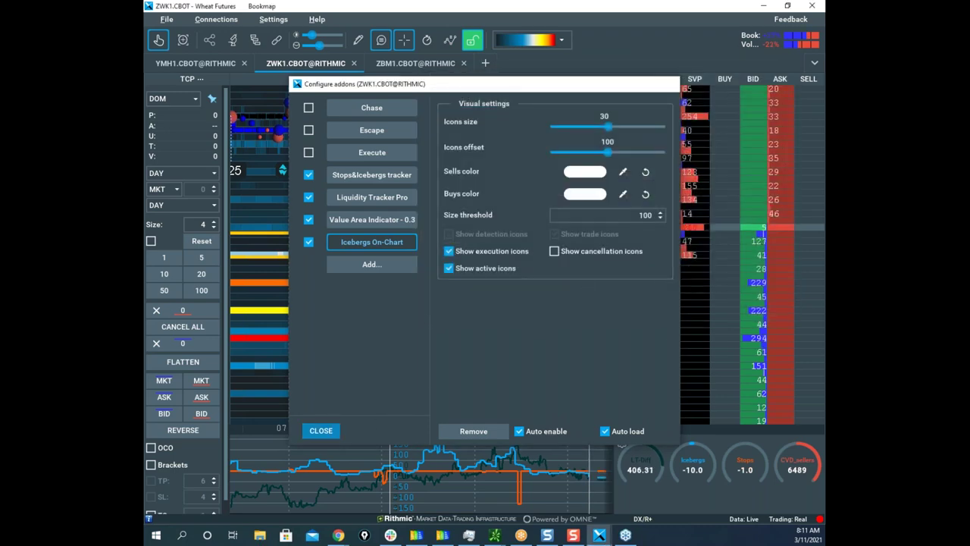
{"action": "left_click", "coordinate": [320, 430]}
Step: Examine the wheat chart's latest price action and iceberg markers around the 640 level
{"action": "scroll", "coordinate": [446, 314], "scroll_direction": "down", "scroll_amount": 2}
{"action": "left_click_drag", "start_coordinate": [530, 264], "coordinate": [514, 277]}
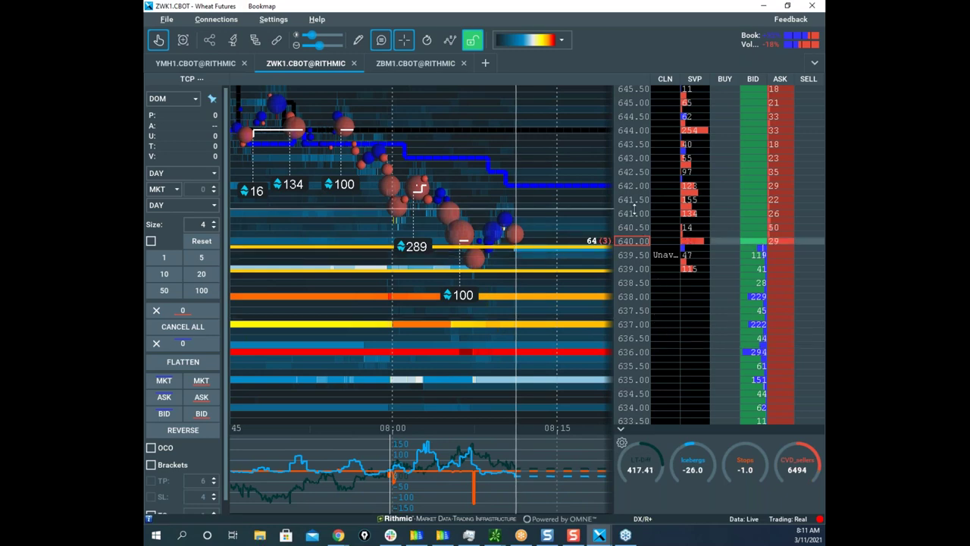
{"action": "scroll", "coordinate": [635, 244], "scroll_direction": "up", "scroll_amount": 4}
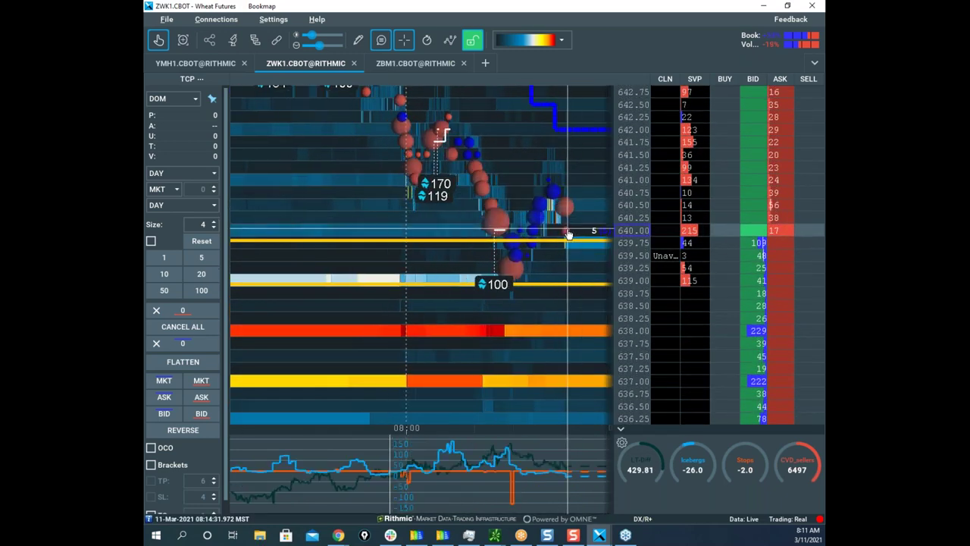
{"action": "scroll", "coordinate": [502, 266], "scroll_direction": "up", "scroll_amount": 1}
{"action": "scroll", "coordinate": [516, 348], "scroll_direction": "up", "scroll_amount": 2}
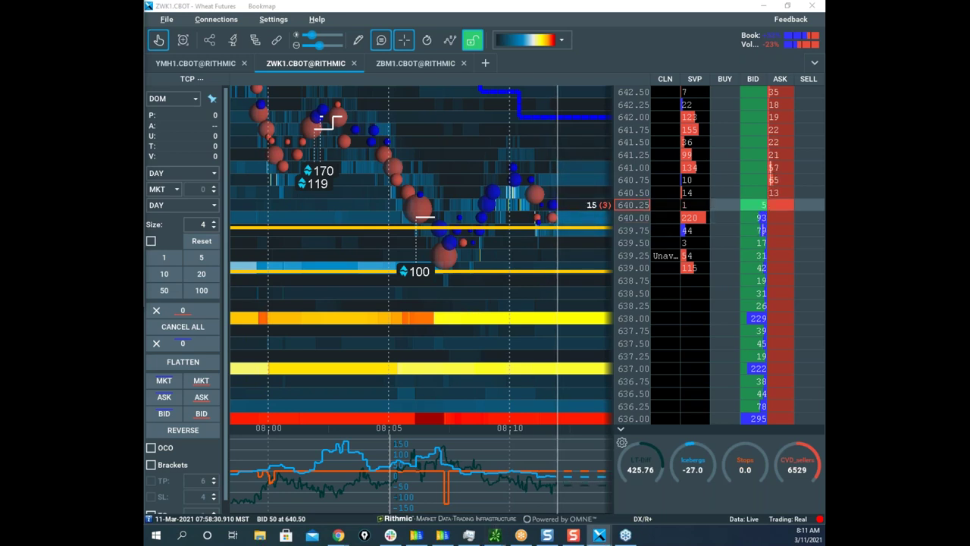
Step: Bring the E-Mini S&P 500 (ESH1) chart window onto this screen in place of the wheat chart
{"action": "left_click_drag", "start_coordinate": [145, 122], "coordinate": [432, 103]}
{"action": "left_click_drag", "start_coordinate": [648, 104], "coordinate": [584, 70]}
{"action": "left_click", "coordinate": [754, 69]}
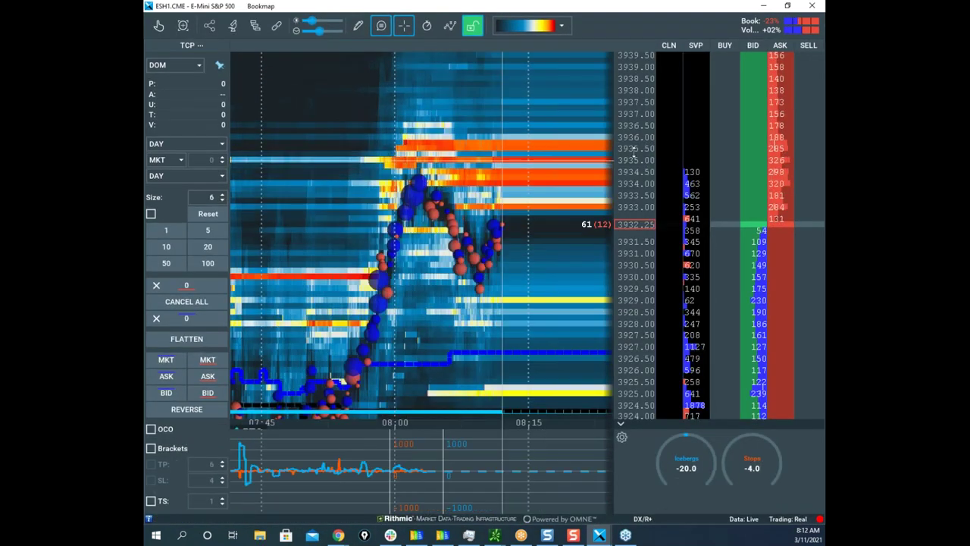
Step: Turn on hand panning for the ESH1 chart and show its price levels down to about 3911
{"action": "scroll", "coordinate": [633, 168], "scroll_direction": "down", "scroll_amount": 3}
{"action": "scroll", "coordinate": [528, 180], "scroll_direction": "down", "scroll_amount": 4}
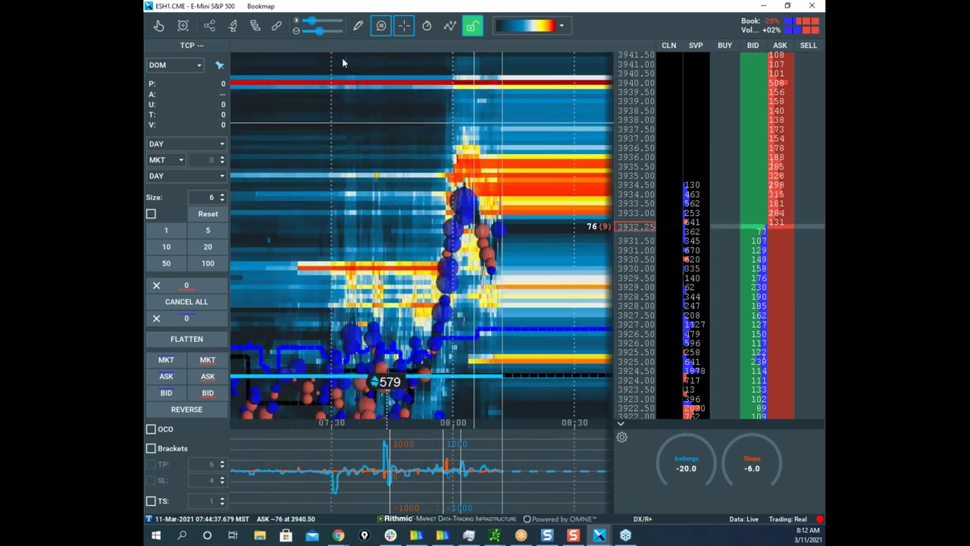
{"action": "left_click", "coordinate": [159, 26]}
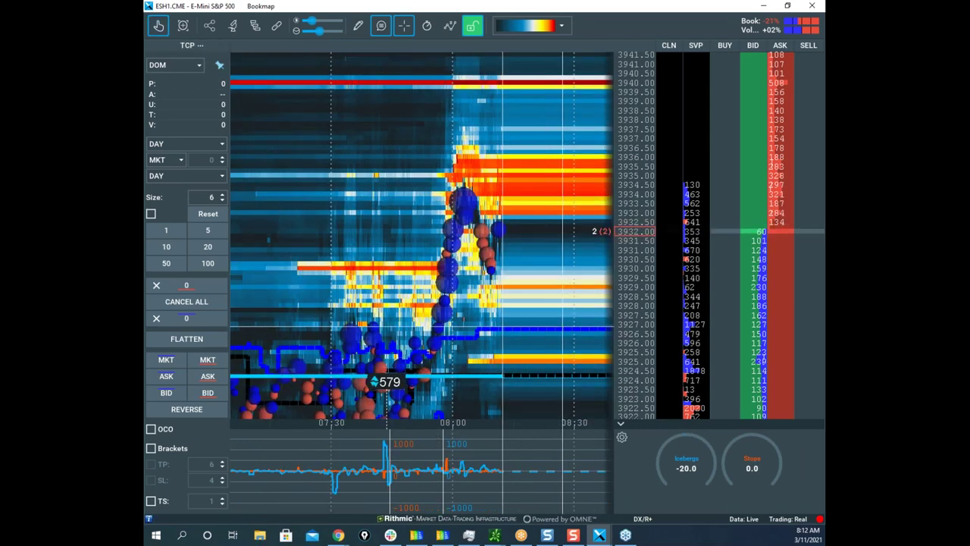
{"action": "left_click_drag", "start_coordinate": [564, 332], "coordinate": [551, 240]}
{"action": "scroll", "coordinate": [641, 176], "scroll_direction": "down", "scroll_amount": 3}
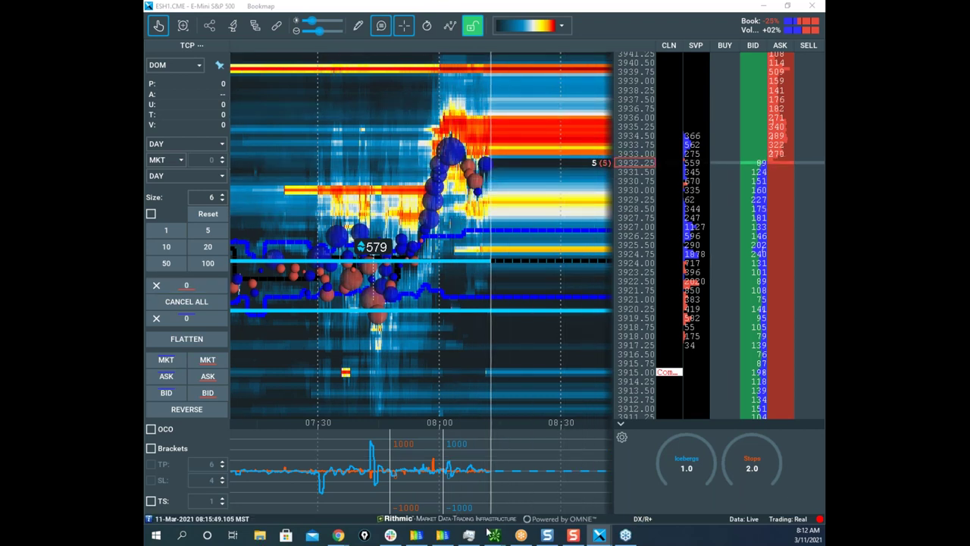
Step: Switch to Chrome, search for "google remote desktop" in a new tab, and connect to the FalconXtreme computer
{"action": "mouse_move", "coordinate": [339, 536]}
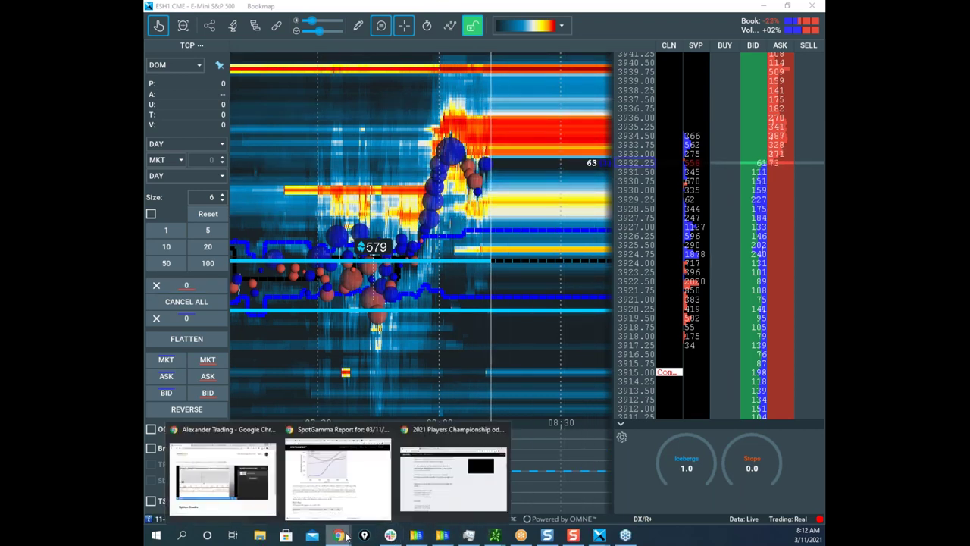
{"action": "left_click", "coordinate": [344, 486]}
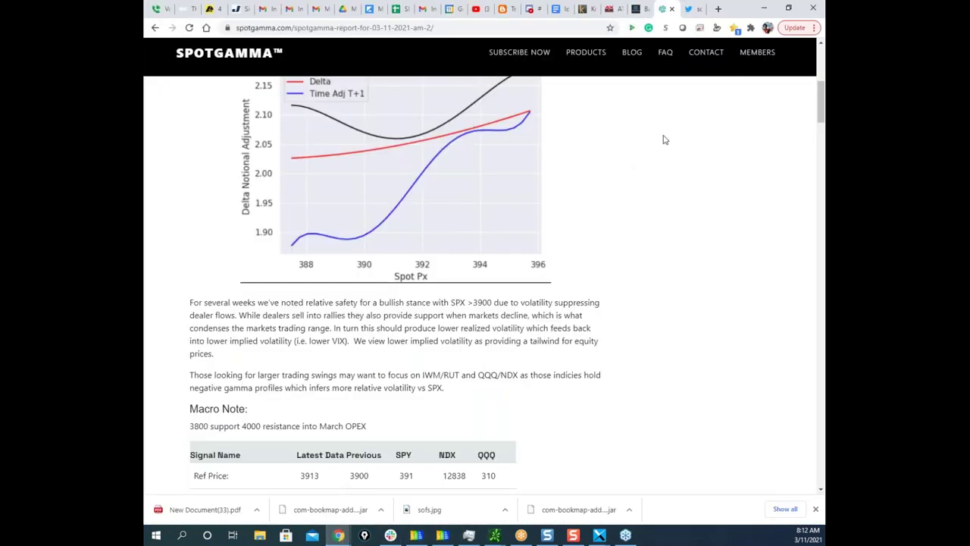
{"action": "left_click", "coordinate": [718, 9]}
{"action": "type", "text": "google"}
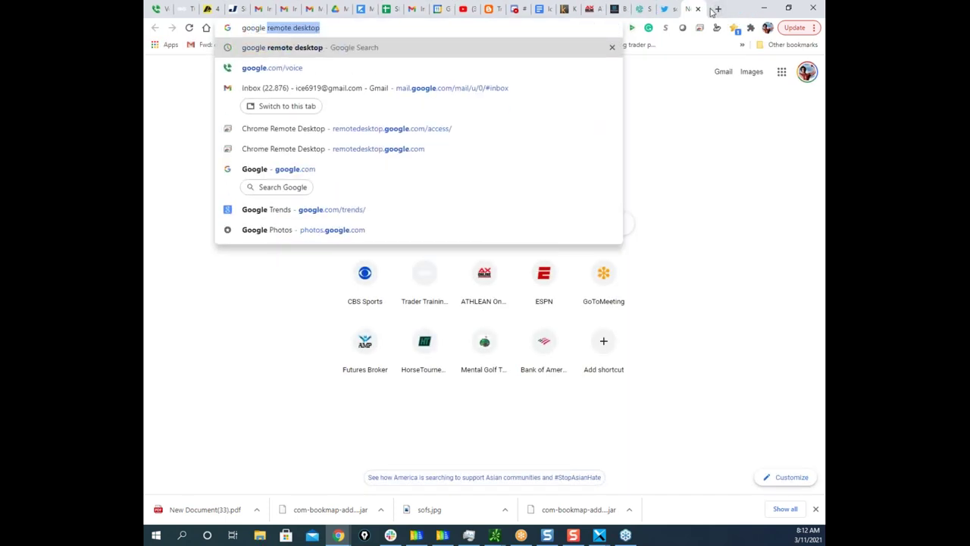
{"action": "key", "text": "Return"}
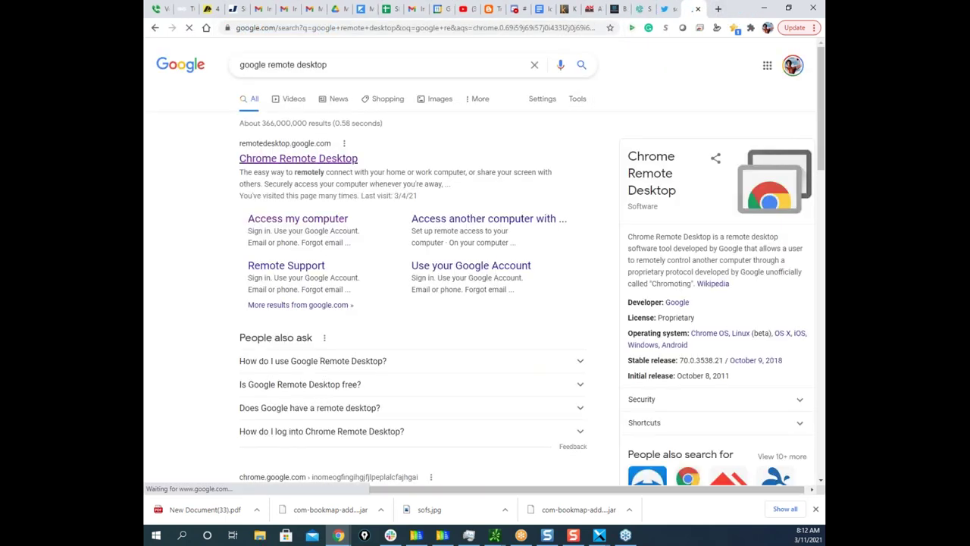
{"action": "left_click", "coordinate": [300, 222]}
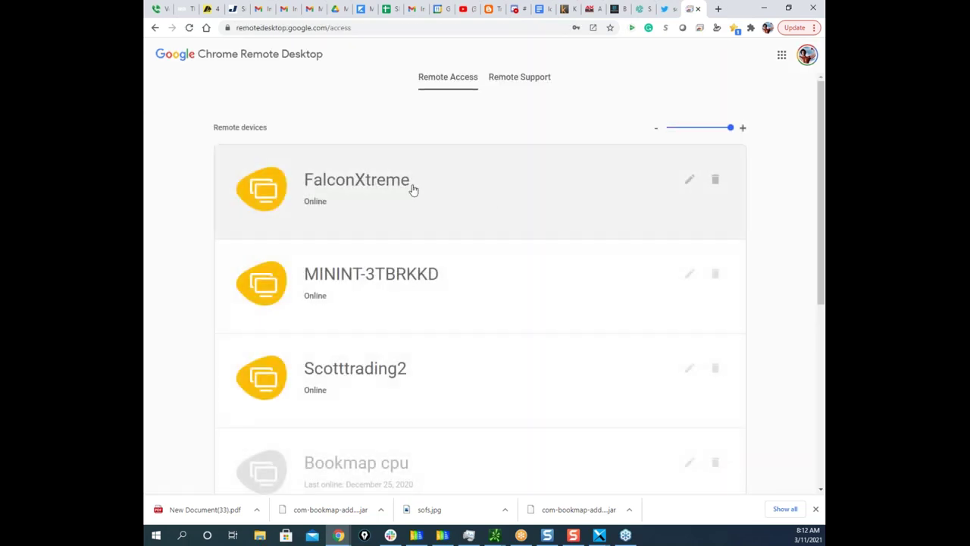
{"action": "left_click", "coordinate": [372, 185]}
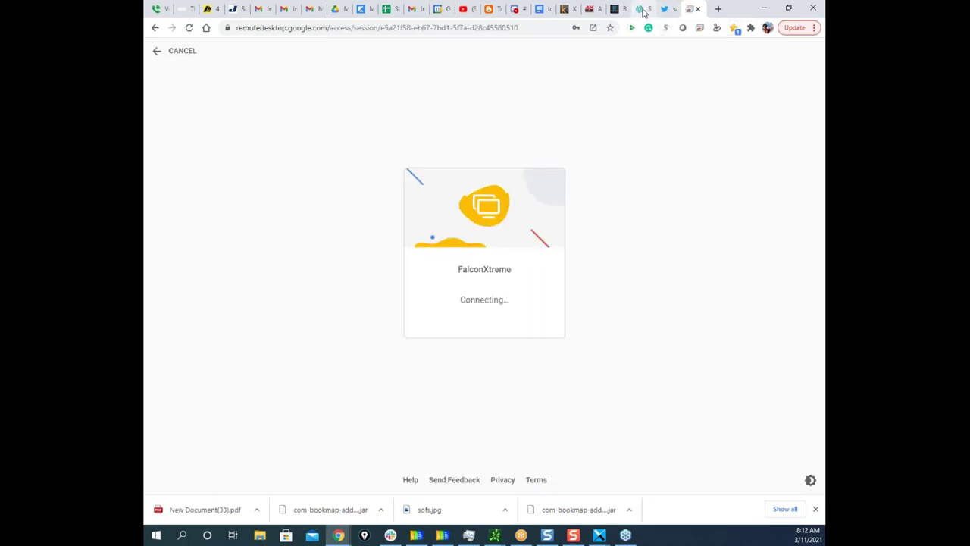
Step: Return to the SpotGamma report for 03/11/2021 and read its Daily Note
{"action": "left_click", "coordinate": [642, 12]}
{"action": "scroll", "coordinate": [487, 190], "scroll_direction": "up", "scroll_amount": 5}
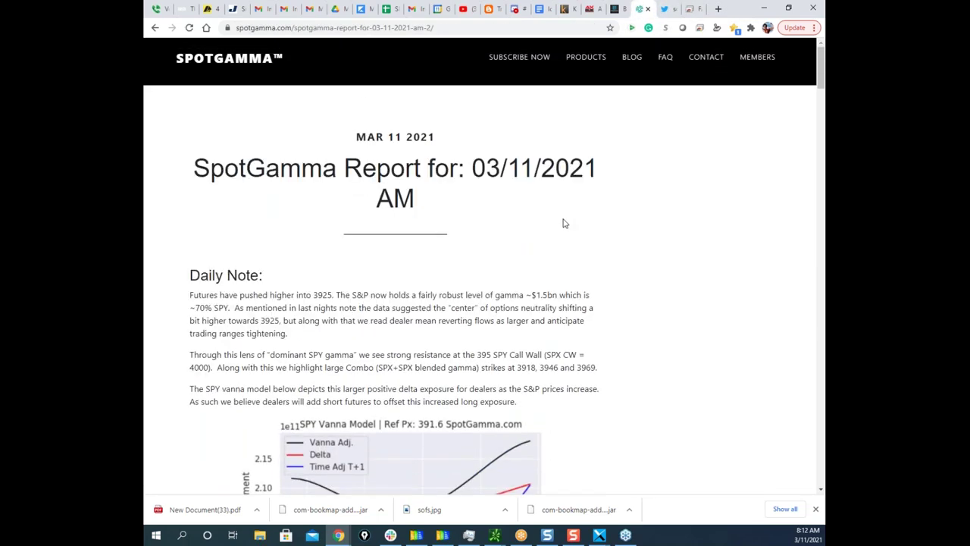
{"action": "scroll", "coordinate": [565, 224], "scroll_direction": "down", "scroll_amount": 2}
{"action": "scroll", "coordinate": [666, 250], "scroll_direction": "up", "scroll_amount": 1}
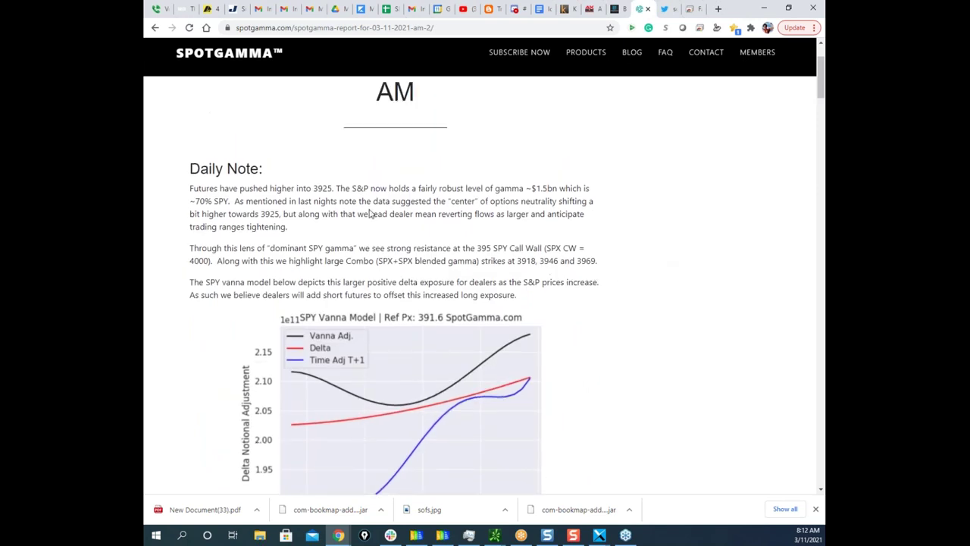
Step: Bring the /VX two-minute chart window onto this screen over the SpotGamma report
{"action": "left_click_drag", "start_coordinate": [145, 114], "coordinate": [585, 89]}
{"action": "left_click_drag", "start_coordinate": [665, 157], "coordinate": [622, 213]}
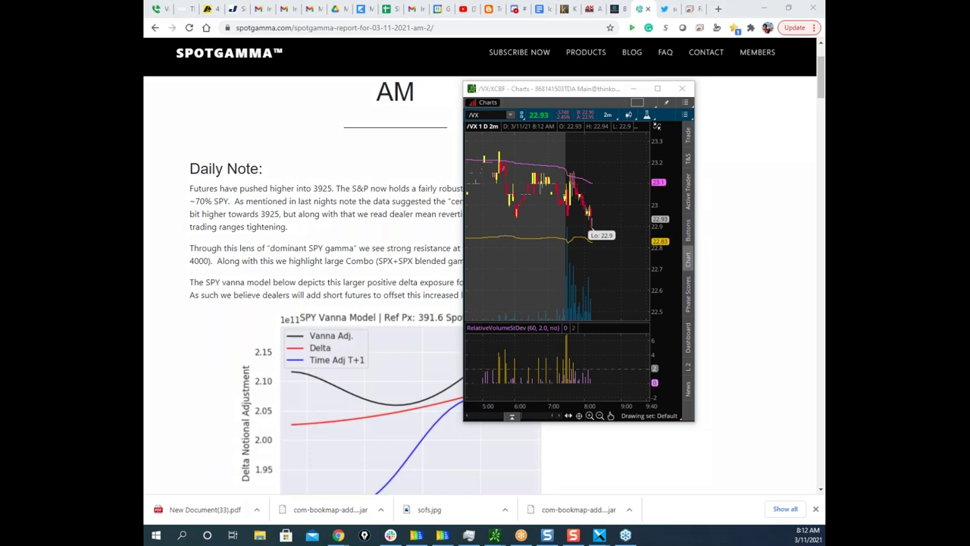
Step: Sketch yellow freehand arrows and a zigzag beside the latest /VX price bars, and clear the markings
{"action": "left_click_drag", "start_coordinate": [626, 216], "coordinate": [596, 222]}
{"action": "mouse_move", "coordinate": [584, 197]}
{"action": "left_mouse_down"}
{"action": "mouse_move", "coordinate": [614, 202]}
{"action": "mouse_move", "coordinate": [595, 190]}
{"action": "mouse_move", "coordinate": [653, 221]}
{"action": "left_mouse_up"}
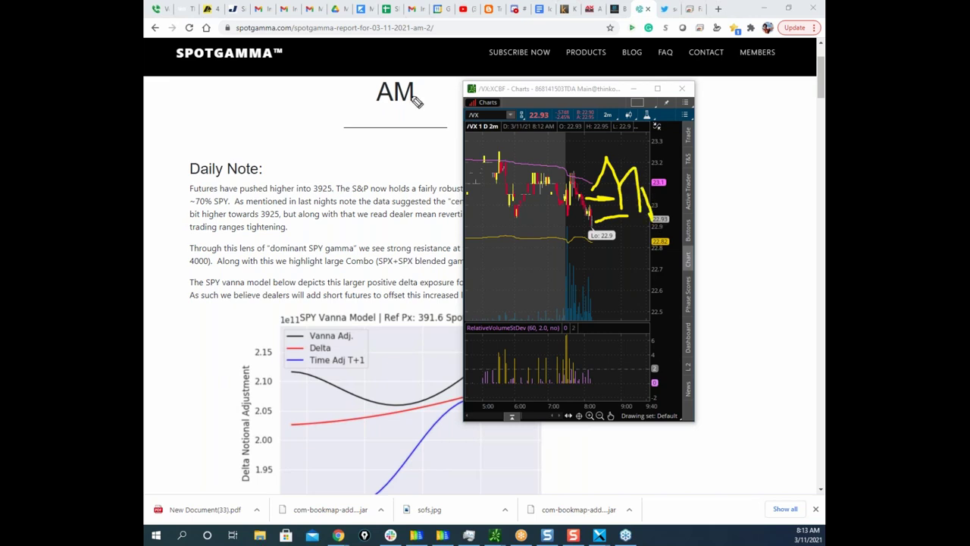
{"action": "left_click_drag", "start_coordinate": [602, 157], "coordinate": [653, 209]}
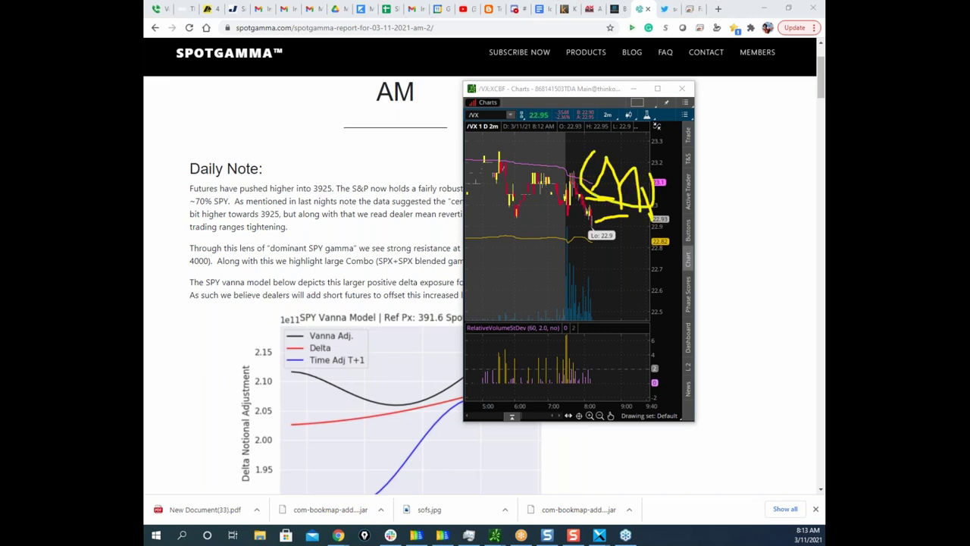
{"action": "key", "text": "Escape"}
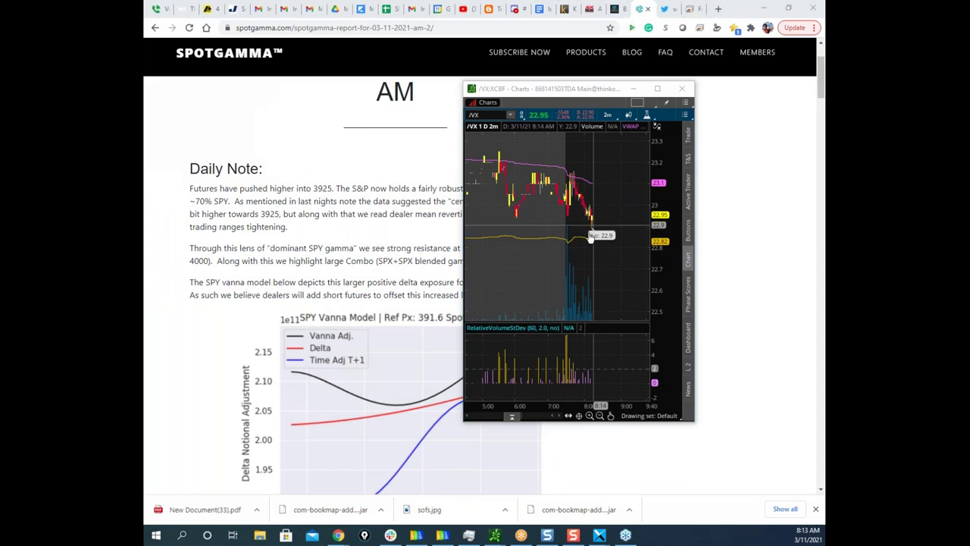
Step: Move the /VX chart off this screen and examine the report's Daily Note, SPY Vanna Model chart and Macro Note
{"action": "left_click_drag", "start_coordinate": [580, 90], "coordinate": [145, 189]}
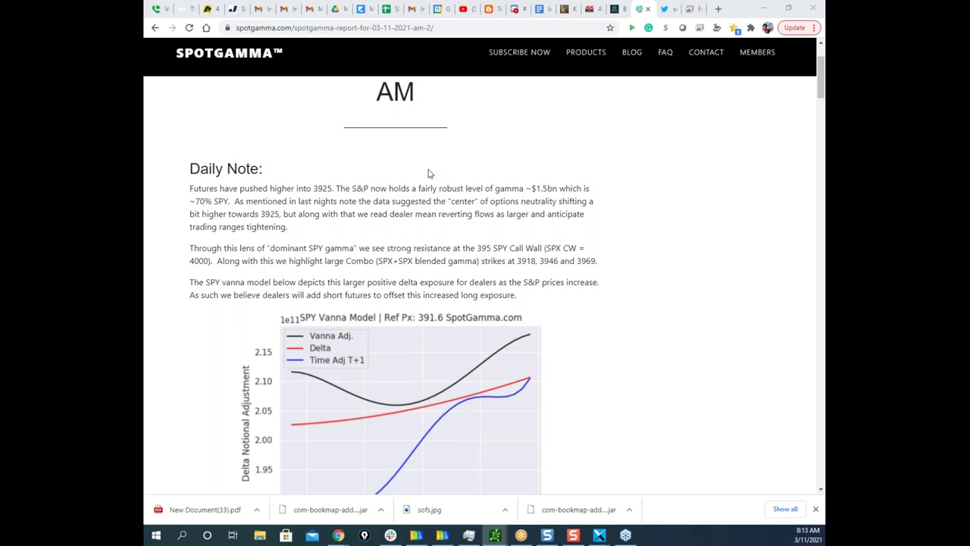
{"action": "scroll", "coordinate": [564, 250], "scroll_direction": "down", "scroll_amount": 1}
{"action": "scroll", "coordinate": [570, 255], "scroll_direction": "up", "scroll_amount": 1}
{"action": "scroll", "coordinate": [587, 243], "scroll_direction": "down", "scroll_amount": 1}
{"action": "scroll", "coordinate": [587, 240], "scroll_direction": "up", "scroll_amount": 1}
{"action": "scroll", "coordinate": [564, 244], "scroll_direction": "down", "scroll_amount": 5}
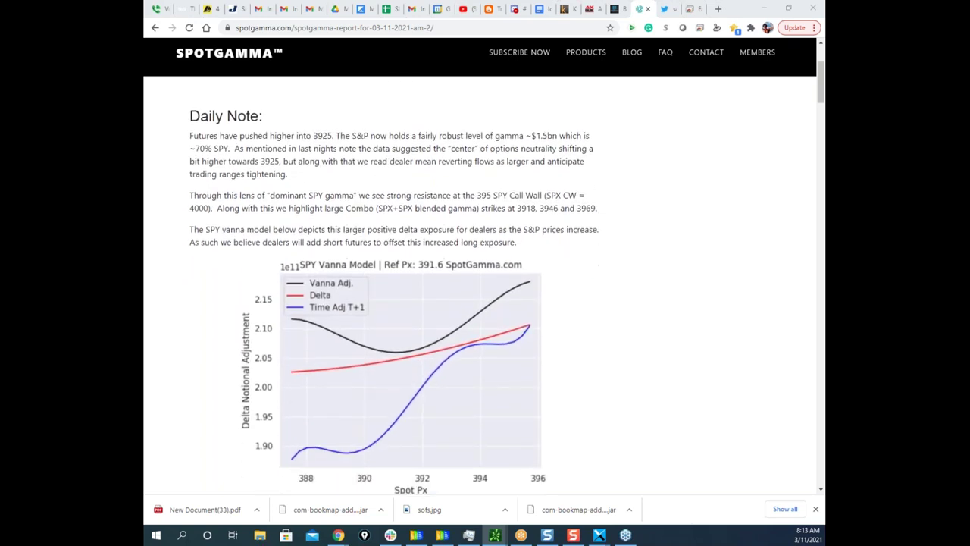
{"action": "scroll", "coordinate": [606, 263], "scroll_direction": "down", "scroll_amount": 2}
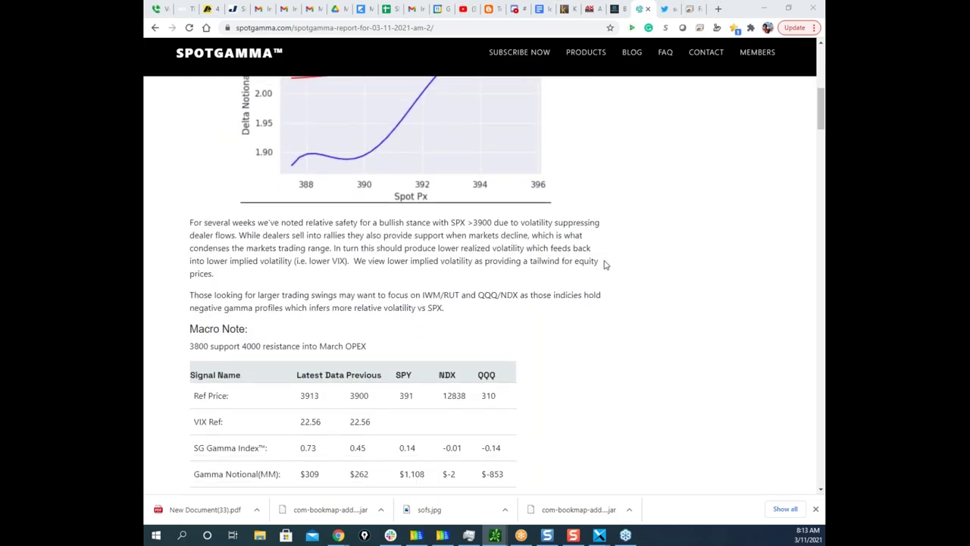
{"action": "scroll", "coordinate": [606, 264], "scroll_direction": "up", "scroll_amount": 4}
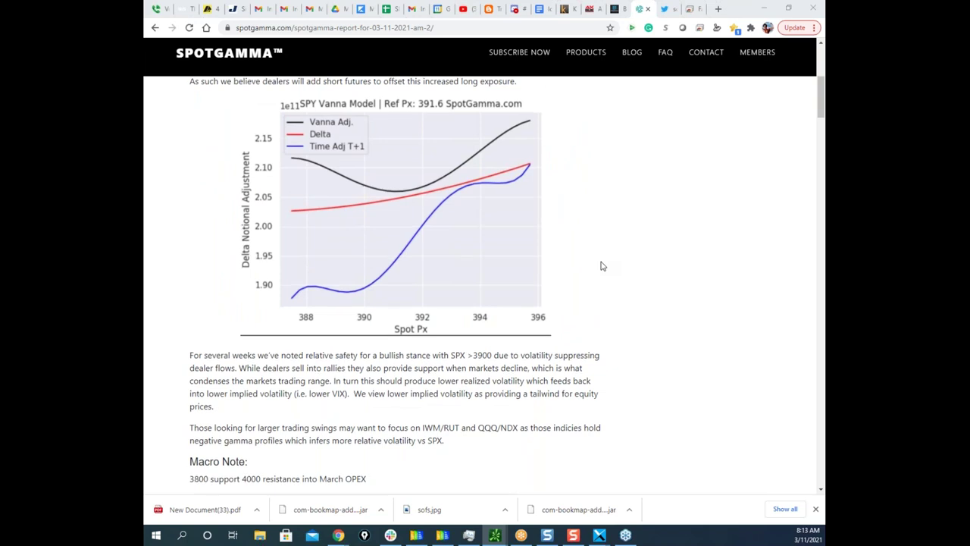
{"action": "scroll", "coordinate": [602, 263], "scroll_direction": "down", "scroll_amount": 1}
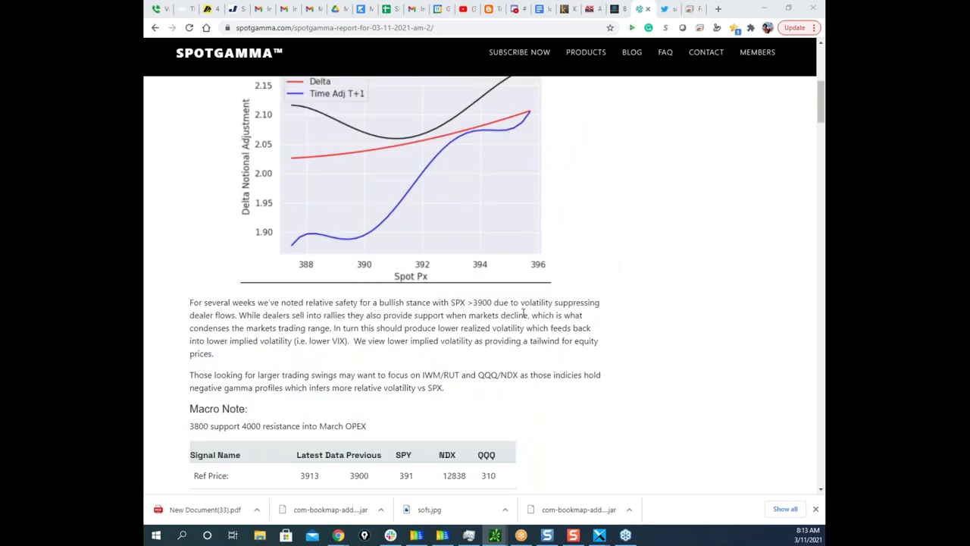
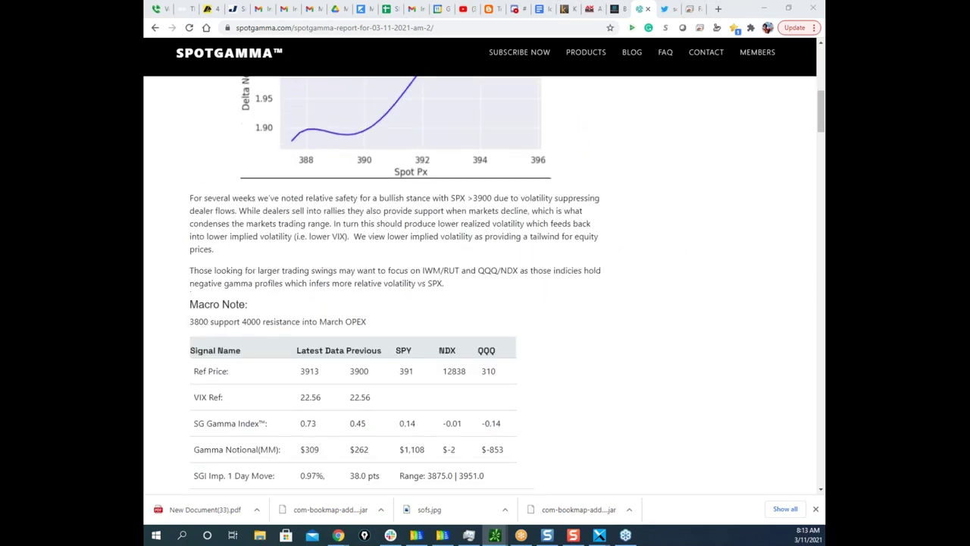
Step: Move the browser window off this screen and widen the CLN column of the ESH1 chart until its notes are readable
{"action": "mouse_move", "coordinate": [758, 51]}
{"action": "left_click_drag", "start_coordinate": [735, 14], "coordinate": [145, 151]}
{"action": "left_click_drag", "start_coordinate": [630, 193], "coordinate": [593, 48]}
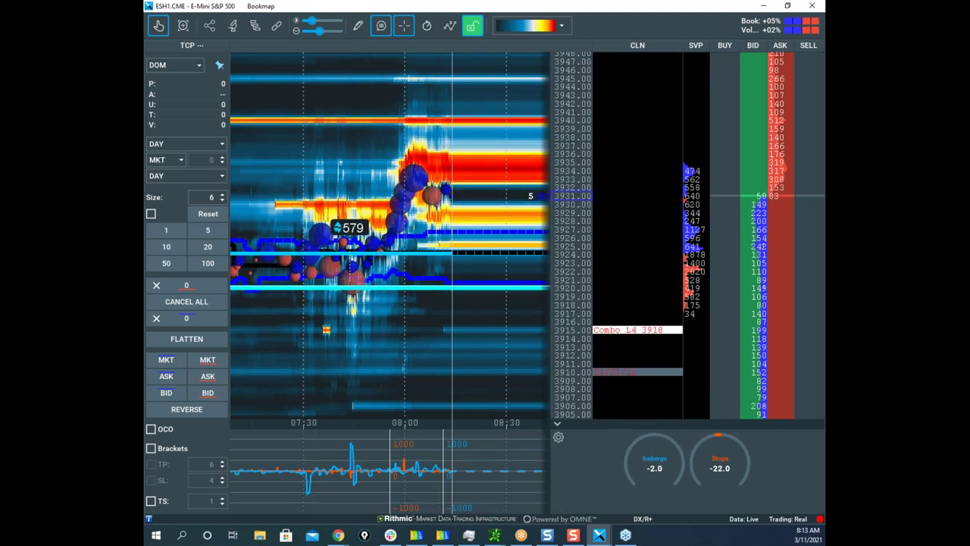
Step: Compress the ESH1 price scale and mark the Combo L1 4020, Combo L3 3997 and Combo L2 3969 labels with yellow pen lines
{"action": "scroll", "coordinate": [570, 197], "scroll_direction": "down", "scroll_amount": 3}
{"action": "scroll", "coordinate": [571, 197], "scroll_direction": "down", "scroll_amount": 3}
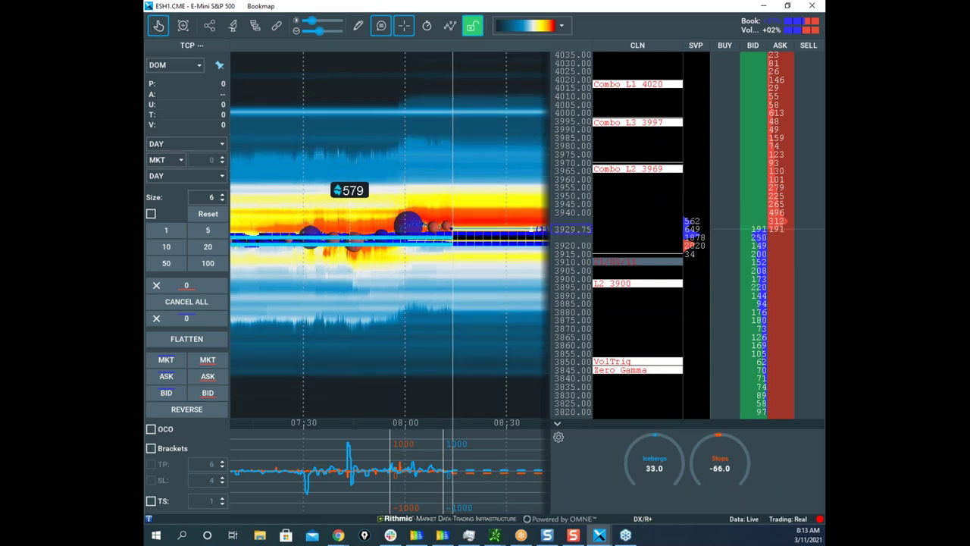
{"action": "left_click_drag", "start_coordinate": [591, 155], "coordinate": [652, 220]}
{"action": "key", "text": "Escape"}
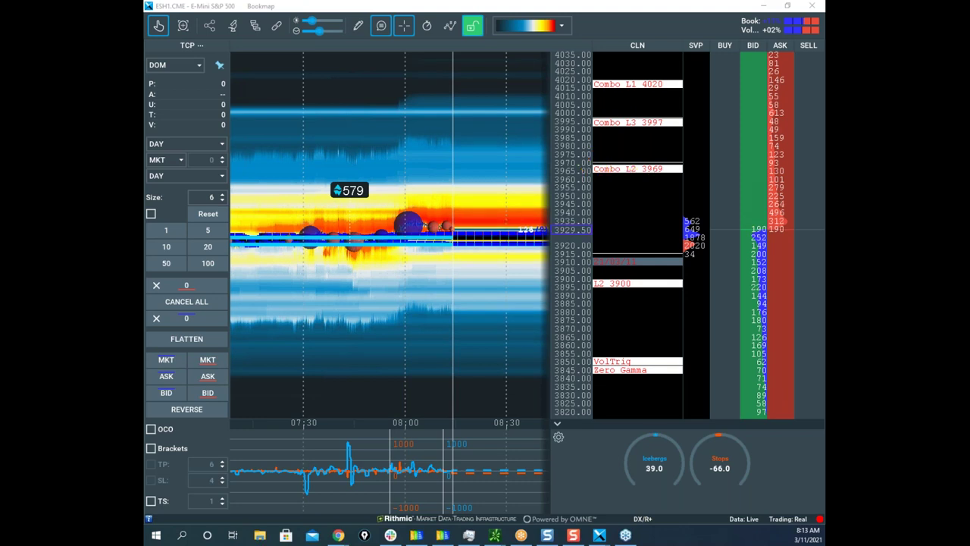
{"action": "left_click_drag", "start_coordinate": [599, 85], "coordinate": [639, 83]}
{"action": "left_click_drag", "start_coordinate": [600, 122], "coordinate": [640, 124]}
{"action": "left_click_drag", "start_coordinate": [606, 166], "coordinate": [623, 170]}
Step: Sketch yellow strokes beside the VolTrig, Zero Gamma and L2 3900 levels and an upward zigzag above the current price, and clear the markings
{"action": "mouse_move", "coordinate": [534, 206]}
{"action": "left_mouse_down"}
{"action": "mouse_move", "coordinate": [541, 176]}
{"action": "mouse_move", "coordinate": [562, 199]}
{"action": "left_mouse_up"}
{"action": "left_click_drag", "start_coordinate": [543, 351], "coordinate": [588, 353]}
{"action": "mouse_move", "coordinate": [530, 373]}
{"action": "left_mouse_down"}
{"action": "mouse_move", "coordinate": [573, 373]}
{"action": "mouse_move", "coordinate": [567, 363]}
{"action": "left_mouse_up"}
{"action": "left_click_drag", "start_coordinate": [540, 291], "coordinate": [560, 279]}
{"action": "mouse_move", "coordinate": [548, 193]}
{"action": "left_mouse_down"}
{"action": "mouse_move", "coordinate": [556, 151]}
{"action": "mouse_move", "coordinate": [554, 183]}
{"action": "mouse_move", "coordinate": [568, 163]}
{"action": "mouse_move", "coordinate": [577, 113]}
{"action": "left_mouse_up"}
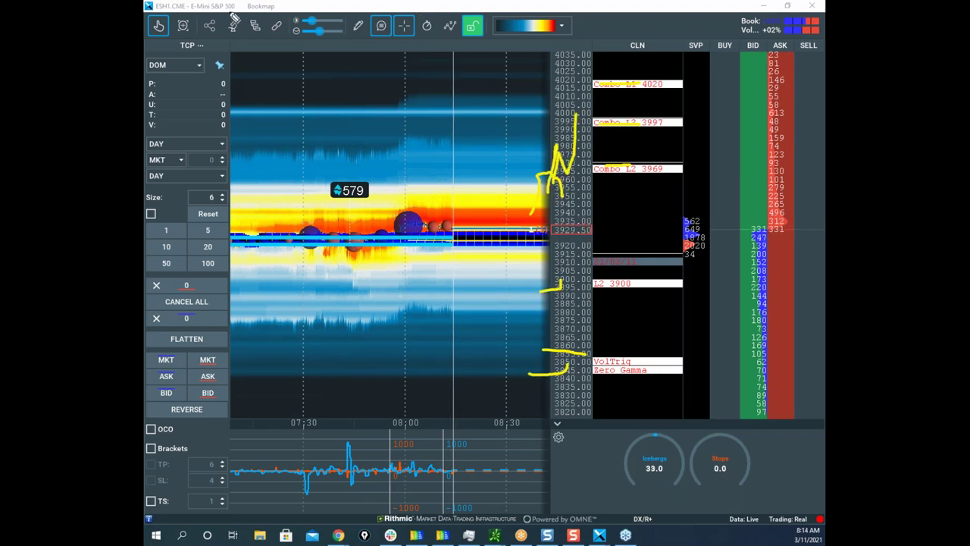
{"action": "key", "text": "Escape"}
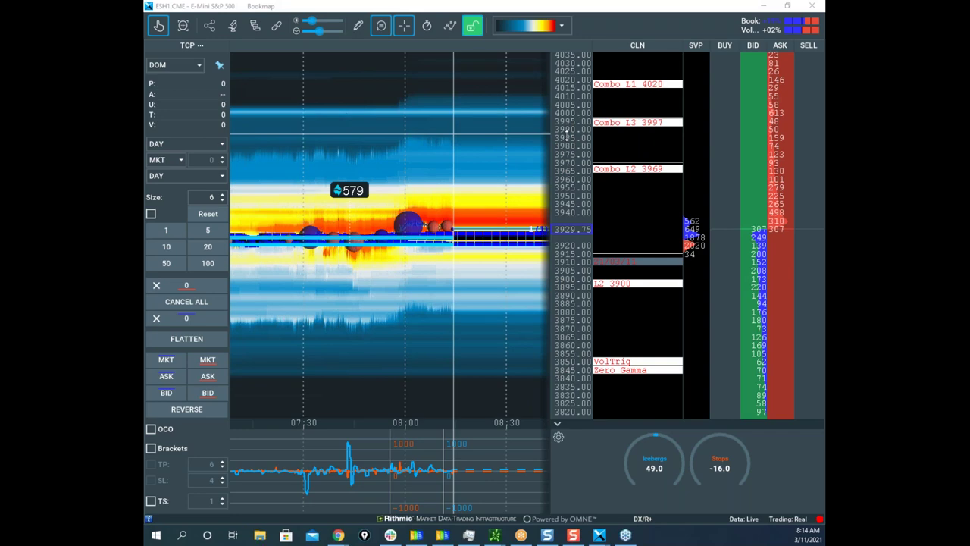
Step: Zoom the ESH1 price scale back in around the current price, keeping Combo L4 3918 in view
{"action": "scroll", "coordinate": [570, 125], "scroll_direction": "up", "scroll_amount": 10}
{"action": "scroll", "coordinate": [570, 125], "scroll_direction": "down", "scroll_amount": 1}
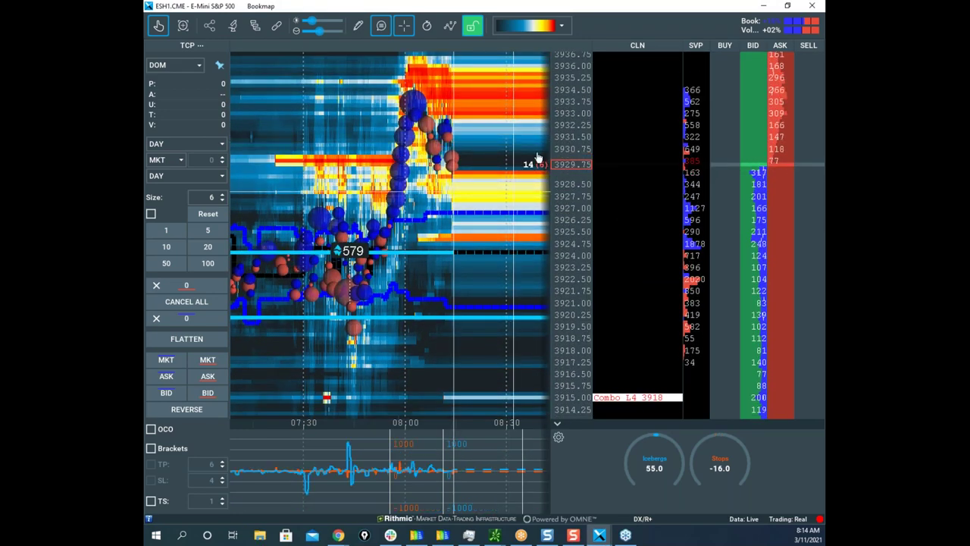
{"action": "scroll", "coordinate": [566, 145], "scroll_direction": "down", "scroll_amount": 1}
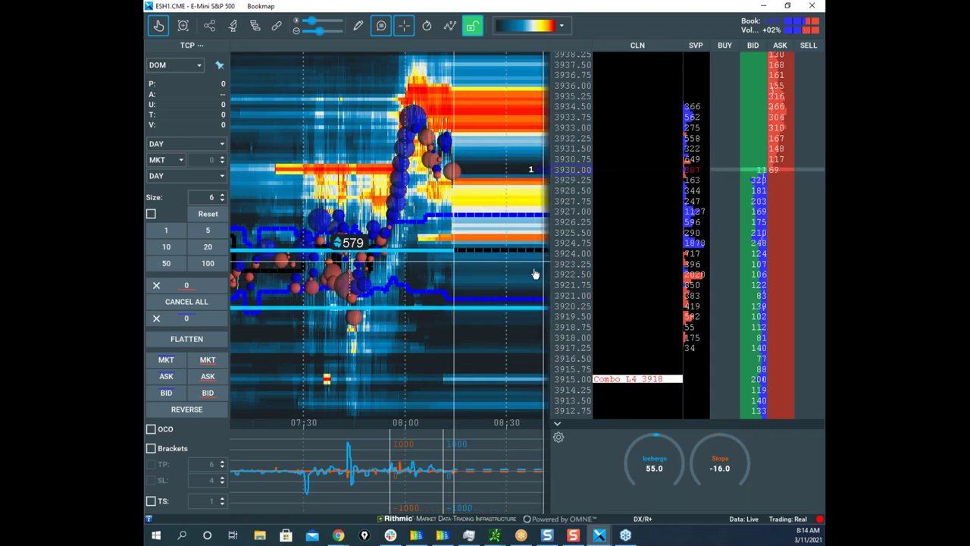
Step: Bring the SpotGamma report onto this screen and examine the Daily Note, SPY Vanna Model chart and signal table
{"action": "left_click_drag", "start_coordinate": [146, 106], "coordinate": [660, 76]}
{"action": "left_click", "coordinate": [703, 77]}
{"action": "scroll", "coordinate": [590, 178], "scroll_direction": "up", "scroll_amount": 2}
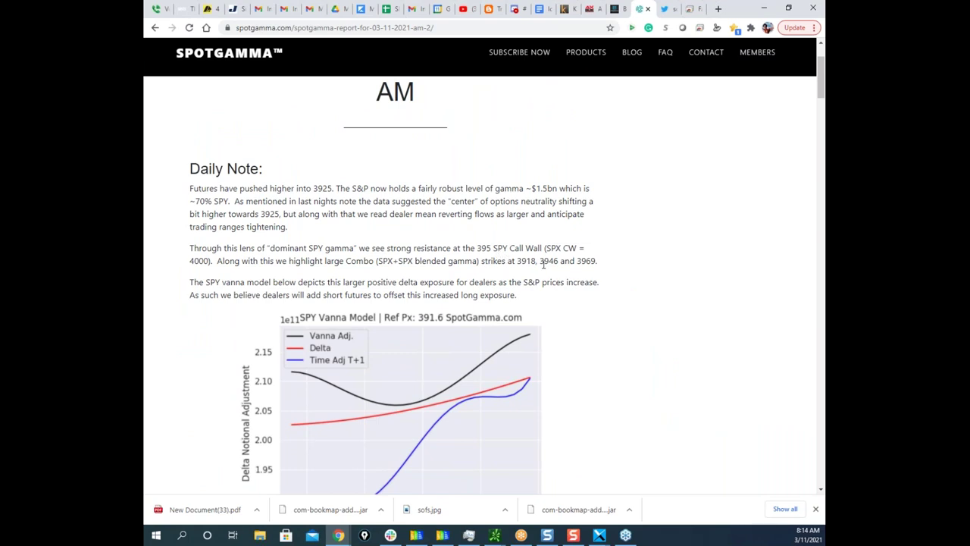
{"action": "scroll", "coordinate": [594, 275], "scroll_direction": "down", "scroll_amount": 4}
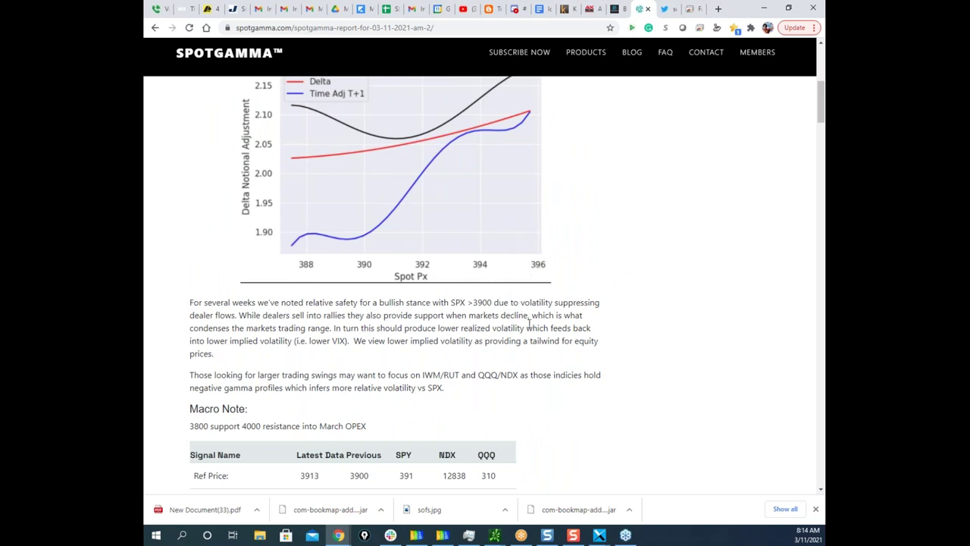
{"action": "scroll", "coordinate": [589, 324], "scroll_direction": "down", "scroll_amount": 9}
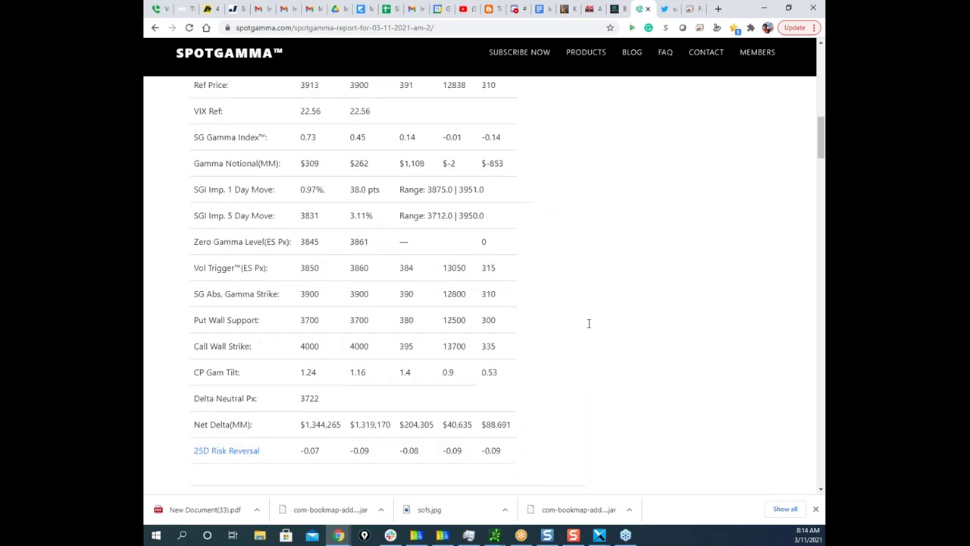
{"action": "scroll", "coordinate": [589, 324], "scroll_direction": "down", "scroll_amount": 4}
{"action": "scroll", "coordinate": [587, 323], "scroll_direction": "up", "scroll_amount": 12}
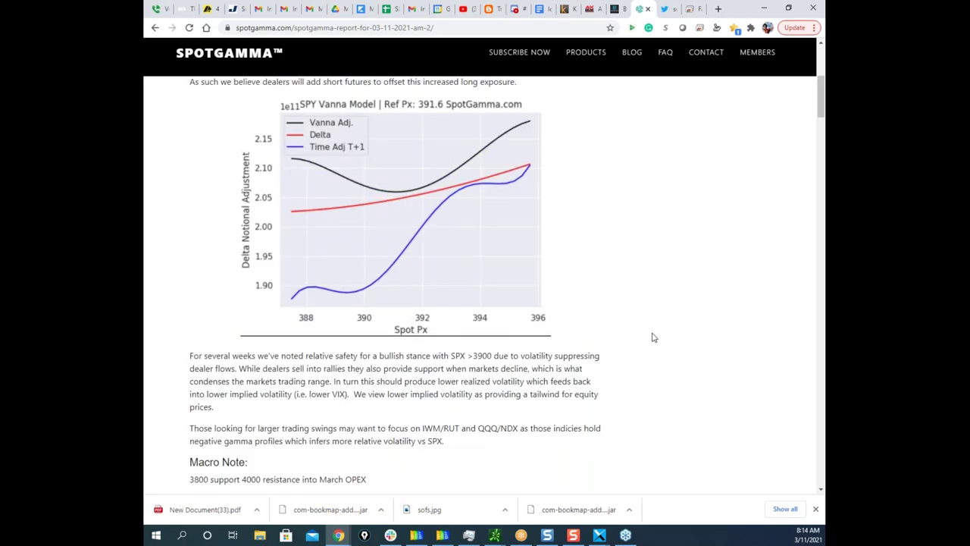
{"action": "scroll", "coordinate": [654, 337], "scroll_direction": "up", "scroll_amount": 2}
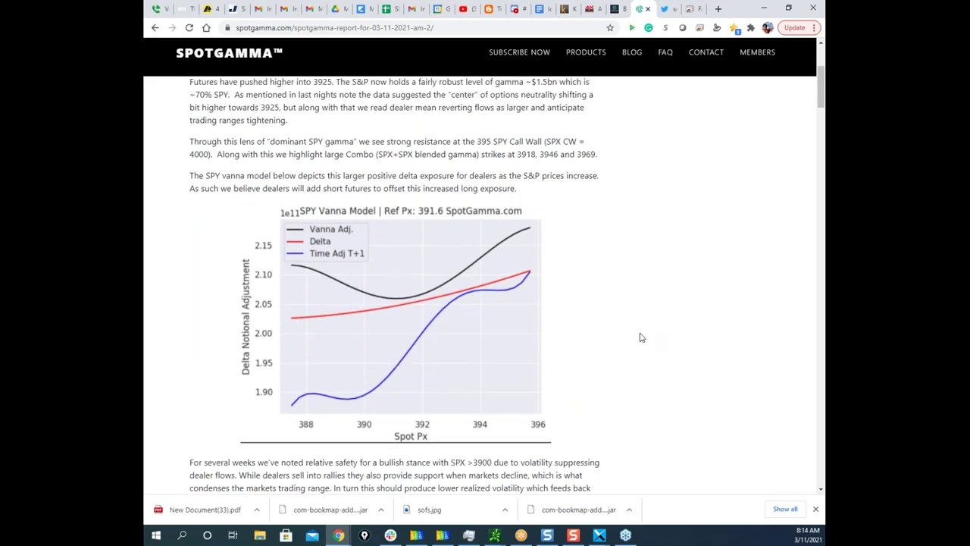
{"action": "scroll", "coordinate": [642, 337], "scroll_direction": "up", "scroll_amount": 2}
Step: Move the browser and ESH1 chart off this screen and restore the ZWK1 wheat window to its smaller size
{"action": "left_click_drag", "start_coordinate": [733, 10], "coordinate": [145, 78]}
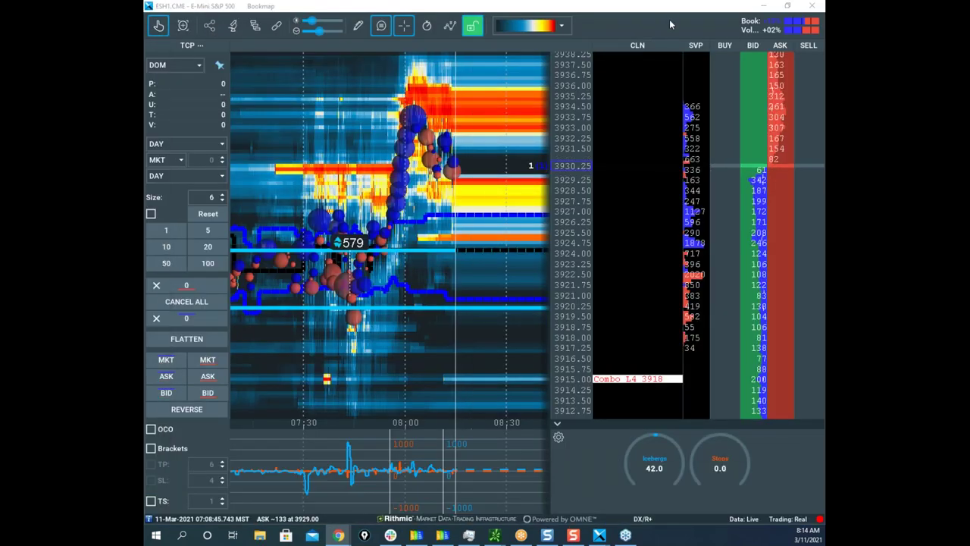
{"action": "left_click_drag", "start_coordinate": [669, 14], "coordinate": [146, 31]}
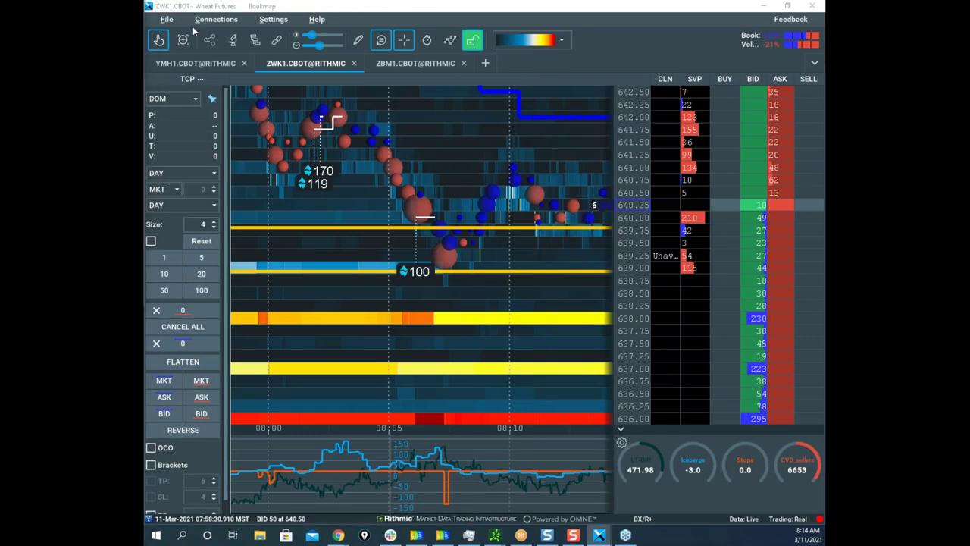
{"action": "double_click", "coordinate": [487, 11]}
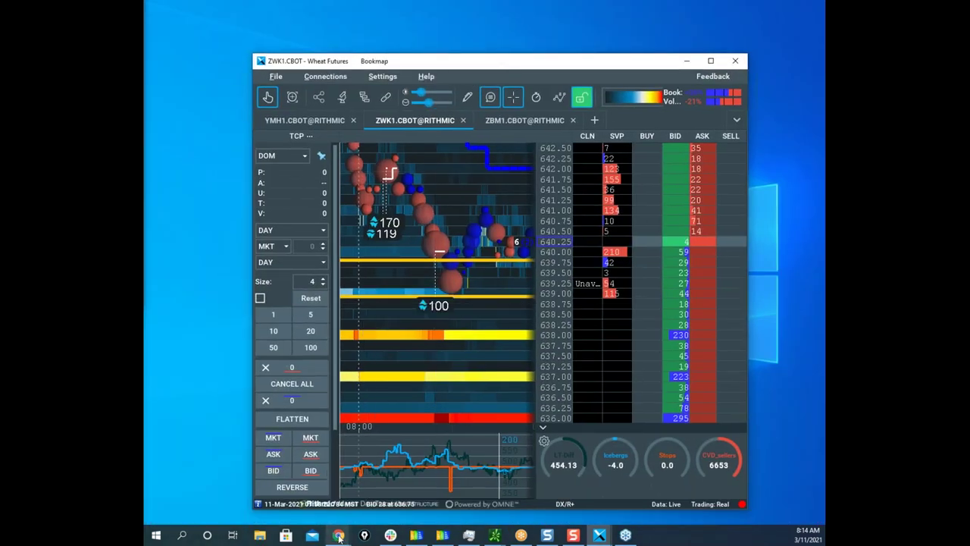
Step: Bring the SpotGamma browser window back maximized and switch to the remote desktop session, showing its right-hand part
{"action": "left_click", "coordinate": [339, 535]}
{"action": "left_click", "coordinate": [382, 462]}
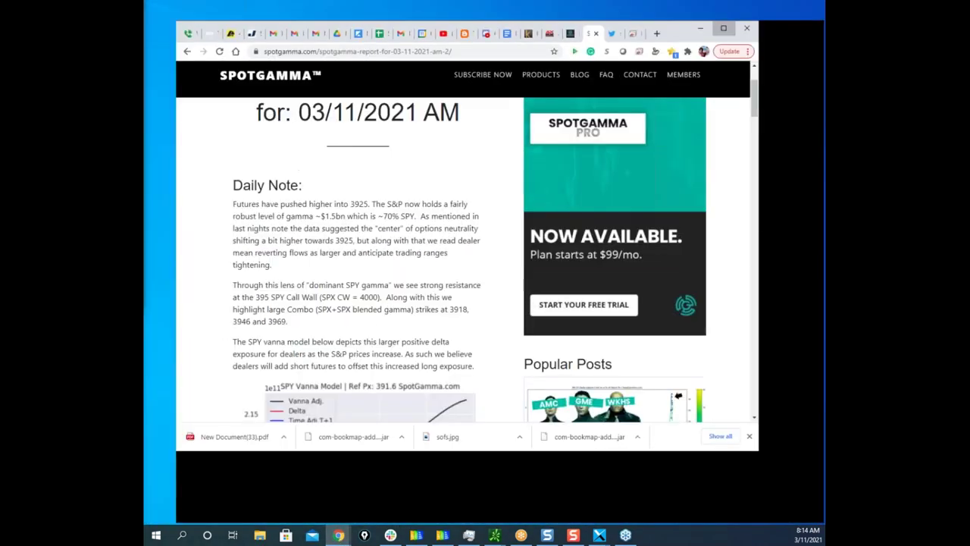
{"action": "left_click", "coordinate": [723, 28]}
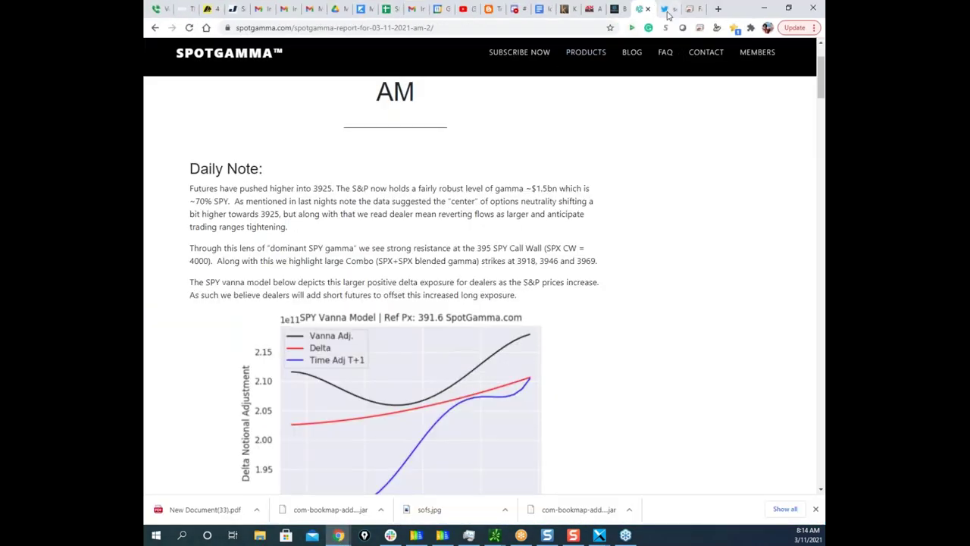
{"action": "left_click", "coordinate": [688, 9]}
{"action": "left_click_drag", "start_coordinate": [370, 491], "coordinate": [748, 491]}
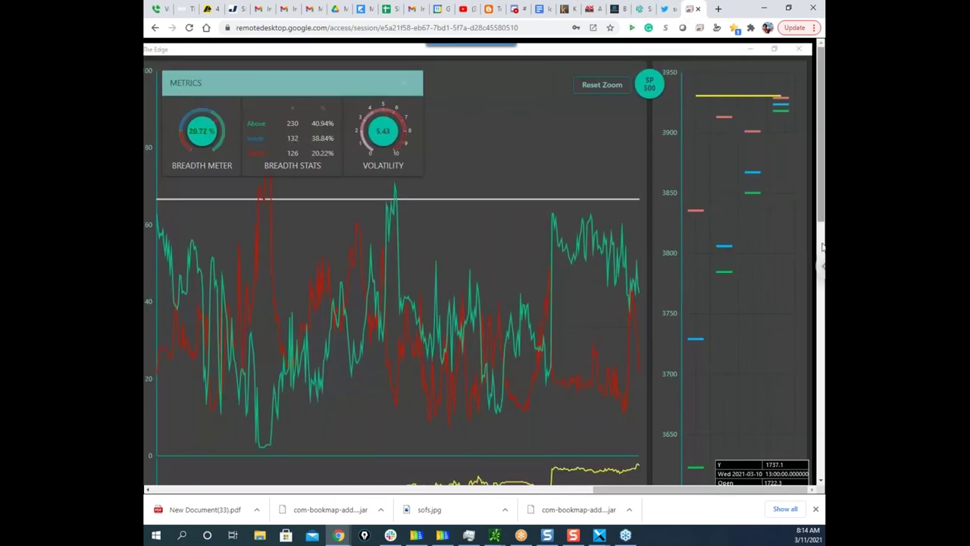
Step: Switch the remote Sierra Chart to the EMINISP chartbook, maximize the composite ESH1 TPO profile chart, and clear the old pen markings over it
{"action": "scroll", "coordinate": [823, 199], "scroll_direction": "down", "scroll_amount": 1}
{"action": "left_click_drag", "start_coordinate": [822, 199], "coordinate": [822, 385]}
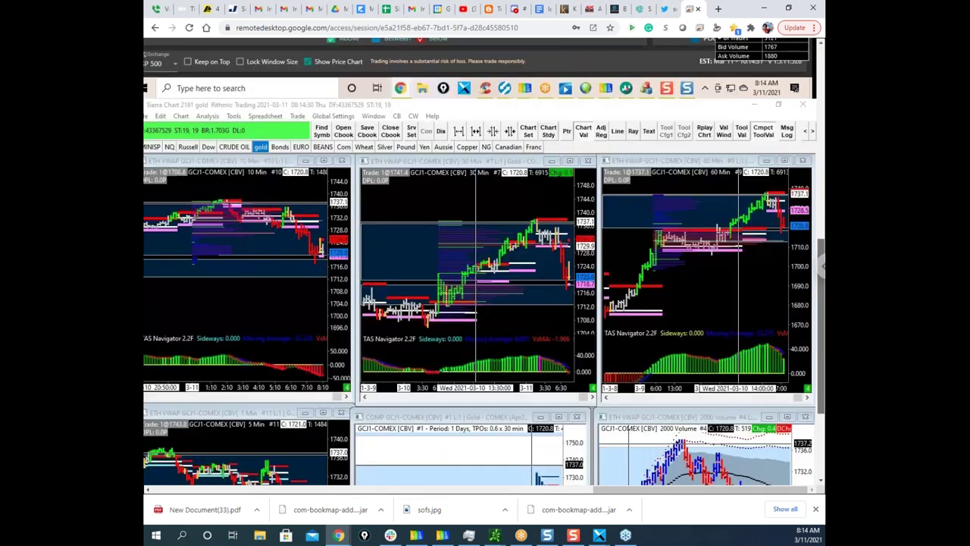
{"action": "scroll", "coordinate": [822, 389], "scroll_direction": "down", "scroll_amount": 3}
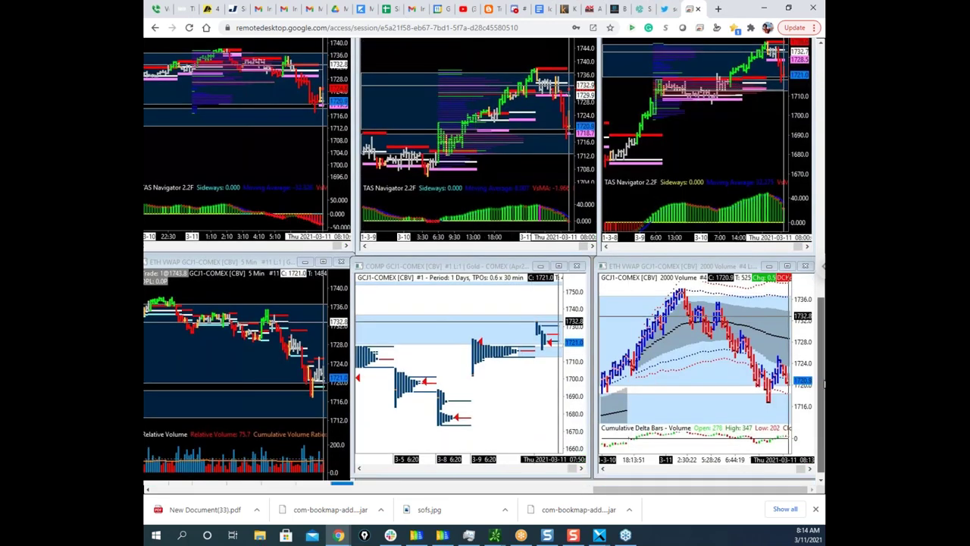
{"action": "scroll", "coordinate": [824, 384], "scroll_direction": "up", "scroll_amount": 2}
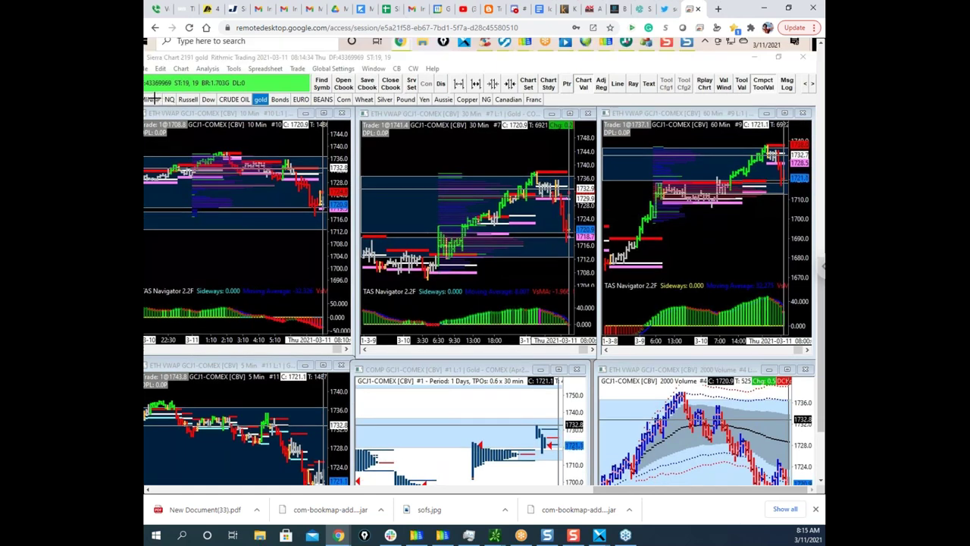
{"action": "left_click", "coordinate": [153, 100]}
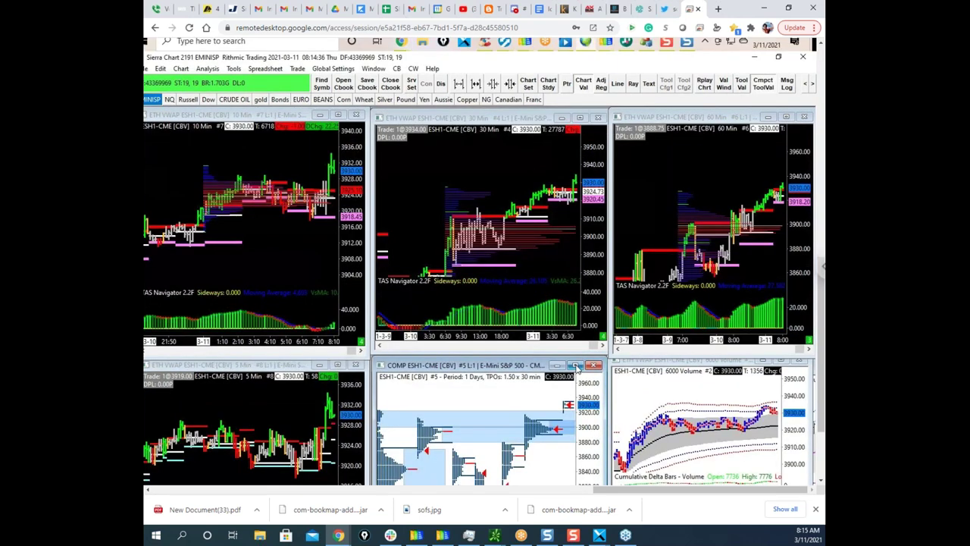
{"action": "left_click", "coordinate": [576, 366]}
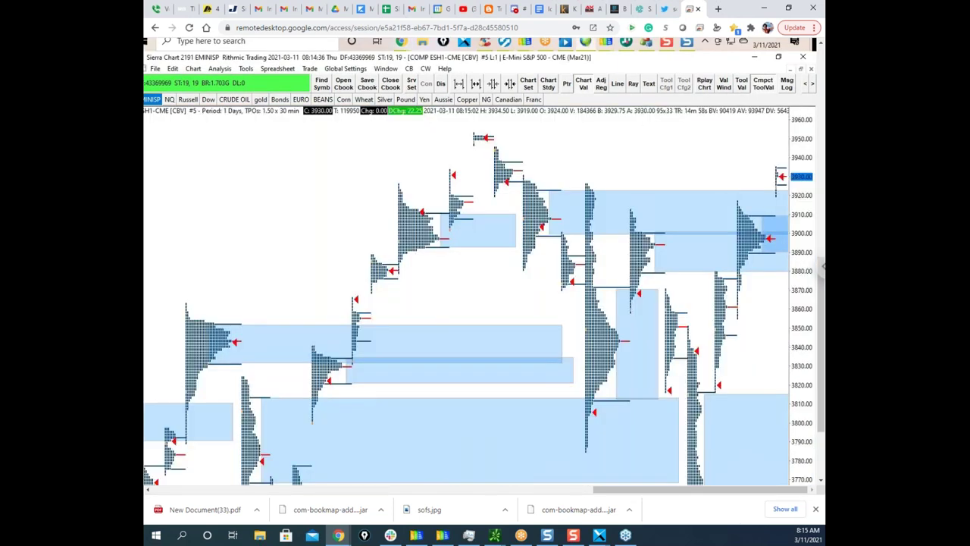
{"action": "key", "text": "ctrl+shift+p"}
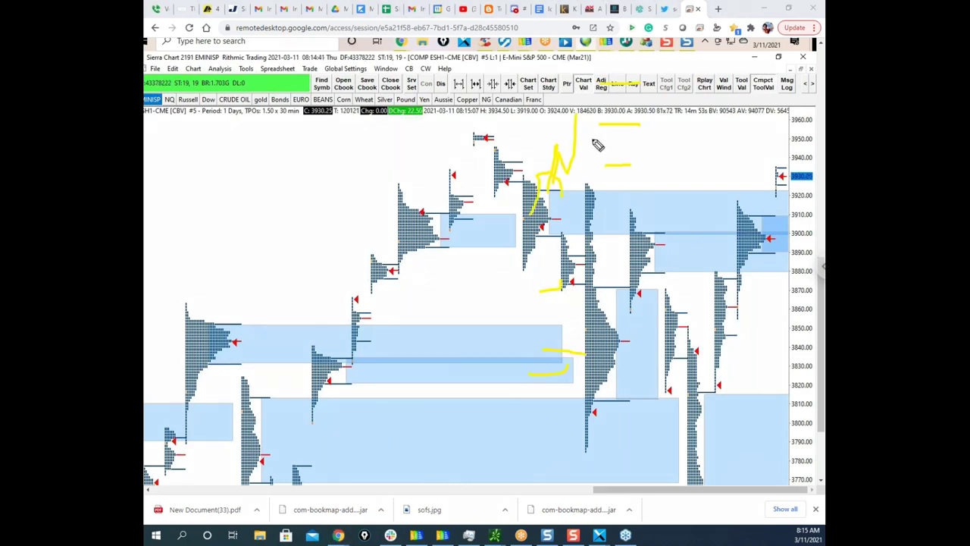
{"action": "key", "text": "Escape"}
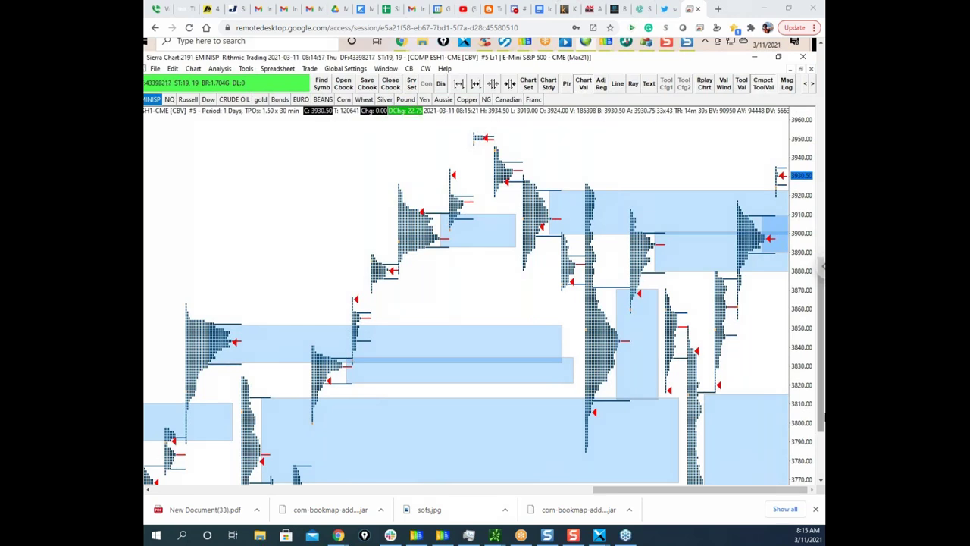
Step: Undo all merges in the last composite profile before 3-11, and merge the split profile with the prior one again
{"action": "scroll", "coordinate": [822, 371], "scroll_direction": "down", "scroll_amount": 2}
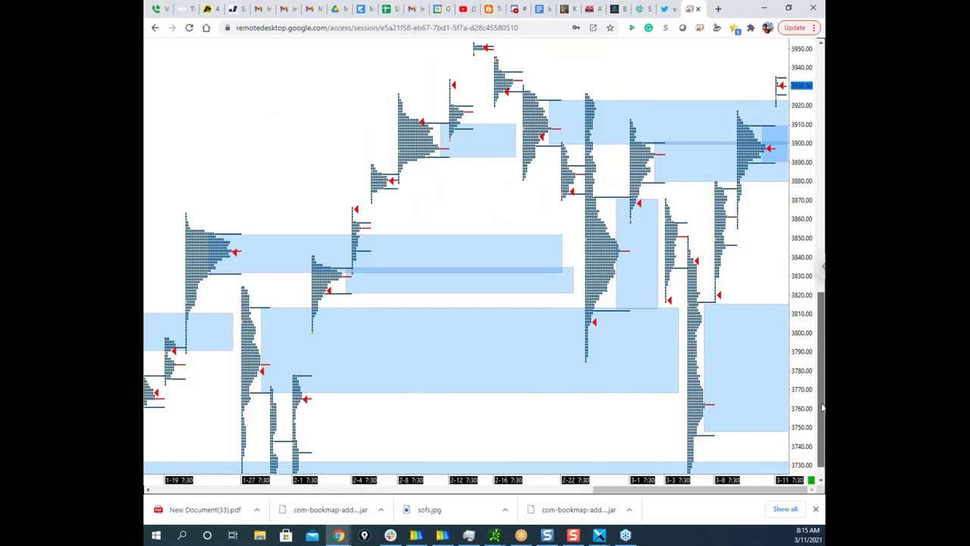
{"action": "right_click", "coordinate": [737, 157]}
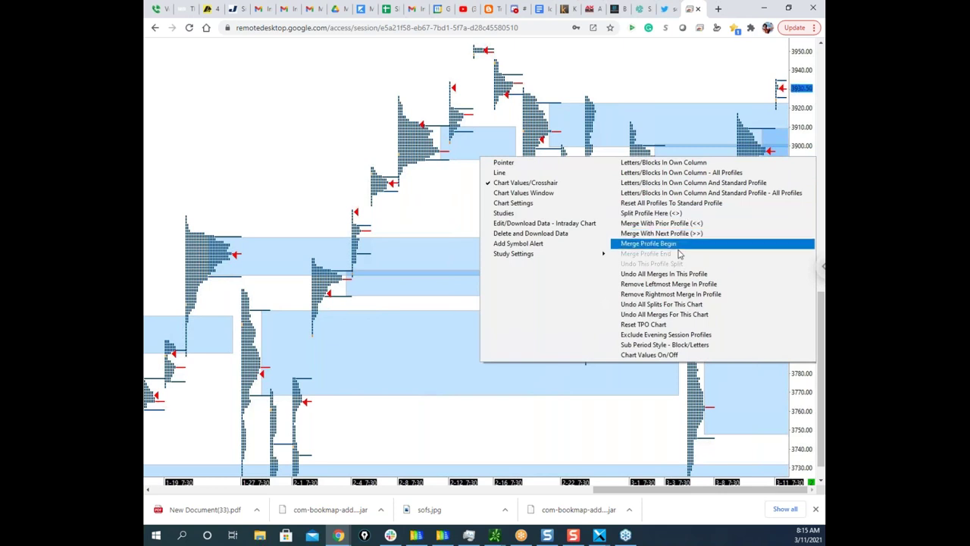
{"action": "left_click", "coordinate": [683, 274]}
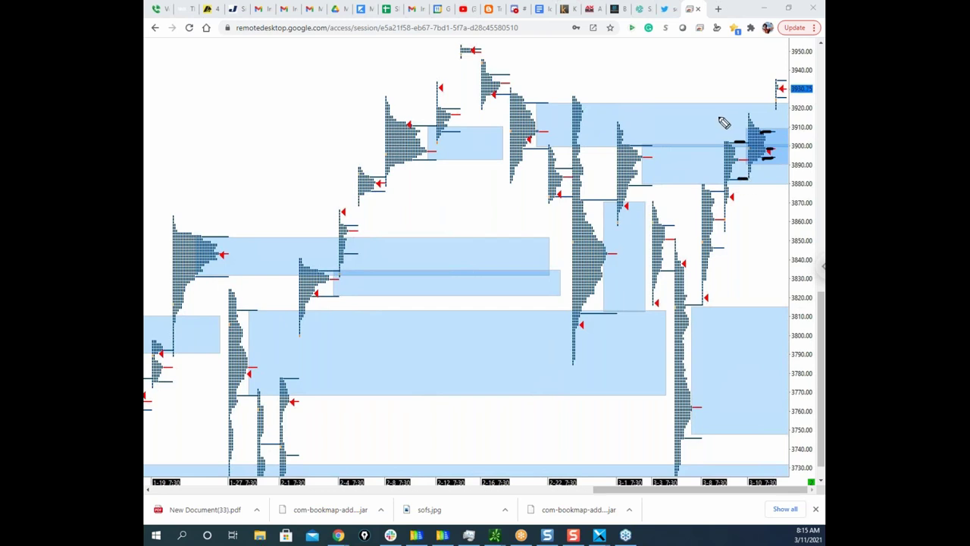
{"action": "right_click", "coordinate": [759, 149]}
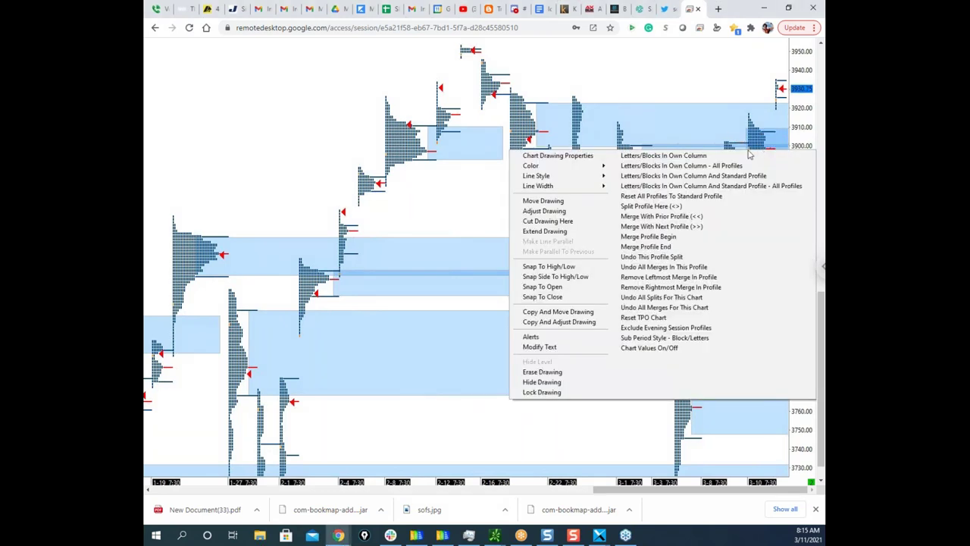
{"action": "left_click", "coordinate": [687, 218]}
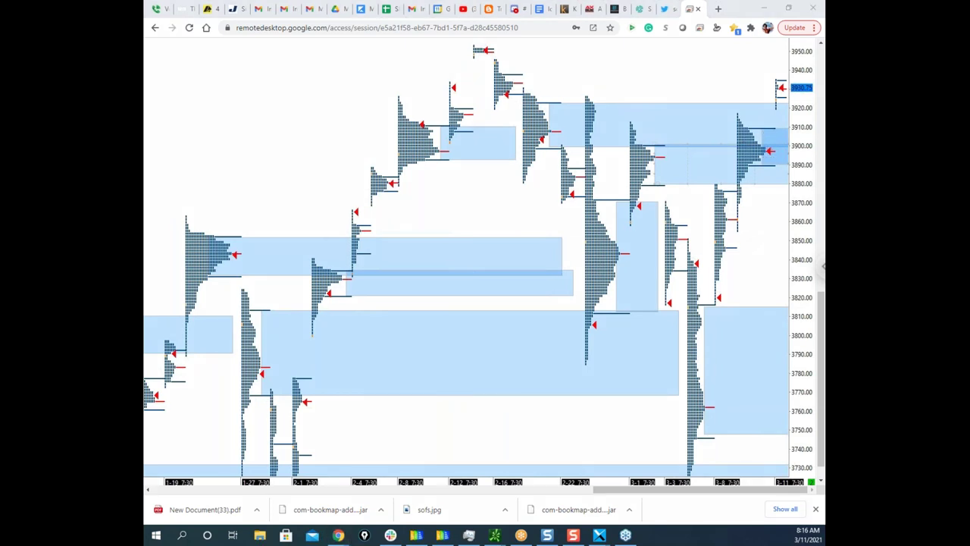
Step: Sketch a black stroke beside the latest profiles and lines at about 3923 and 3898 around the 2-22 shaded zone, with strokes between them
{"action": "mouse_move", "coordinate": [761, 128]}
{"action": "left_mouse_down"}
{"action": "mouse_move", "coordinate": [781, 127]}
{"action": "mouse_move", "coordinate": [785, 113]}
{"action": "left_mouse_up"}
{"action": "left_click_drag", "start_coordinate": [565, 101], "coordinate": [642, 102]}
{"action": "left_click_drag", "start_coordinate": [564, 150], "coordinate": [628, 149]}
{"action": "left_click_drag", "start_coordinate": [589, 108], "coordinate": [600, 131]}
{"action": "mouse_move", "coordinate": [629, 123]}
{"action": "left_mouse_down"}
{"action": "mouse_move", "coordinate": [640, 141]}
{"action": "mouse_move", "coordinate": [658, 127]}
{"action": "left_mouse_up"}
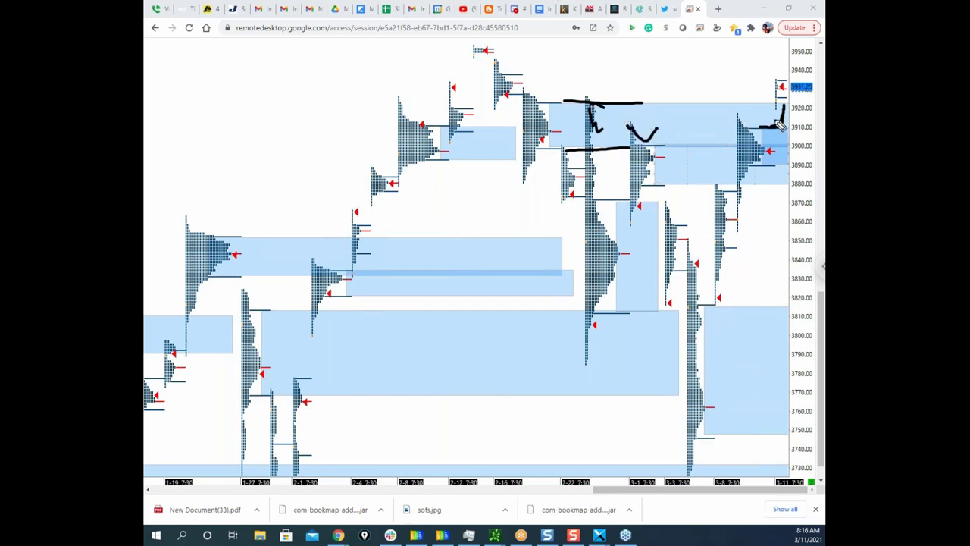
Step: Sketch a black price path beside the 3-11 profile and circle the area near 3910, and clear all markings
{"action": "mouse_move", "coordinate": [786, 105]}
{"action": "left_mouse_down"}
{"action": "mouse_move", "coordinate": [775, 104]}
{"action": "mouse_move", "coordinate": [778, 88]}
{"action": "left_mouse_up"}
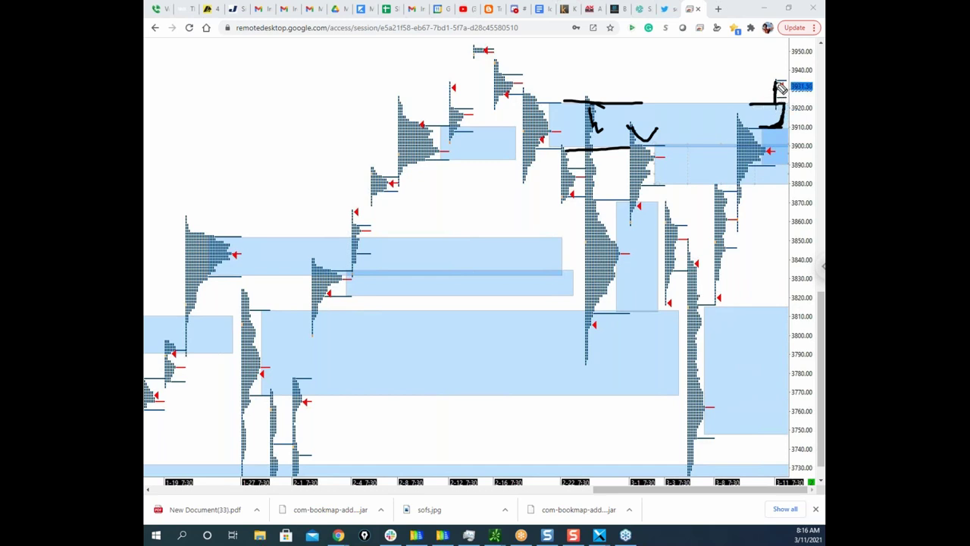
{"action": "left_click_drag", "start_coordinate": [779, 86], "coordinate": [786, 104]}
{"action": "mouse_move", "coordinate": [788, 106]}
{"action": "left_mouse_down"}
{"action": "mouse_move", "coordinate": [776, 125]}
{"action": "mouse_move", "coordinate": [782, 114]}
{"action": "mouse_move", "coordinate": [793, 135]}
{"action": "mouse_move", "coordinate": [769, 136]}
{"action": "mouse_move", "coordinate": [812, 127]}
{"action": "left_mouse_up"}
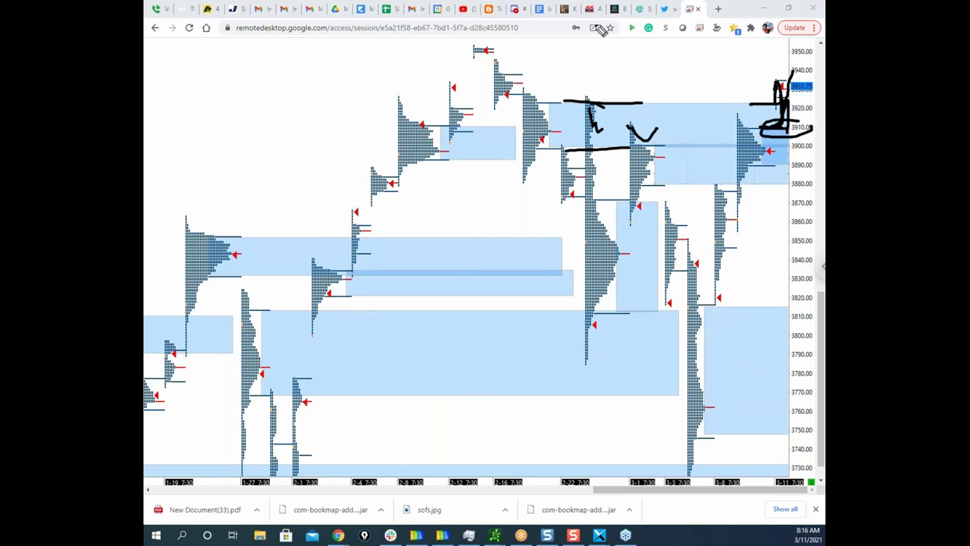
{"action": "key", "text": "Escape"}
Step: Bring the RTYH1 Russell 2000 chart window onto this screen, switch off its hand mode and adjust the view around the latest prices
{"action": "mouse_move", "coordinate": [737, 9]}
{"action": "left_mouse_down"}
{"action": "mouse_move", "coordinate": [695, 60]}
{"action": "mouse_move", "coordinate": [705, 2]}
{"action": "left_mouse_up"}
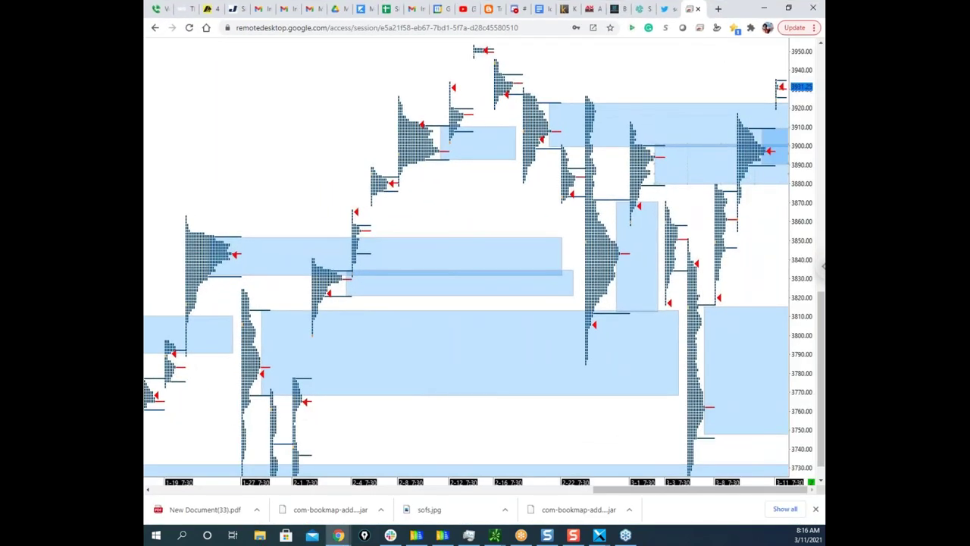
{"action": "left_click_drag", "start_coordinate": [824, 76], "coordinate": [533, 42]}
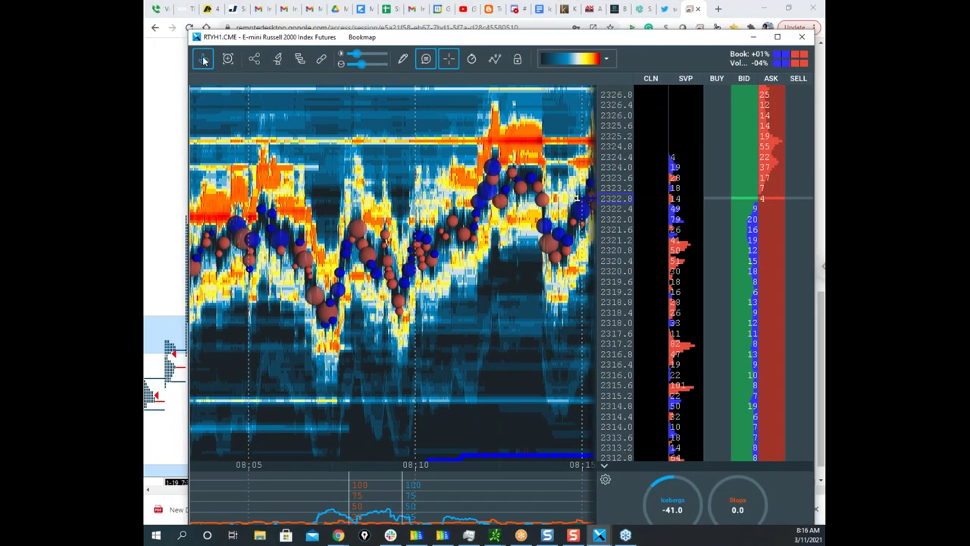
{"action": "left_click", "coordinate": [203, 60]}
{"action": "scroll", "coordinate": [508, 272], "scroll_direction": "up", "scroll_amount": 2}
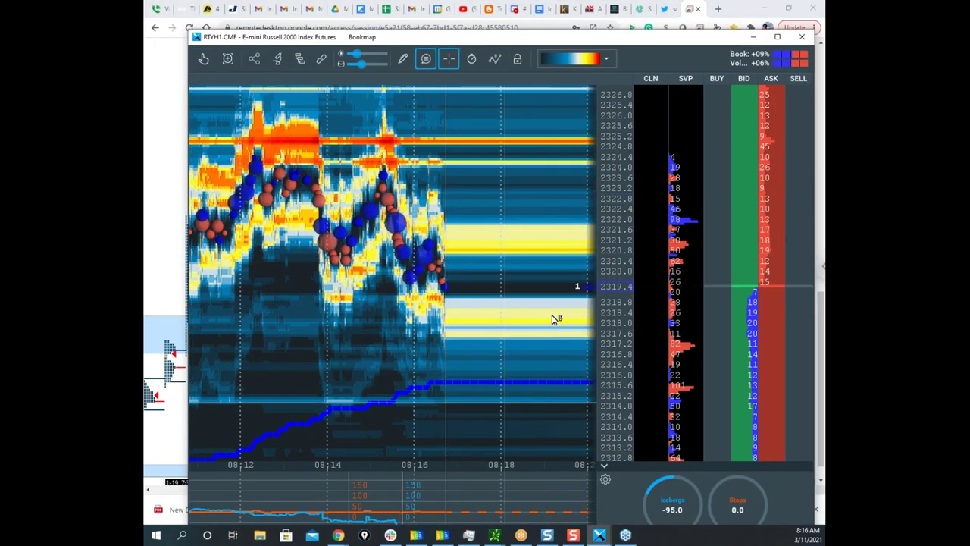
Step: Maximize the Russell 2000 chart window, switch on its hand mode and zoom to the latest prices
{"action": "left_click", "coordinate": [777, 36]}
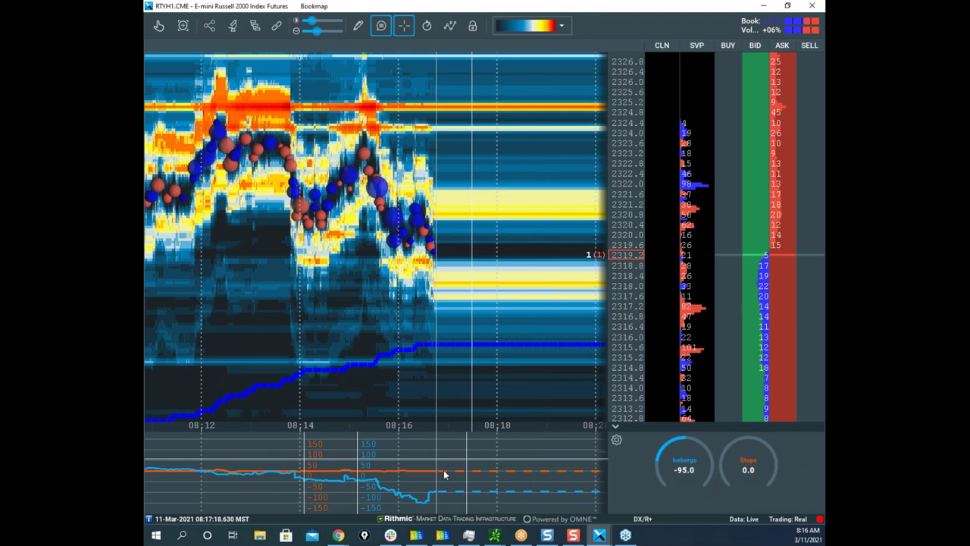
{"action": "scroll", "coordinate": [498, 231], "scroll_direction": "down", "scroll_amount": 3}
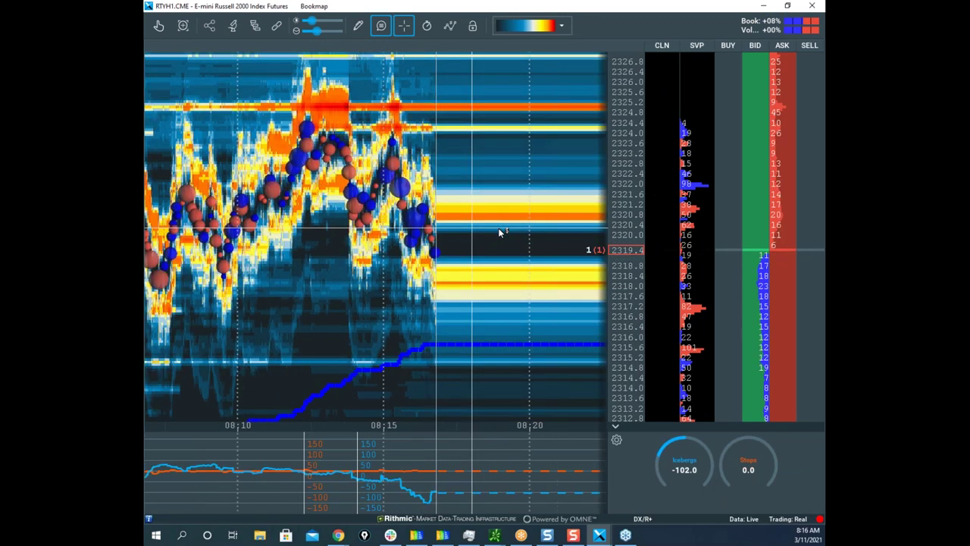
{"action": "scroll", "coordinate": [498, 229], "scroll_direction": "up", "scroll_amount": 3}
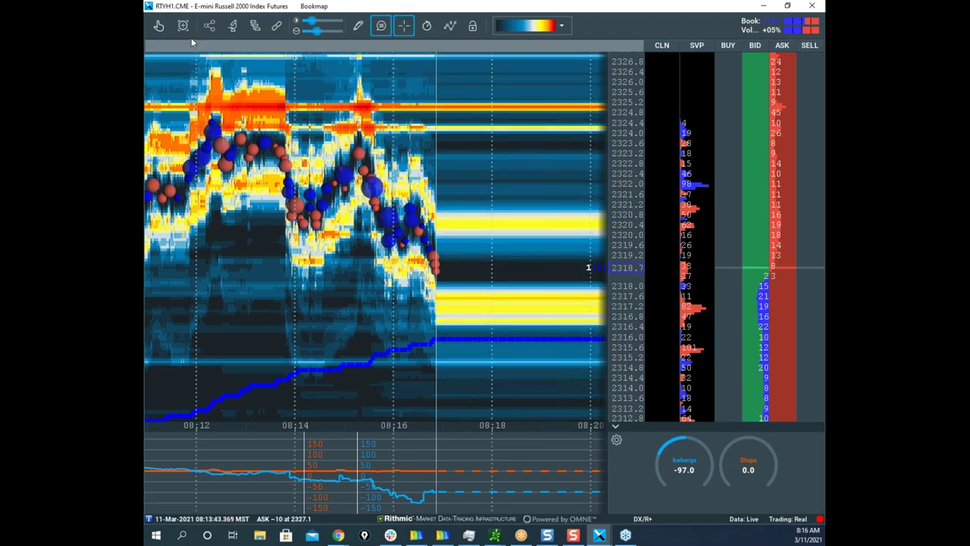
{"action": "scroll", "coordinate": [464, 208], "scroll_direction": "up", "scroll_amount": 2}
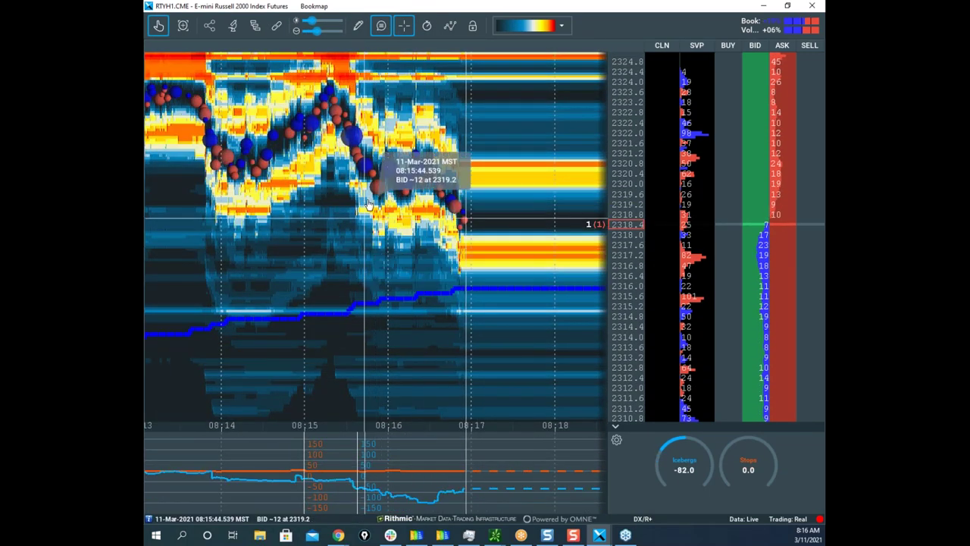
Step: Draw horizontal lines at about 2322.2 and 2317.7 across the latest Russell 2000 decline, and switch hand mode off
{"action": "left_click", "coordinate": [366, 28]}
{"action": "left_click", "coordinate": [393, 159]}
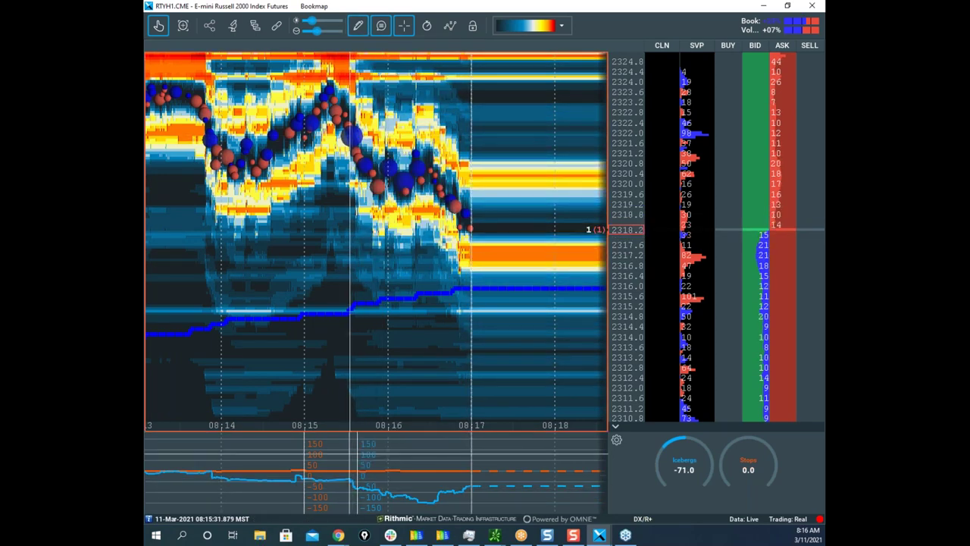
{"action": "left_click", "coordinate": [344, 126]}
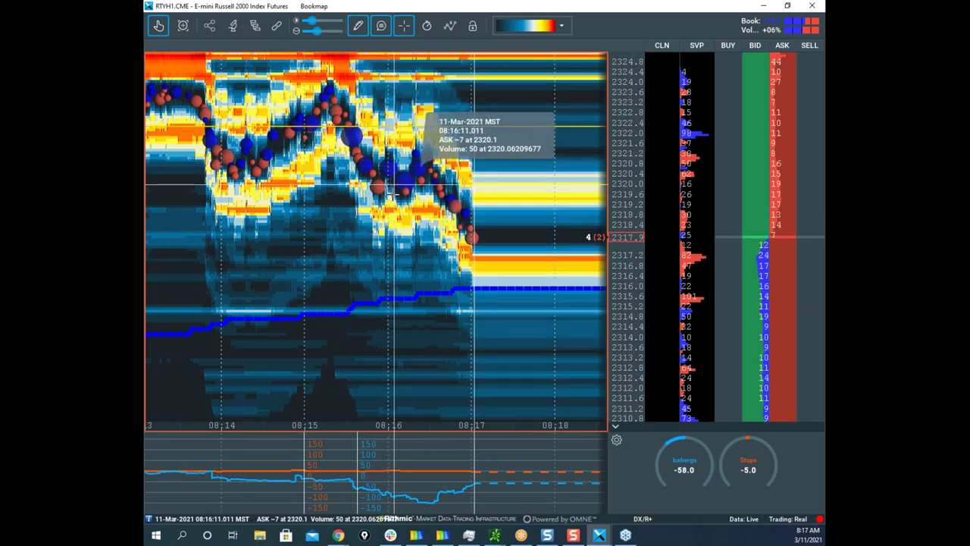
{"action": "left_click", "coordinate": [480, 241]}
{"action": "scroll", "coordinate": [519, 172], "scroll_direction": "down", "scroll_amount": 2}
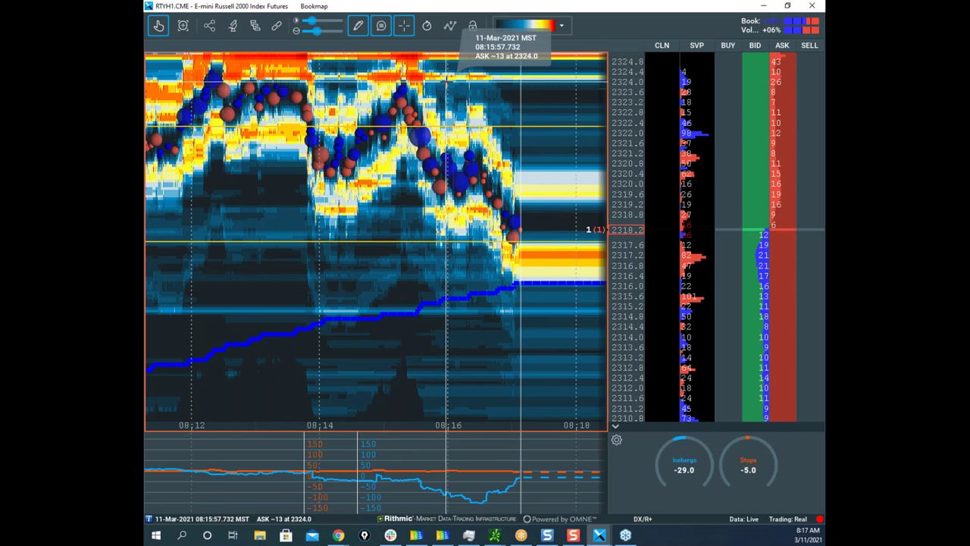
{"action": "scroll", "coordinate": [516, 83], "scroll_direction": "down", "scroll_amount": 2}
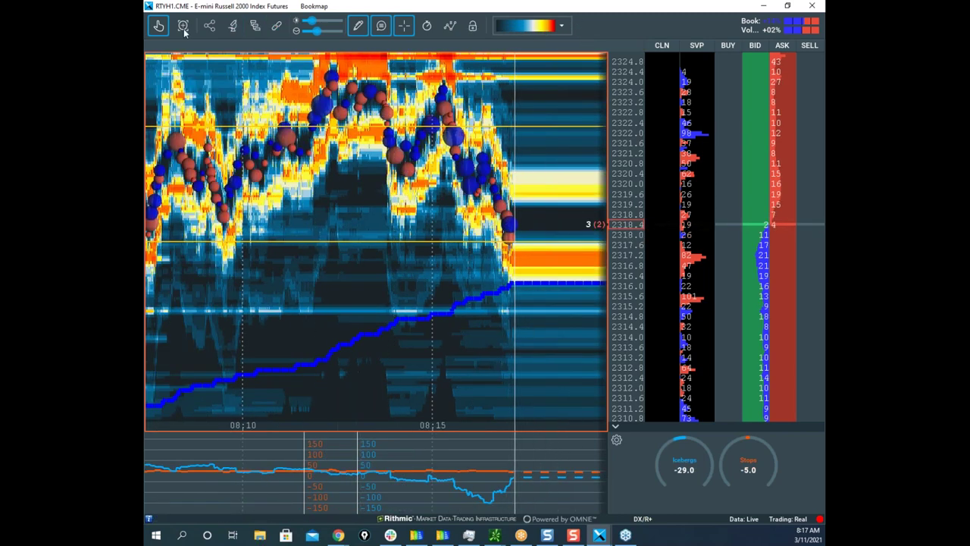
{"action": "left_click", "coordinate": [159, 26]}
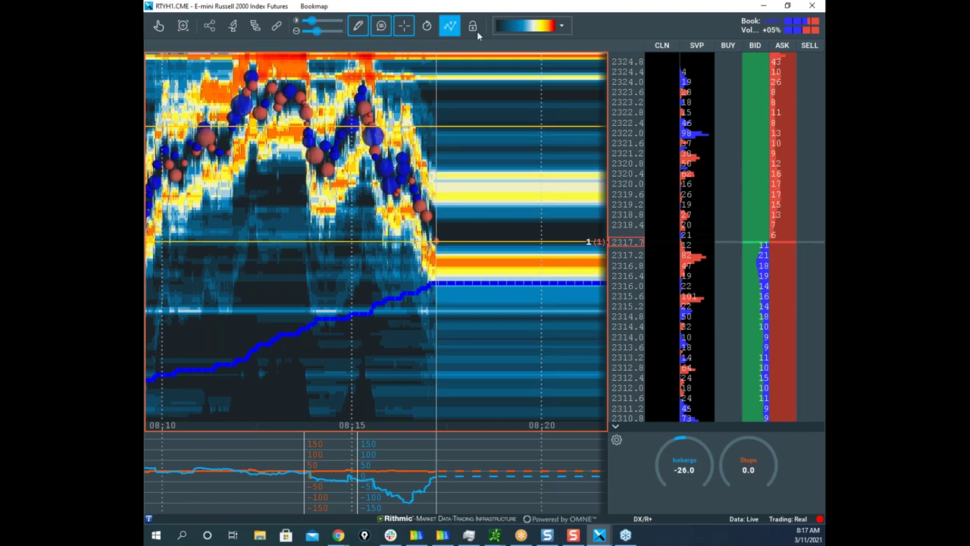
{"action": "scroll", "coordinate": [454, 273], "scroll_direction": "down", "scroll_amount": 3}
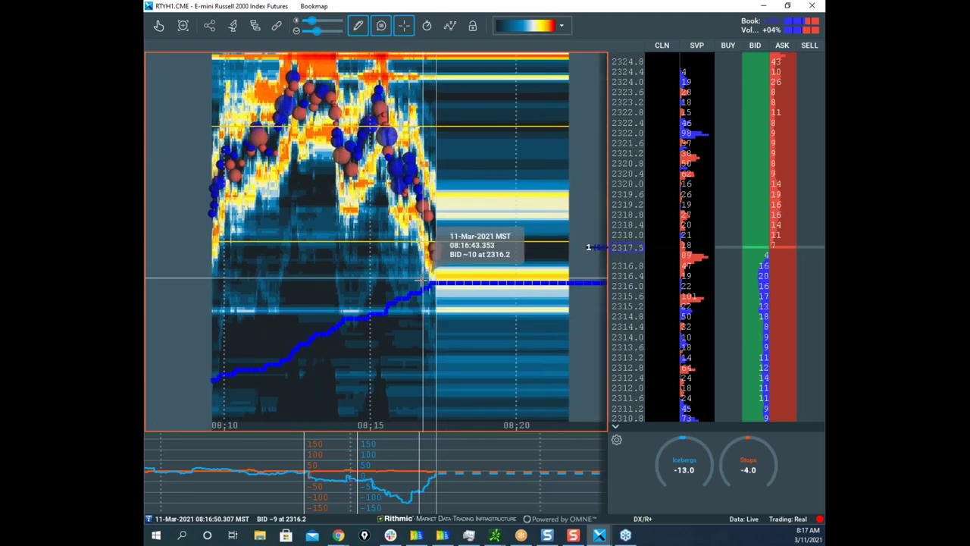
Step: Move the Russell 2000 window off this screen, bring the ESH1 E-Mini S&P 500 window onto it and maximize it
{"action": "left_click_drag", "start_coordinate": [598, 6], "coordinate": [144, 4]}
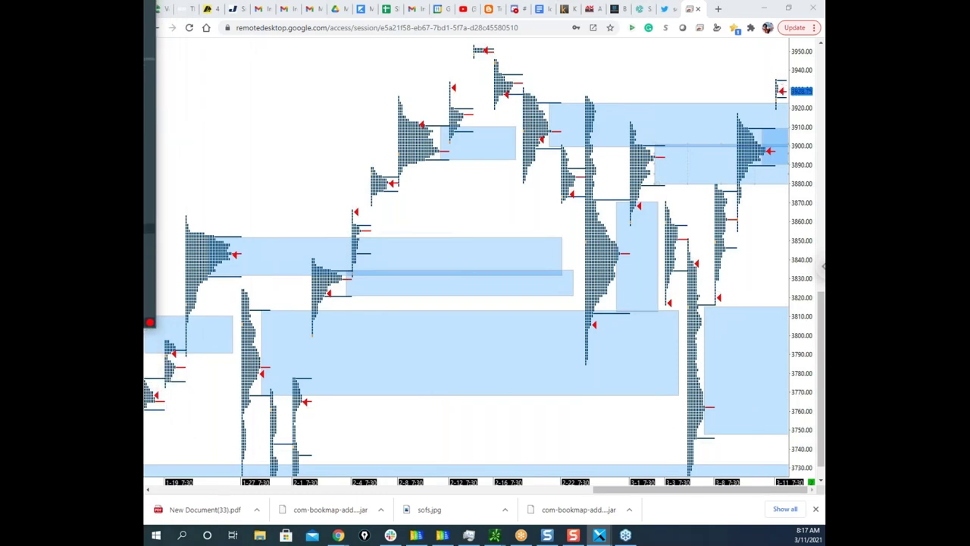
{"action": "left_click_drag", "start_coordinate": [149, 45], "coordinate": [811, 45]}
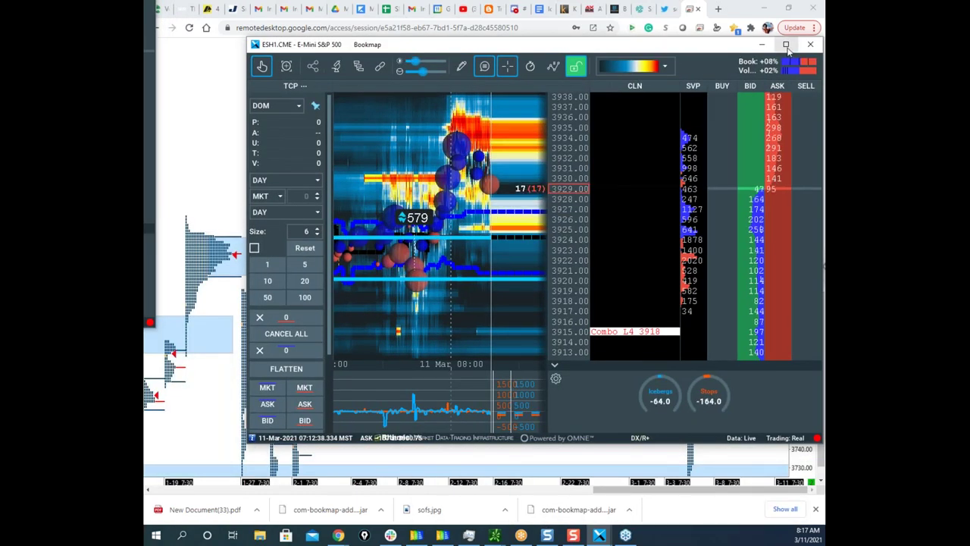
{"action": "left_click", "coordinate": [786, 44]}
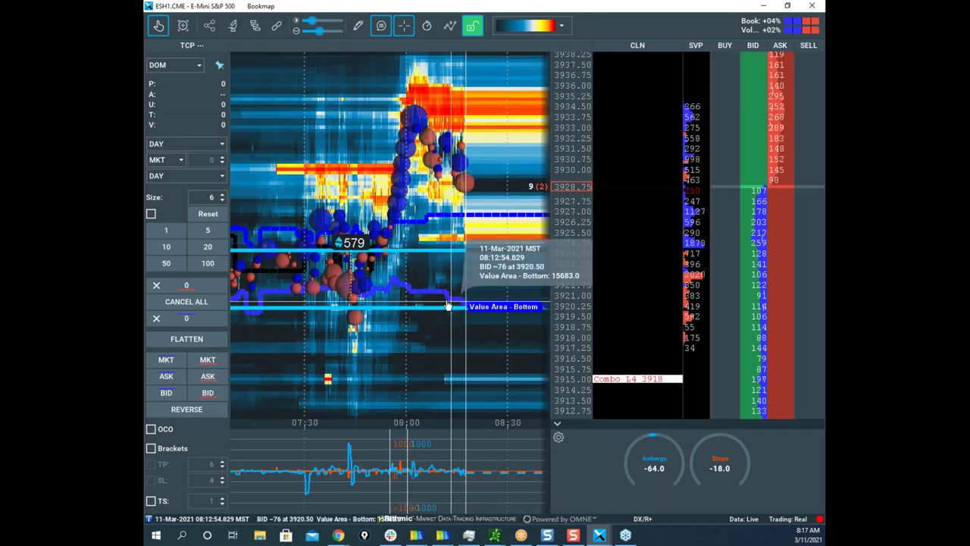
{"action": "scroll", "coordinate": [394, 281], "scroll_direction": "down", "scroll_amount": 3}
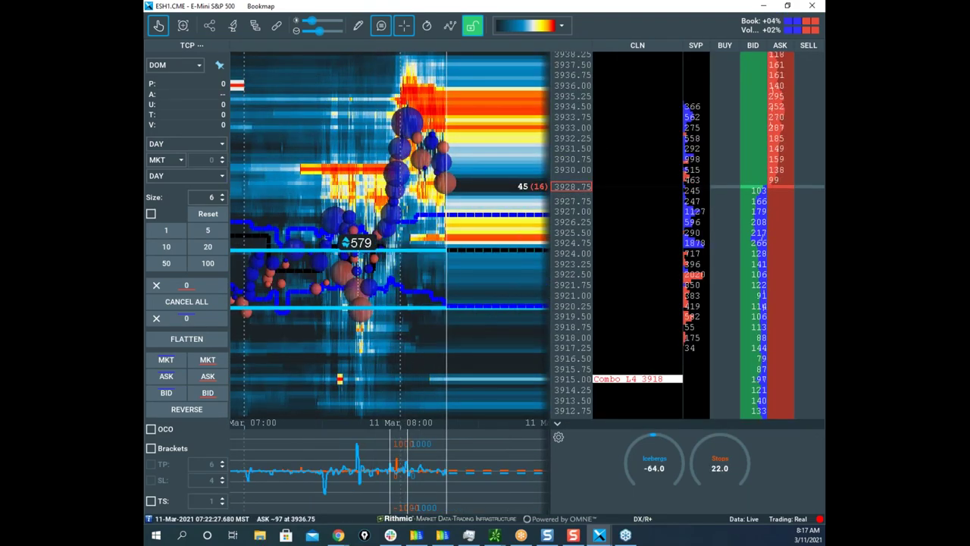
Step: Circle the tall iceberg spike before 08:00 in yellow on the E-Mini S&P 500 indicator plot, and clear the marking
{"action": "key", "text": "ctrl+2"}
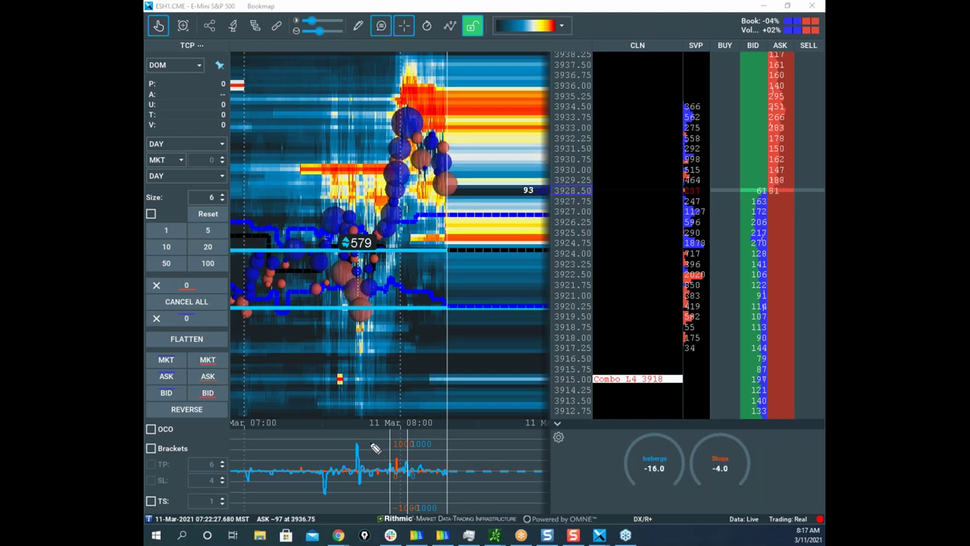
{"action": "left_click_drag", "start_coordinate": [394, 452], "coordinate": [391, 444]}
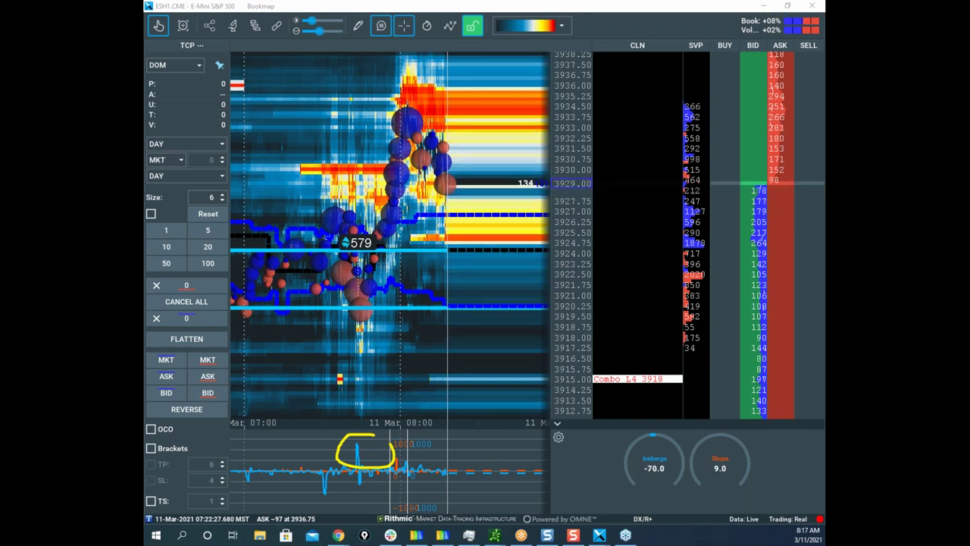
{"action": "key", "text": "Escape"}
Step: Examine the E-Mini S&P 500 trades and liquidity around the 579 marker near 07:45, alongside the iceberg and stop lines
{"action": "scroll", "coordinate": [341, 179], "scroll_direction": "up", "scroll_amount": 4}
{"action": "left_click_drag", "start_coordinate": [354, 184], "coordinate": [398, 143]}
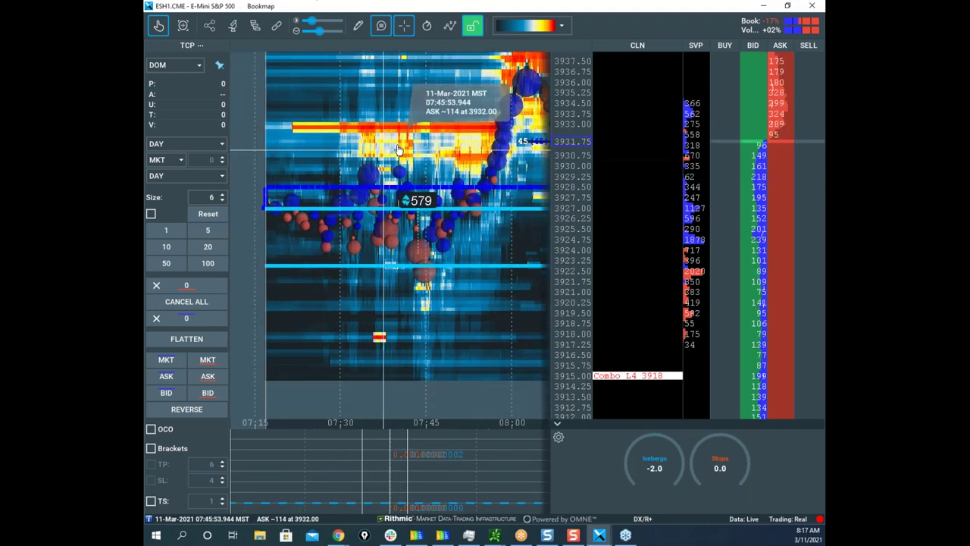
{"action": "scroll", "coordinate": [398, 155], "scroll_direction": "up", "scroll_amount": 3}
{"action": "left_click_drag", "start_coordinate": [449, 229], "coordinate": [373, 225]}
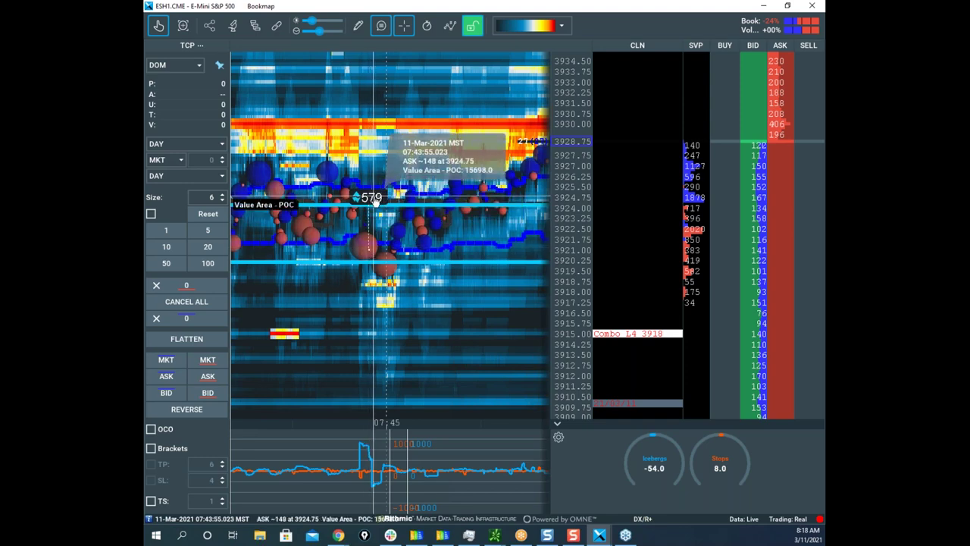
{"action": "left_click", "coordinate": [277, 25]}
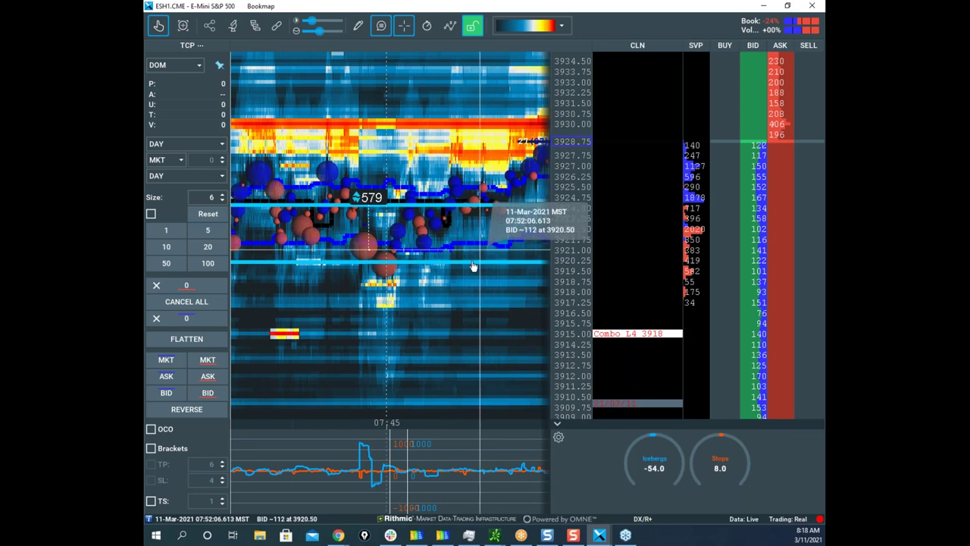
{"action": "scroll", "coordinate": [440, 317], "scroll_direction": "down", "scroll_amount": 3}
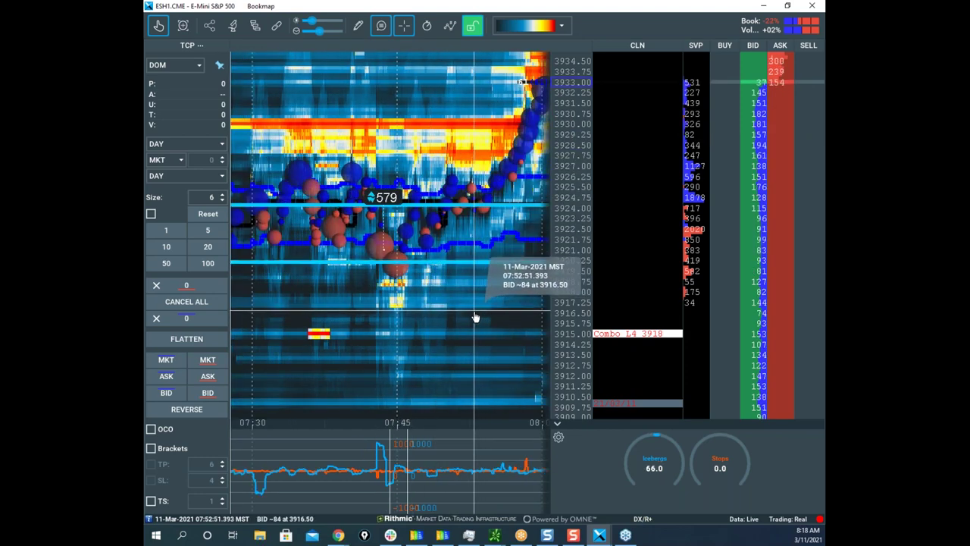
{"action": "left_click_drag", "start_coordinate": [475, 316], "coordinate": [437, 337]}
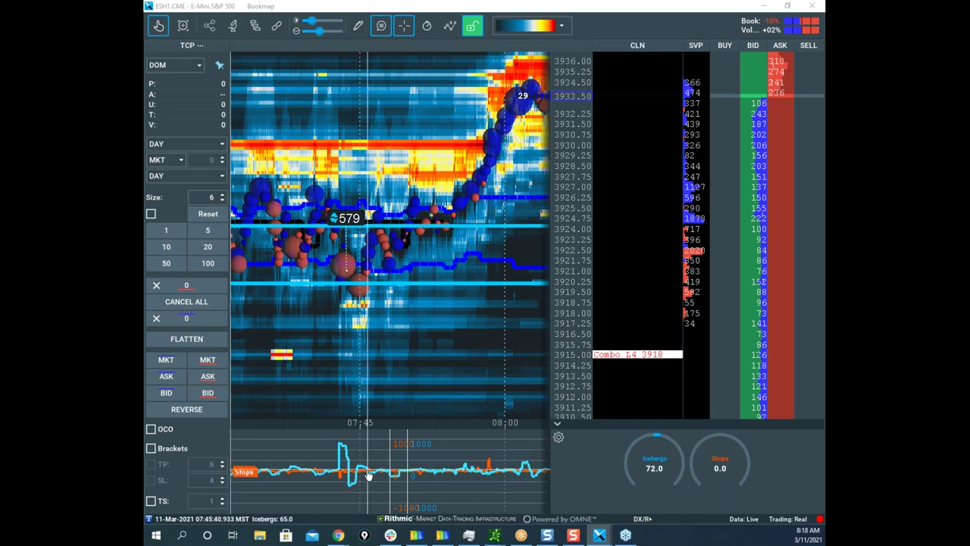
Step: Bring the NQH1 E-Mini Nasdaq-100 window onto this screen, maximize it and frame the 08:18 sell-off with its stop and iceberg lines
{"action": "left_click_drag", "start_coordinate": [145, 121], "coordinate": [717, 81]}
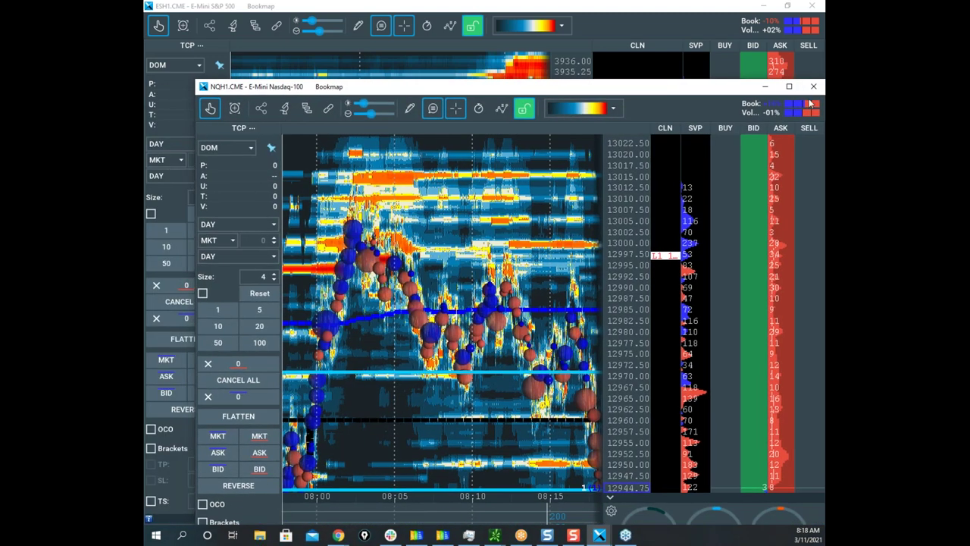
{"action": "left_click", "coordinate": [790, 87]}
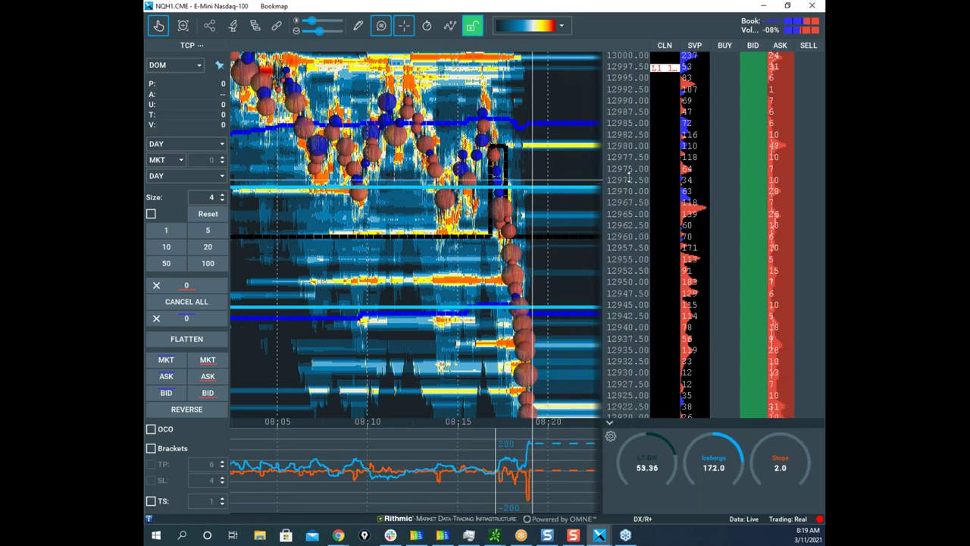
{"action": "left_click_drag", "start_coordinate": [626, 179], "coordinate": [623, 232]}
{"action": "scroll", "coordinate": [623, 231], "scroll_direction": "down", "scroll_amount": 3}
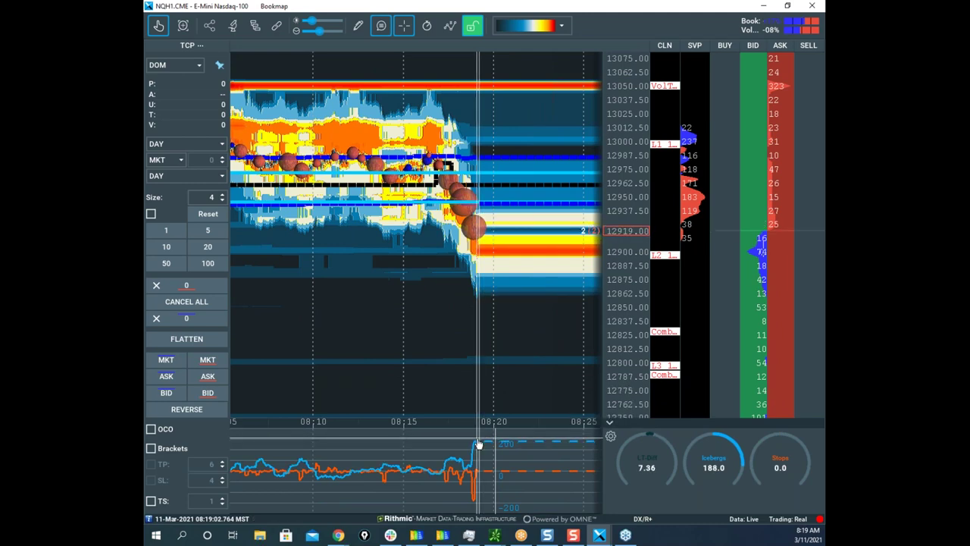
{"action": "scroll", "coordinate": [619, 201], "scroll_direction": "up", "scroll_amount": 2}
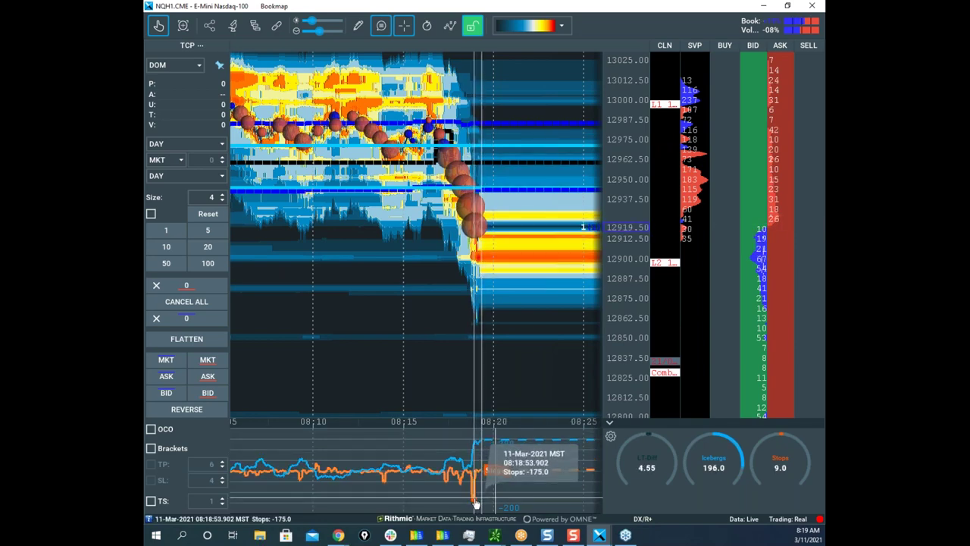
{"action": "scroll", "coordinate": [623, 241], "scroll_direction": "up", "scroll_amount": 3}
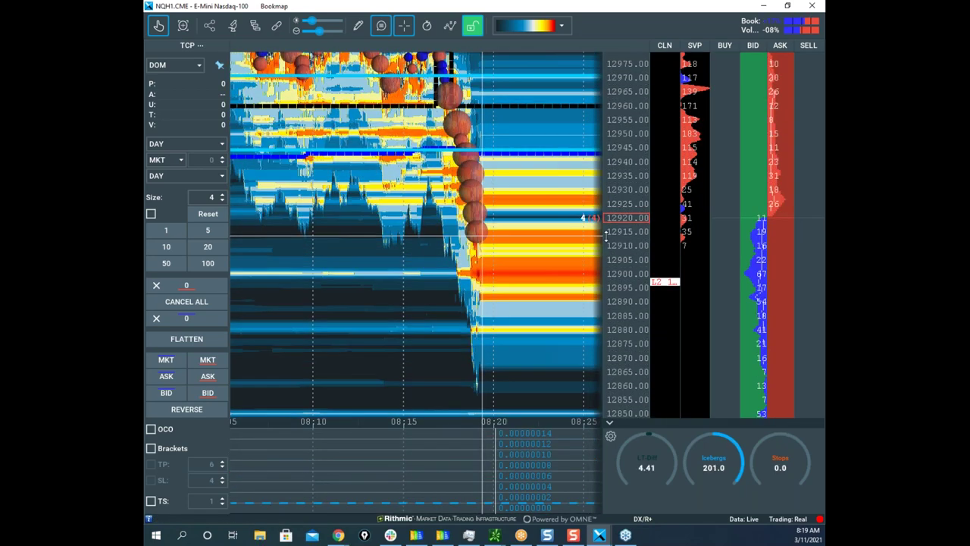
{"action": "scroll", "coordinate": [548, 220], "scroll_direction": "up", "scroll_amount": 2}
{"action": "scroll", "coordinate": [512, 220], "scroll_direction": "up", "scroll_amount": 2}
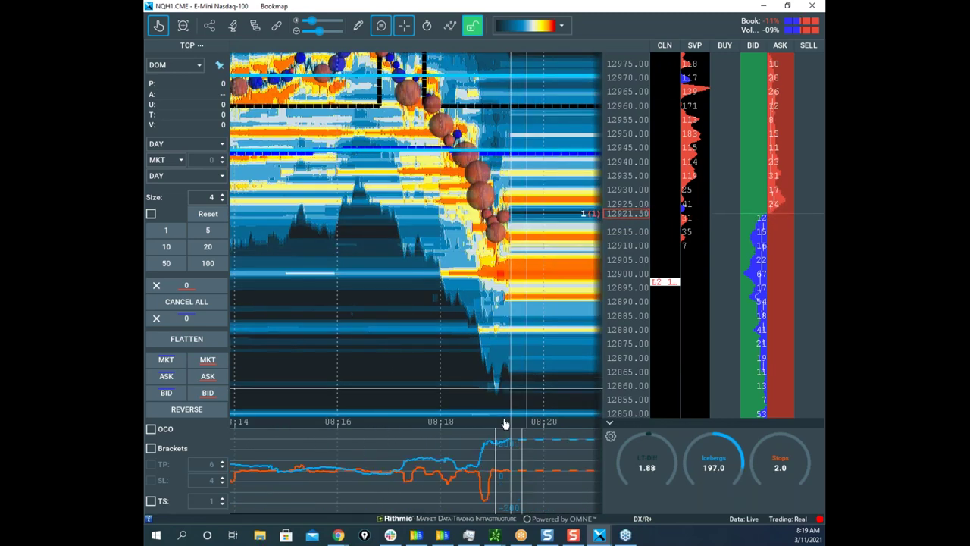
Step: Draw a horizontal line at about 12910.75 just under the Nasdaq-100 sell-off low, and leave drawing mode
{"action": "left_click", "coordinate": [357, 26]}
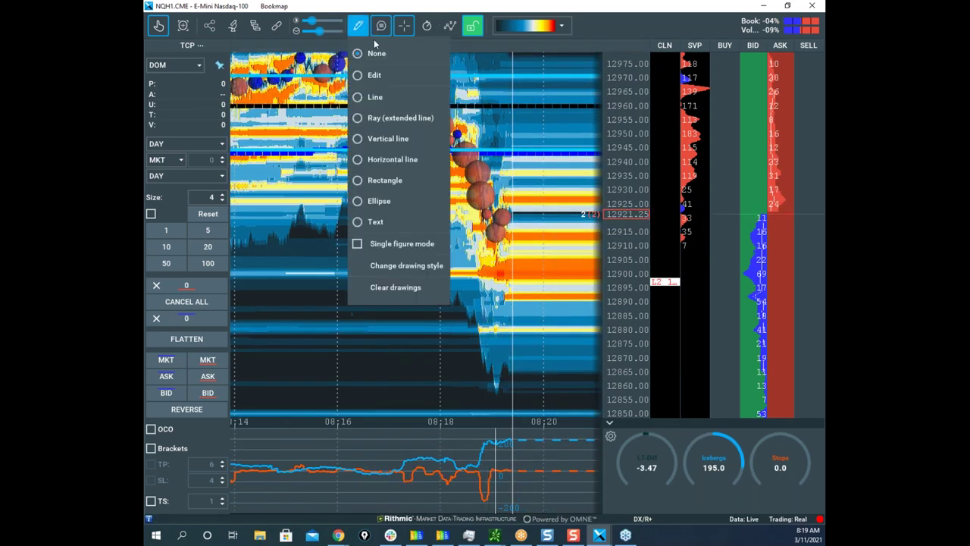
{"action": "left_click", "coordinate": [413, 162]}
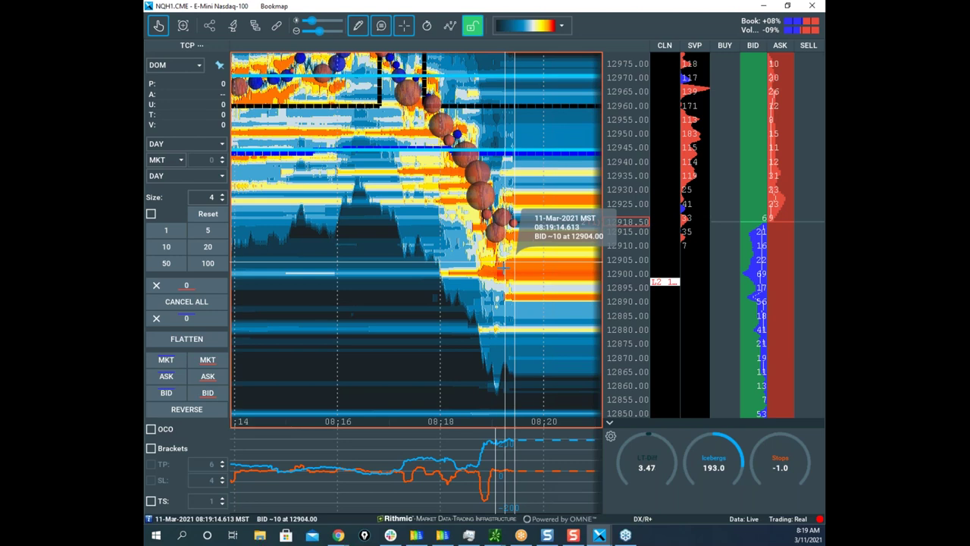
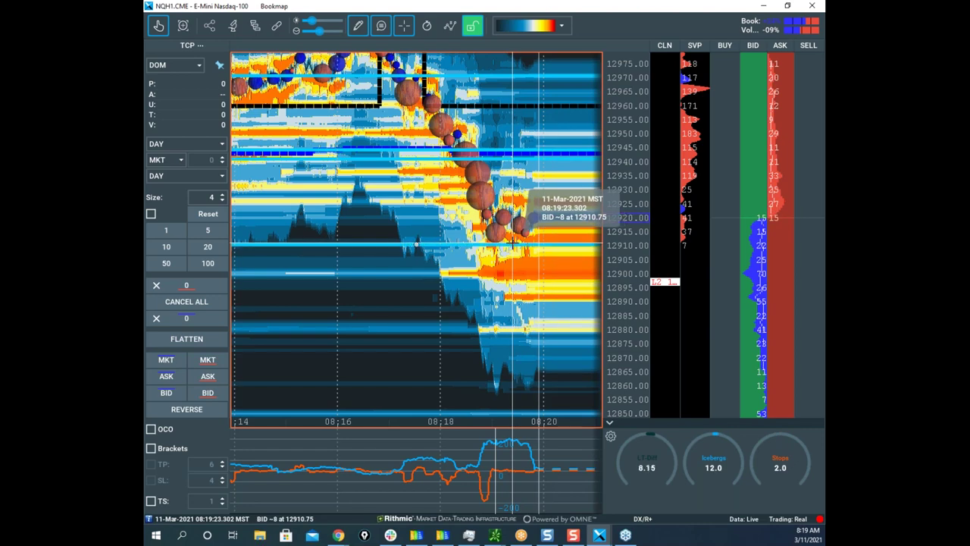
{"action": "left_click", "coordinate": [358, 26]}
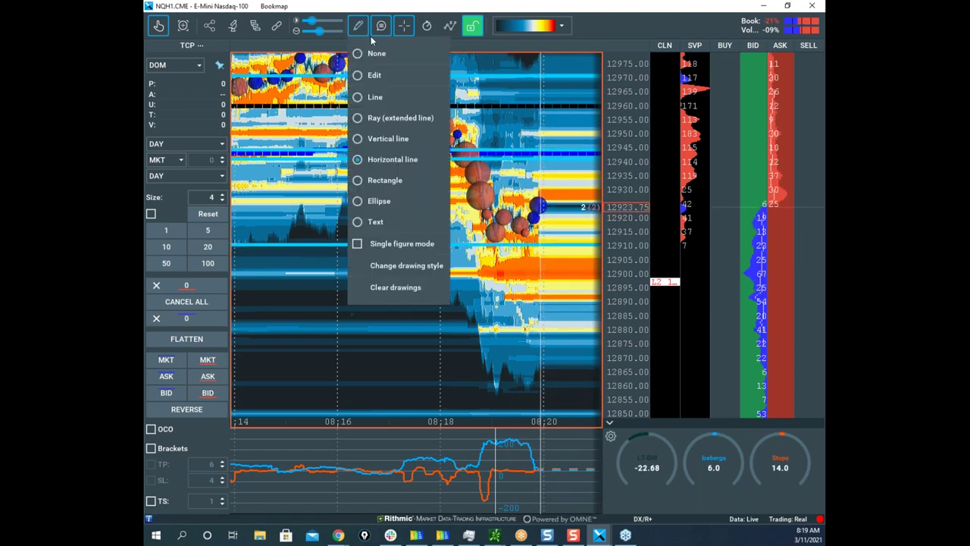
{"action": "left_click", "coordinate": [386, 137]}
Step: Examine the Nasdaq-100 price action back to about 07:45 and the resting liquidity below the sell-off low
{"action": "scroll", "coordinate": [623, 135], "scroll_direction": "down", "scroll_amount": 3}
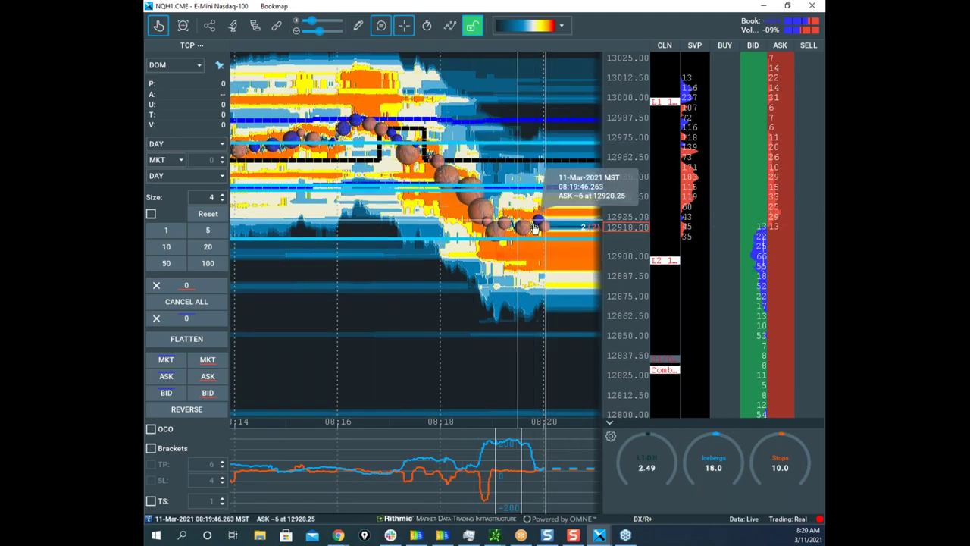
{"action": "scroll", "coordinate": [433, 162], "scroll_direction": "down", "scroll_amount": 2}
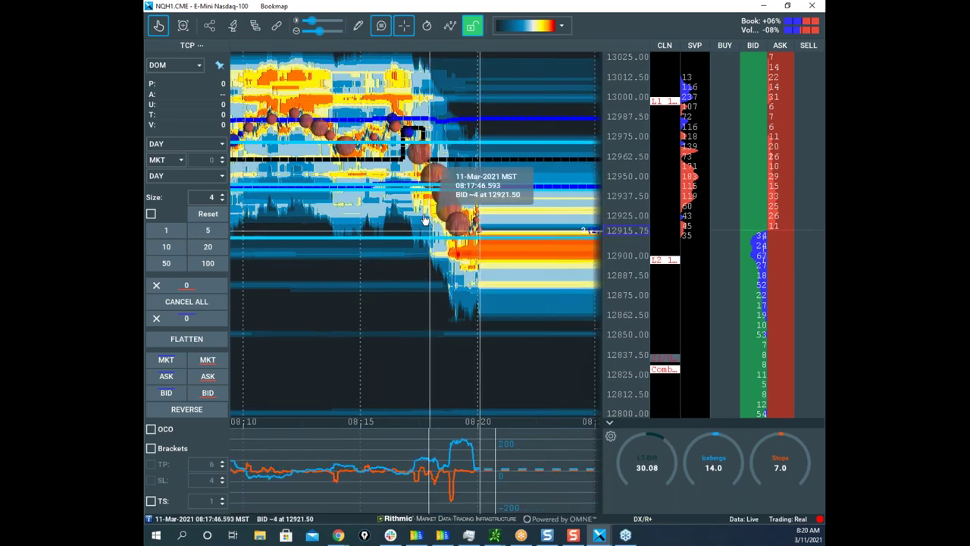
{"action": "scroll", "coordinate": [327, 319], "scroll_direction": "down", "scroll_amount": 2}
{"action": "left_click_drag", "start_coordinate": [368, 283], "coordinate": [485, 270]}
{"action": "left_click_drag", "start_coordinate": [364, 329], "coordinate": [471, 307]}
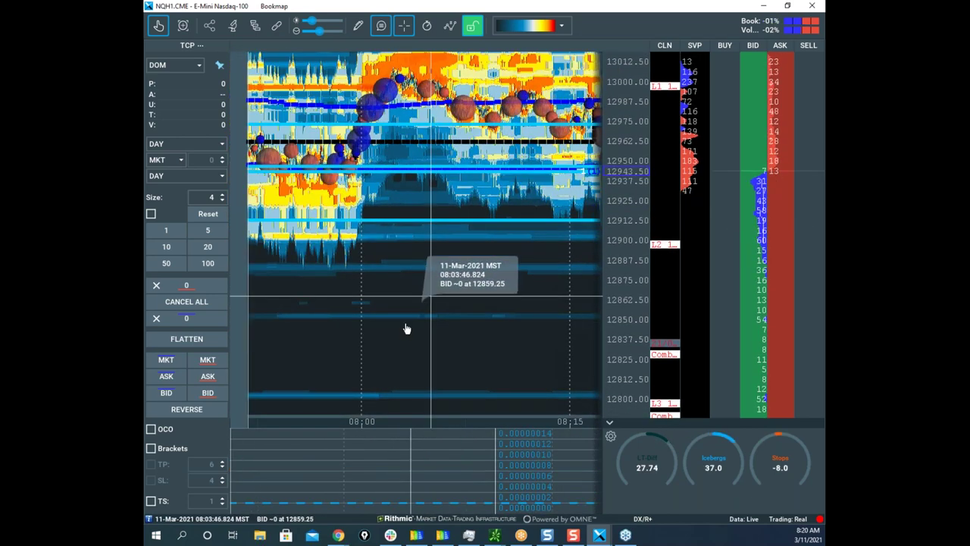
{"action": "scroll", "coordinate": [375, 313], "scroll_direction": "down", "scroll_amount": 2}
{"action": "scroll", "coordinate": [376, 312], "scroll_direction": "down", "scroll_amount": 5}
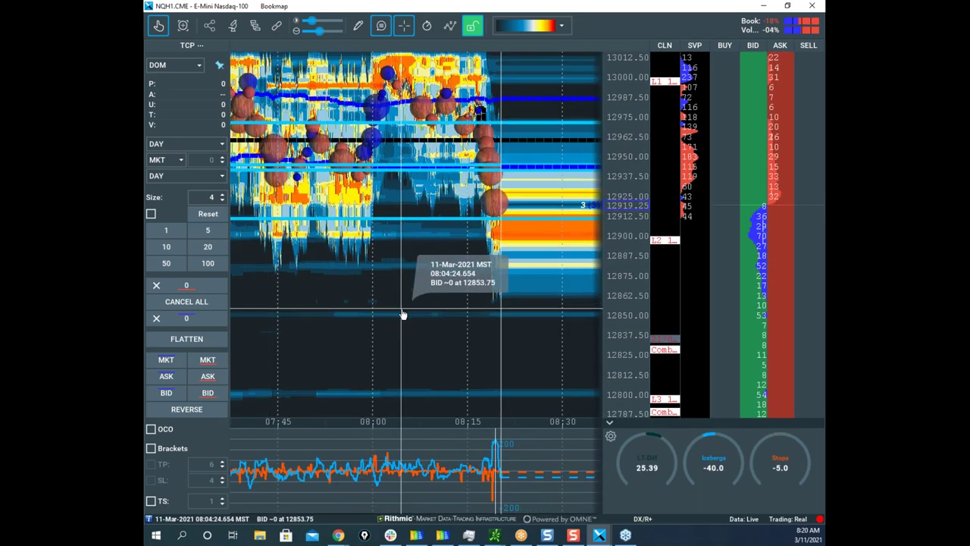
Step: Examine the Nasdaq-100 price action back to about 07:30 and the trades and resting liquidity around the 08:20 sell-off low
{"action": "left_click_drag", "start_coordinate": [341, 331], "coordinate": [440, 318]}
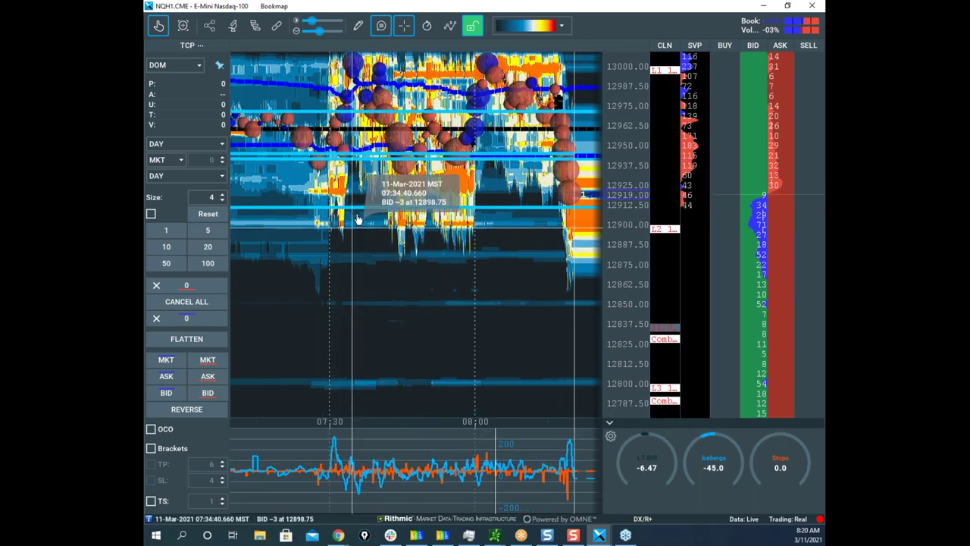
{"action": "left_click_drag", "start_coordinate": [351, 124], "coordinate": [366, 250]}
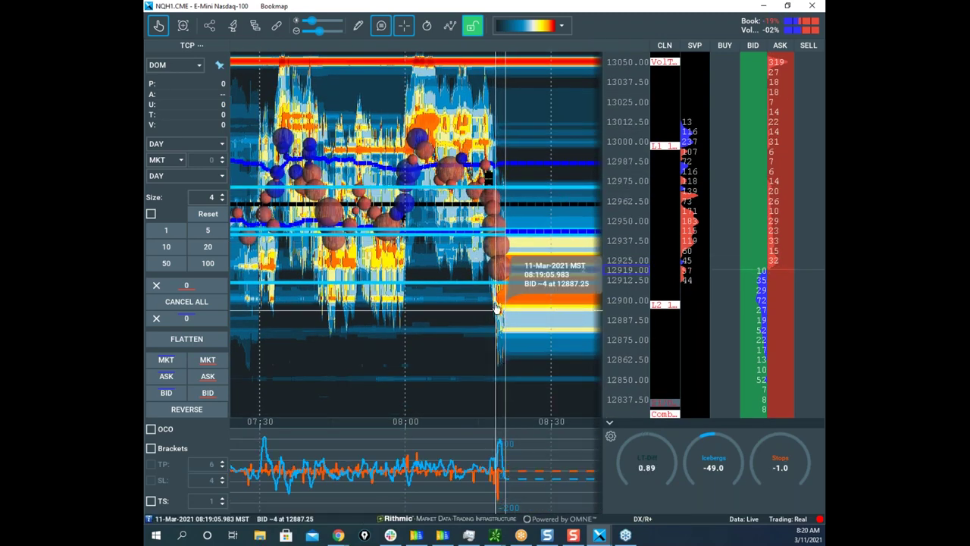
{"action": "scroll", "coordinate": [622, 220], "scroll_direction": "up", "scroll_amount": 5}
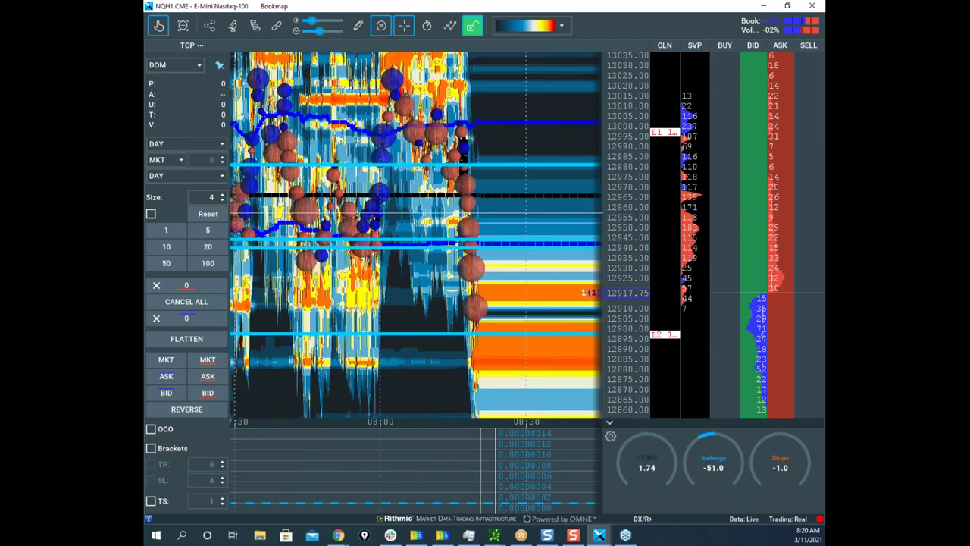
{"action": "scroll", "coordinate": [544, 213], "scroll_direction": "up", "scroll_amount": 5}
{"action": "left_click_drag", "start_coordinate": [546, 212], "coordinate": [502, 165]}
{"action": "scroll", "coordinate": [503, 165], "scroll_direction": "up", "scroll_amount": 2}
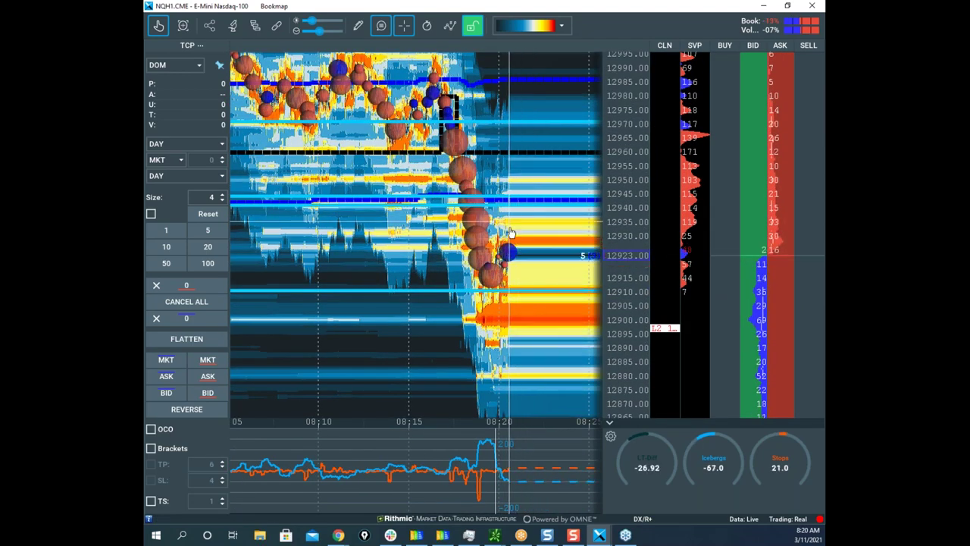
Step: Sketch the Nasdaq-100 sell-off and a possible rebound path over the heatmap, circle the 08:20 iceberg spike, and clear the marks
{"action": "scroll", "coordinate": [622, 156], "scroll_direction": "down", "scroll_amount": 5}
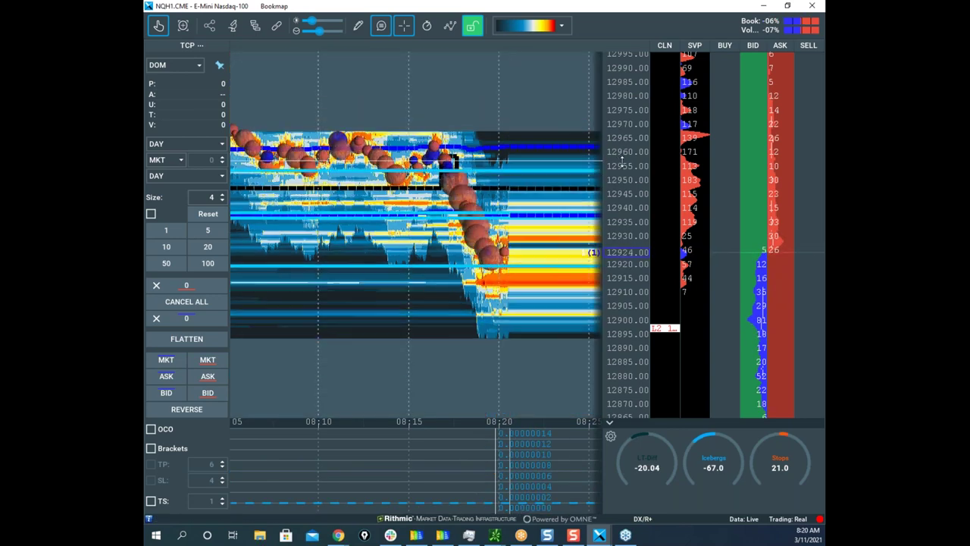
{"action": "scroll", "coordinate": [622, 155], "scroll_direction": "up", "scroll_amount": 4}
{"action": "scroll", "coordinate": [622, 156], "scroll_direction": "up", "scroll_amount": 2}
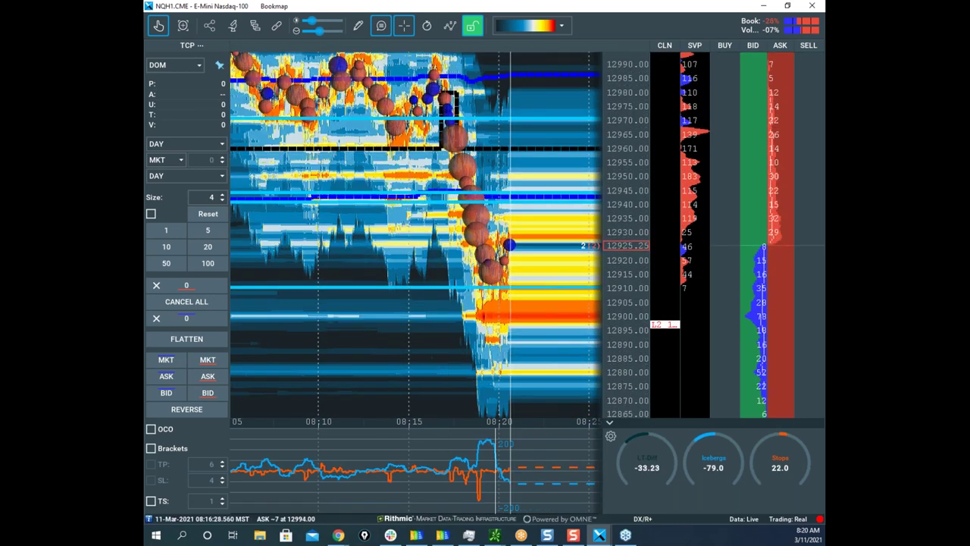
{"action": "left_click_drag", "start_coordinate": [374, 435], "coordinate": [390, 445]}
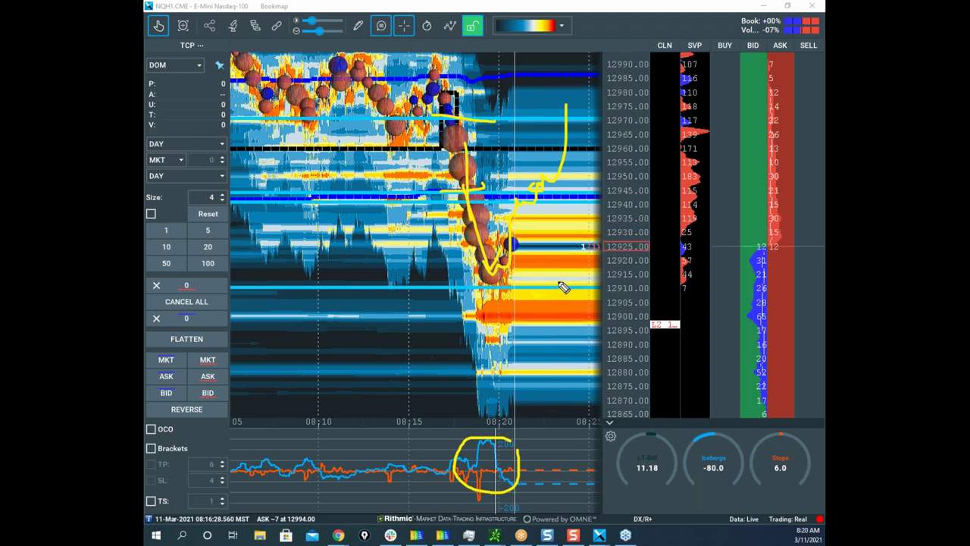
{"action": "key", "text": "Escape"}
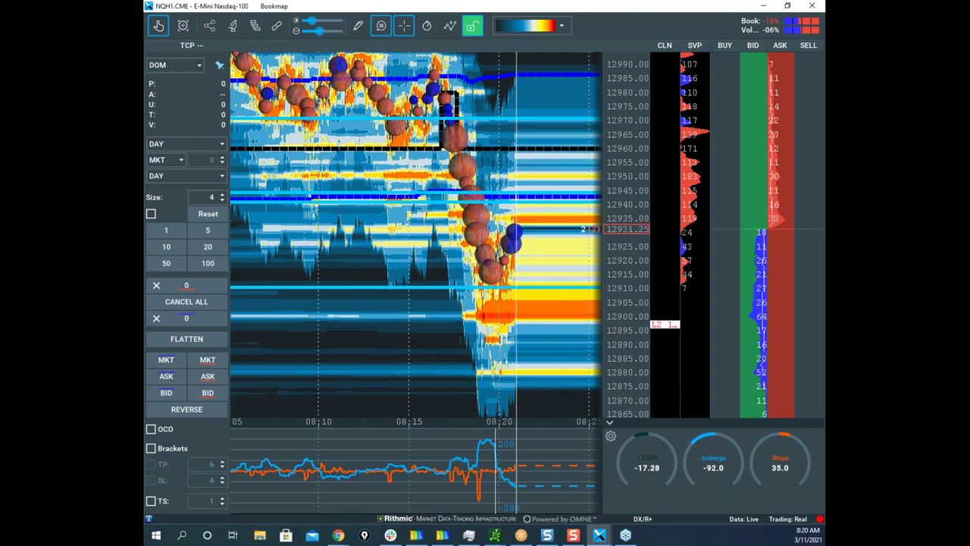
Step: Switch to thinkorswim, bring its /NQ five-minute chart onto this screen maximized, and compress the price scale to show a wider range
{"action": "left_click", "coordinate": [494, 535]}
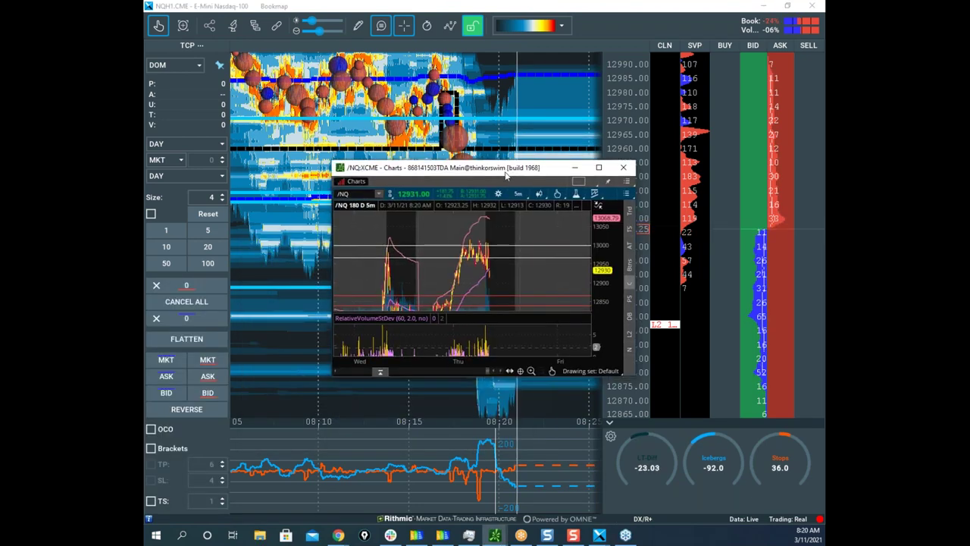
{"action": "left_click", "coordinate": [466, 227]}
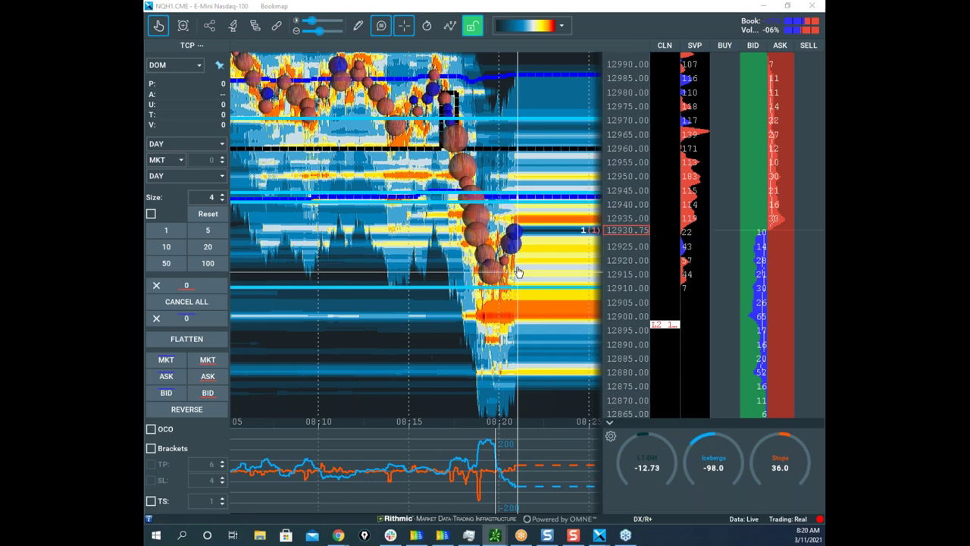
{"action": "left_click_drag", "start_coordinate": [146, 198], "coordinate": [551, 159]}
{"action": "left_click", "coordinate": [607, 157]}
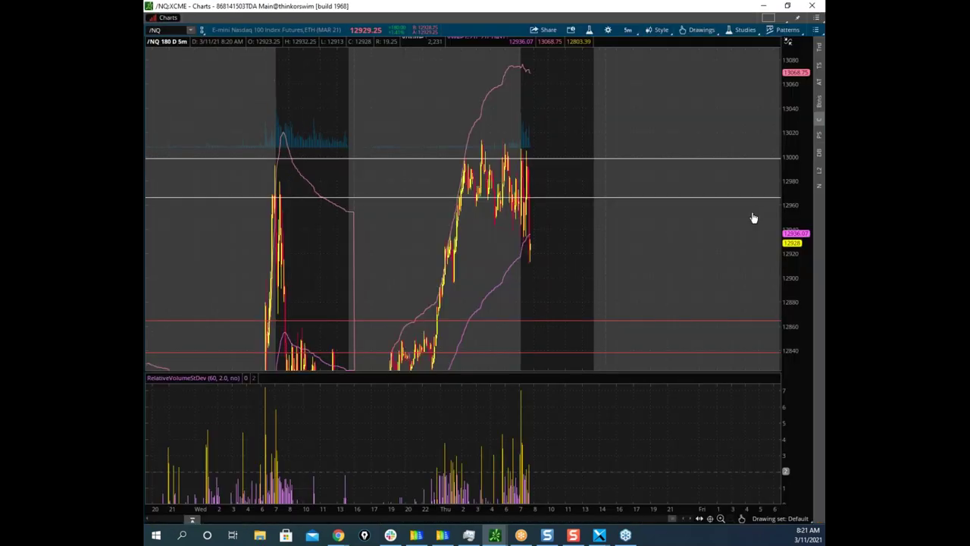
{"action": "left_click_drag", "start_coordinate": [795, 188], "coordinate": [788, 174]}
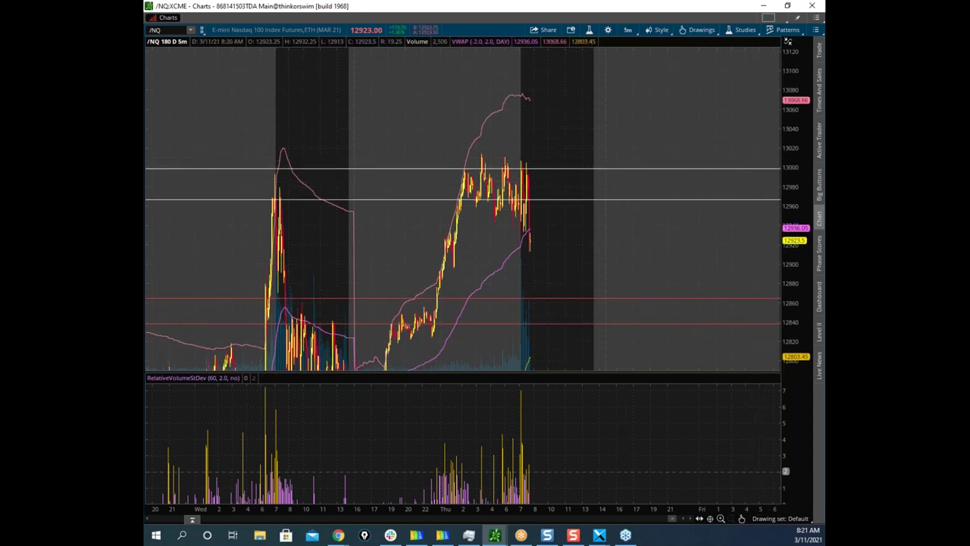
Step: Box Thursday's /NQ consolidation between about 12950 and 13010, circle the break below it, and sketch possible paths up and down from there
{"action": "key", "text": "Escape"}
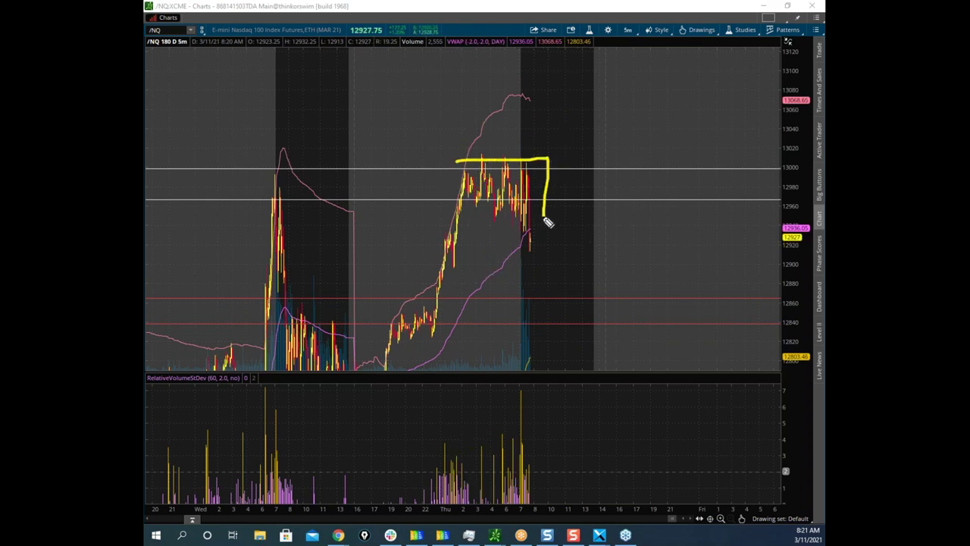
{"action": "mouse_move", "coordinate": [458, 209]}
{"action": "left_mouse_down"}
{"action": "mouse_move", "coordinate": [455, 171]}
{"action": "mouse_move", "coordinate": [511, 200]}
{"action": "left_mouse_up"}
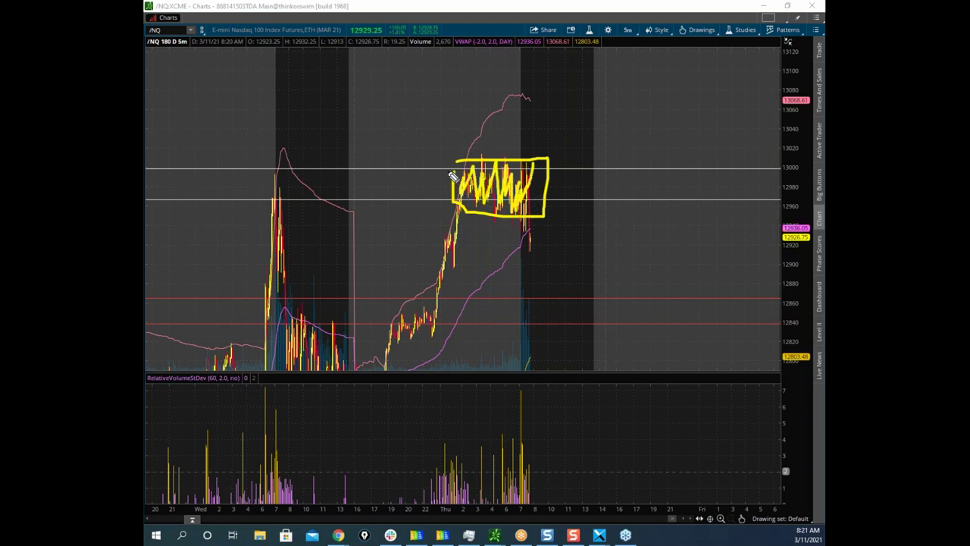
{"action": "left_click_drag", "start_coordinate": [532, 175], "coordinate": [536, 210]}
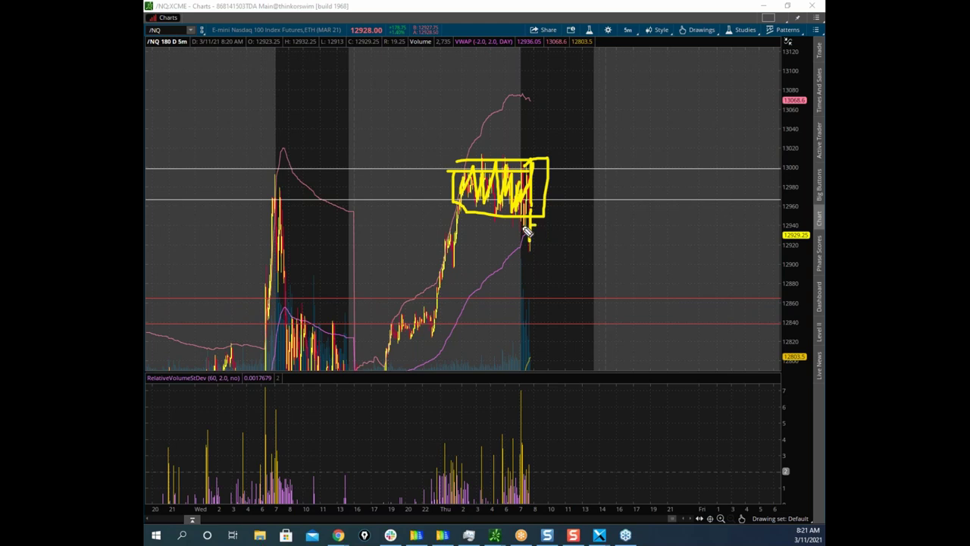
{"action": "left_click_drag", "start_coordinate": [498, 174], "coordinate": [491, 184]}
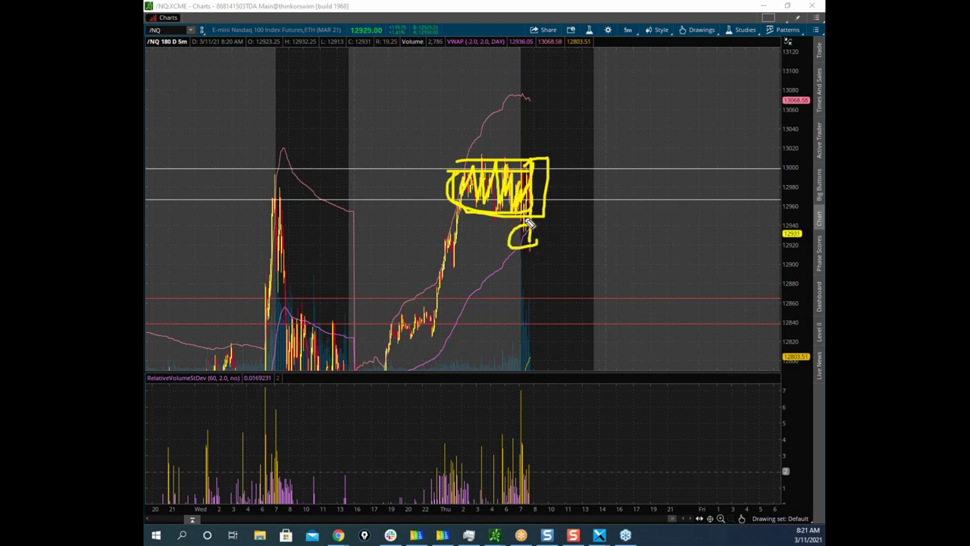
{"action": "left_click_drag", "start_coordinate": [529, 224], "coordinate": [548, 285]}
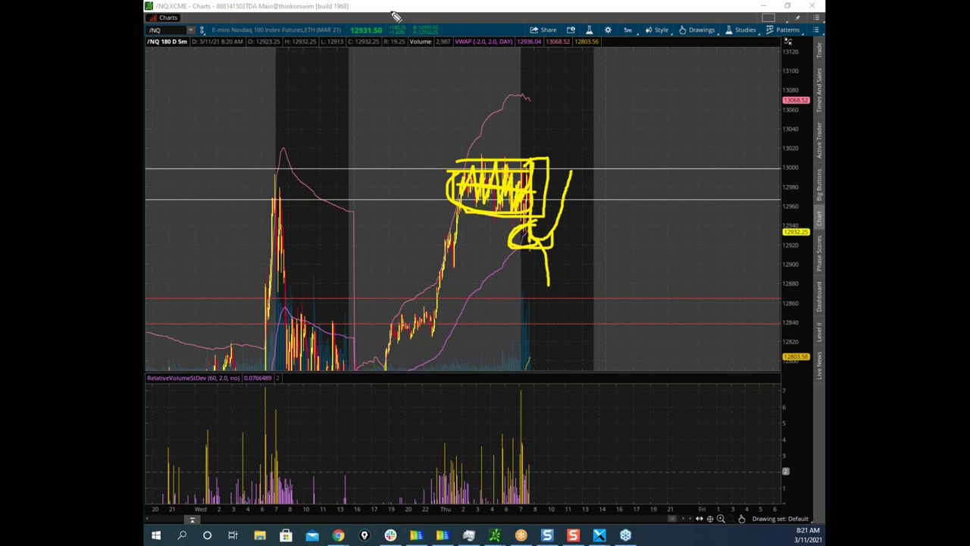
Step: Replace the marks with a midline at about 12980 and an upward path, and move the /NQ chart off this screen
{"action": "key", "text": "e"}
{"action": "left_click_drag", "start_coordinate": [465, 186], "coordinate": [507, 190]}
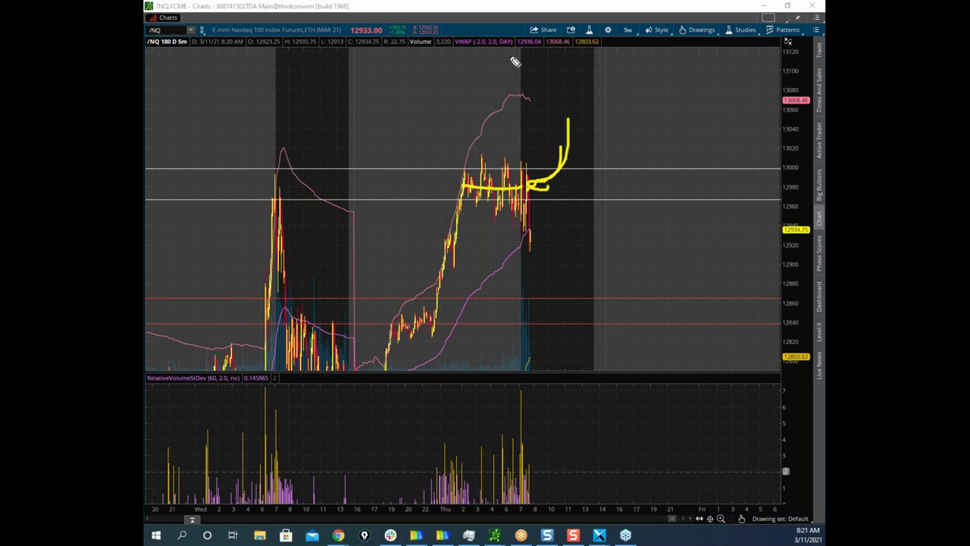
{"action": "key", "text": "Escape"}
{"action": "left_click_drag", "start_coordinate": [533, 7], "coordinate": [99, 72]}
{"action": "key", "text": "super+Down"}
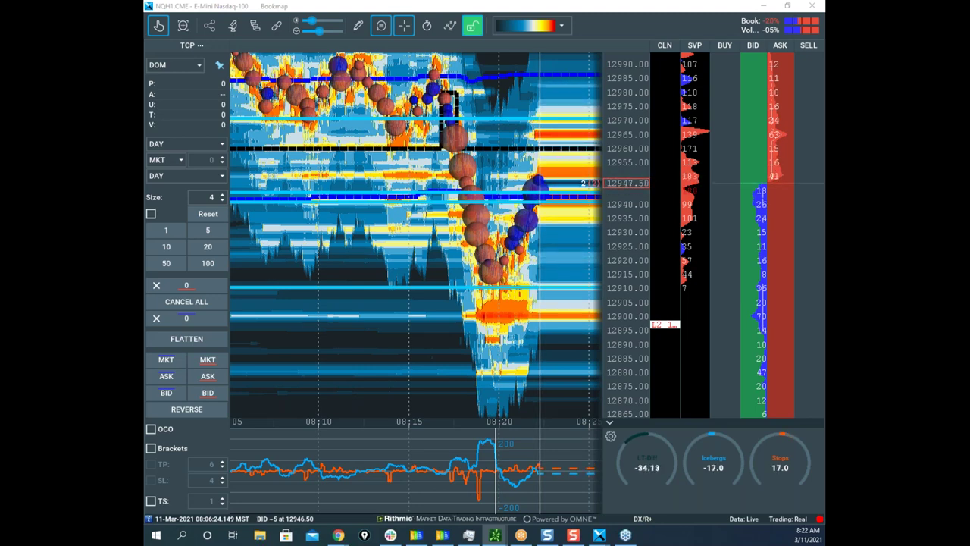
Step: Bring back the /NQ chart maximized and mark the consolidation box, the sell-off low, a rebound path and levels near 12970, 12980 and 13000
{"action": "left_click_drag", "start_coordinate": [218, 455], "coordinate": [531, 78]}
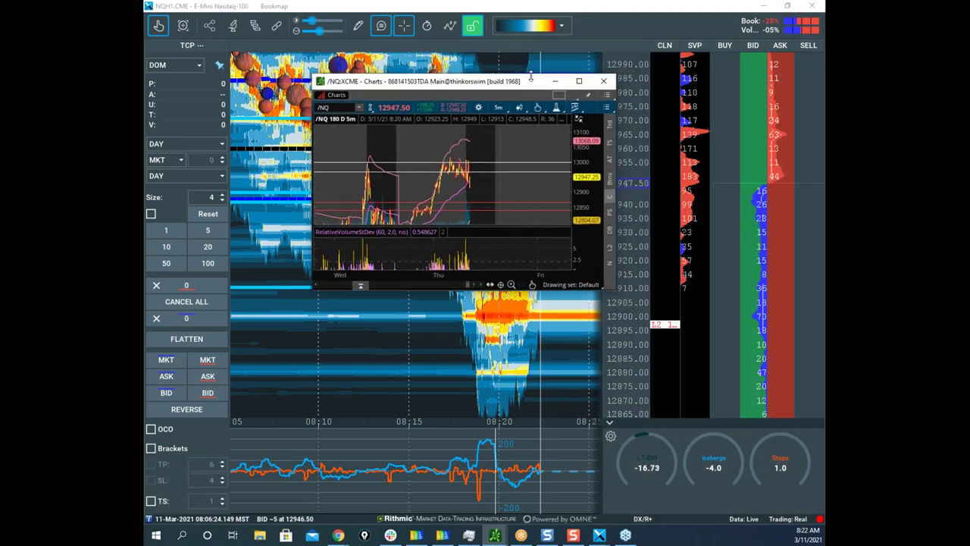
{"action": "left_click", "coordinate": [579, 80]}
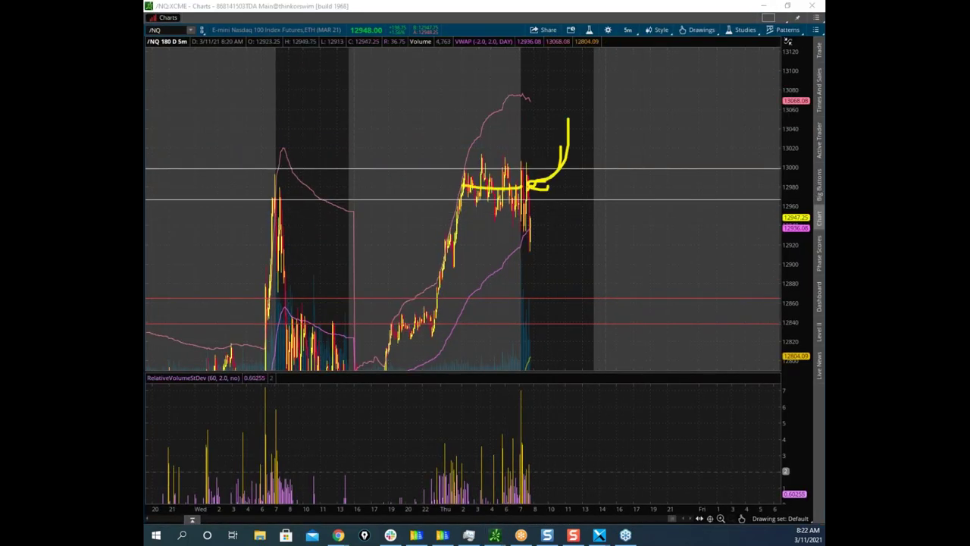
{"action": "left_click_drag", "start_coordinate": [548, 243], "coordinate": [543, 241]}
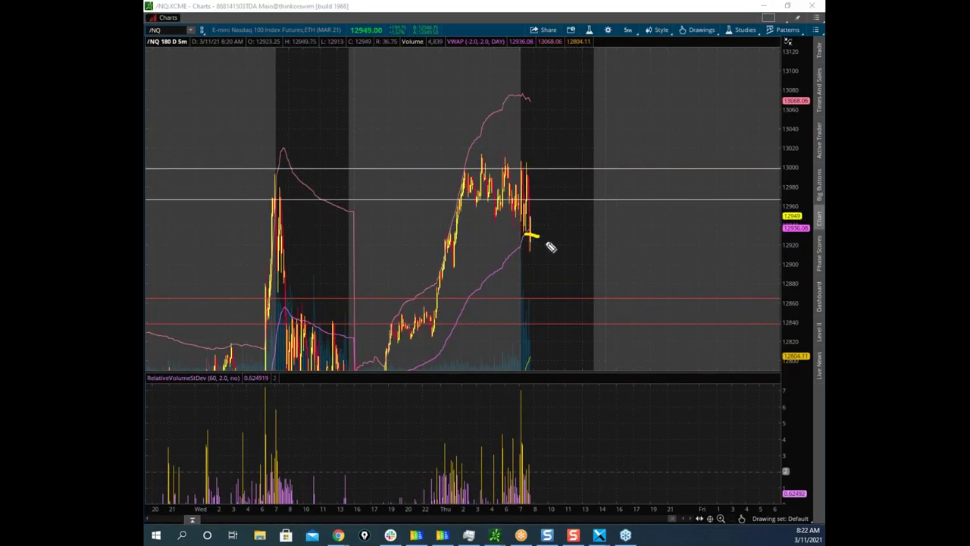
{"action": "left_click_drag", "start_coordinate": [461, 201], "coordinate": [474, 161]}
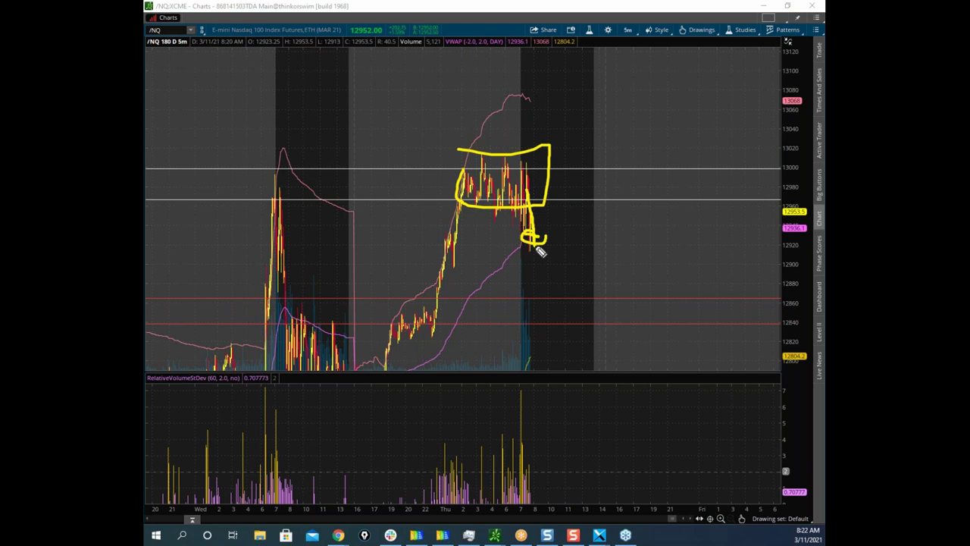
{"action": "left_click_drag", "start_coordinate": [545, 190], "coordinate": [597, 194]}
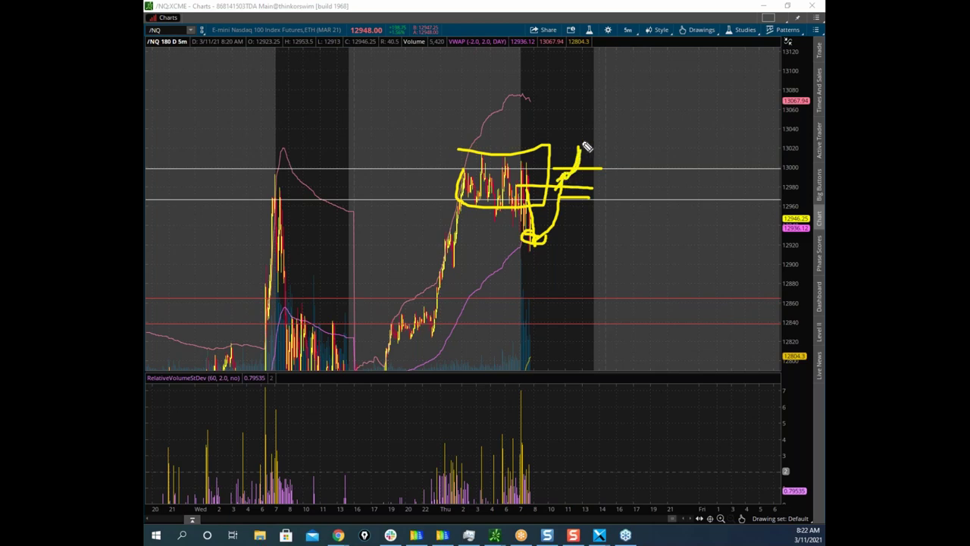
Step: Clear the marks and move the /NQ chart and the Nasdaq-100 heatmap off this screen to return to the ESH1 E-Mini S&P 500 heatmap
{"action": "key", "text": "Escape"}
{"action": "left_click_drag", "start_coordinate": [594, 8], "coordinate": [145, 144]}
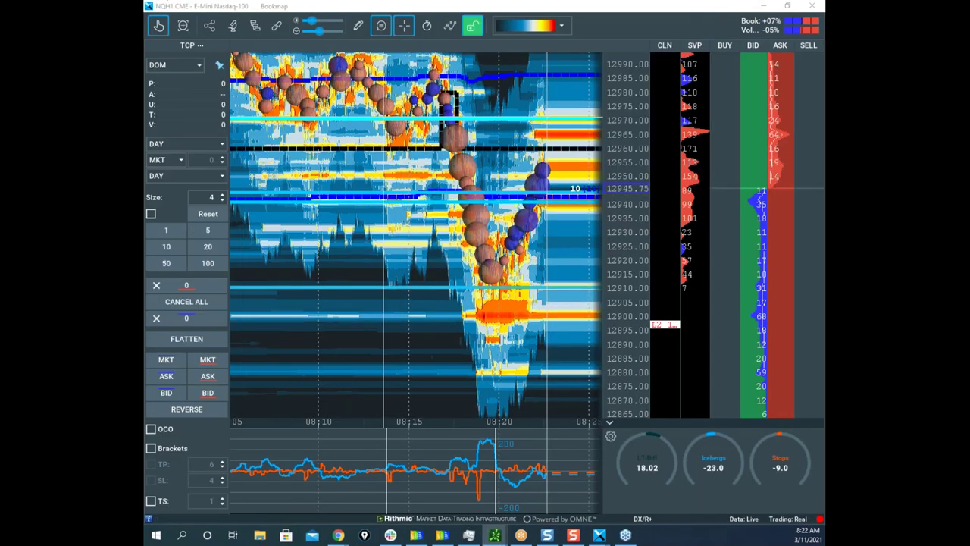
{"action": "left_click_drag", "start_coordinate": [515, 8], "coordinate": [146, 125]}
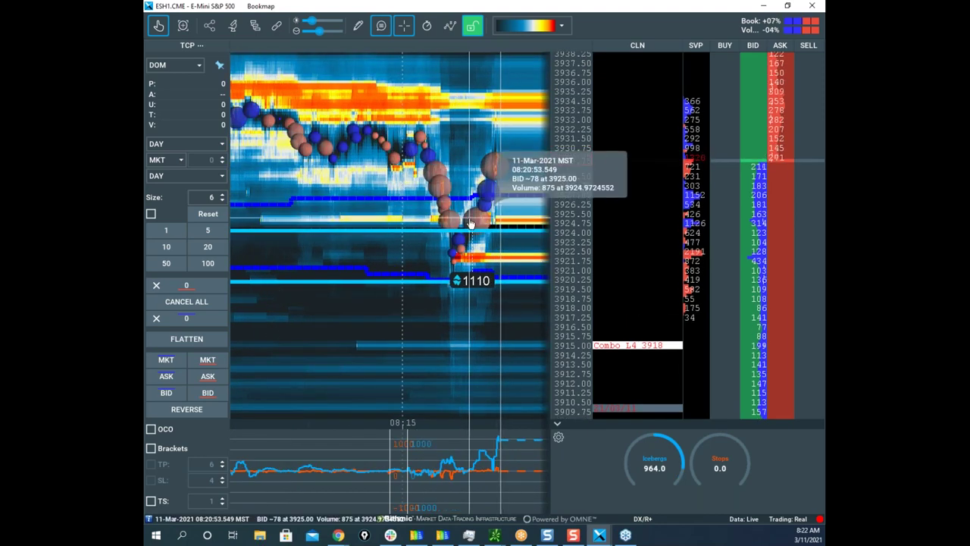
Step: Circle the E-Mini S&P 500 iceberg spike near 07:45, sketch the swing since it with an upward arrow, and clear the marks
{"action": "scroll", "coordinate": [470, 223], "scroll_direction": "down", "scroll_amount": 5}
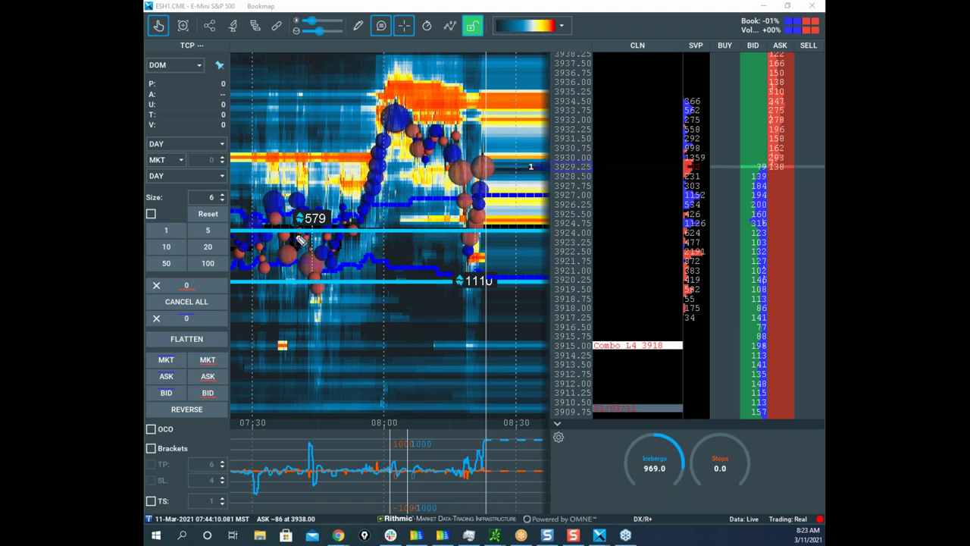
{"action": "mouse_move", "coordinate": [342, 260]}
{"action": "left_mouse_down"}
{"action": "mouse_move", "coordinate": [399, 120]}
{"action": "mouse_move", "coordinate": [472, 255]}
{"action": "mouse_move", "coordinate": [482, 218]}
{"action": "left_mouse_up"}
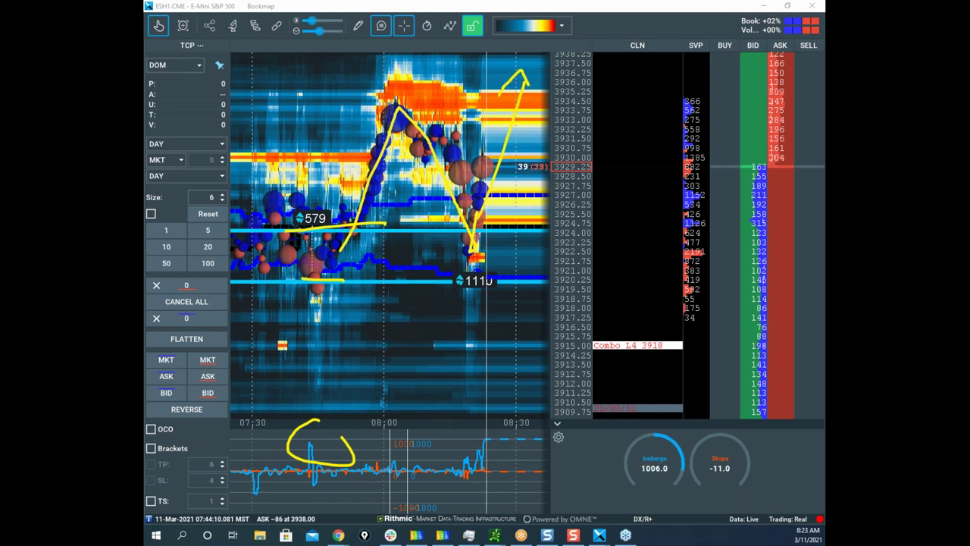
{"action": "key", "text": "Escape"}
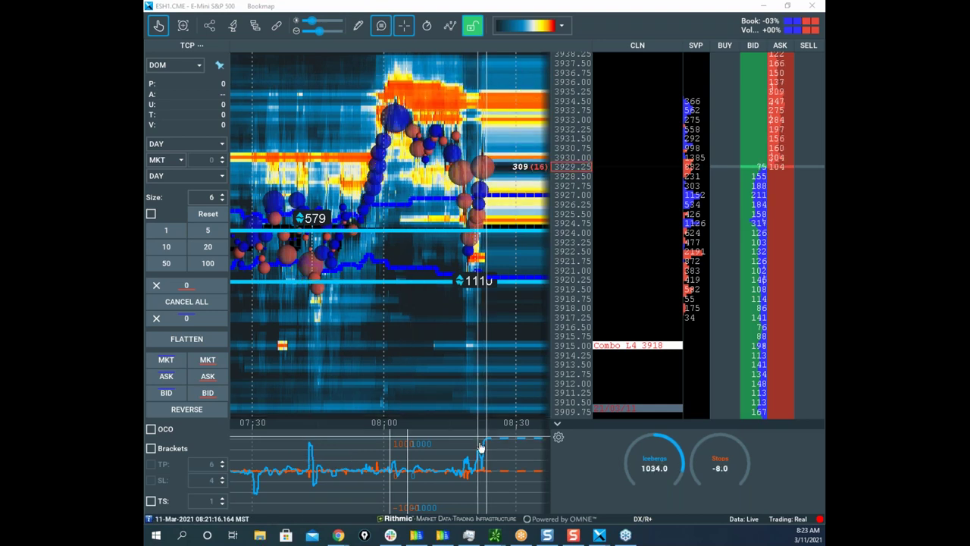
Step: Examine the E-Mini S&P 500 iceberg line during the 08:20 rebound against the trades and liquidity around the 1110 marker
{"action": "mouse_move", "coordinate": [490, 447]}
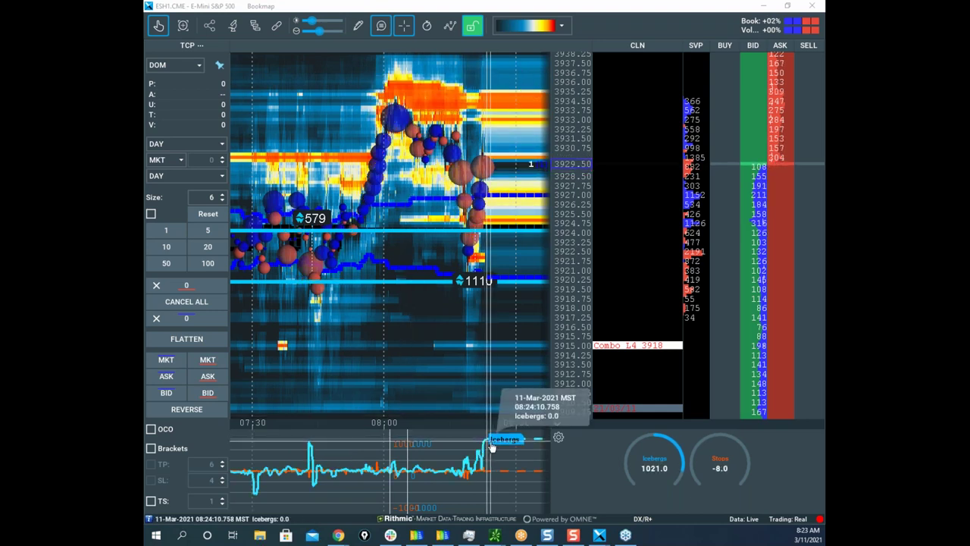
{"action": "scroll", "coordinate": [491, 434], "scroll_direction": "up", "scroll_amount": 3}
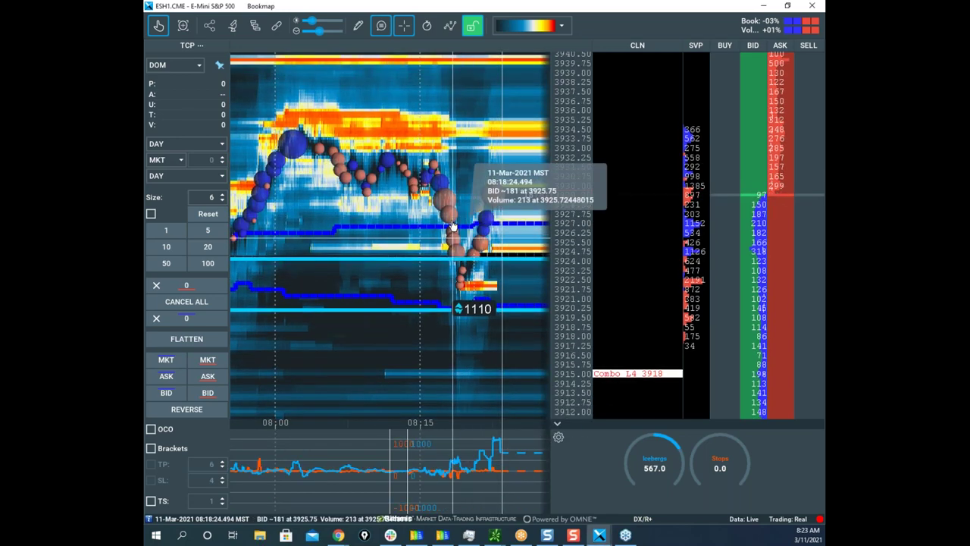
{"action": "scroll", "coordinate": [492, 225], "scroll_direction": "up", "scroll_amount": 2}
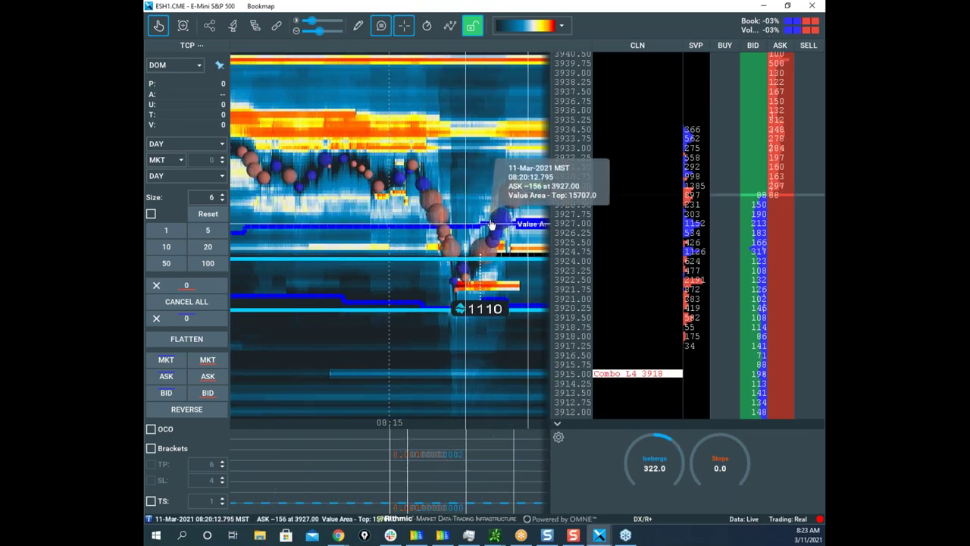
{"action": "scroll", "coordinate": [491, 225], "scroll_direction": "down", "scroll_amount": 1}
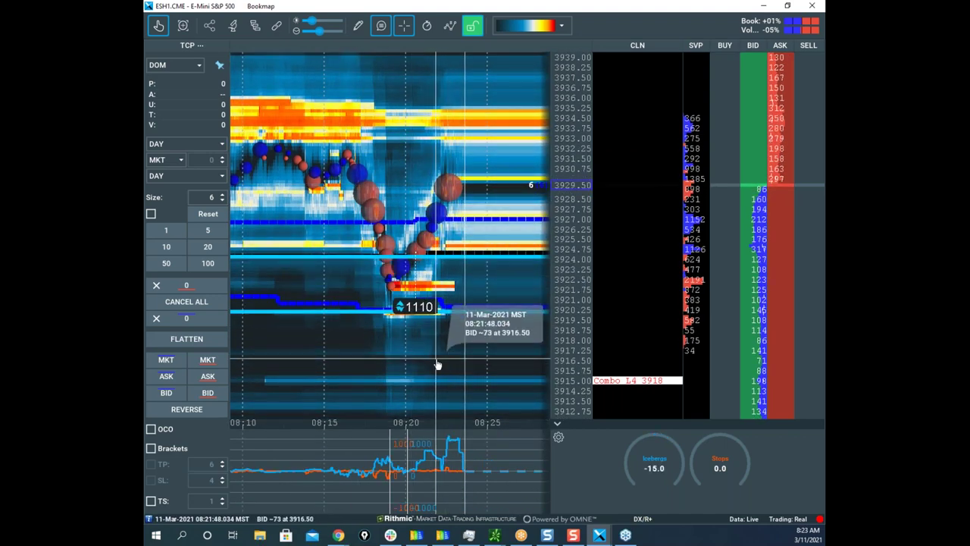
{"action": "scroll", "coordinate": [436, 314], "scroll_direction": "up", "scroll_amount": 1}
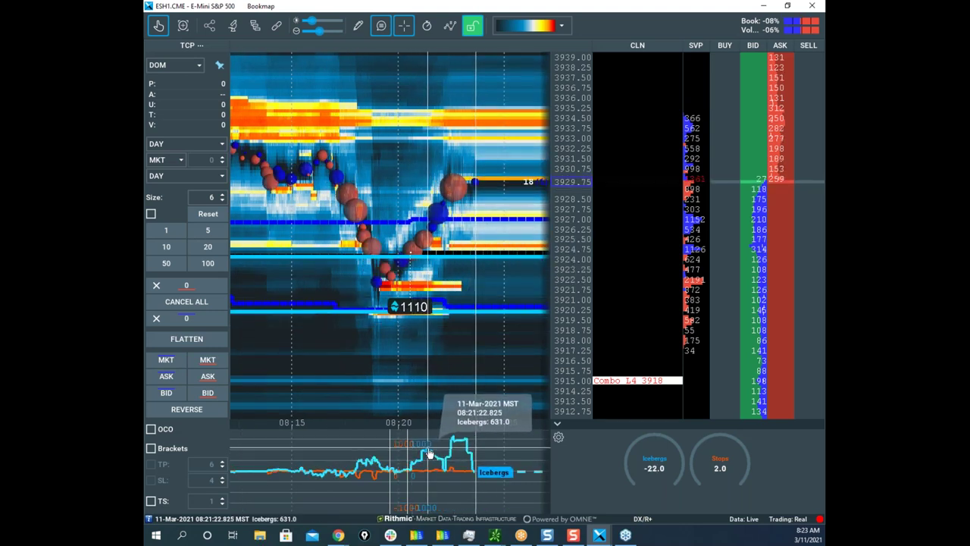
{"action": "scroll", "coordinate": [568, 226], "scroll_direction": "up", "scroll_amount": 2}
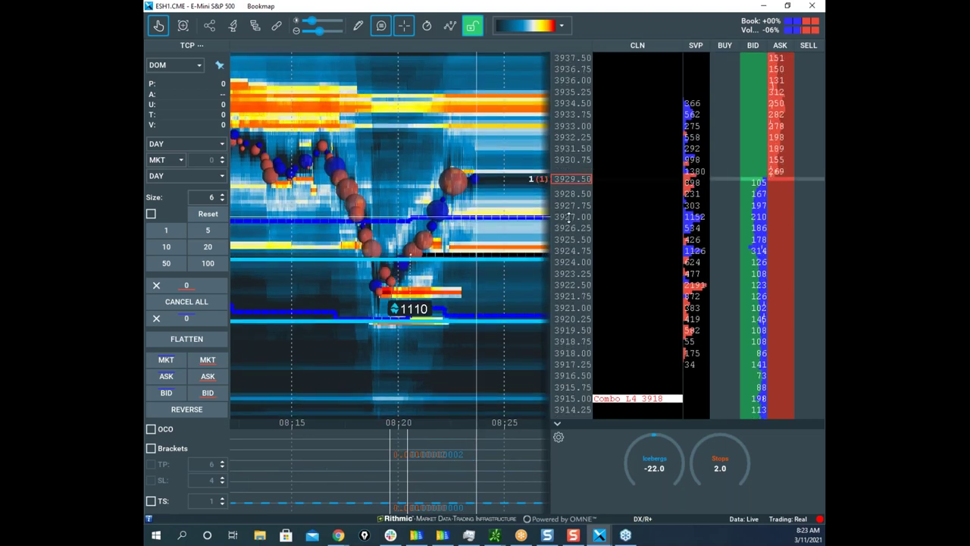
Step: Draw a horizontal line at 3930 on the E-Mini S&P 500 heatmap, sketch the rebound range and iceberg spike, and clear the marks
{"action": "left_click", "coordinate": [357, 26]}
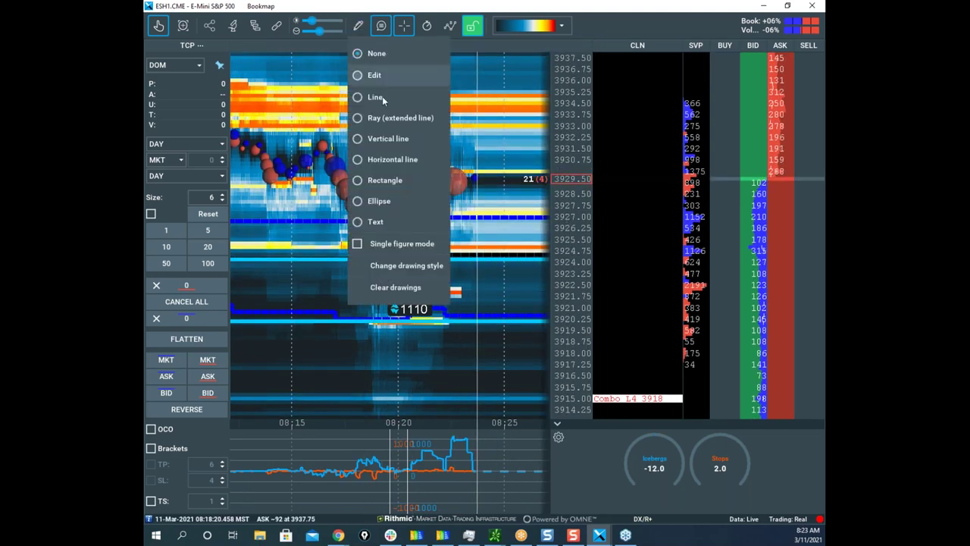
{"action": "left_click", "coordinate": [387, 158]}
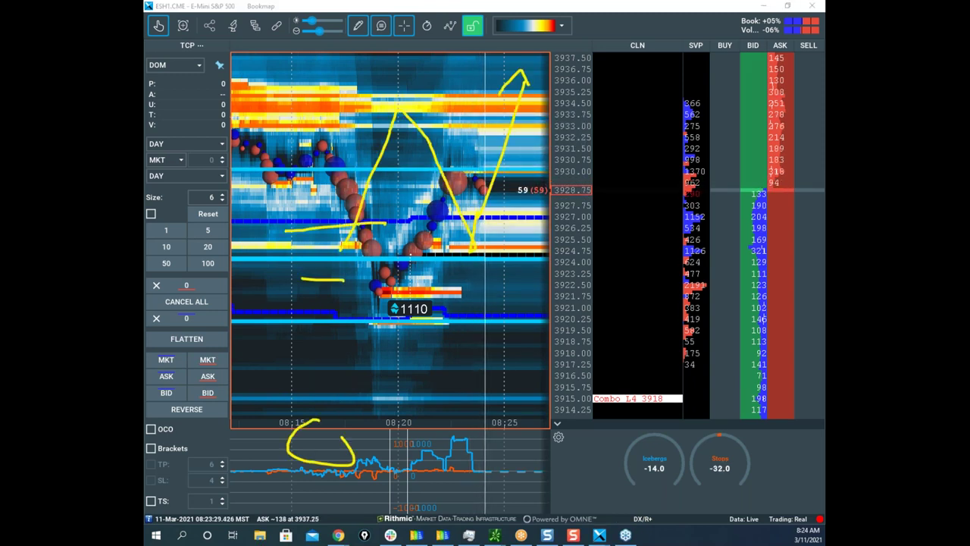
{"action": "key", "text": "Escape"}
{"action": "left_click_drag", "start_coordinate": [458, 171], "coordinate": [471, 179]}
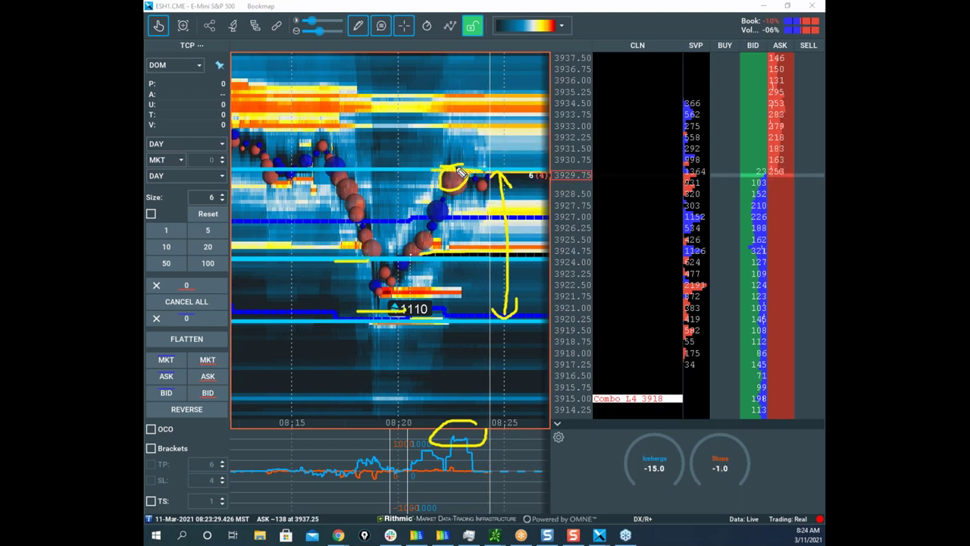
{"action": "key", "text": "Escape"}
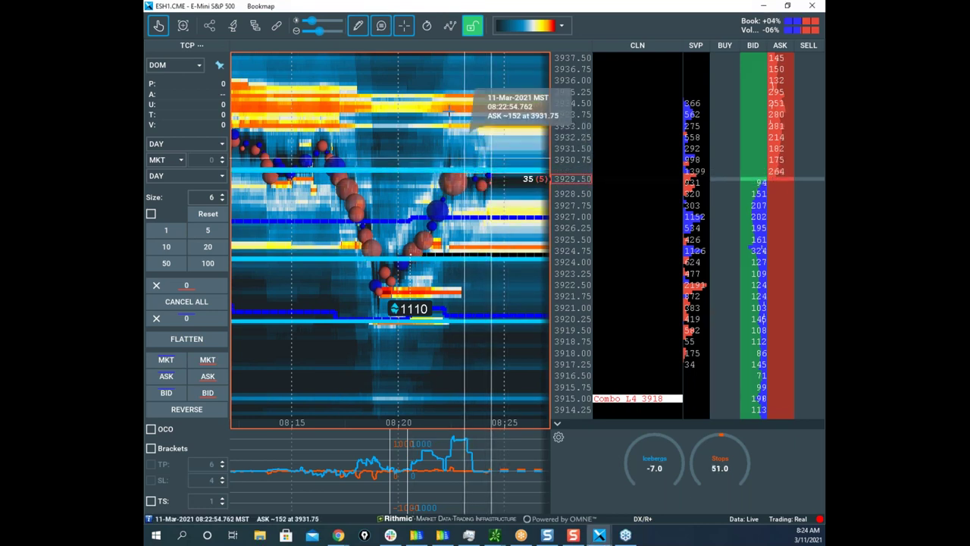
Step: Switch drawing to Edit mode and save a thicker line width for the horizontal line at 3930
{"action": "left_click", "coordinate": [362, 27]}
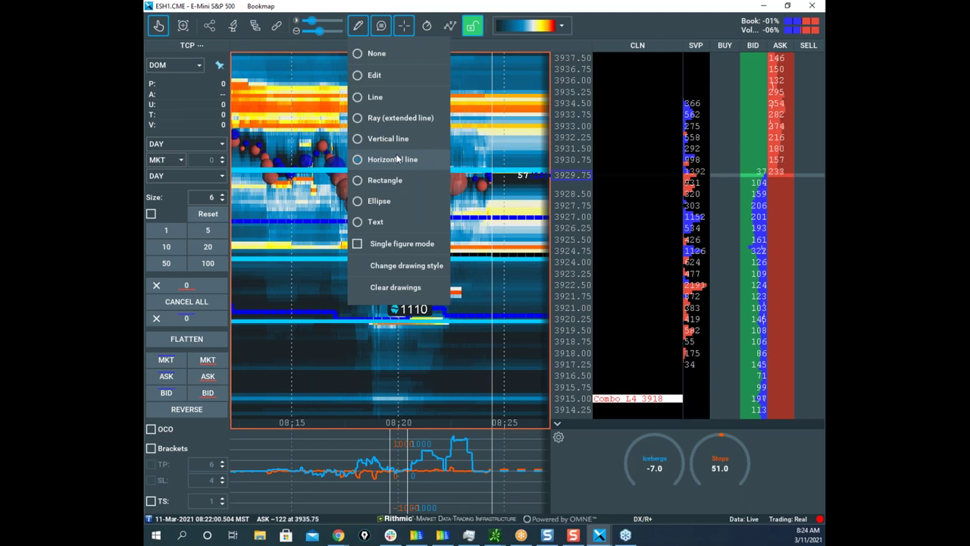
{"action": "left_click", "coordinate": [379, 74]}
{"action": "right_click", "coordinate": [480, 182]}
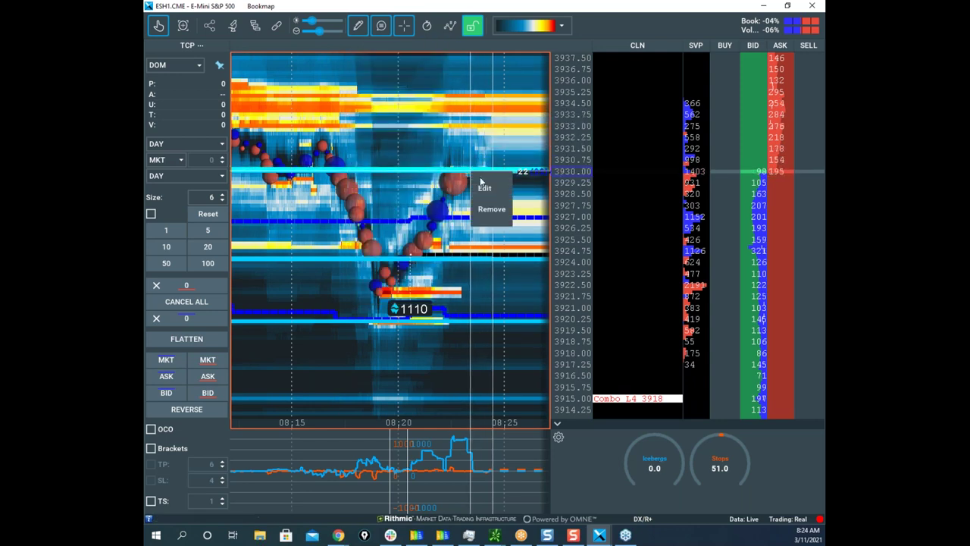
{"action": "left_click", "coordinate": [484, 188]}
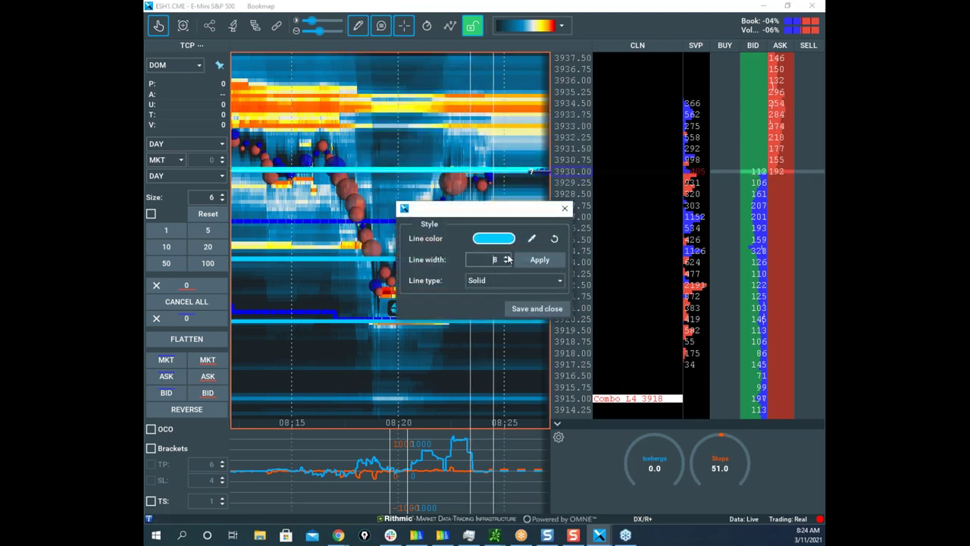
{"action": "left_click", "coordinate": [538, 309]}
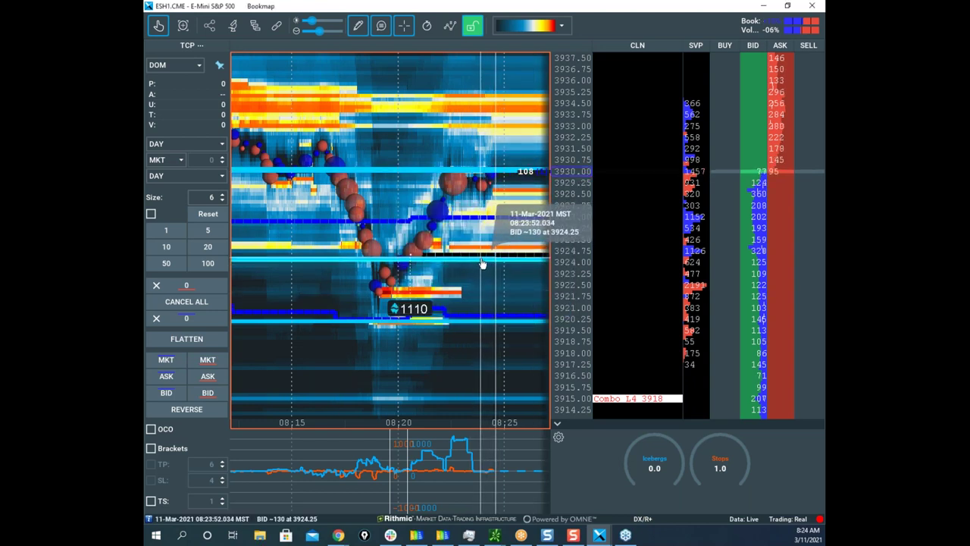
Step: Set the width of the horizontal line near 3924.25 to 12 and save the style
{"action": "left_click_drag", "start_coordinate": [564, 228], "coordinate": [564, 173]}
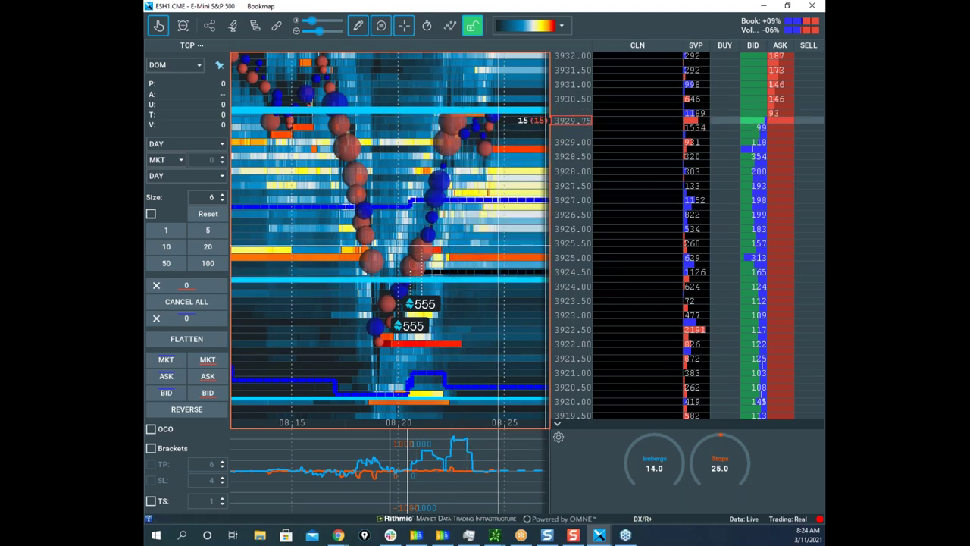
{"action": "right_click", "coordinate": [505, 295]}
{"action": "left_click", "coordinate": [504, 294]}
{"action": "left_click", "coordinate": [506, 258]}
{"action": "left_click", "coordinate": [506, 258]}
{"action": "left_click", "coordinate": [506, 257]}
{"action": "left_click", "coordinate": [507, 257]}
{"action": "left_click", "coordinate": [507, 258]}
{"action": "left_click", "coordinate": [529, 262]}
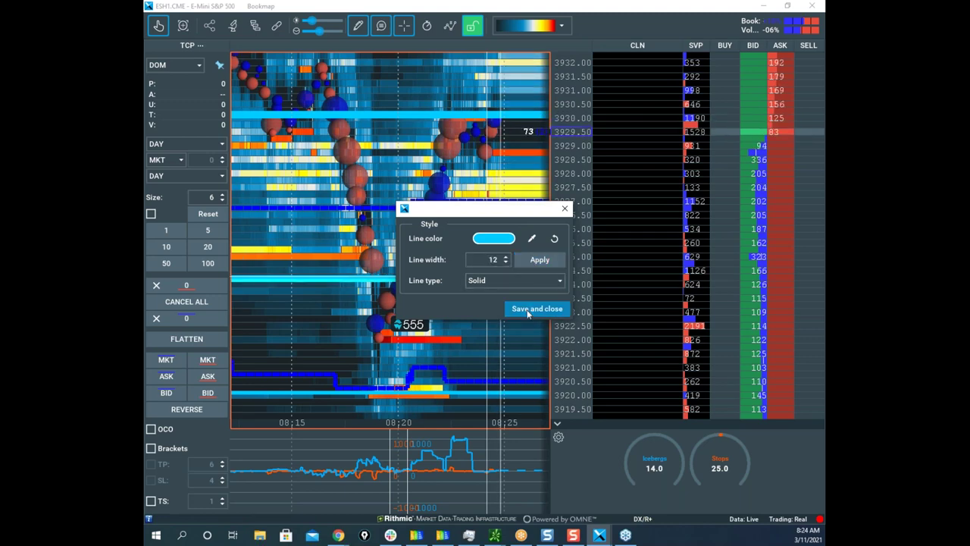
{"action": "left_click", "coordinate": [528, 308]}
Step: Switch to the FalconXtreme TPO chart in Chrome and set the 3-11 profile to Letters/Blocks In Own Column
{"action": "scroll", "coordinate": [473, 207], "scroll_direction": "down", "scroll_amount": 3}
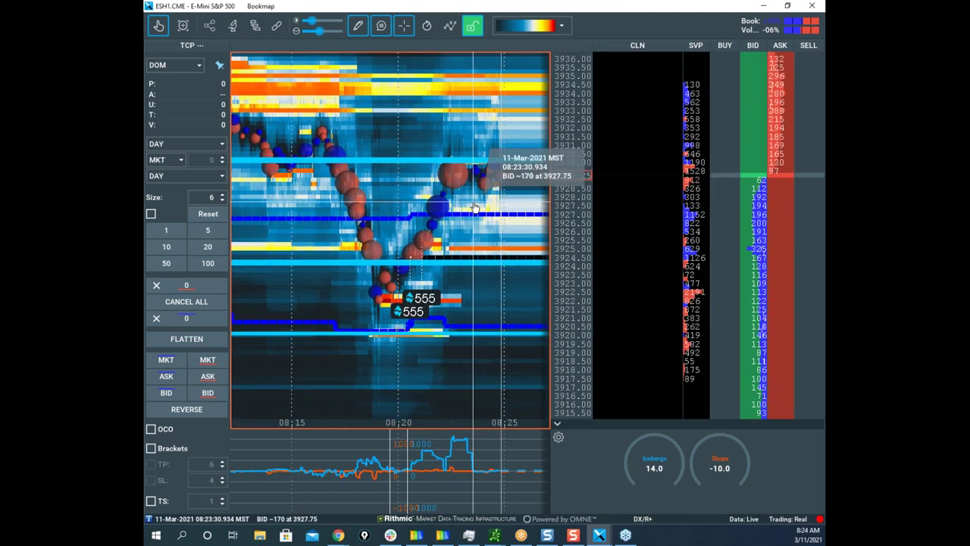
{"action": "scroll", "coordinate": [473, 207], "scroll_direction": "down", "scroll_amount": 2}
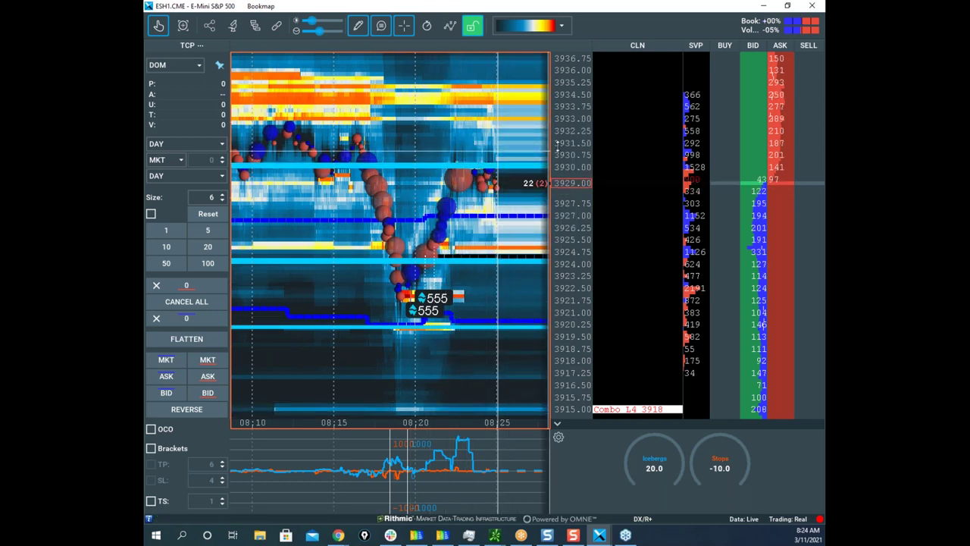
{"action": "scroll", "coordinate": [523, 356], "scroll_direction": "down", "scroll_amount": 1}
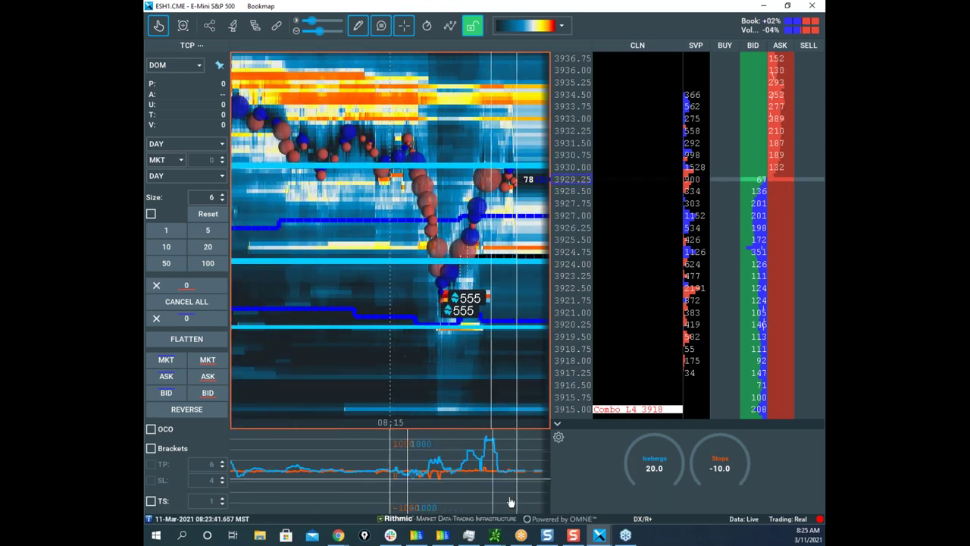
{"action": "mouse_move", "coordinate": [338, 533]}
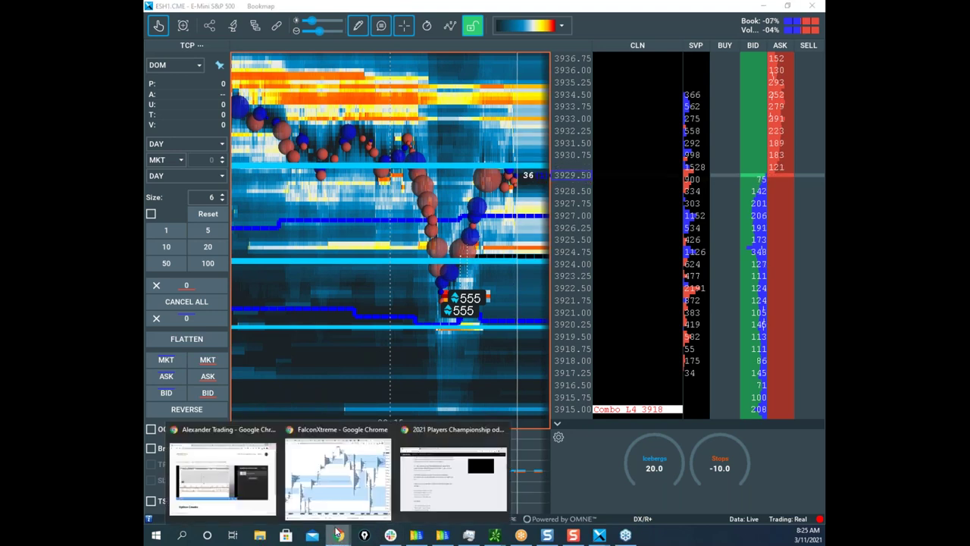
{"action": "left_click", "coordinate": [337, 477]}
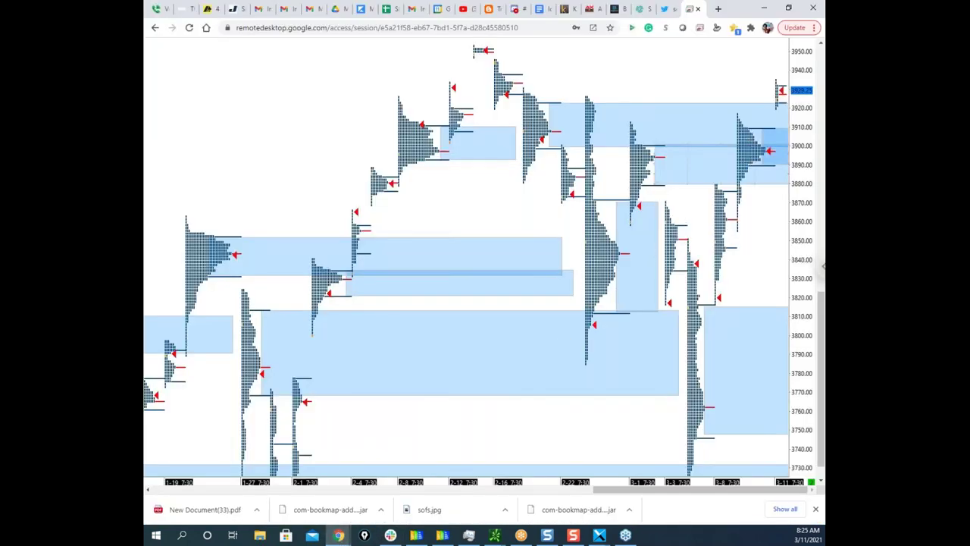
{"action": "right_click", "coordinate": [777, 94]}
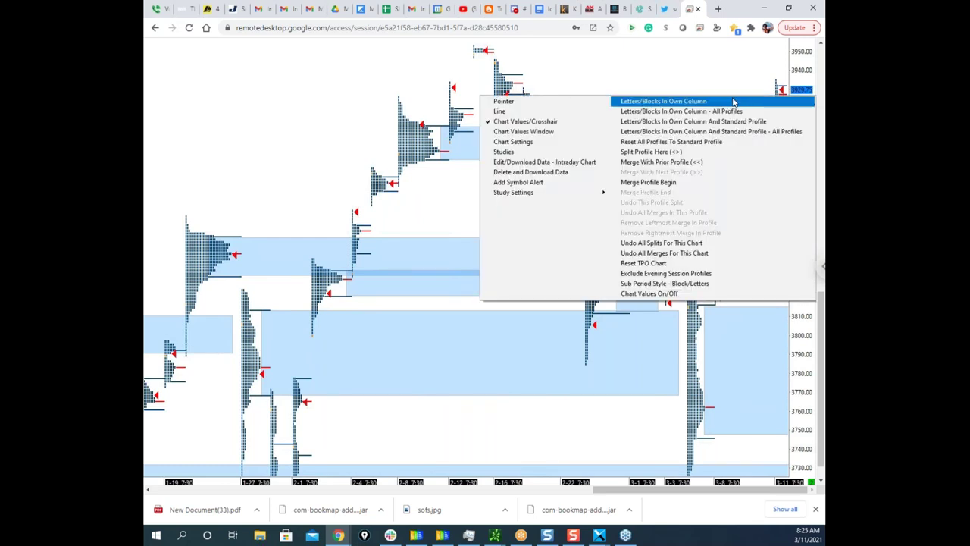
{"action": "left_click", "coordinate": [733, 102]}
Step: Mark the levels near 3923 and 3900 and the 3-11 profile, clear the marks, and return to the Bookmap heatmap
{"action": "key", "text": "ctrl+shift+h"}
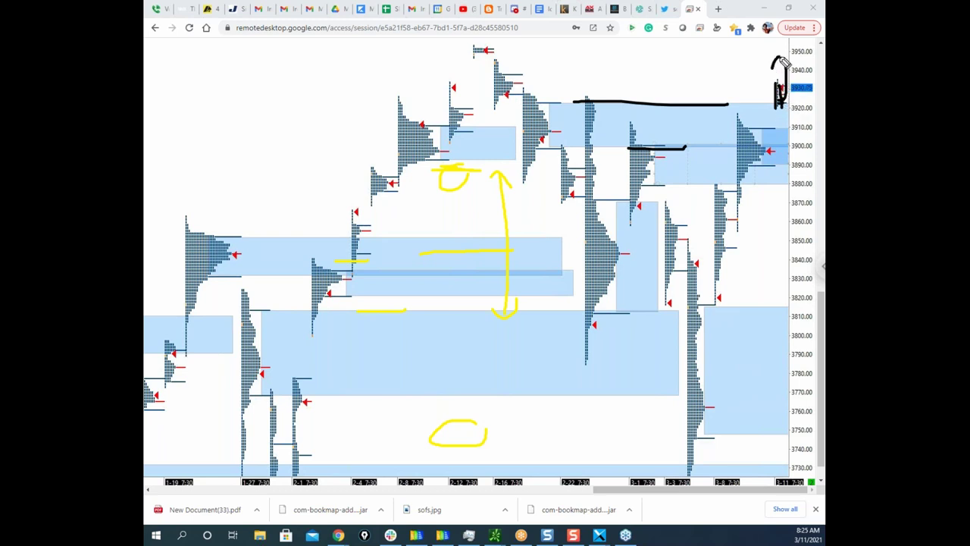
{"action": "key", "text": "Escape"}
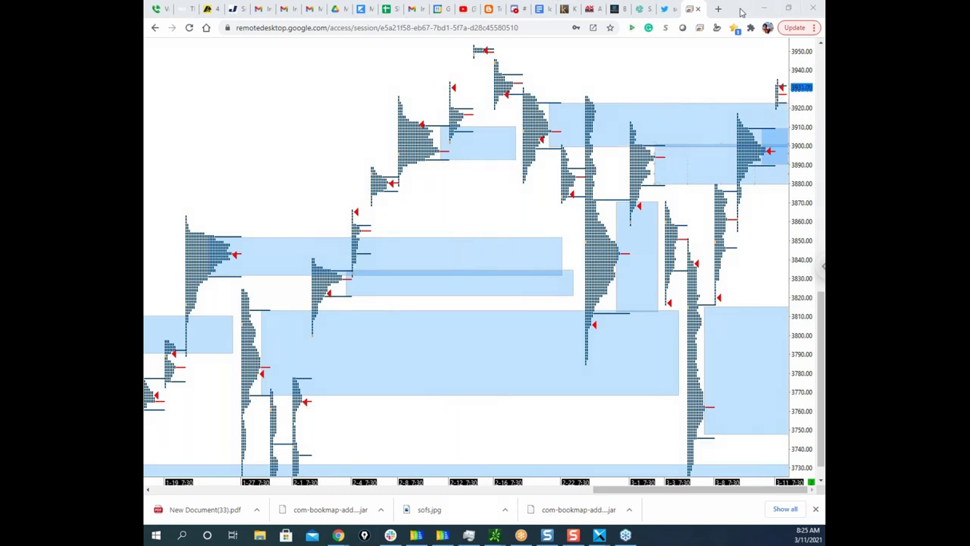
{"action": "left_click", "coordinate": [763, 8]}
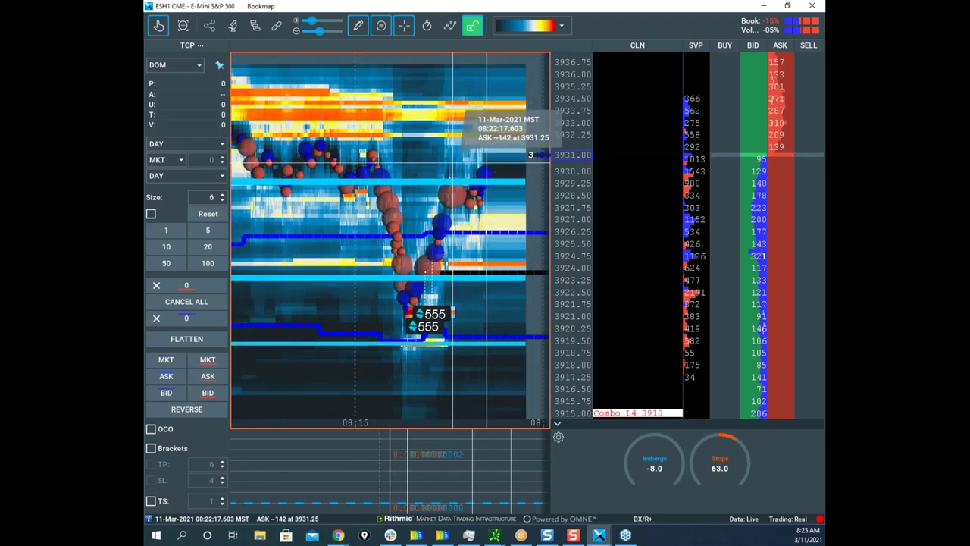
Step: Buy 6 E-Mini S&P 500 contracts at market, protect them with a 6-lot sell stop at 3923.50, and sketch the possible price paths
{"action": "scroll", "coordinate": [575, 154], "scroll_direction": "down", "scroll_amount": 2}
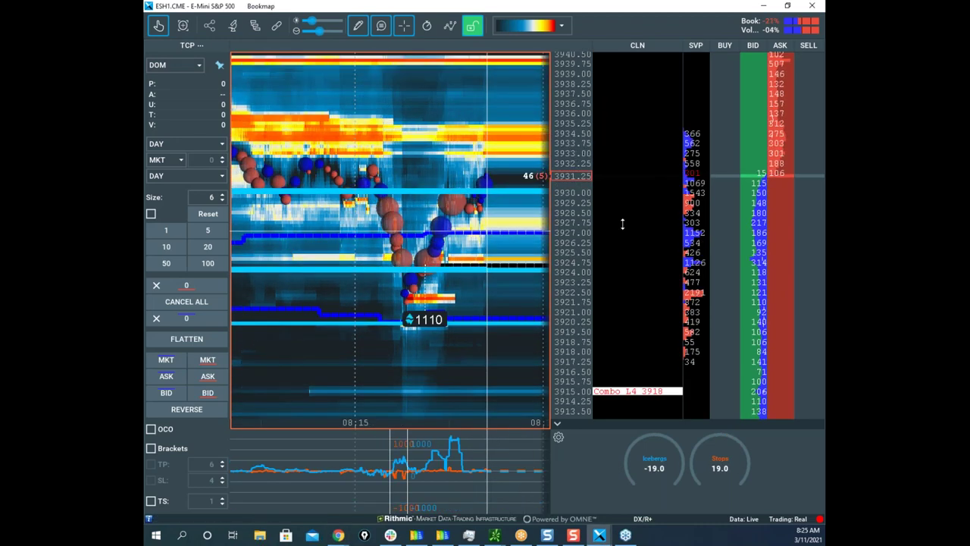
{"action": "left_click", "coordinate": [222, 195]}
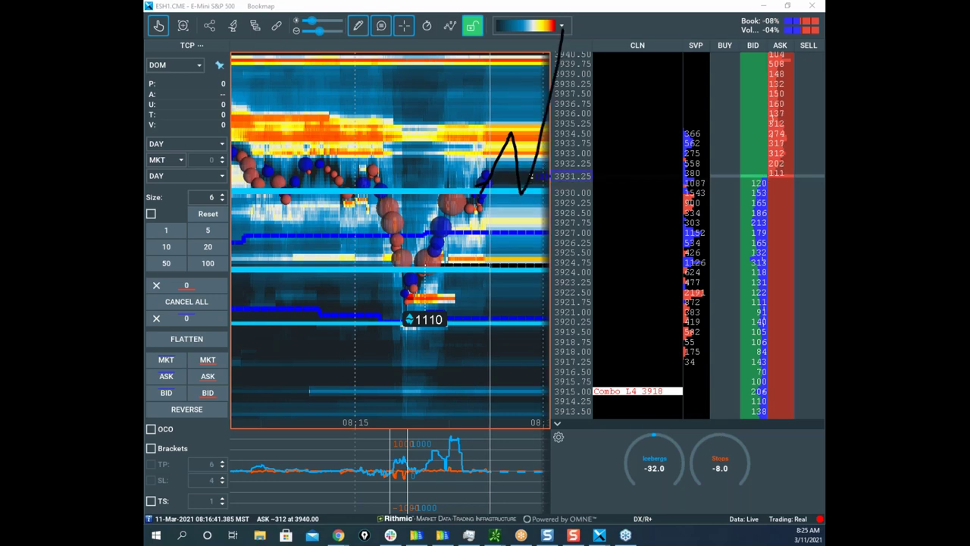
{"action": "mouse_move", "coordinate": [491, 177]}
{"action": "left_mouse_down"}
{"action": "mouse_move", "coordinate": [504, 162]}
{"action": "mouse_move", "coordinate": [481, 183]}
{"action": "left_mouse_up"}
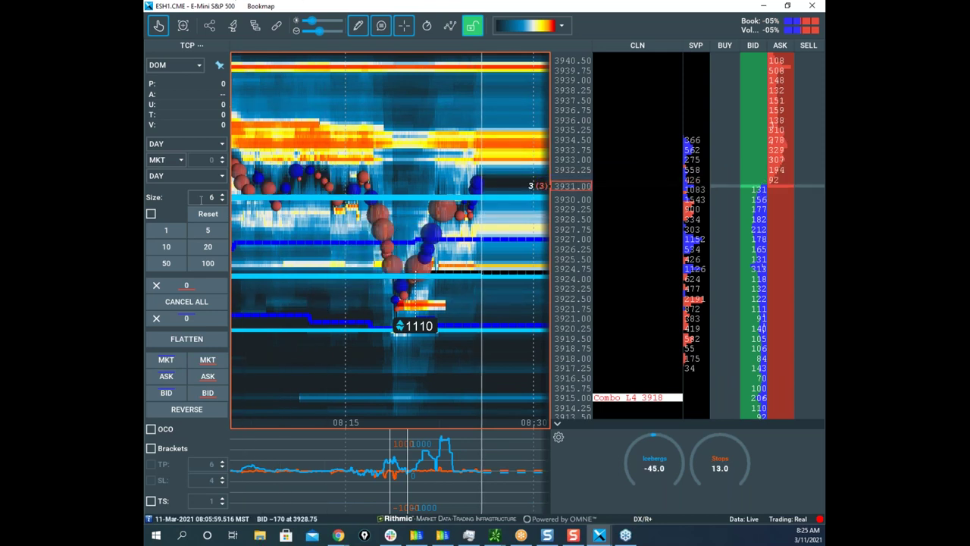
{"action": "left_click", "coordinate": [169, 359]}
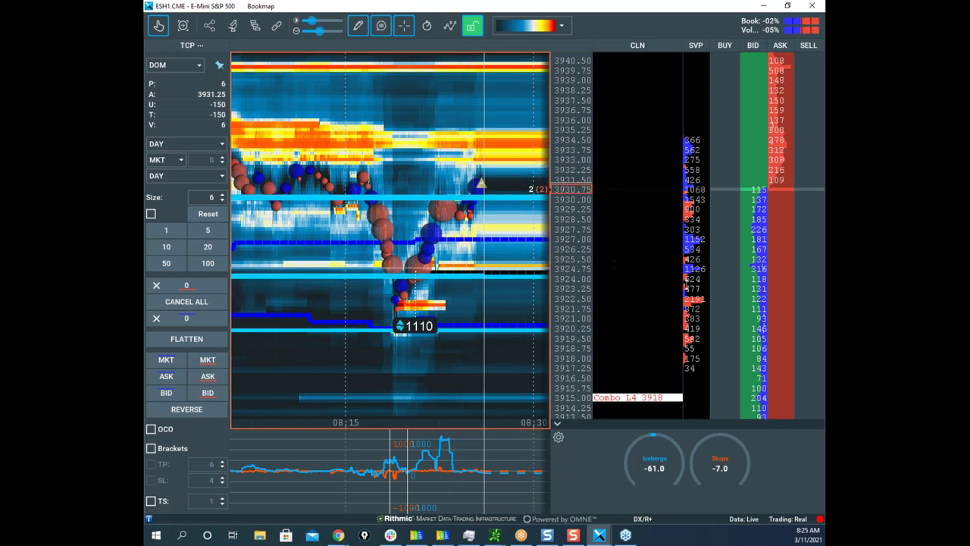
{"action": "left_click", "coordinate": [782, 286]}
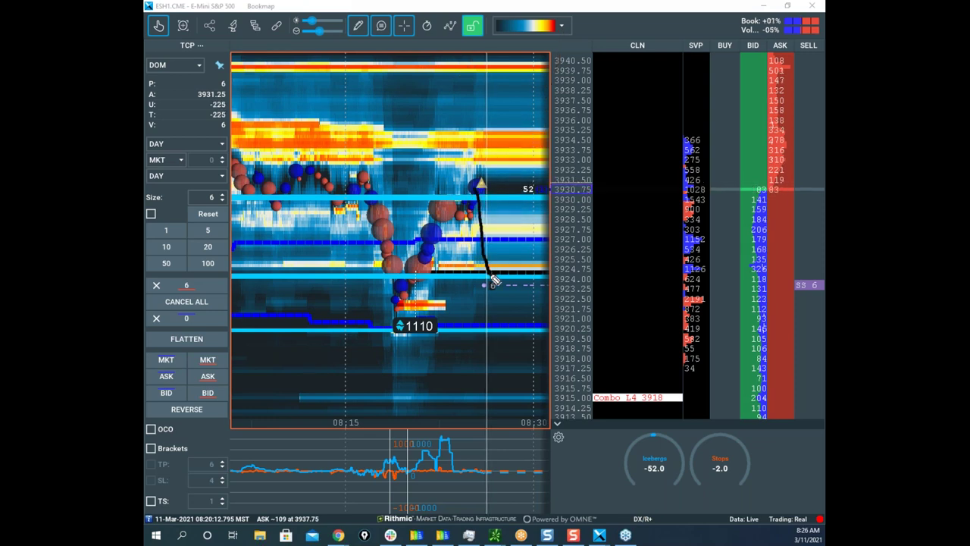
{"action": "left_click_drag", "start_coordinate": [495, 285], "coordinate": [525, 207]}
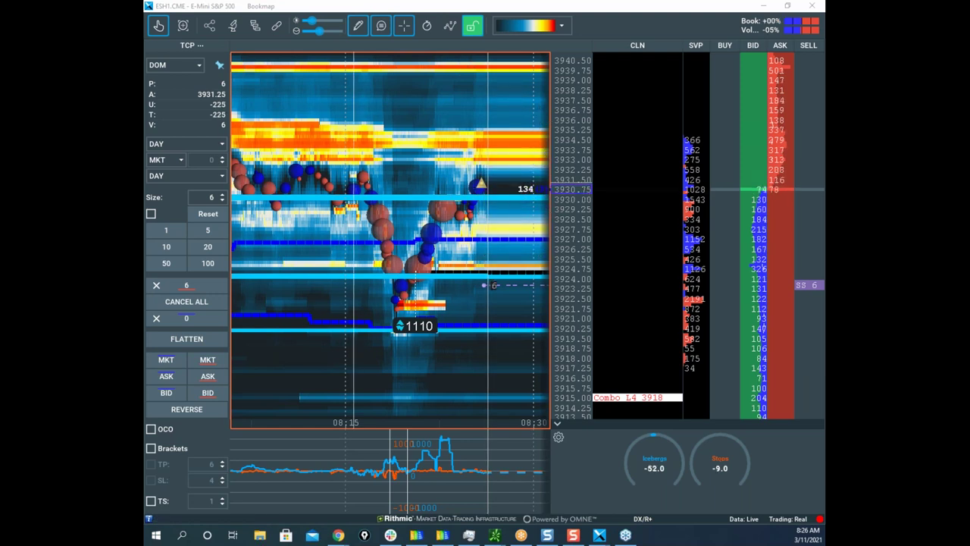
Step: Turn off drawing mode and compress the E-Mini S&P 500 price scale to show prices up to about 3951
{"action": "left_click", "coordinate": [354, 26]}
{"action": "left_click", "coordinate": [385, 54]}
{"action": "mouse_move", "coordinate": [583, 124]}
{"action": "left_mouse_down"}
{"action": "mouse_move", "coordinate": [583, 204]}
{"action": "mouse_move", "coordinate": [574, 216]}
{"action": "left_mouse_up"}
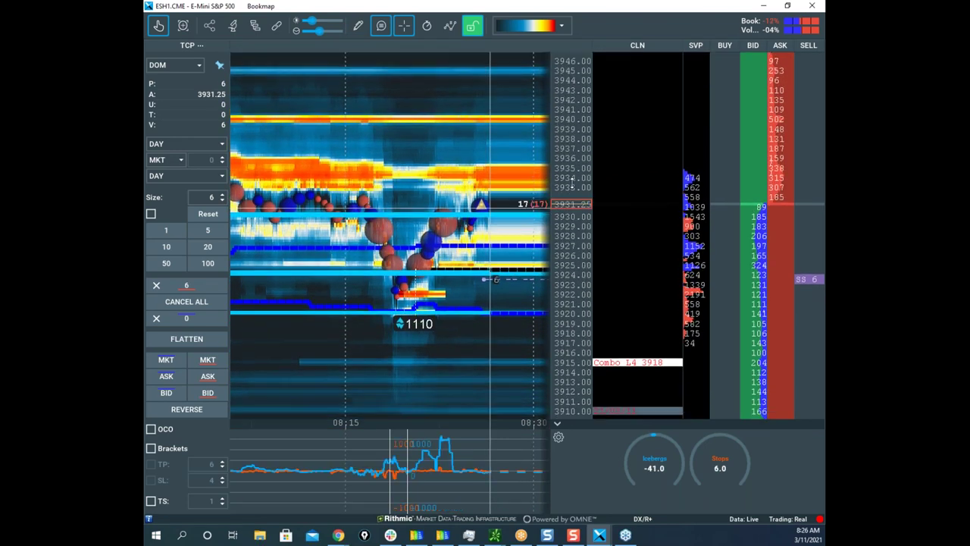
{"action": "left_click_drag", "start_coordinate": [571, 135], "coordinate": [572, 153]}
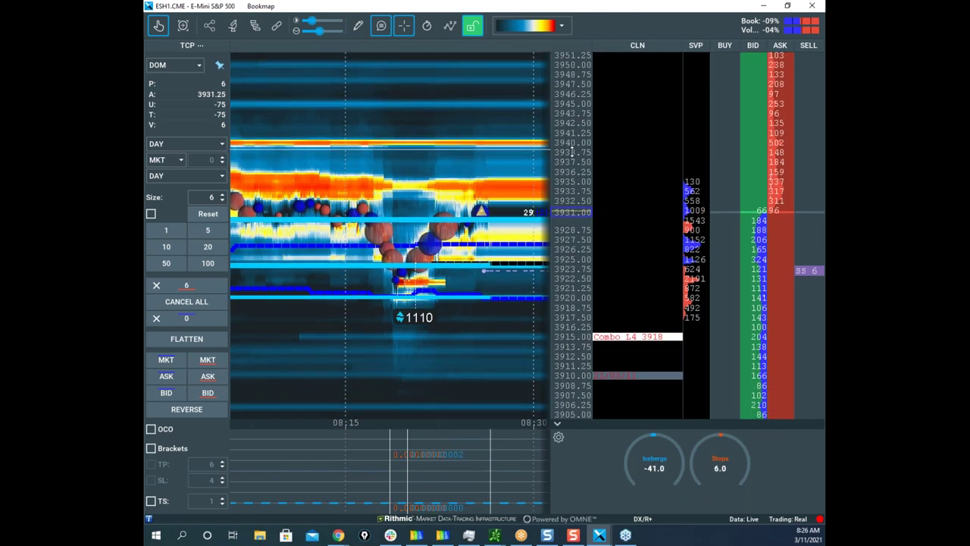
Step: Move the E-Mini S&P 500 and Wheat Futures heatmaps out of the way and switch to the trader's Twitter profile in Chrome
{"action": "double_click", "coordinate": [603, 11]}
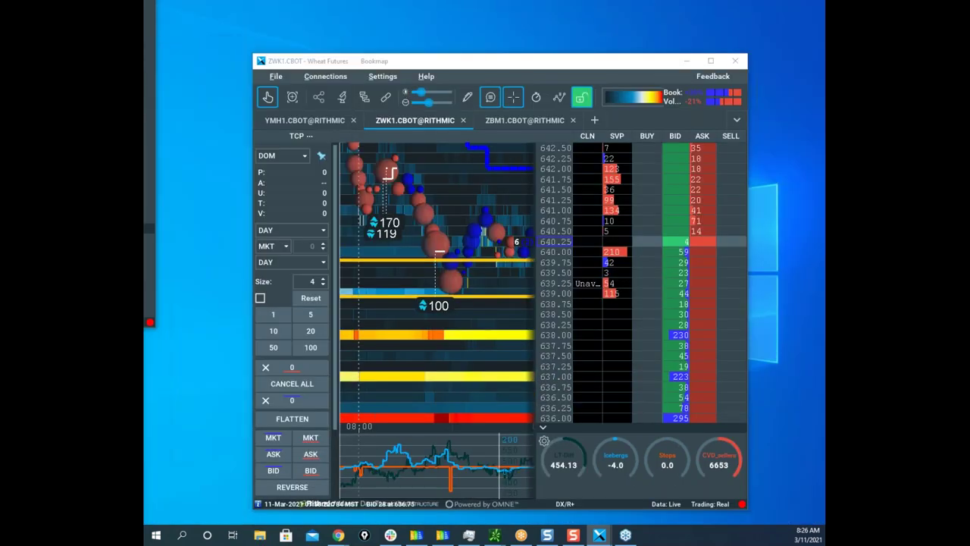
{"action": "left_click_drag", "start_coordinate": [152, 125], "coordinate": [607, 60]}
{"action": "left_click", "coordinate": [658, 60]}
{"action": "left_click", "coordinate": [665, 9]}
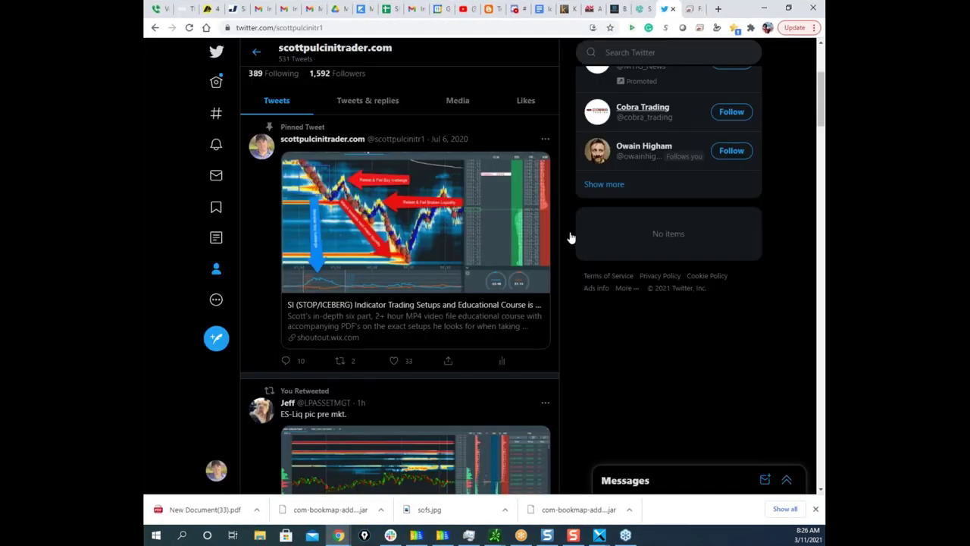
Step: View the retweeted "ES-Liq pic pre mkt." heatmap image at full size and return to the profile feed
{"action": "scroll", "coordinate": [418, 296], "scroll_direction": "down", "scroll_amount": 2}
{"action": "left_click", "coordinate": [416, 361]}
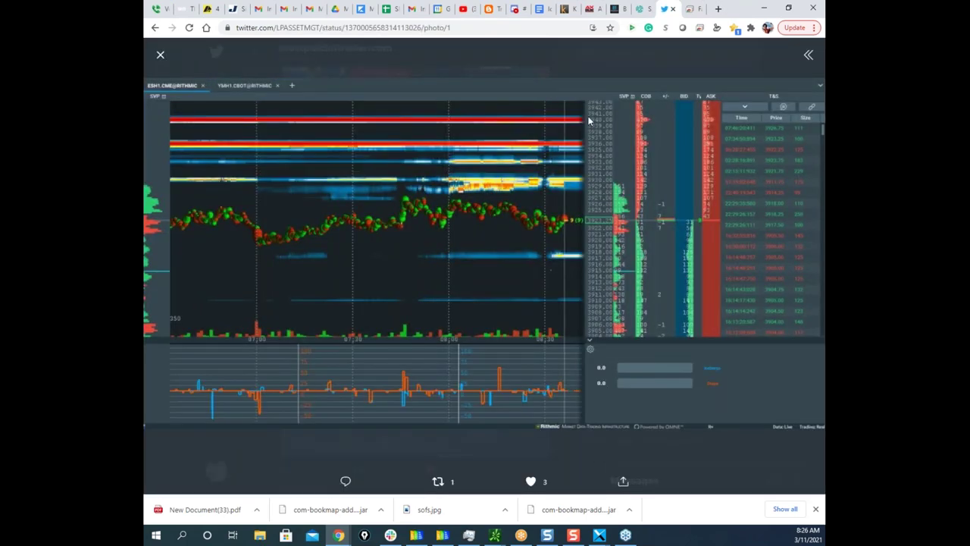
{"action": "left_click", "coordinate": [161, 56]}
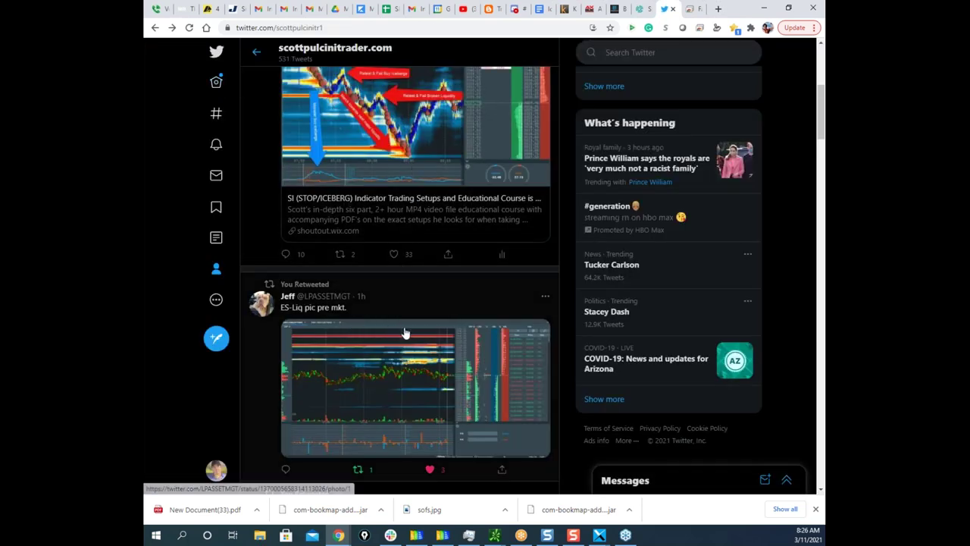
Step: Find the "HUGE iceberg investment" tweet, view its Nasdaq-100 image with the tweet text, and return to the feed
{"action": "scroll", "coordinate": [410, 332], "scroll_direction": "down", "scroll_amount": 3}
{"action": "scroll", "coordinate": [416, 322], "scroll_direction": "down", "scroll_amount": 10}
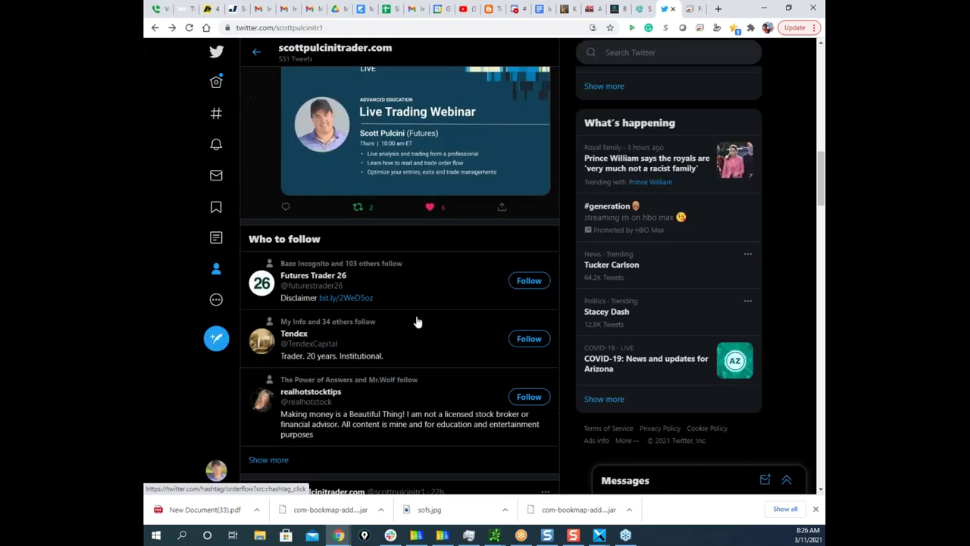
{"action": "left_click", "coordinate": [443, 275]}
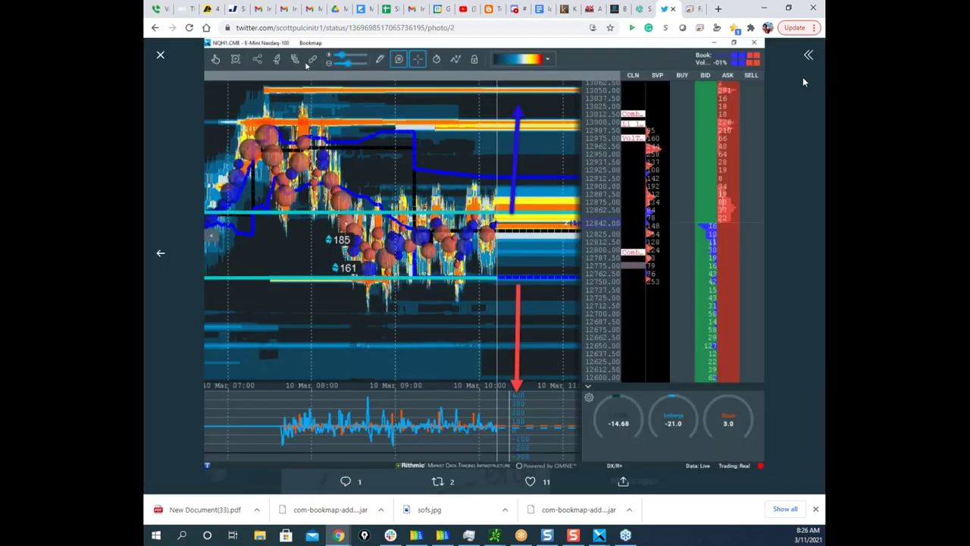
{"action": "left_click", "coordinate": [809, 54]}
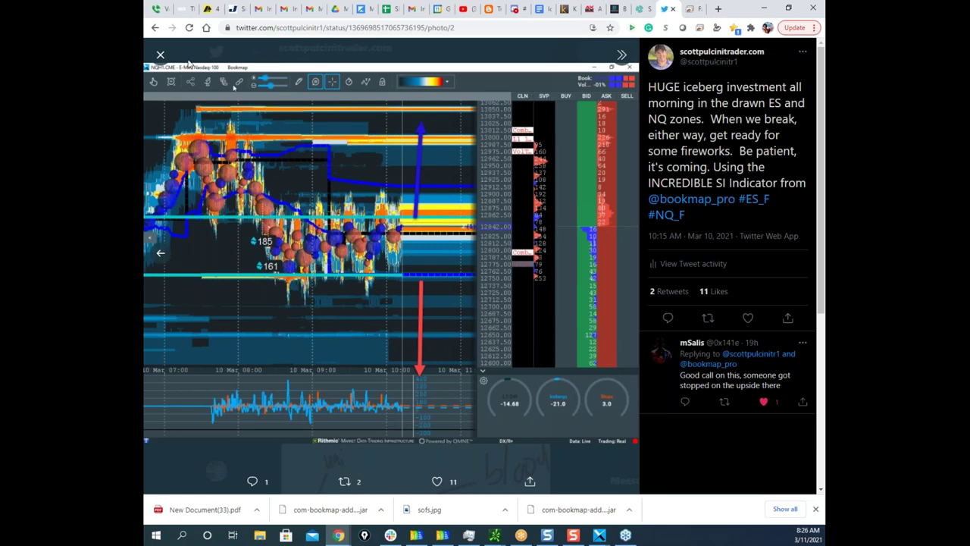
{"action": "left_click", "coordinate": [160, 54]}
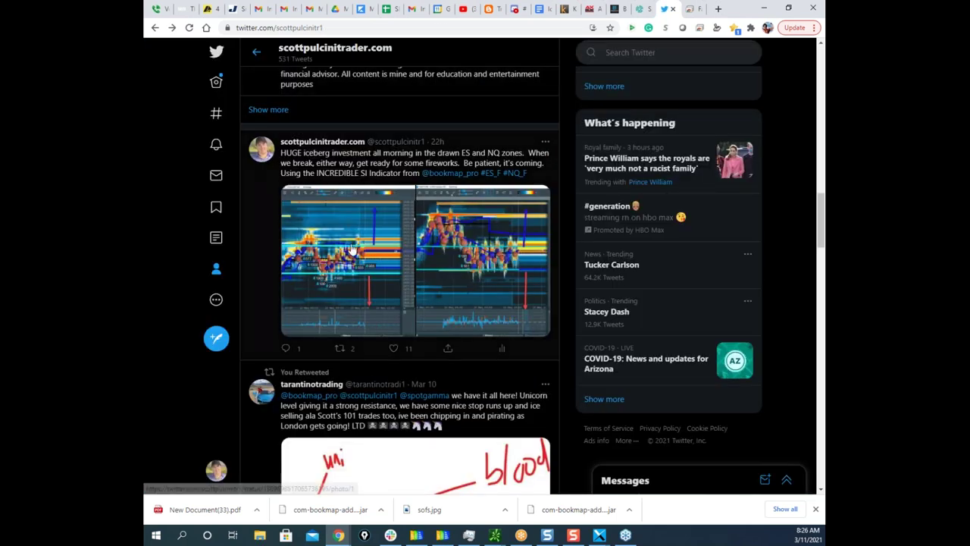
Step: Open the "HUGE iceberg investment" tweet's E-Mini S&P 500 image and mark the drawn zone's boundaries, price range and trade cluster in yellow
{"action": "left_click", "coordinate": [353, 250]}
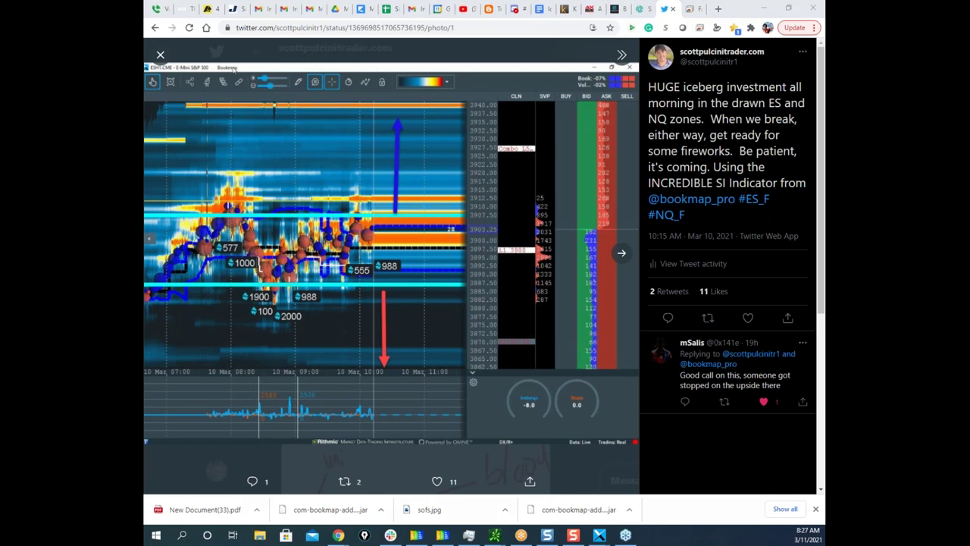
{"action": "left_click_drag", "start_coordinate": [317, 213], "coordinate": [441, 216]}
{"action": "left_click_drag", "start_coordinate": [349, 286], "coordinate": [456, 287]}
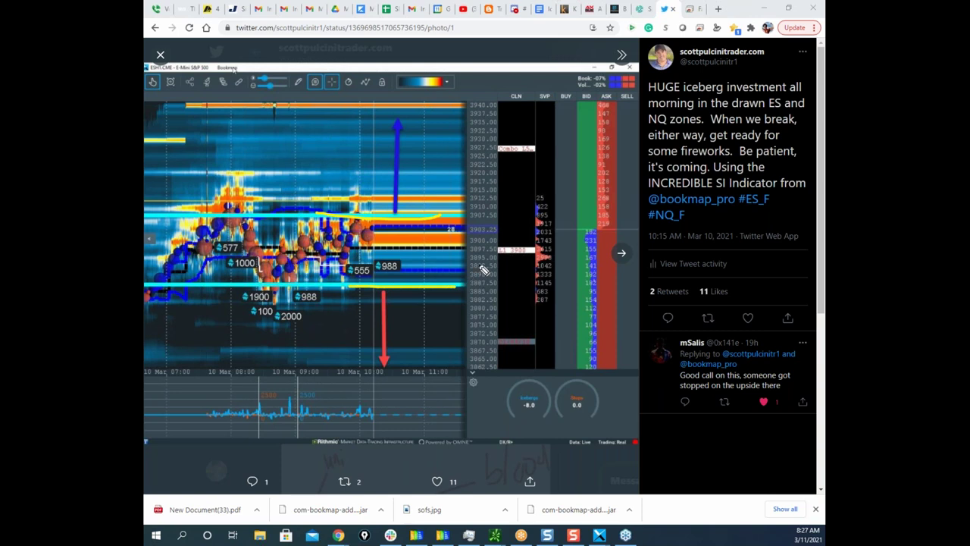
{"action": "mouse_move", "coordinate": [493, 213]}
{"action": "left_mouse_down"}
{"action": "mouse_move", "coordinate": [459, 291]}
{"action": "mouse_move", "coordinate": [499, 205]}
{"action": "left_mouse_up"}
{"action": "mouse_move", "coordinate": [389, 230]}
{"action": "left_mouse_down"}
{"action": "mouse_move", "coordinate": [243, 287]}
{"action": "mouse_move", "coordinate": [330, 282]}
{"action": "left_mouse_up"}
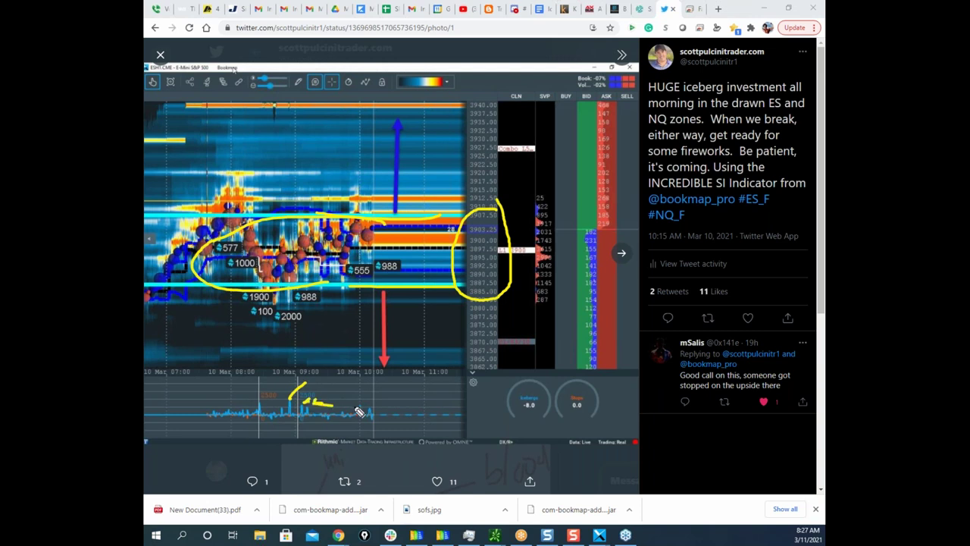
Step: Draw yellow strokes along the blue upward arrow, trace the liquidity line to the 3940.00 level, and clear the annotations
{"action": "mouse_move", "coordinate": [394, 225]}
{"action": "left_mouse_down"}
{"action": "mouse_move", "coordinate": [410, 121]}
{"action": "mouse_move", "coordinate": [402, 190]}
{"action": "left_mouse_up"}
{"action": "left_click_drag", "start_coordinate": [386, 226], "coordinate": [407, 150]}
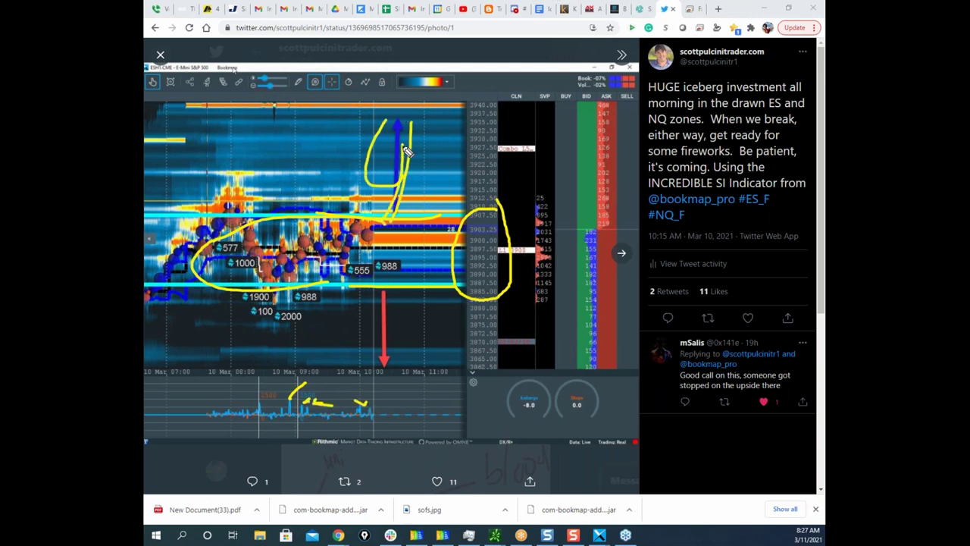
{"action": "left_click_drag", "start_coordinate": [400, 226], "coordinate": [426, 82]}
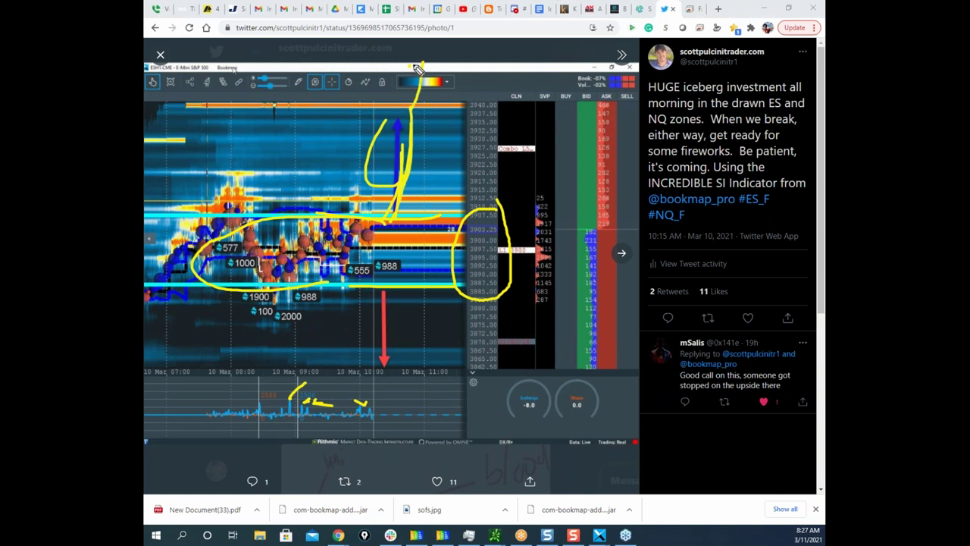
{"action": "mouse_move", "coordinate": [207, 110]}
{"action": "left_mouse_down"}
{"action": "mouse_move", "coordinate": [516, 106]}
{"action": "mouse_move", "coordinate": [473, 112]}
{"action": "left_mouse_up"}
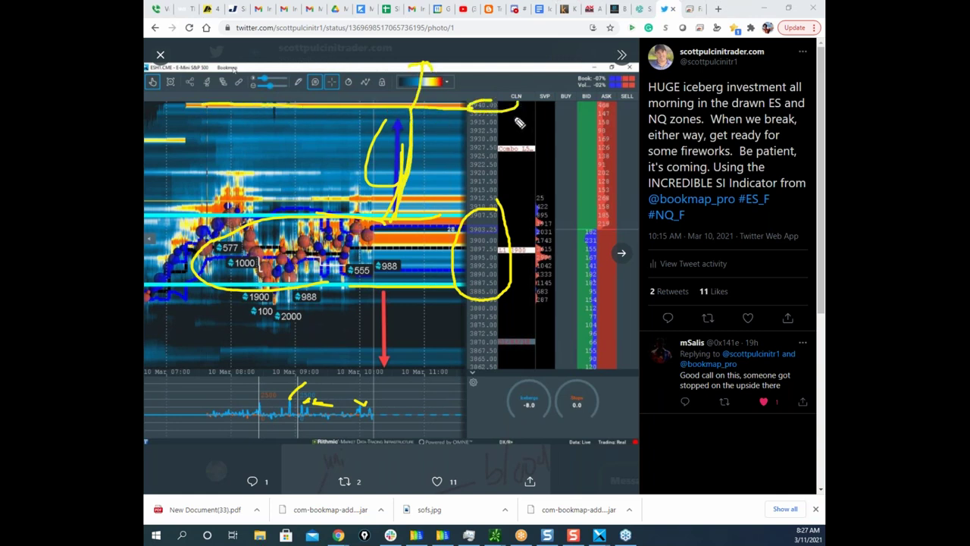
{"action": "left_click_drag", "start_coordinate": [416, 173], "coordinate": [458, 113]}
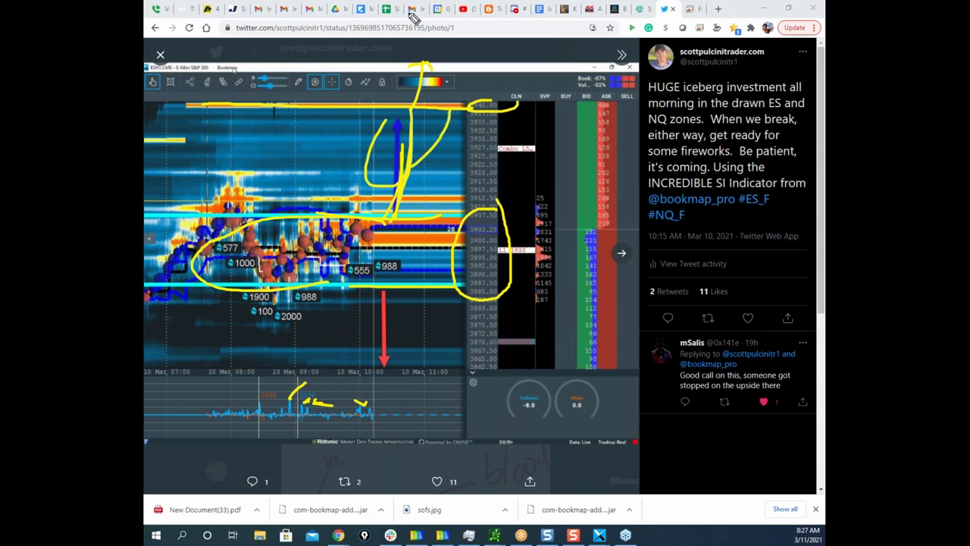
{"action": "key", "text": "Escape"}
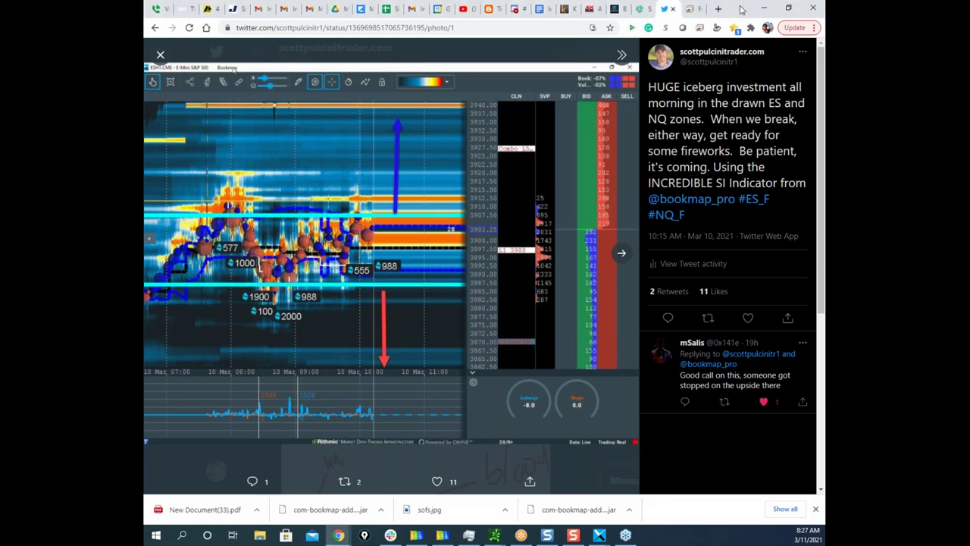
Step: Minimize Chrome, maximize the E-Mini S&P 500 heatmap in Bookmap and expand its price scale slightly
{"action": "left_click", "coordinate": [763, 8]}
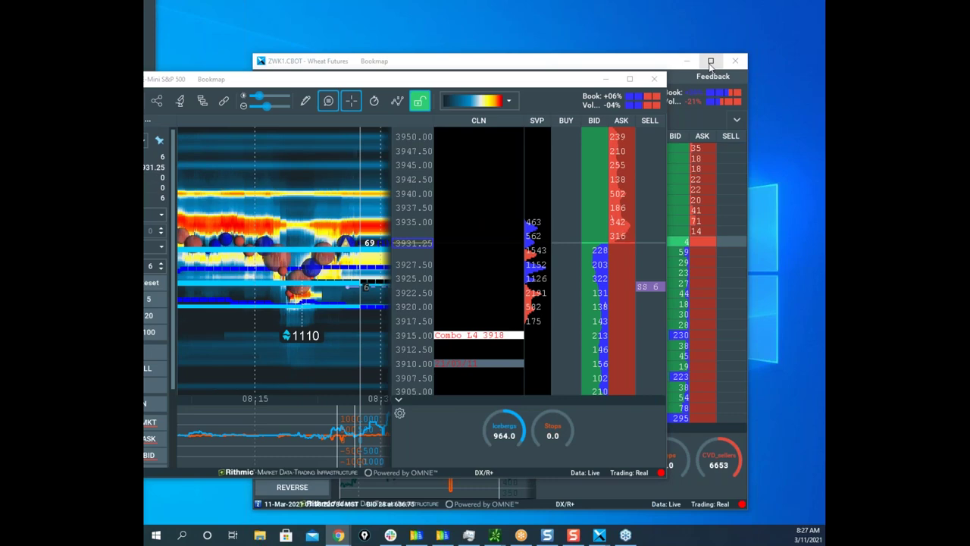
{"action": "double_click", "coordinate": [489, 82]}
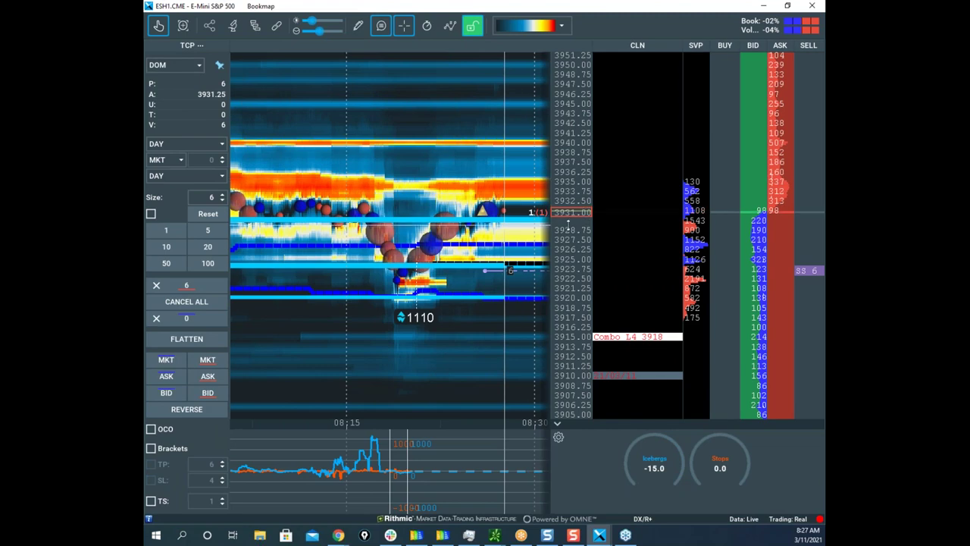
{"action": "scroll", "coordinate": [568, 218], "scroll_direction": "up", "scroll_amount": 1}
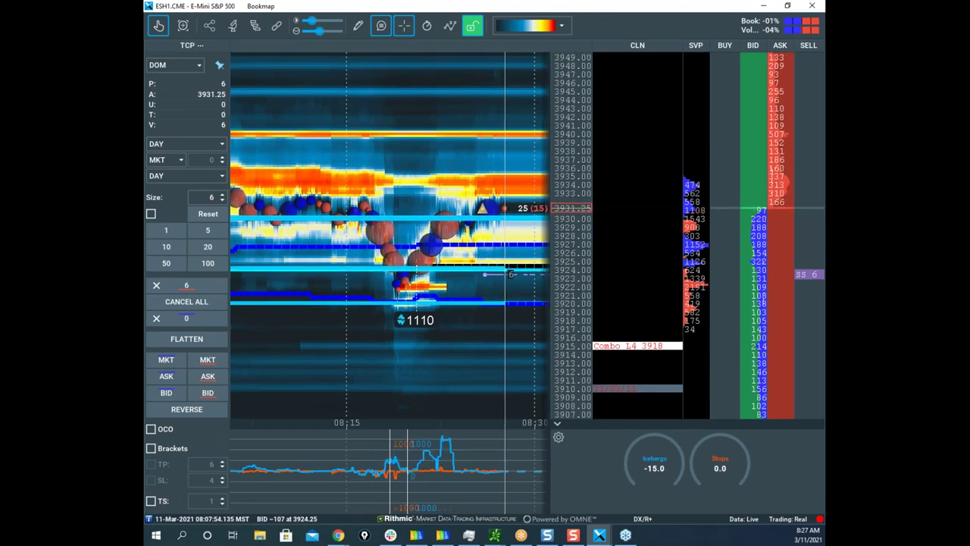
Step: Bring the thinkorswim /VX two-minute chart onto the screen, maximize it and clear the leftover yellow markings
{"action": "left_click", "coordinate": [495, 535]}
{"action": "left_click_drag", "start_coordinate": [438, 95], "coordinate": [624, 62]}
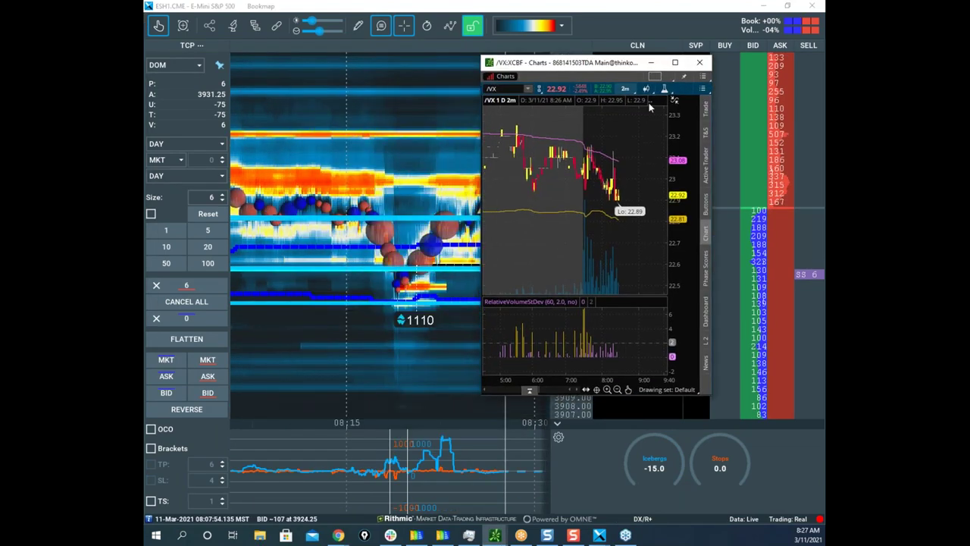
{"action": "left_click", "coordinate": [674, 61]}
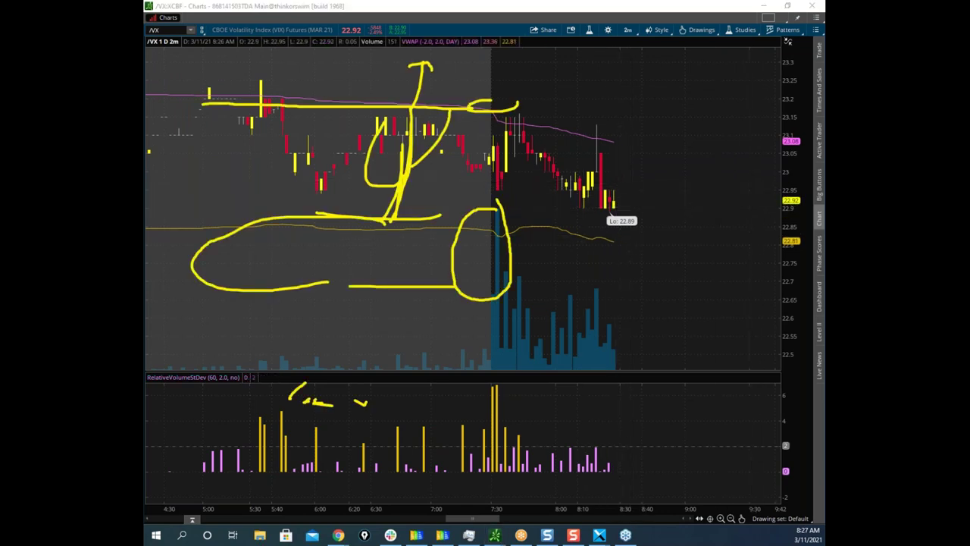
{"action": "key", "text": "Escape"}
Step: Mark the latest /VX candles and the current price area in yellow, and erase the markings
{"action": "left_click_drag", "start_coordinate": [621, 221], "coordinate": [627, 246]}
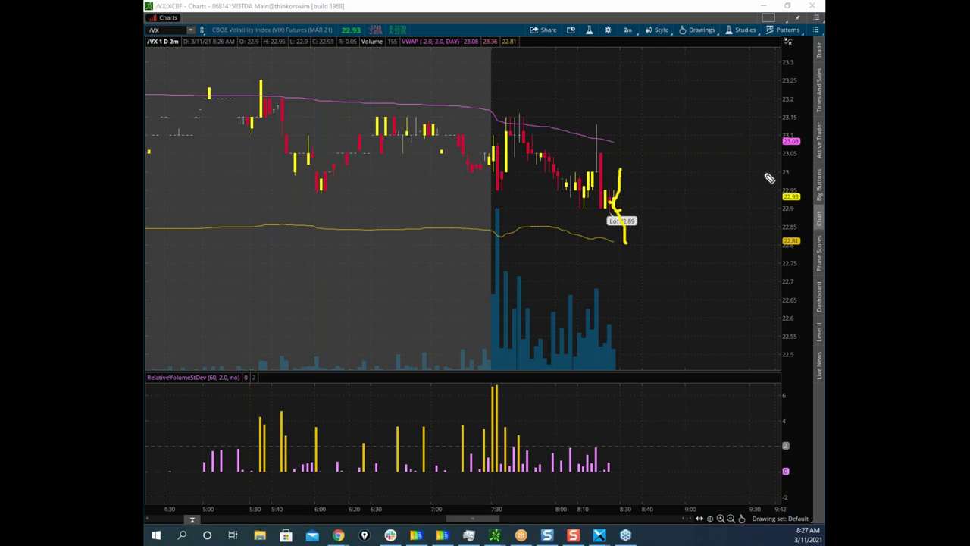
{"action": "left_click_drag", "start_coordinate": [763, 179], "coordinate": [813, 178]}
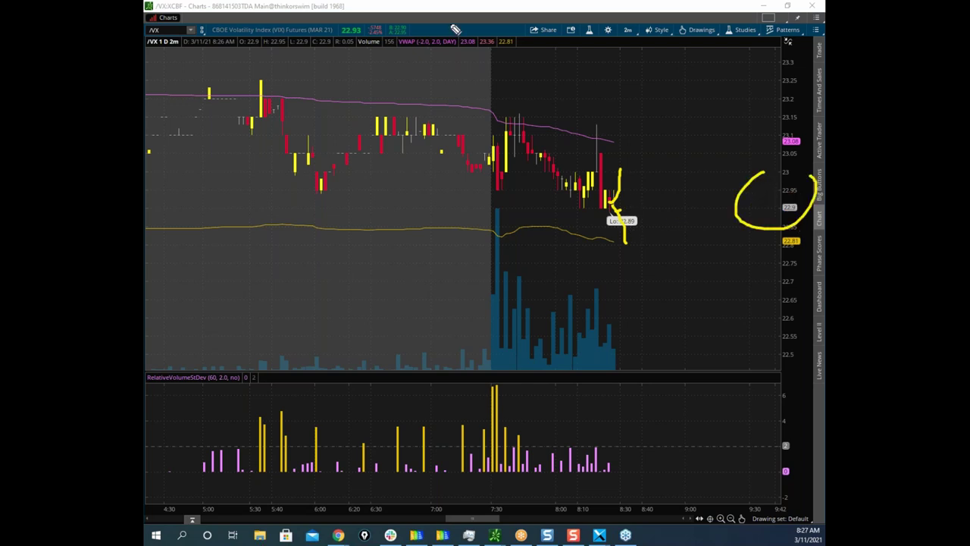
{"action": "key", "text": "Escape"}
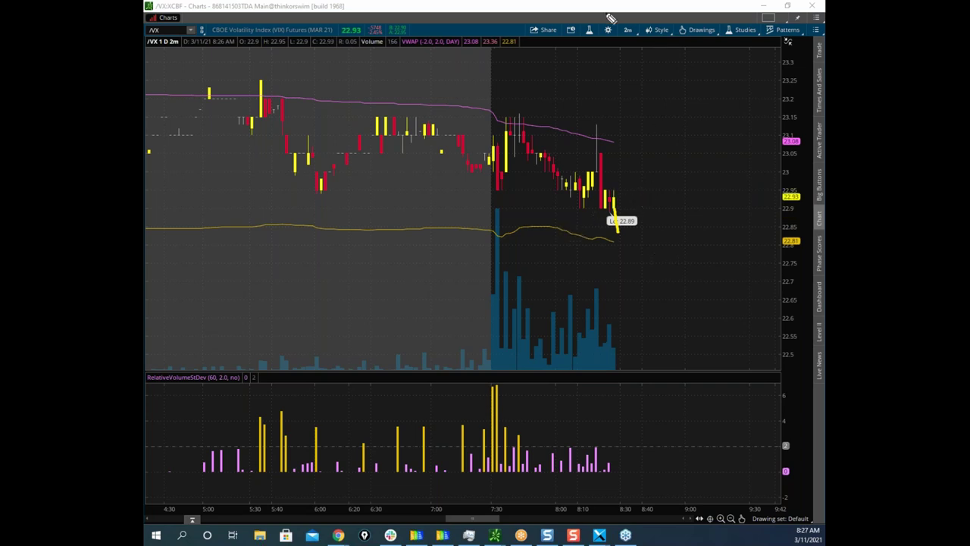
{"action": "key", "text": "Escape"}
Step: Move the /VX chart away, bring in and maximize the /ES five-minute chart, and compress its price scale to about 3905–3945
{"action": "left_click_drag", "start_coordinate": [574, 7], "coordinate": [578, 0]}
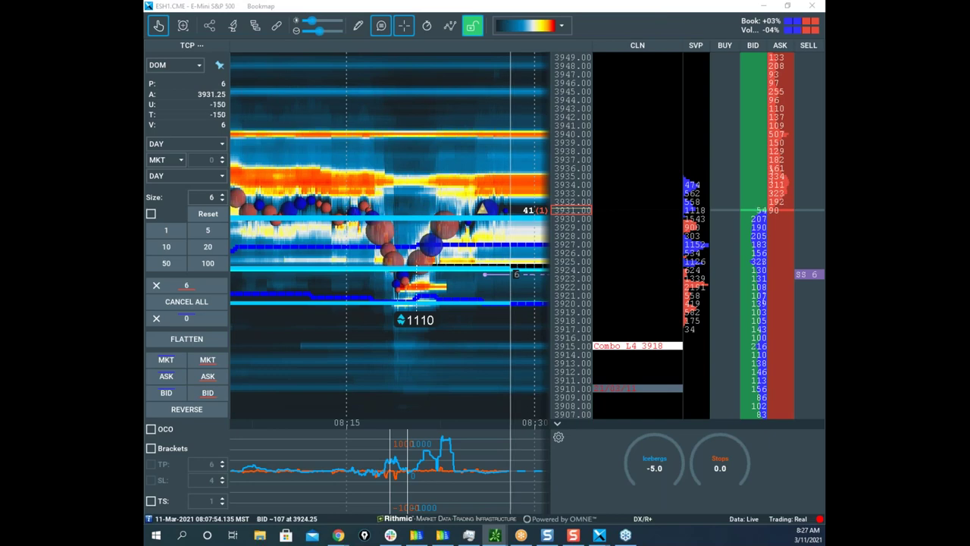
{"action": "left_click_drag", "start_coordinate": [619, 0], "coordinate": [748, 181]}
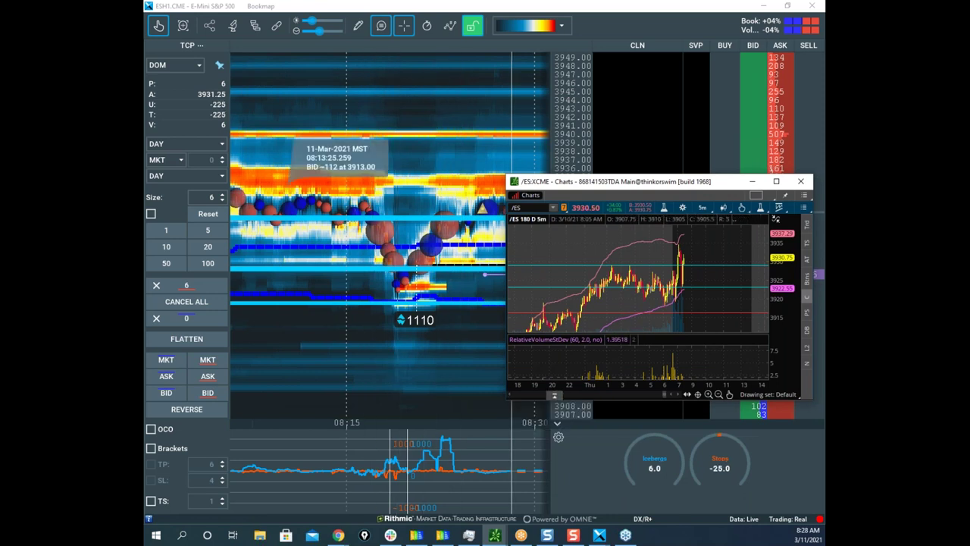
{"action": "left_click", "coordinate": [776, 181]}
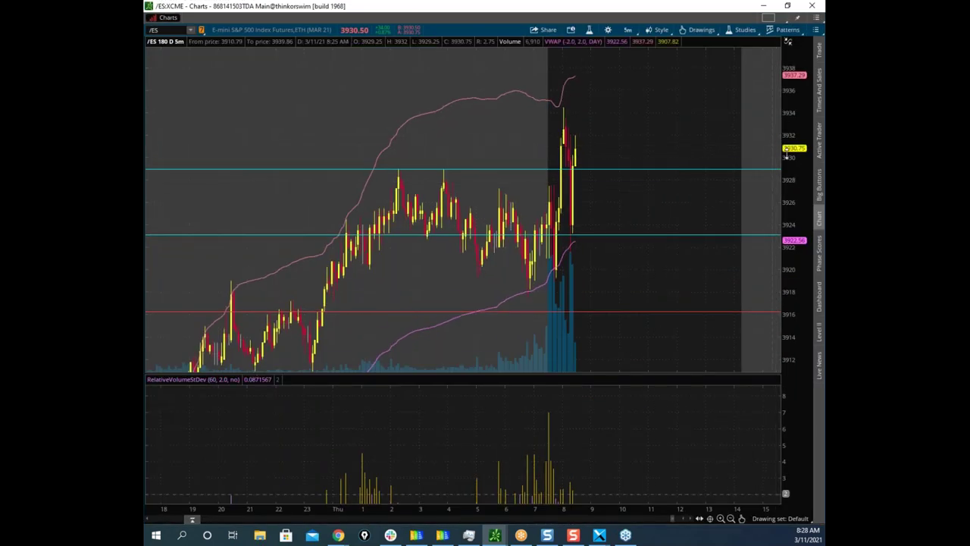
{"action": "left_click_drag", "start_coordinate": [615, 210], "coordinate": [617, 232]}
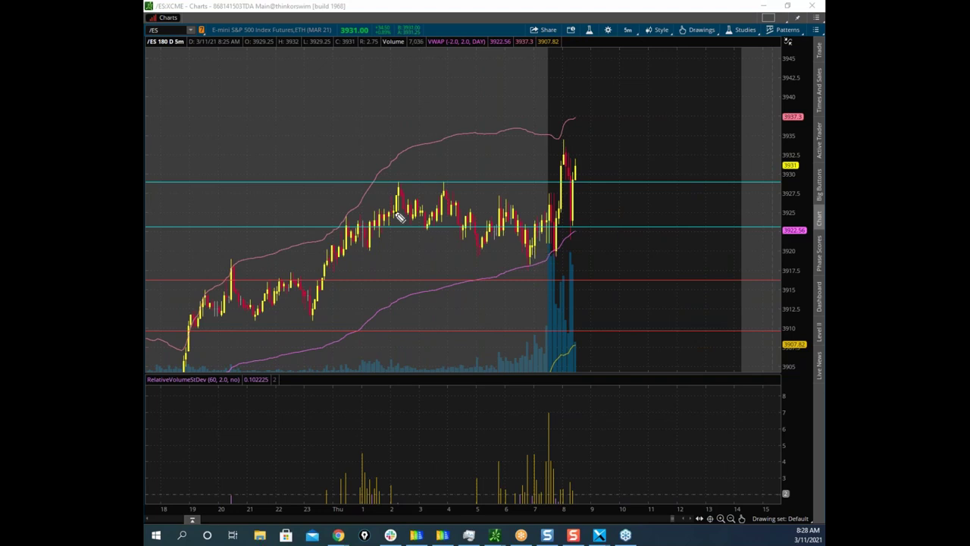
Step: Box the overnight range on /ES, trace its swings, midline, breakout and rebound from the midline in yellow, and clear the markings
{"action": "mouse_move", "coordinate": [365, 185]}
{"action": "left_mouse_down"}
{"action": "mouse_move", "coordinate": [531, 184]}
{"action": "mouse_move", "coordinate": [561, 260]}
{"action": "mouse_move", "coordinate": [336, 275]}
{"action": "mouse_move", "coordinate": [350, 182]}
{"action": "left_mouse_up"}
{"action": "mouse_move", "coordinate": [359, 240]}
{"action": "left_mouse_down"}
{"action": "mouse_move", "coordinate": [443, 228]}
{"action": "mouse_move", "coordinate": [543, 233]}
{"action": "mouse_move", "coordinate": [576, 150]}
{"action": "mouse_move", "coordinate": [577, 199]}
{"action": "left_mouse_up"}
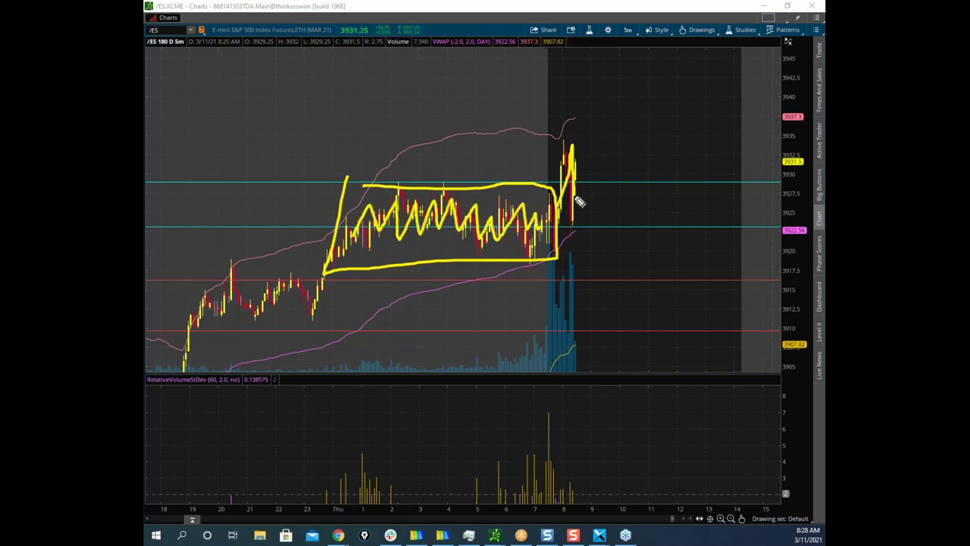
{"action": "left_click_drag", "start_coordinate": [345, 226], "coordinate": [515, 227]}
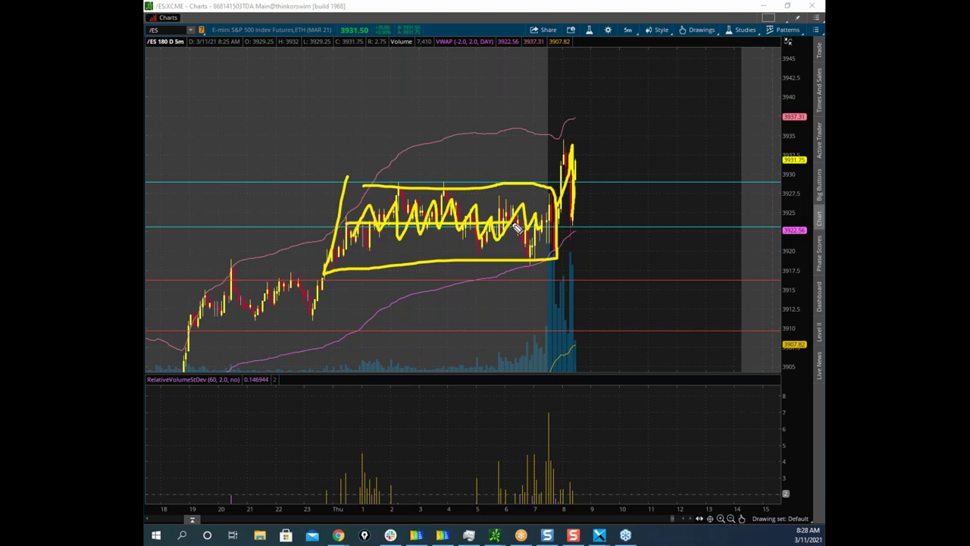
{"action": "left_click_drag", "start_coordinate": [584, 218], "coordinate": [598, 142]}
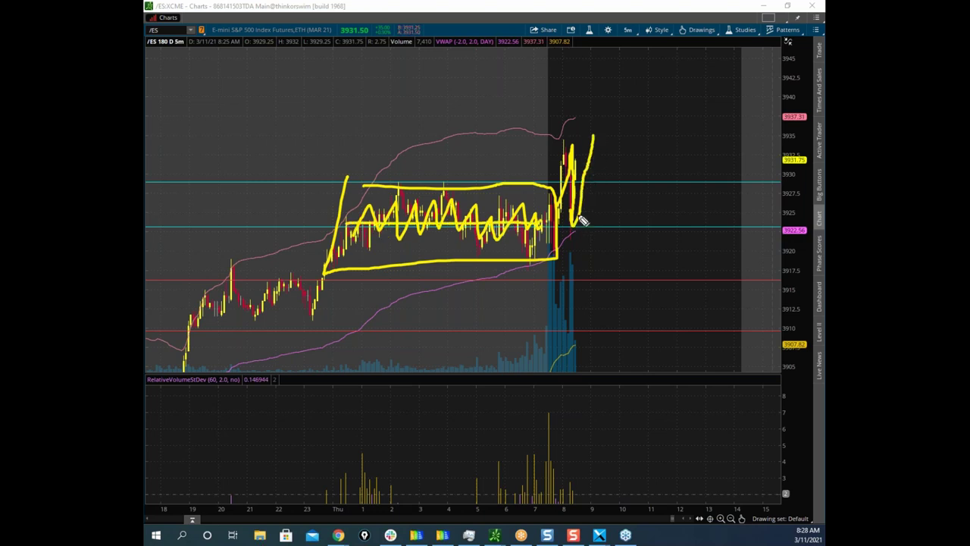
{"action": "left_click_drag", "start_coordinate": [581, 229], "coordinate": [614, 138]}
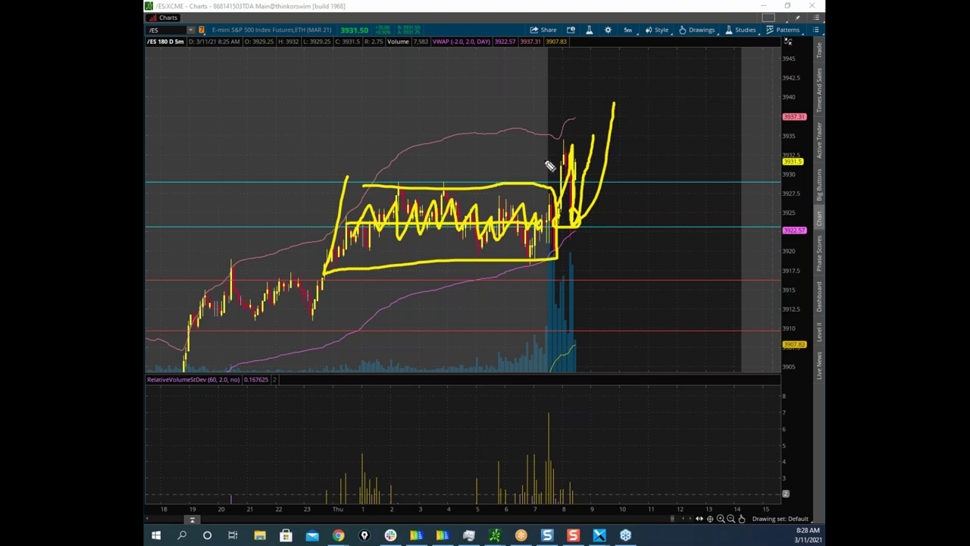
{"action": "left_click", "coordinate": [479, 24]}
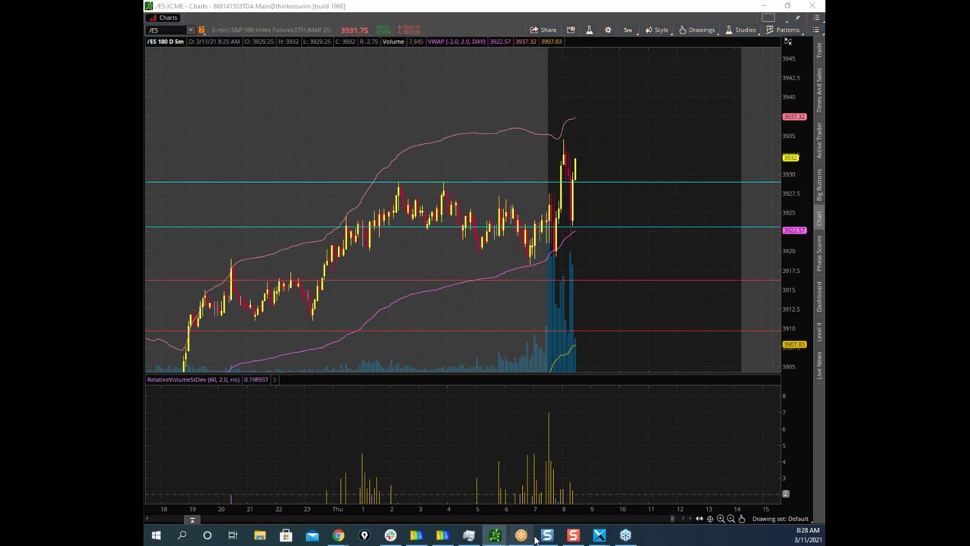
Step: Bring up the /NQ five-minute chart and frame its latest overnight session and opening candles
{"action": "left_click", "coordinate": [498, 536]}
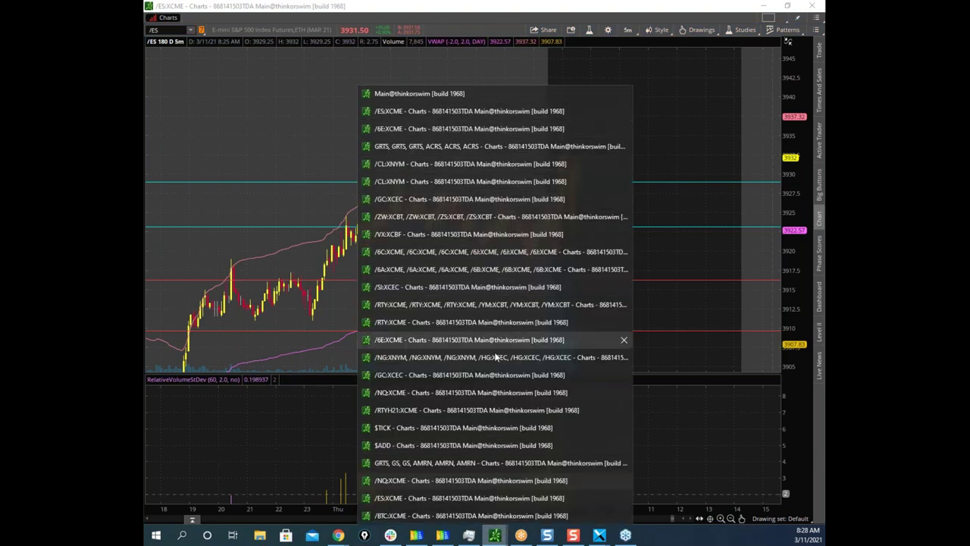
{"action": "mouse_move", "coordinate": [472, 485]}
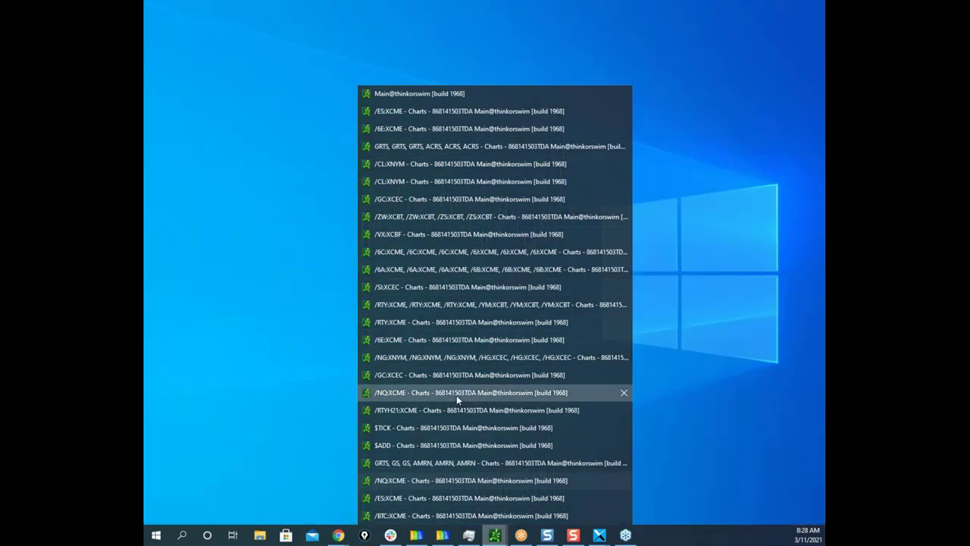
{"action": "left_click", "coordinate": [457, 395]}
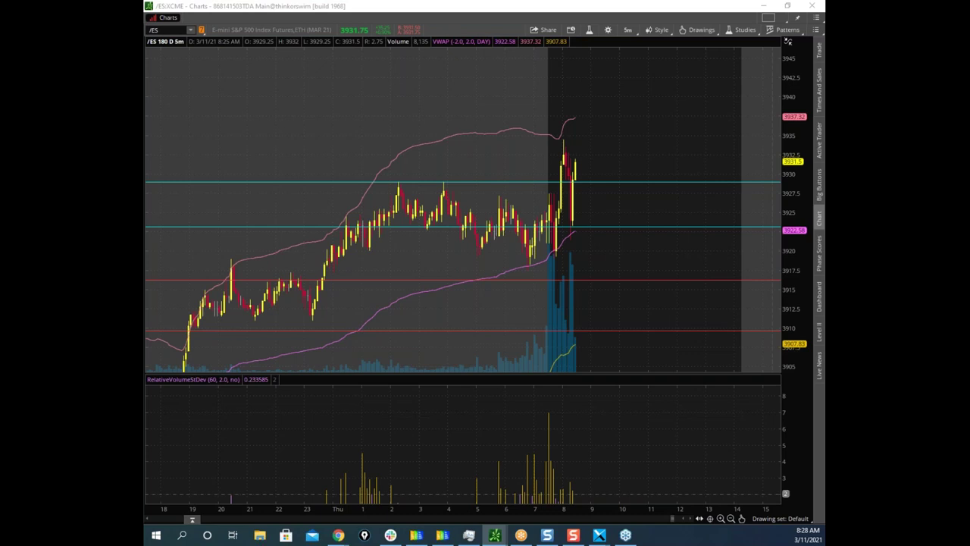
{"action": "left_click", "coordinate": [716, 116]}
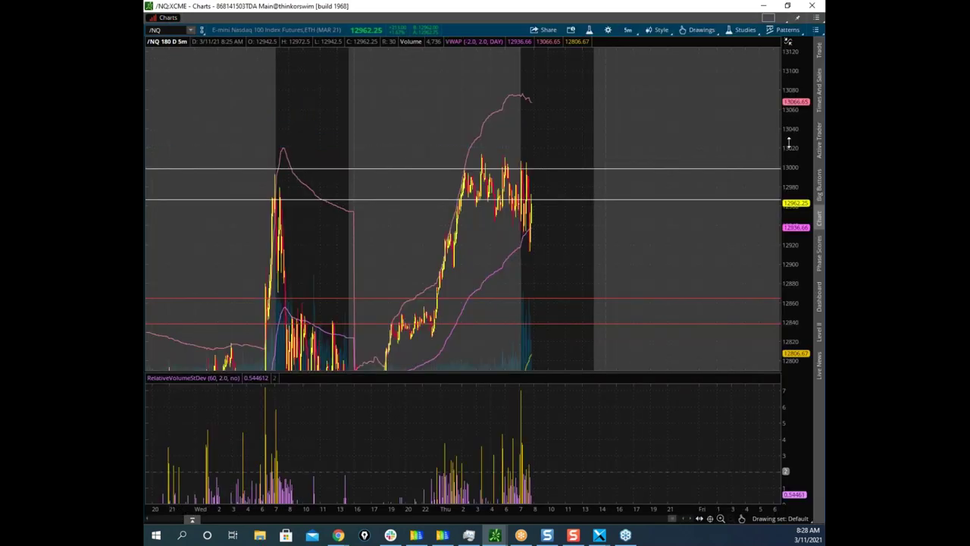
{"action": "left_click_drag", "start_coordinate": [791, 158], "coordinate": [791, 135]}
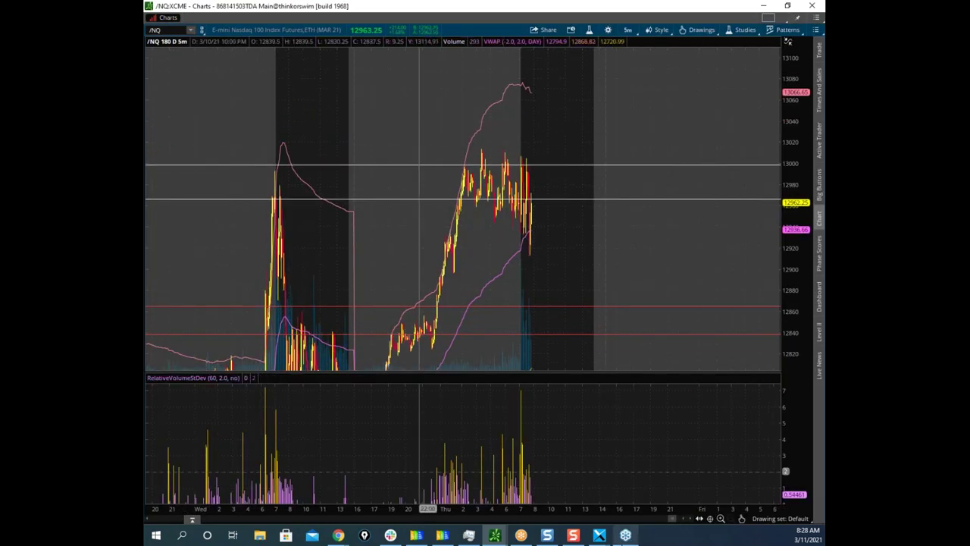
{"action": "left_click", "coordinate": [721, 519]}
{"action": "left_click_drag", "start_coordinate": [692, 252], "coordinate": [391, 230]}
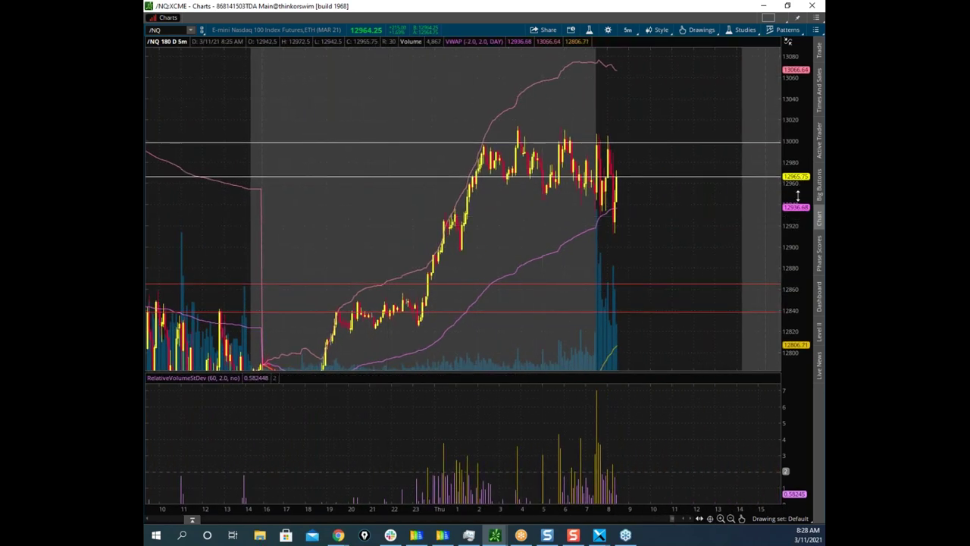
{"action": "left_click_drag", "start_coordinate": [797, 197], "coordinate": [796, 213]}
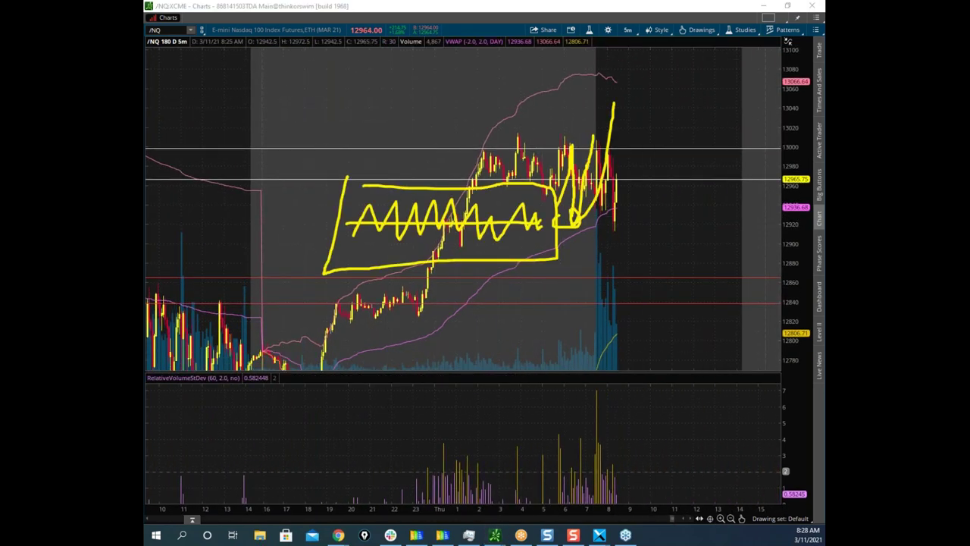
Step: Box the /NQ range and sketch its drop and projected rally in yellow, then clear the markings and move the chart off the /ES chart
{"action": "mouse_move", "coordinate": [476, 158]}
{"action": "left_mouse_down"}
{"action": "mouse_move", "coordinate": [621, 145]}
{"action": "mouse_move", "coordinate": [603, 188]}
{"action": "mouse_move", "coordinate": [492, 152]}
{"action": "left_mouse_up"}
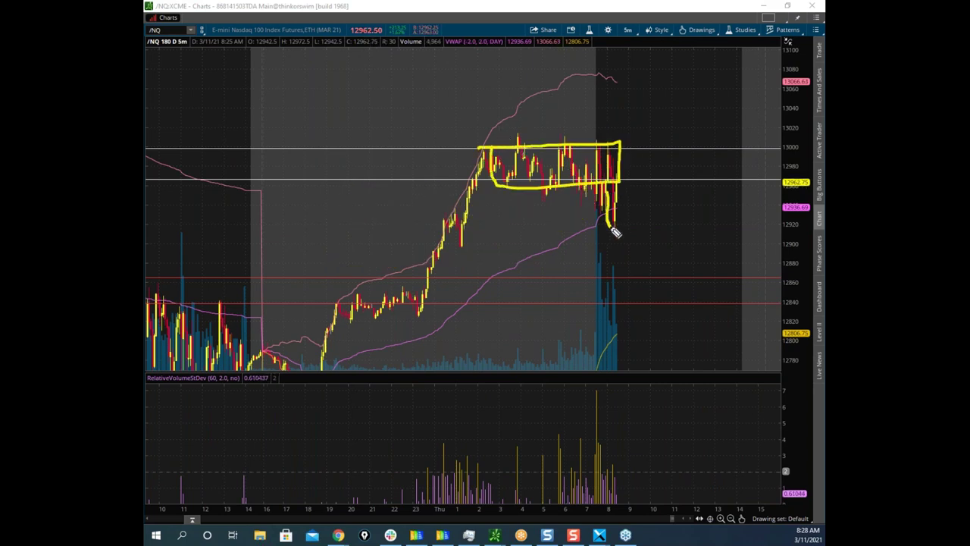
{"action": "mouse_move", "coordinate": [629, 210]}
{"action": "left_mouse_down"}
{"action": "mouse_move", "coordinate": [622, 206]}
{"action": "mouse_move", "coordinate": [645, 164]}
{"action": "mouse_move", "coordinate": [675, 134]}
{"action": "mouse_move", "coordinate": [656, 101]}
{"action": "mouse_move", "coordinate": [717, 130]}
{"action": "left_mouse_up"}
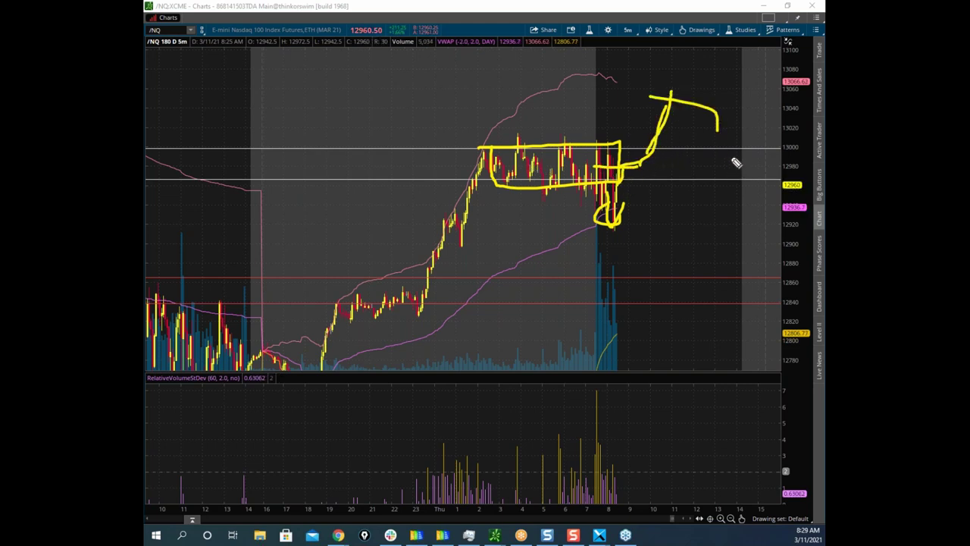
{"action": "key", "text": "Escape"}
{"action": "mouse_move", "coordinate": [554, 6]}
{"action": "left_mouse_down"}
{"action": "mouse_move", "coordinate": [291, 101]}
{"action": "mouse_move", "coordinate": [313, 85]}
{"action": "mouse_move", "coordinate": [639, 99]}
{"action": "mouse_move", "coordinate": [609, 281]}
{"action": "mouse_move", "coordinate": [619, 296]}
{"action": "left_mouse_up"}
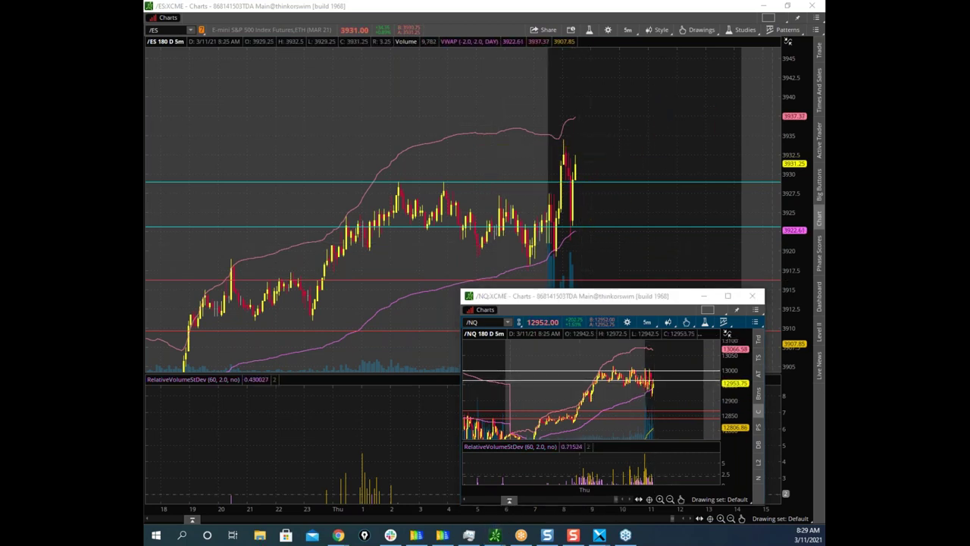
Step: Mark the /NQ range and arrows for a break in either direction in yellow, then clear the markings
{"action": "left_click_drag", "start_coordinate": [599, 373], "coordinate": [643, 379]}
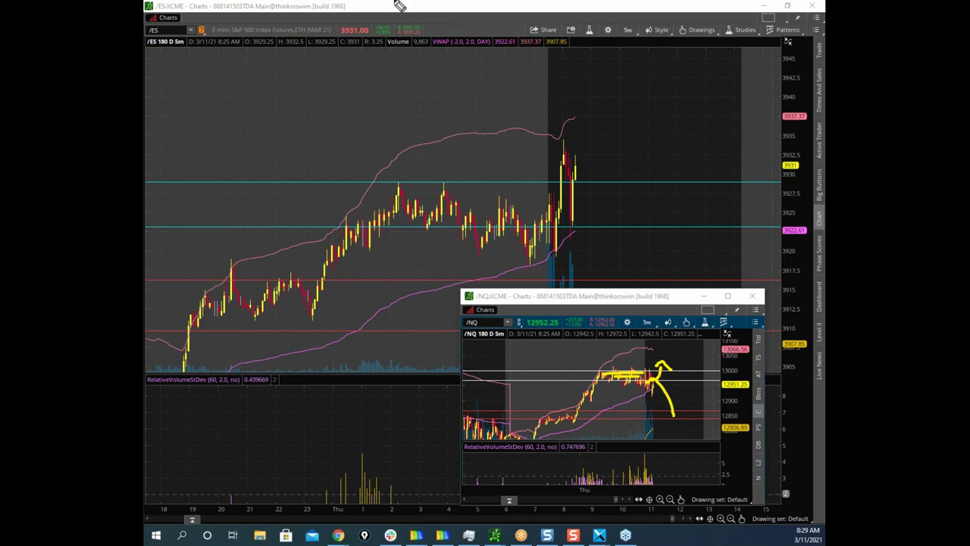
{"action": "key", "text": "Escape"}
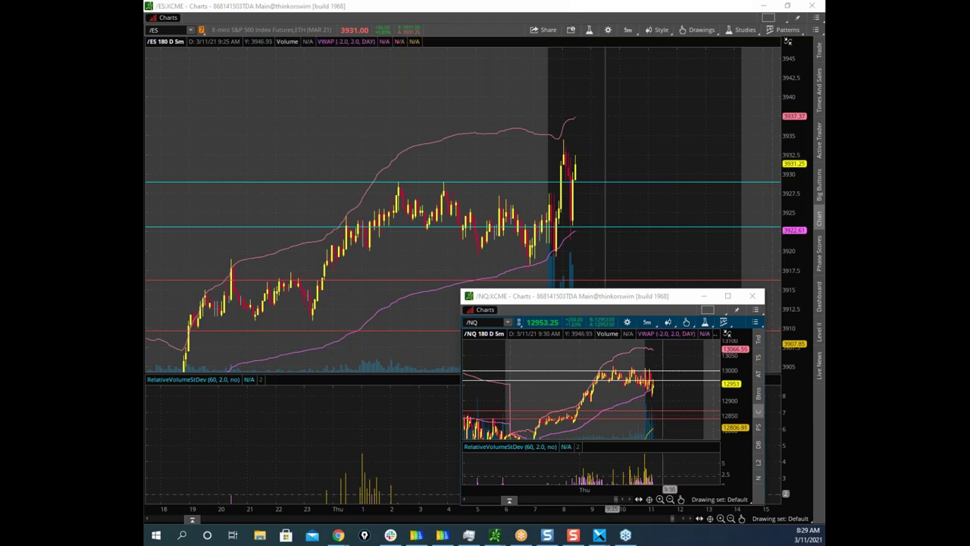
Step: Move the /ES and /NQ charts away and reframe the E-Mini S&P 500 heatmap around the latest price action
{"action": "left_click_drag", "start_coordinate": [547, 8], "coordinate": [144, 180]}
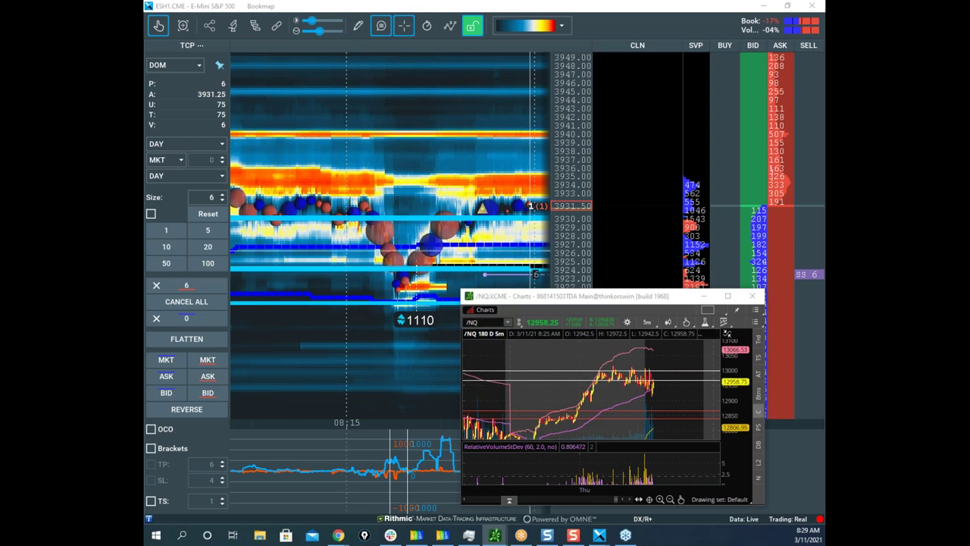
{"action": "left_click_drag", "start_coordinate": [726, 356], "coordinate": [726, 338]}
{"action": "left_click_drag", "start_coordinate": [664, 296], "coordinate": [30, 267]}
{"action": "left_click_drag", "start_coordinate": [559, 203], "coordinate": [567, 190]}
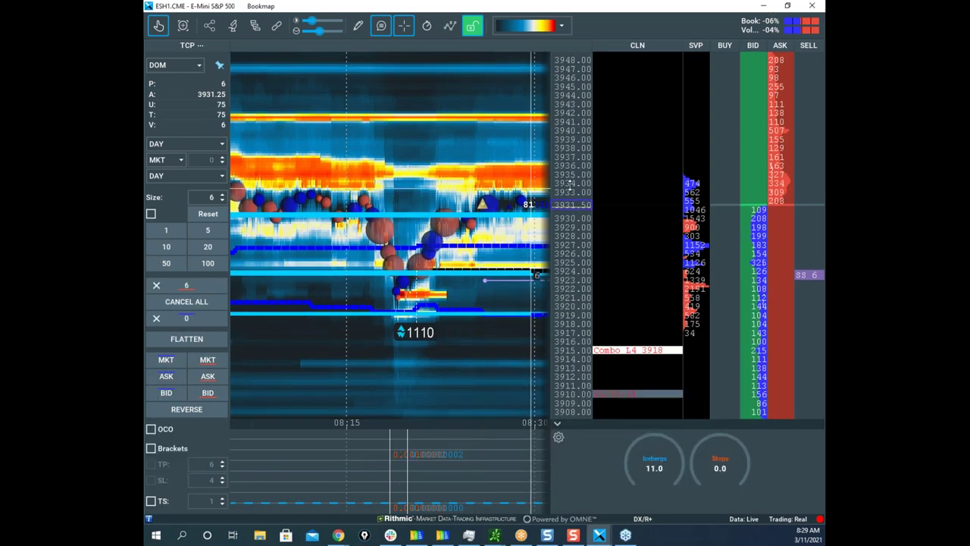
{"action": "left_click_drag", "start_coordinate": [507, 235], "coordinate": [450, 269]}
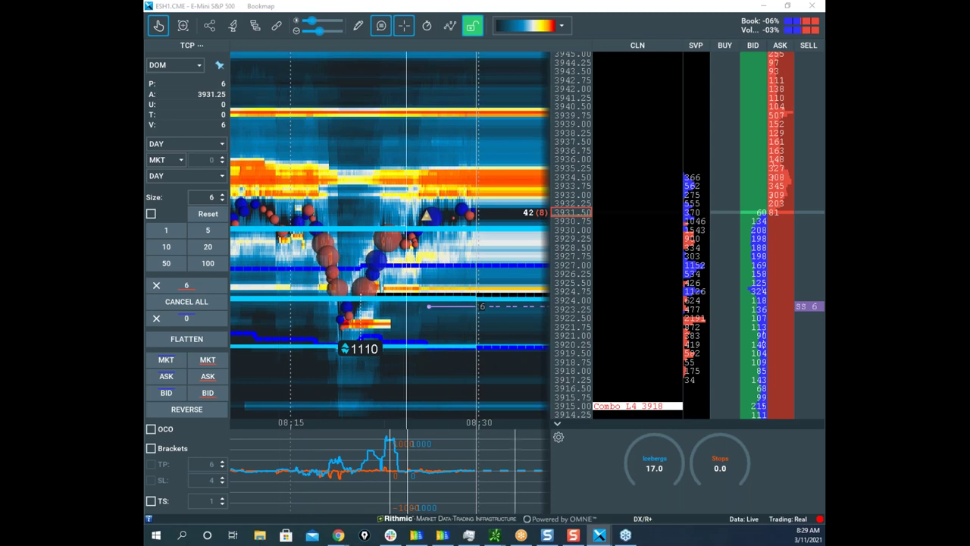
Step: Bring in and maximize the COMEX Gold Futures heatmap, and inspect the stop and iceberg spikes around 07:45
{"action": "left_click_drag", "start_coordinate": [144, 7], "coordinate": [598, 39]}
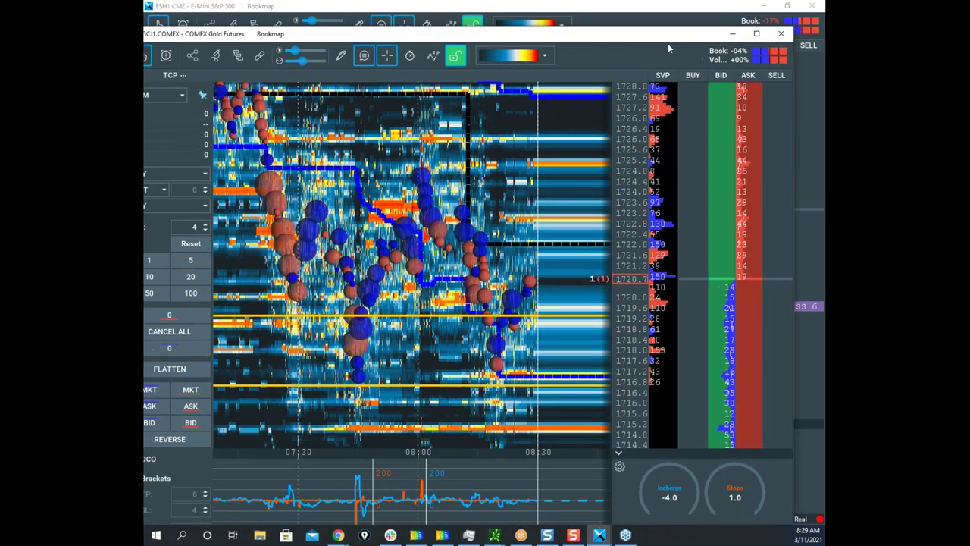
{"action": "left_click", "coordinate": [757, 34]}
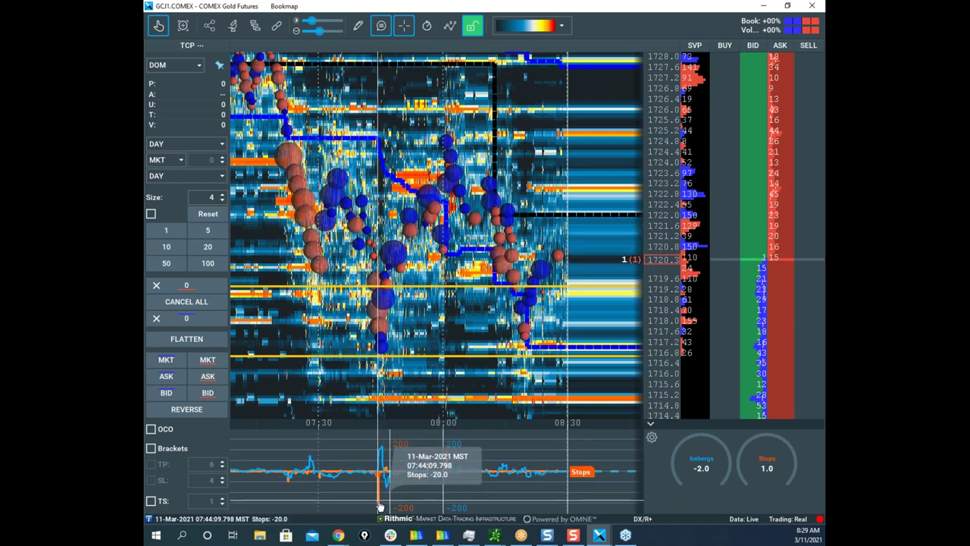
{"action": "scroll", "coordinate": [385, 464], "scroll_direction": "up", "scroll_amount": 3}
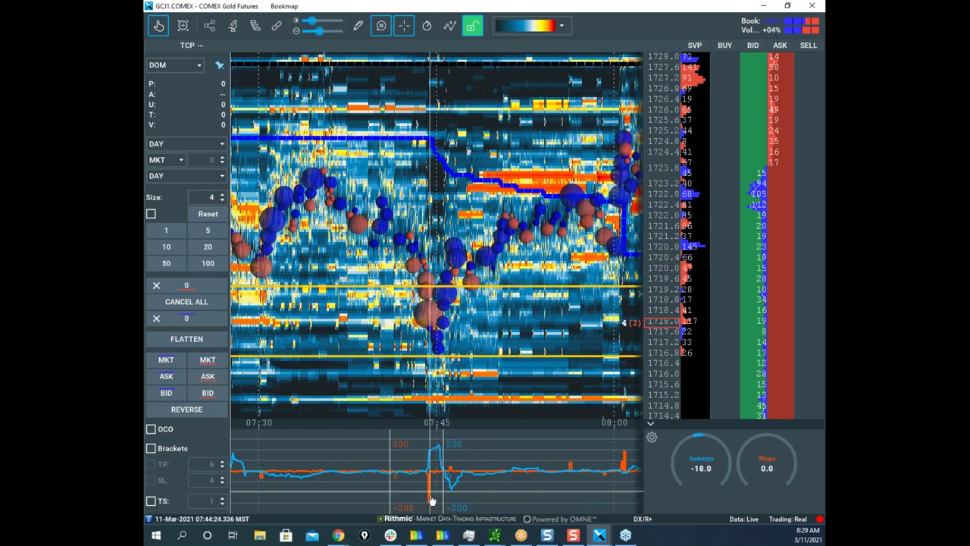
{"action": "mouse_move", "coordinate": [430, 506]}
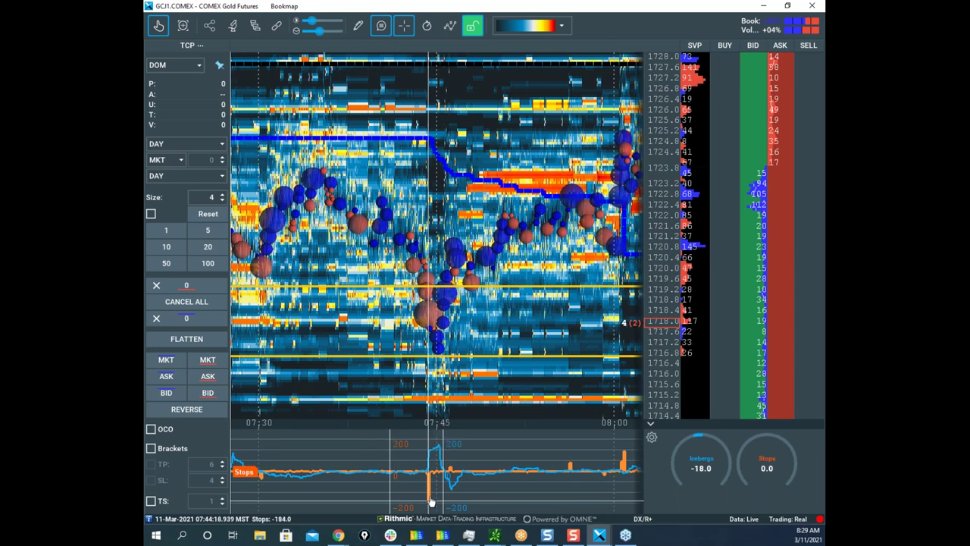
{"action": "mouse_move", "coordinate": [433, 447]}
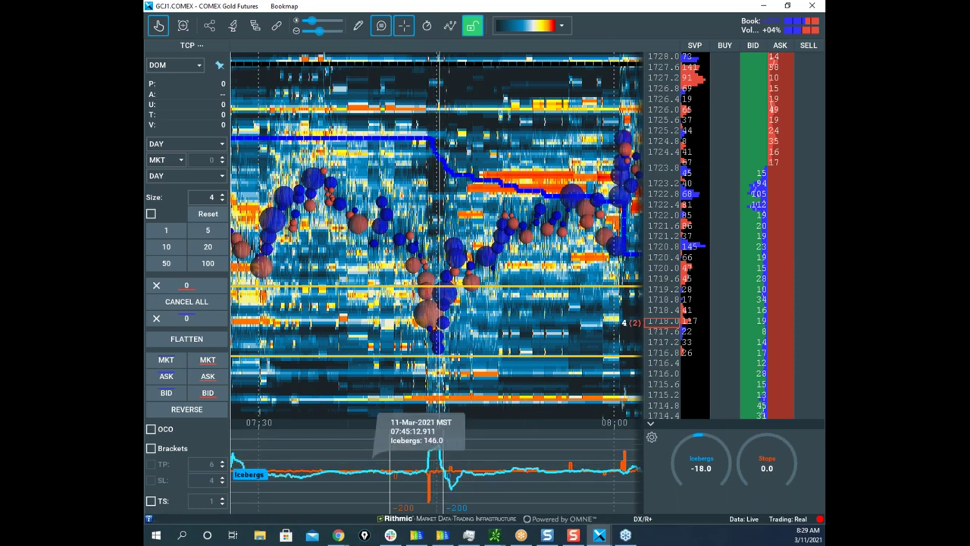
{"action": "mouse_move", "coordinate": [451, 305]}
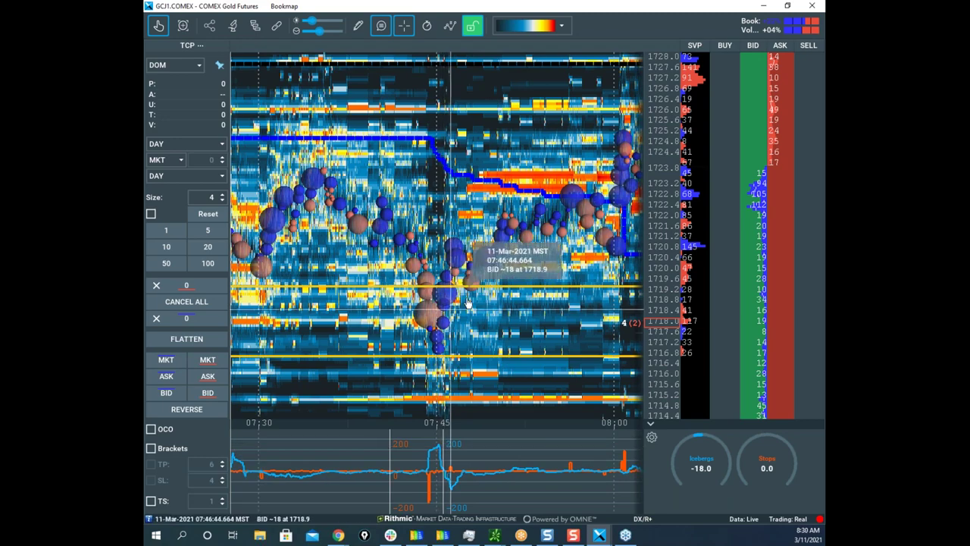
Step: Buy 4 gold futures contracts at market and place a protective sell stop for 4 at about 1716.4
{"action": "left_click_drag", "start_coordinate": [524, 295], "coordinate": [384, 310]}
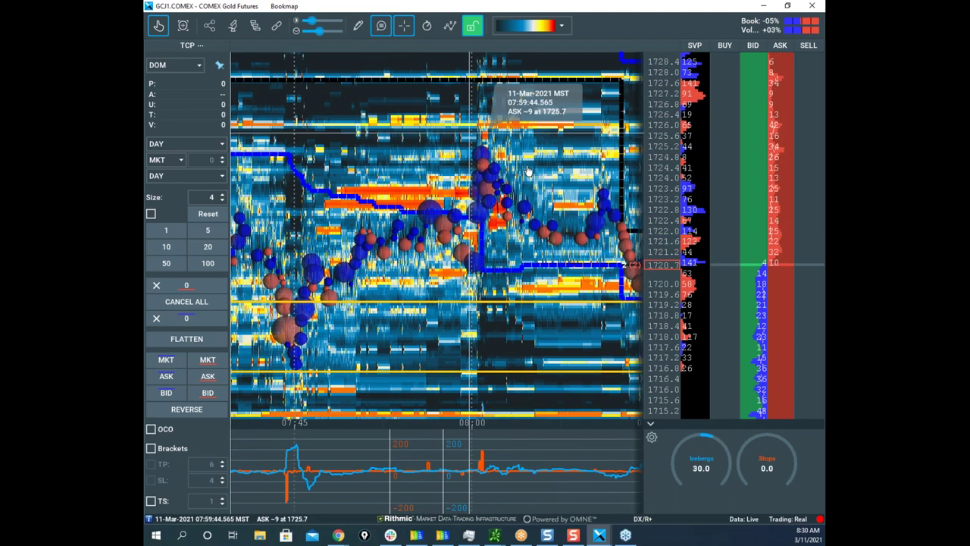
{"action": "left_click_drag", "start_coordinate": [579, 271], "coordinate": [478, 255]}
{"action": "left_click_drag", "start_coordinate": [598, 322], "coordinate": [544, 301]}
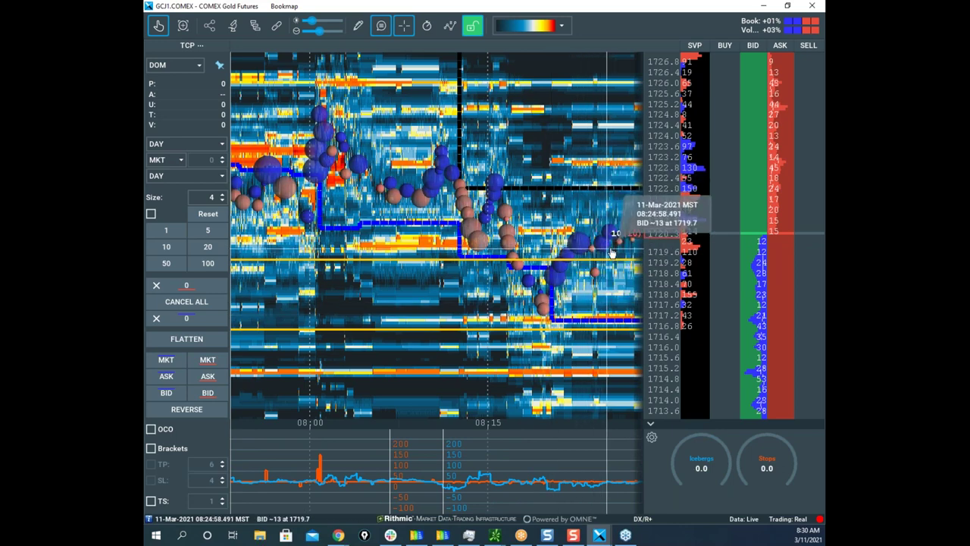
{"action": "left_click", "coordinate": [166, 357]}
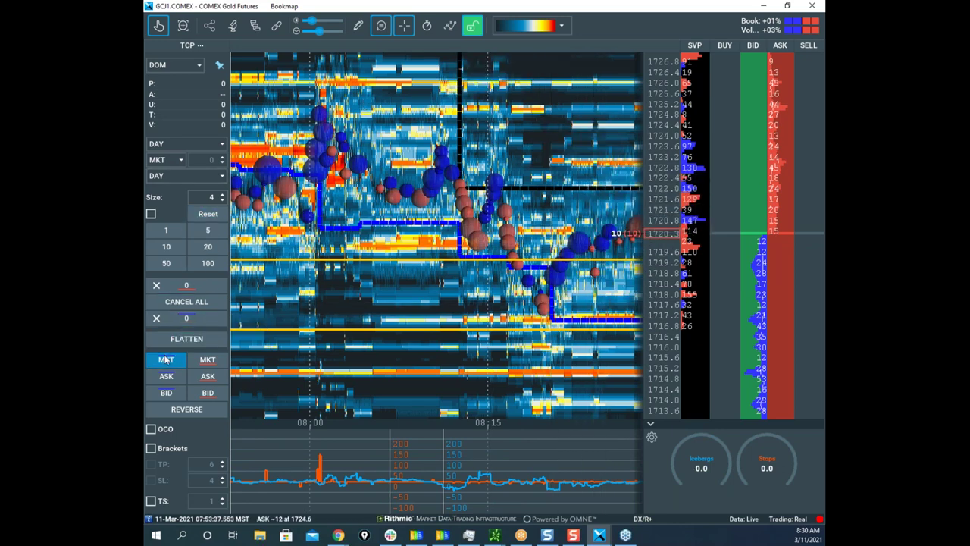
{"action": "left_click_drag", "start_coordinate": [593, 201], "coordinate": [462, 169]}
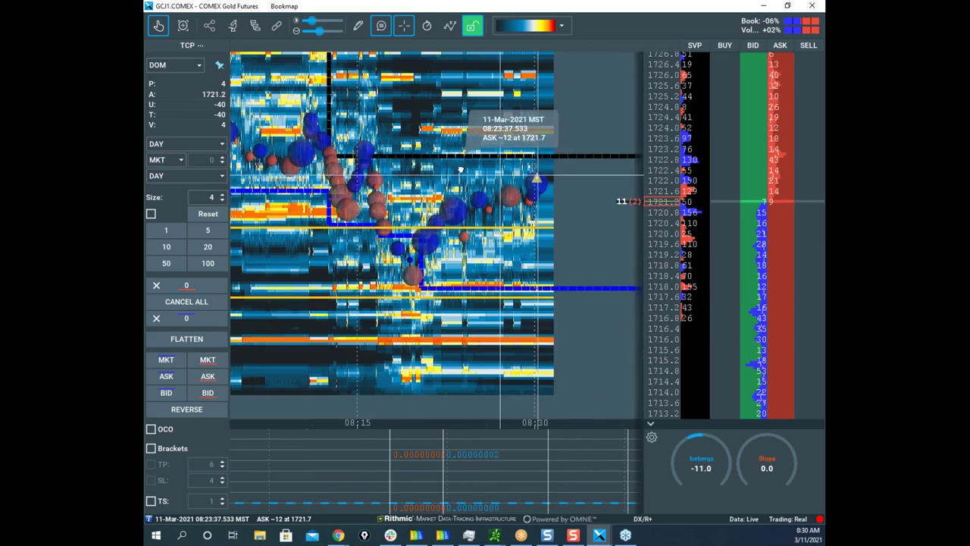
{"action": "scroll", "coordinate": [488, 168], "scroll_direction": "down", "scroll_amount": 2}
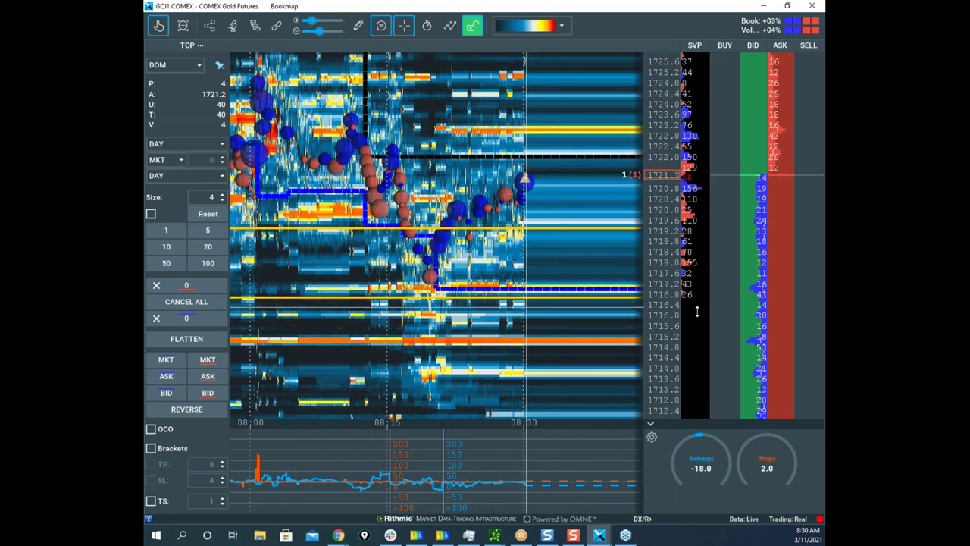
{"action": "left_click", "coordinate": [780, 306]}
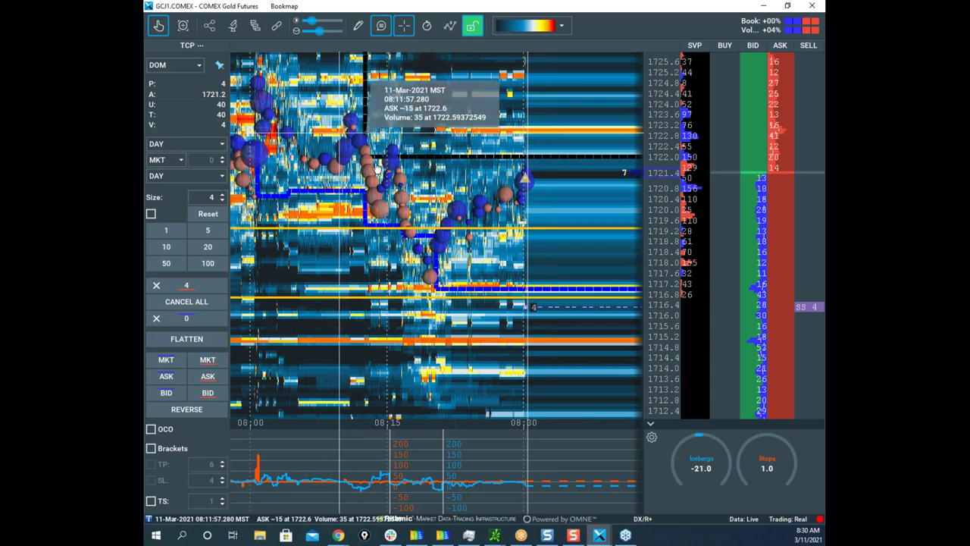
Step: Bring up and maximize the /GC one-hour chart, compress its price scale to about 1670–1780, and clear the leftover markings
{"action": "key", "text": "alt+Tab"}
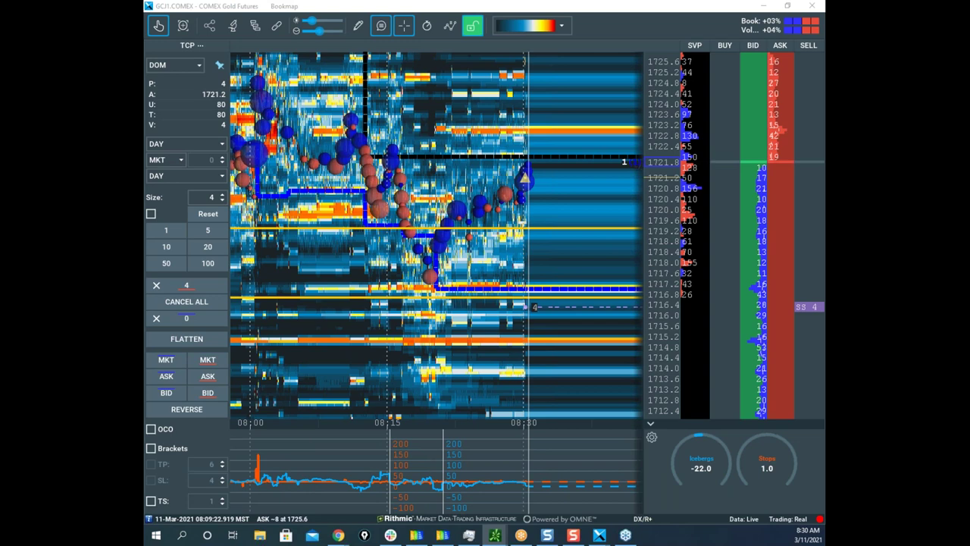
{"action": "key", "text": "alt+Tab"}
{"action": "left_click_drag", "start_coordinate": [374, 21], "coordinate": [448, 70]}
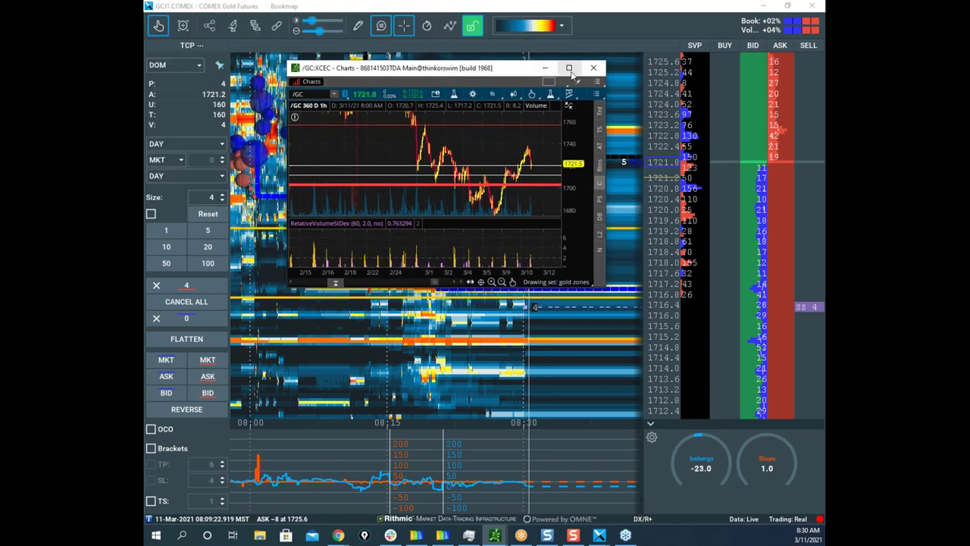
{"action": "left_click", "coordinate": [569, 68]}
{"action": "left_click_drag", "start_coordinate": [792, 125], "coordinate": [792, 136]}
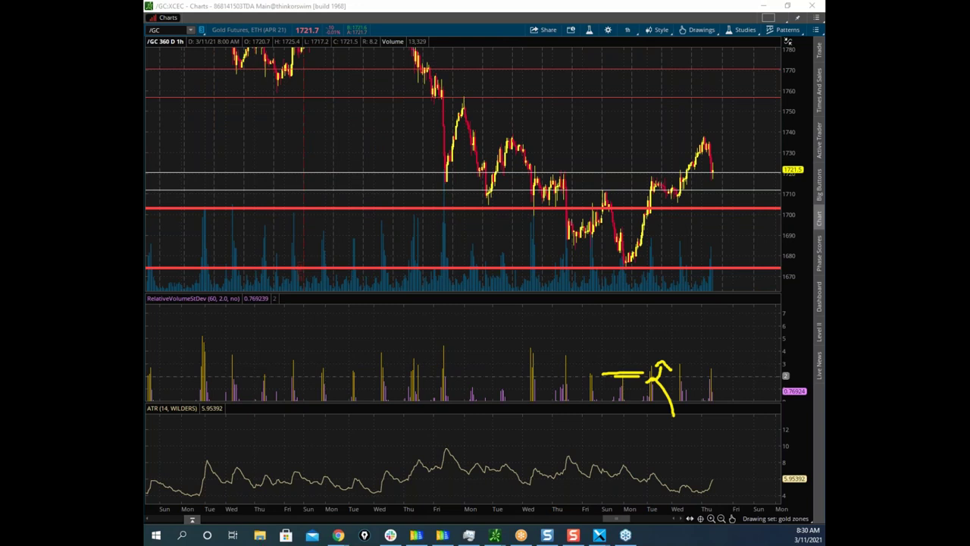
{"action": "key", "text": "Escape"}
Step: Mark the /GC support zone, swings, ATR low and projected rally to the lower thin red line in yellow, then clear the markings
{"action": "mouse_move", "coordinate": [647, 175]}
{"action": "left_mouse_down"}
{"action": "mouse_move", "coordinate": [685, 174]}
{"action": "mouse_move", "coordinate": [691, 188]}
{"action": "left_mouse_up"}
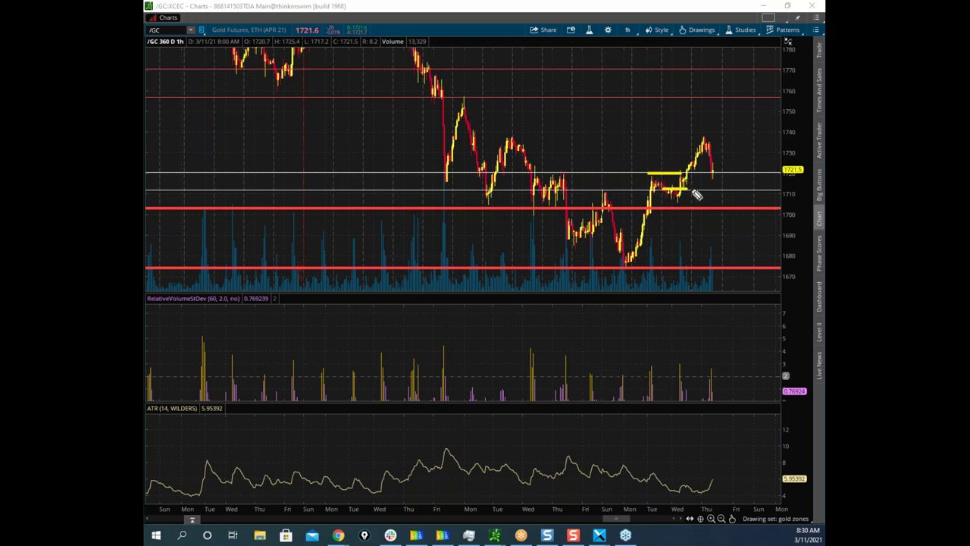
{"action": "mouse_move", "coordinate": [585, 179]}
{"action": "left_mouse_down"}
{"action": "mouse_move", "coordinate": [567, 191]}
{"action": "mouse_move", "coordinate": [574, 241]}
{"action": "mouse_move", "coordinate": [607, 194]}
{"action": "mouse_move", "coordinate": [626, 257]}
{"action": "mouse_move", "coordinate": [651, 194]}
{"action": "mouse_move", "coordinate": [688, 180]}
{"action": "mouse_move", "coordinate": [679, 198]}
{"action": "mouse_move", "coordinate": [667, 179]}
{"action": "mouse_move", "coordinate": [693, 176]}
{"action": "mouse_move", "coordinate": [703, 147]}
{"action": "left_mouse_up"}
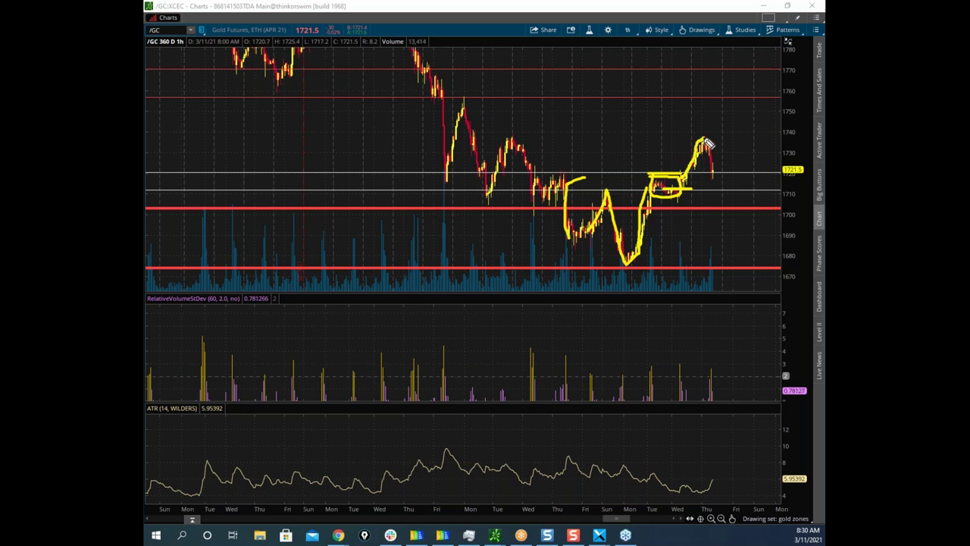
{"action": "mouse_move", "coordinate": [704, 485]}
{"action": "left_mouse_down"}
{"action": "mouse_move", "coordinate": [710, 516]}
{"action": "mouse_move", "coordinate": [711, 501]}
{"action": "left_mouse_up"}
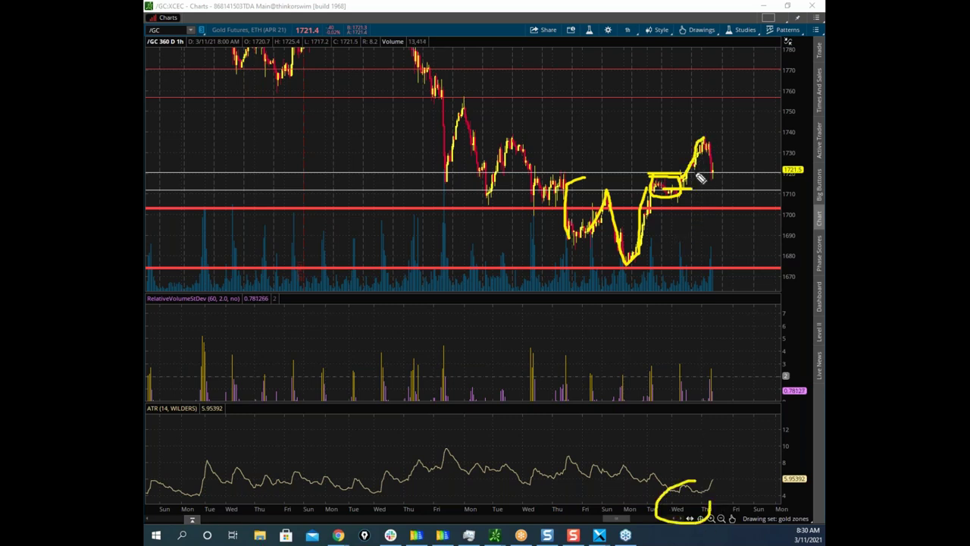
{"action": "mouse_move", "coordinate": [684, 177]}
{"action": "left_mouse_down"}
{"action": "mouse_move", "coordinate": [705, 142]}
{"action": "mouse_move", "coordinate": [719, 171]}
{"action": "mouse_move", "coordinate": [712, 187]}
{"action": "mouse_move", "coordinate": [676, 190]}
{"action": "mouse_move", "coordinate": [696, 182]}
{"action": "mouse_move", "coordinate": [696, 194]}
{"action": "mouse_move", "coordinate": [725, 169]}
{"action": "mouse_move", "coordinate": [713, 190]}
{"action": "mouse_move", "coordinate": [729, 111]}
{"action": "mouse_move", "coordinate": [742, 109]}
{"action": "left_mouse_up"}
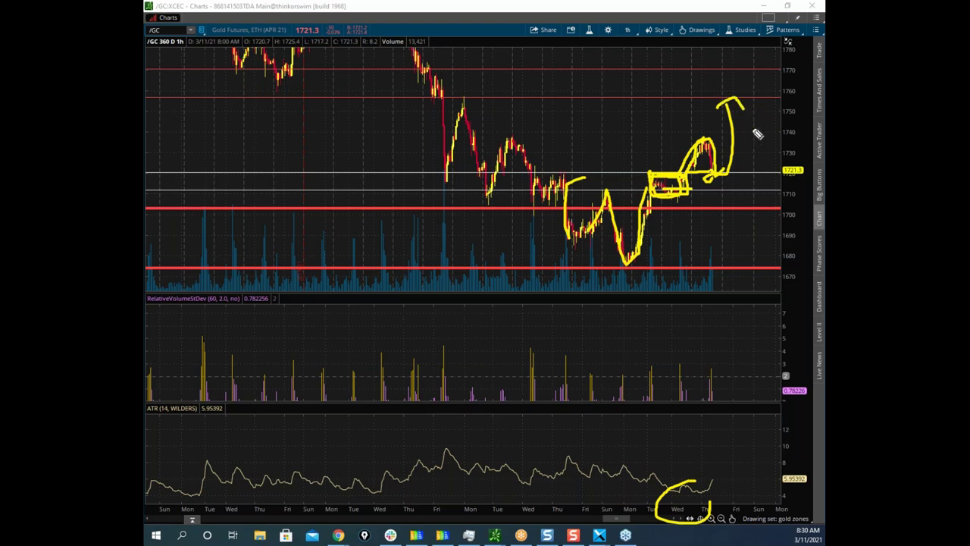
{"action": "key", "text": "Escape"}
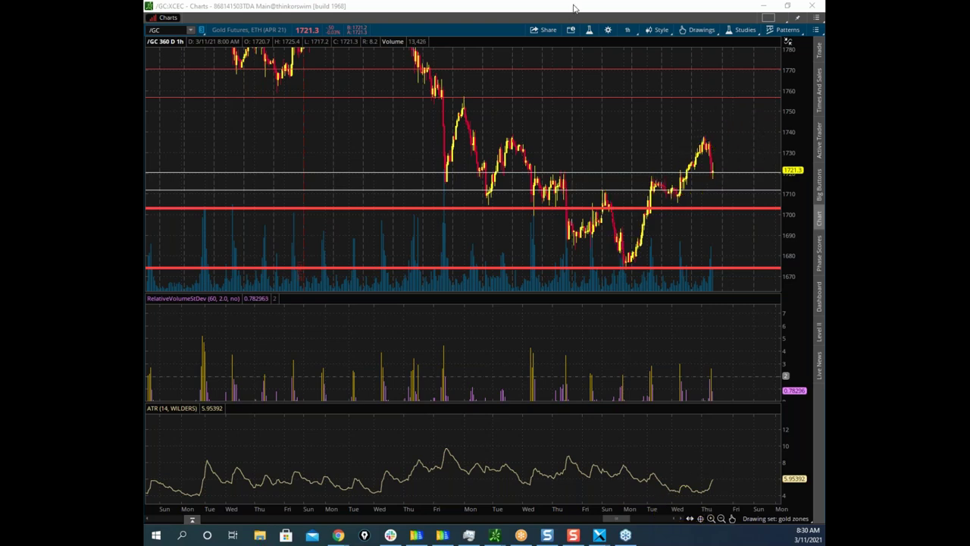
Step: Move the /GC chart away, return to the E-Mini S&P 500 heatmap, and widen its time range to examine the 08:30 move
{"action": "left_click", "coordinate": [494, 535]}
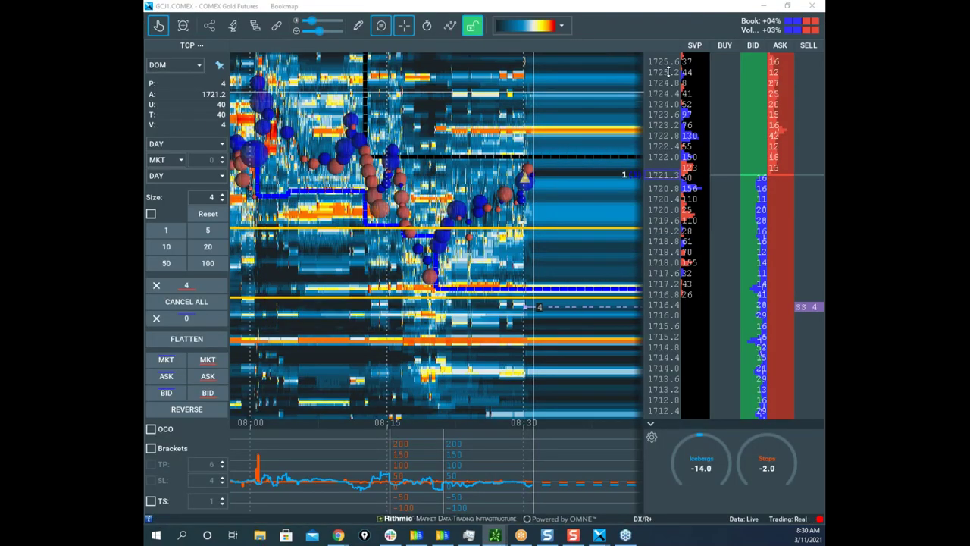
{"action": "left_click", "coordinate": [599, 535]}
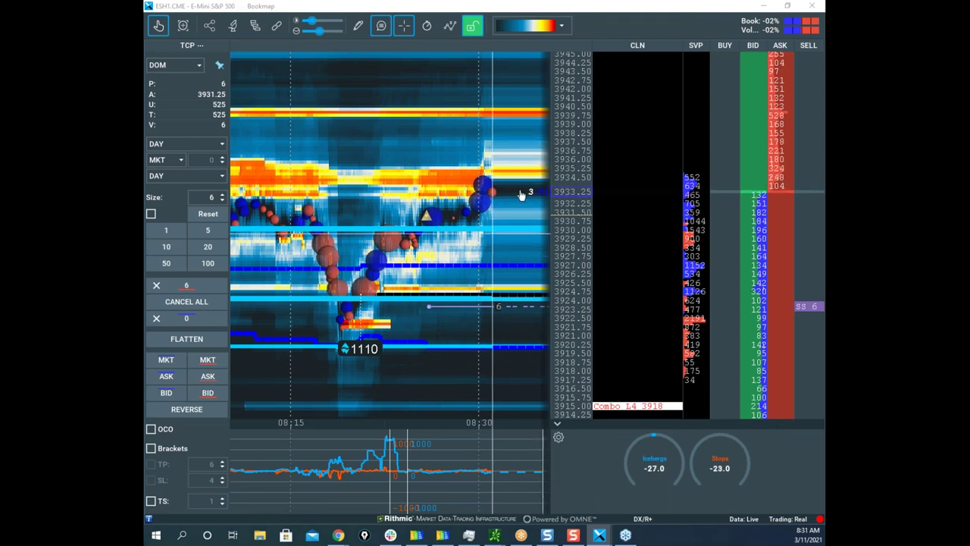
{"action": "scroll", "coordinate": [471, 163], "scroll_direction": "down", "scroll_amount": 2}
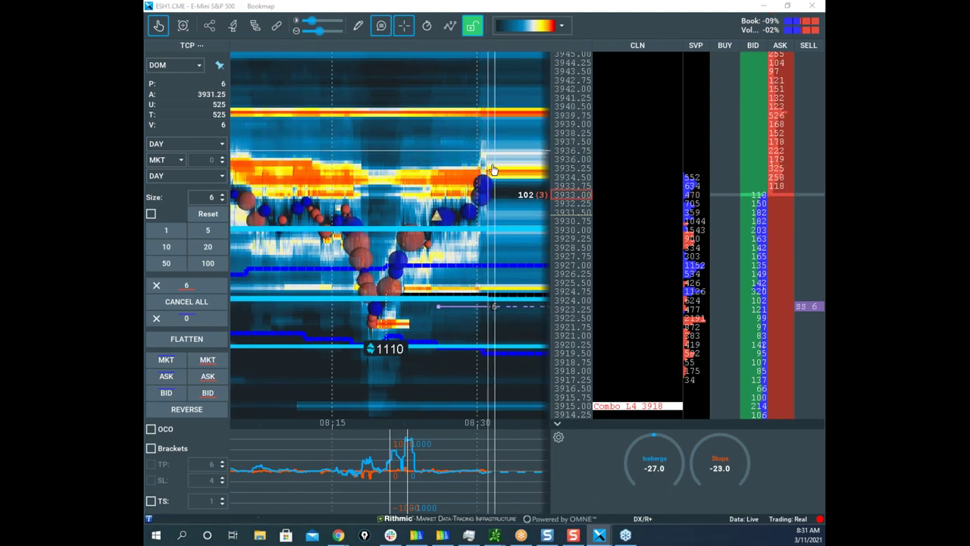
{"action": "left_click", "coordinate": [494, 535]}
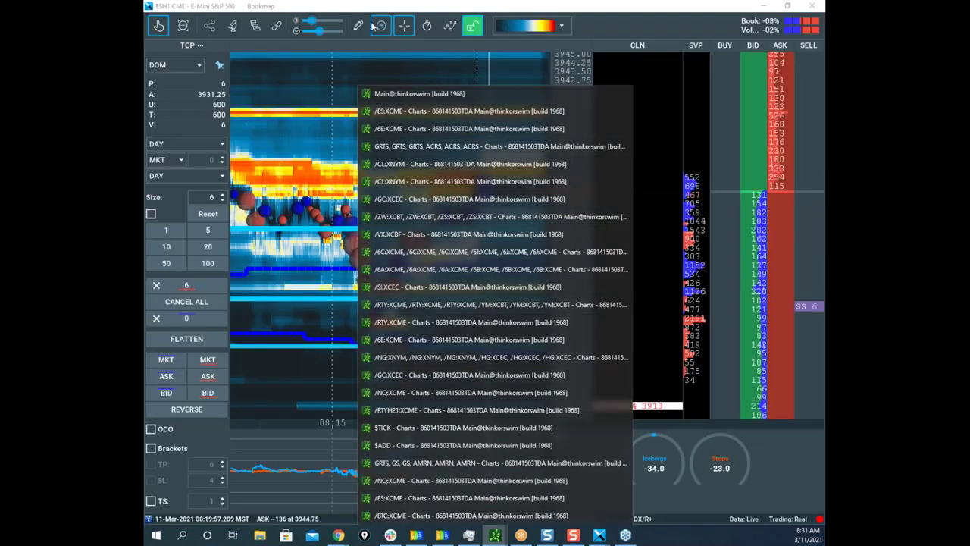
{"action": "left_click", "coordinate": [333, 55]}
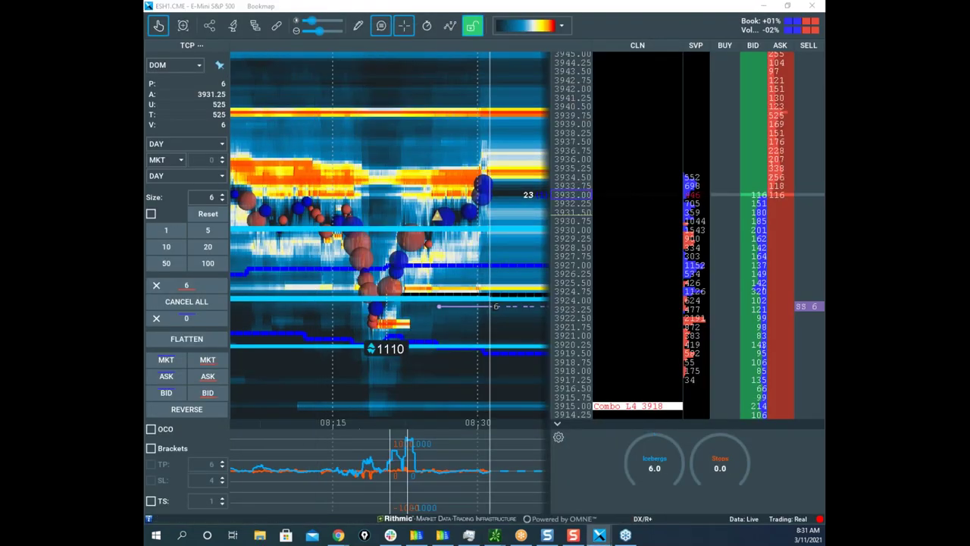
Step: Bring in and maximize the Chrome window, and show the gold charts in the remote Sierra Chart session
{"action": "left_click_drag", "start_coordinate": [46, 156], "coordinate": [770, 101]}
{"action": "double_click", "coordinate": [767, 101]}
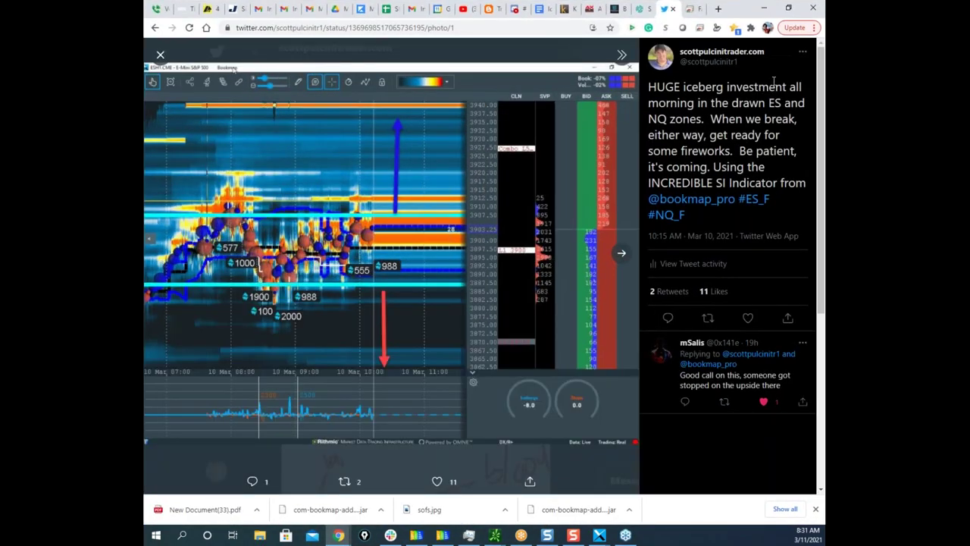
{"action": "left_click", "coordinate": [691, 10]}
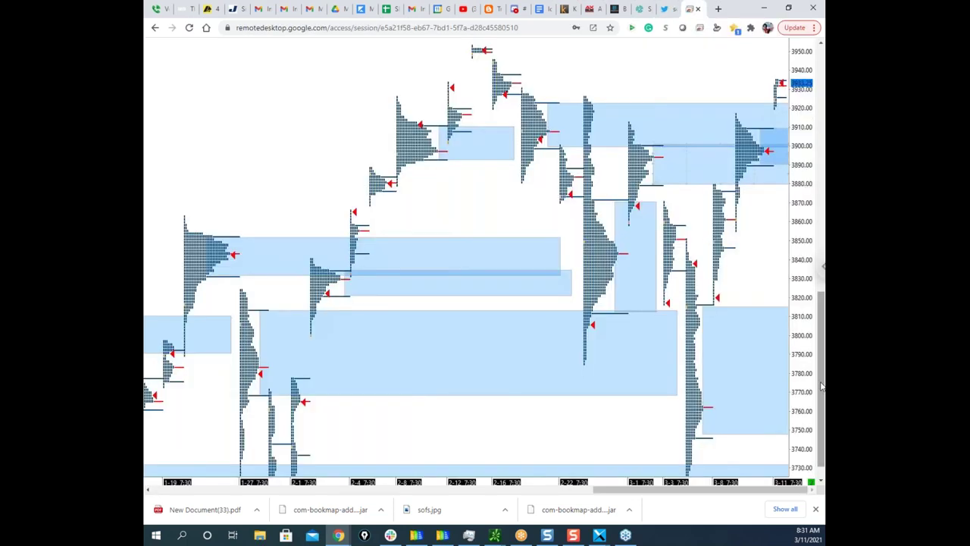
{"action": "scroll", "coordinate": [232, 216], "scroll_direction": "up", "scroll_amount": 3}
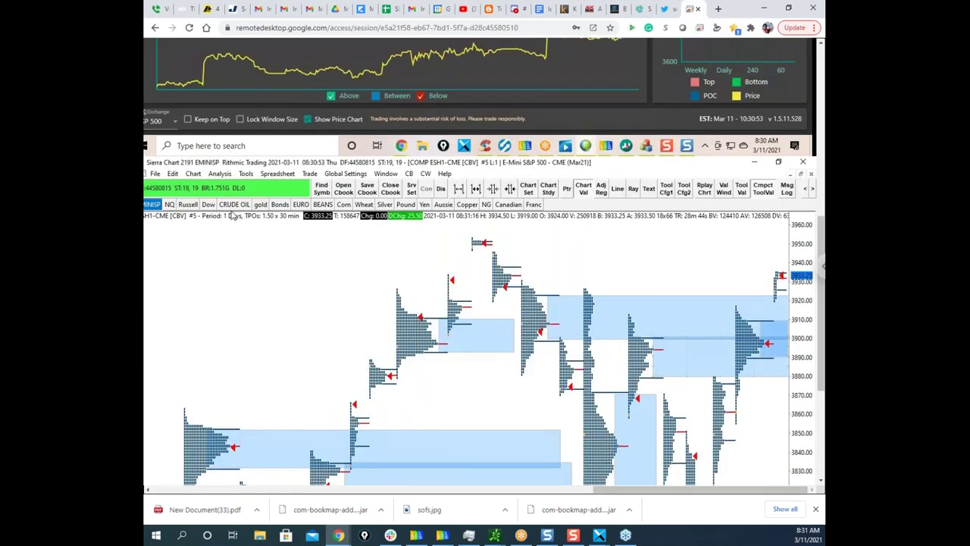
{"action": "left_click", "coordinate": [260, 205]}
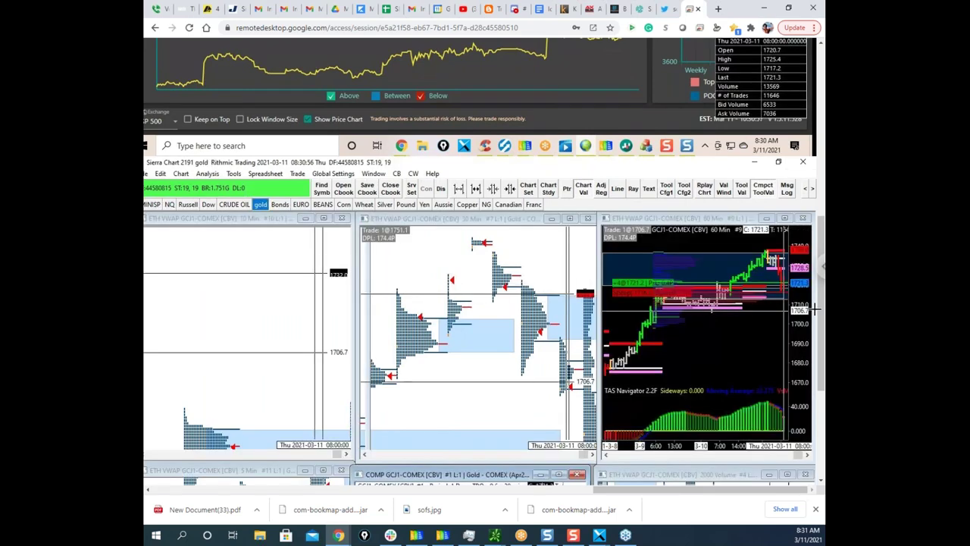
{"action": "scroll", "coordinate": [824, 322], "scroll_direction": "down", "scroll_amount": 1}
{"action": "scroll", "coordinate": [824, 322], "scroll_direction": "down", "scroll_amount": 2}
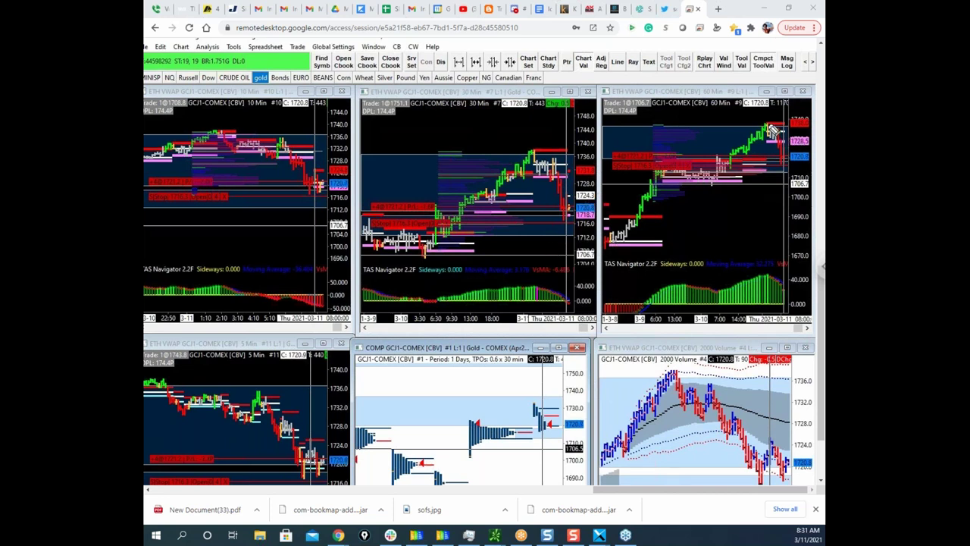
Step: Mark the latest pullback and support levels on the 60-minute and 30-minute gold charts in yellow, then clear the markings
{"action": "left_click_drag", "start_coordinate": [717, 96], "coordinate": [774, 122]}
{"action": "mouse_move", "coordinate": [767, 141]}
{"action": "left_mouse_down"}
{"action": "mouse_move", "coordinate": [783, 141]}
{"action": "mouse_move", "coordinate": [781, 162]}
{"action": "mouse_move", "coordinate": [800, 120]}
{"action": "left_mouse_up"}
{"action": "left_click_drag", "start_coordinate": [565, 182], "coordinate": [569, 220]}
{"action": "left_click_drag", "start_coordinate": [489, 221], "coordinate": [525, 219]}
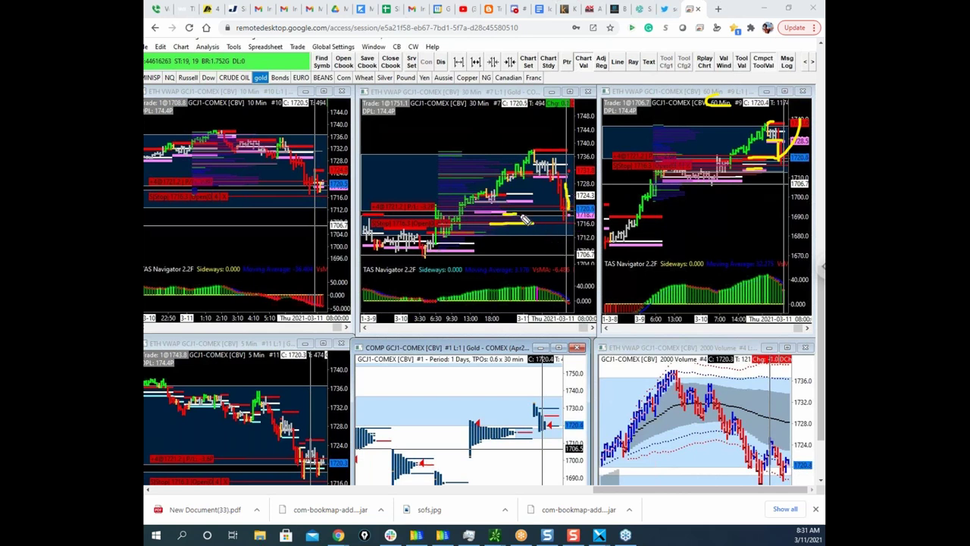
{"action": "key", "text": "Escape"}
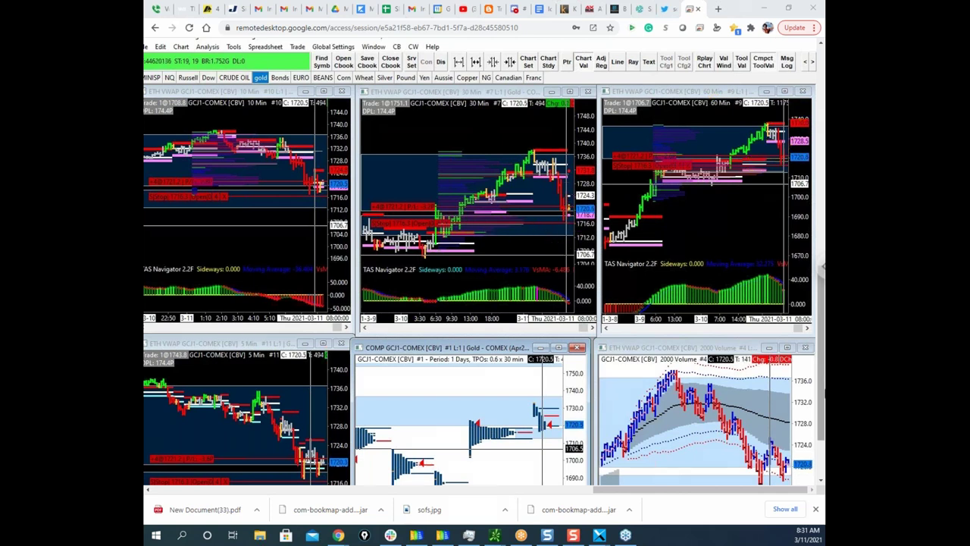
Step: Maximize the COMP gold TPO chart and mark the edges of the small blue zone below price in yellow, then clear the markings
{"action": "scroll", "coordinate": [624, 310], "scroll_direction": "down", "scroll_amount": 1}
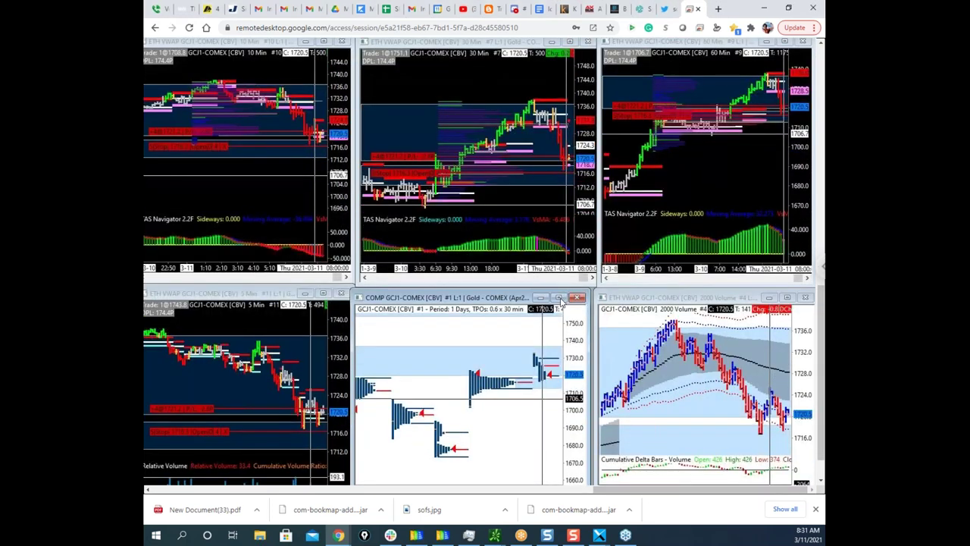
{"action": "left_click", "coordinate": [559, 298]}
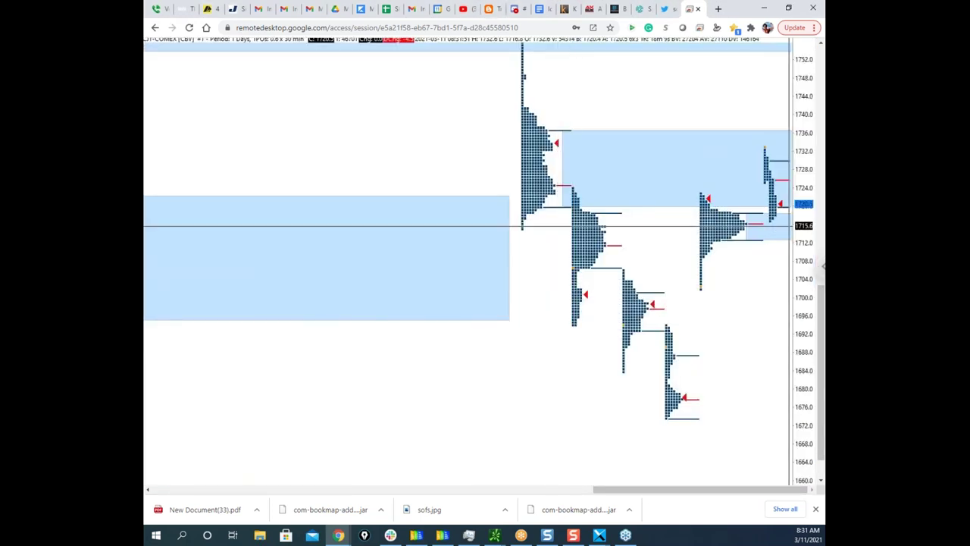
{"action": "key", "text": "ctrl+2"}
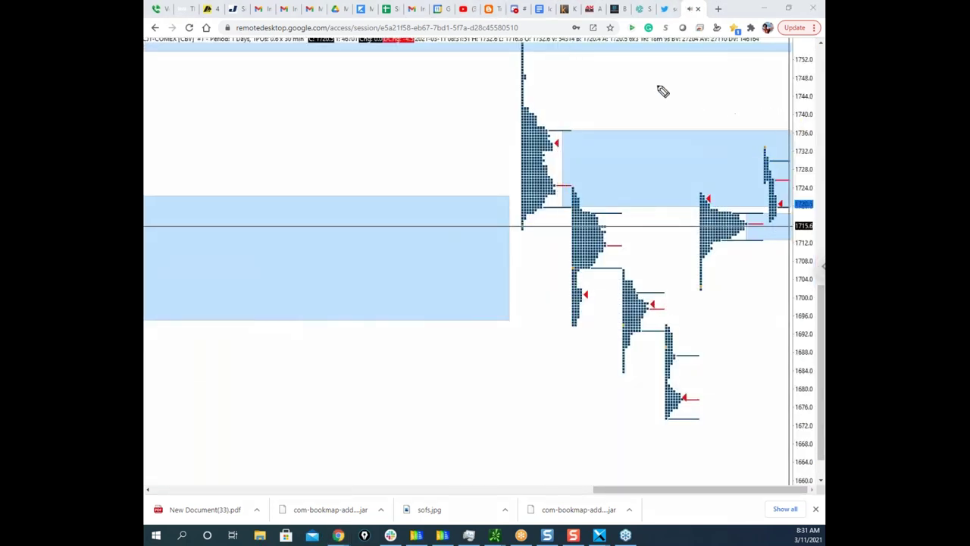
{"action": "left_click_drag", "start_coordinate": [750, 213], "coordinate": [774, 215]}
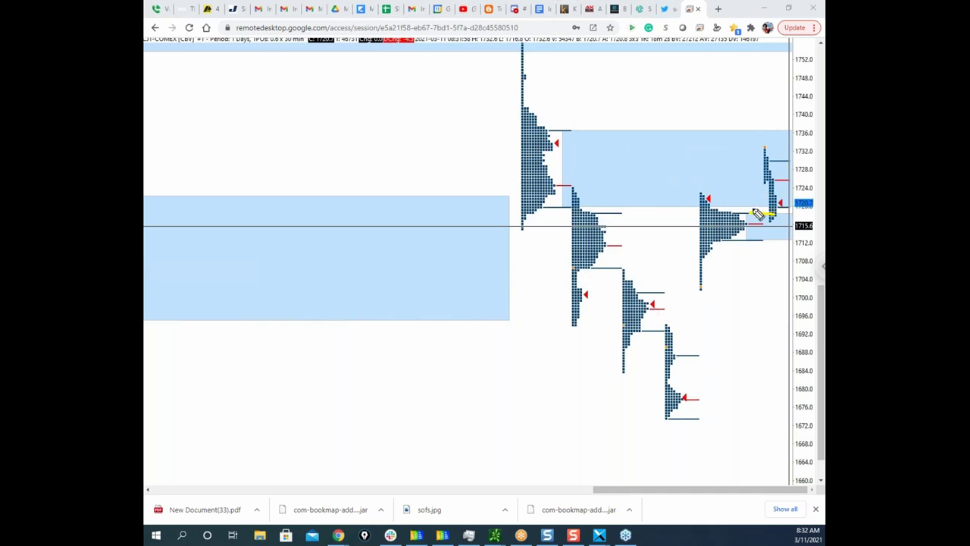
{"action": "mouse_move", "coordinate": [750, 212]}
{"action": "left_mouse_down"}
{"action": "mouse_move", "coordinate": [785, 214]}
{"action": "mouse_move", "coordinate": [781, 241]}
{"action": "left_mouse_up"}
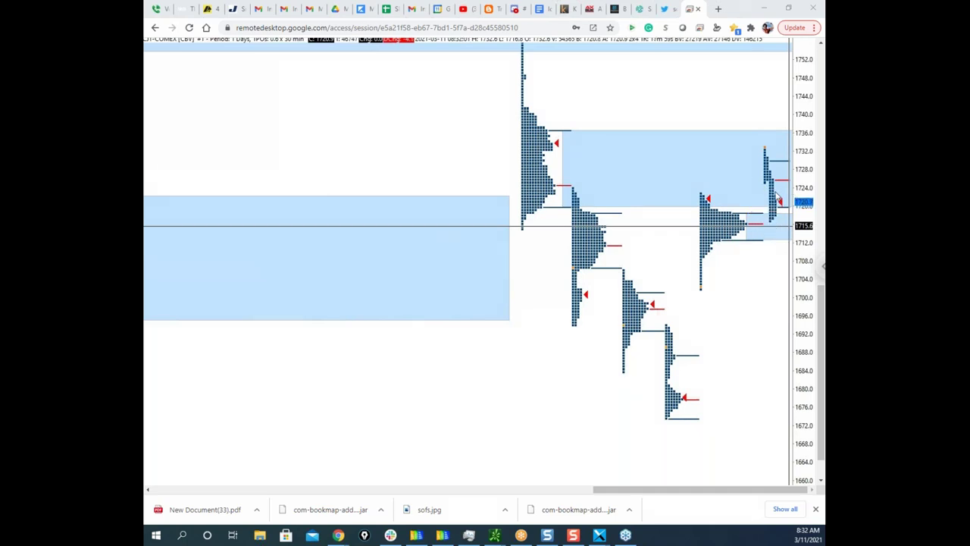
Step: Dismiss the TPO chart's options and mark the small blue zone beneath the latest profile once more, then clear the marking
{"action": "right_click", "coordinate": [771, 199]}
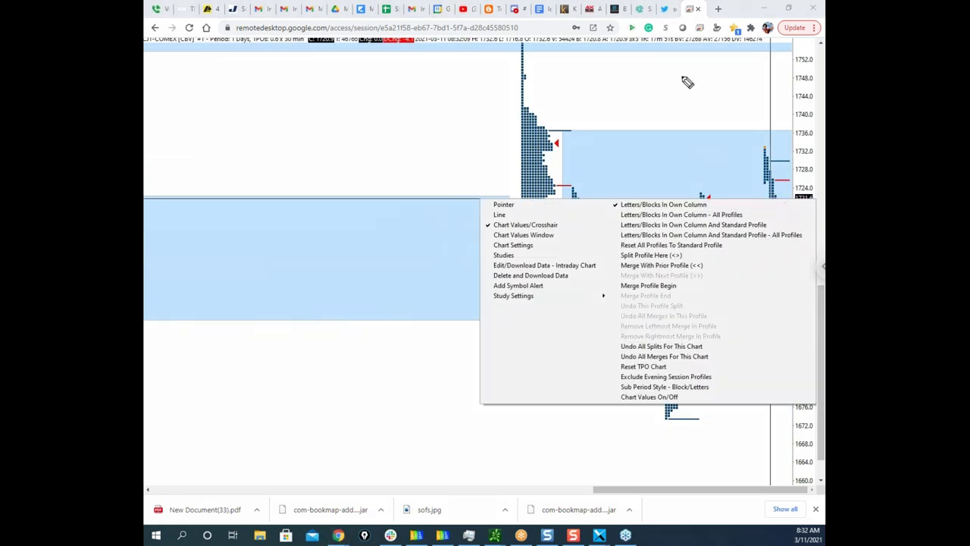
{"action": "left_click", "coordinate": [662, 114]}
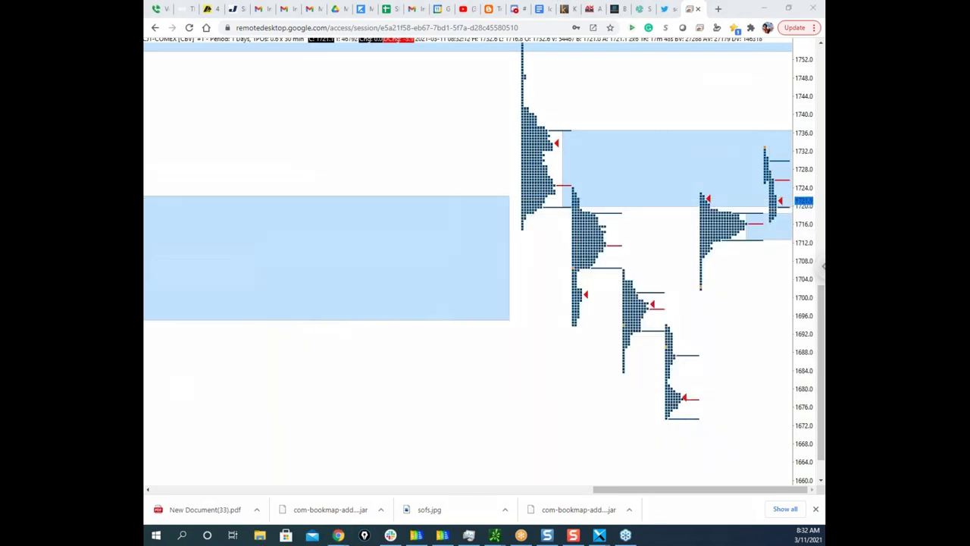
{"action": "mouse_move", "coordinate": [758, 216]}
{"action": "left_mouse_down"}
{"action": "mouse_move", "coordinate": [794, 217]}
{"action": "mouse_move", "coordinate": [788, 240]}
{"action": "left_mouse_up"}
{"action": "key", "text": "Escape"}
{"action": "left_click", "coordinate": [808, 228]}
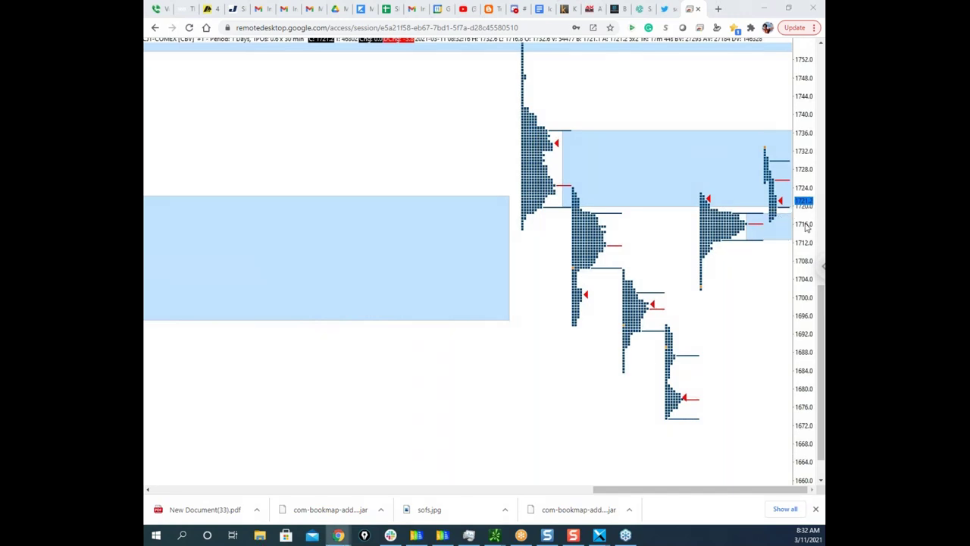
Step: Mark in black the small blue zone's edges, the latest profile's dip into it, and the large blue zone's lower edge near 1720
{"action": "scroll", "coordinate": [823, 312], "scroll_direction": "down", "scroll_amount": 1}
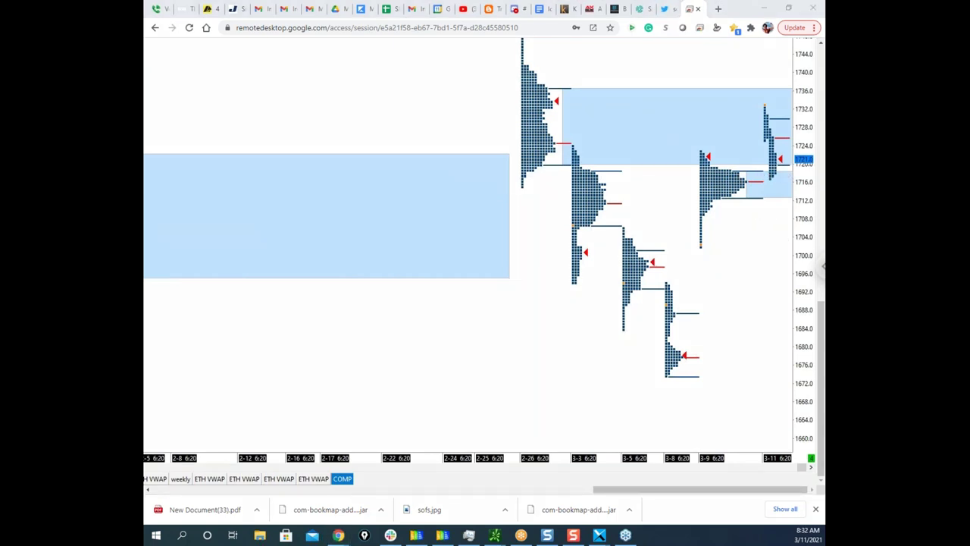
{"action": "mouse_move", "coordinate": [750, 172]}
{"action": "left_mouse_down"}
{"action": "mouse_move", "coordinate": [784, 173]}
{"action": "mouse_move", "coordinate": [777, 202]}
{"action": "left_mouse_up"}
{"action": "left_click_drag", "start_coordinate": [770, 164], "coordinate": [773, 177]}
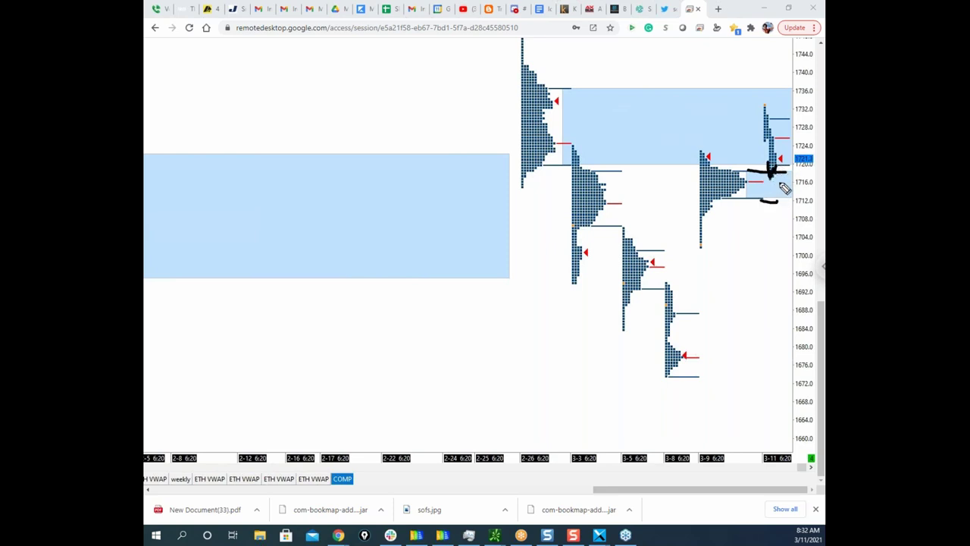
{"action": "left_click_drag", "start_coordinate": [772, 169], "coordinate": [779, 163]}
{"action": "left_click_drag", "start_coordinate": [694, 166], "coordinate": [785, 169]}
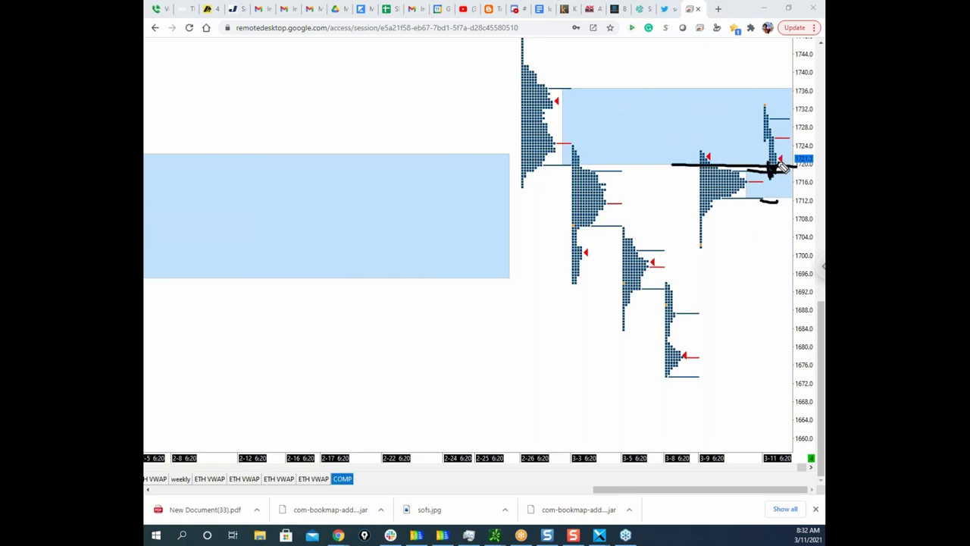
Step: Trace the latest profile's decline, the large blue zone's edges and the projected rally to about 1736 in black, then clear the markings
{"action": "mouse_move", "coordinate": [769, 97]}
{"action": "left_mouse_down"}
{"action": "mouse_move", "coordinate": [773, 107]}
{"action": "mouse_move", "coordinate": [771, 88]}
{"action": "left_mouse_up"}
{"action": "mouse_move", "coordinate": [770, 121]}
{"action": "left_mouse_down"}
{"action": "mouse_move", "coordinate": [788, 172]}
{"action": "mouse_move", "coordinate": [794, 102]}
{"action": "left_mouse_up"}
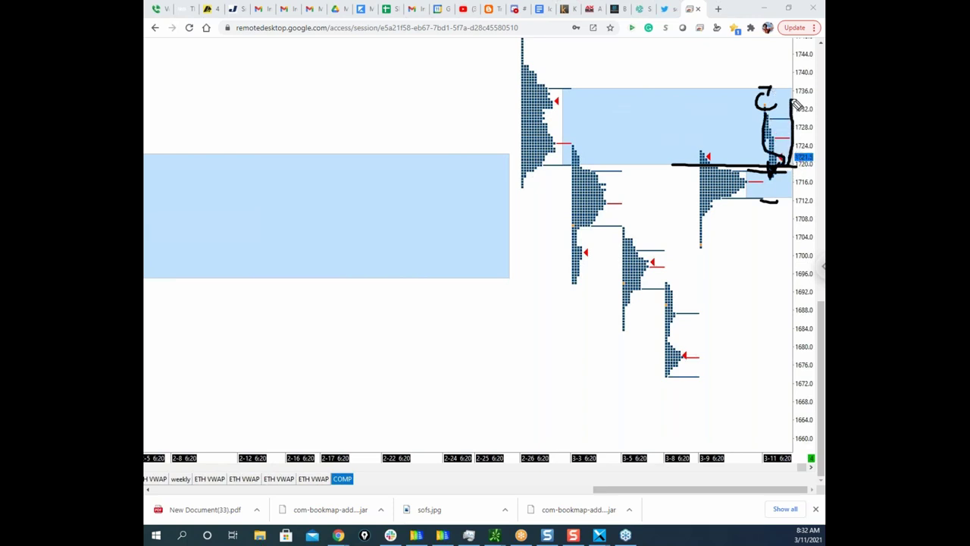
{"action": "left_click_drag", "start_coordinate": [572, 88], "coordinate": [711, 92]}
{"action": "left_click_drag", "start_coordinate": [613, 161], "coordinate": [668, 168]}
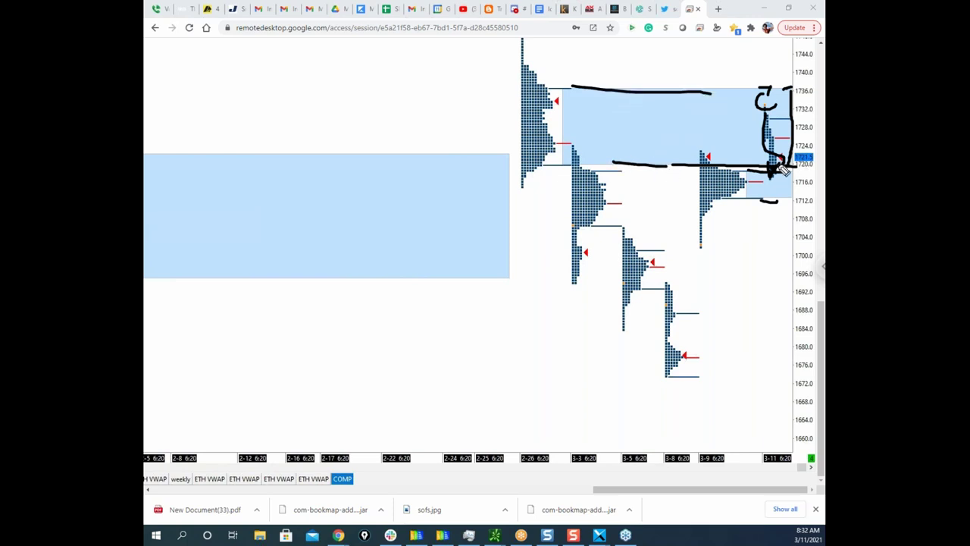
{"action": "mouse_move", "coordinate": [777, 159]}
{"action": "left_mouse_down"}
{"action": "mouse_move", "coordinate": [792, 143]}
{"action": "mouse_move", "coordinate": [789, 104]}
{"action": "mouse_move", "coordinate": [786, 161]}
{"action": "mouse_move", "coordinate": [793, 99]}
{"action": "mouse_move", "coordinate": [820, 89]}
{"action": "left_mouse_up"}
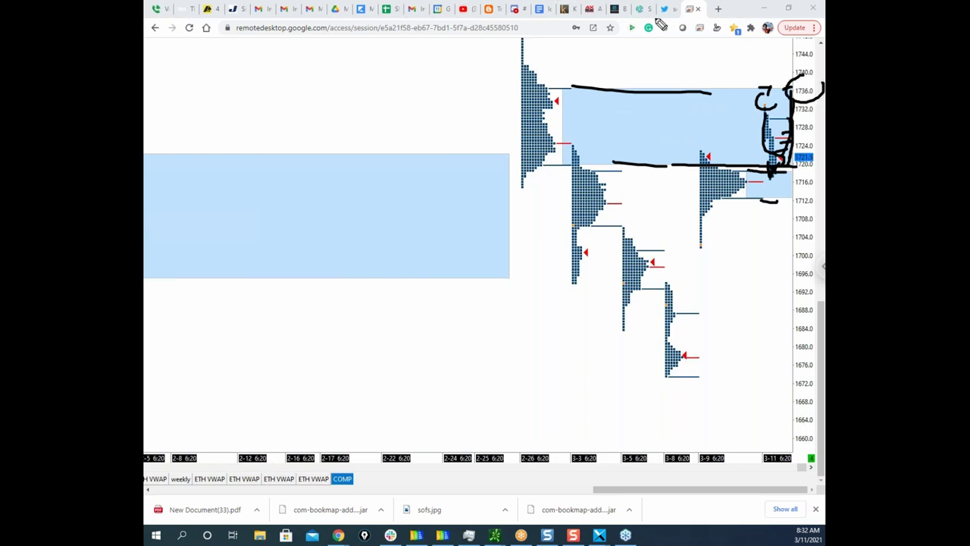
{"action": "left_click", "coordinate": [661, 25]}
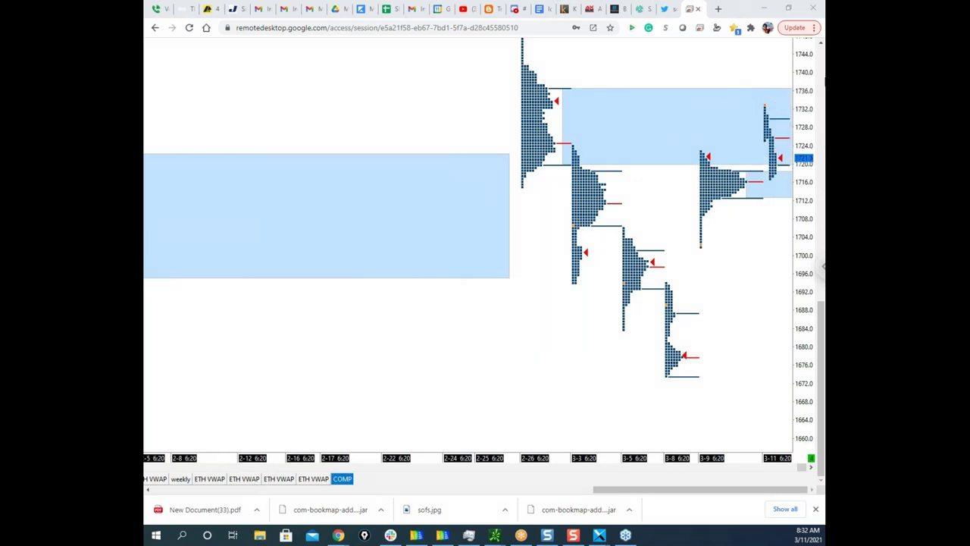
Step: Restore the tiled gold chart layout and mark the upside targets and support levels on the 30-minute and 60-minute charts in yellow
{"action": "left_click_drag", "start_coordinate": [821, 338], "coordinate": [821, 277]}
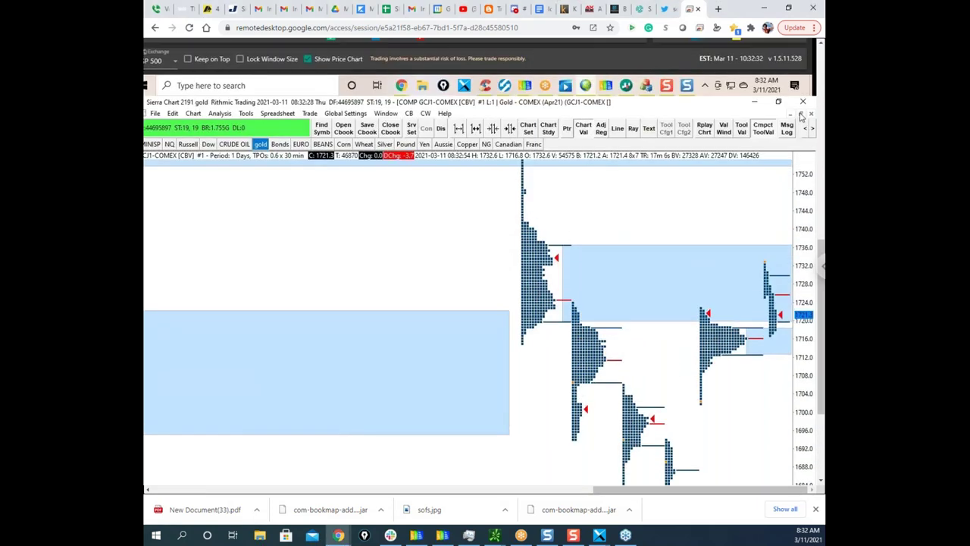
{"action": "left_click", "coordinate": [802, 115]}
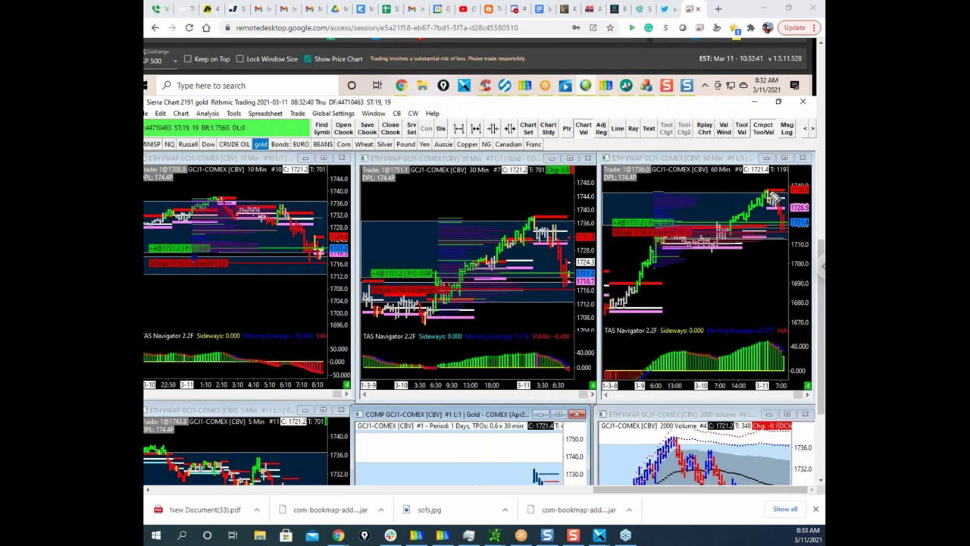
{"action": "mouse_move", "coordinate": [789, 196]}
{"action": "left_mouse_down"}
{"action": "mouse_move", "coordinate": [805, 195]}
{"action": "mouse_move", "coordinate": [781, 184]}
{"action": "mouse_move", "coordinate": [806, 181]}
{"action": "left_mouse_up"}
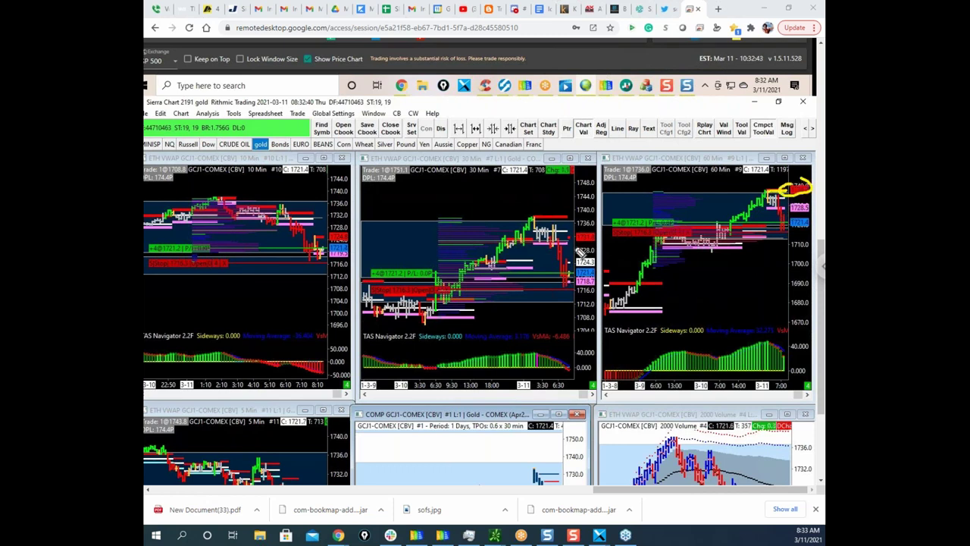
{"action": "mouse_move", "coordinate": [562, 219]}
{"action": "left_mouse_down"}
{"action": "mouse_move", "coordinate": [577, 219]}
{"action": "mouse_move", "coordinate": [569, 219]}
{"action": "left_mouse_up"}
{"action": "left_click_drag", "start_coordinate": [415, 221], "coordinate": [455, 222]}
{"action": "left_click_drag", "start_coordinate": [431, 279], "coordinate": [491, 278]}
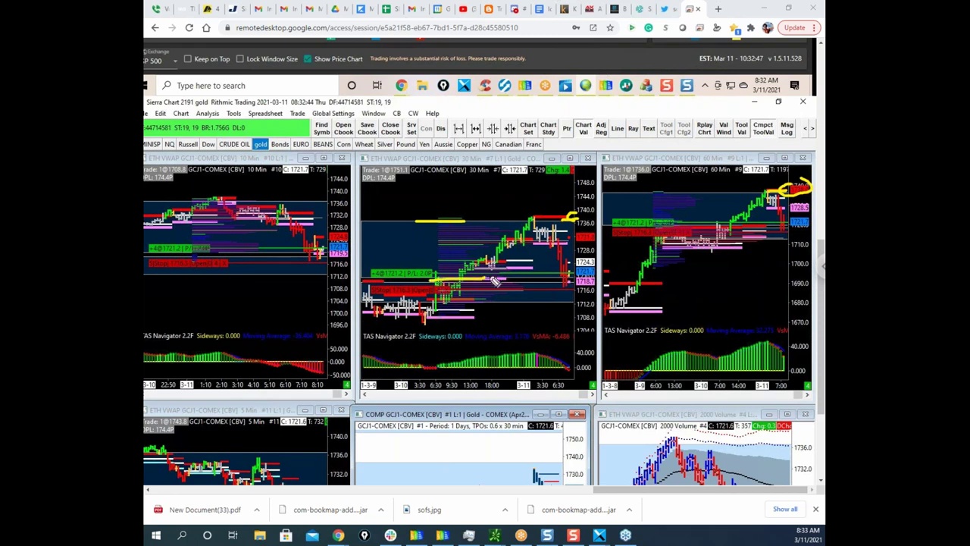
{"action": "left_click_drag", "start_coordinate": [680, 190], "coordinate": [709, 190]}
{"action": "left_click_drag", "start_coordinate": [659, 231], "coordinate": [750, 232]}
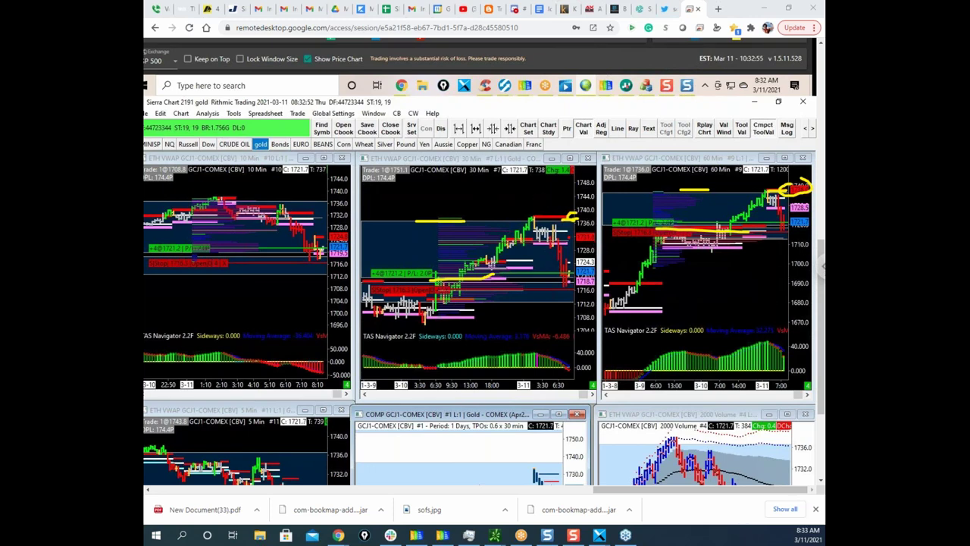
{"action": "key", "text": "Escape"}
Step: Show the E-Mini S&P 500 heatmap in Bookmap, then bring in and maximize the E-Mini Nasdaq-100 heatmap window
{"action": "mouse_move", "coordinate": [736, 11]}
{"action": "left_mouse_down"}
{"action": "mouse_move", "coordinate": [808, 15]}
{"action": "mouse_move", "coordinate": [782, 47]}
{"action": "mouse_move", "coordinate": [718, 54]}
{"action": "left_mouse_up"}
{"action": "left_click", "coordinate": [744, 47]}
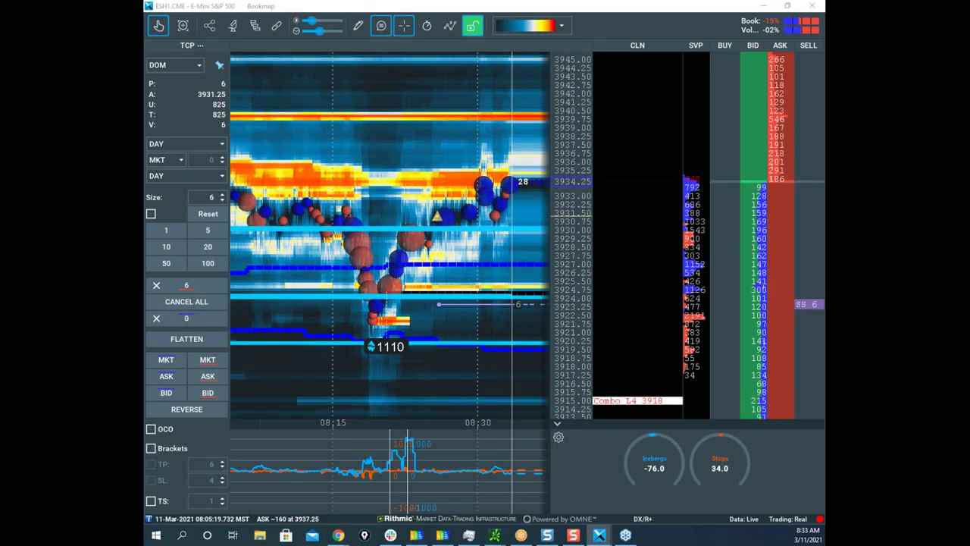
{"action": "left_click_drag", "start_coordinate": [146, 176], "coordinate": [698, 70]}
{"action": "left_click", "coordinate": [780, 66]}
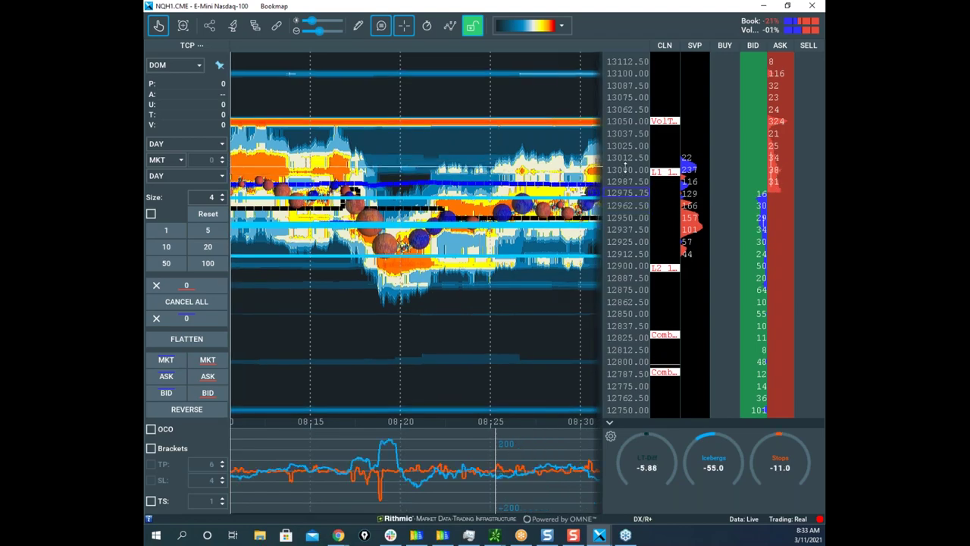
Step: Examine the Nasdaq-100 heatmap's order flow and price levels around the 08:15 to 08:30 move at closer and wider ranges
{"action": "scroll", "coordinate": [628, 154], "scroll_direction": "up", "scroll_amount": 4}
{"action": "left_click_drag", "start_coordinate": [551, 172], "coordinate": [524, 190]}
{"action": "scroll", "coordinate": [548, 190], "scroll_direction": "down", "scroll_amount": 1}
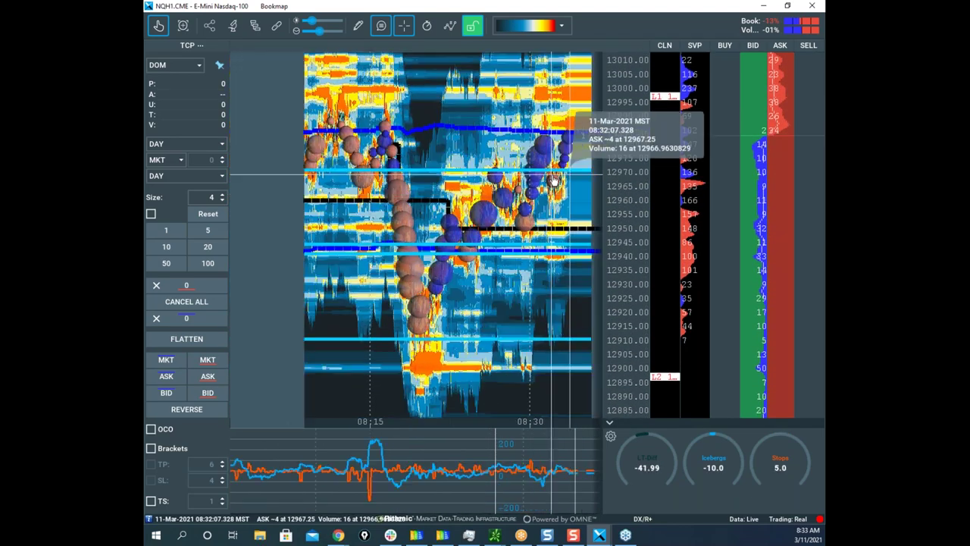
{"action": "scroll", "coordinate": [614, 157], "scroll_direction": "down", "scroll_amount": 3}
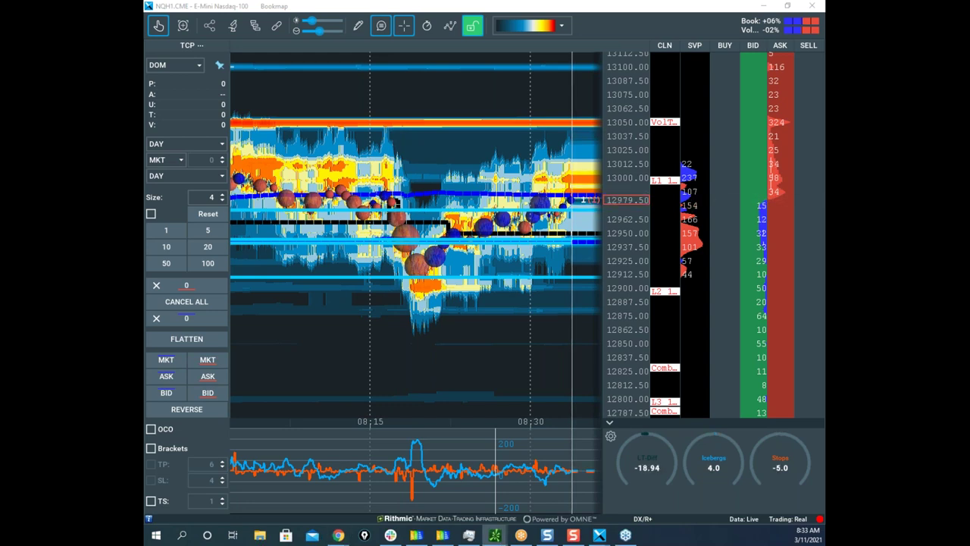
Step: Bring in and maximize the /NQ five-minute thinkorswim chart, compress its time and price scales, and clear the leftover yellow markings
{"action": "left_click_drag", "start_coordinate": [506, 243], "coordinate": [545, 173]}
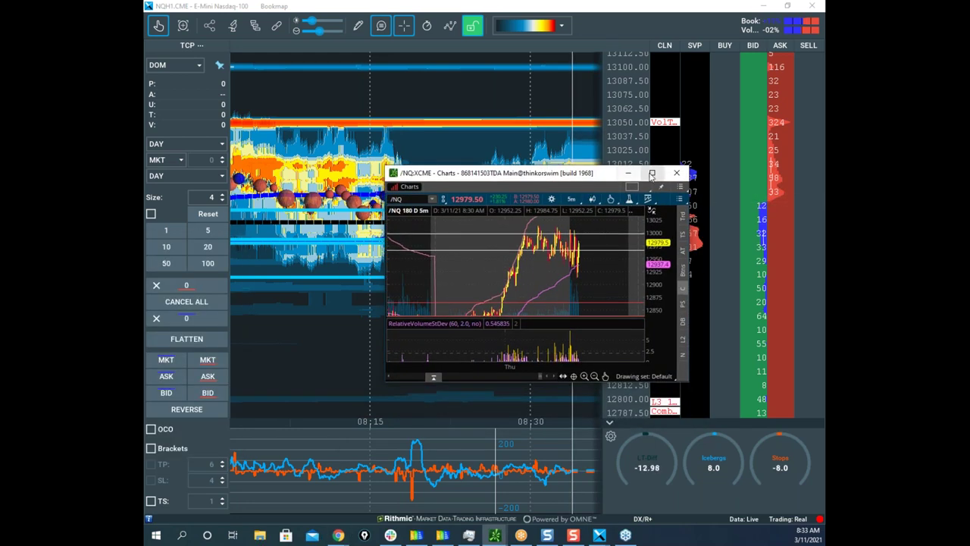
{"action": "left_click", "coordinate": [651, 174]}
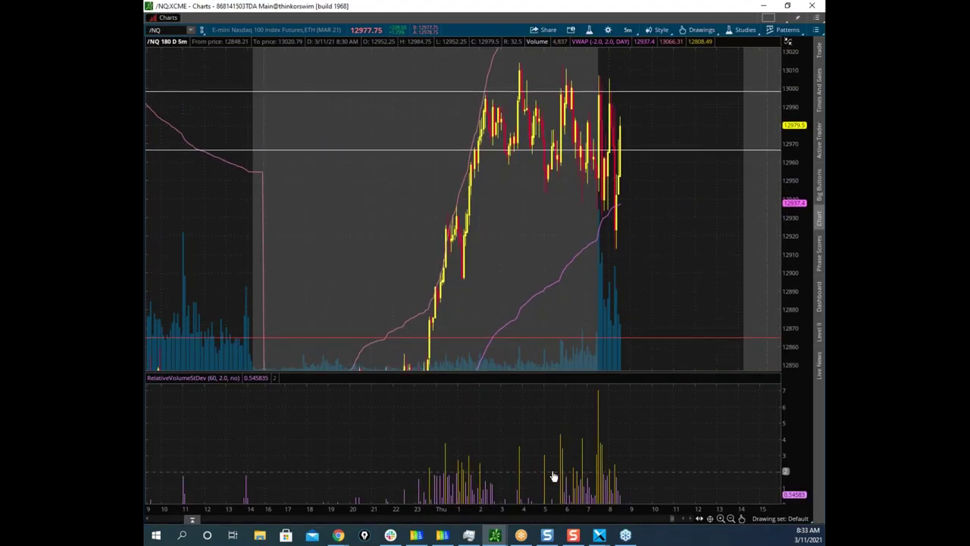
{"action": "left_click_drag", "start_coordinate": [513, 509], "coordinate": [592, 488]}
{"action": "left_click_drag", "start_coordinate": [797, 138], "coordinate": [795, 193]}
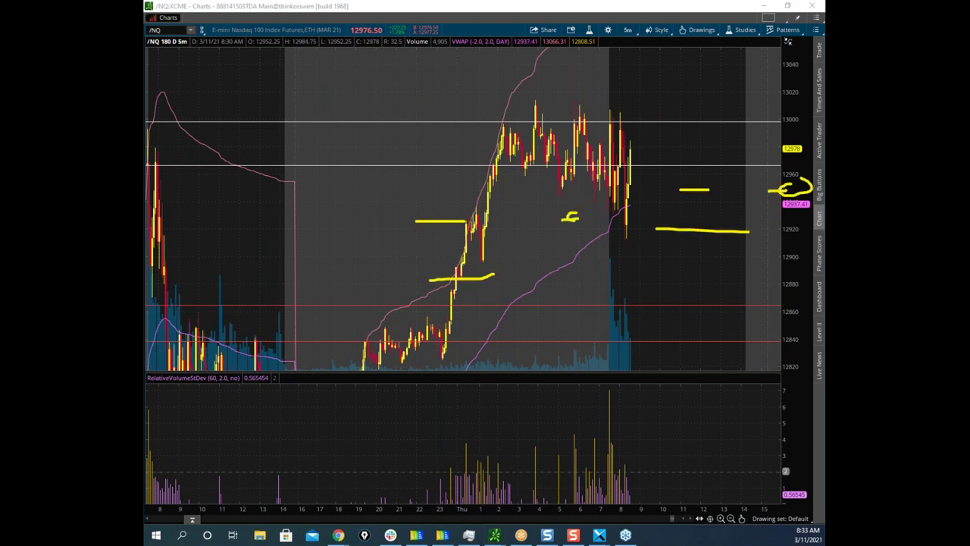
{"action": "key", "text": "e"}
Step: Outline the /NQ consolidation, its midpoint, the latest drop and rebound, and both projected paths in yellow, then clear the markings
{"action": "mouse_move", "coordinate": [500, 122]}
{"action": "left_mouse_down"}
{"action": "mouse_move", "coordinate": [619, 117]}
{"action": "mouse_move", "coordinate": [627, 166]}
{"action": "mouse_move", "coordinate": [614, 190]}
{"action": "mouse_move", "coordinate": [500, 122]}
{"action": "left_mouse_up"}
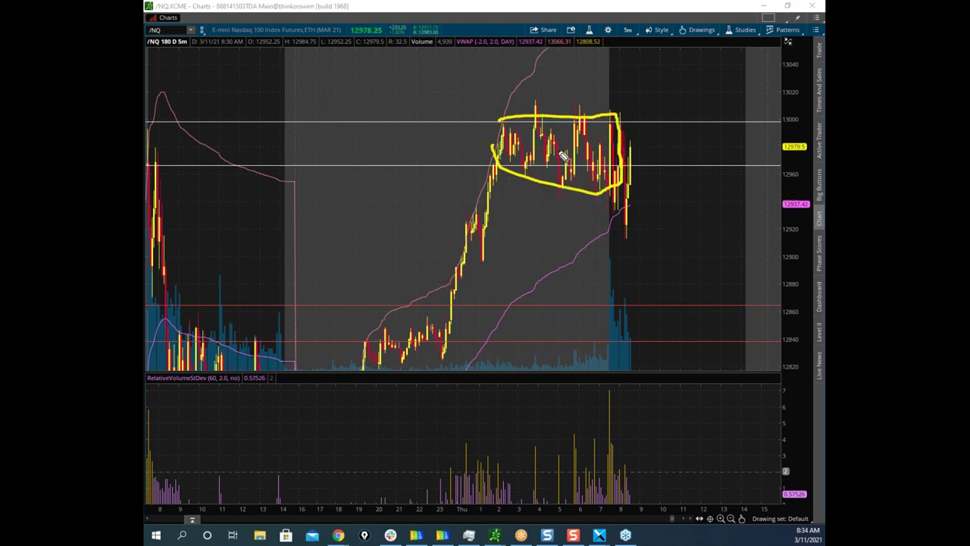
{"action": "mouse_move", "coordinate": [626, 174]}
{"action": "left_mouse_down"}
{"action": "mouse_move", "coordinate": [628, 233]}
{"action": "mouse_move", "coordinate": [641, 173]}
{"action": "mouse_move", "coordinate": [564, 152]}
{"action": "mouse_move", "coordinate": [502, 150]}
{"action": "mouse_move", "coordinate": [641, 152]}
{"action": "mouse_move", "coordinate": [508, 144]}
{"action": "mouse_move", "coordinate": [568, 150]}
{"action": "left_mouse_up"}
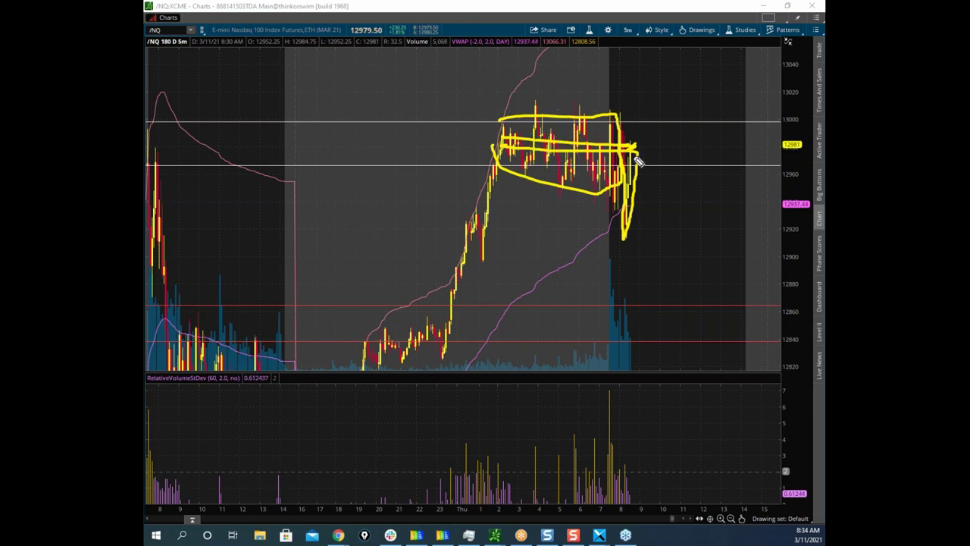
{"action": "mouse_move", "coordinate": [636, 156]}
{"action": "left_mouse_down"}
{"action": "mouse_move", "coordinate": [656, 159]}
{"action": "mouse_move", "coordinate": [664, 219]}
{"action": "left_mouse_up"}
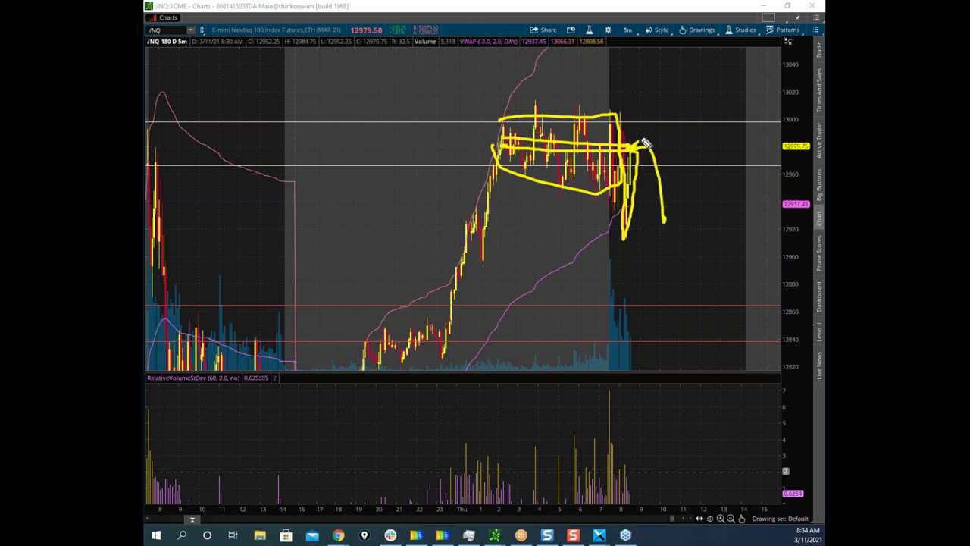
{"action": "mouse_move", "coordinate": [641, 132]}
{"action": "left_mouse_down"}
{"action": "mouse_move", "coordinate": [657, 103]}
{"action": "mouse_move", "coordinate": [681, 97]}
{"action": "left_mouse_up"}
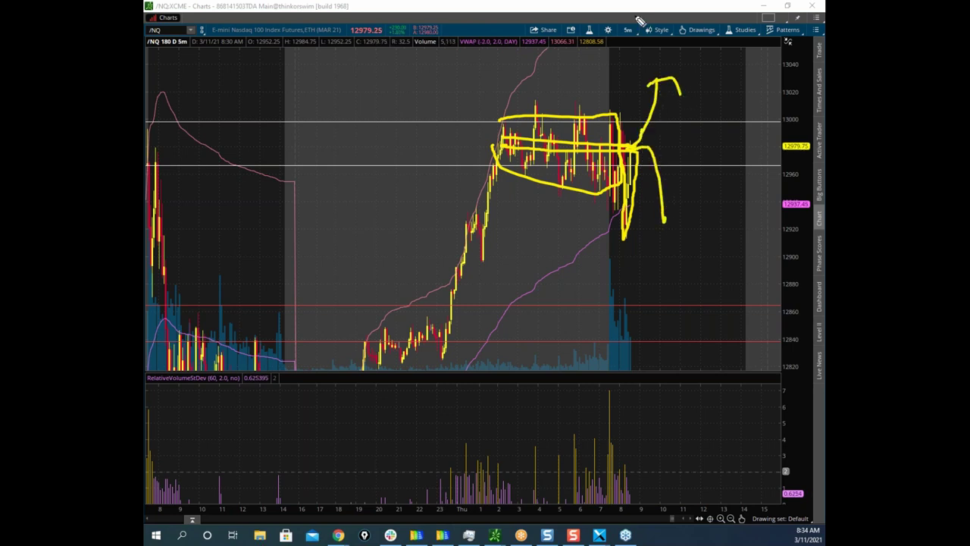
{"action": "key", "text": "Escape"}
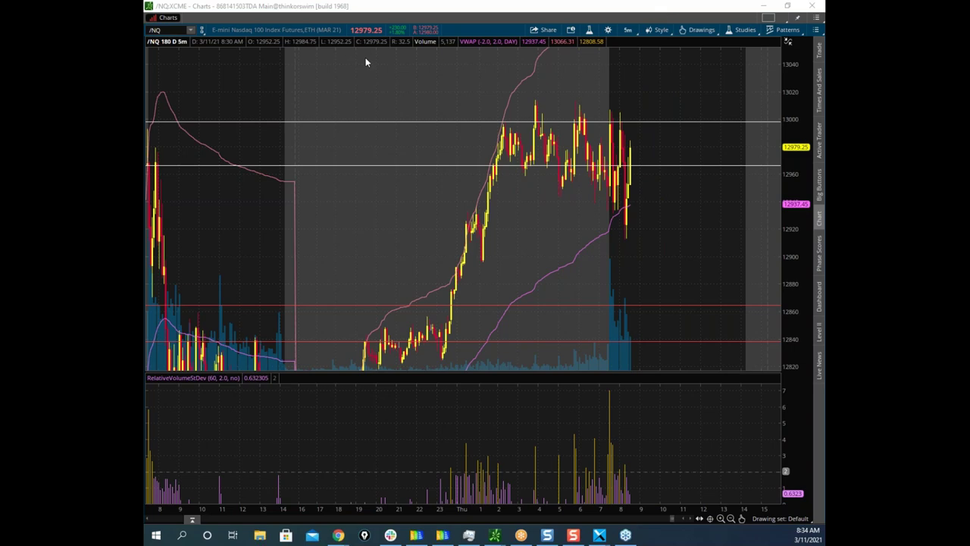
Step: Bring back and maximize the Chrome window with the remote Sierra Chart gold charts
{"action": "left_click_drag", "start_coordinate": [146, 72], "coordinate": [698, 103]}
{"action": "left_click", "coordinate": [754, 97]}
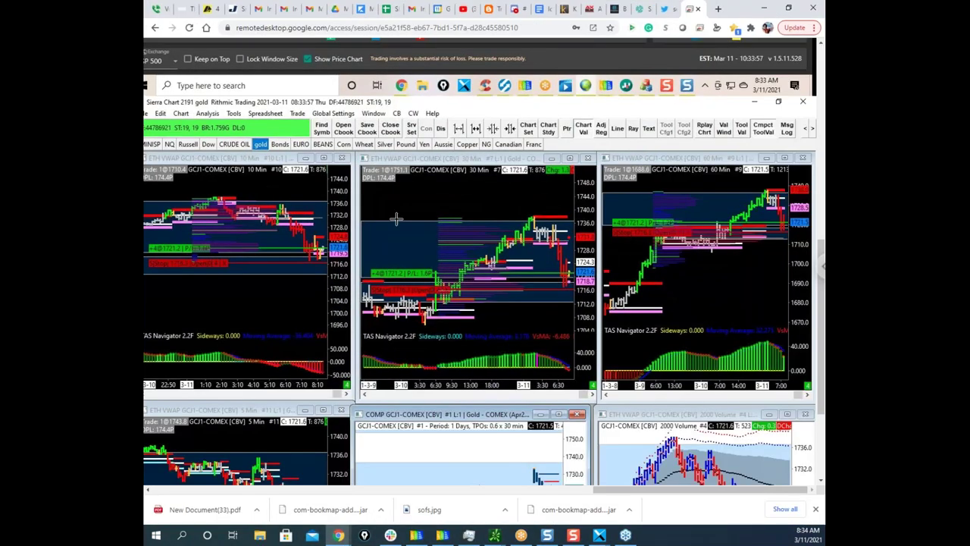
Step: Switch to the NQ chartbook and mark the latest range on its 30-minute and 60-minute charts in yellow, circling the 30 Min label
{"action": "left_click", "coordinate": [169, 144]}
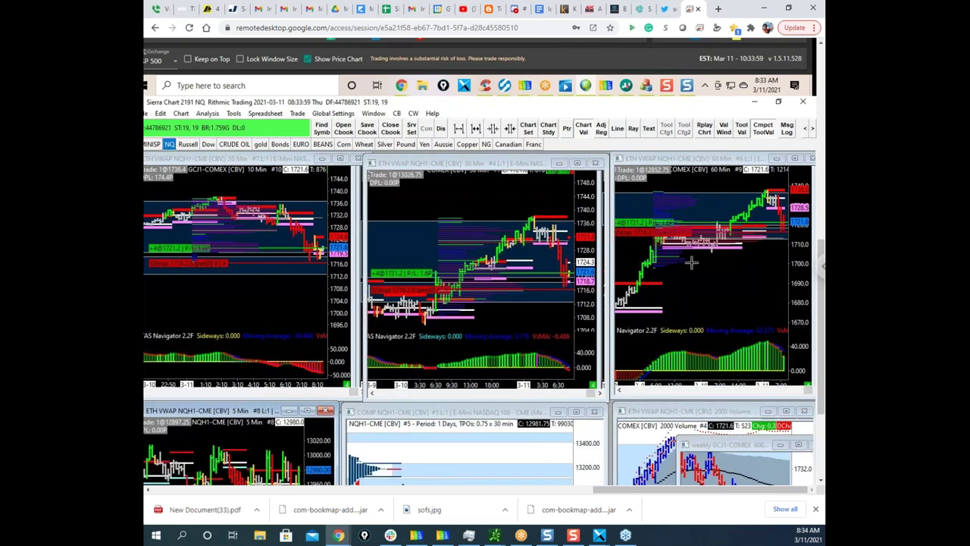
{"action": "mouse_move", "coordinate": [822, 337]}
{"action": "left_mouse_down"}
{"action": "mouse_move", "coordinate": [824, 354]}
{"action": "mouse_move", "coordinate": [824, 345]}
{"action": "left_mouse_up"}
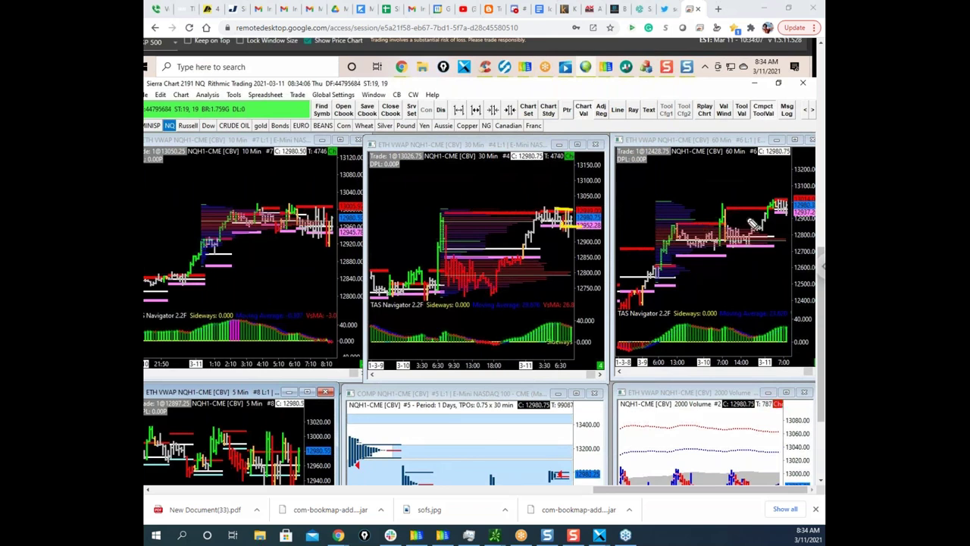
{"action": "left_click_drag", "start_coordinate": [502, 152], "coordinate": [507, 160]}
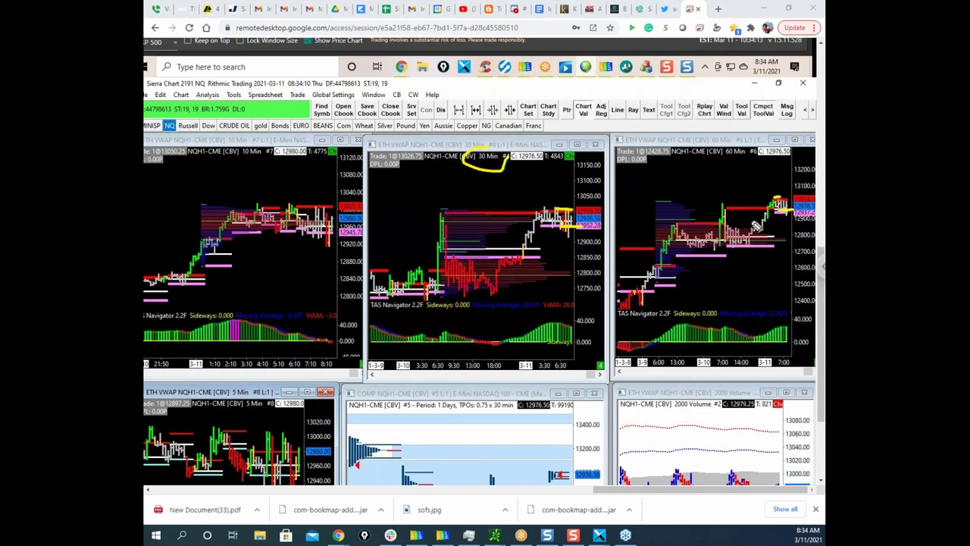
{"action": "left_click_drag", "start_coordinate": [768, 213], "coordinate": [788, 162]}
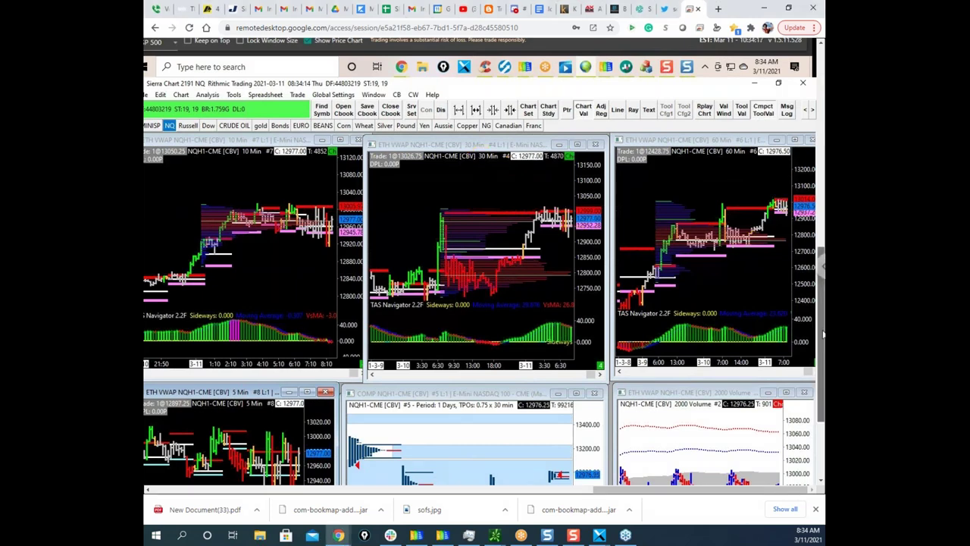
Step: Maximize the NQ composite TPO chart and clear the leftover yellow markings
{"action": "scroll", "coordinate": [577, 259], "scroll_direction": "down", "scroll_amount": 3}
{"action": "left_click", "coordinate": [576, 256]}
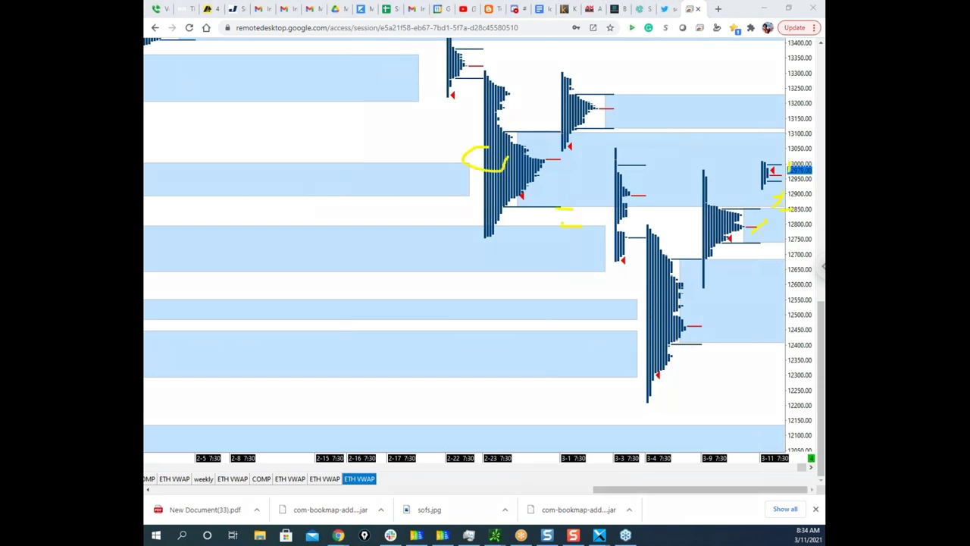
{"action": "left_click", "coordinate": [261, 478]}
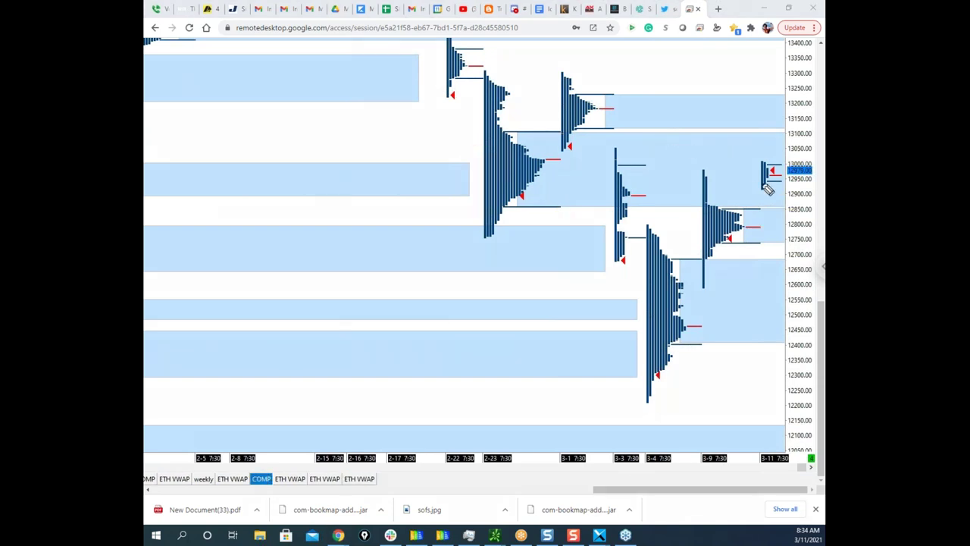
Step: Extend the 2-23 profile's red control level in black to the 3-11 profile, sketch the projected paths around it, and clear the markings
{"action": "left_click_drag", "start_coordinate": [770, 157], "coordinate": [767, 183]}
{"action": "mouse_move", "coordinate": [565, 171]}
{"action": "left_mouse_down"}
{"action": "mouse_move", "coordinate": [760, 171]}
{"action": "mouse_move", "coordinate": [770, 162]}
{"action": "mouse_move", "coordinate": [781, 181]}
{"action": "mouse_move", "coordinate": [761, 209]}
{"action": "mouse_move", "coordinate": [773, 219]}
{"action": "mouse_move", "coordinate": [785, 144]}
{"action": "mouse_move", "coordinate": [776, 140]}
{"action": "mouse_move", "coordinate": [796, 195]}
{"action": "left_mouse_up"}
{"action": "left_click_drag", "start_coordinate": [785, 157], "coordinate": [801, 99]}
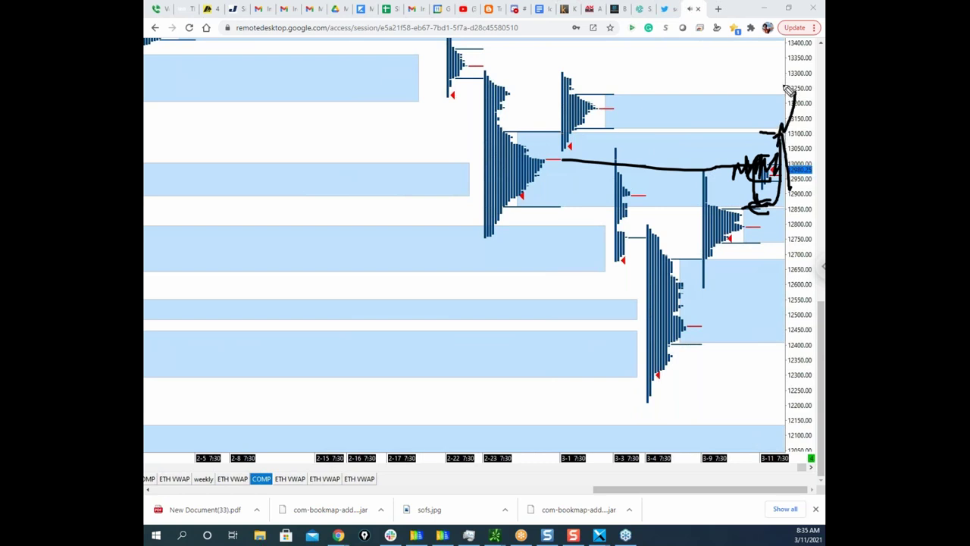
{"action": "key", "text": "Escape"}
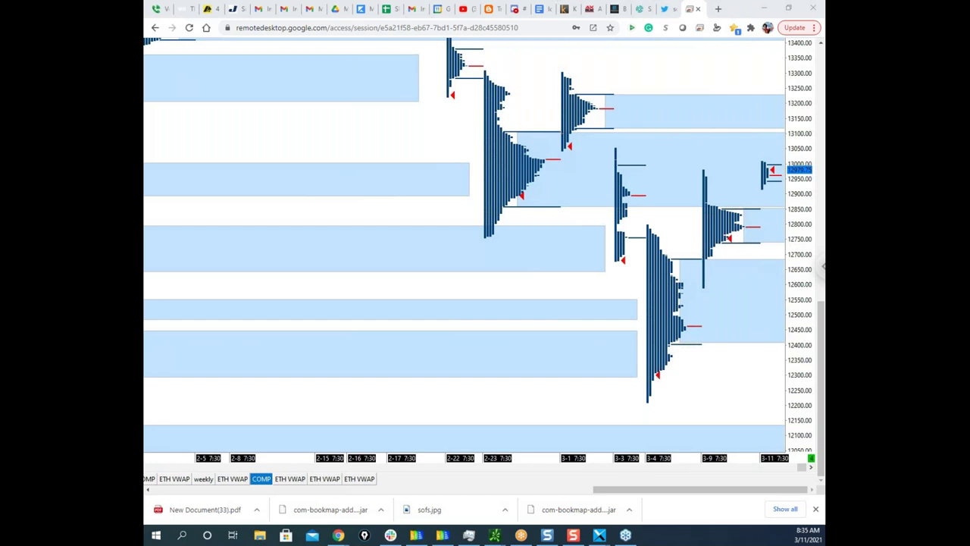
{"action": "key", "text": "ctrl+z"}
{"action": "key", "text": "Escape"}
Step: Trace the 2-23 profile's upper, lower and control levels in black with an upward path from the 3-11 profile, and clear the markings
{"action": "left_click_drag", "start_coordinate": [554, 131], "coordinate": [680, 130]}
{"action": "left_click_drag", "start_coordinate": [573, 212], "coordinate": [749, 211]}
{"action": "left_click_drag", "start_coordinate": [564, 165], "coordinate": [765, 171]}
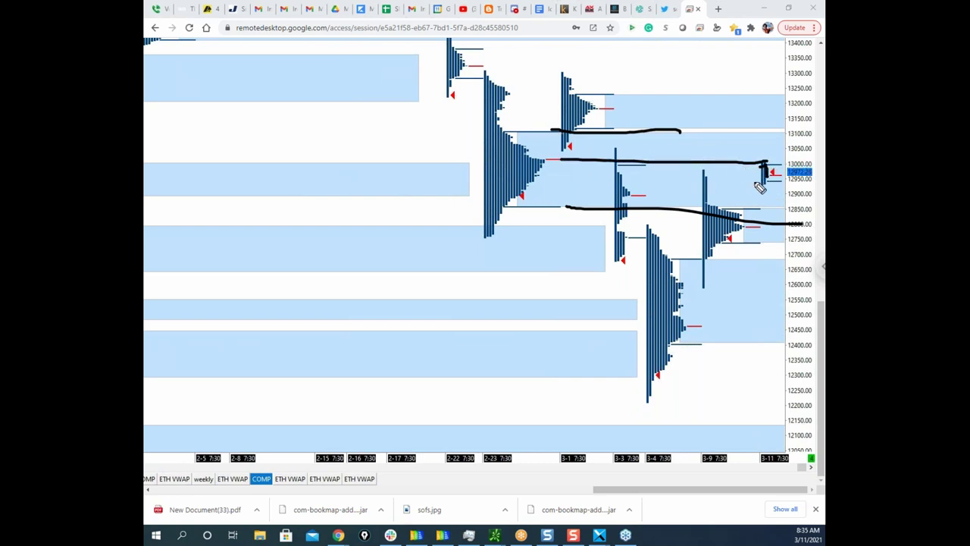
{"action": "mouse_move", "coordinate": [759, 180]}
{"action": "left_mouse_down"}
{"action": "mouse_move", "coordinate": [770, 164]}
{"action": "mouse_move", "coordinate": [799, 171]}
{"action": "mouse_move", "coordinate": [776, 137]}
{"action": "mouse_move", "coordinate": [783, 132]}
{"action": "mouse_move", "coordinate": [770, 138]}
{"action": "left_mouse_up"}
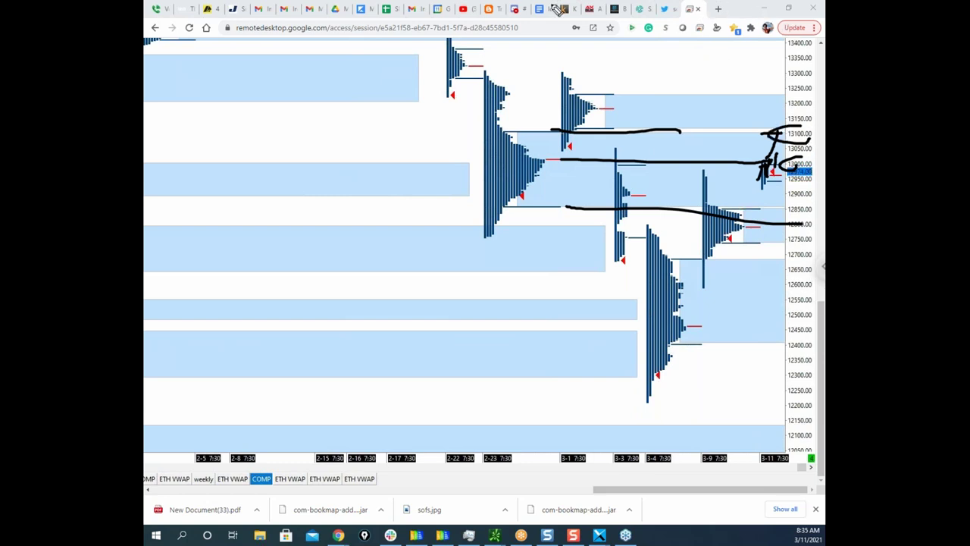
{"action": "key", "text": "Escape"}
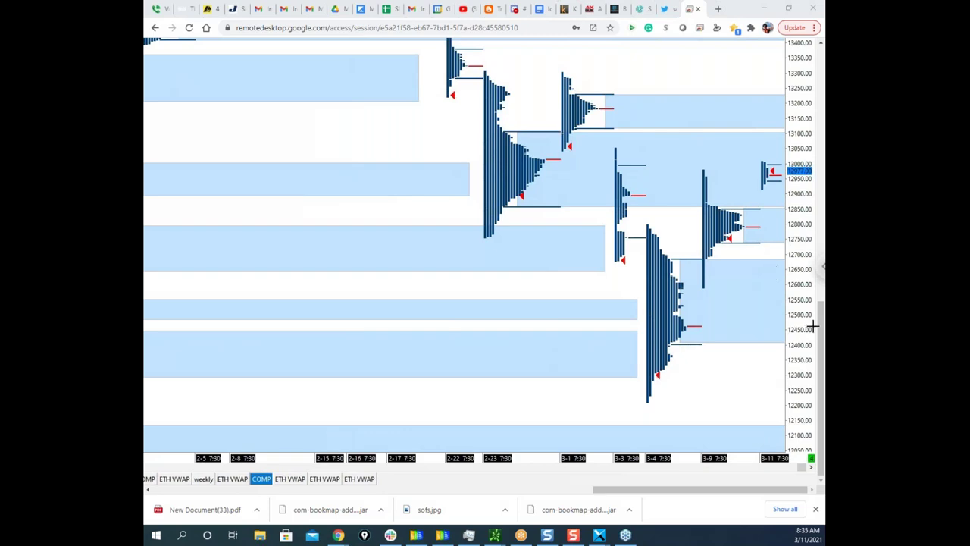
Step: Restore the NQ TPO chart to its tiled layout, minimize Chrome, and return to the Bookmap heatmaps at a wider range
{"action": "left_click_drag", "start_coordinate": [821, 327], "coordinate": [821, 267]}
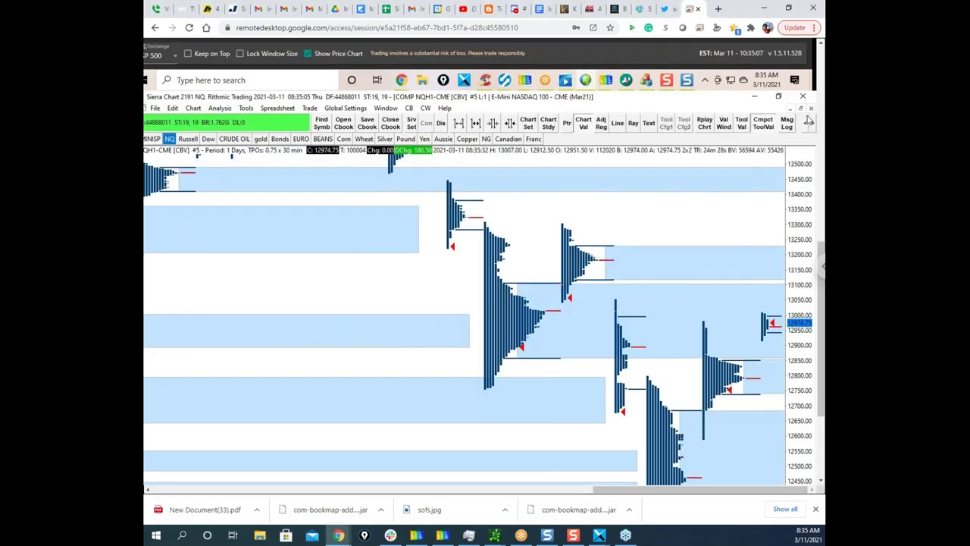
{"action": "left_click", "coordinate": [800, 110]}
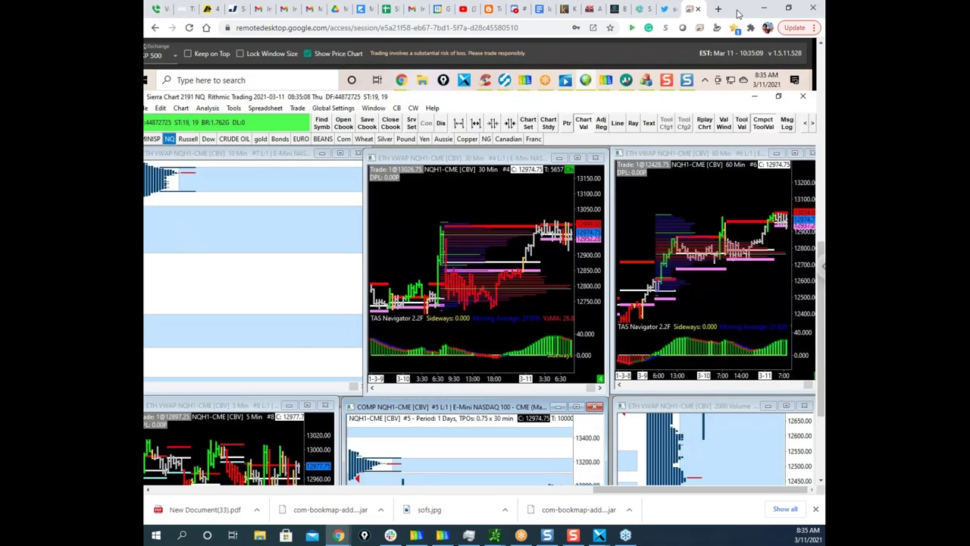
{"action": "left_click", "coordinate": [763, 7]}
{"action": "left_click_drag", "start_coordinate": [621, 8], "coordinate": [146, 152]}
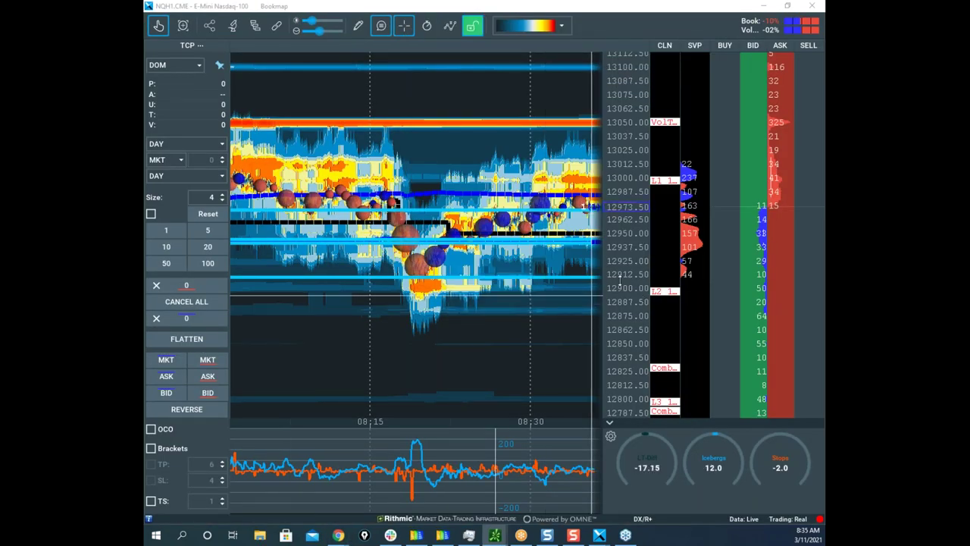
{"action": "left_click_drag", "start_coordinate": [525, 245], "coordinate": [360, 266]}
{"action": "scroll", "coordinate": [359, 266], "scroll_direction": "down", "scroll_amount": 2}
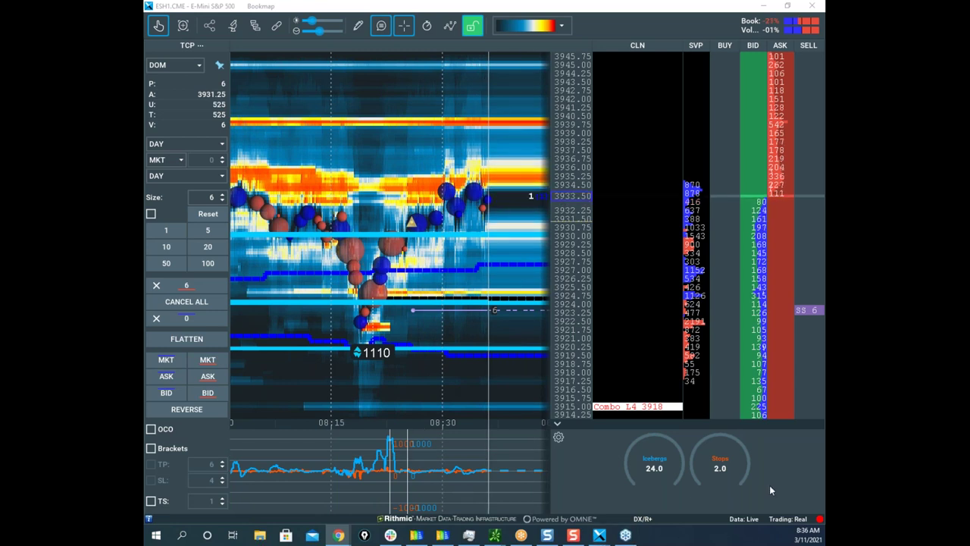
Step: Bring in the gold futures heatmap, examine its order flow around 07:45 to 08:30 at wider ranges, and move it away again
{"action": "mouse_move", "coordinate": [598, 535]}
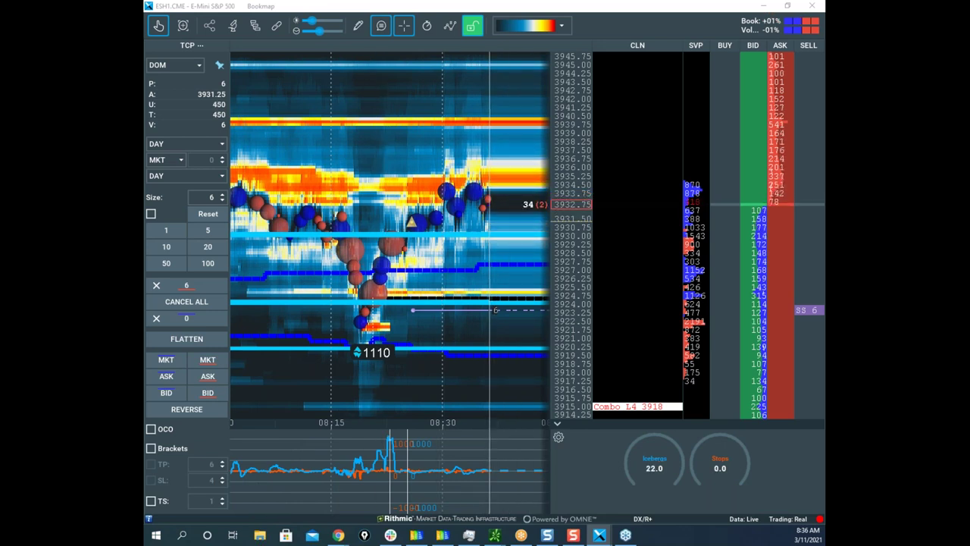
{"action": "left_click_drag", "start_coordinate": [15, 125], "coordinate": [617, 1]}
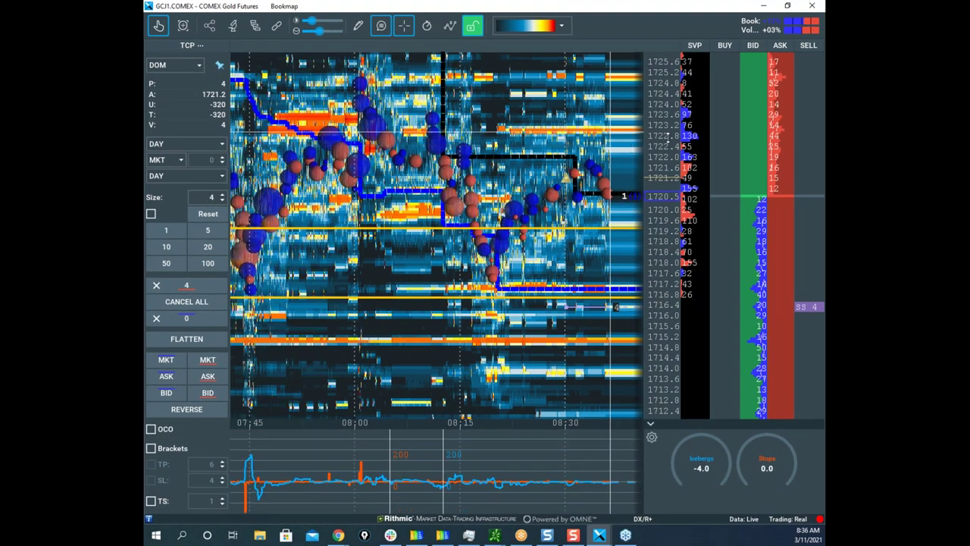
{"action": "scroll", "coordinate": [606, 133], "scroll_direction": "down", "scroll_amount": 3}
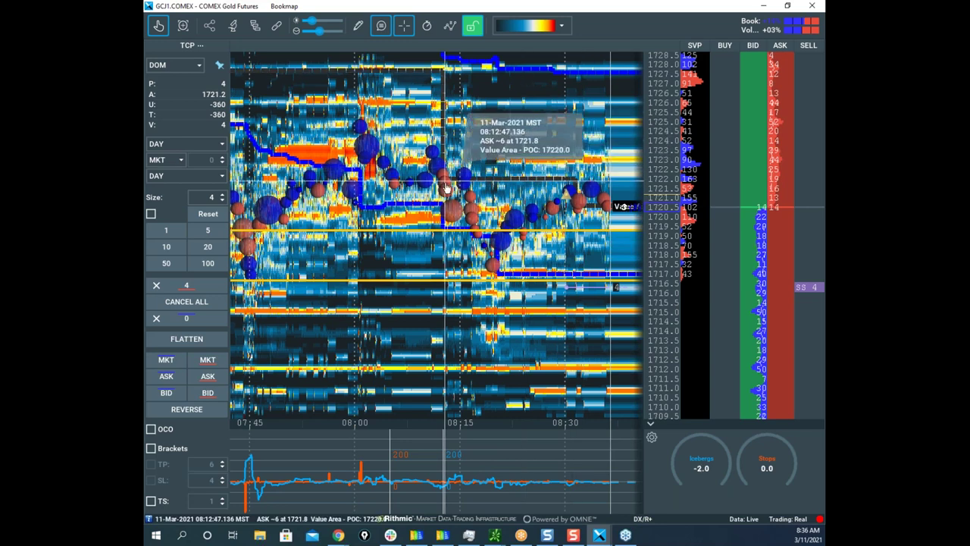
{"action": "scroll", "coordinate": [445, 195], "scroll_direction": "down", "scroll_amount": 2}
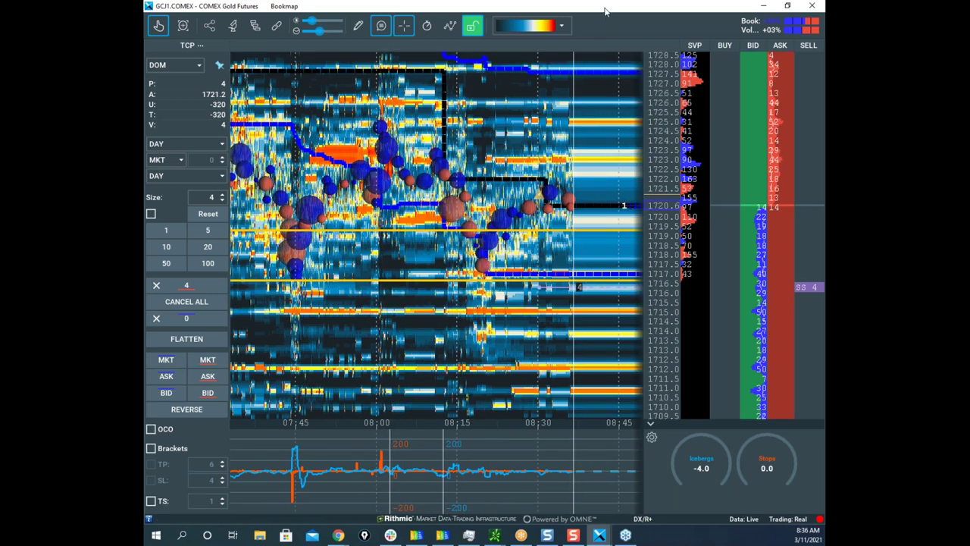
{"action": "left_click_drag", "start_coordinate": [604, 11], "coordinate": [7, 1]}
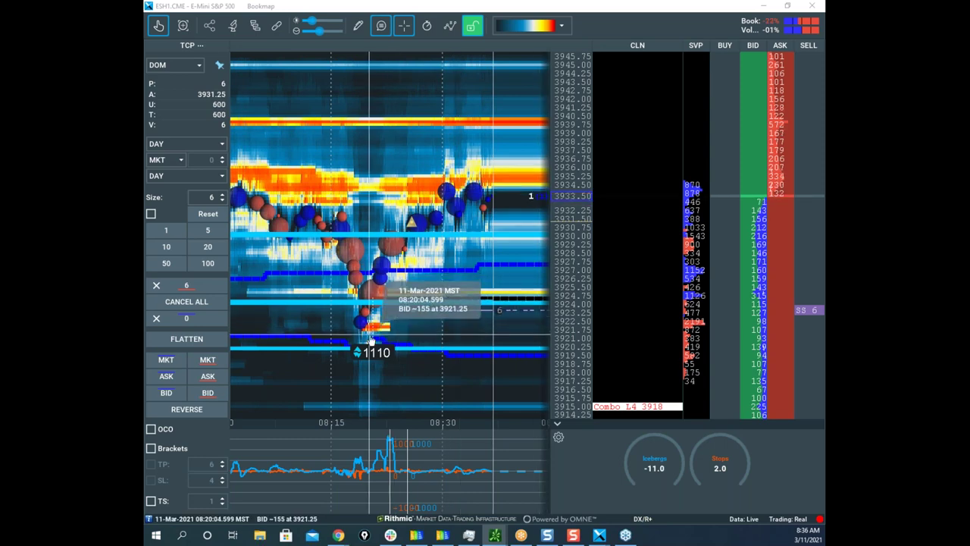
Step: Mark the two 555 iceberg executions near 08:20 and the matching rise in the E-Mini S&P 500 indicator pane in yellow, and clear the markings
{"action": "scroll", "coordinate": [437, 373], "scroll_direction": "up", "scroll_amount": 5}
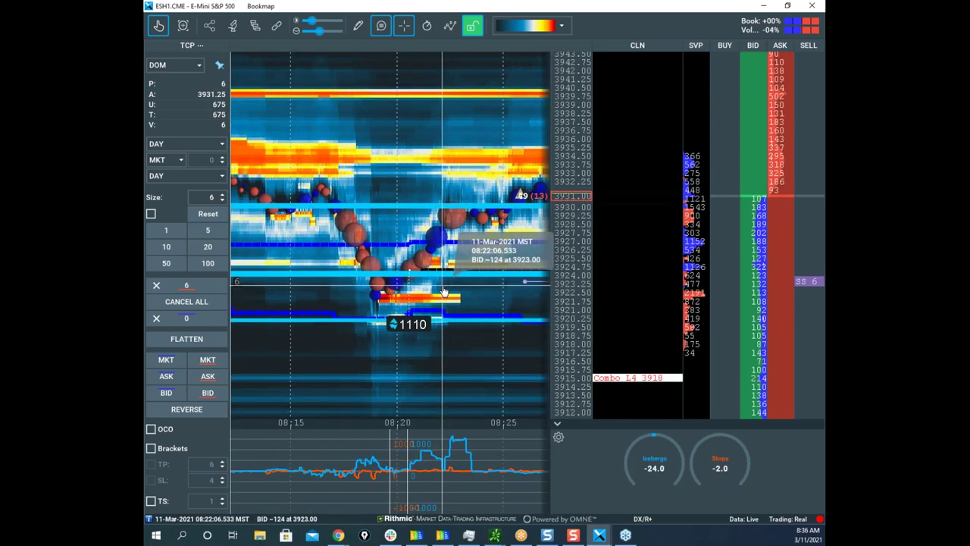
{"action": "scroll", "coordinate": [444, 292], "scroll_direction": "up", "scroll_amount": 3}
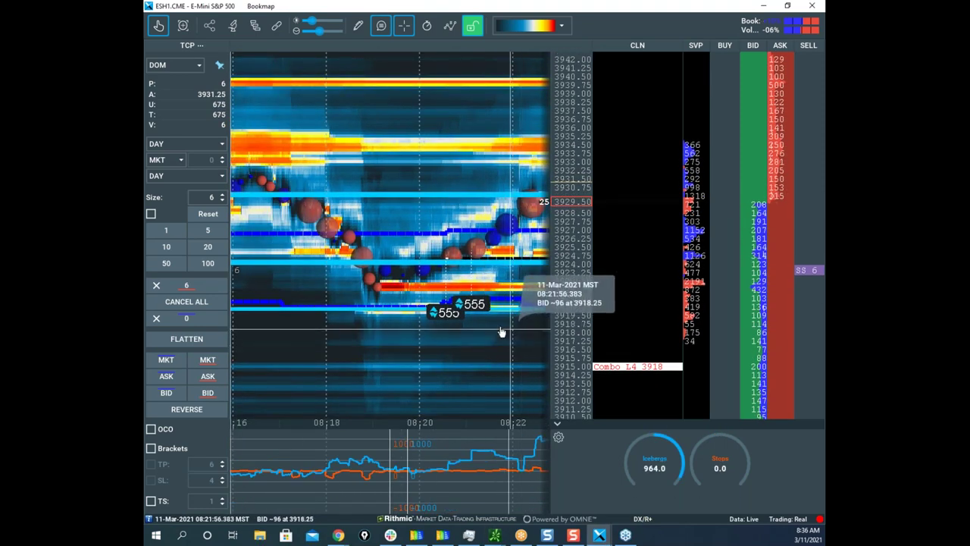
{"action": "left_click_drag", "start_coordinate": [532, 244], "coordinate": [492, 260]}
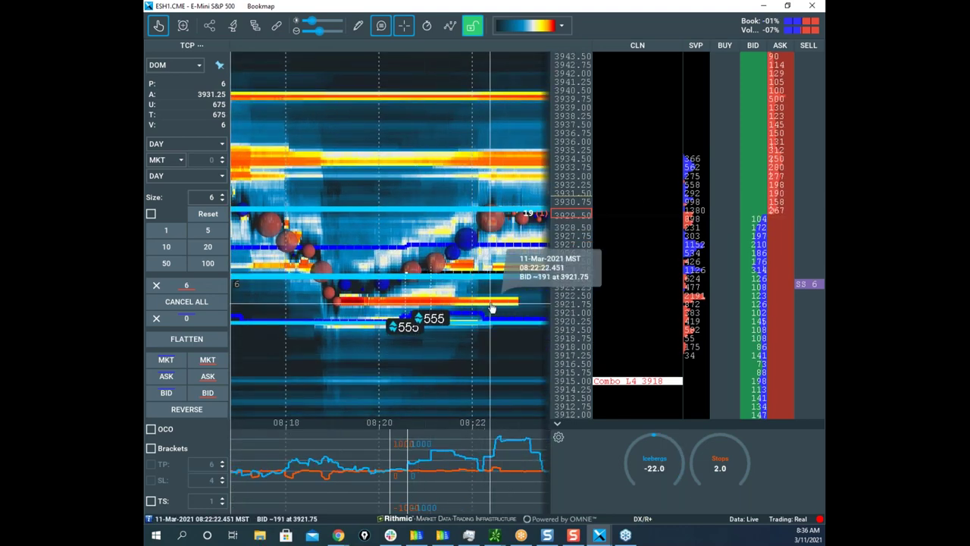
{"action": "scroll", "coordinate": [491, 308], "scroll_direction": "up", "scroll_amount": 2}
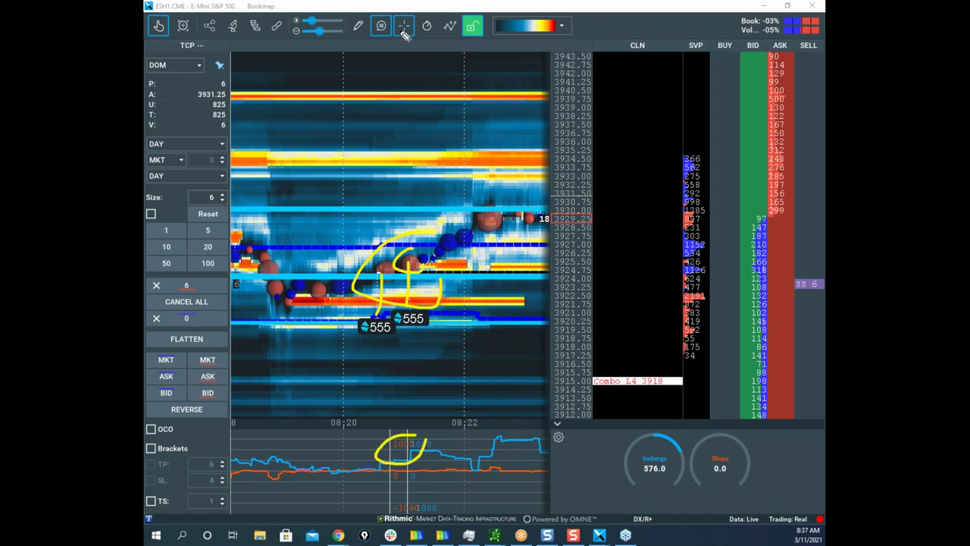
{"action": "key", "text": "Escape"}
Step: Examine the E-Mini S&P 500 order flow and iceberg executions around the 08:15 to 08:30 drop and rebound at wider and closer ranges
{"action": "scroll", "coordinate": [485, 196], "scroll_direction": "down", "scroll_amount": 2}
{"action": "left_click_drag", "start_coordinate": [501, 176], "coordinate": [384, 181]}
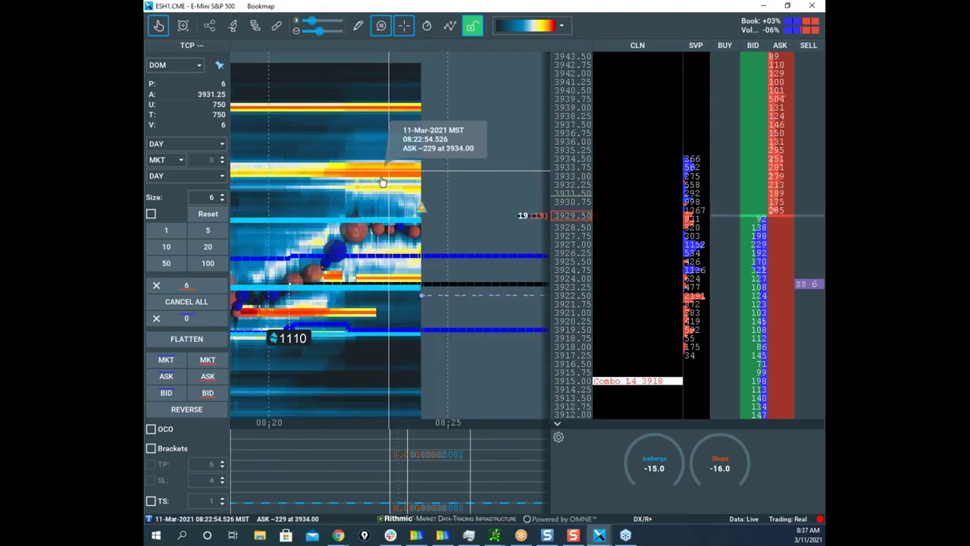
{"action": "scroll", "coordinate": [451, 206], "scroll_direction": "down", "scroll_amount": 1}
{"action": "scroll", "coordinate": [453, 206], "scroll_direction": "down", "scroll_amount": 5}
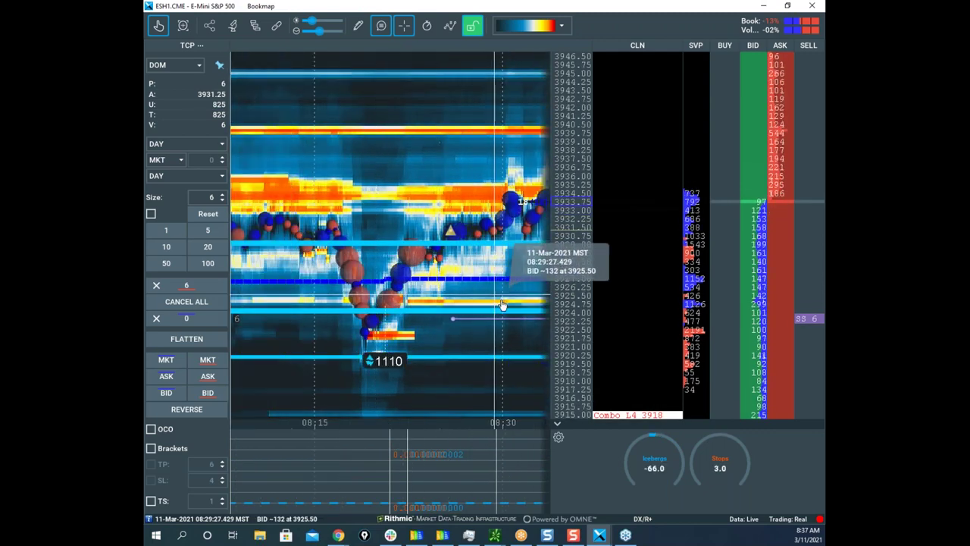
{"action": "scroll", "coordinate": [437, 302], "scroll_direction": "up", "scroll_amount": 8}
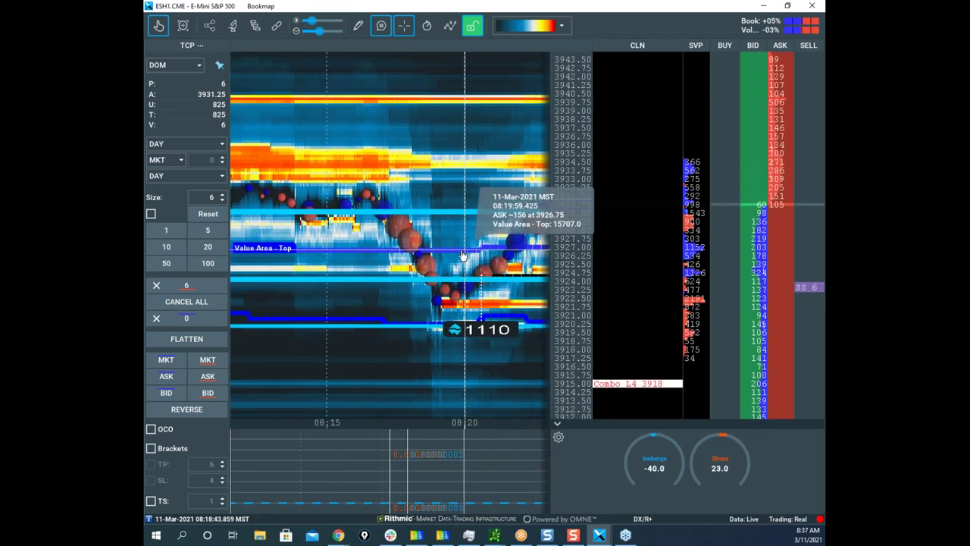
{"action": "scroll", "coordinate": [463, 256], "scroll_direction": "up", "scroll_amount": 3}
{"action": "left_click_drag", "start_coordinate": [460, 251], "coordinate": [307, 220]}
{"action": "left_click_drag", "start_coordinate": [489, 232], "coordinate": [326, 266]}
{"action": "scroll", "coordinate": [486, 252], "scroll_direction": "down", "scroll_amount": 4}
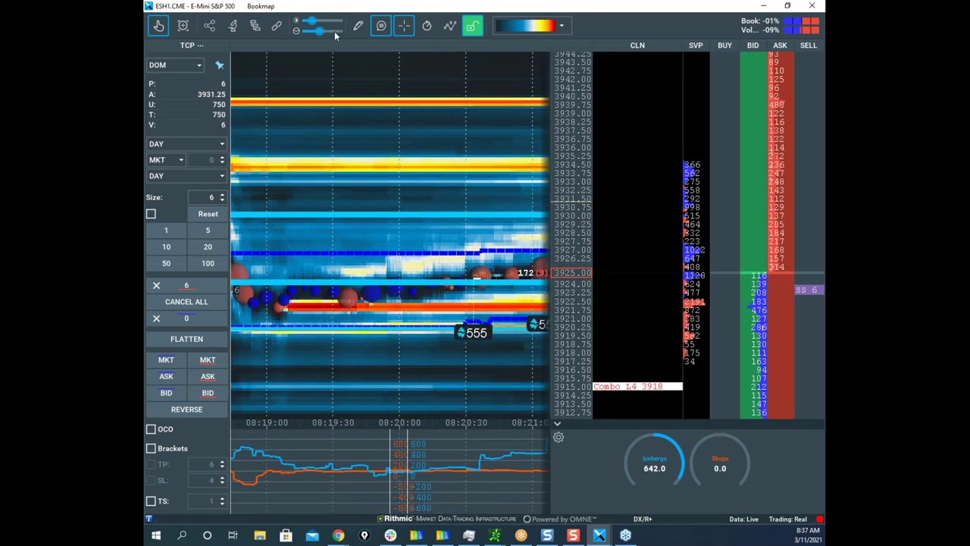
Step: Review the Icebergs On-Chart add-on's visual settings and size threshold for ESH1, and close the add-on configuration
{"action": "left_click", "coordinate": [270, 26]}
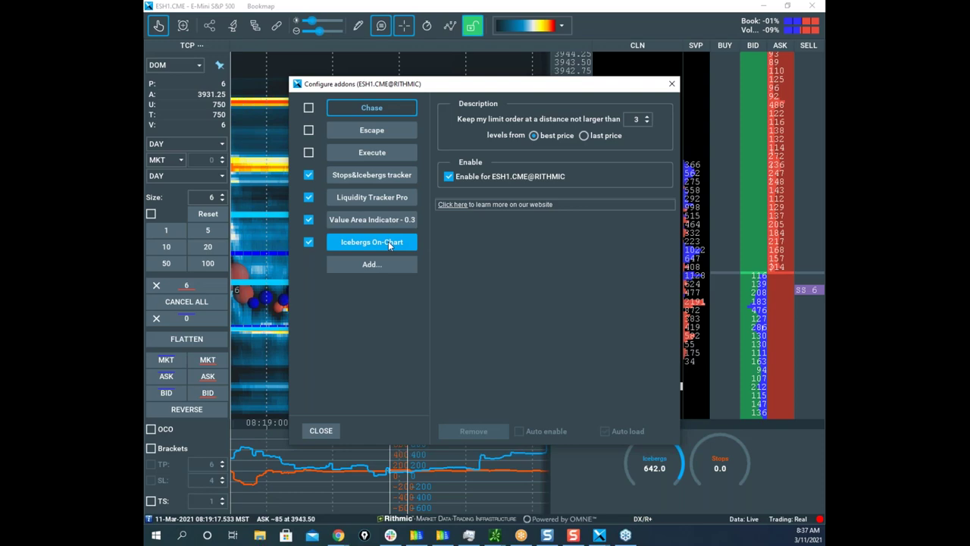
{"action": "left_click", "coordinate": [390, 245]}
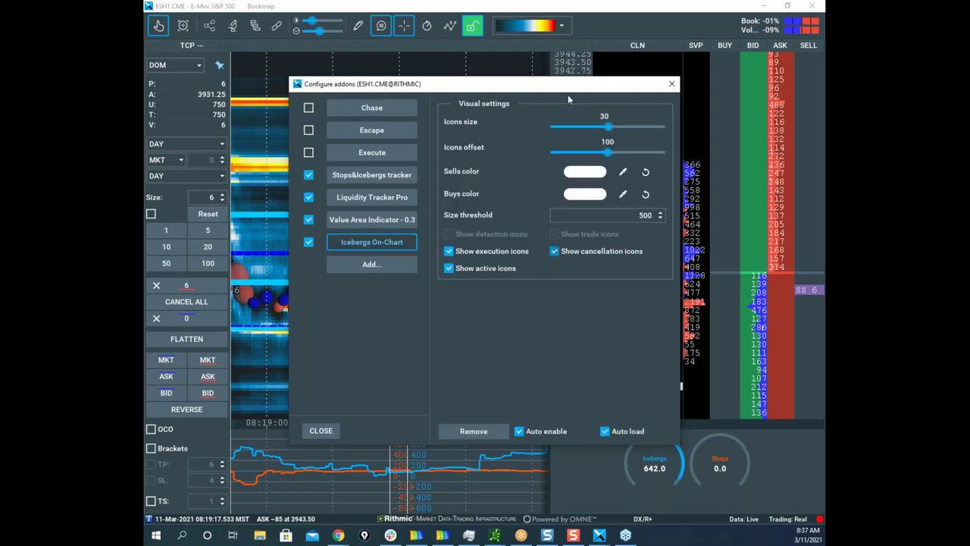
{"action": "left_click_drag", "start_coordinate": [568, 95], "coordinate": [515, 169]}
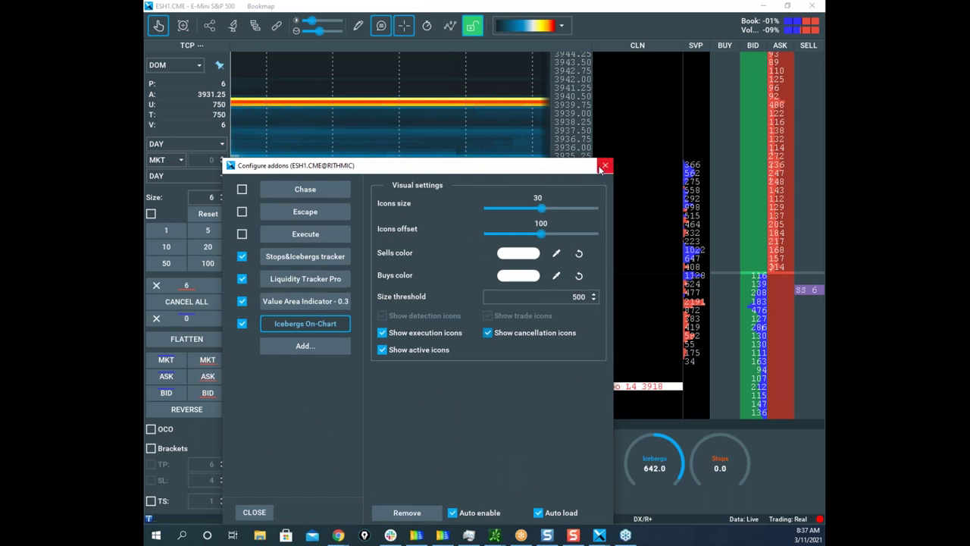
{"action": "left_click", "coordinate": [253, 513]}
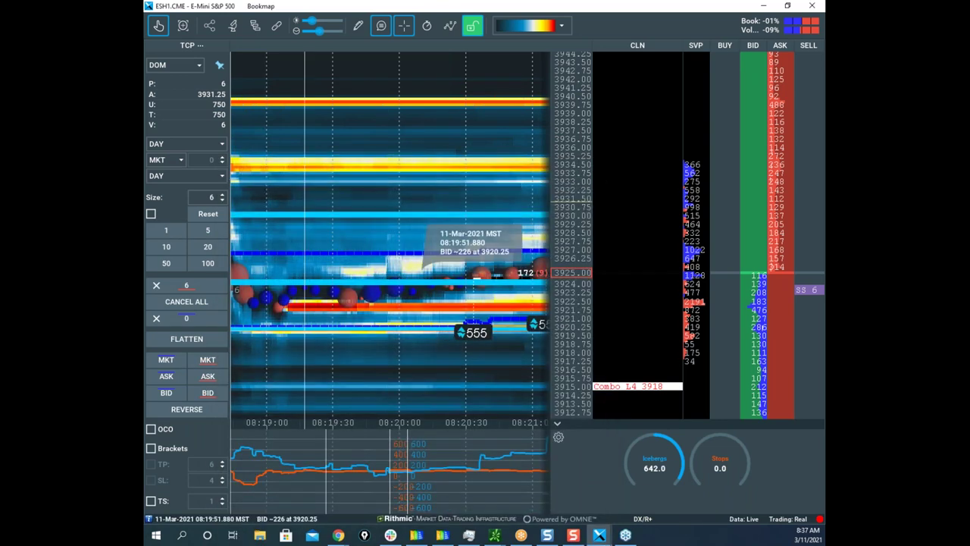
Step: Inspect the 08:20 iceberg executions down to a seconds-level time range to separate the grouped sizes around 08:20:36
{"action": "scroll", "coordinate": [454, 287], "scroll_direction": "down", "scroll_amount": 5}
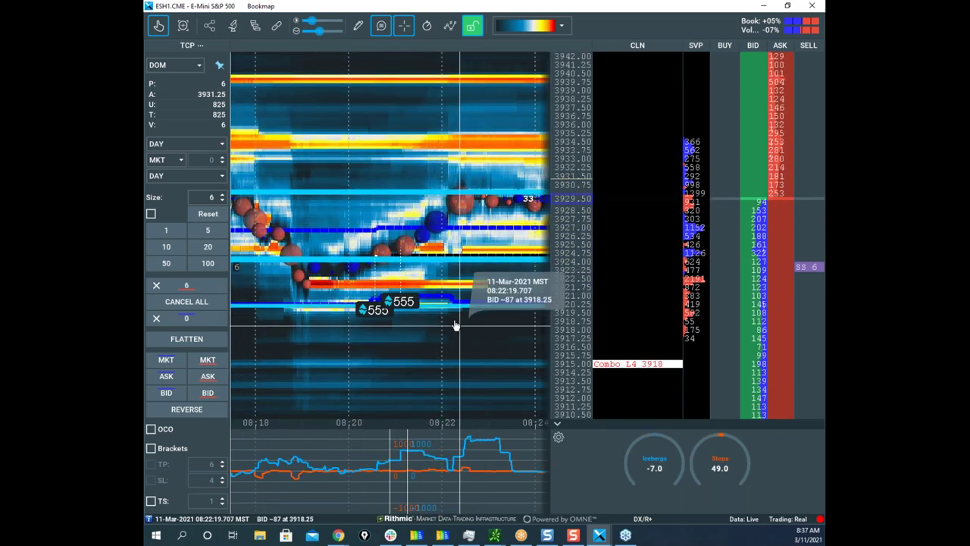
{"action": "scroll", "coordinate": [371, 313], "scroll_direction": "up", "scroll_amount": 5}
{"action": "scroll", "coordinate": [362, 313], "scroll_direction": "up", "scroll_amount": 5}
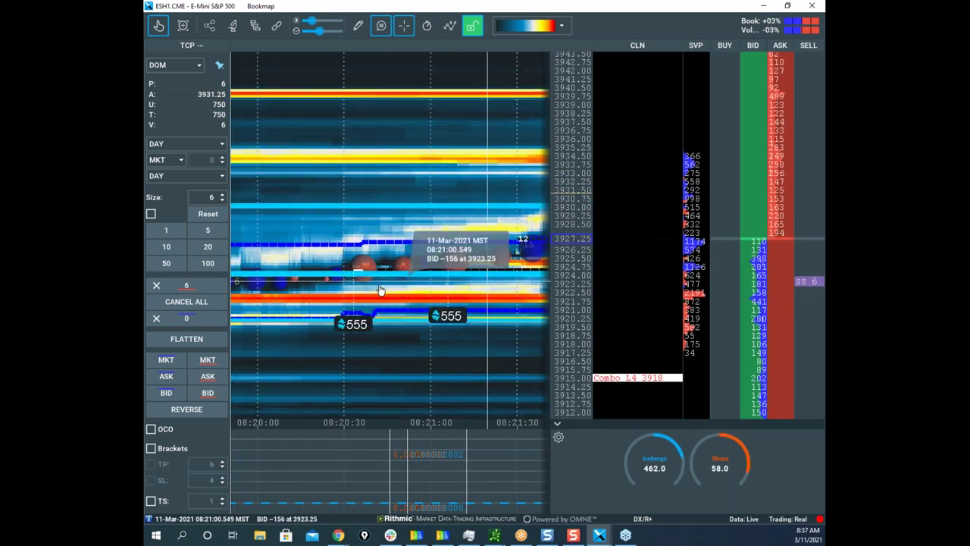
{"action": "scroll", "coordinate": [478, 271], "scroll_direction": "up", "scroll_amount": 4}
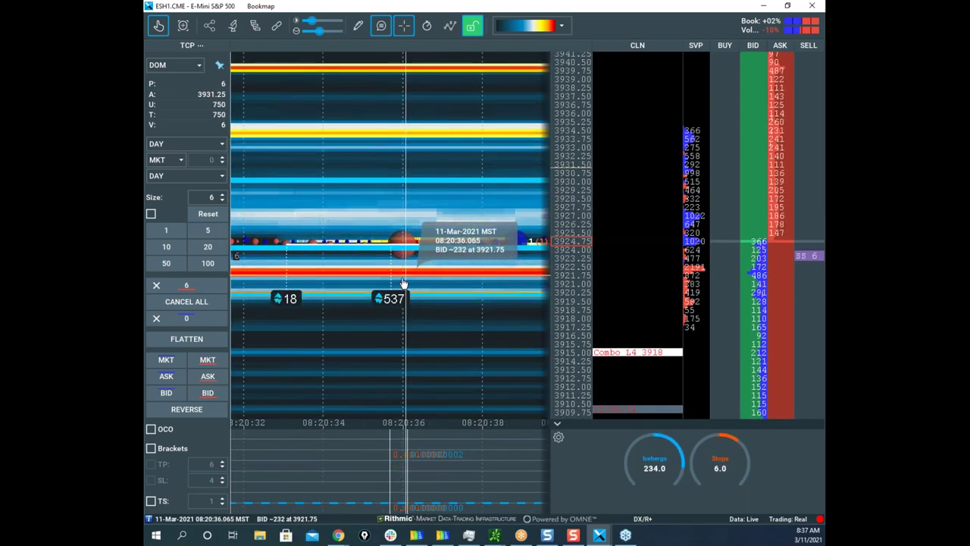
Step: Return the E-Mini S&P 500 heatmap from the seconds-level 08:20 executions to the live price after 08:30
{"action": "scroll", "coordinate": [473, 339], "scroll_direction": "down", "scroll_amount": 5}
{"action": "scroll", "coordinate": [471, 337], "scroll_direction": "down", "scroll_amount": 5}
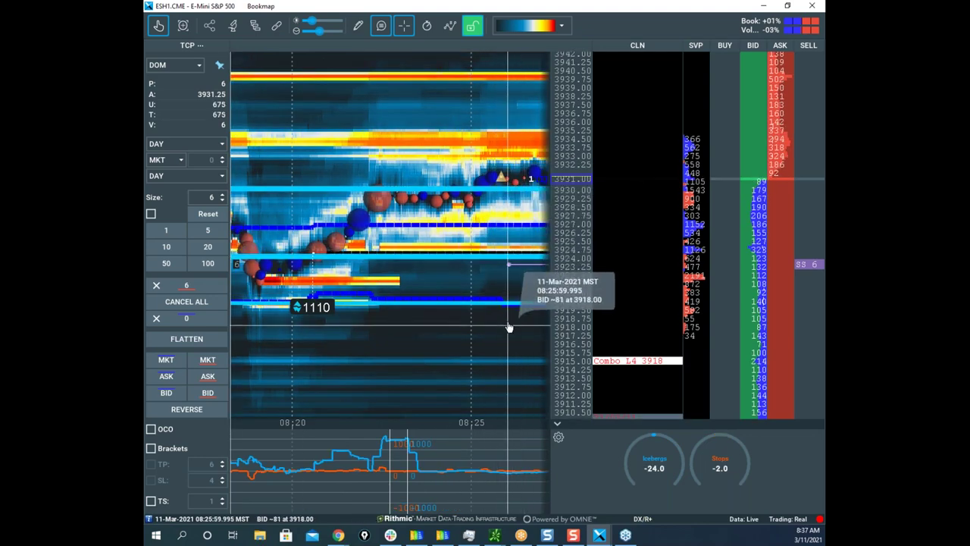
{"action": "scroll", "coordinate": [488, 309], "scroll_direction": "down", "scroll_amount": 2}
{"action": "left_click_drag", "start_coordinate": [501, 306], "coordinate": [361, 375]}
{"action": "scroll", "coordinate": [426, 354], "scroll_direction": "down", "scroll_amount": 4}
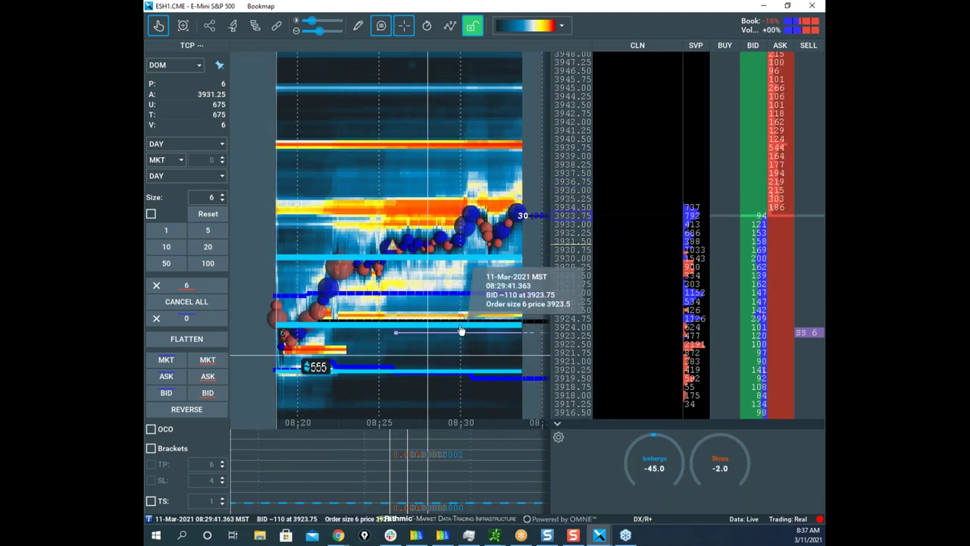
{"action": "left_click_drag", "start_coordinate": [479, 326], "coordinate": [337, 319]}
{"action": "scroll", "coordinate": [337, 318], "scroll_direction": "down", "scroll_amount": 2}
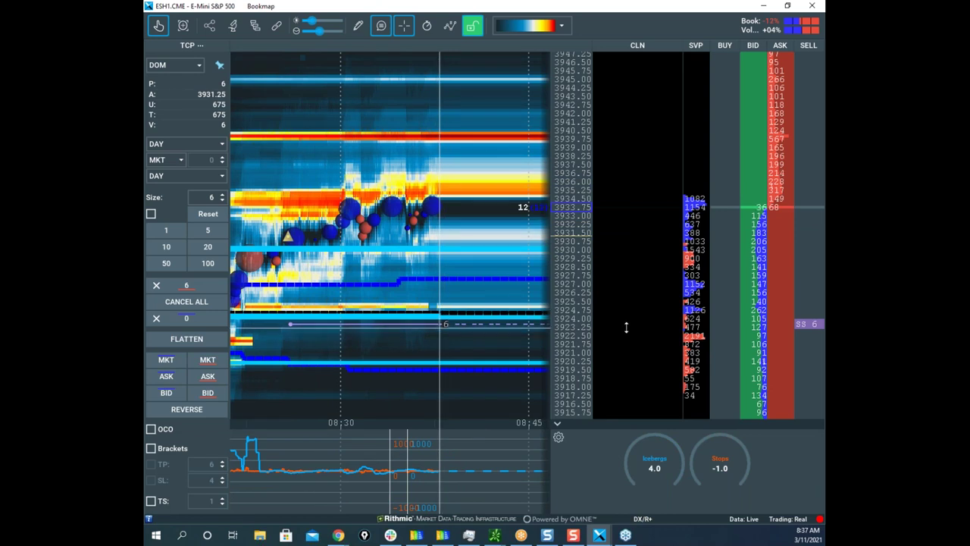
{"action": "scroll", "coordinate": [476, 318], "scroll_direction": "down", "scroll_amount": 2}
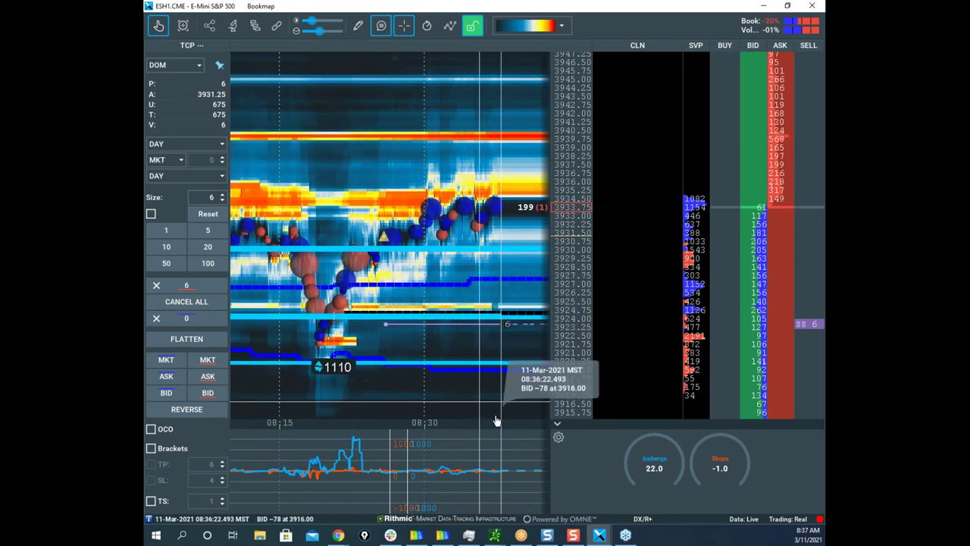
{"action": "scroll", "coordinate": [457, 348], "scroll_direction": "down", "scroll_amount": 1}
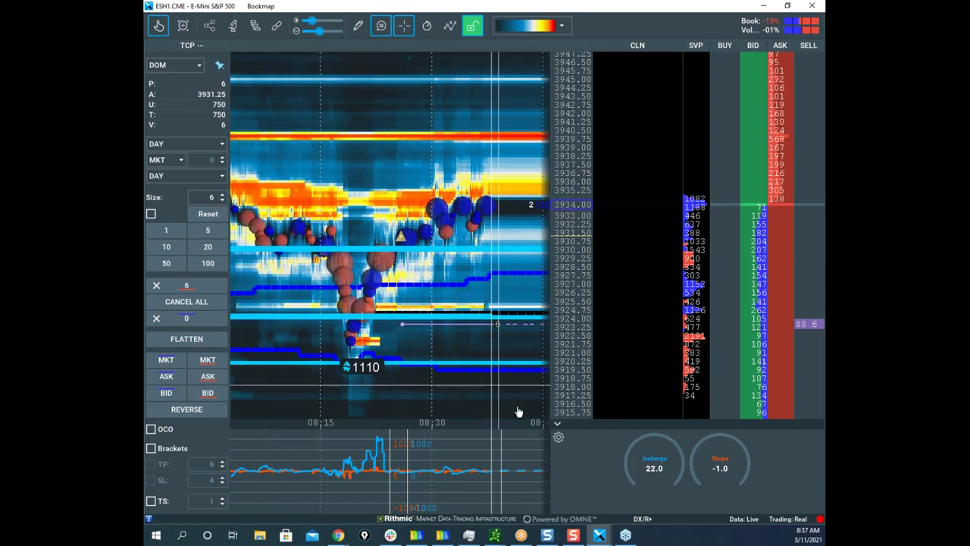
Step: Examine the 08:20 iceberg executions and the following rebound at wider and closer time ranges
{"action": "scroll", "coordinate": [371, 364], "scroll_direction": "up", "scroll_amount": 1}
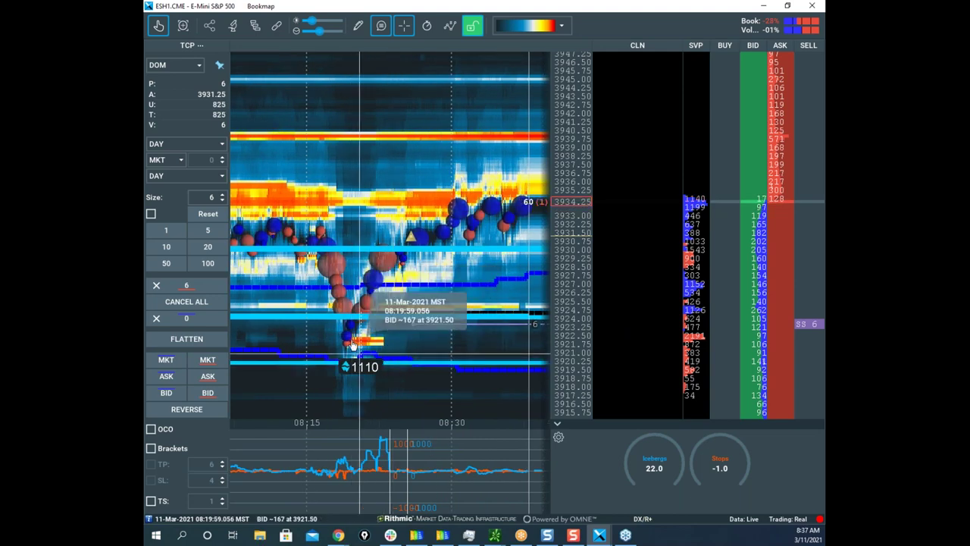
{"action": "scroll", "coordinate": [362, 343], "scroll_direction": "up", "scroll_amount": 2}
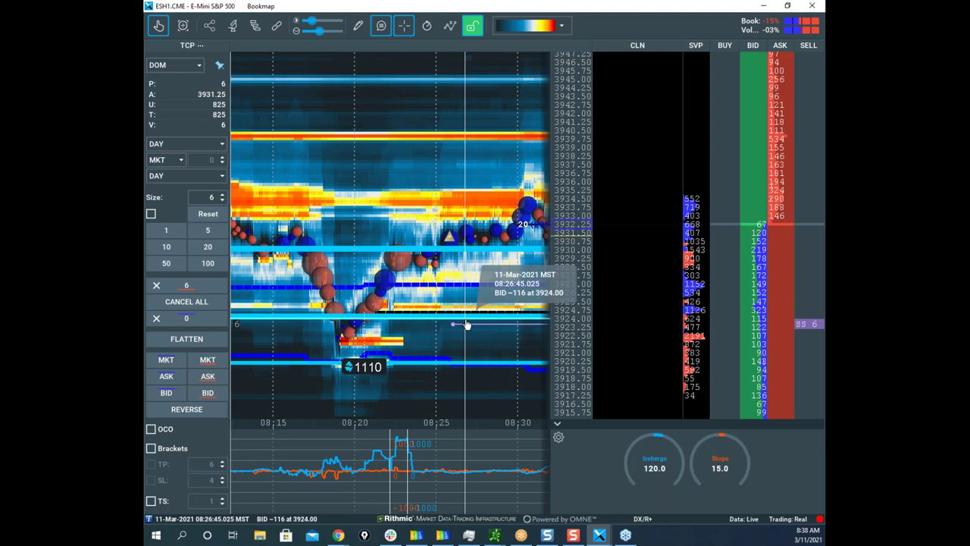
{"action": "left_click_drag", "start_coordinate": [444, 157], "coordinate": [410, 163]}
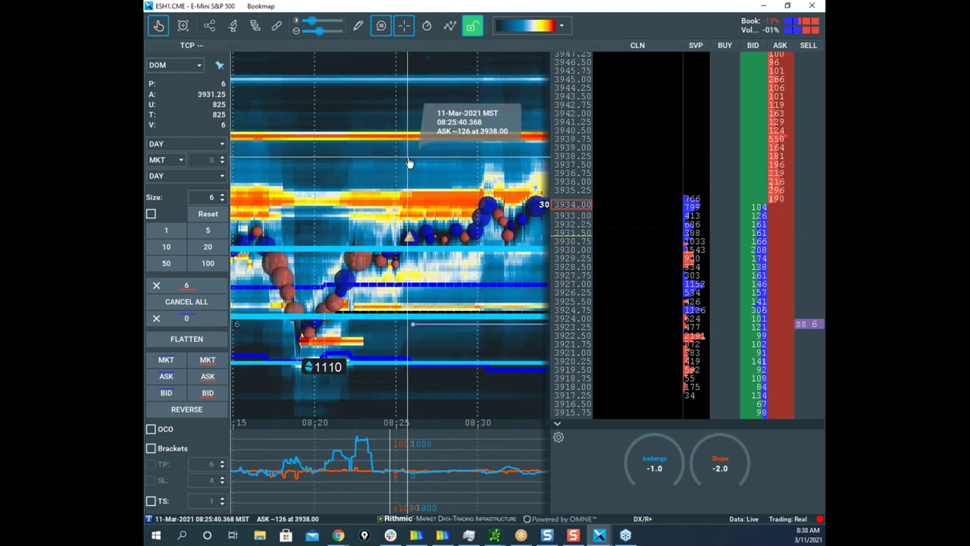
{"action": "scroll", "coordinate": [409, 163], "scroll_direction": "down", "scroll_amount": 2}
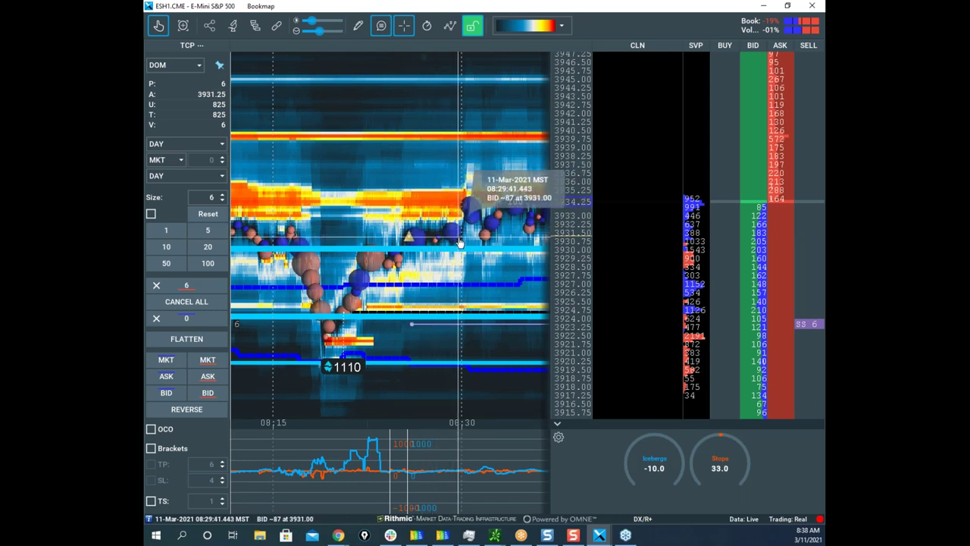
{"action": "scroll", "coordinate": [459, 243], "scroll_direction": "down", "scroll_amount": 2}
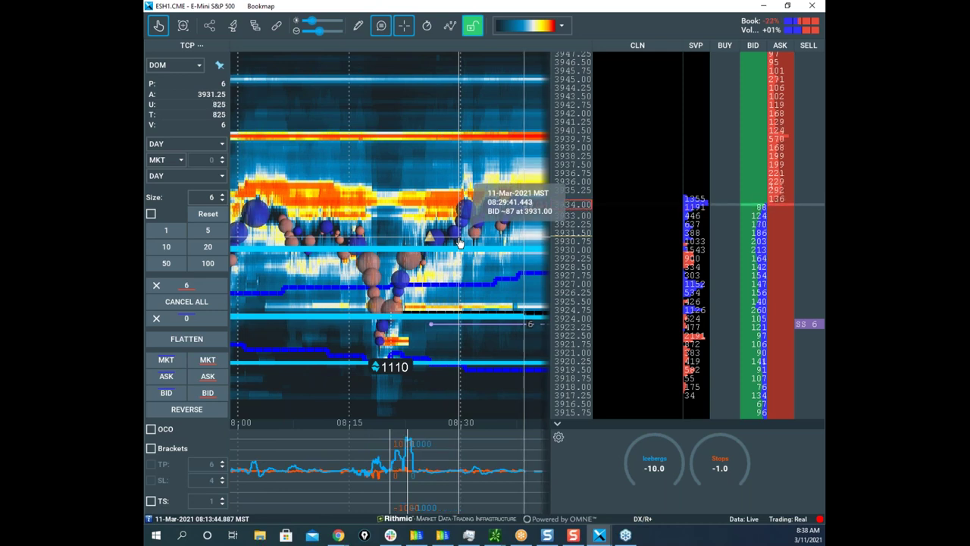
{"action": "scroll", "coordinate": [385, 329], "scroll_direction": "up", "scroll_amount": 3}
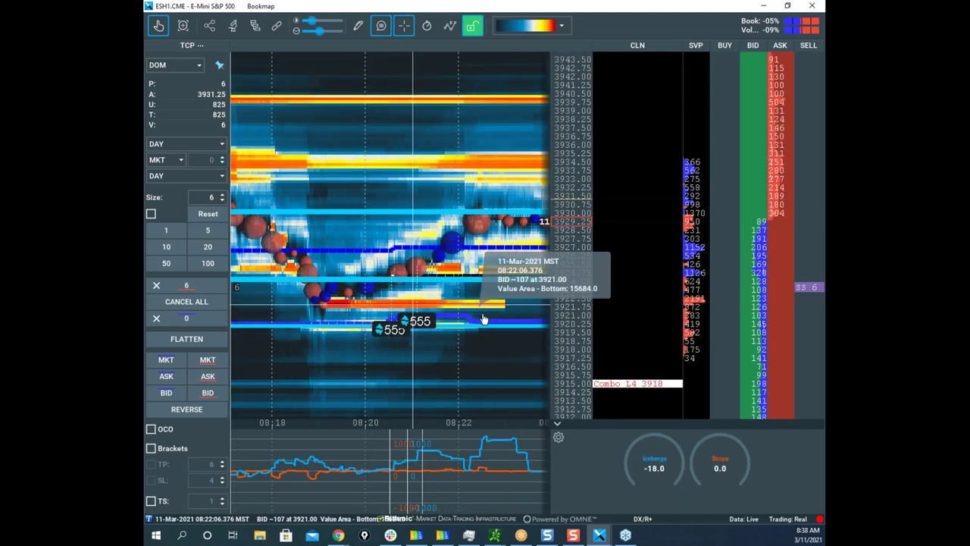
{"action": "scroll", "coordinate": [375, 312], "scroll_direction": "up", "scroll_amount": 2}
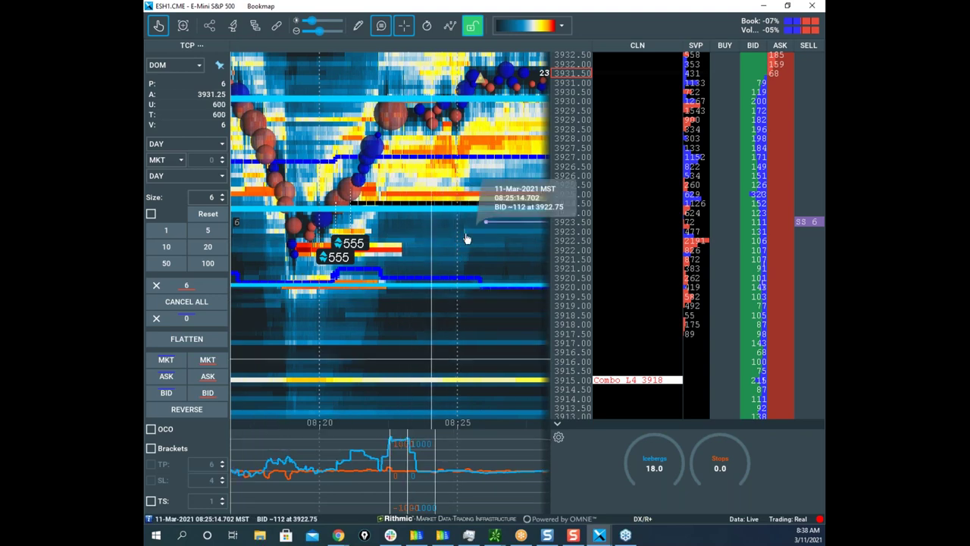
Step: Review the rise from the two 555 iceberg executions up to the live price over the 08:15 to 08:45 range
{"action": "scroll", "coordinate": [464, 233], "scroll_direction": "down", "scroll_amount": 3}
{"action": "left_click_drag", "start_coordinate": [478, 184], "coordinate": [427, 270]}
{"action": "scroll", "coordinate": [492, 238], "scroll_direction": "down", "scroll_amount": 2}
{"action": "left_click_drag", "start_coordinate": [523, 157], "coordinate": [443, 223]}
{"action": "scroll", "coordinate": [569, 182], "scroll_direction": "down", "scroll_amount": 1}
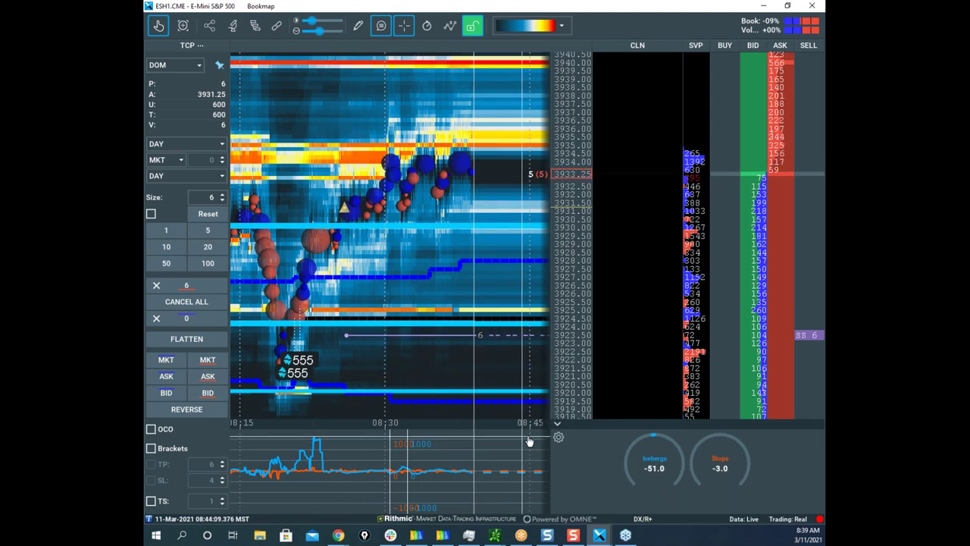
{"action": "left_click_drag", "start_coordinate": [574, 192], "coordinate": [564, 234]}
{"action": "scroll", "coordinate": [447, 243], "scroll_direction": "down", "scroll_amount": 2}
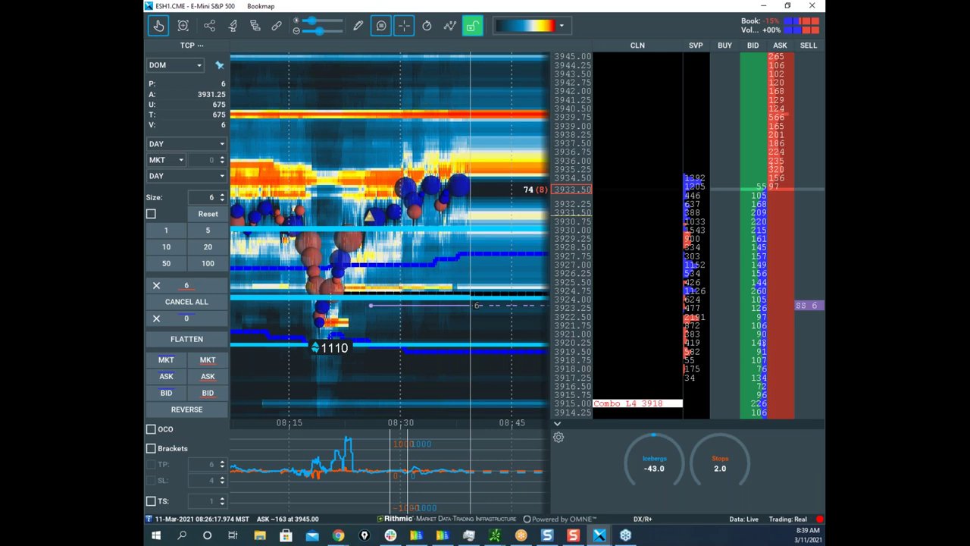
Step: Switch to the thinkorswim /VX 2-minute chart, adjust its price view and place it over the order book beside the heatmap
{"action": "key", "text": "alt+Tab"}
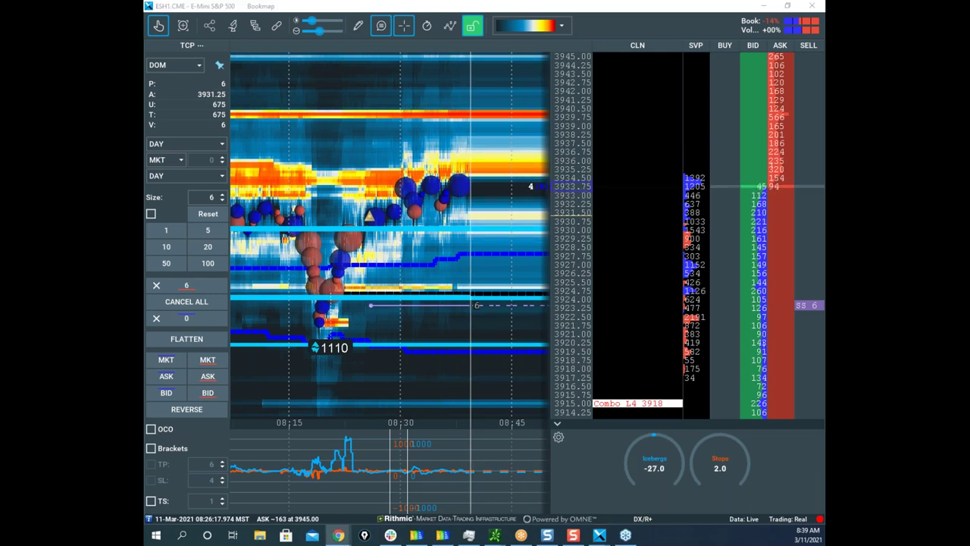
{"action": "left_click_drag", "start_coordinate": [477, 89], "coordinate": [698, 14]}
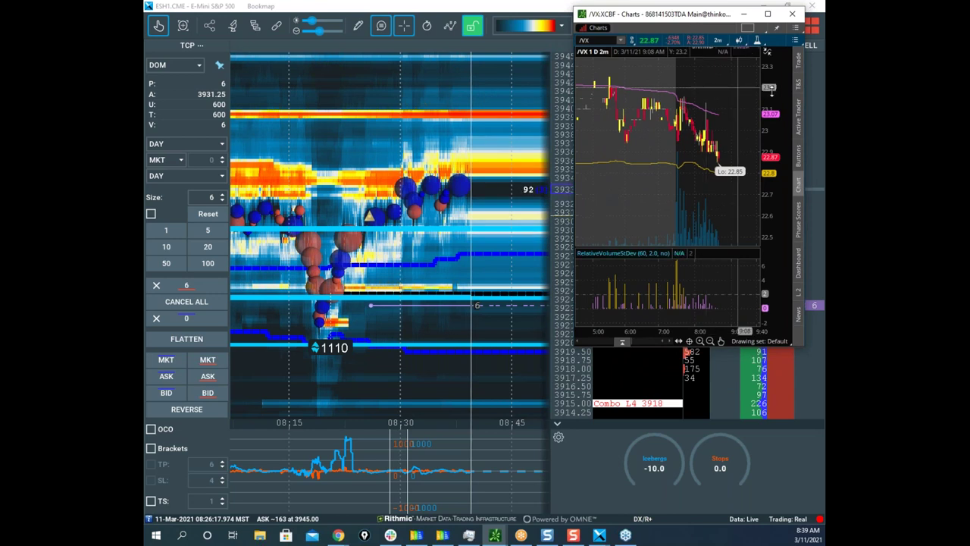
{"action": "left_click_drag", "start_coordinate": [771, 93], "coordinate": [683, 175]}
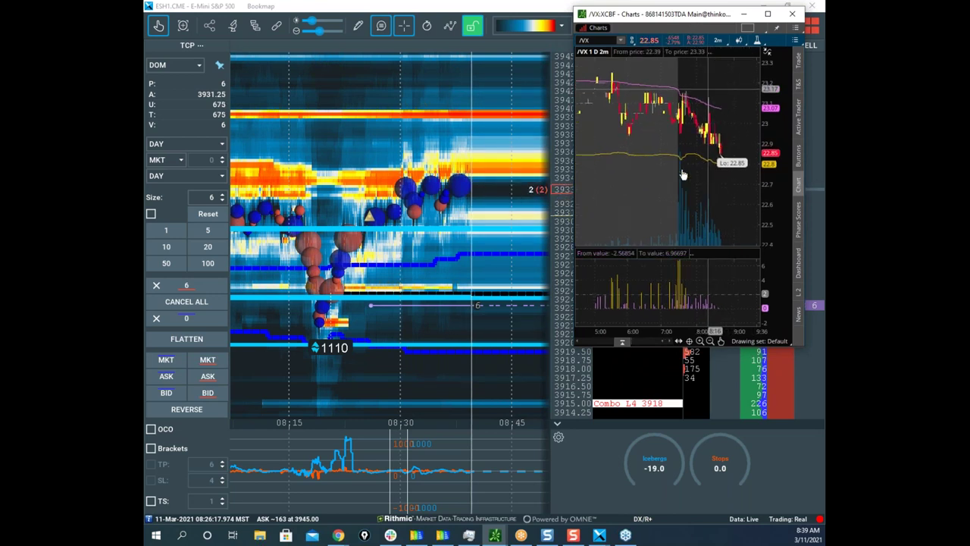
{"action": "left_click_drag", "start_coordinate": [680, 19], "coordinate": [703, 12]}
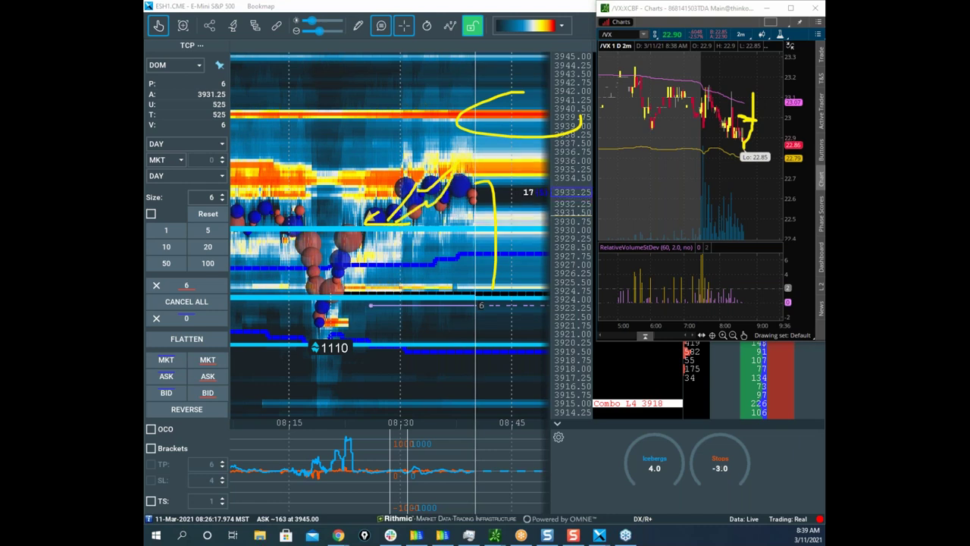
Step: Clear the yellow markings and widen the E-Mini S&P 500 heatmap's time and price ranges to include 08:00 and 3950
{"action": "key", "text": "Escape"}
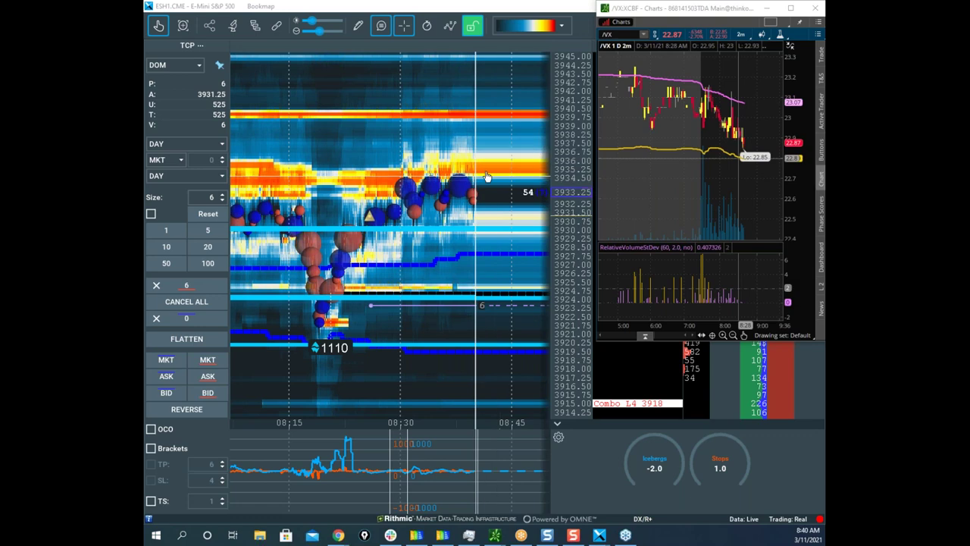
{"action": "scroll", "coordinate": [489, 213], "scroll_direction": "down", "scroll_amount": 2}
{"action": "scroll", "coordinate": [489, 212], "scroll_direction": "down", "scroll_amount": 2}
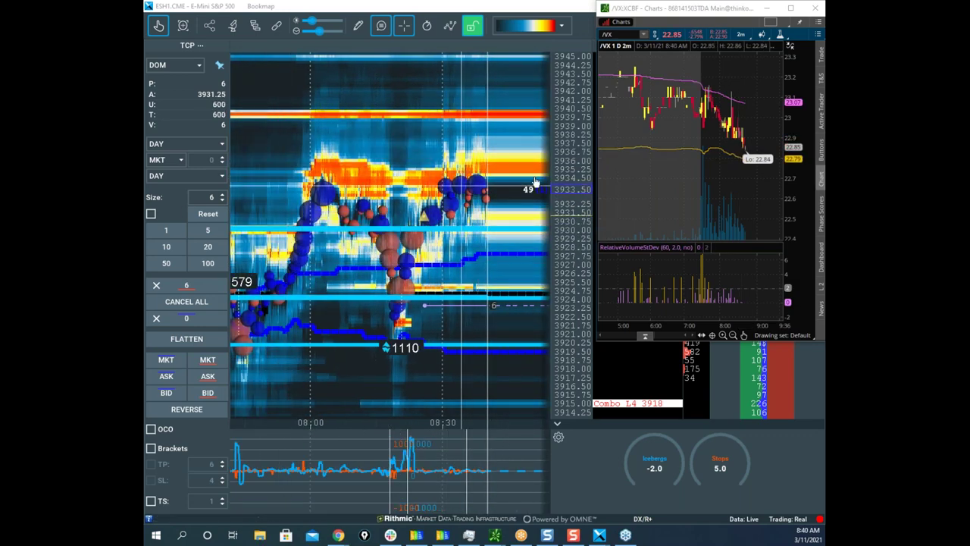
{"action": "left_click_drag", "start_coordinate": [563, 164], "coordinate": [556, 136]}
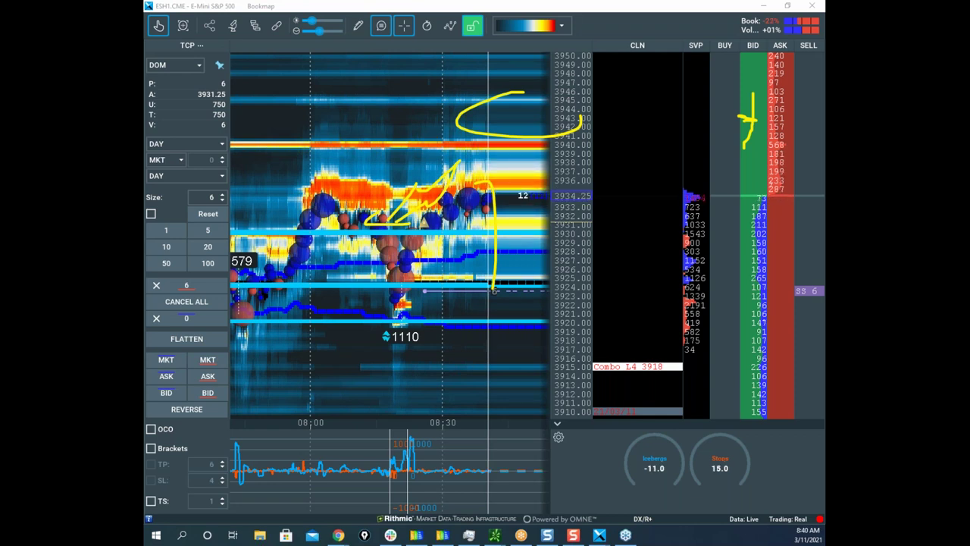
Step: Mark the 3940 liquidity band and its ask size in the order book in yellow, and clear the markings
{"action": "right_click", "coordinate": [360, 96]}
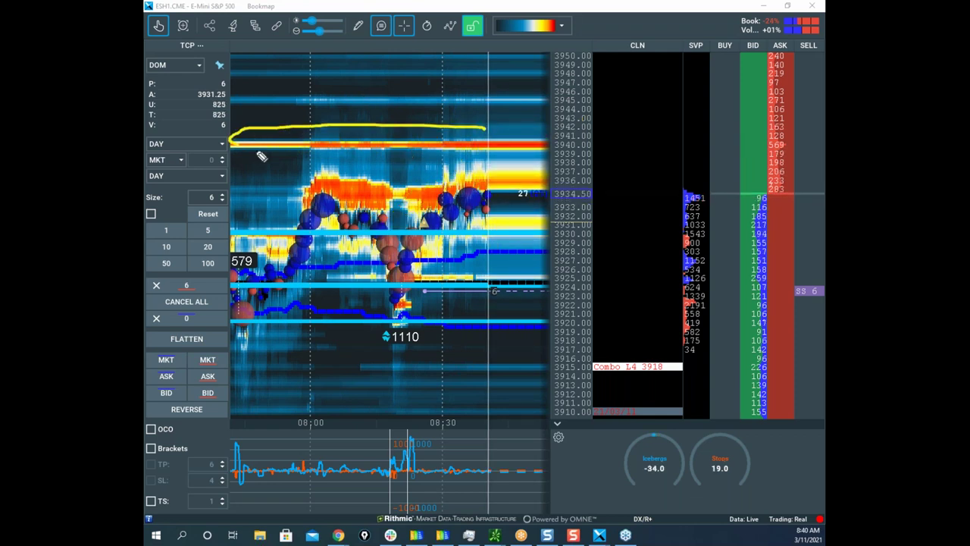
{"action": "mouse_move", "coordinate": [779, 140]}
{"action": "left_mouse_down"}
{"action": "mouse_move", "coordinate": [770, 141]}
{"action": "mouse_move", "coordinate": [784, 140]}
{"action": "left_mouse_up"}
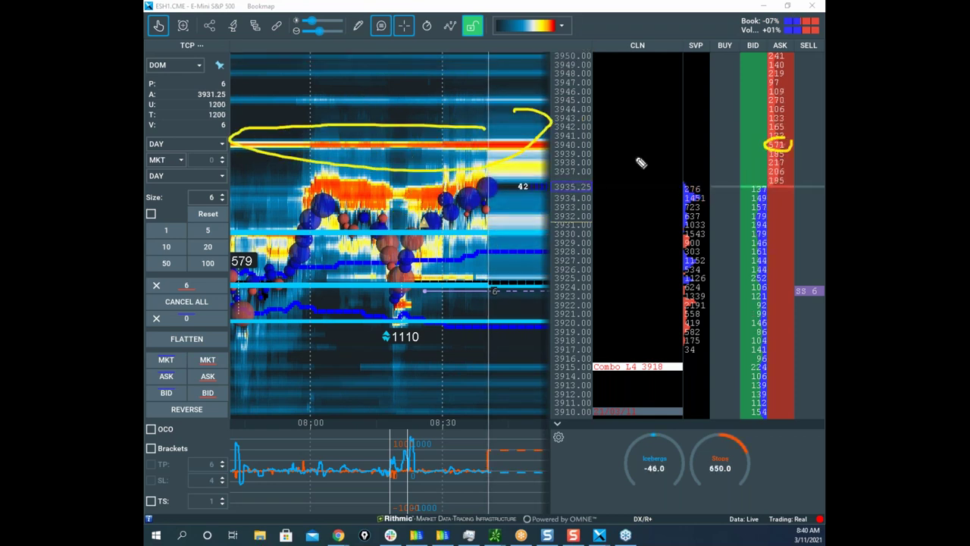
{"action": "key", "text": "Escape"}
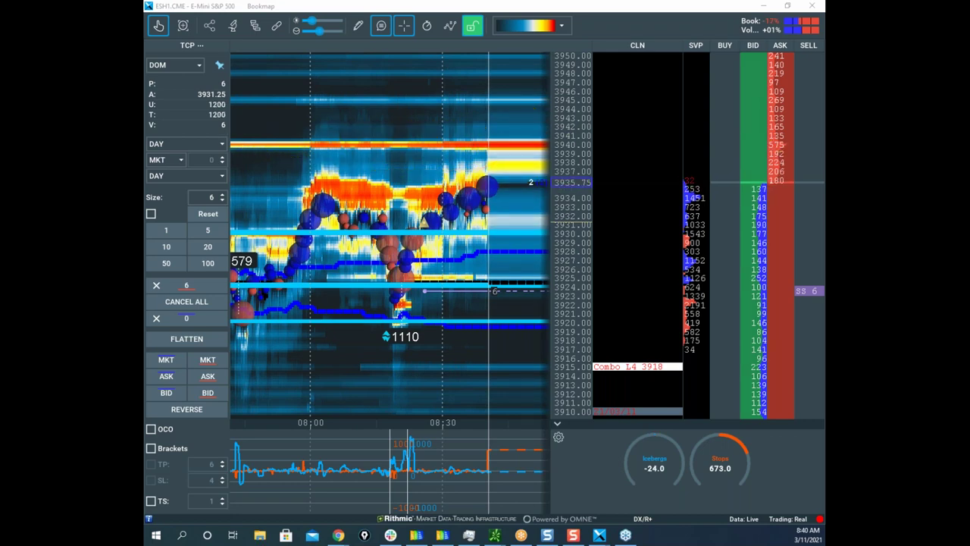
Step: Inspect the 08:40 jump in the E-Mini S&P 500 at closer ranges and read the stops indicator near 08:40:26
{"action": "scroll", "coordinate": [492, 229], "scroll_direction": "up", "scroll_amount": 3}
{"action": "left_click_drag", "start_coordinate": [490, 292], "coordinate": [460, 333]}
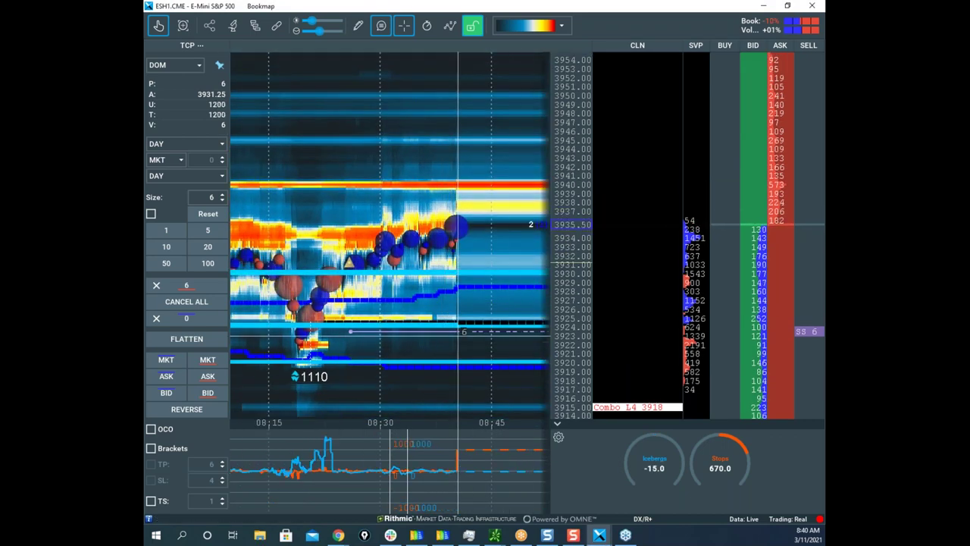
{"action": "scroll", "coordinate": [467, 313], "scroll_direction": "up", "scroll_amount": 3}
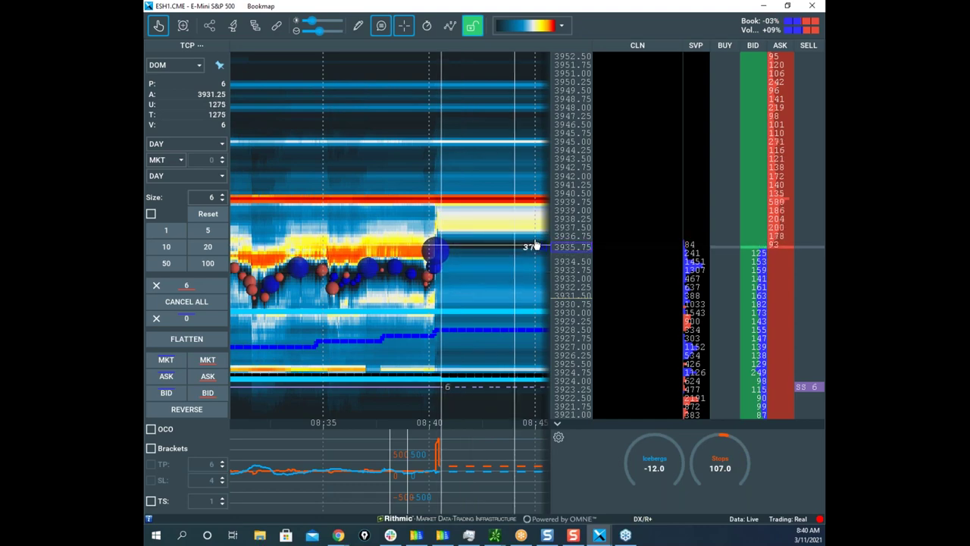
{"action": "scroll", "coordinate": [568, 209], "scroll_direction": "up", "scroll_amount": 3}
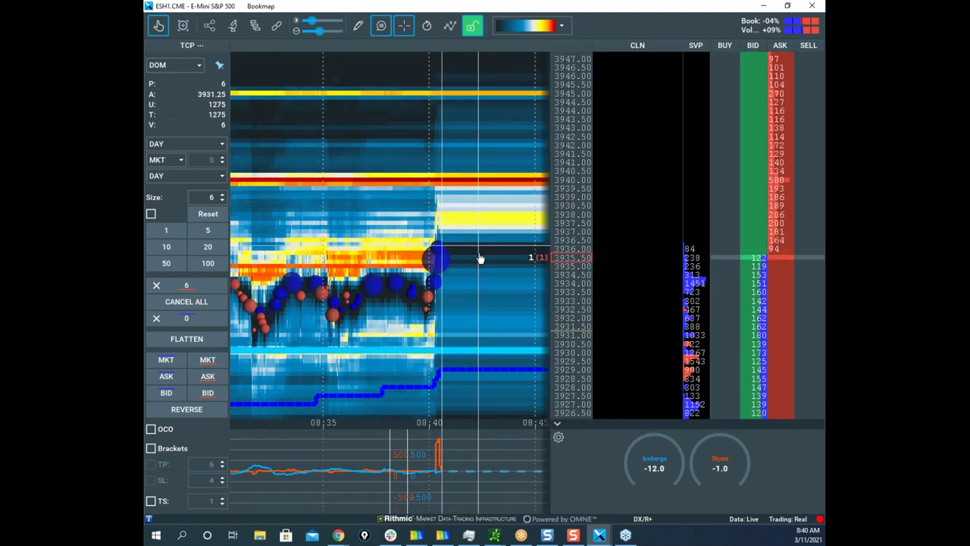
{"action": "left_click_drag", "start_coordinate": [481, 260], "coordinate": [492, 205]}
{"action": "scroll", "coordinate": [432, 159], "scroll_direction": "up", "scroll_amount": 5}
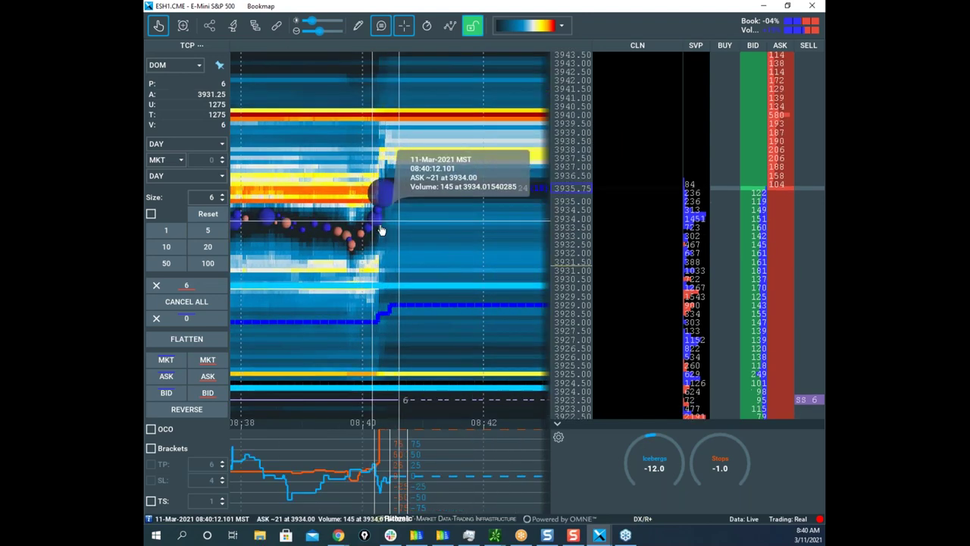
{"action": "left_click_drag", "start_coordinate": [417, 243], "coordinate": [419, 256]}
{"action": "scroll", "coordinate": [568, 194], "scroll_direction": "up", "scroll_amount": 2}
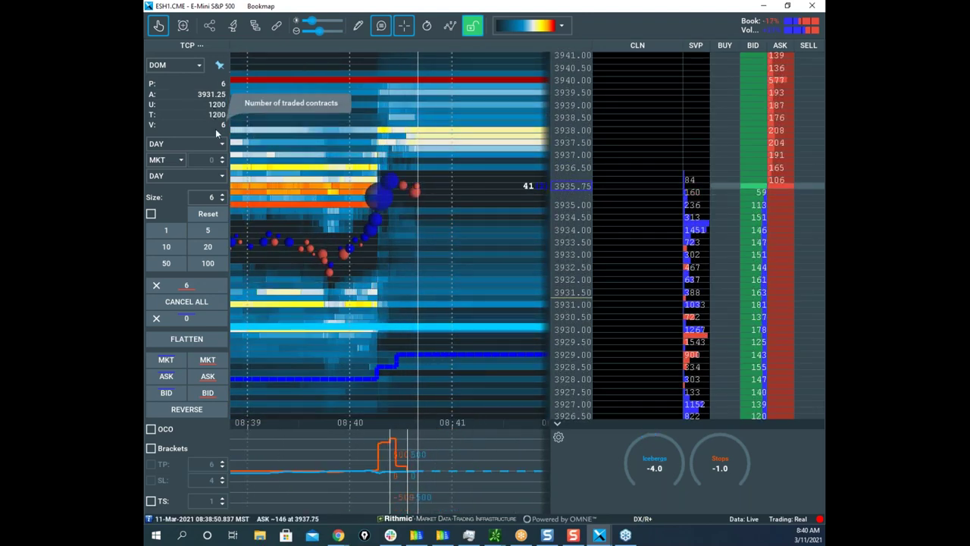
{"action": "scroll", "coordinate": [420, 274], "scroll_direction": "up", "scroll_amount": 3}
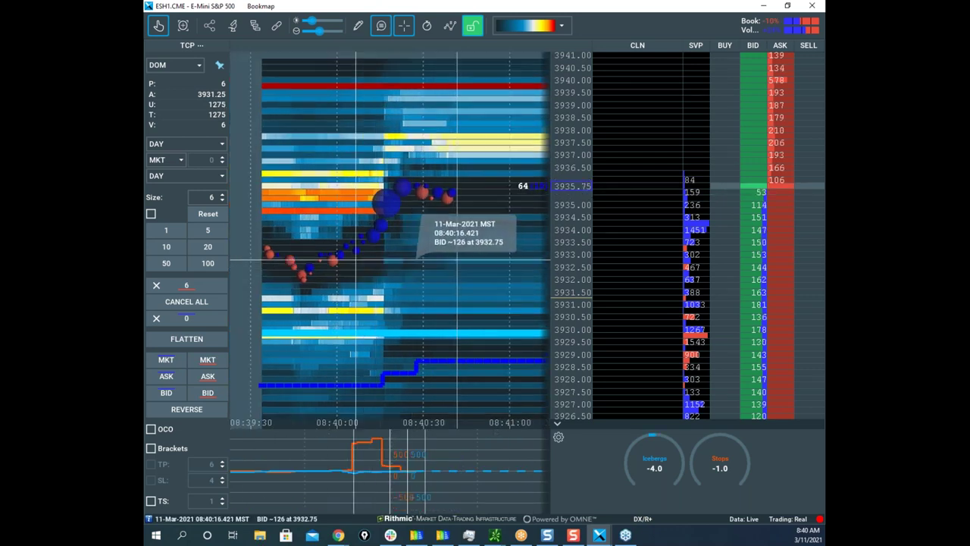
{"action": "scroll", "coordinate": [425, 274], "scroll_direction": "up", "scroll_amount": 2}
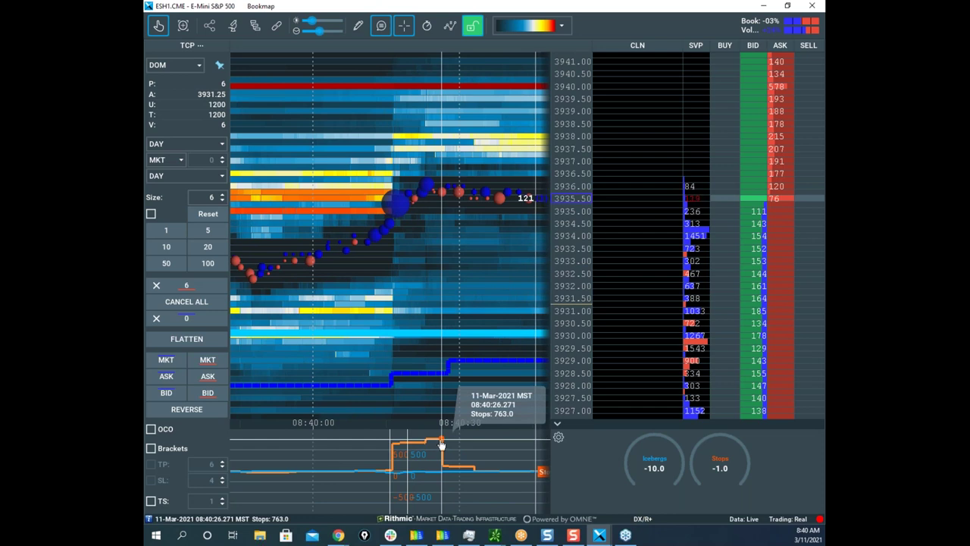
Step: Draw horizontal lines at about 3936.25 and 3933.75 around the 08:40:16 stop run on the heatmap
{"action": "left_click", "coordinate": [358, 25]}
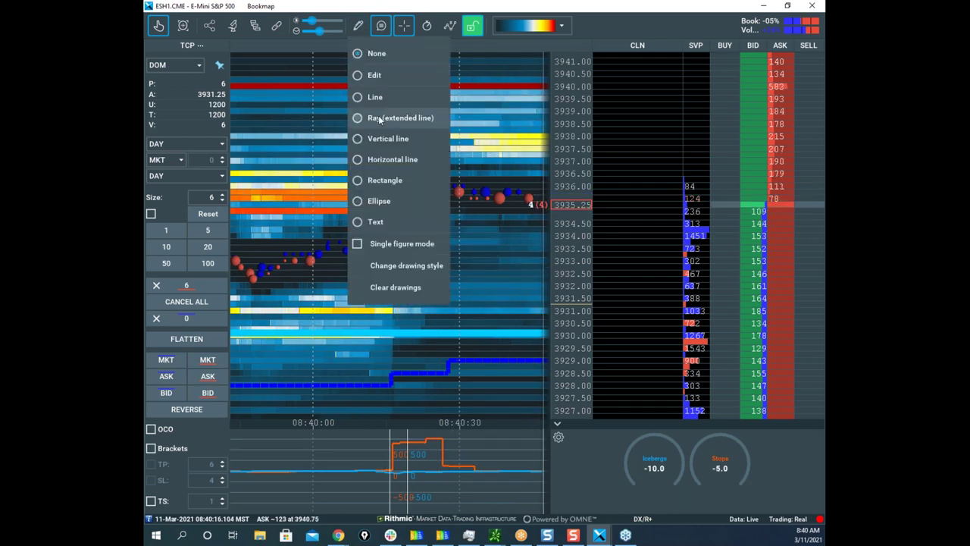
{"action": "left_click", "coordinate": [404, 160]}
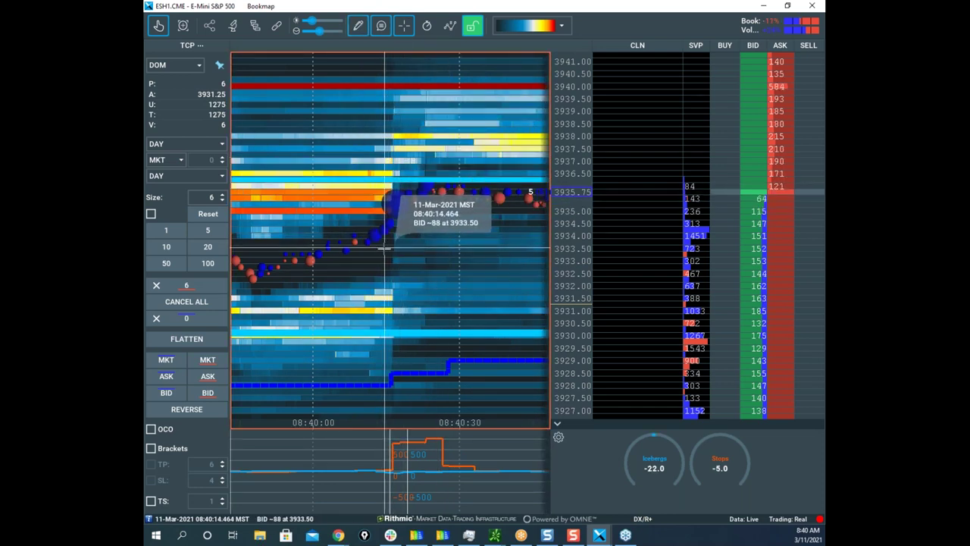
{"action": "scroll", "coordinate": [388, 244], "scroll_direction": "up", "scroll_amount": 3}
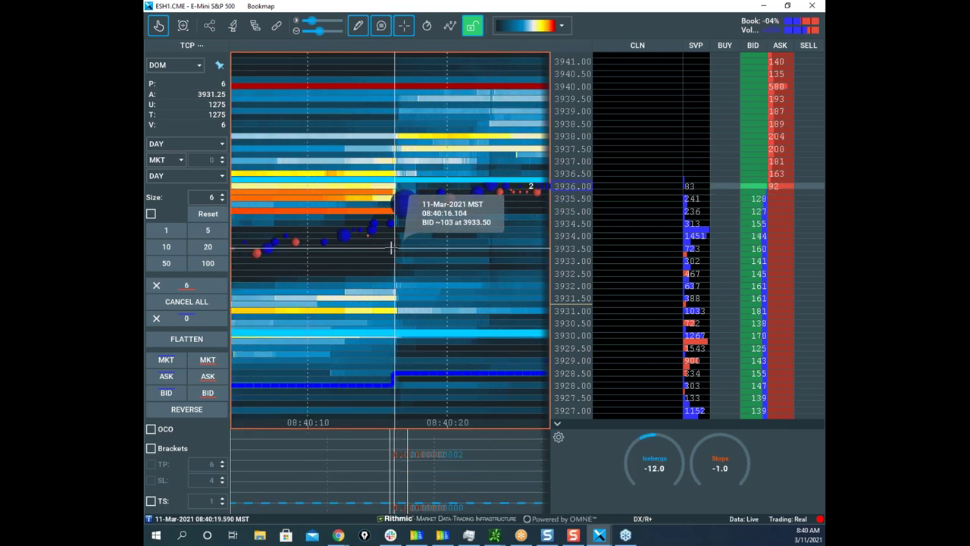
{"action": "left_click", "coordinate": [381, 241]}
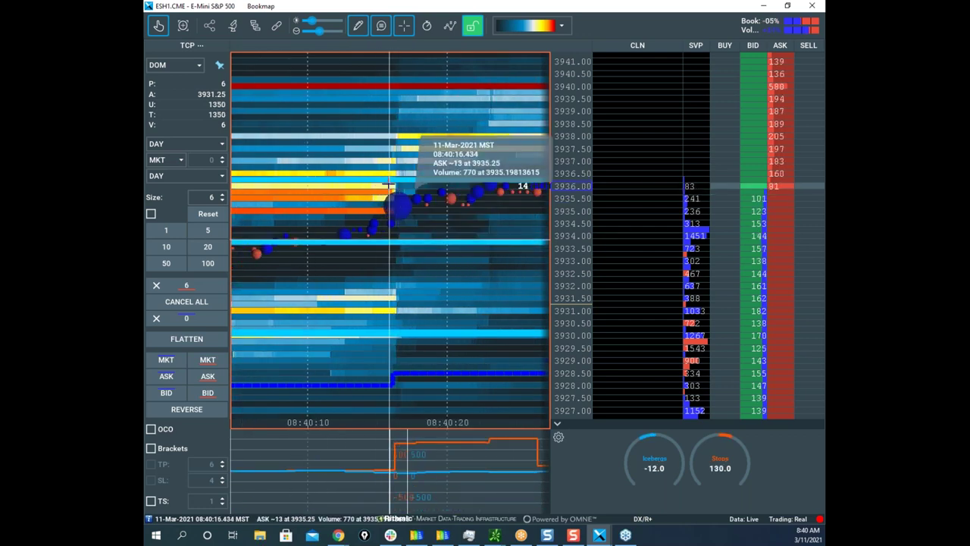
Step: Recolour the horizontal line at about 3936.25 on the E-Mini S&P 500 heatmap to yellow-green and save its style
{"action": "left_click", "coordinate": [362, 25]}
{"action": "left_click", "coordinate": [382, 50]}
{"action": "right_click", "coordinate": [447, 186]}
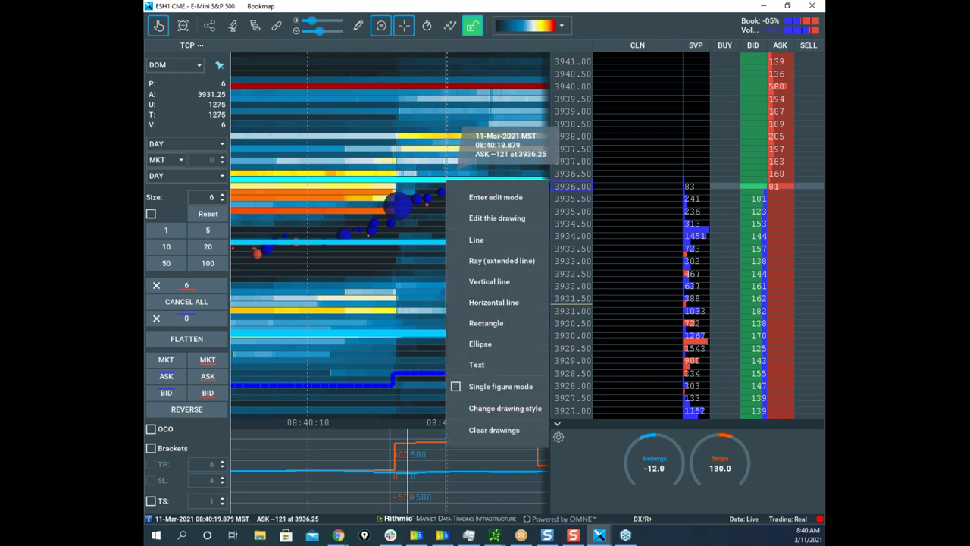
{"action": "left_click", "coordinate": [482, 199]}
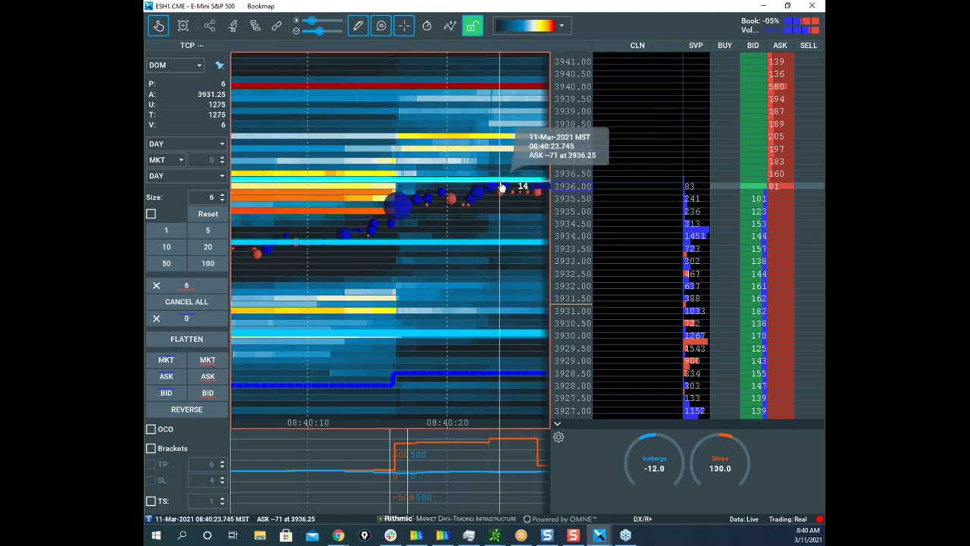
{"action": "double_click", "coordinate": [493, 238]}
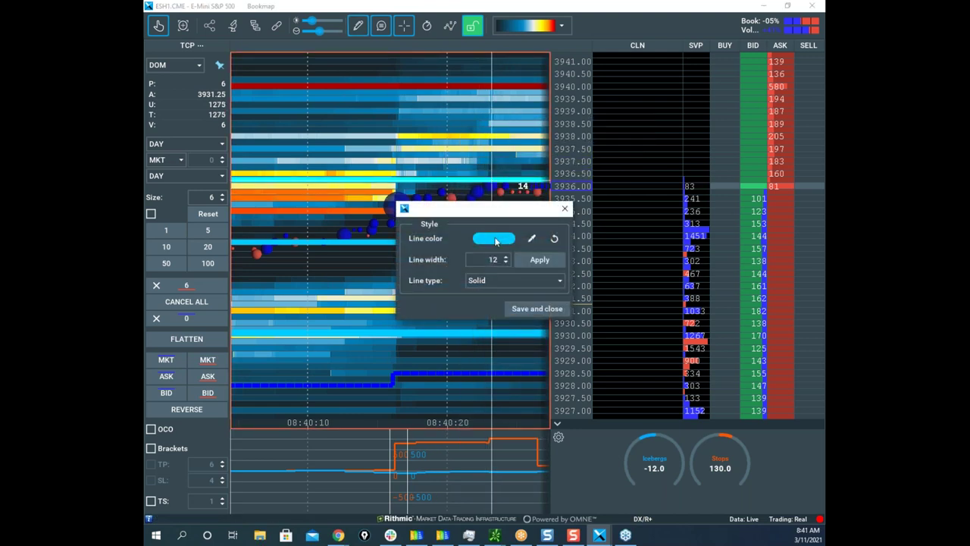
{"action": "left_click", "coordinate": [496, 239]}
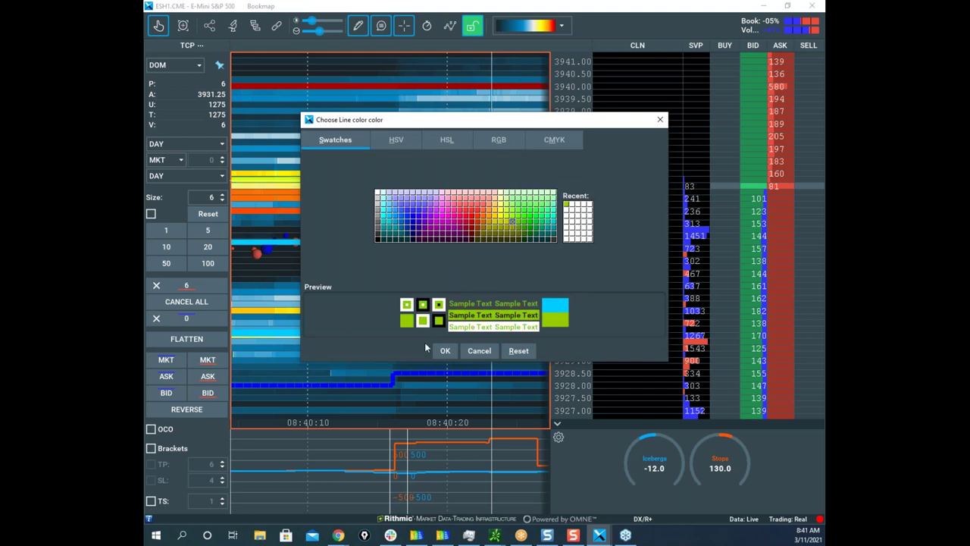
{"action": "left_click", "coordinate": [446, 350]}
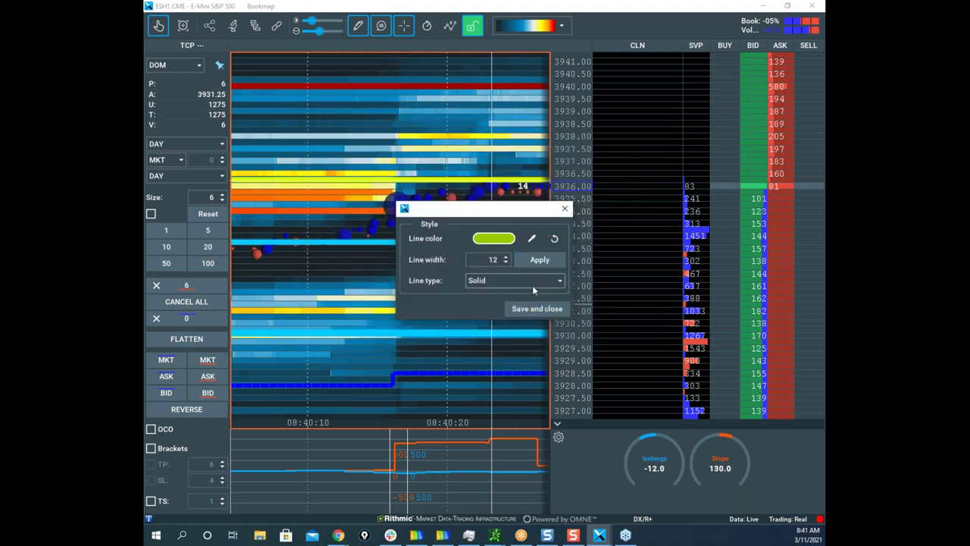
{"action": "left_click", "coordinate": [531, 310]}
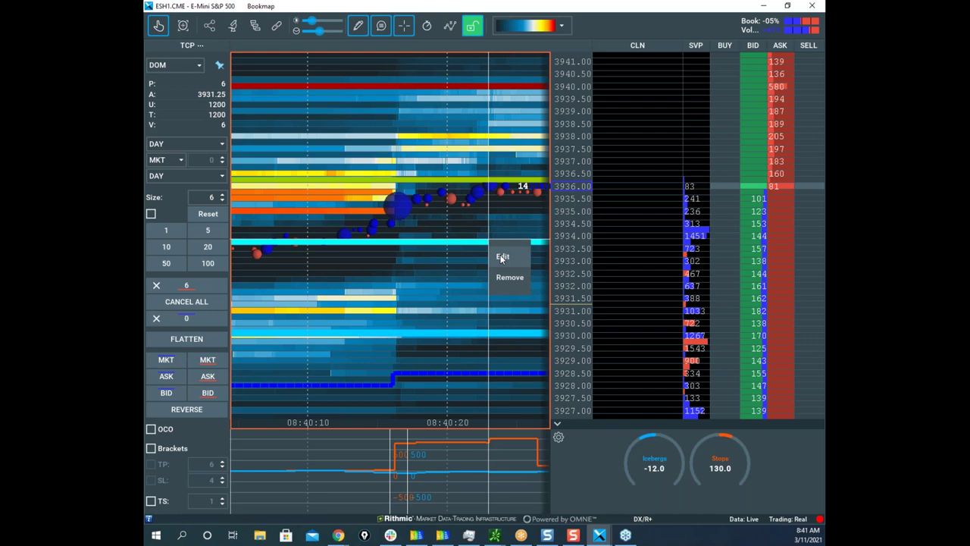
Step: Change the horizontal line at about 3933.75 to dark yellow
{"action": "left_click", "coordinate": [506, 249]}
{"action": "left_click", "coordinate": [504, 238]}
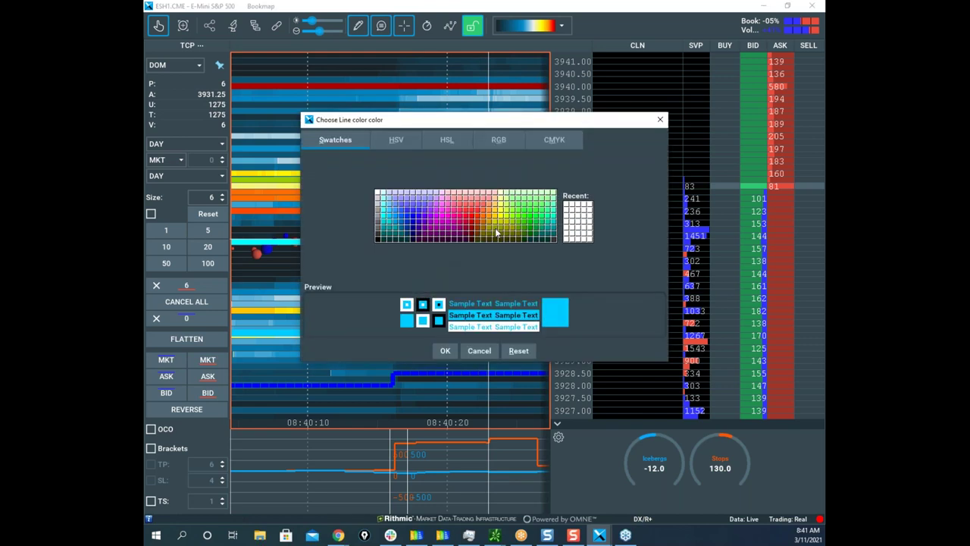
{"action": "left_click", "coordinate": [500, 224]}
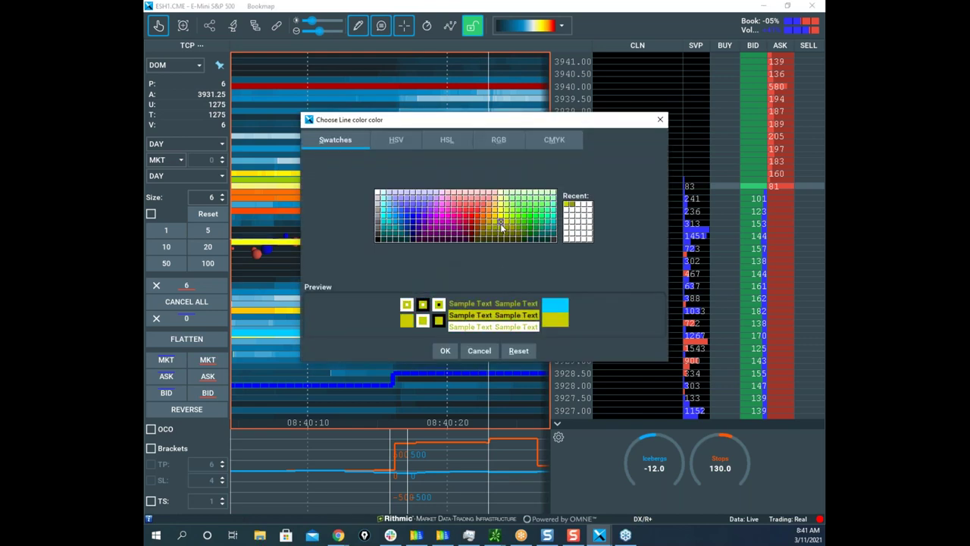
{"action": "left_click", "coordinate": [441, 350]}
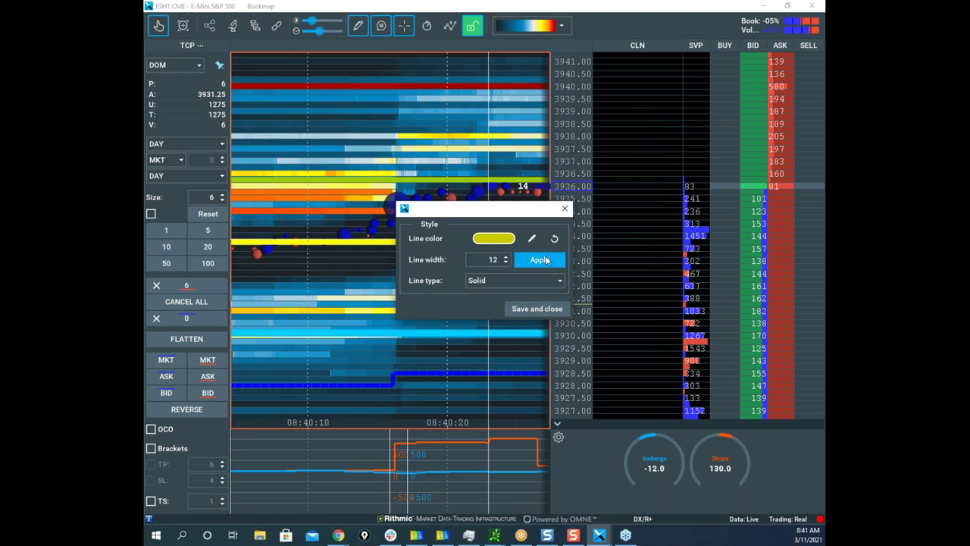
{"action": "left_click", "coordinate": [564, 208]}
Step: Place a 6-contract sell stop at 3933.25 in the E-Mini S&P 500 order book, below the 08:40 stop run
{"action": "scroll", "coordinate": [489, 175], "scroll_direction": "down", "scroll_amount": 5}
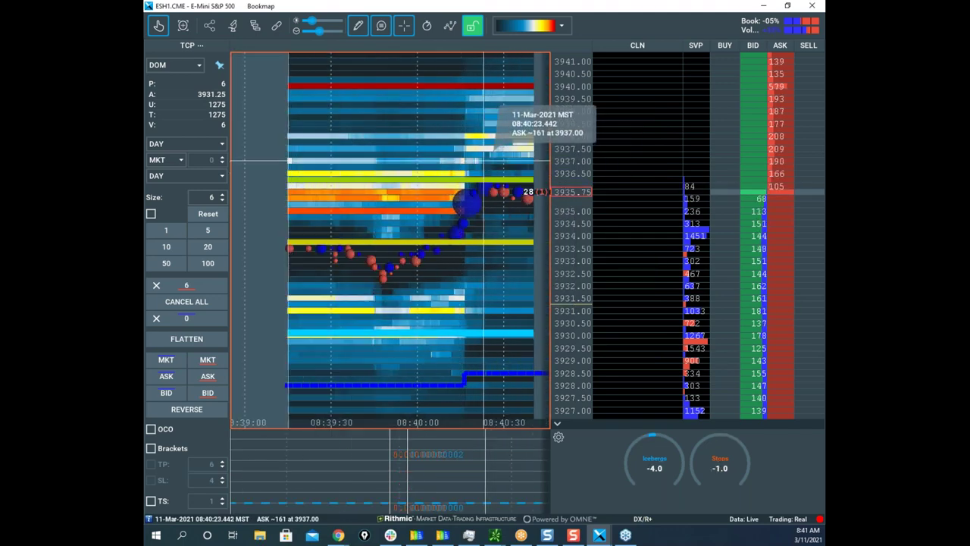
{"action": "left_click_drag", "start_coordinate": [486, 160], "coordinate": [353, 151]}
{"action": "scroll", "coordinate": [358, 151], "scroll_direction": "down", "scroll_amount": 5}
{"action": "scroll", "coordinate": [449, 189], "scroll_direction": "up", "scroll_amount": 3}
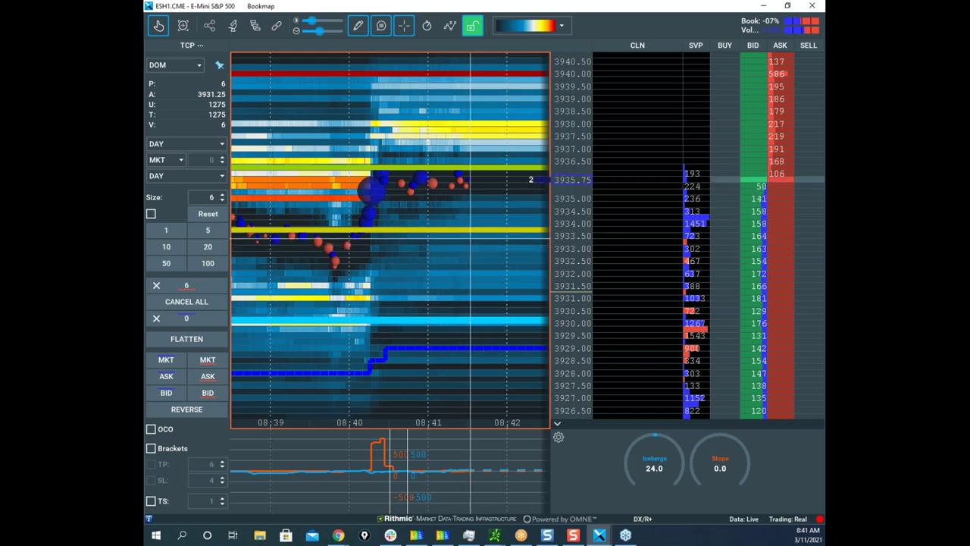
{"action": "scroll", "coordinate": [476, 233], "scroll_direction": "down", "scroll_amount": 2}
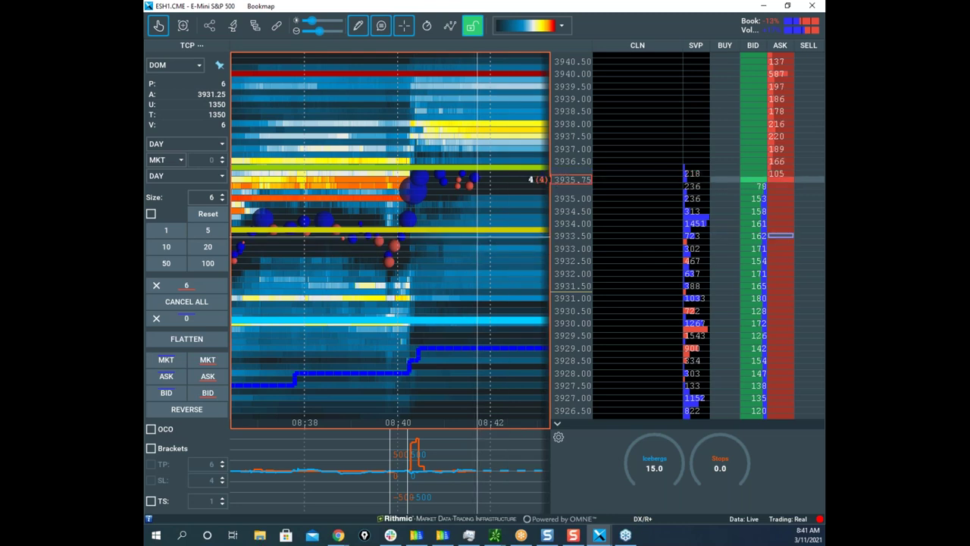
{"action": "left_click", "coordinate": [781, 241]}
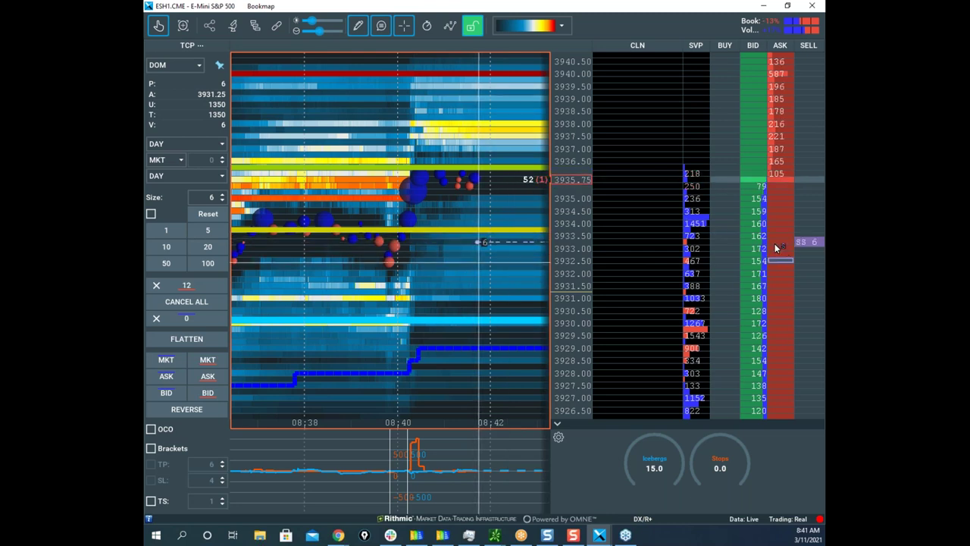
Step: Check the sell stop at 3933.25 on the heatmap and cancel the older 6-contract sell stop at 3923.50
{"action": "mouse_move", "coordinate": [454, 254]}
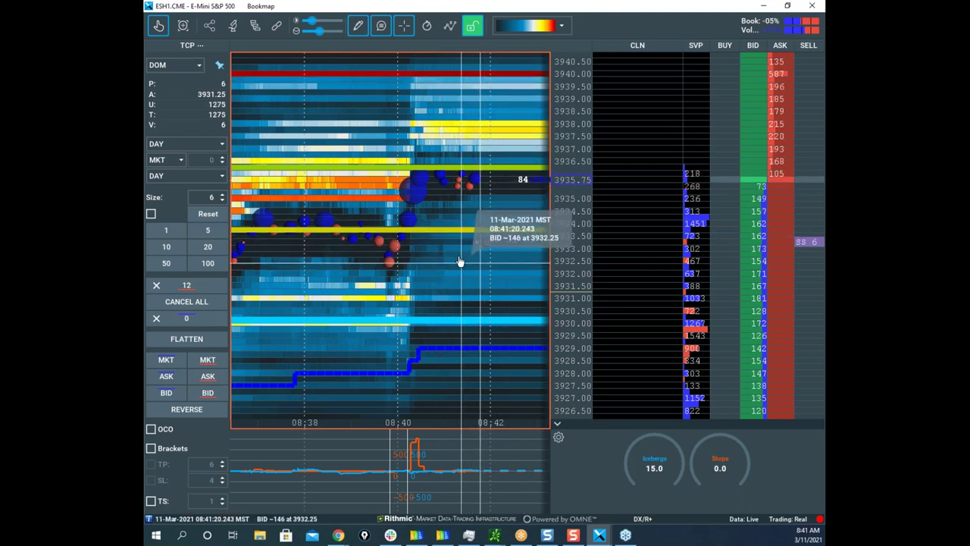
{"action": "scroll", "coordinate": [458, 250], "scroll_direction": "down", "scroll_amount": 2}
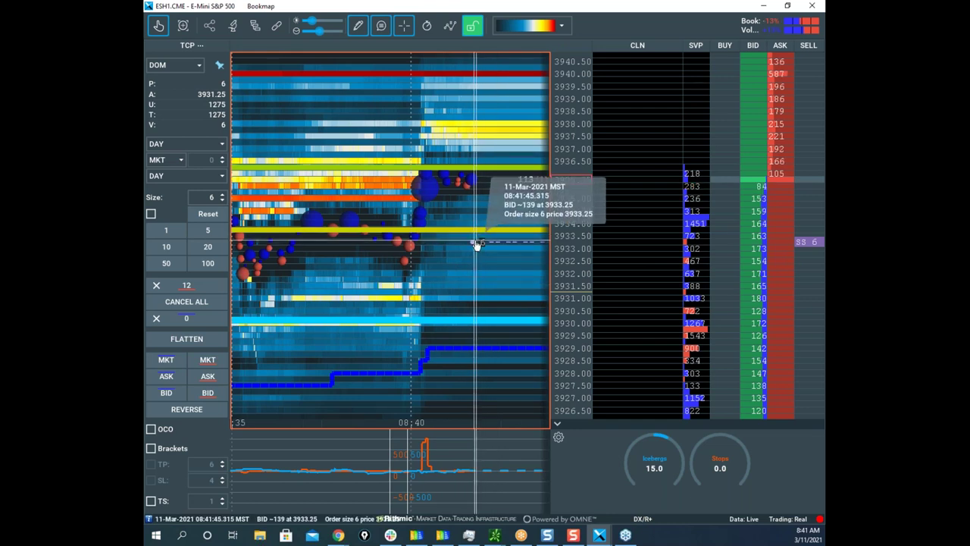
{"action": "scroll", "coordinate": [500, 242], "scroll_direction": "down", "scroll_amount": 1}
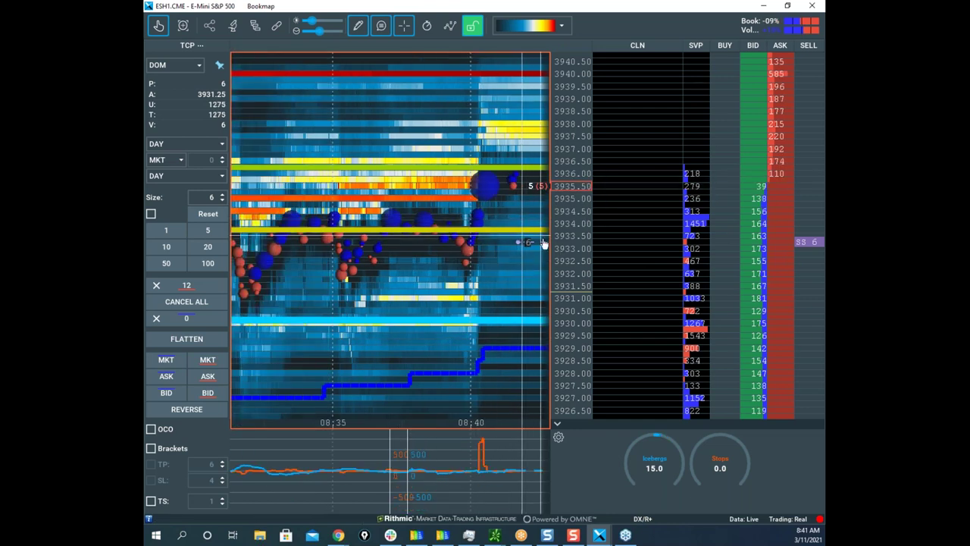
{"action": "mouse_move", "coordinate": [497, 183]}
{"action": "left_click_drag", "start_coordinate": [510, 266], "coordinate": [482, 168]}
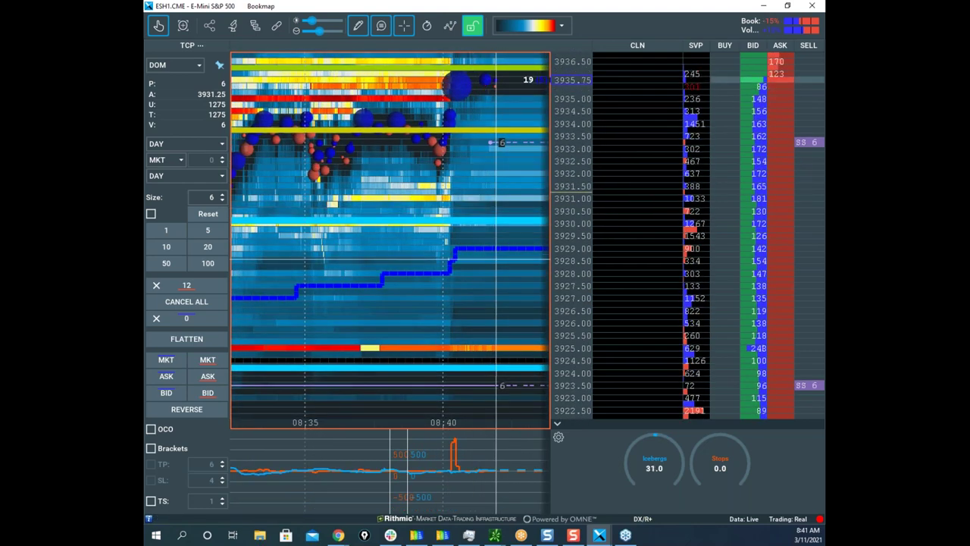
{"action": "left_click", "coordinate": [820, 385]}
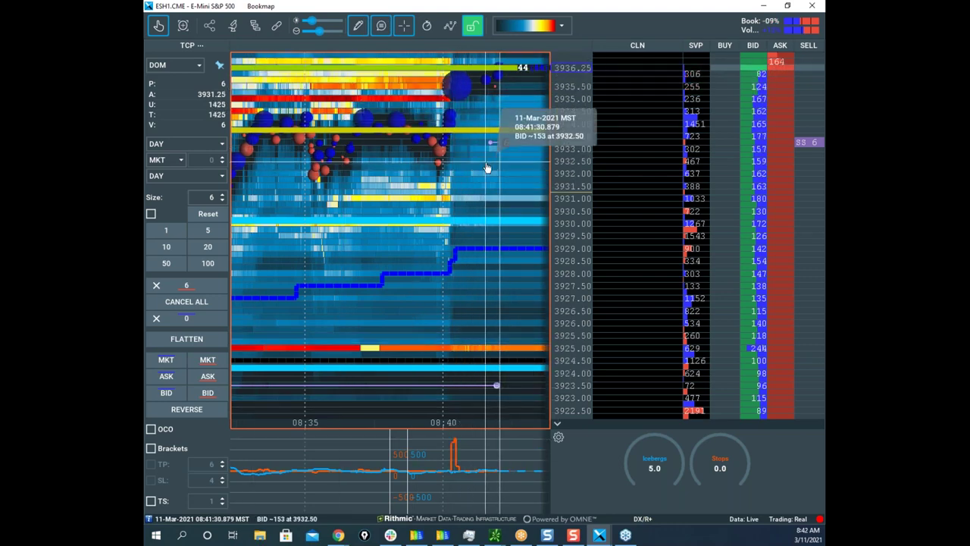
Step: Mark the 08:40 stops spike, a price path down to the 3933.25 stop and the open profit in yellow, and clear the markings
{"action": "left_click_drag", "start_coordinate": [489, 175], "coordinate": [470, 244]}
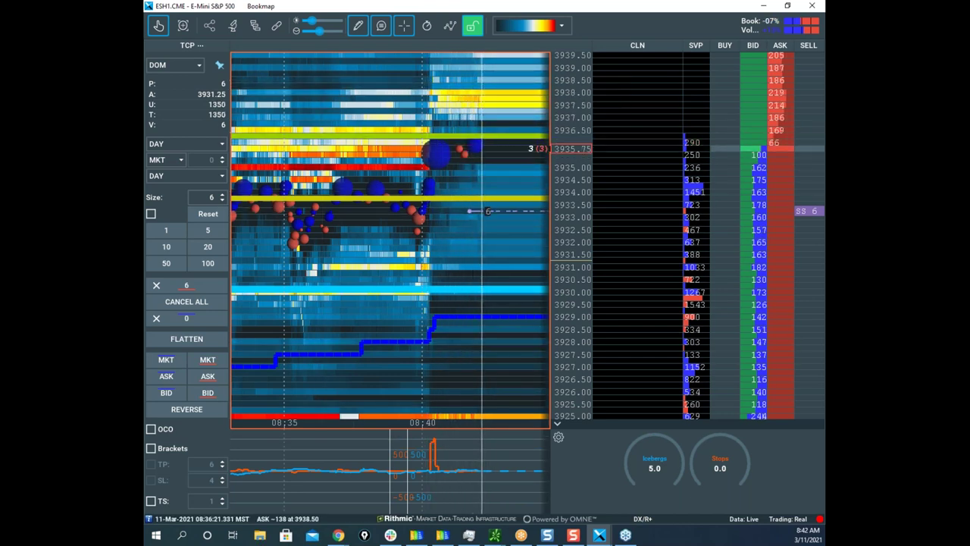
{"action": "left_click_drag", "start_coordinate": [547, 113], "coordinate": [535, 142]}
{"action": "left_click_drag", "start_coordinate": [791, 138], "coordinate": [788, 136]}
{"action": "right_click", "coordinate": [419, 191]}
{"action": "mouse_move", "coordinate": [420, 191]}
{"action": "left_mouse_down"}
{"action": "mouse_move", "coordinate": [428, 184]}
{"action": "mouse_move", "coordinate": [483, 215]}
{"action": "mouse_move", "coordinate": [517, 204]}
{"action": "left_mouse_up"}
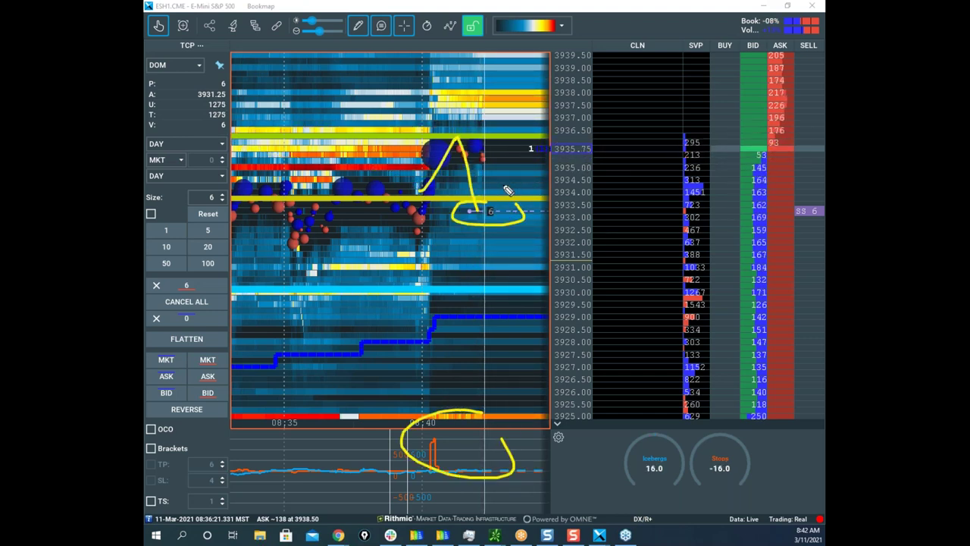
{"action": "left_click_drag", "start_coordinate": [210, 90], "coordinate": [225, 120]}
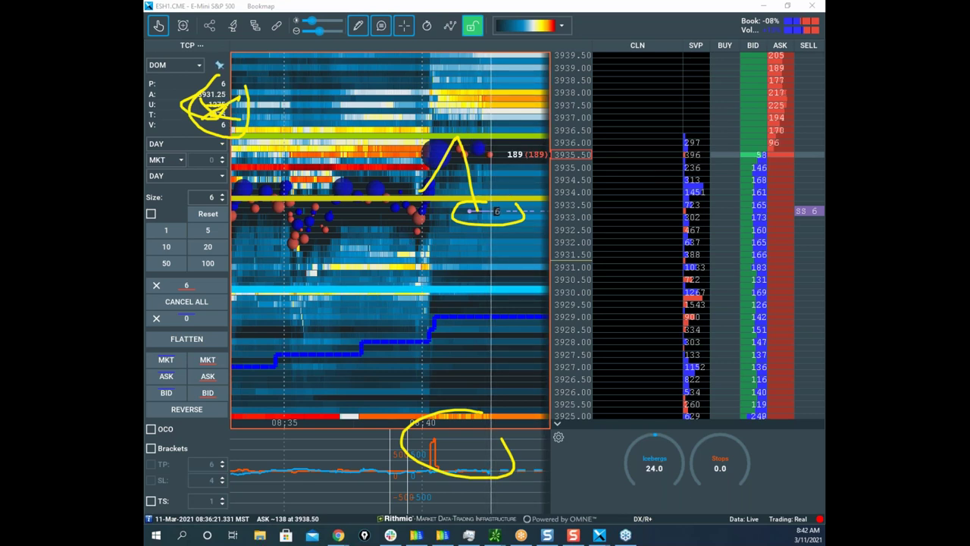
{"action": "left_click", "coordinate": [419, 283]}
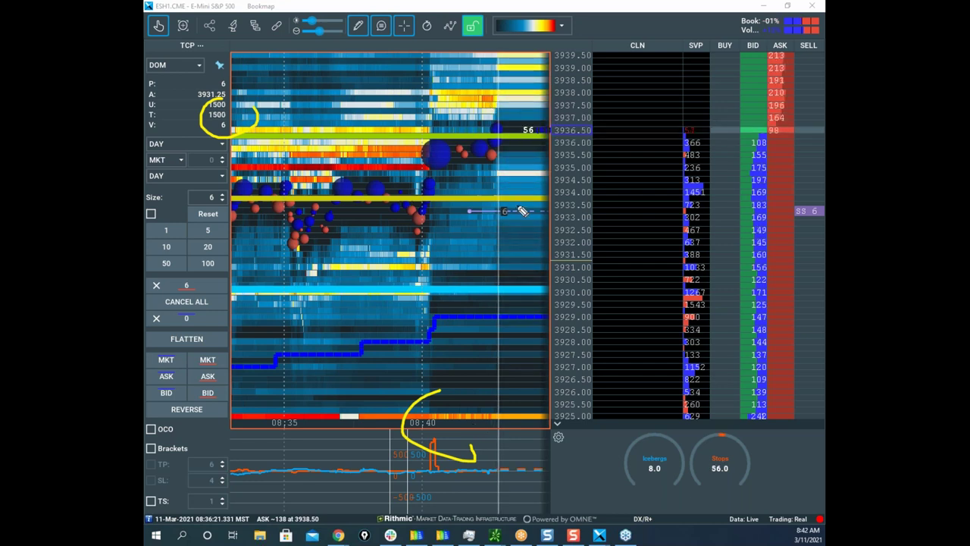
{"action": "key", "text": "Escape"}
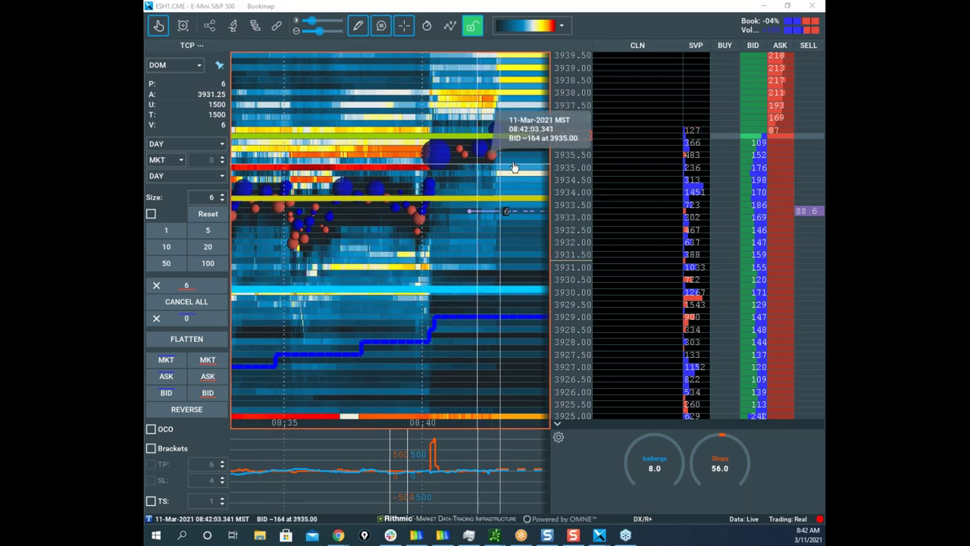
Step: Enlarge the heatmap's 3929 to 3940 price range, circle the open profit in yellow, and undo the misplaced stroke near the stops indicator
{"action": "left_click_drag", "start_coordinate": [574, 160], "coordinate": [576, 146]}
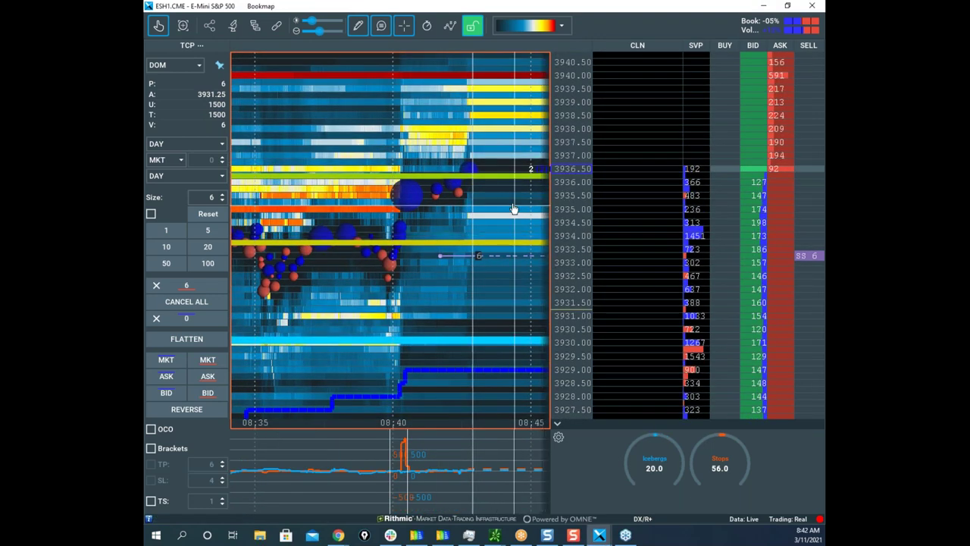
{"action": "left_click_drag", "start_coordinate": [517, 209], "coordinate": [481, 220]}
{"action": "left_click_drag", "start_coordinate": [574, 169], "coordinate": [575, 161]}
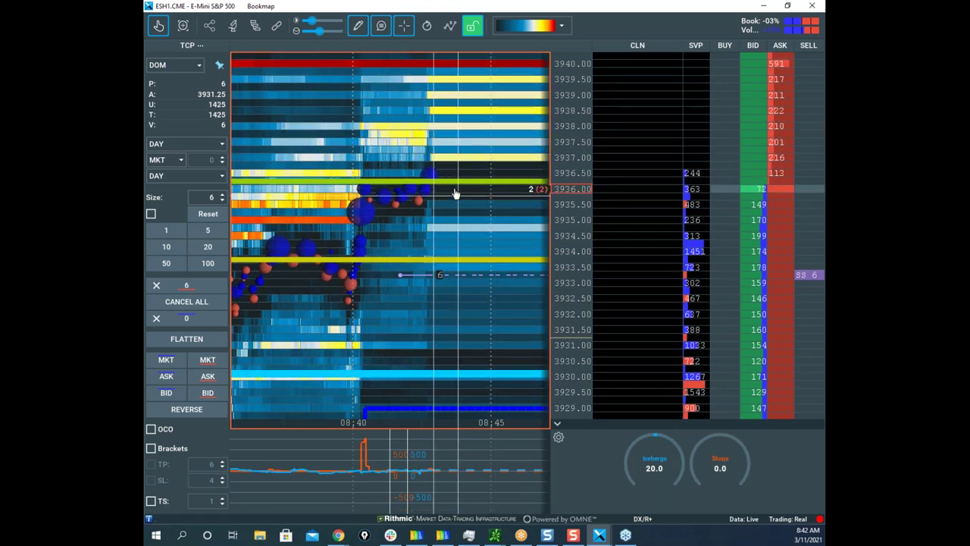
{"action": "left_click_drag", "start_coordinate": [226, 99], "coordinate": [254, 108]}
{"action": "left_click_drag", "start_coordinate": [439, 391], "coordinate": [472, 446]}
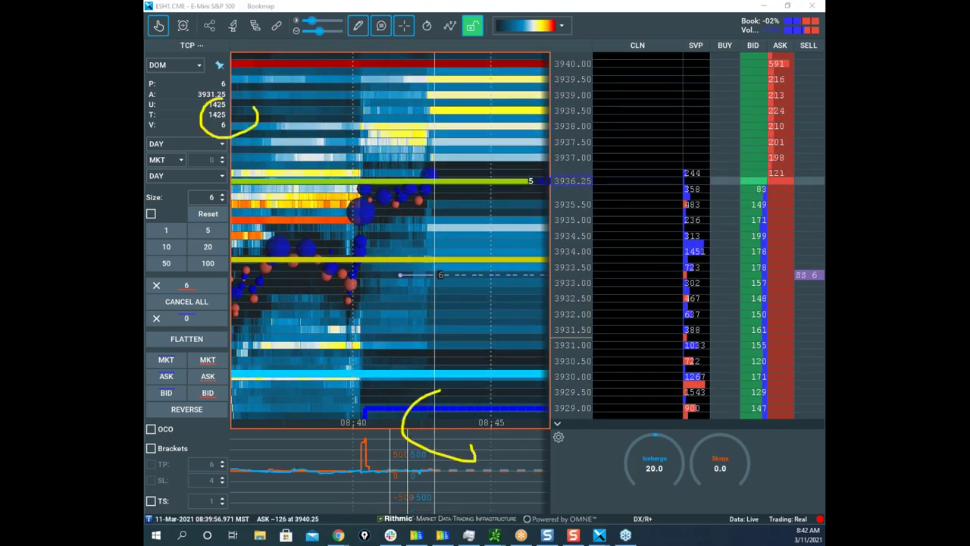
{"action": "key", "text": "ctrl+z"}
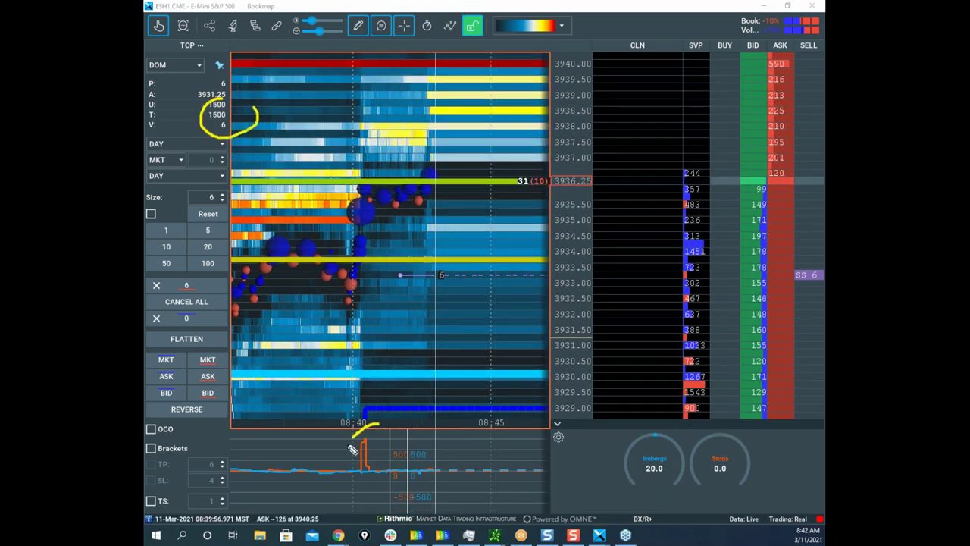
Step: Sketch yellow price paths through 3936.25 up to the 3940 liquidity band and down to about 3933.75, and clear the markings
{"action": "mouse_move", "coordinate": [350, 290]}
{"action": "left_mouse_down"}
{"action": "mouse_move", "coordinate": [370, 184]}
{"action": "mouse_move", "coordinate": [408, 188]}
{"action": "mouse_move", "coordinate": [466, 104]}
{"action": "left_mouse_up"}
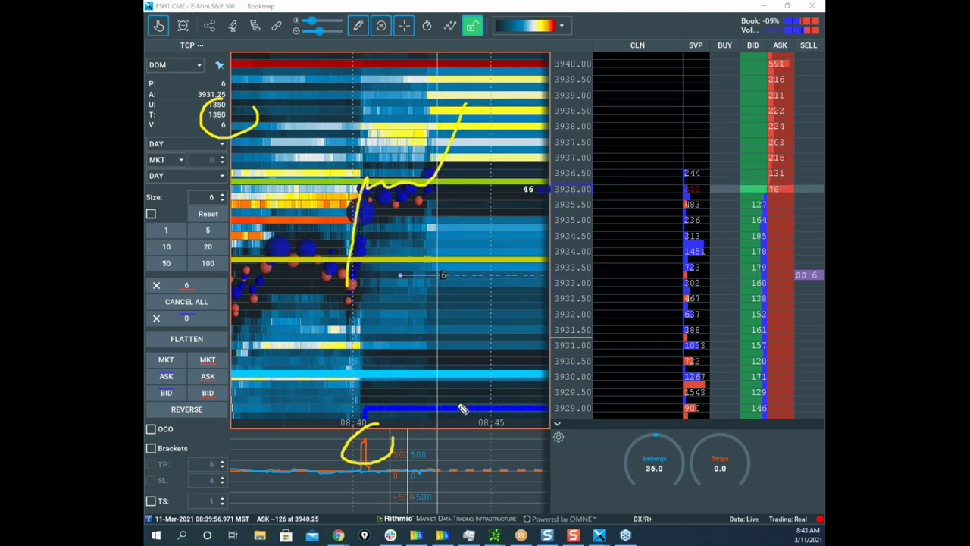
{"action": "mouse_move", "coordinate": [432, 183]}
{"action": "left_mouse_down"}
{"action": "mouse_move", "coordinate": [493, 66]}
{"action": "mouse_move", "coordinate": [559, 53]}
{"action": "mouse_move", "coordinate": [576, 75]}
{"action": "left_mouse_up"}
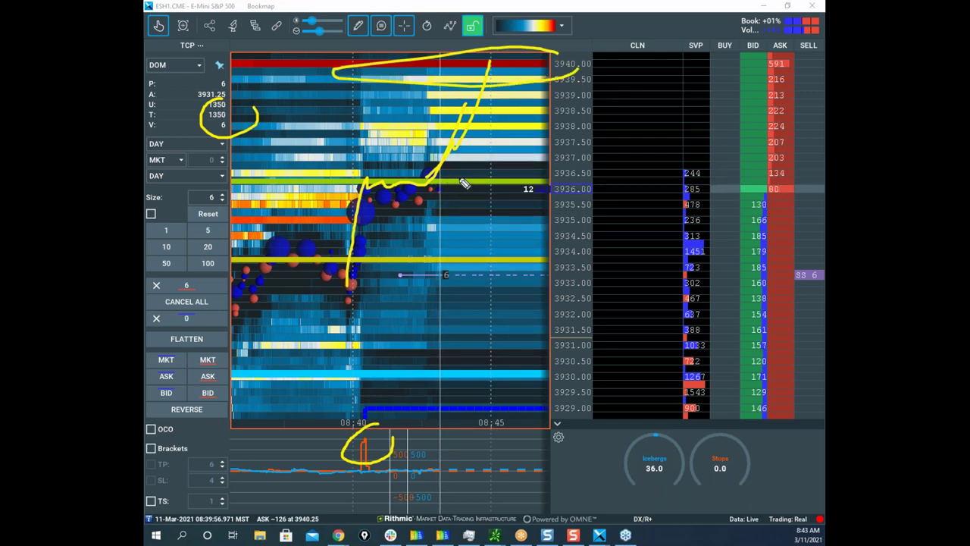
{"action": "mouse_move", "coordinate": [439, 188]}
{"action": "left_mouse_down"}
{"action": "mouse_move", "coordinate": [439, 259]}
{"action": "mouse_move", "coordinate": [457, 264]}
{"action": "left_mouse_up"}
{"action": "mouse_move", "coordinate": [471, 73]}
{"action": "left_mouse_down"}
{"action": "mouse_move", "coordinate": [503, 42]}
{"action": "mouse_move", "coordinate": [442, 56]}
{"action": "left_mouse_up"}
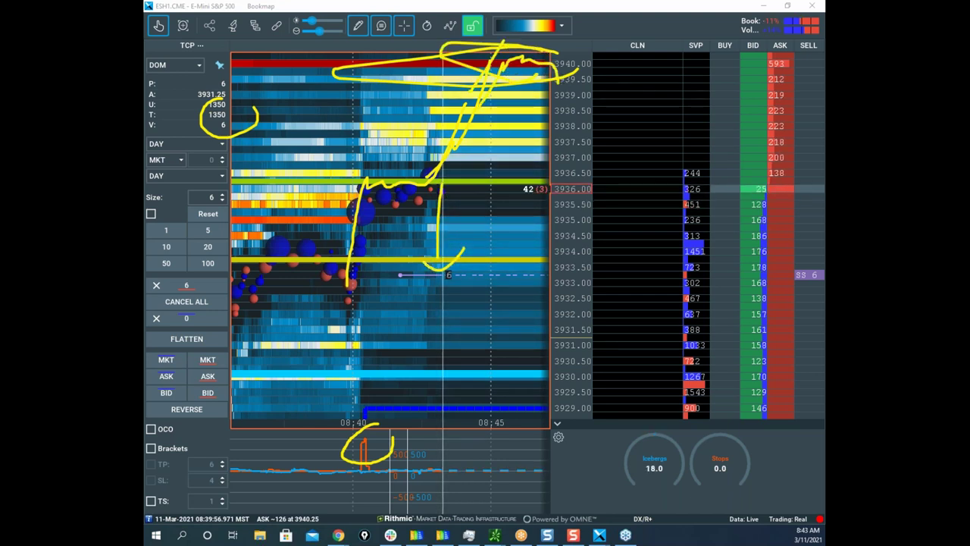
{"action": "key", "text": "Escape"}
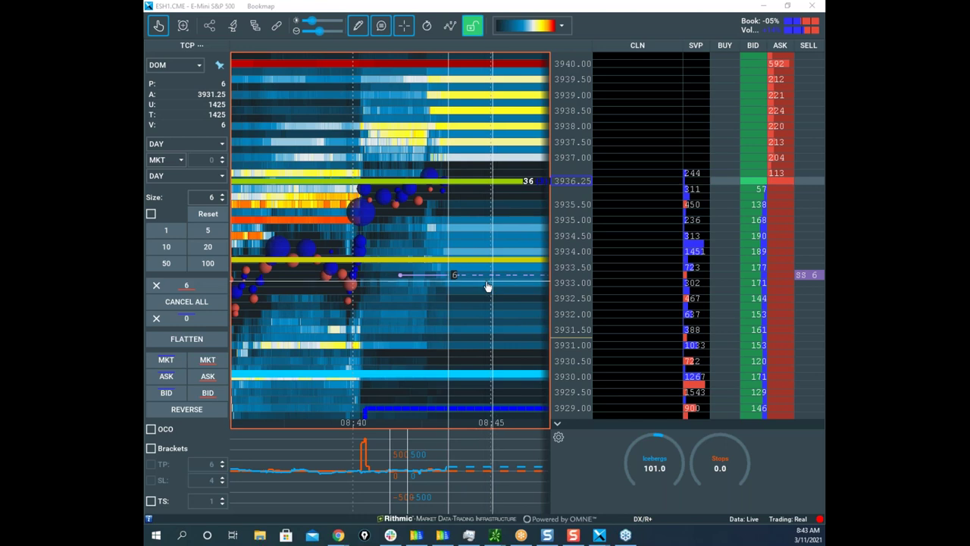
Step: Check the thinkorswim /VX two-minute chart behind the E-Mini S&P 500 window, and return to the maximized heatmap
{"action": "scroll", "coordinate": [466, 307], "scroll_direction": "down", "scroll_amount": 2}
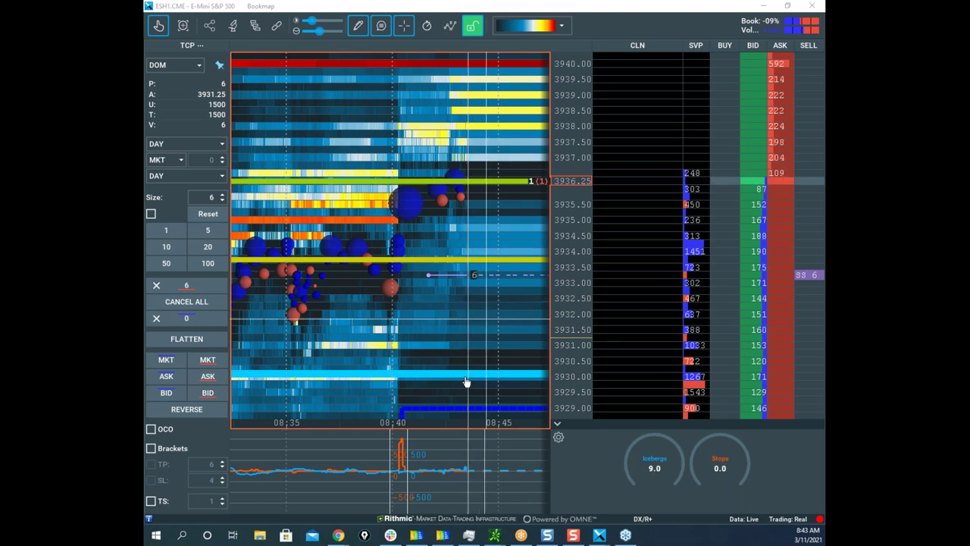
{"action": "mouse_move", "coordinate": [399, 446]}
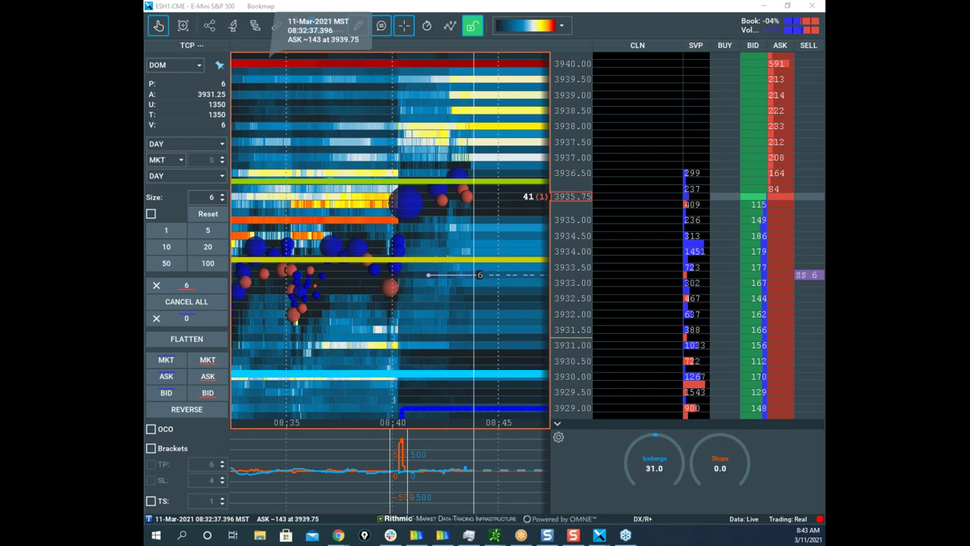
{"action": "double_click", "coordinate": [599, 12]}
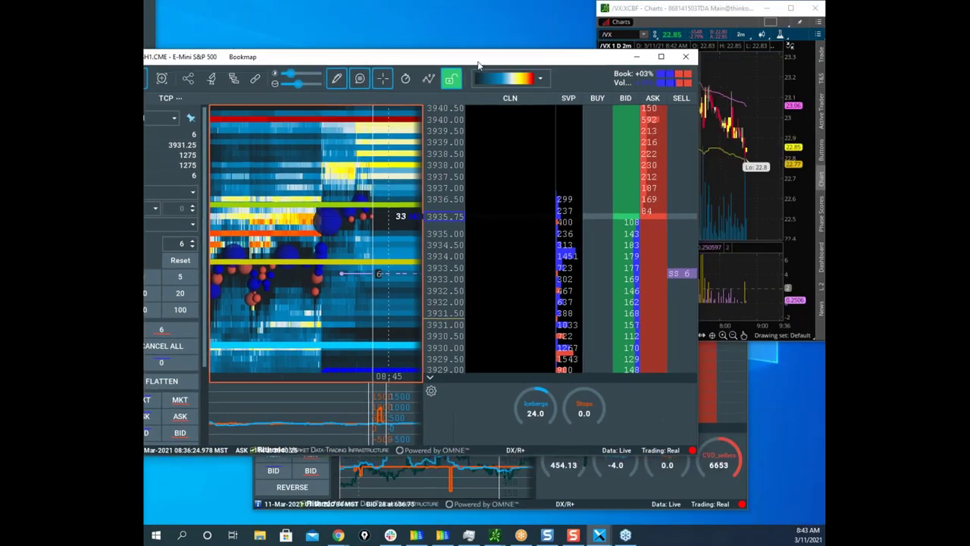
{"action": "left_click_drag", "start_coordinate": [688, 11], "coordinate": [616, 72]}
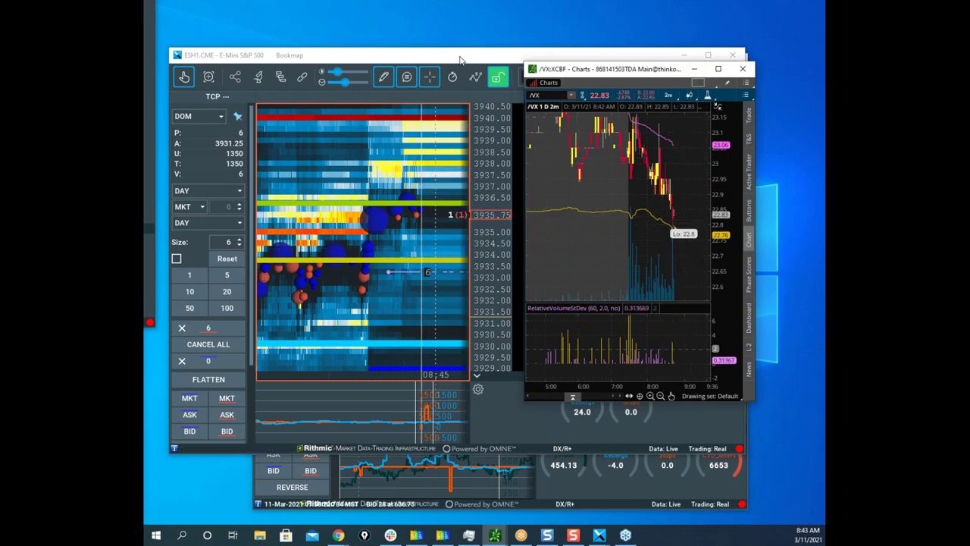
{"action": "left_click", "coordinate": [709, 56]}
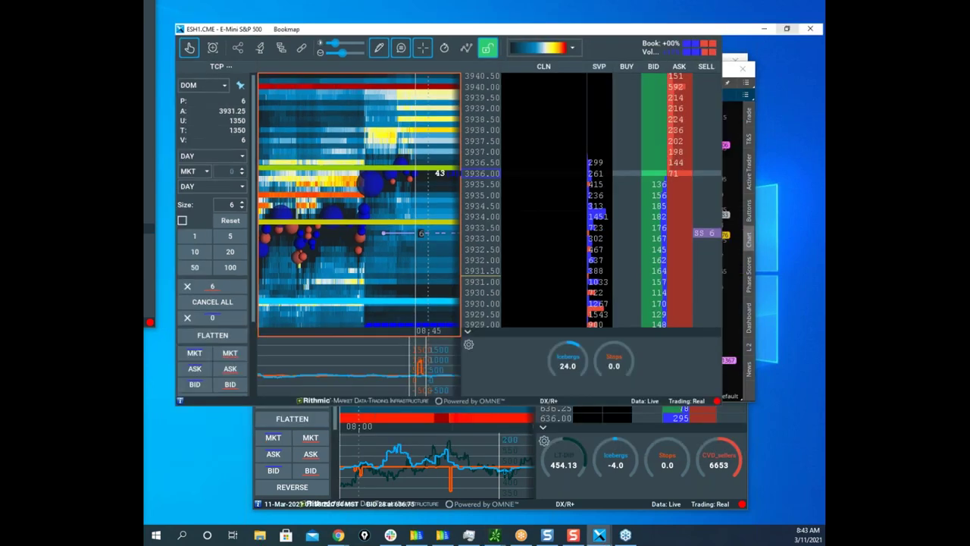
{"action": "left_click_drag", "start_coordinate": [506, 193], "coordinate": [460, 205]}
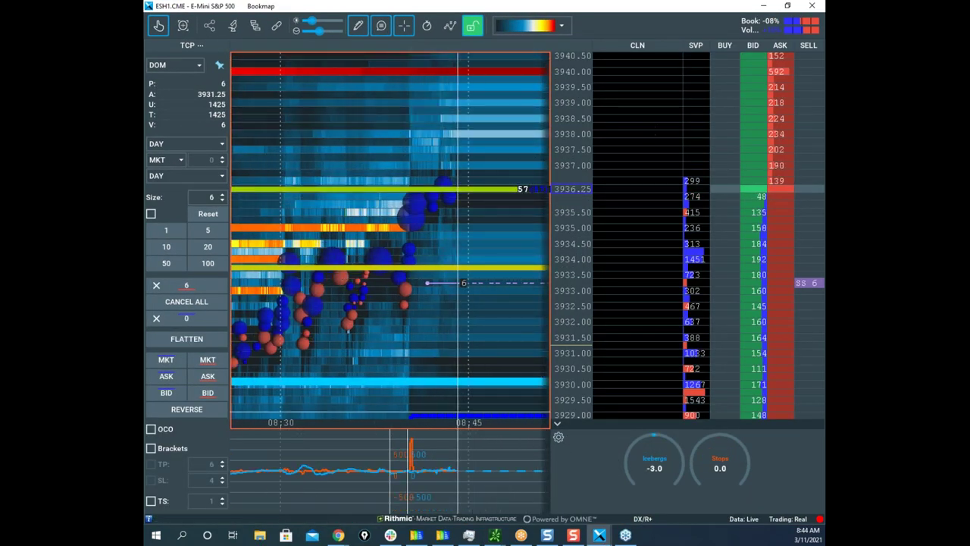
Step: Place a buy stop order for 6 contracts at 3936.75 on the E-Mini S&P 500
{"action": "double_click", "coordinate": [718, 14]}
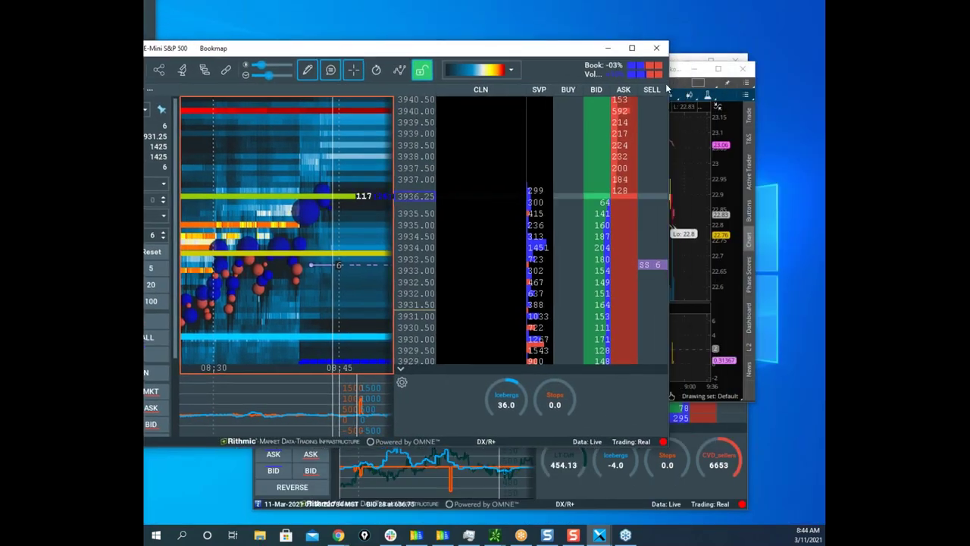
{"action": "left_click", "coordinate": [703, 150]}
{"action": "left_click_drag", "start_coordinate": [666, 73], "coordinate": [614, 0]}
{"action": "left_click", "coordinate": [632, 47]}
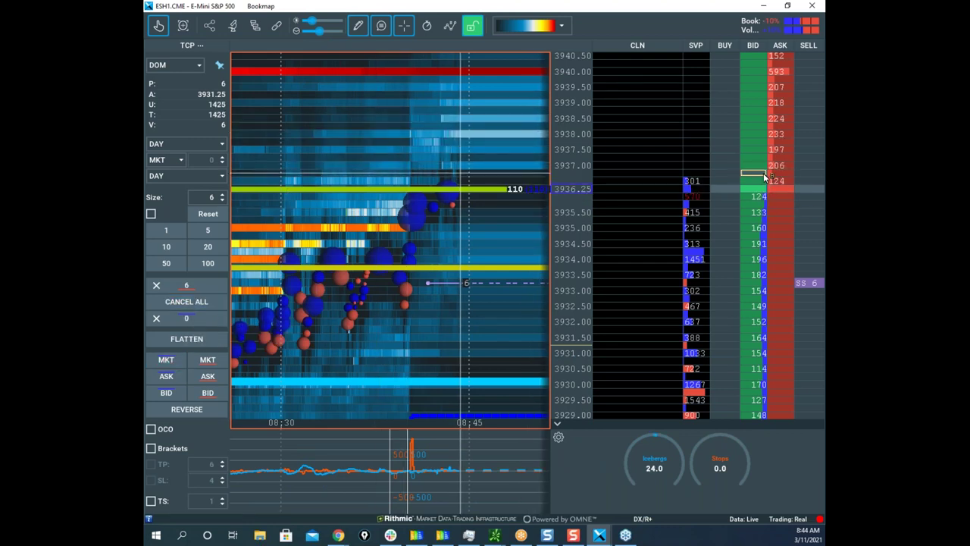
{"action": "left_click", "coordinate": [724, 173]}
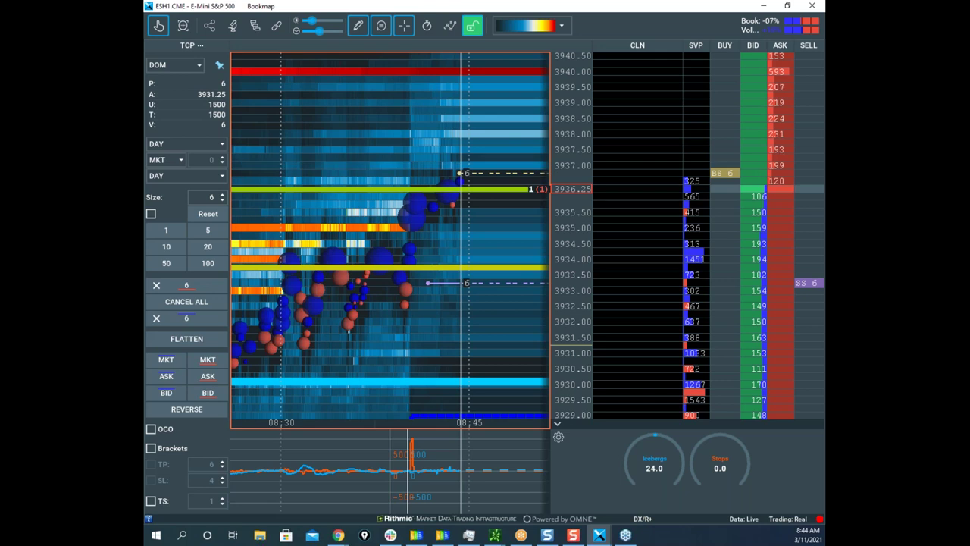
Step: Bring up the thinkorswim /VX chart beside the S&P 500 heatmap and check its latest price movement
{"action": "left_click", "coordinate": [494, 535]}
{"action": "left_click_drag", "start_coordinate": [688, 92], "coordinate": [698, 28]}
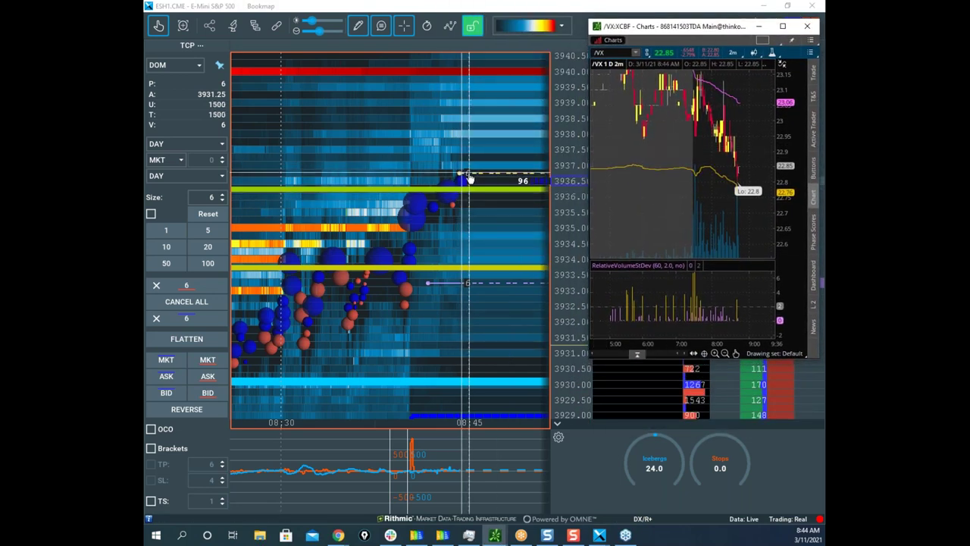
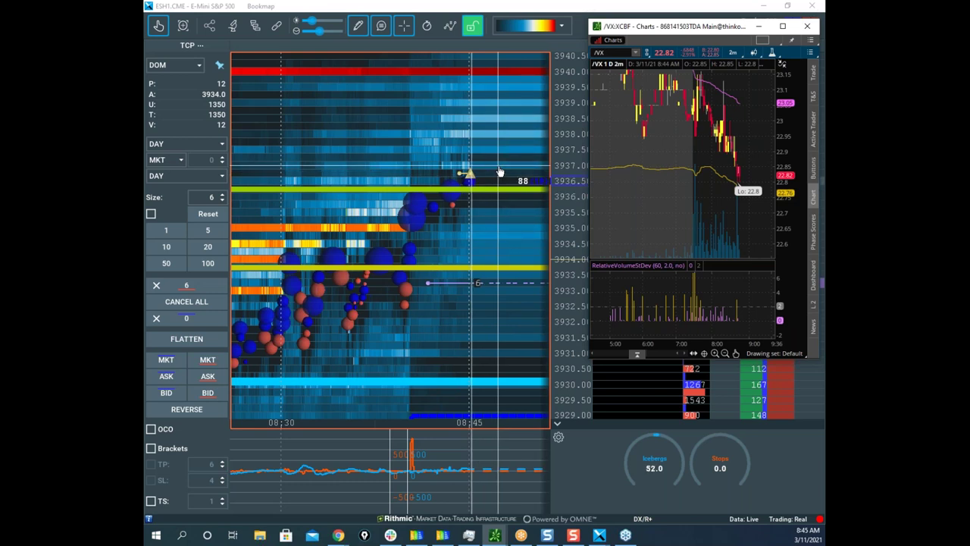
{"action": "left_click_drag", "start_coordinate": [745, 31], "coordinate": [746, 0]}
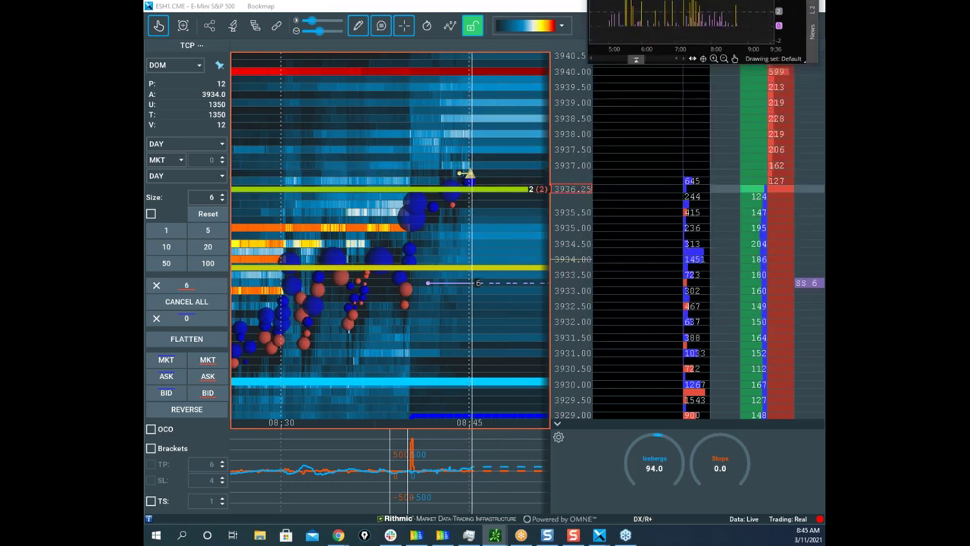
Step: Add another sell stop order for 6 contracts at 3933.25 on the E-Mini S&P 500
{"action": "right_click", "coordinate": [780, 283]}
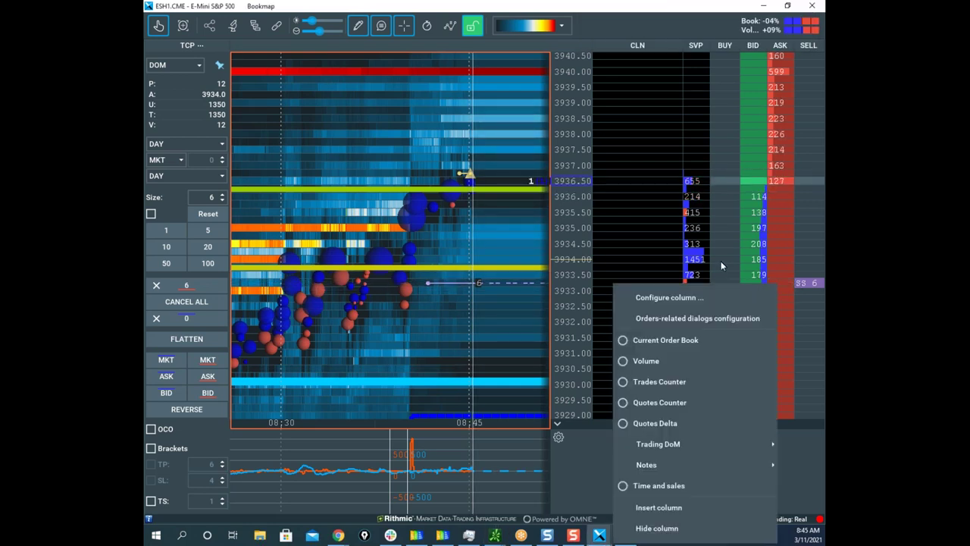
{"action": "left_click", "coordinate": [777, 280]}
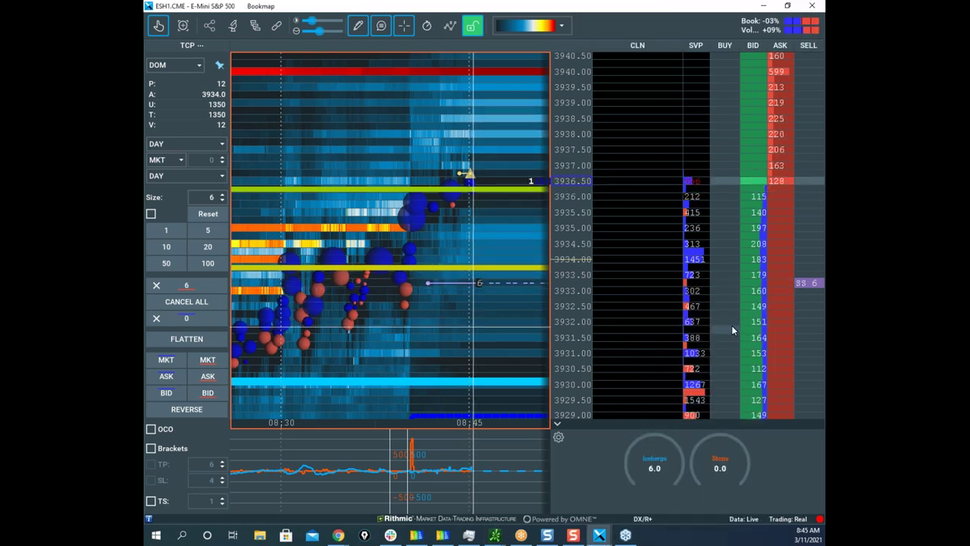
{"action": "left_click", "coordinate": [777, 284]}
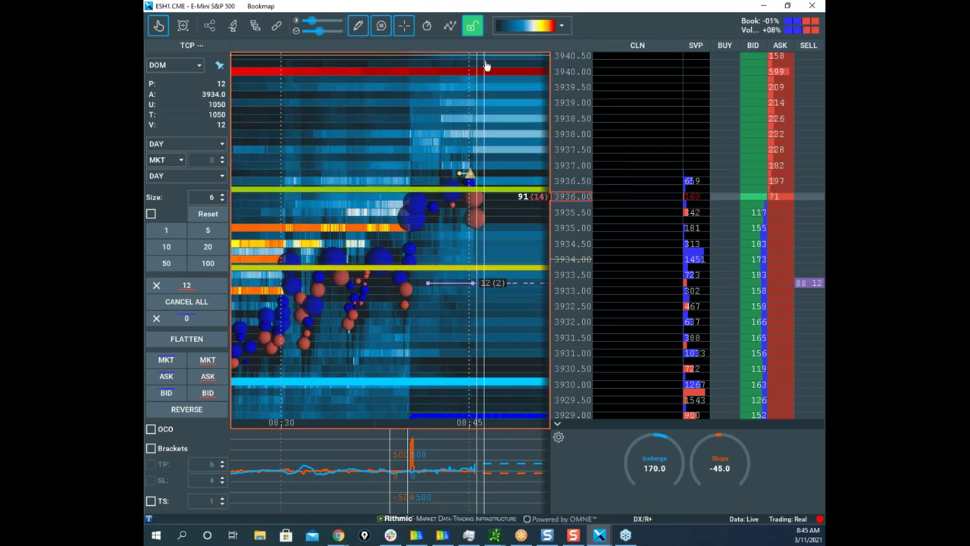
Step: Compare the /VX chart with the stops and icebergs spike after 08:40 and the trades around 08:45 on the S&P 500 heatmap
{"action": "left_click_drag", "start_coordinate": [726, 0], "coordinate": [713, 26]}
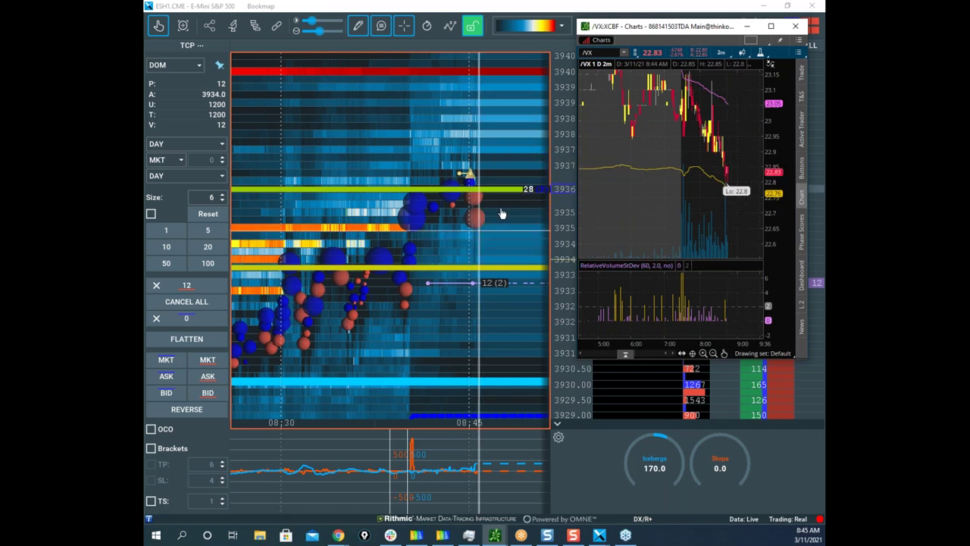
{"action": "mouse_move", "coordinate": [462, 221]}
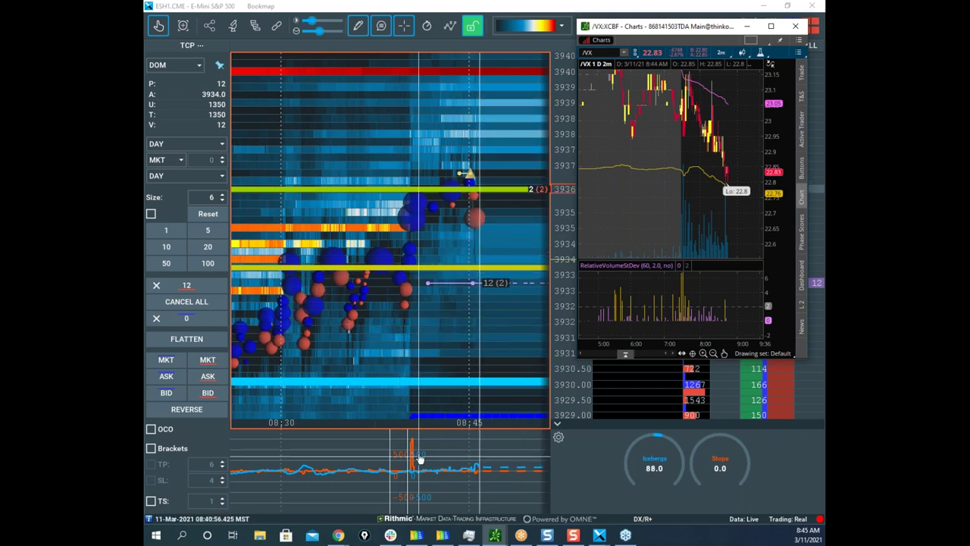
{"action": "mouse_move", "coordinate": [411, 441]}
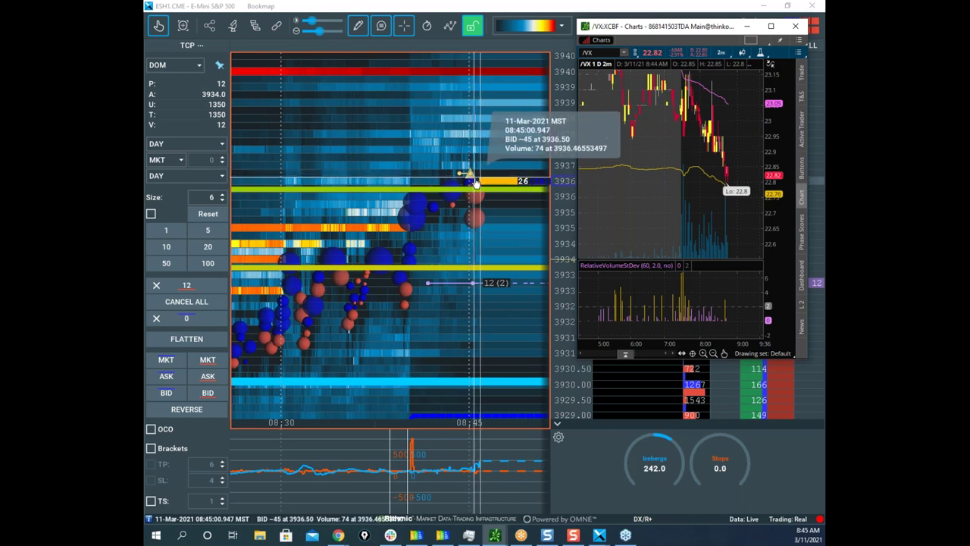
{"action": "scroll", "coordinate": [504, 201], "scroll_direction": "up", "scroll_amount": 2}
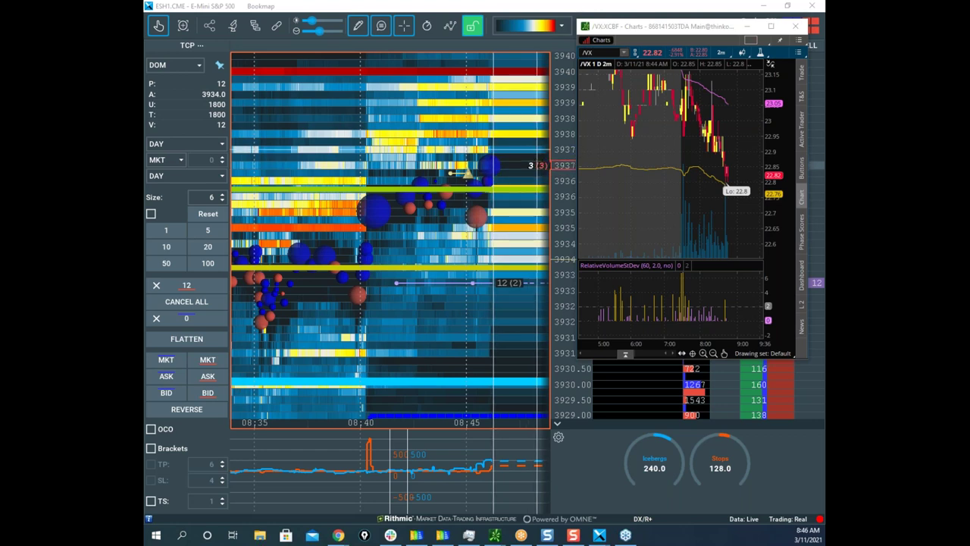
{"action": "left_click_drag", "start_coordinate": [613, 31], "coordinate": [615, 0]}
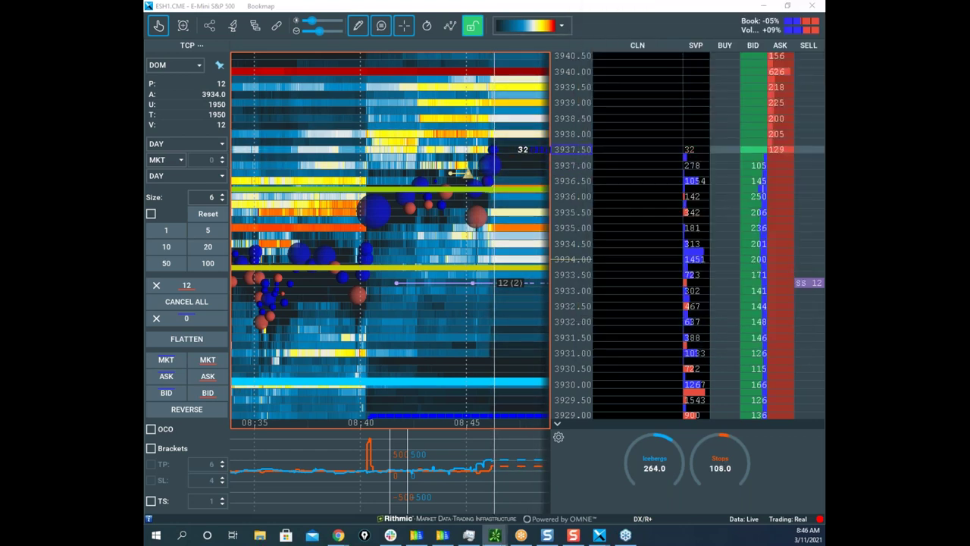
Step: Turn off the pencil mode on the E-Mini S&P 500 heatmap
{"action": "left_click", "coordinate": [357, 26]}
{"action": "left_click", "coordinate": [409, 54]}
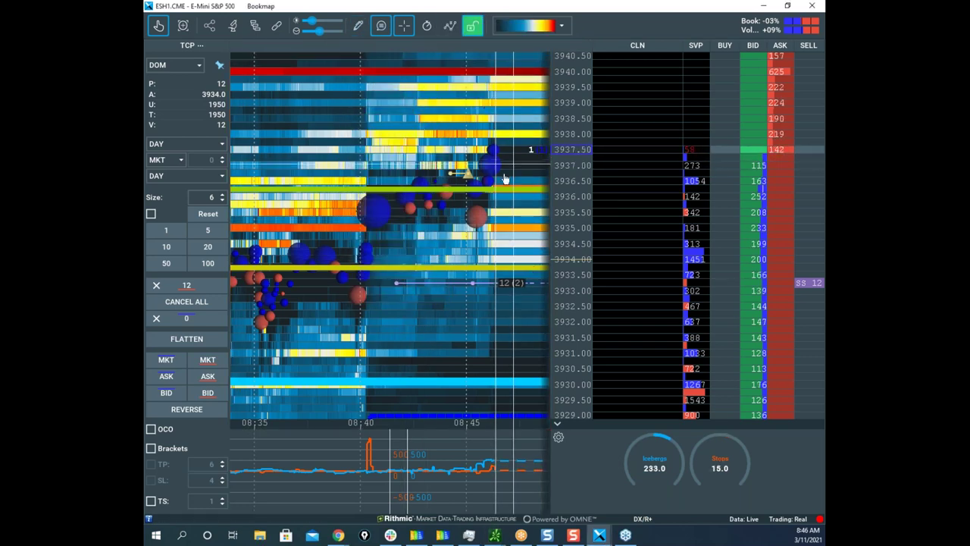
{"action": "scroll", "coordinate": [440, 196], "scroll_direction": "down", "scroll_amount": 2}
{"action": "left_click_drag", "start_coordinate": [516, 213], "coordinate": [490, 234]}
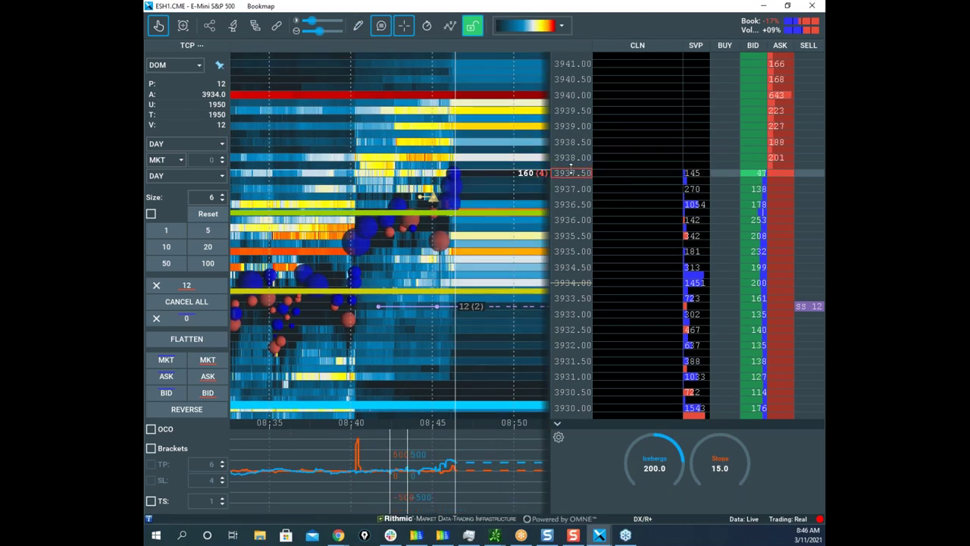
Step: Set the order size to 4 and sell 4 E-Mini S&P 500 contracts at market
{"action": "scroll", "coordinate": [569, 174], "scroll_direction": "down", "scroll_amount": 2}
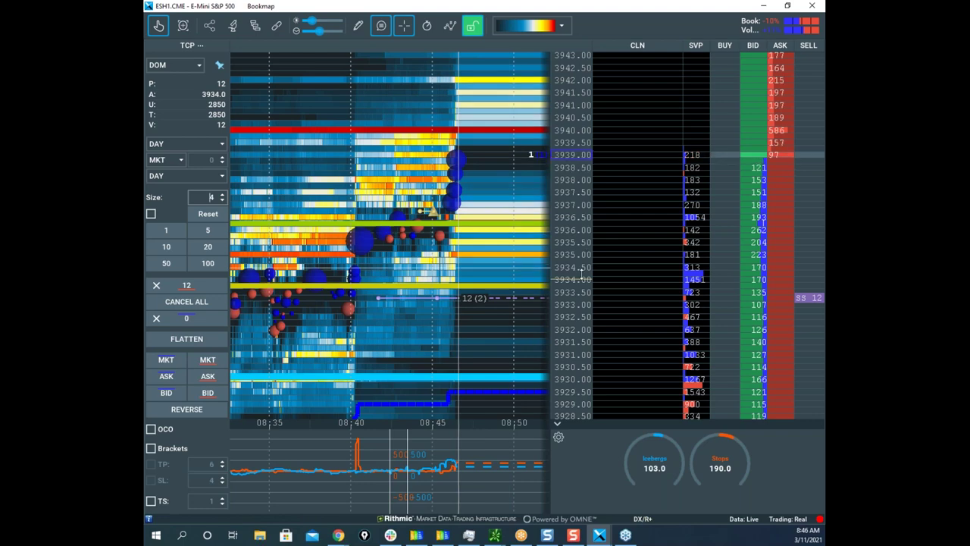
{"action": "left_click_drag", "start_coordinate": [567, 256], "coordinate": [566, 286]}
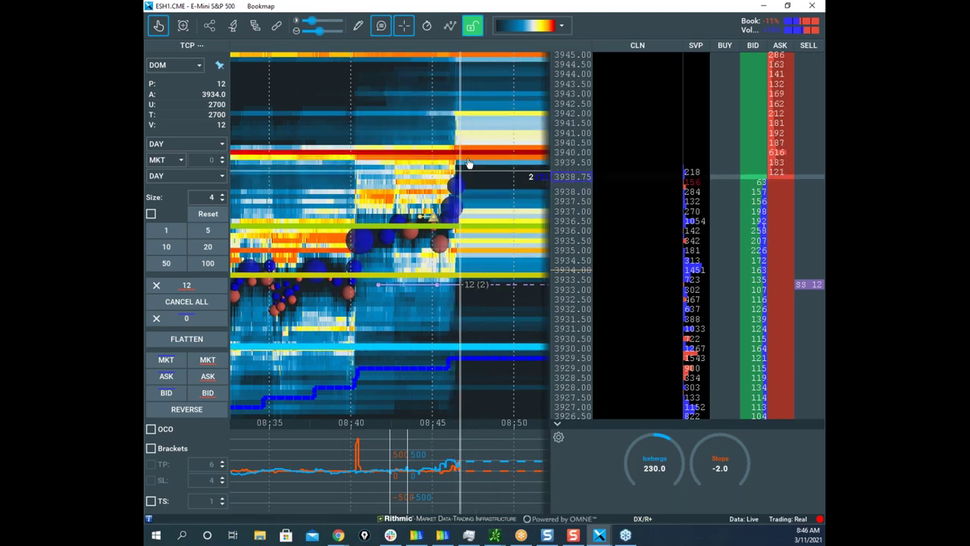
{"action": "scroll", "coordinate": [558, 243], "scroll_direction": "up", "scroll_amount": 1}
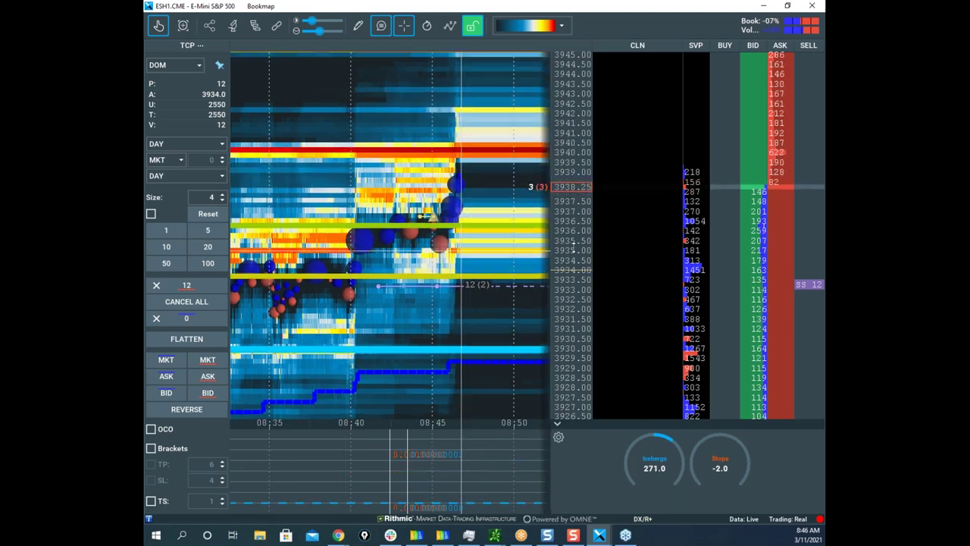
{"action": "scroll", "coordinate": [499, 212], "scroll_direction": "up", "scroll_amount": 2}
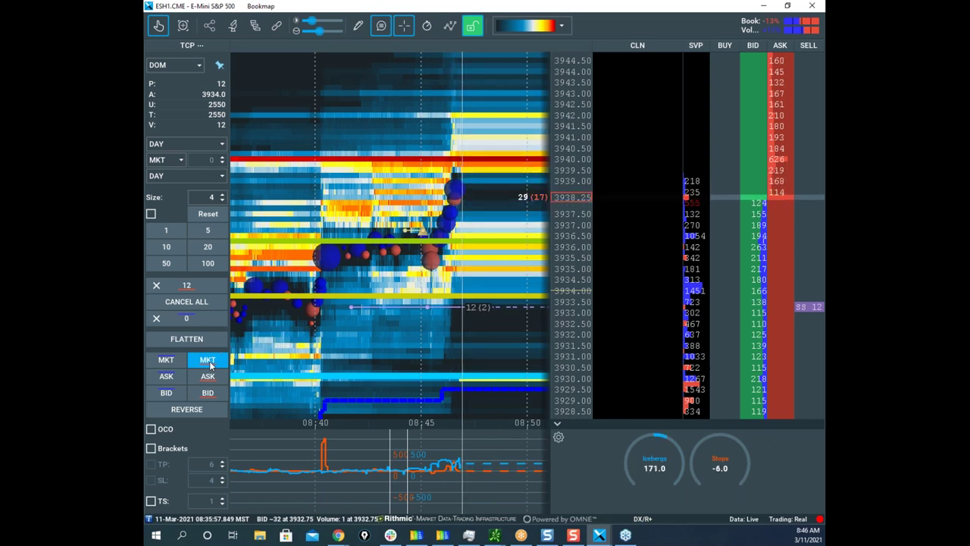
{"action": "left_click", "coordinate": [208, 361]}
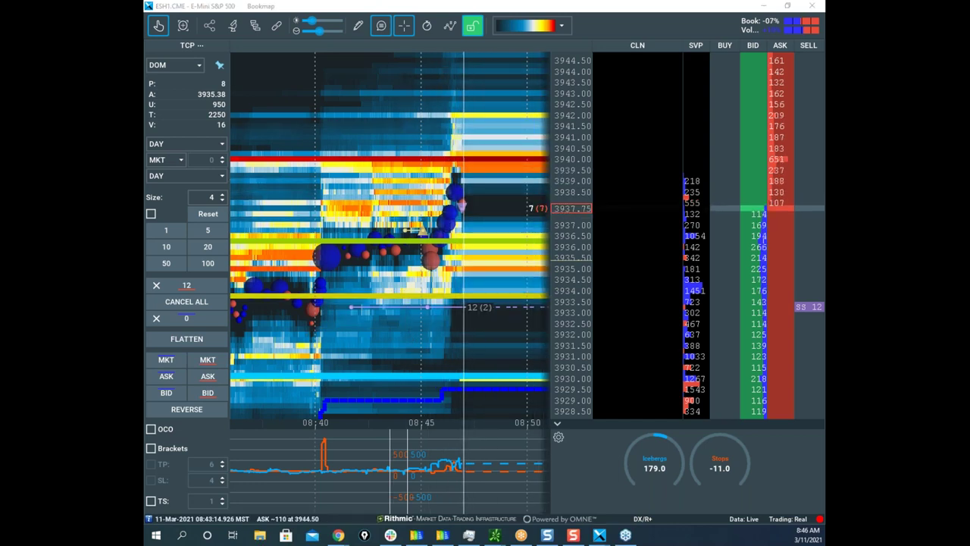
Step: Circle the liquidity band around 3940.00 in yellow, sketch a price rise and pullback beneath it, and clear the annotations
{"action": "mouse_move", "coordinate": [488, 143]}
{"action": "left_mouse_down"}
{"action": "mouse_move", "coordinate": [379, 137]}
{"action": "mouse_move", "coordinate": [600, 171]}
{"action": "mouse_move", "coordinate": [522, 134]}
{"action": "left_mouse_up"}
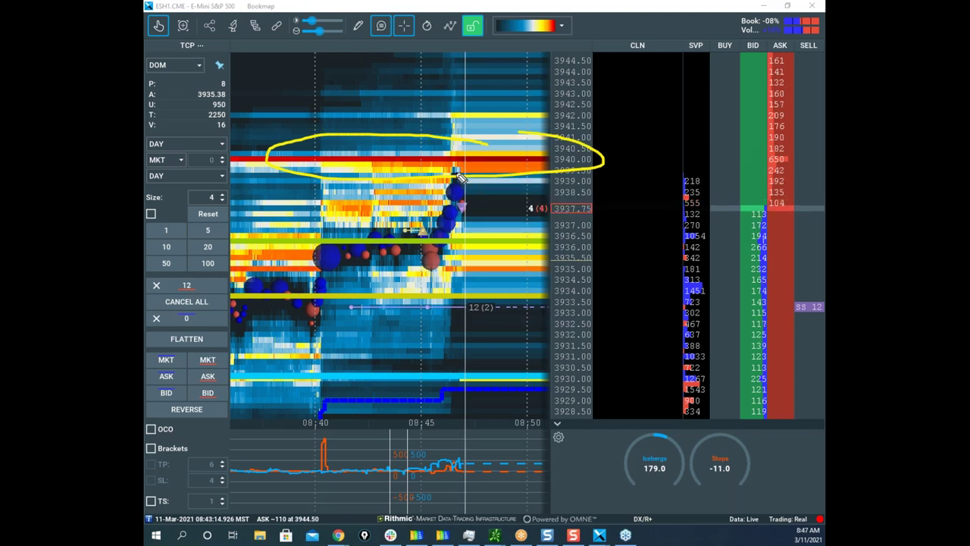
{"action": "mouse_move", "coordinate": [436, 248]}
{"action": "left_mouse_down"}
{"action": "mouse_move", "coordinate": [468, 204]}
{"action": "mouse_move", "coordinate": [476, 263]}
{"action": "mouse_move", "coordinate": [491, 276]}
{"action": "mouse_move", "coordinate": [528, 223]}
{"action": "mouse_move", "coordinate": [487, 247]}
{"action": "left_mouse_up"}
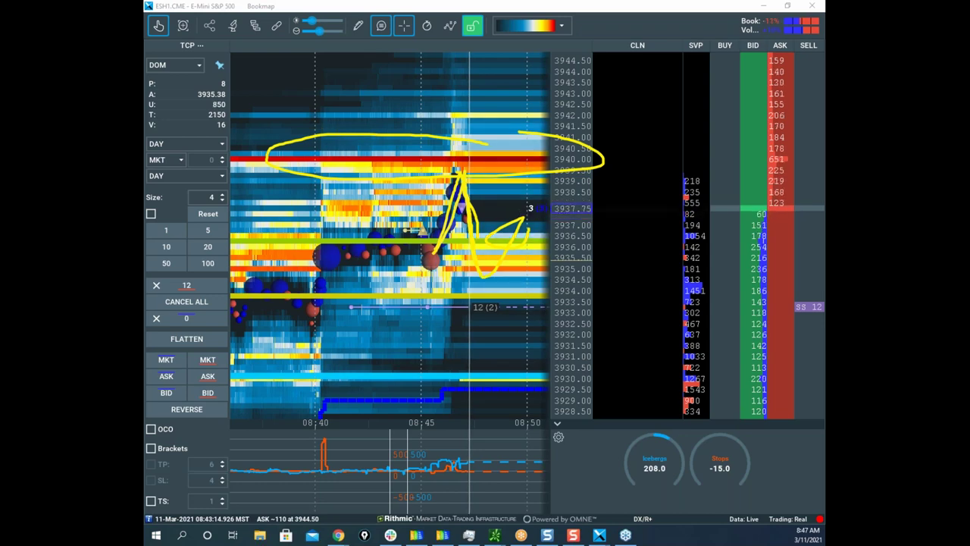
{"action": "key", "text": "Escape"}
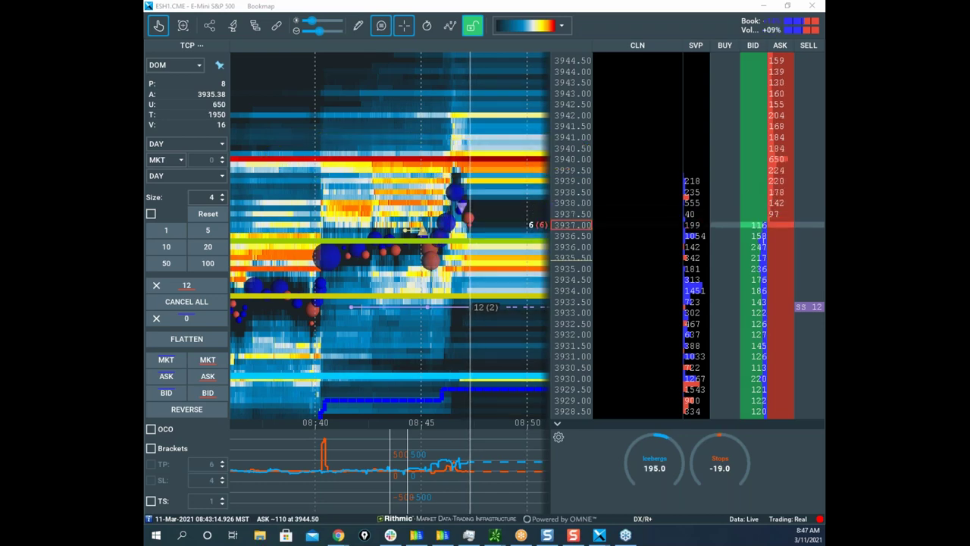
Step: Bring the COMEX Gold Futures window onto this screen, maximize it and enlarge the 07:30 to 08:30 period
{"action": "left_click_drag", "start_coordinate": [146, 227], "coordinate": [721, 75]}
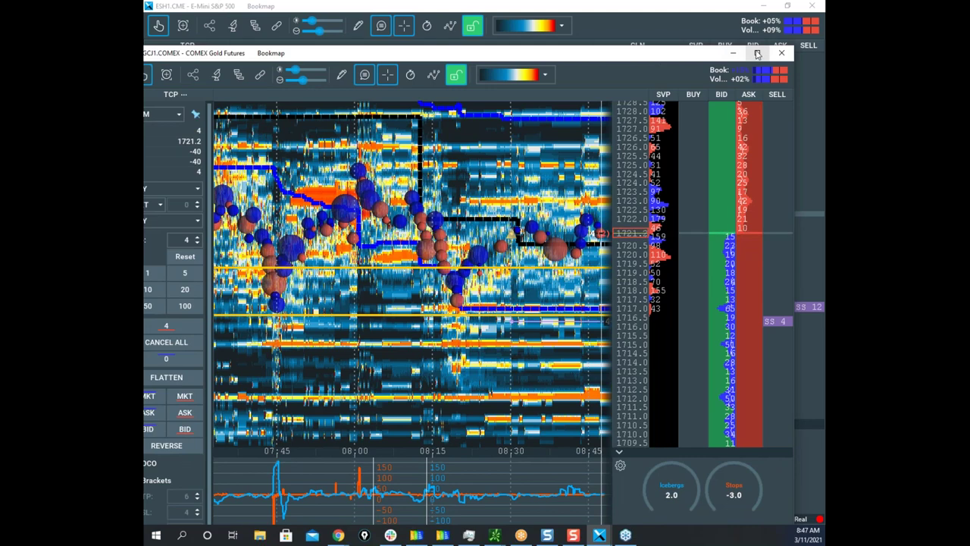
{"action": "left_click", "coordinate": [756, 52]}
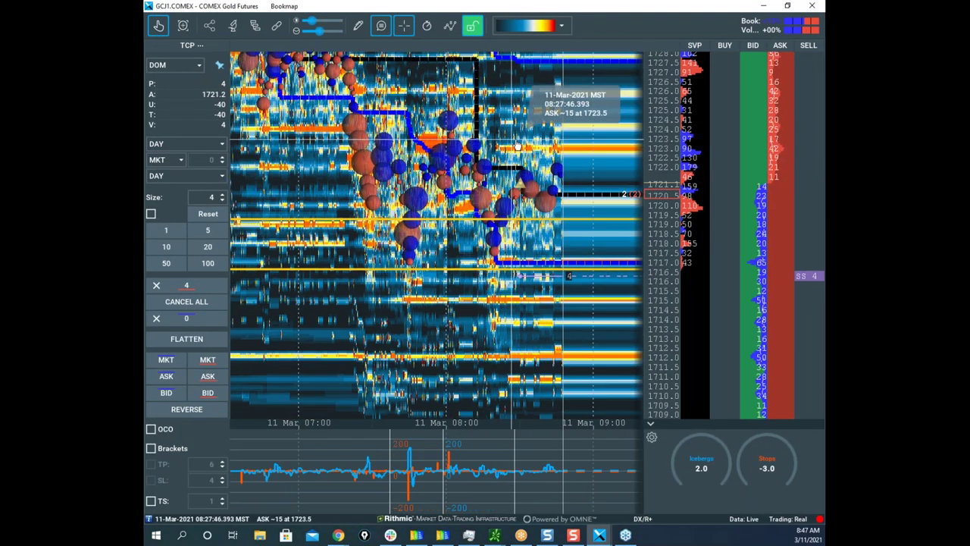
{"action": "scroll", "coordinate": [425, 212], "scroll_direction": "up", "scroll_amount": 4}
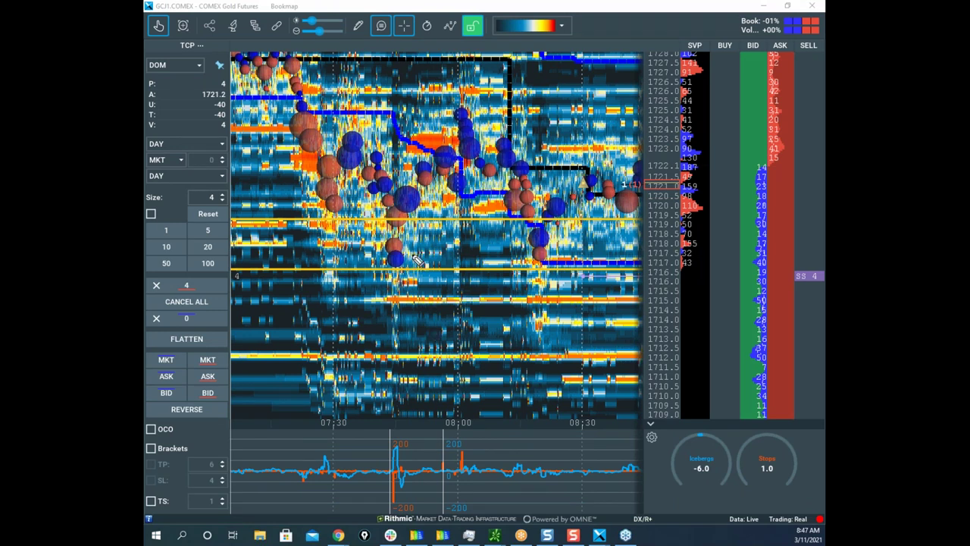
Step: Circle the stops and icebergs spike near 07:45 and its price low, trace the following gold price path, and clear the annotations
{"action": "left_click_drag", "start_coordinate": [384, 506], "coordinate": [426, 427]}
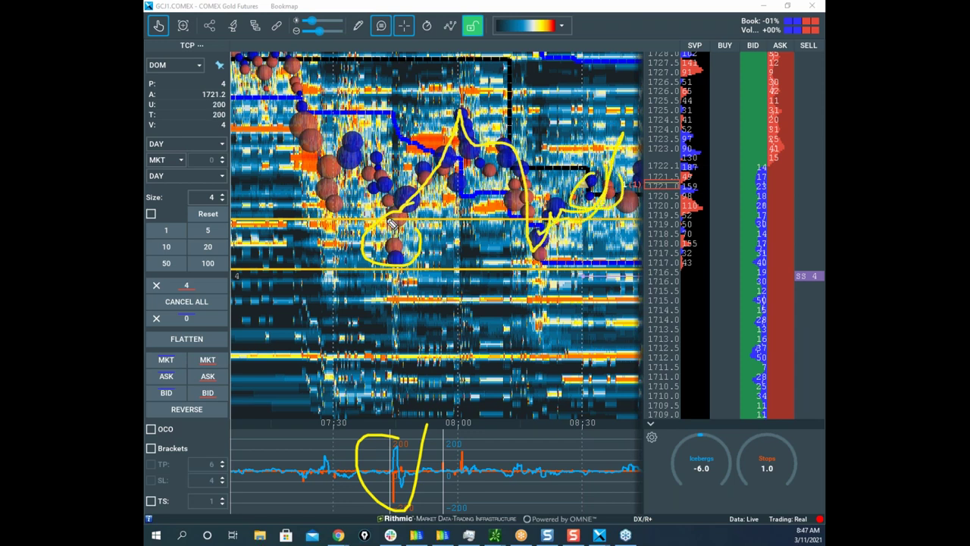
{"action": "key", "text": "Escape"}
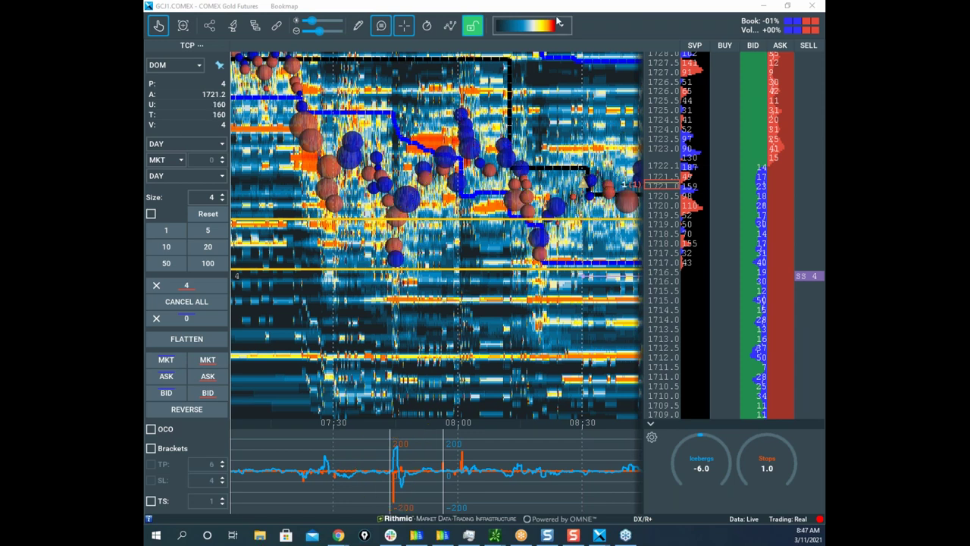
Step: Move the COMEX Gold Futures window off this screen and set the E-Mini S&P 500 sell stop orders at 3933.25 to 8 contracts total
{"action": "left_click_drag", "start_coordinate": [564, 9], "coordinate": [146, 2]}
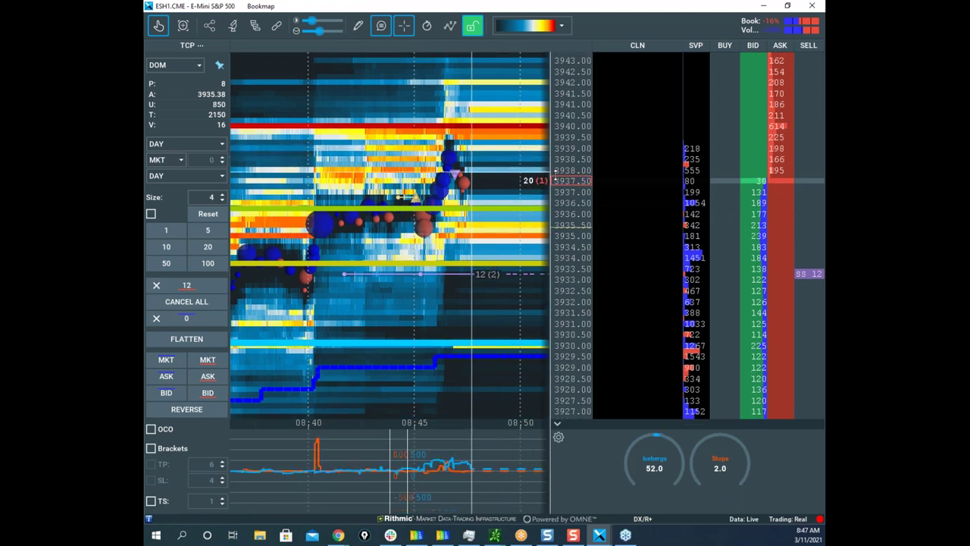
{"action": "scroll", "coordinate": [556, 176], "scroll_direction": "up", "scroll_amount": 1}
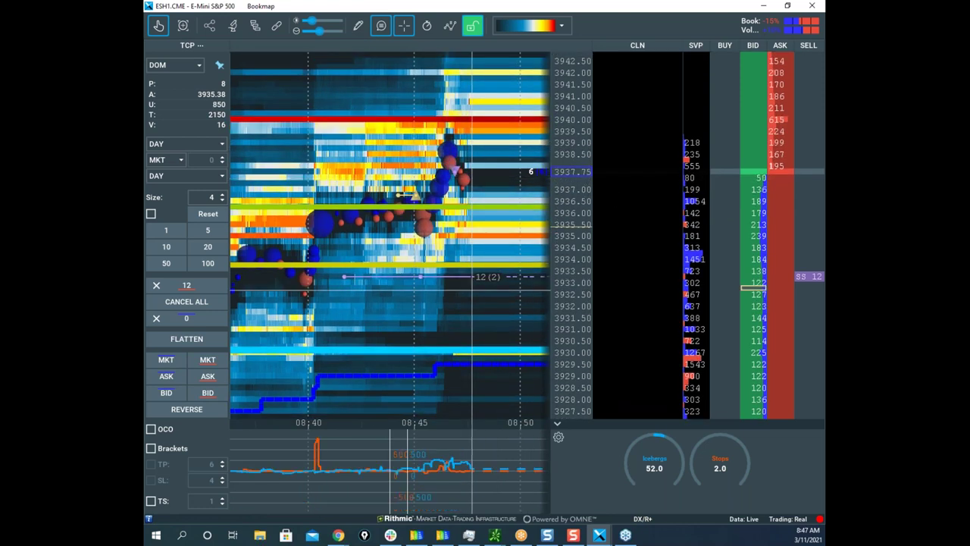
{"action": "left_click", "coordinate": [805, 278]}
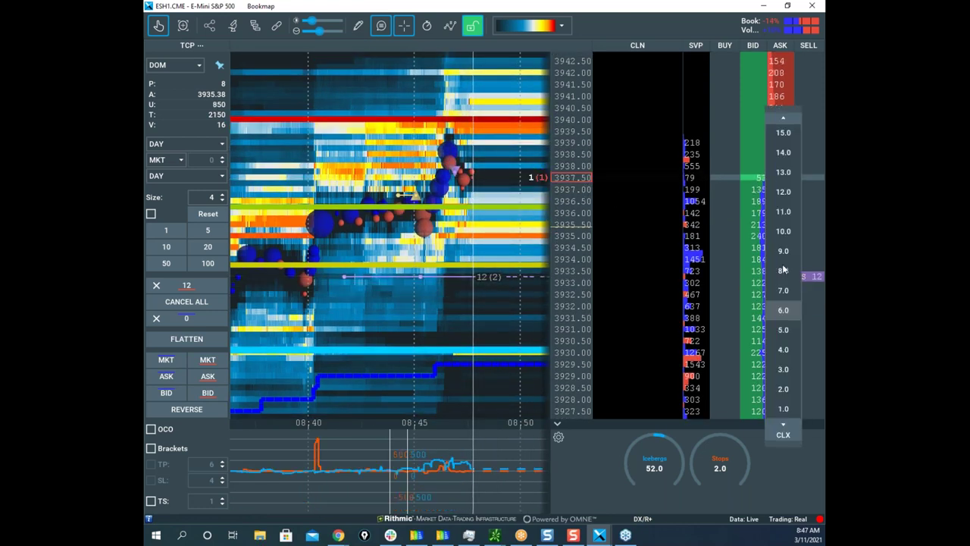
{"action": "left_click", "coordinate": [784, 273]}
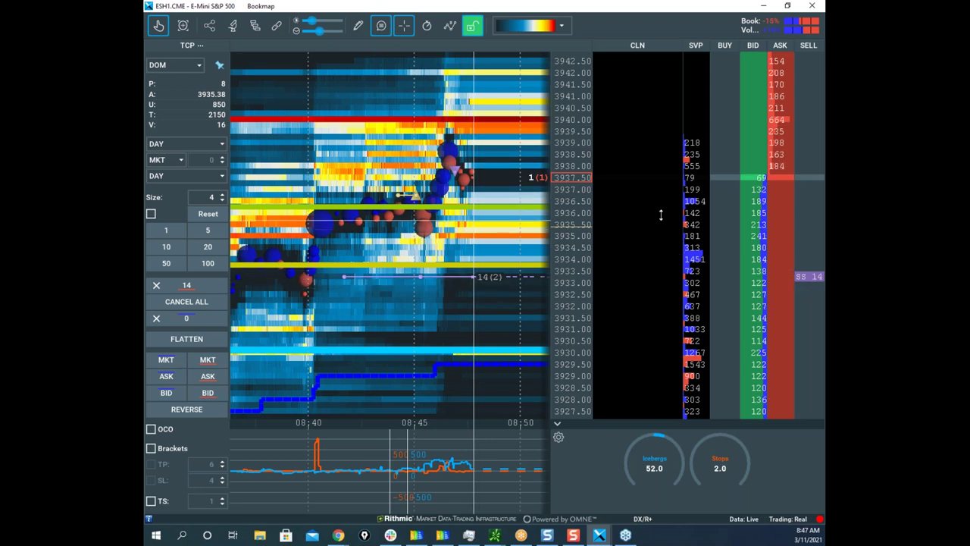
{"action": "left_click", "coordinate": [818, 277]}
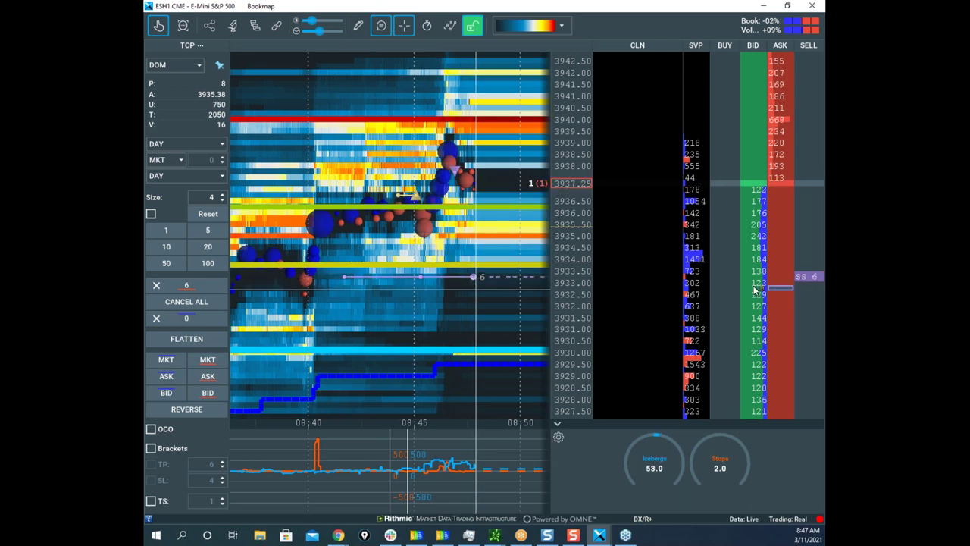
{"action": "right_click", "coordinate": [801, 278]}
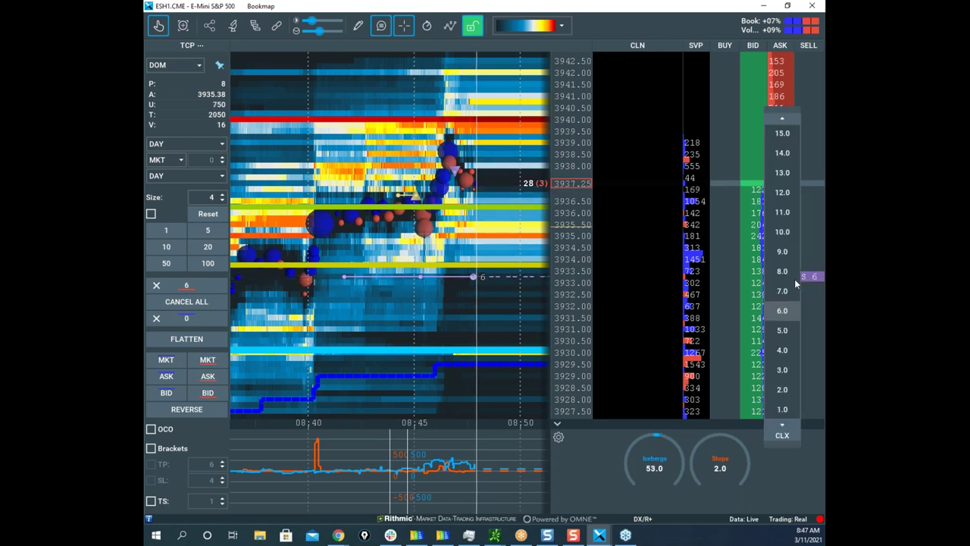
{"action": "left_click", "coordinate": [790, 274]}
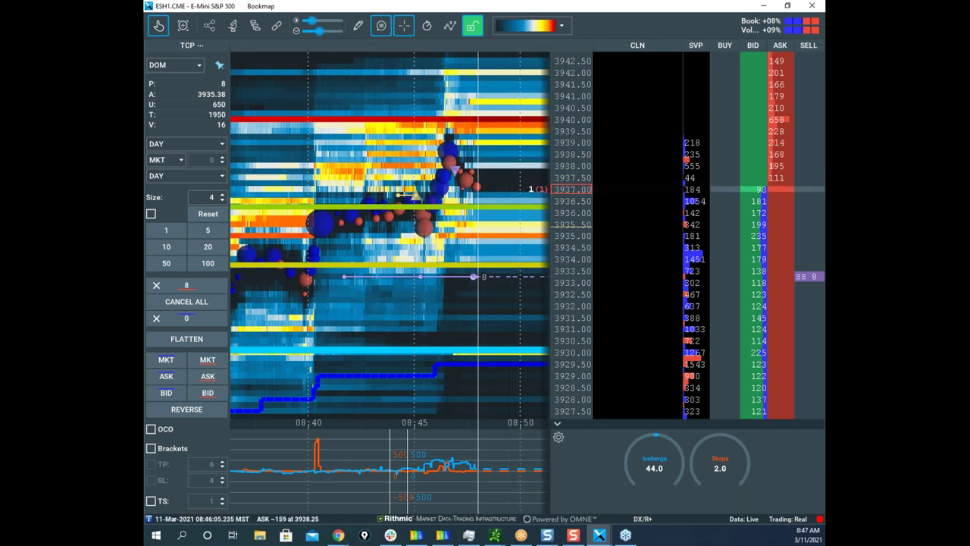
Step: Sketch a yellow price path dipping to about 3935.75 and rising above the 3940.00 band, and clear the annotation
{"action": "mouse_move", "coordinate": [450, 160]}
{"action": "left_mouse_down"}
{"action": "mouse_move", "coordinate": [505, 225]}
{"action": "mouse_move", "coordinate": [536, 109]}
{"action": "left_mouse_up"}
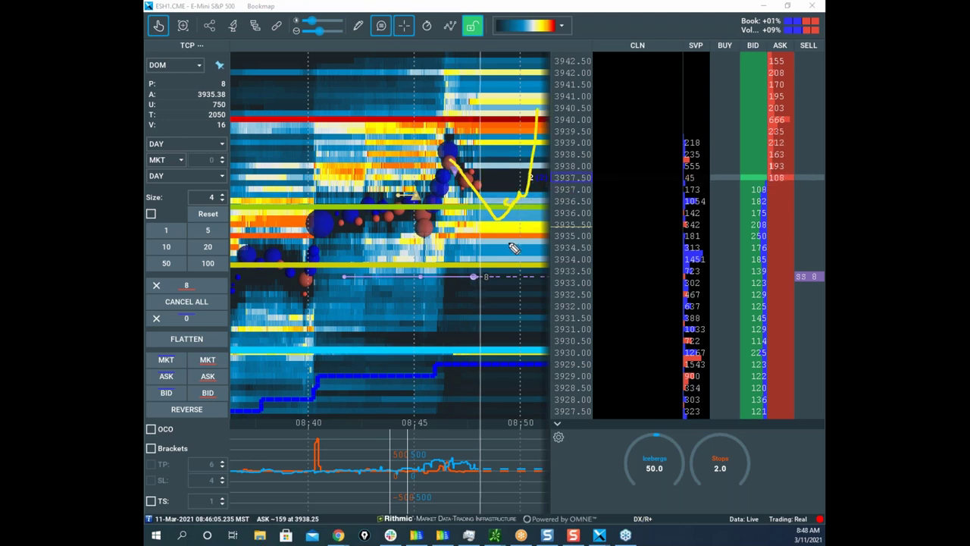
{"action": "left_click_drag", "start_coordinate": [538, 113], "coordinate": [537, 105]}
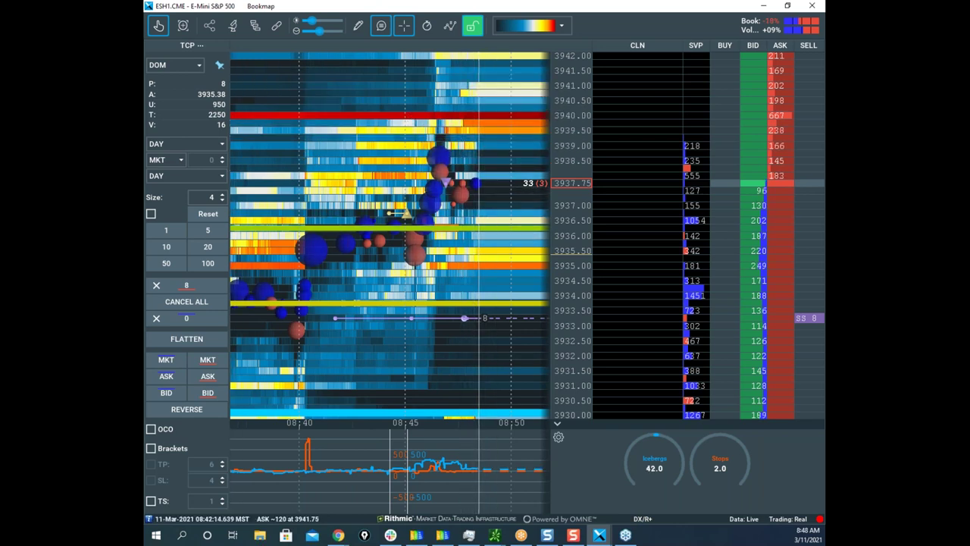
{"action": "key", "text": "Escape"}
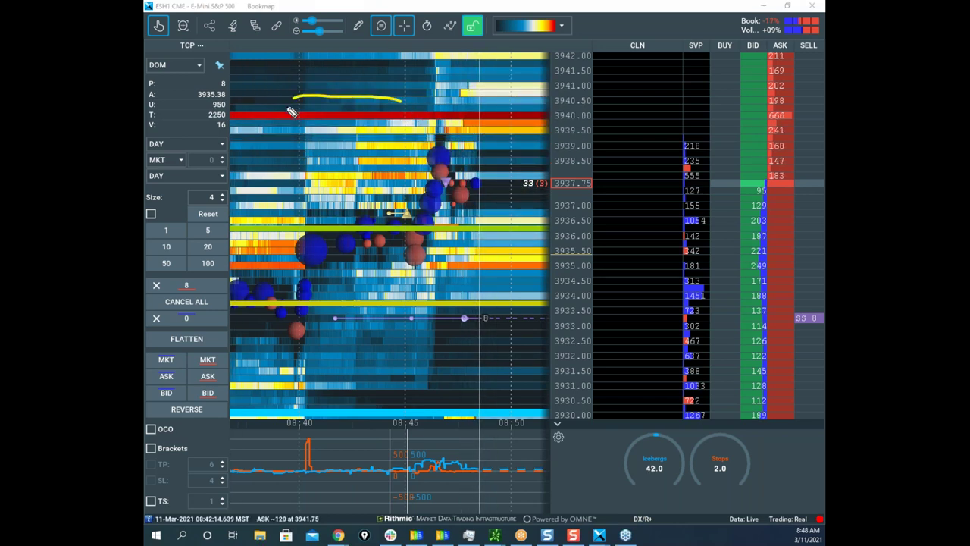
Step: Circle the 3940.00 liquidity band and its ask size in yellow, and sketch price rising to the band and reversing down to about 3937.00
{"action": "left_click_drag", "start_coordinate": [292, 112], "coordinate": [473, 116]}
{"action": "mouse_move", "coordinate": [805, 105]}
{"action": "left_mouse_down"}
{"action": "mouse_move", "coordinate": [766, 117]}
{"action": "mouse_move", "coordinate": [793, 118]}
{"action": "left_mouse_up"}
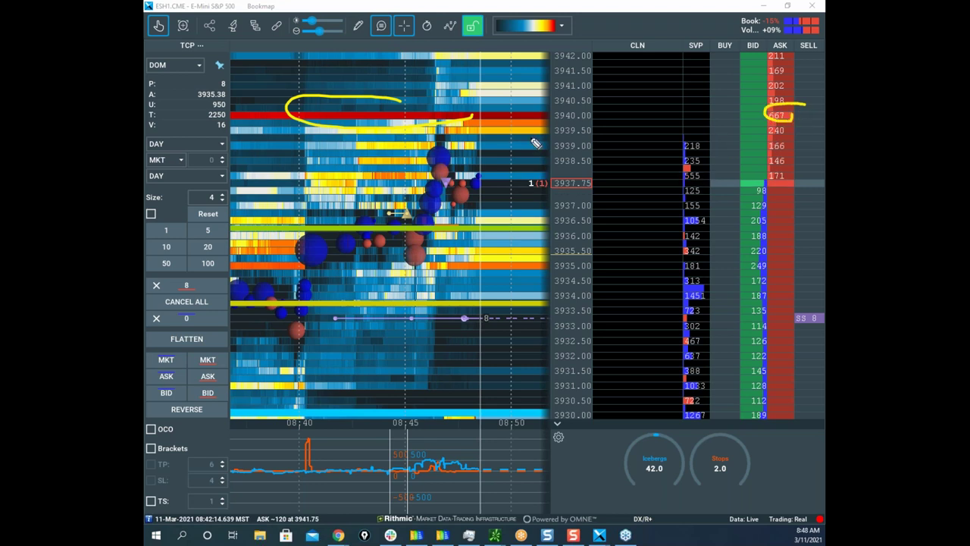
{"action": "mouse_move", "coordinate": [448, 136]}
{"action": "left_mouse_down"}
{"action": "mouse_move", "coordinate": [481, 168]}
{"action": "mouse_move", "coordinate": [492, 198]}
{"action": "left_mouse_up"}
{"action": "left_click_drag", "start_coordinate": [767, 116], "coordinate": [769, 118]}
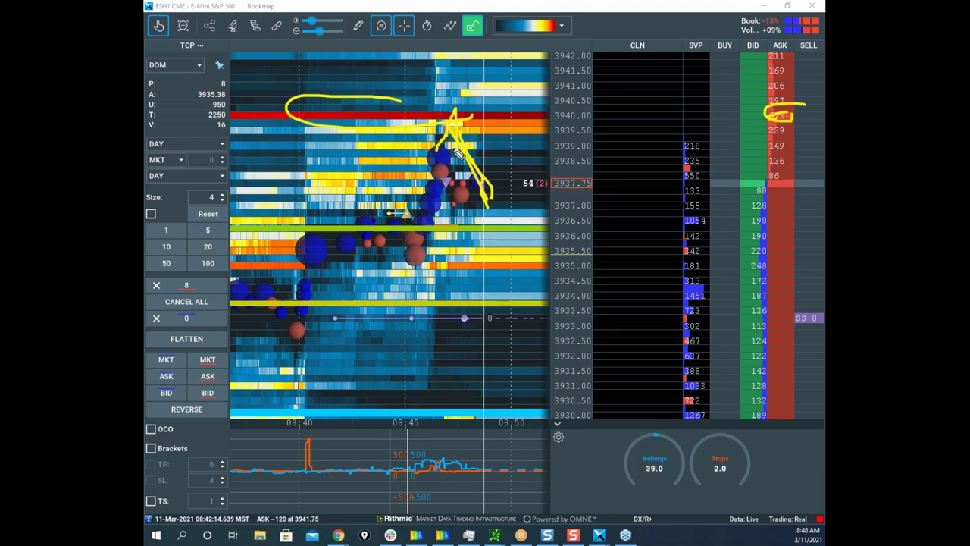
Step: Sketch further price swings around 3940.00, circle the stops and icebergs readings after 08:45, and clear the annotations
{"action": "mouse_move", "coordinate": [459, 174]}
{"action": "left_mouse_down"}
{"action": "mouse_move", "coordinate": [486, 257]}
{"action": "mouse_move", "coordinate": [523, 113]}
{"action": "mouse_move", "coordinate": [582, 136]}
{"action": "left_mouse_up"}
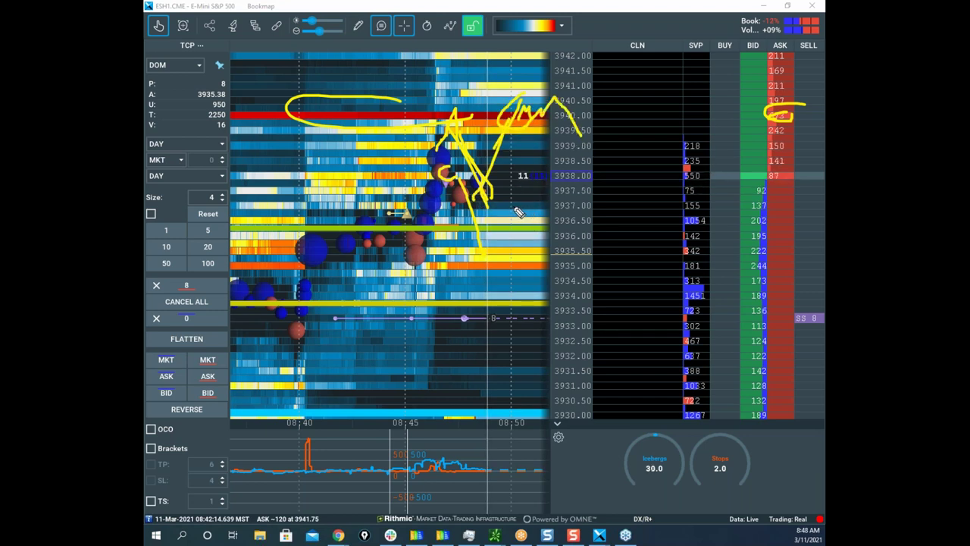
{"action": "left_click_drag", "start_coordinate": [419, 474], "coordinate": [557, 438]}
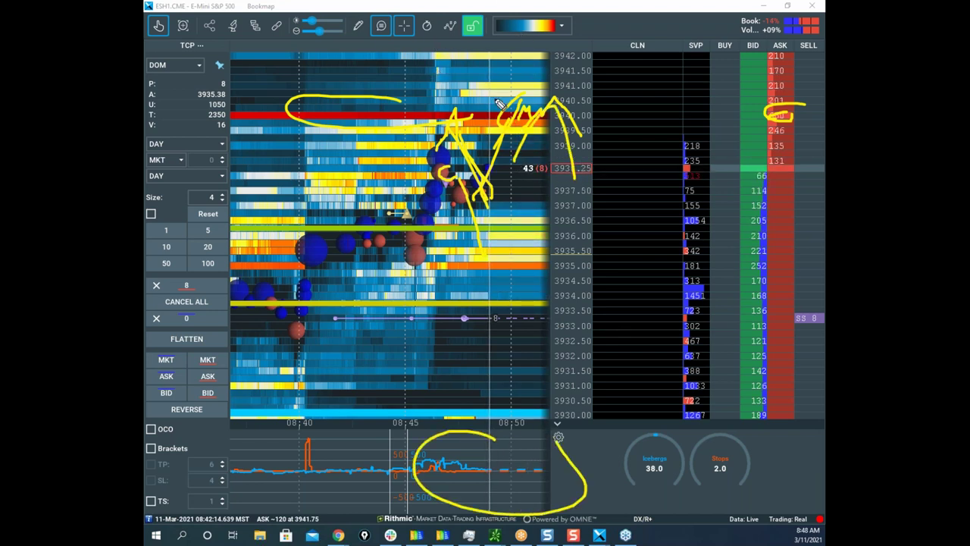
{"action": "key", "text": "Escape"}
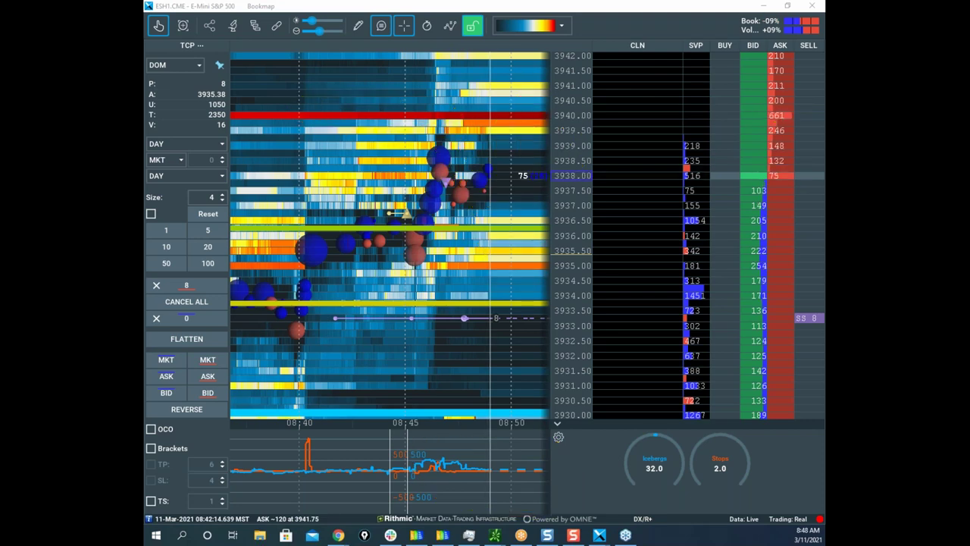
Step: Switch to the Sierra Chart remote session in Chrome, maximize it and show the EMINISP chartbook
{"action": "left_click", "coordinate": [338, 535]}
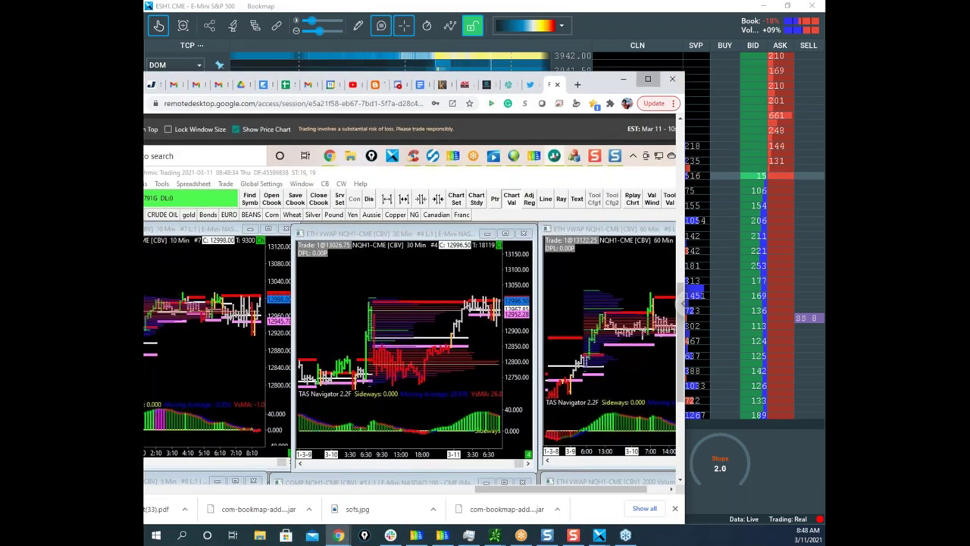
{"action": "left_click", "coordinate": [648, 79]}
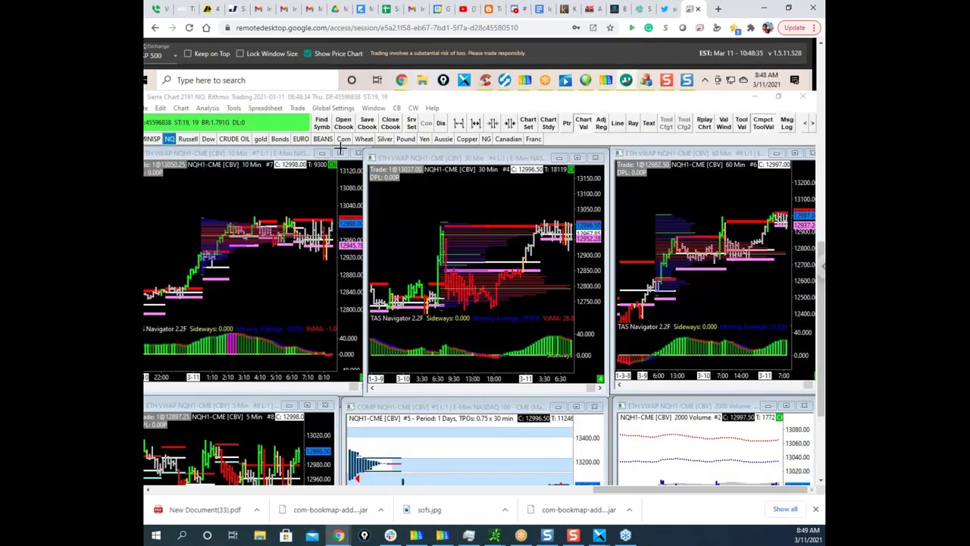
{"action": "left_click", "coordinate": [152, 140]}
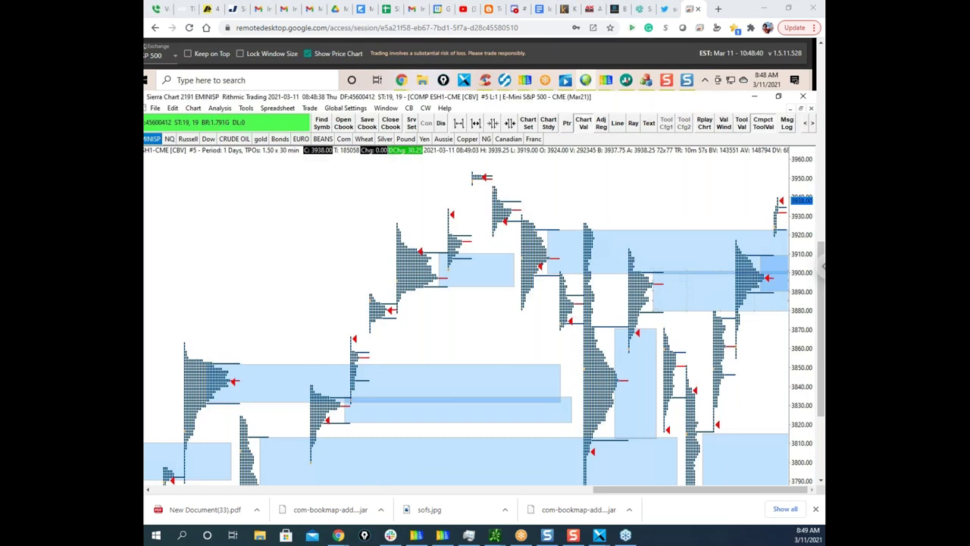
Step: Underline the level just above 3920.00 in black, sketch a pullback and rise from it, clear the drawing and return to Bookmap
{"action": "left_click_drag", "start_coordinate": [612, 234], "coordinate": [748, 233]}
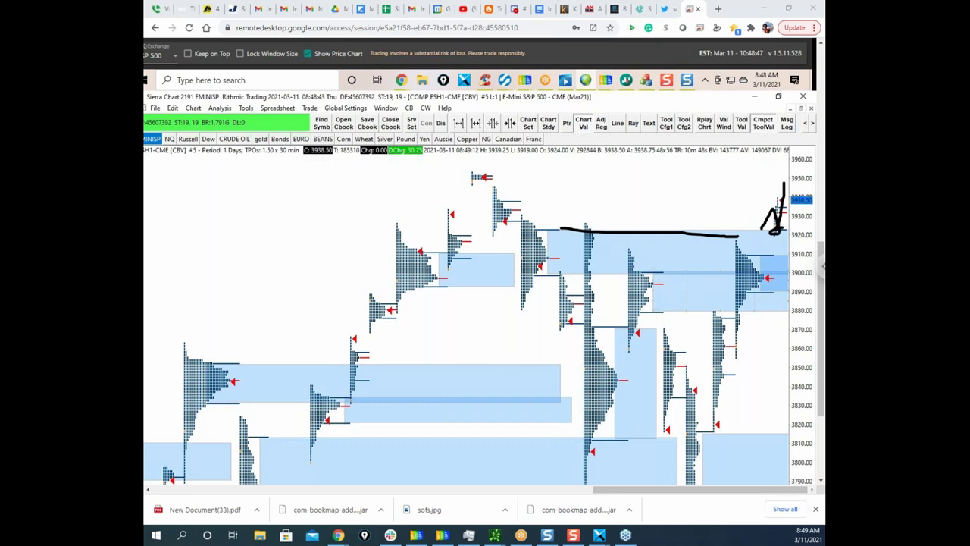
{"action": "key", "text": "Escape"}
{"action": "left_click", "coordinate": [764, 8]}
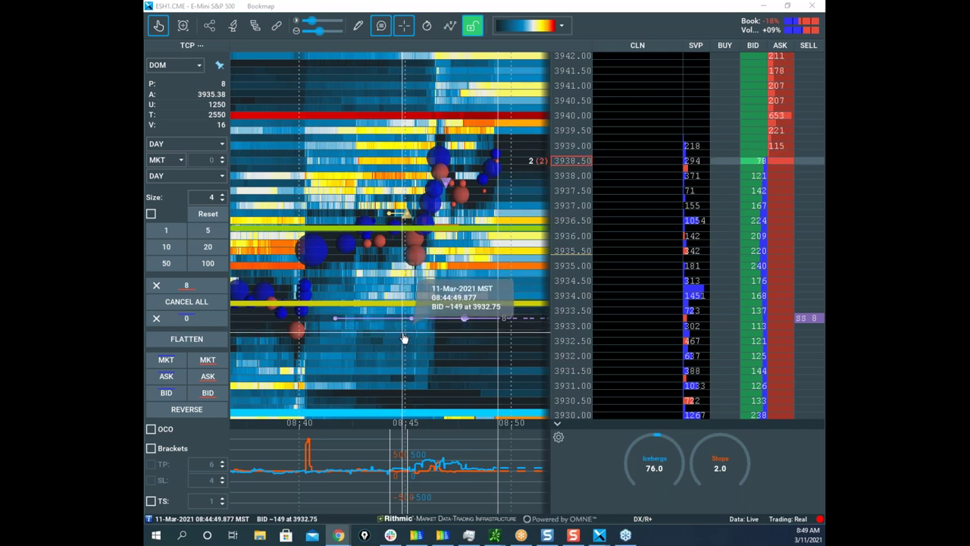
Step: Sketch a push to 3940.00 with a breakout above it and a rejection down to about 3937.00, and clear the annotations
{"action": "left_click_drag", "start_coordinate": [561, 215], "coordinate": [561, 227]}
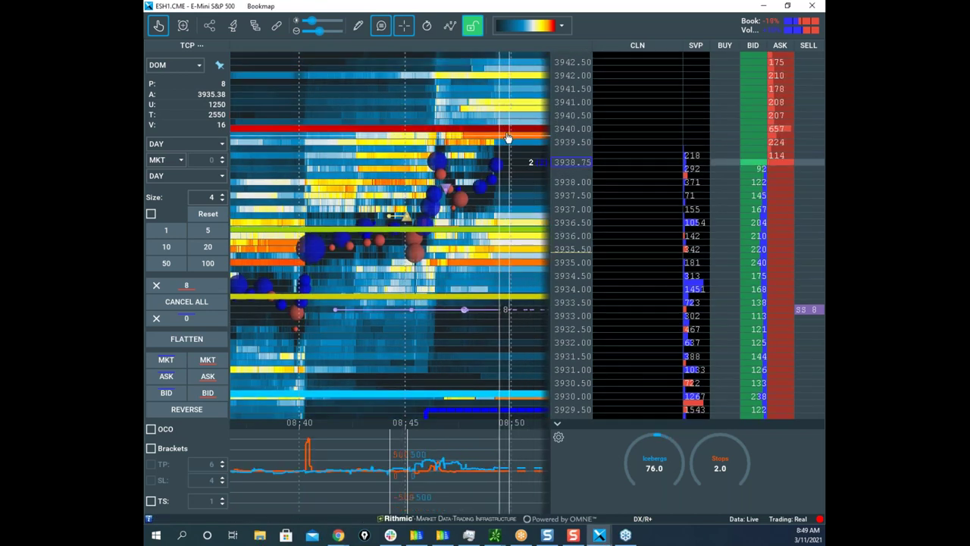
{"action": "key", "text": "Escape"}
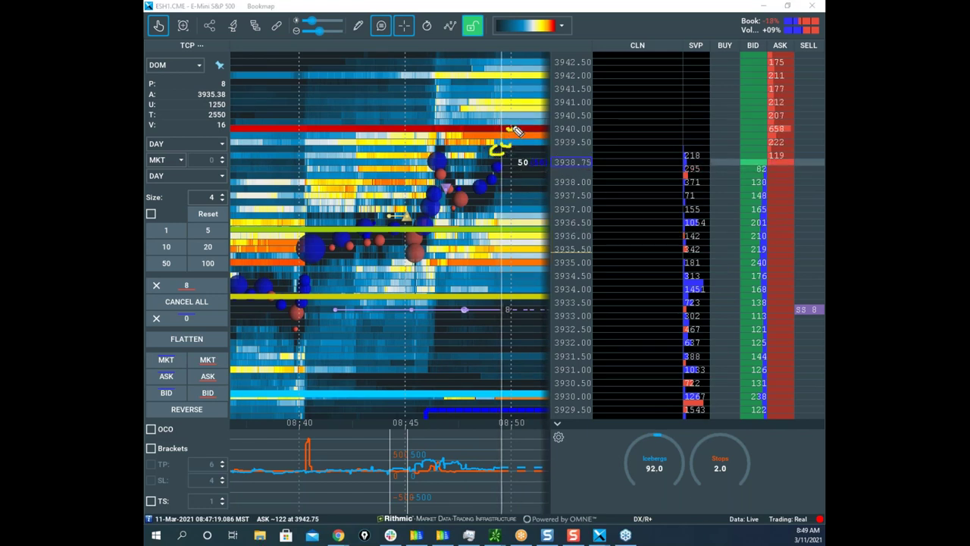
{"action": "left_click_drag", "start_coordinate": [516, 93], "coordinate": [522, 51]}
{"action": "mouse_move", "coordinate": [525, 100]}
{"action": "left_mouse_down"}
{"action": "mouse_move", "coordinate": [513, 138]}
{"action": "mouse_move", "coordinate": [558, 135]}
{"action": "mouse_move", "coordinate": [563, 150]}
{"action": "left_mouse_up"}
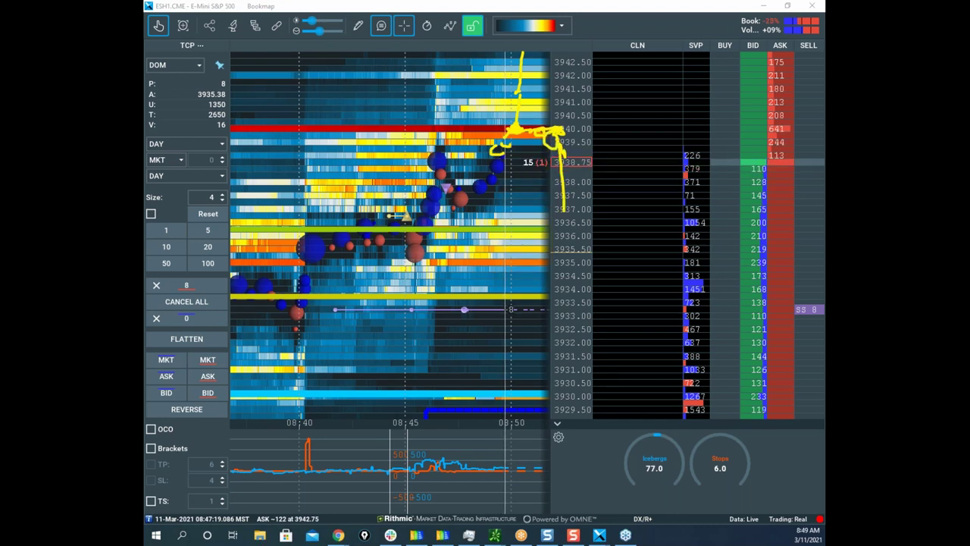
{"action": "key", "text": "Escape"}
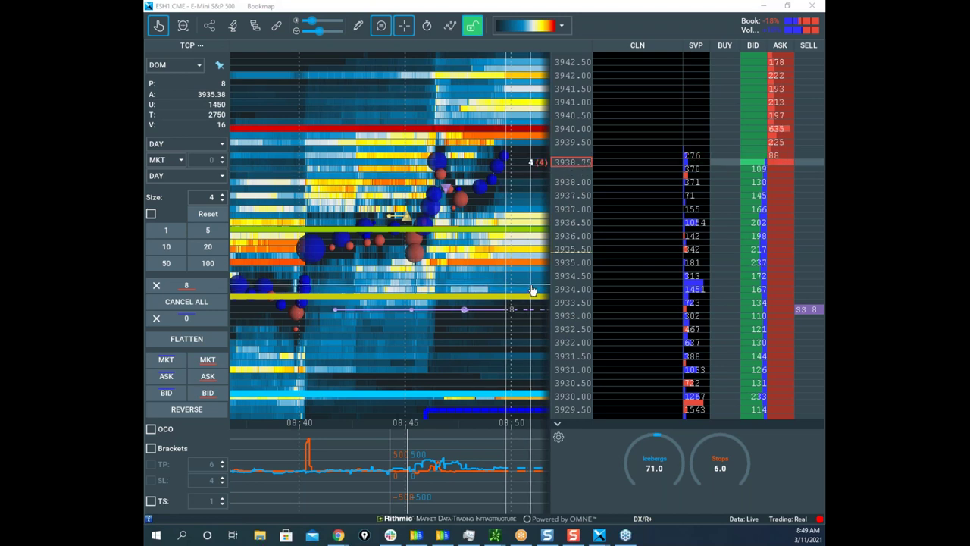
Step: Bring the /VX chart onto this screen, compare it with the E-Mini price action from 08:35 to 08:50, and move it off again
{"action": "left_click_drag", "start_coordinate": [728, 0], "coordinate": [679, 44]}
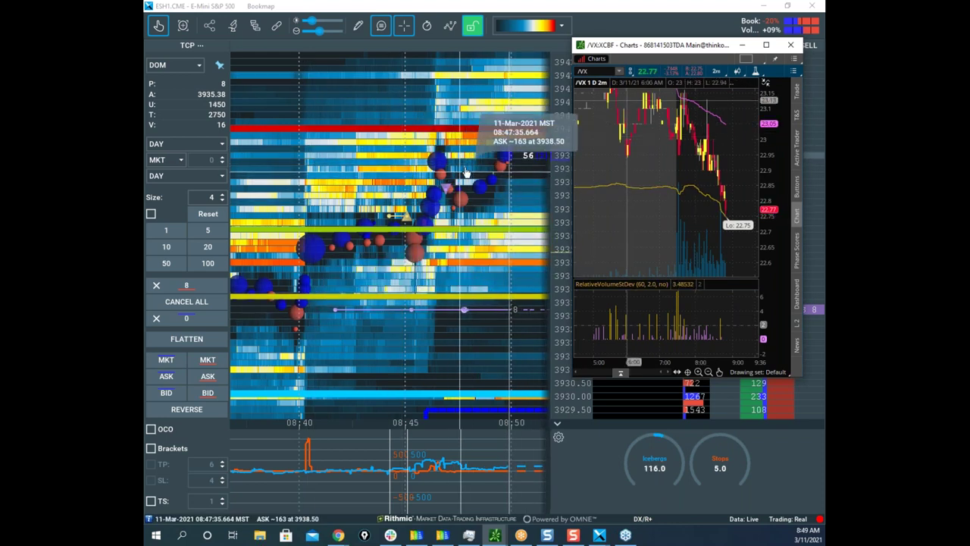
{"action": "scroll", "coordinate": [393, 146], "scroll_direction": "down", "scroll_amount": 2}
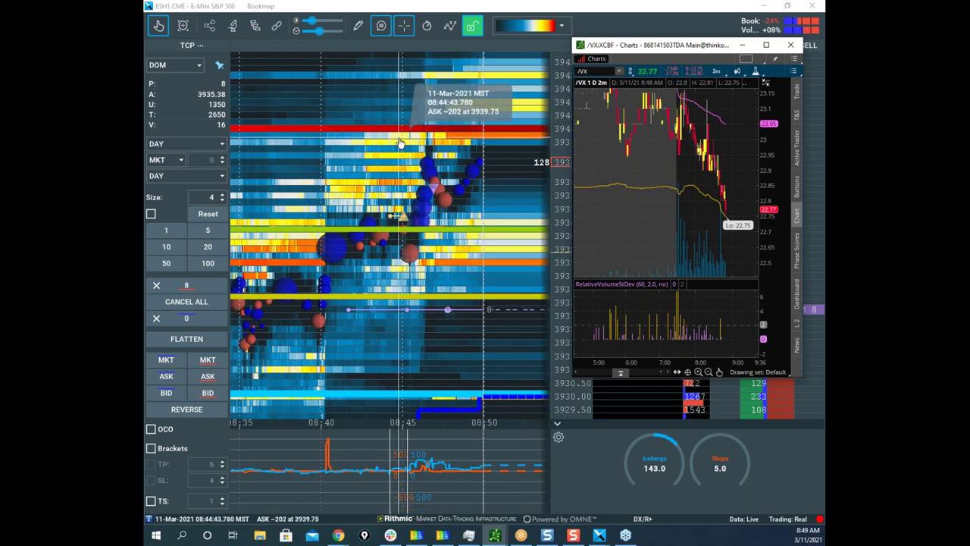
{"action": "scroll", "coordinate": [492, 198], "scroll_direction": "up", "scroll_amount": 1}
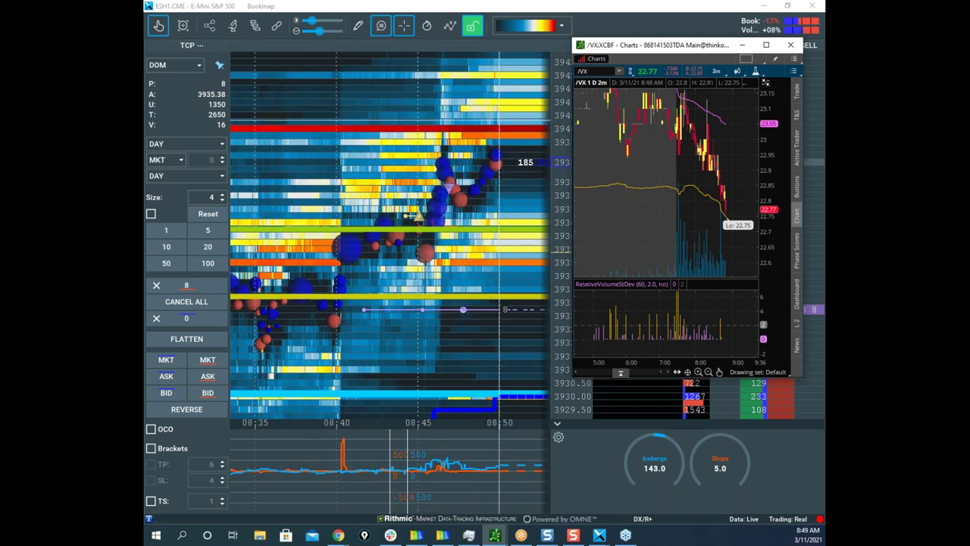
{"action": "left_click_drag", "start_coordinate": [649, 49], "coordinate": [661, 2]}
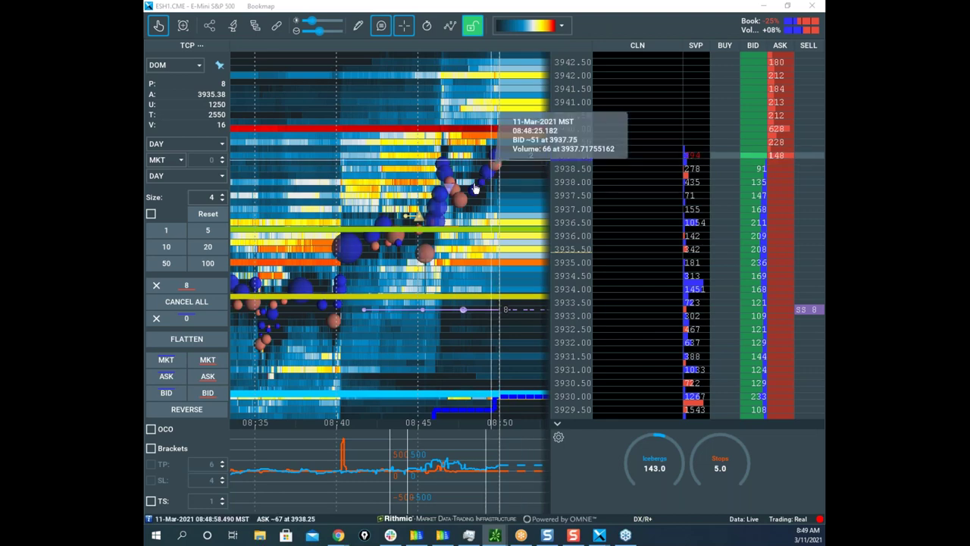
Step: Review the stop and iceberg alert settings of the Stops&Icebergs tracker add-on and close the add-on configuration
{"action": "left_click_drag", "start_coordinate": [557, 146], "coordinate": [554, 223]}
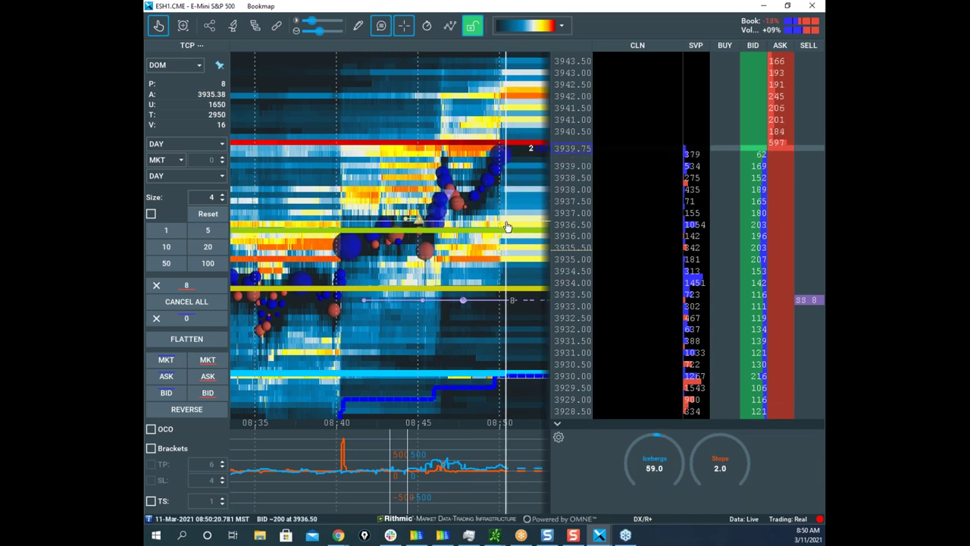
{"action": "left_click", "coordinate": [254, 26]}
{"action": "left_click", "coordinate": [386, 177]}
{"action": "scroll", "coordinate": [598, 383], "scroll_direction": "down", "scroll_amount": 5}
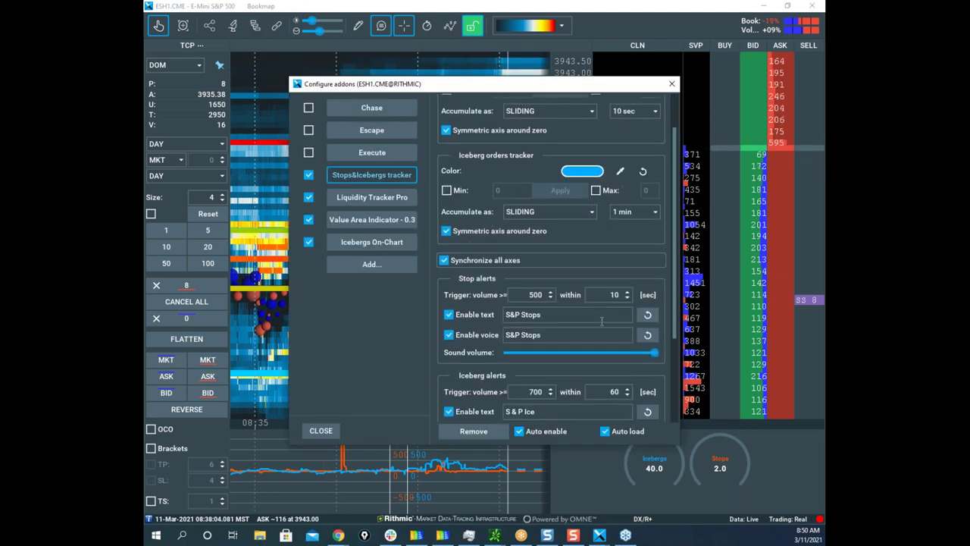
{"action": "scroll", "coordinate": [597, 385], "scroll_direction": "down", "scroll_amount": 2}
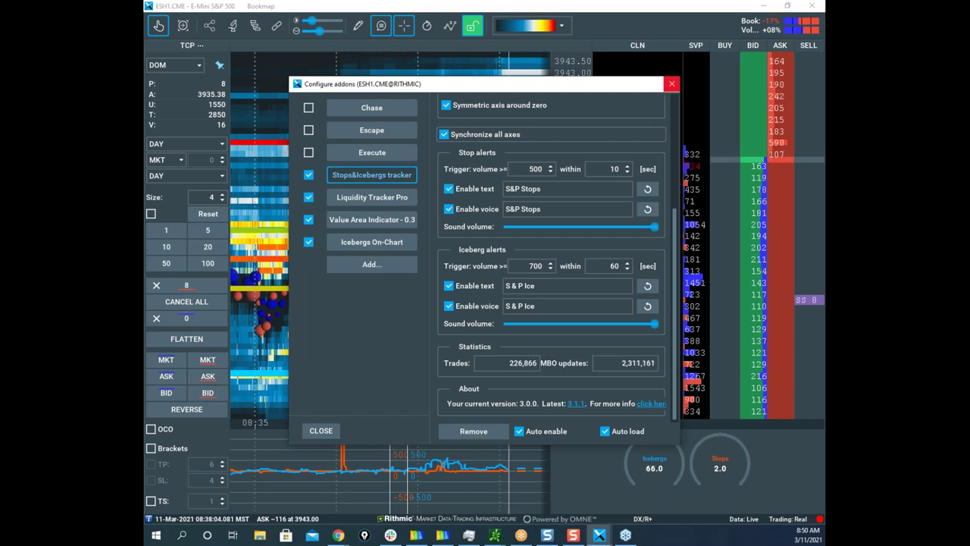
{"action": "left_click", "coordinate": [671, 83]}
Step: Examine the E-Mini price action beneath 3940.00 from 08:45 onward, and bring the /VX chart onto this screen for comparison
{"action": "left_click_drag", "start_coordinate": [521, 208], "coordinate": [496, 231]}
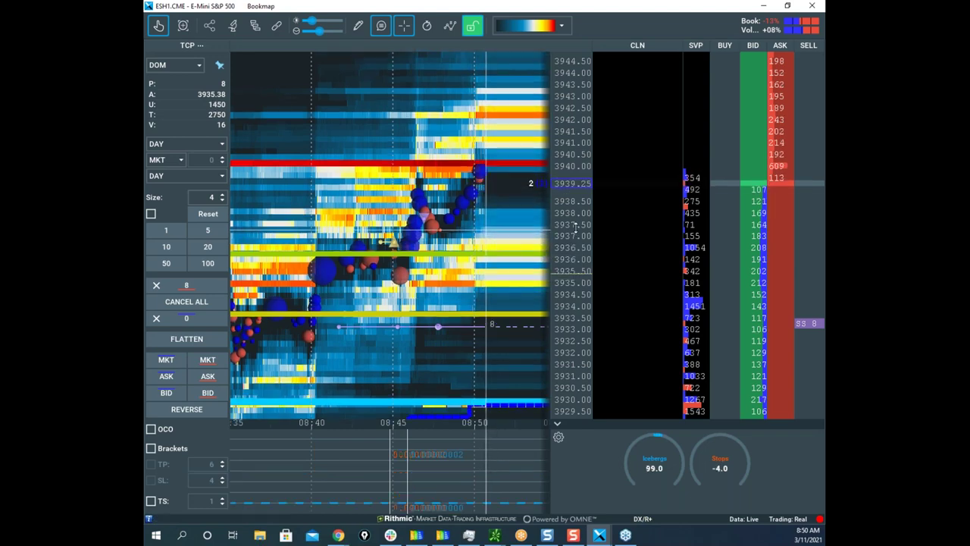
{"action": "scroll", "coordinate": [576, 228], "scroll_direction": "up", "scroll_amount": 1}
{"action": "scroll", "coordinate": [493, 252], "scroll_direction": "up", "scroll_amount": 3}
{"action": "left_click_drag", "start_coordinate": [493, 228], "coordinate": [461, 240]}
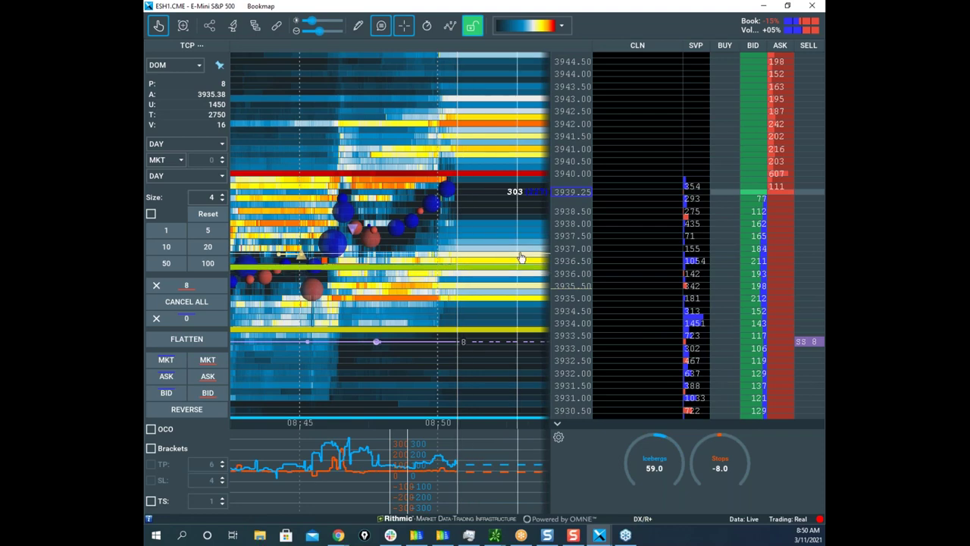
{"action": "scroll", "coordinate": [578, 205], "scroll_direction": "up", "scroll_amount": 4}
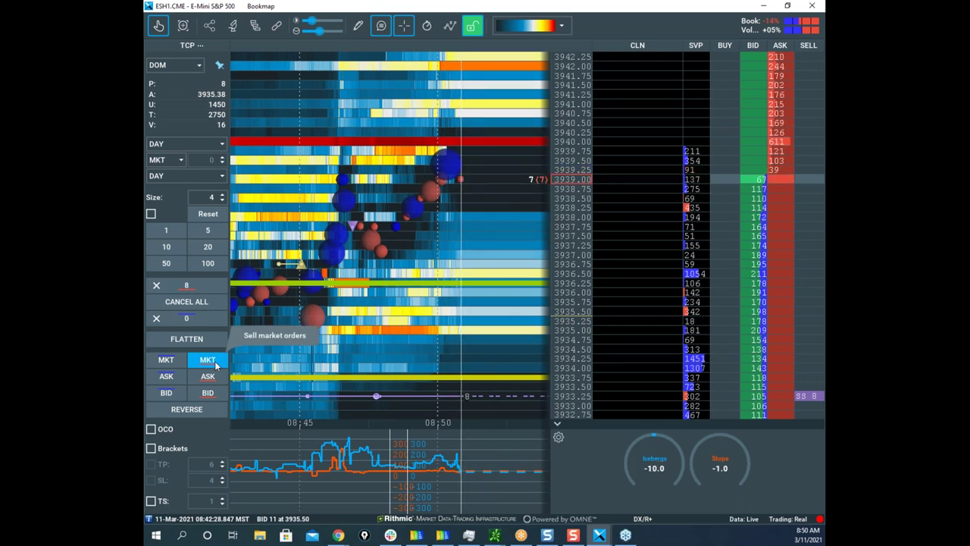
{"action": "left_click_drag", "start_coordinate": [802, 0], "coordinate": [730, 33]}
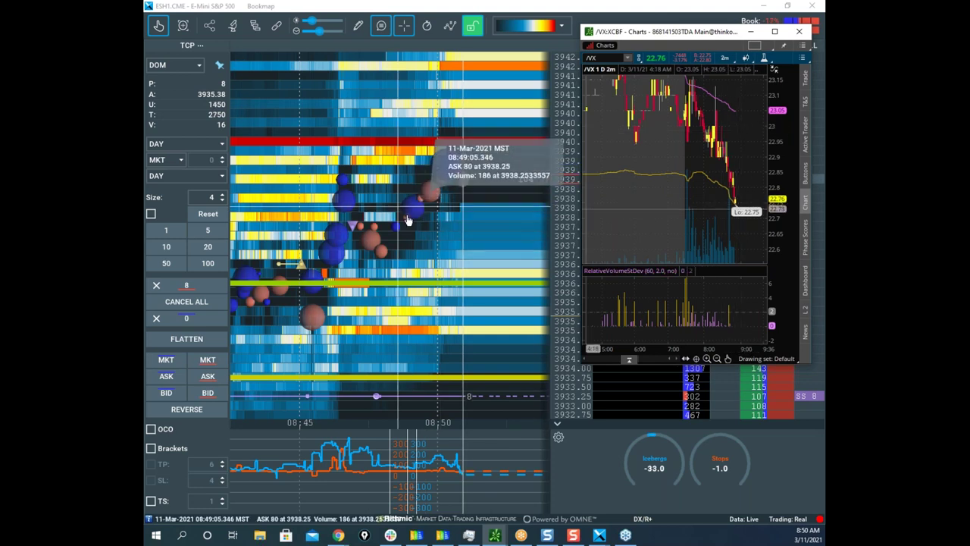
Step: Sell 4 contracts of the E-Mini position at market and bring the price action around 3939.00 into view
{"action": "left_click", "coordinate": [208, 360]}
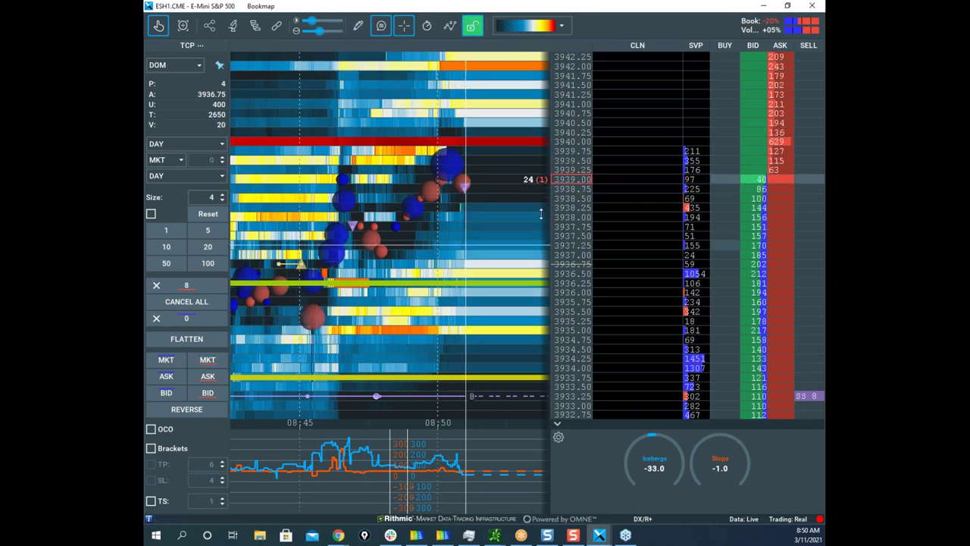
{"action": "scroll", "coordinate": [534, 188], "scroll_direction": "down", "scroll_amount": 3}
{"action": "scroll", "coordinate": [567, 165], "scroll_direction": "down", "scroll_amount": 2}
{"action": "left_click_drag", "start_coordinate": [533, 188], "coordinate": [409, 186]}
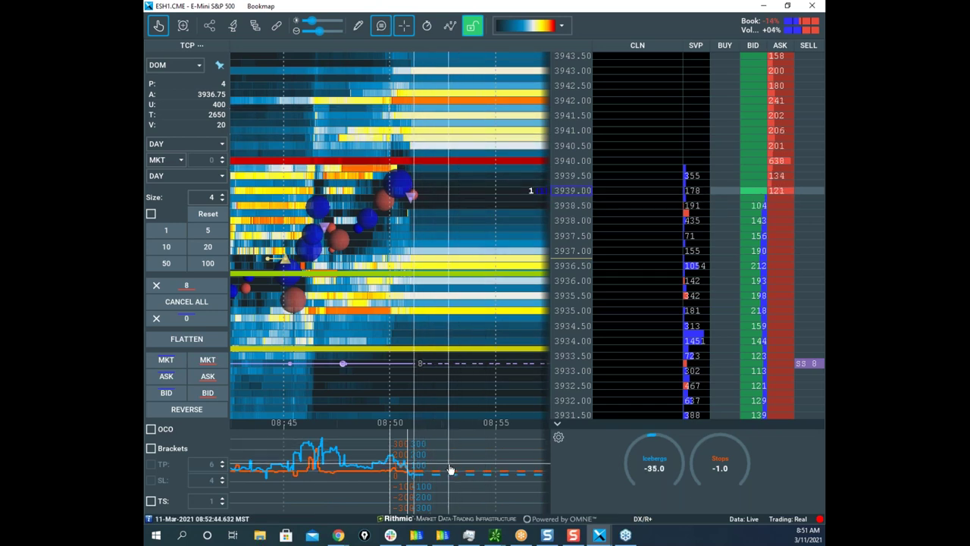
Step: Sketch a drop to 3942.00 with a reversal down to about 3938.50 on the E-Mini chart, and clear the annotations
{"action": "mouse_move", "coordinate": [412, 463]}
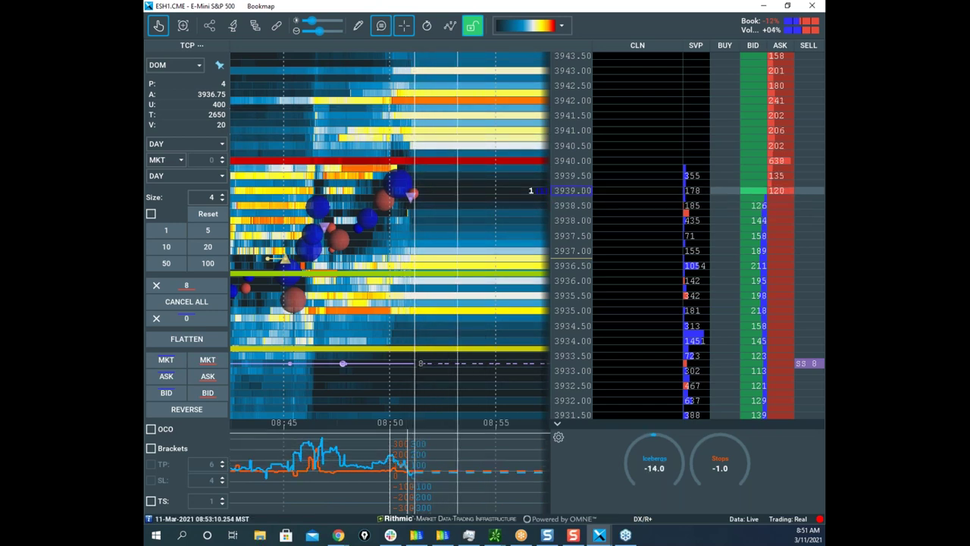
{"action": "scroll", "coordinate": [455, 398], "scroll_direction": "down", "scroll_amount": 2}
{"action": "scroll", "coordinate": [576, 205], "scroll_direction": "down", "scroll_amount": 2}
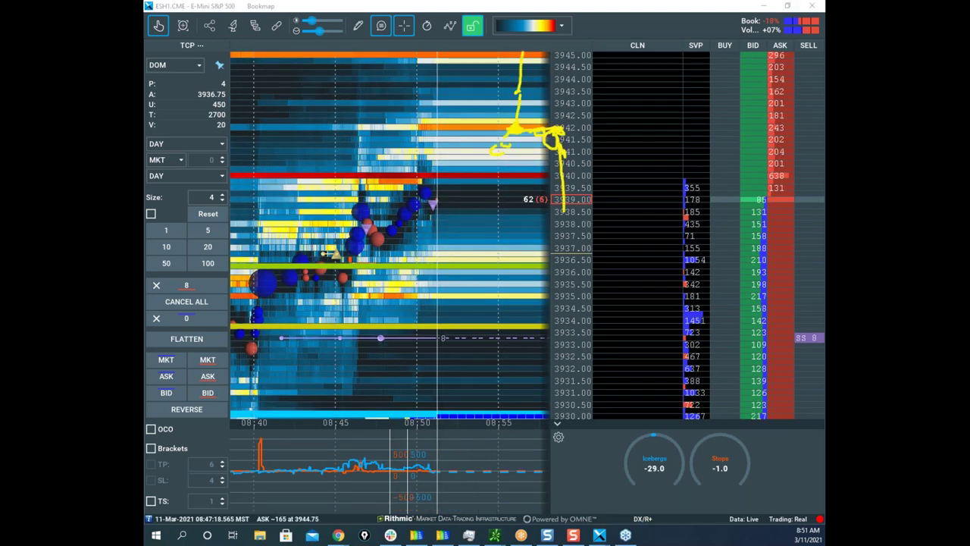
{"action": "right_click", "coordinate": [732, 139]}
{"action": "left_click_drag", "start_coordinate": [785, 164], "coordinate": [783, 179]}
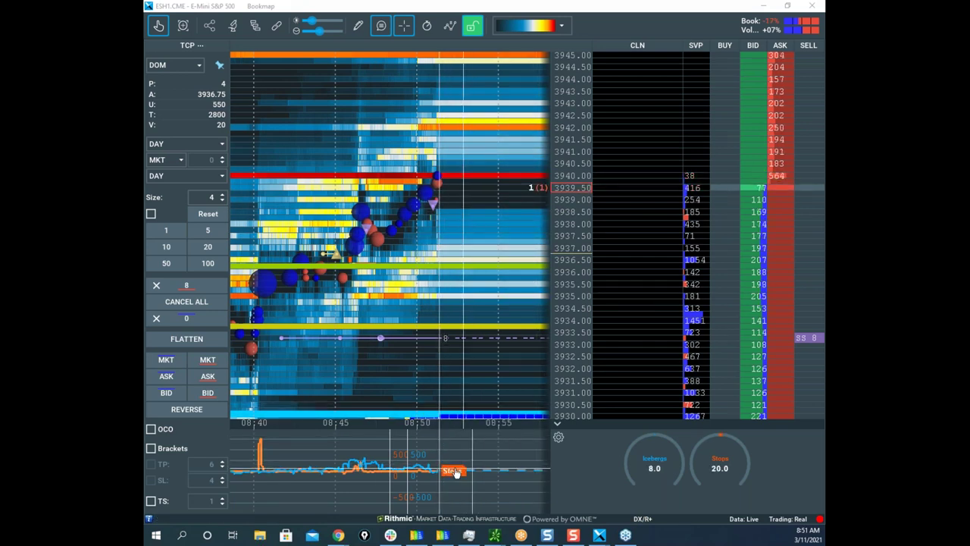
Step: Reduce the E-Mini sell stop order at 3933.25 to 4 contracts
{"action": "scroll", "coordinate": [457, 379], "scroll_direction": "down", "scroll_amount": 2}
{"action": "left_click_drag", "start_coordinate": [467, 165], "coordinate": [440, 207]}
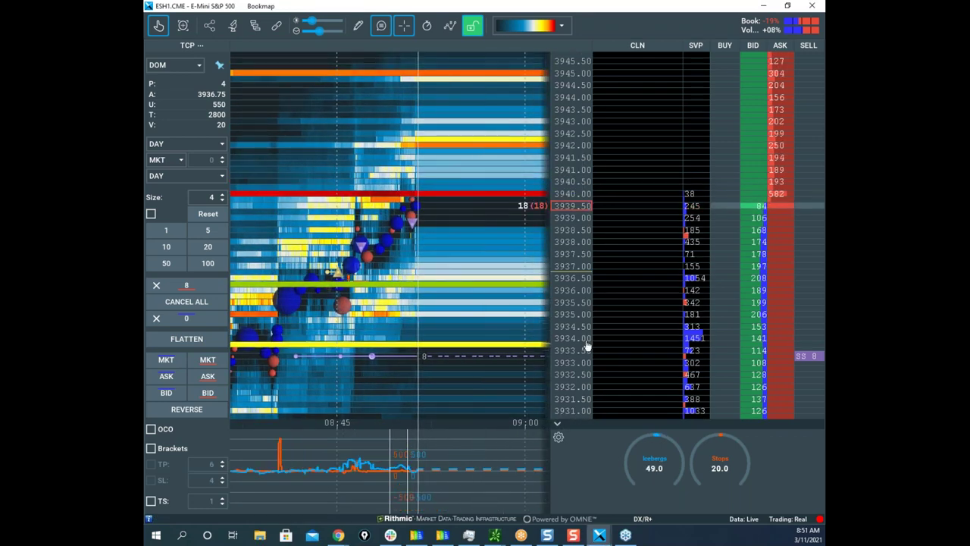
{"action": "right_click", "coordinate": [802, 339]}
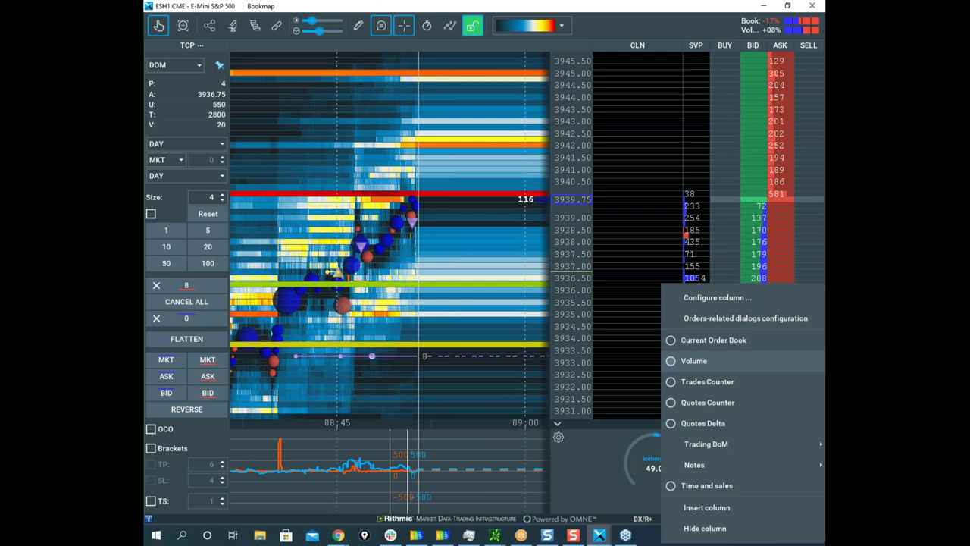
{"action": "left_click", "coordinate": [700, 19]}
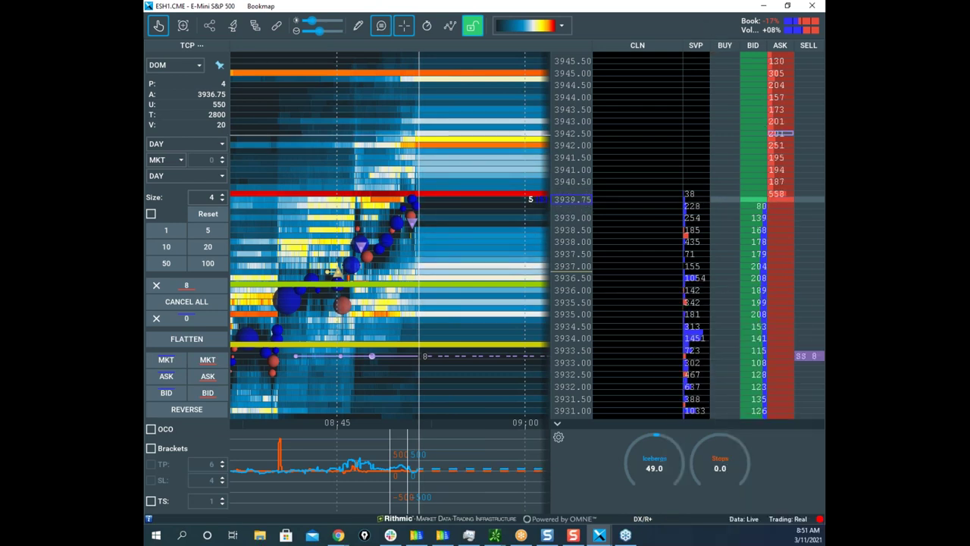
{"action": "right_click", "coordinate": [804, 356]}
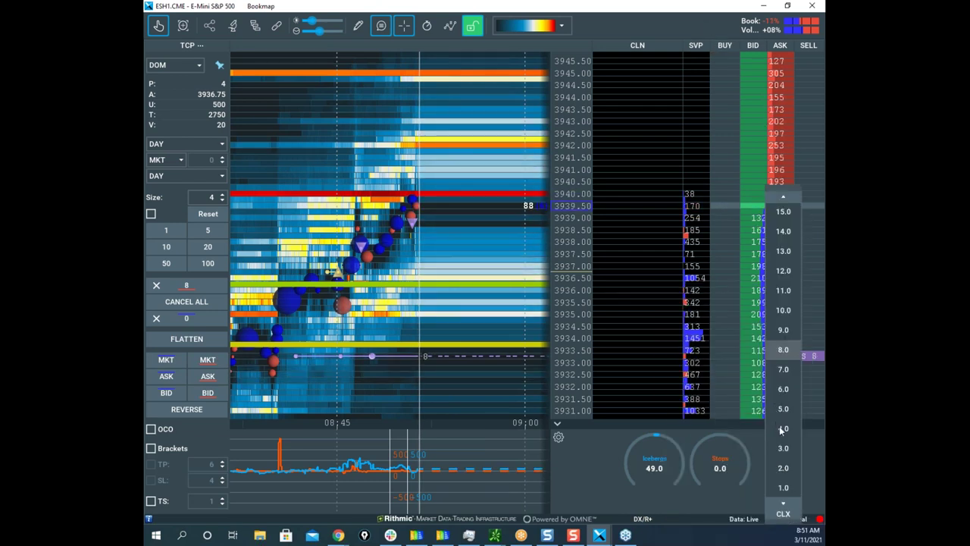
{"action": "left_click", "coordinate": [781, 429]}
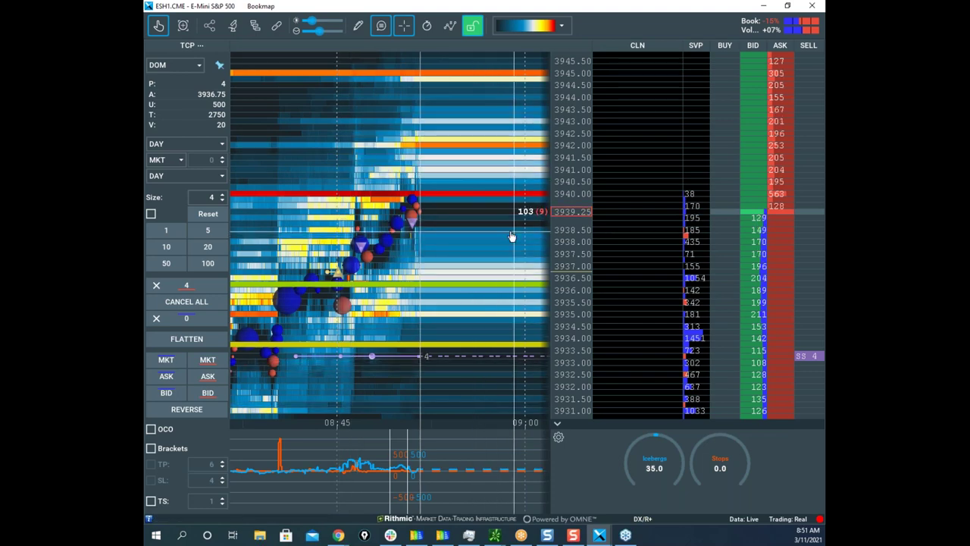
Step: Mark the ask size near 3941.00 and sketch a circled V-shaped dip on the stops and icebergs indicator
{"action": "scroll", "coordinate": [465, 232], "scroll_direction": "down", "scroll_amount": 2}
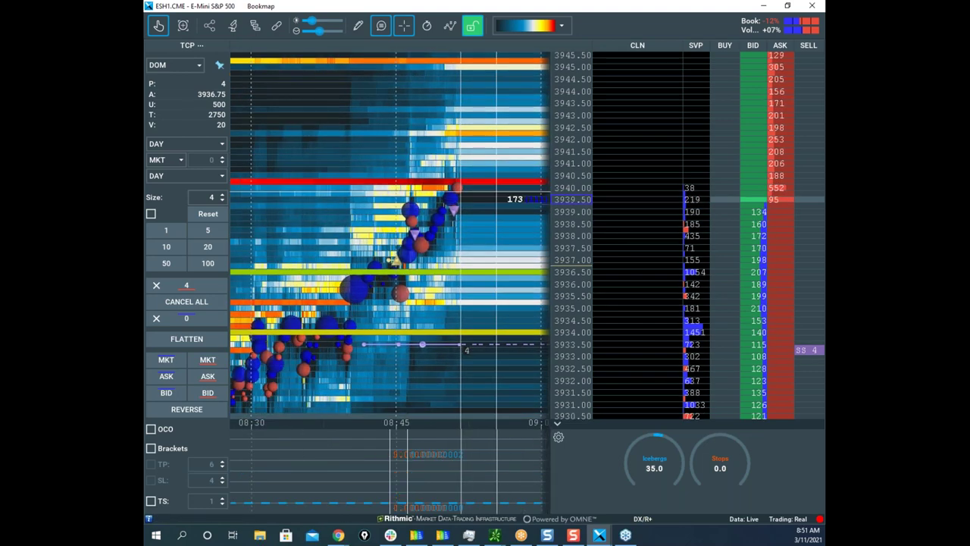
{"action": "left_click_drag", "start_coordinate": [564, 205], "coordinate": [565, 225]}
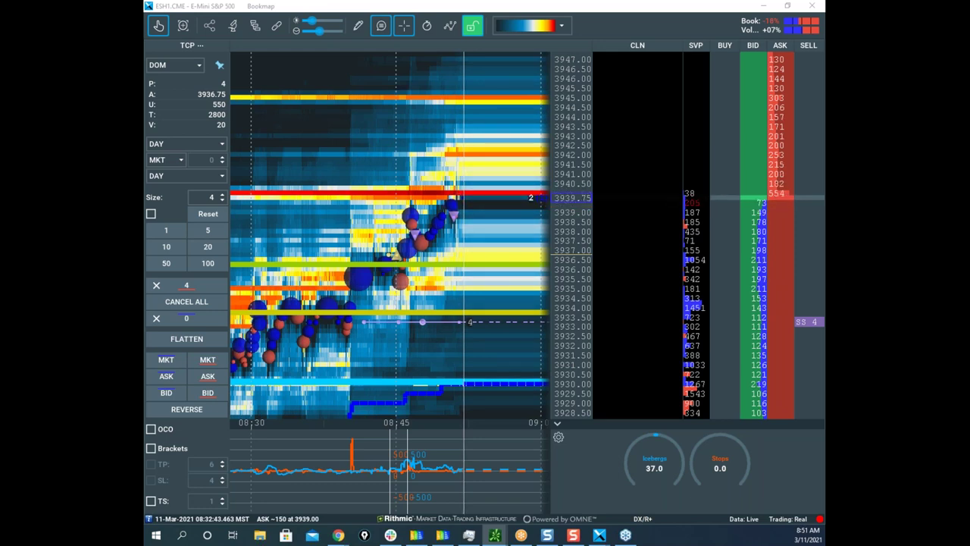
{"action": "mouse_move", "coordinate": [145, 159]}
{"action": "left_mouse_down"}
{"action": "mouse_move", "coordinate": [585, 115]}
{"action": "mouse_move", "coordinate": [145, 163]}
{"action": "left_mouse_up"}
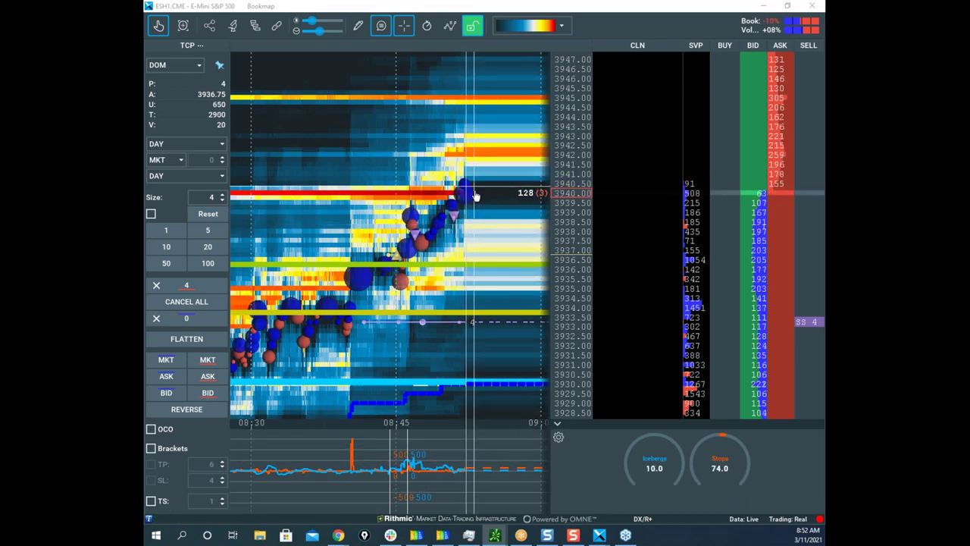
{"action": "mouse_move", "coordinate": [456, 217]}
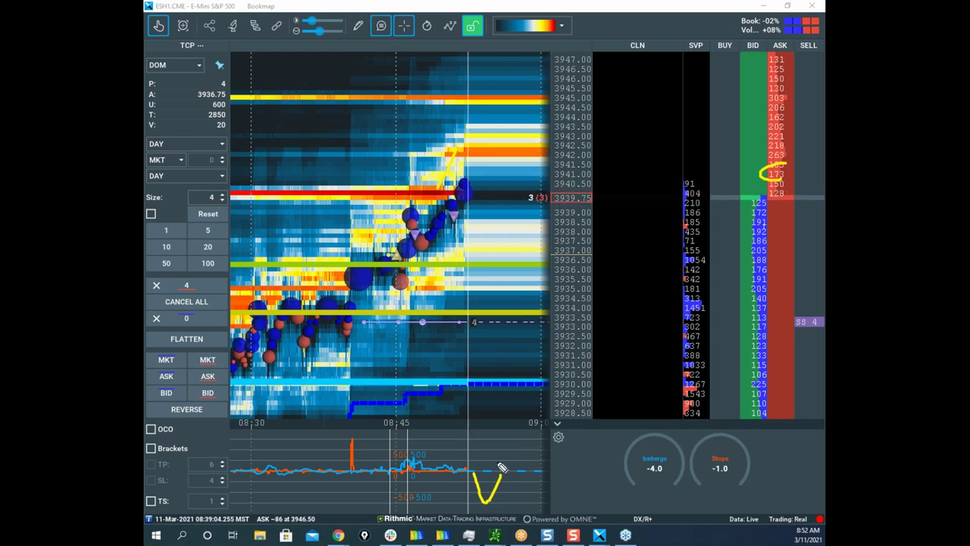
{"action": "left_click_drag", "start_coordinate": [522, 513], "coordinate": [523, 491]}
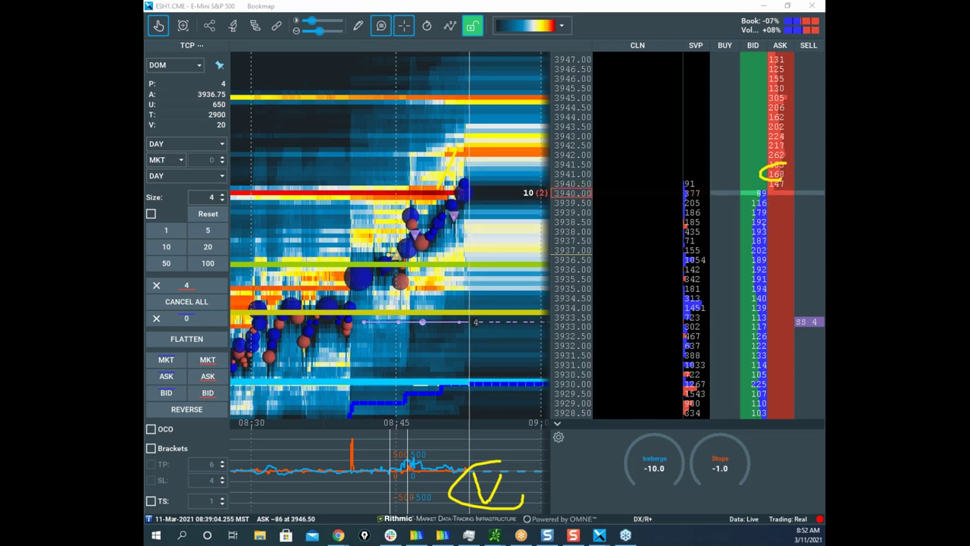
{"action": "key", "text": "Escape"}
Step: Sketch a price path rising to about 3941.50 and swinging between about 3929.50 and 3943.00, and clear the annotations
{"action": "left_click_drag", "start_coordinate": [393, 231], "coordinate": [372, 188]}
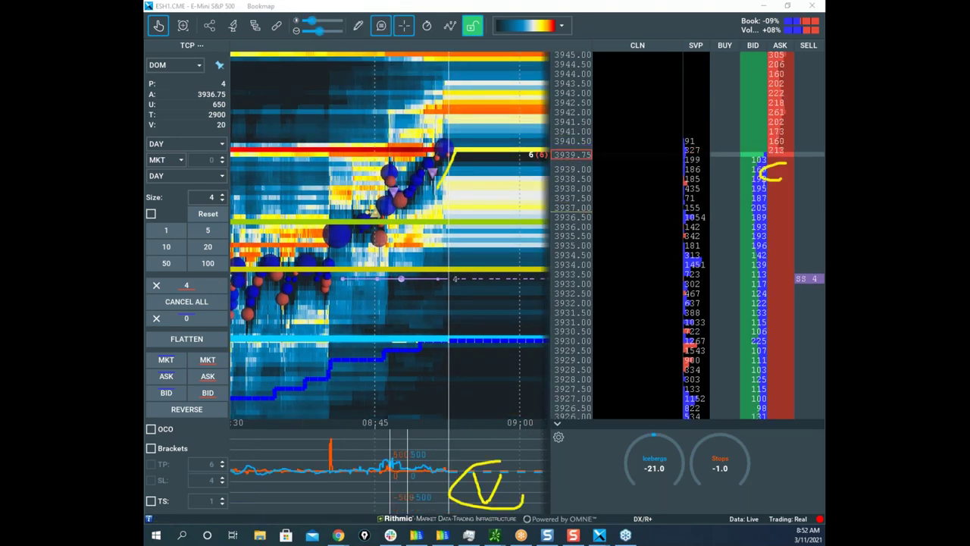
{"action": "mouse_move", "coordinate": [299, 276]}
{"action": "left_mouse_down"}
{"action": "mouse_move", "coordinate": [404, 139]}
{"action": "mouse_move", "coordinate": [435, 124]}
{"action": "left_mouse_up"}
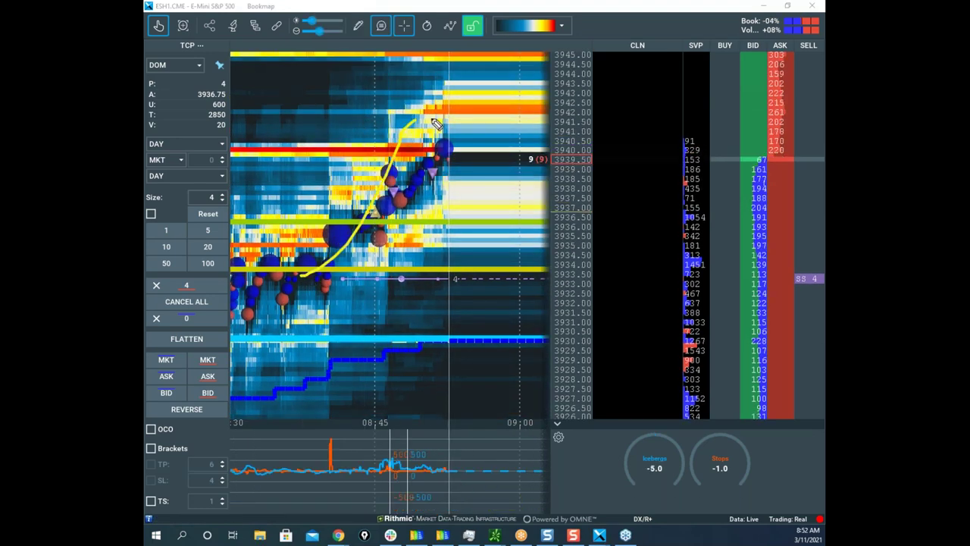
{"action": "mouse_move", "coordinate": [465, 349]}
{"action": "left_mouse_down"}
{"action": "mouse_move", "coordinate": [572, 98]}
{"action": "mouse_move", "coordinate": [646, 337]}
{"action": "left_mouse_up"}
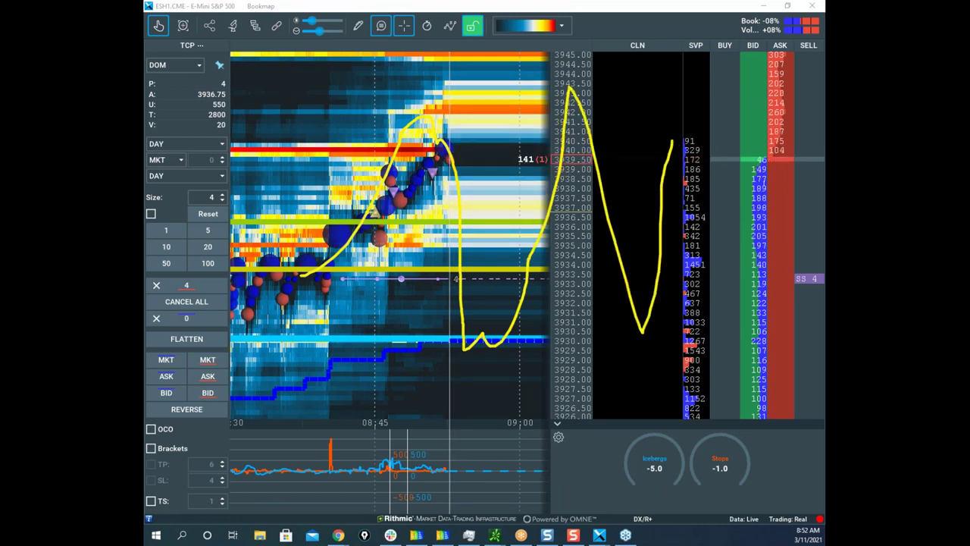
{"action": "key", "text": "e"}
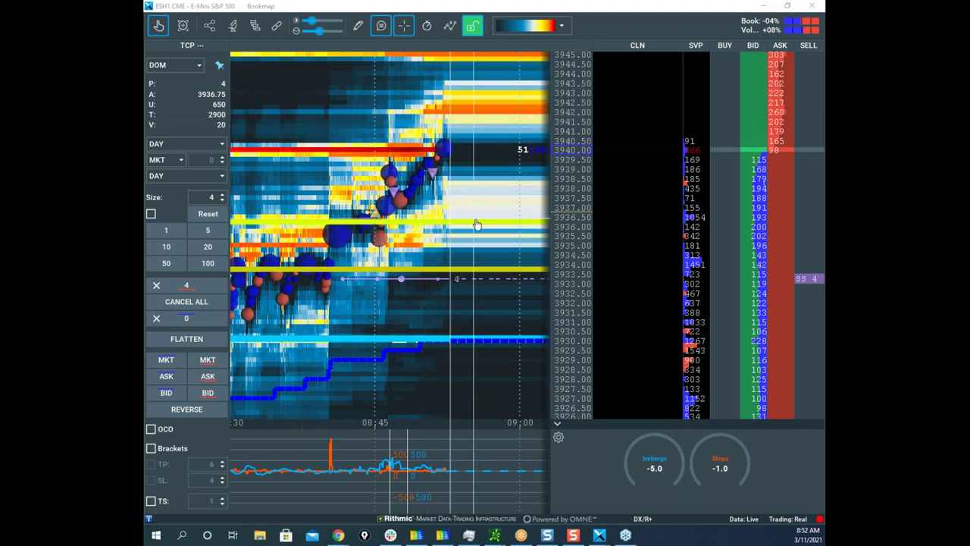
Step: Bring the gold futures window onto this screen, review its price action from 07:00 onward, and move it off again
{"action": "left_click_drag", "start_coordinate": [488, 181], "coordinate": [479, 210]}
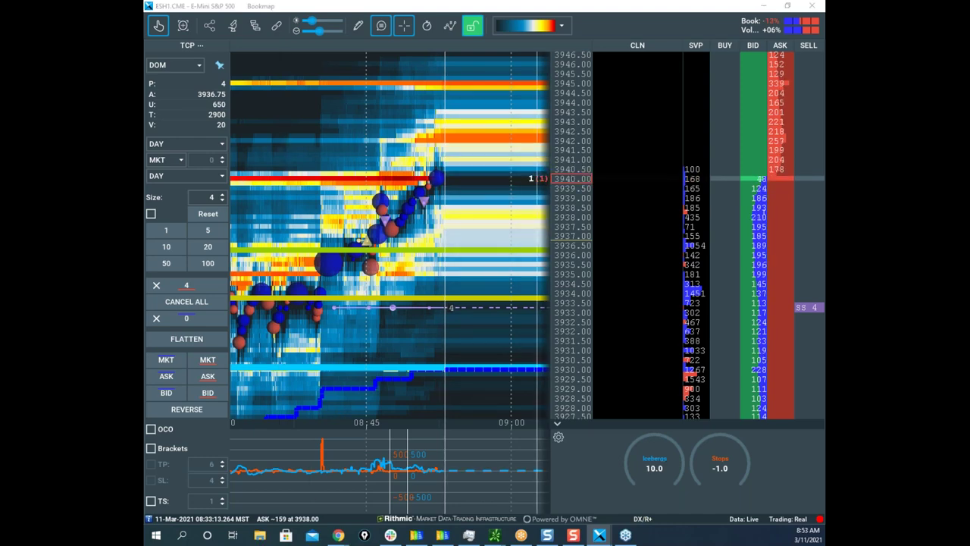
{"action": "left_click_drag", "start_coordinate": [145, 114], "coordinate": [535, 18]}
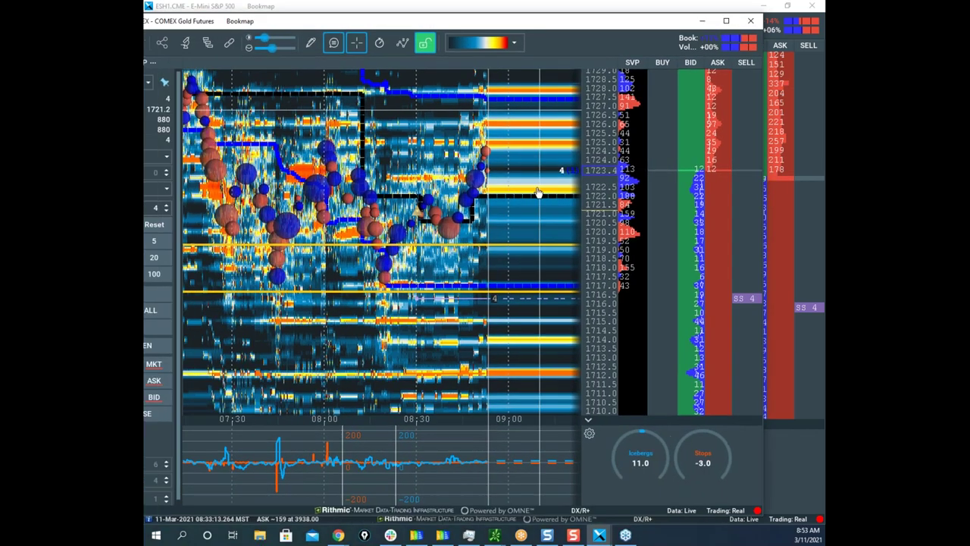
{"action": "scroll", "coordinate": [512, 274], "scroll_direction": "down", "scroll_amount": 4}
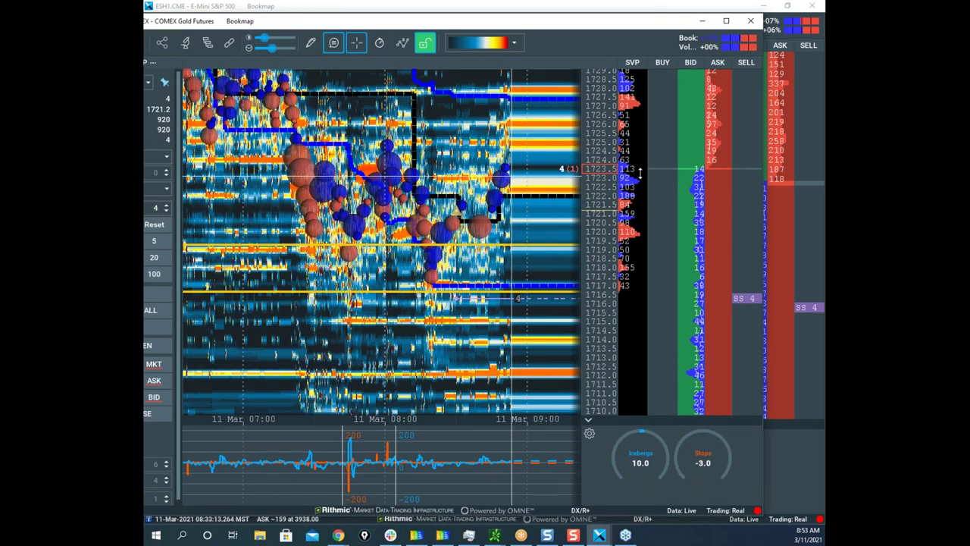
{"action": "left_click_drag", "start_coordinate": [563, 25], "coordinate": [611, 34]}
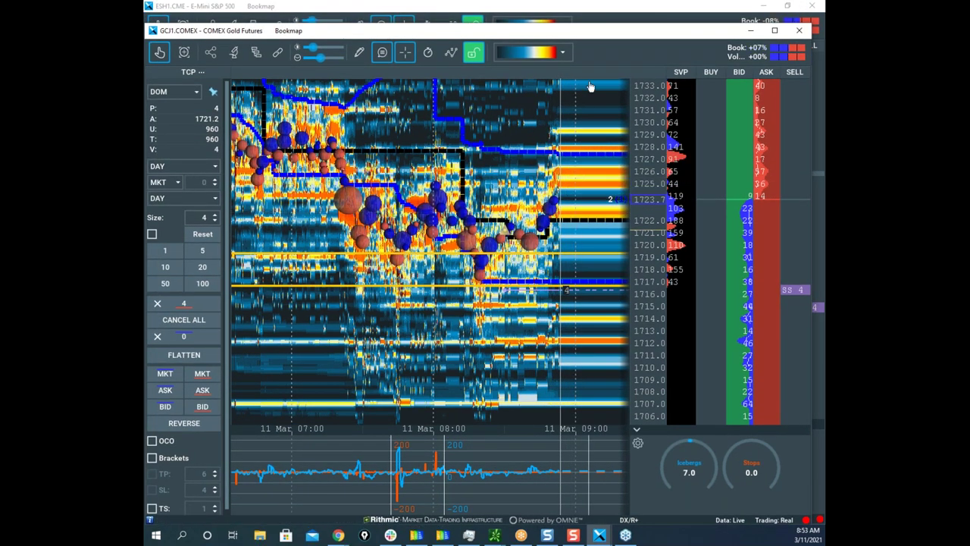
{"action": "left_click_drag", "start_coordinate": [592, 35], "coordinate": [824, 34]}
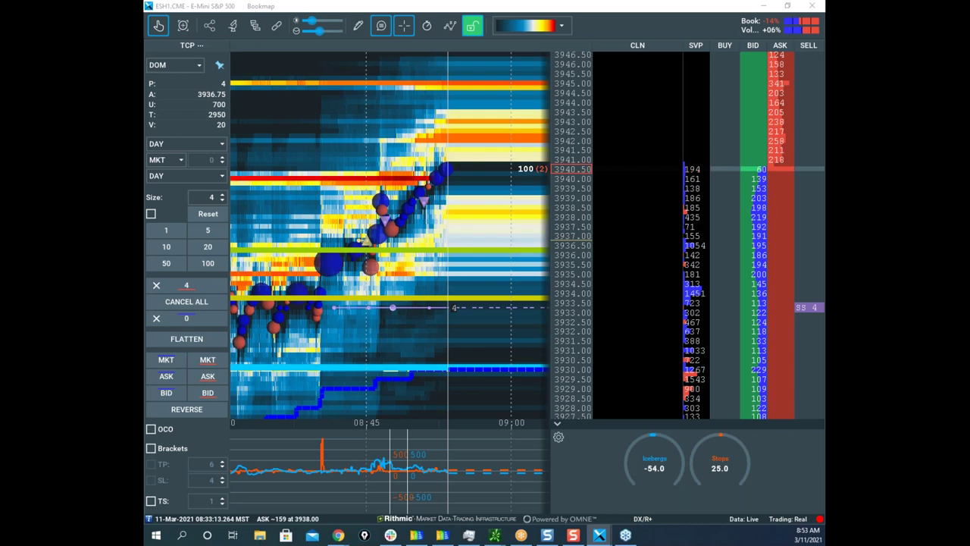
Step: Switch to the thinkorswim /NQ chart, maximize it, outline the range around 12980 and a breakout above 13000, and move it off this screen
{"action": "left_click", "coordinate": [494, 535]}
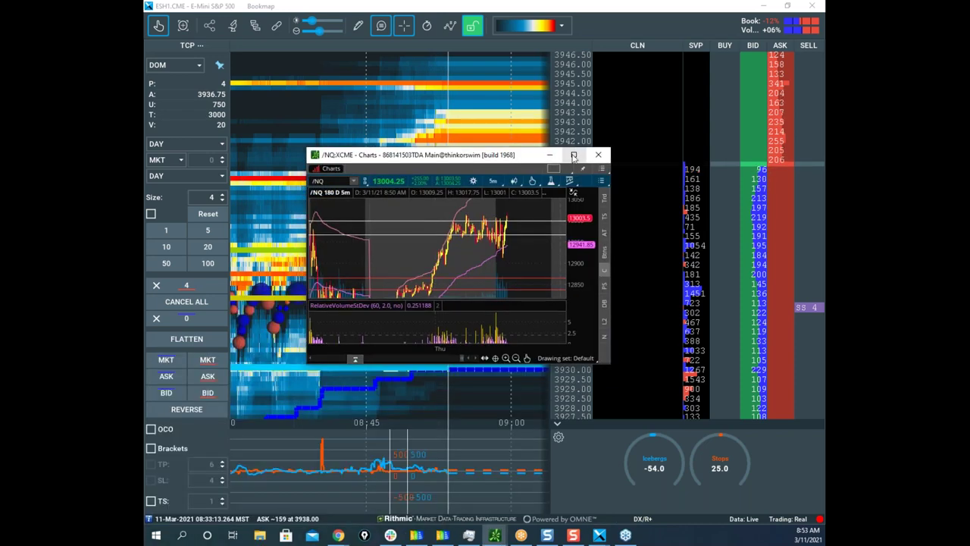
{"action": "left_click", "coordinate": [574, 155]}
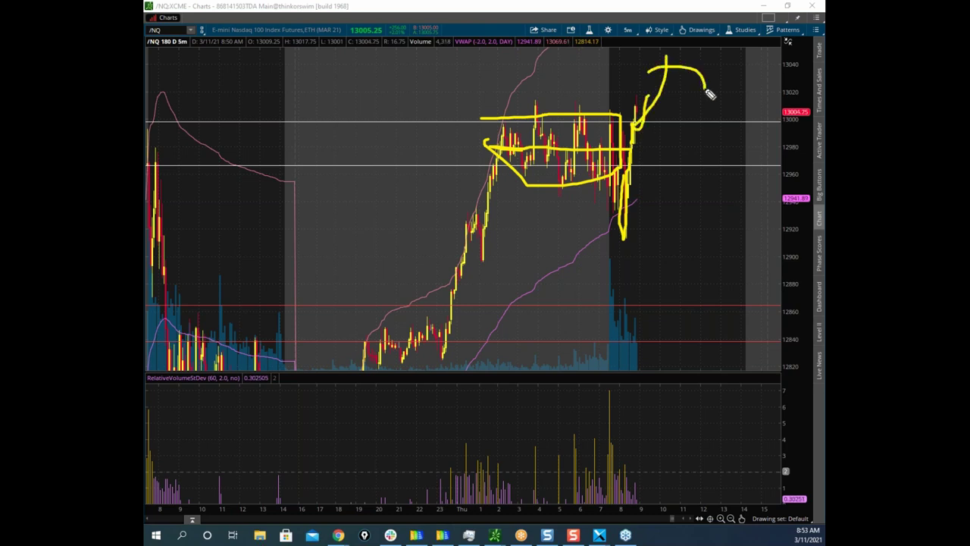
{"action": "key", "text": "Escape"}
{"action": "mouse_move", "coordinate": [685, 7]}
{"action": "left_mouse_down"}
{"action": "mouse_move", "coordinate": [265, 105]}
{"action": "mouse_move", "coordinate": [145, 114]}
{"action": "left_mouse_up"}
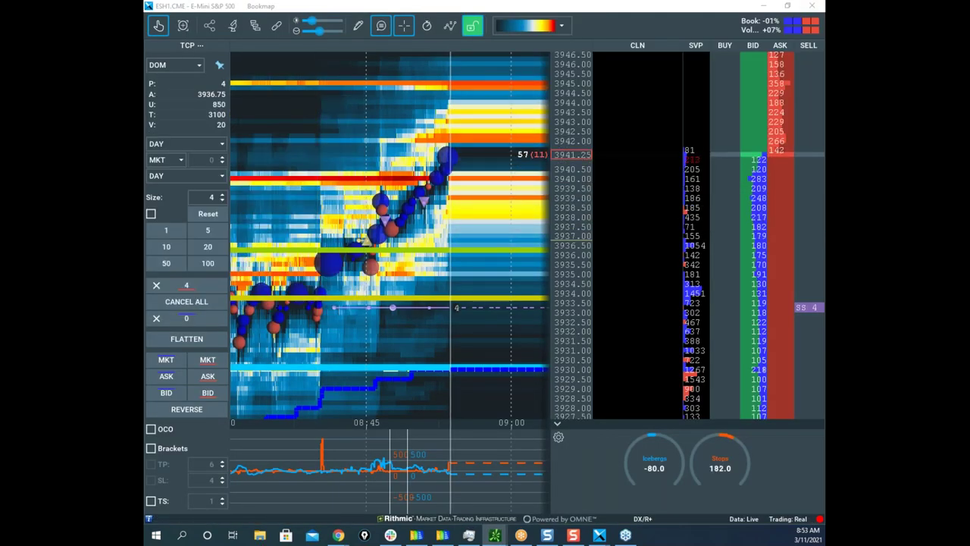
Step: Bring the E-Mini Nasdaq-100 Bookmap window onto this screen, examine the liquidity between 12885 and 13060, and clear the leftover annotations
{"action": "left_click_drag", "start_coordinate": [797, 1], "coordinate": [701, 49]}
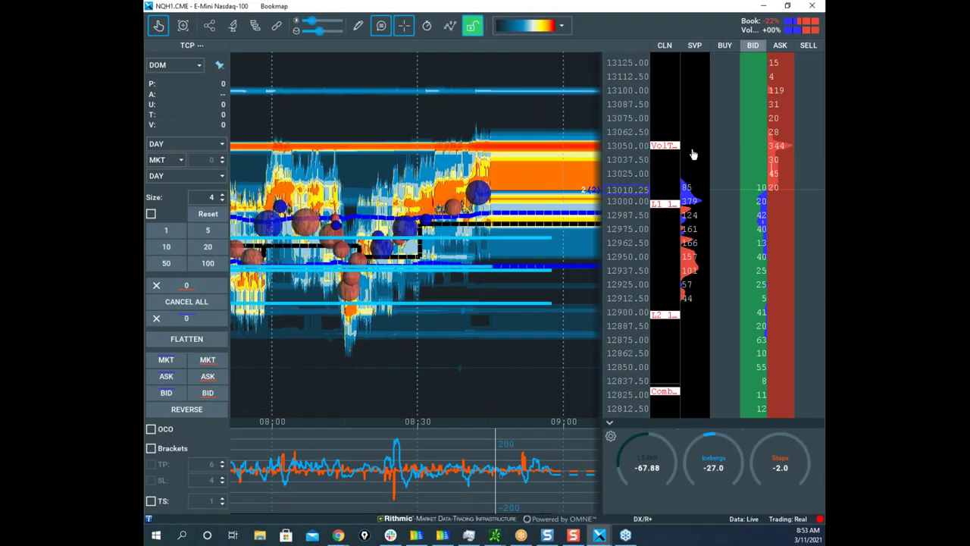
{"action": "left_click", "coordinate": [770, 24]}
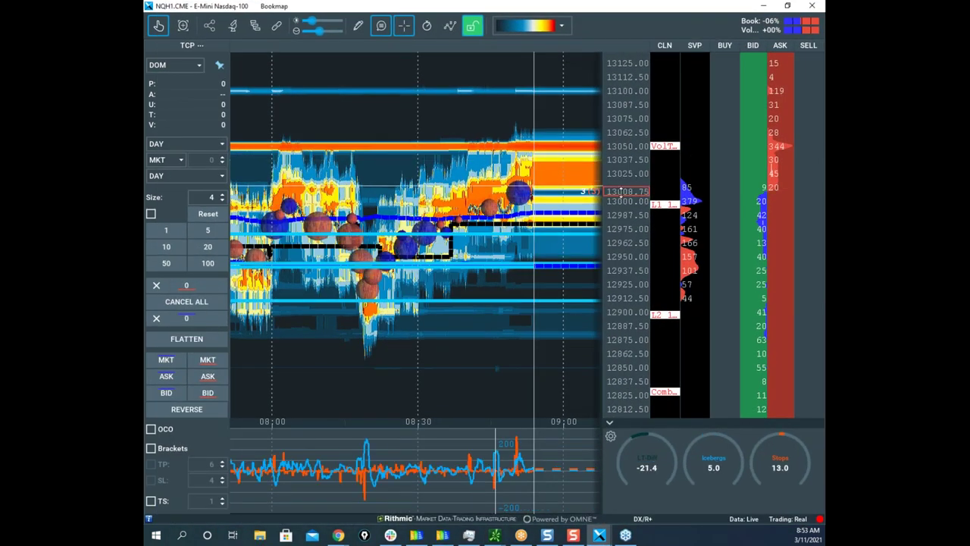
{"action": "scroll", "coordinate": [628, 185], "scroll_direction": "up", "scroll_amount": 5}
{"action": "scroll", "coordinate": [627, 185], "scroll_direction": "down", "scroll_amount": 2}
{"action": "scroll", "coordinate": [627, 185], "scroll_direction": "up", "scroll_amount": 2}
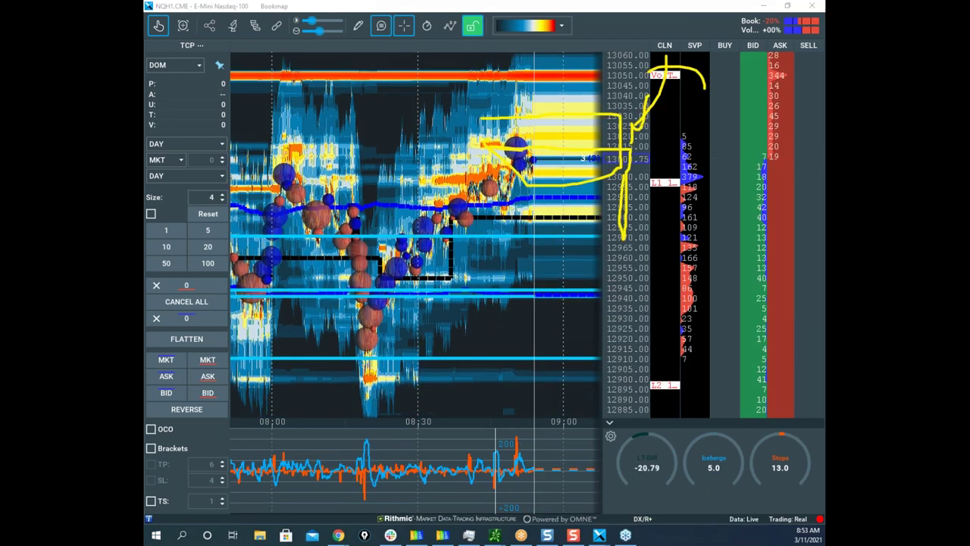
{"action": "key", "text": "Escape"}
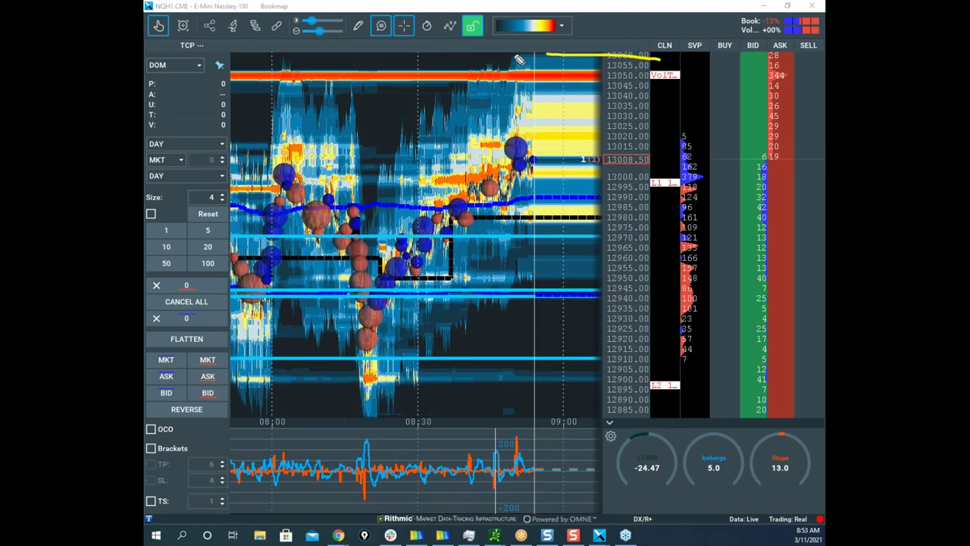
Step: Circle the Nasdaq-100 liquidity band and note at 13050.00, sketch a move up to it, and clear the annotations
{"action": "left_click_drag", "start_coordinate": [241, 89], "coordinate": [638, 112]}
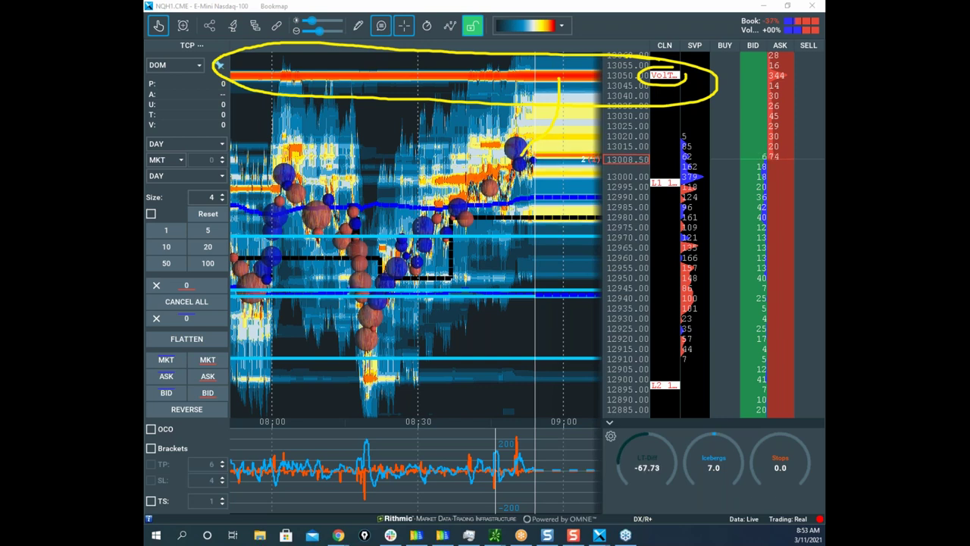
{"action": "key", "text": "Escape"}
{"action": "key", "text": "ctrl+z"}
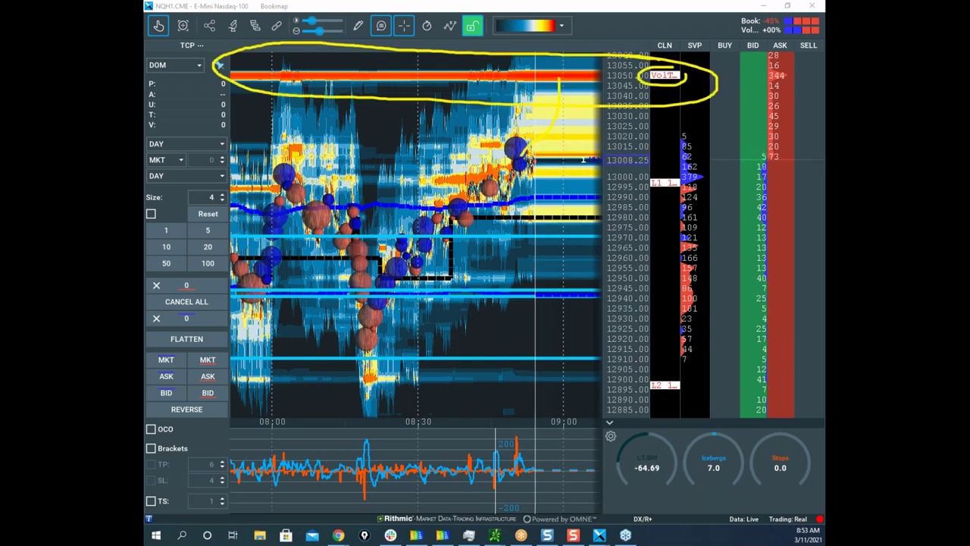
{"action": "key", "text": "Escape"}
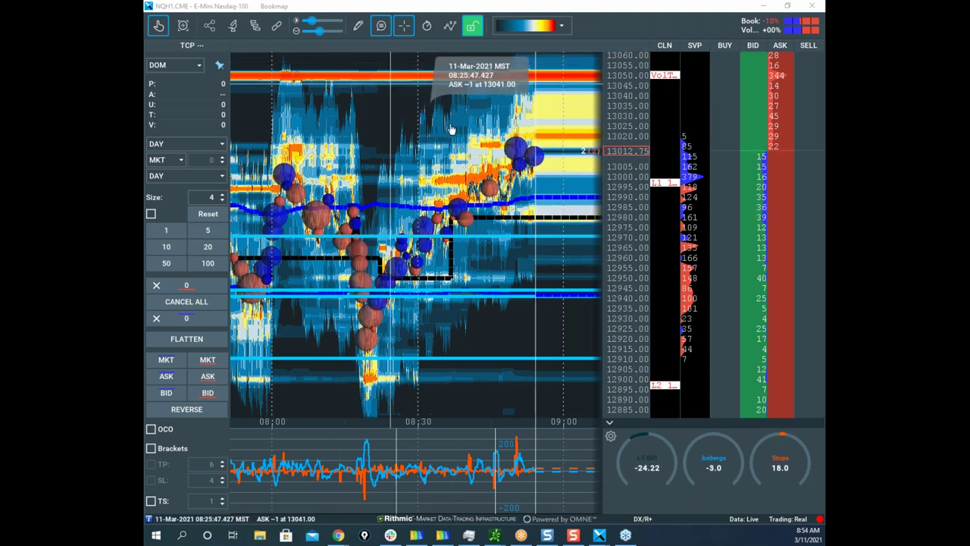
Step: Examine the Nasdaq-100 price action and the stops indicator around 08:50
{"action": "scroll", "coordinate": [484, 151], "scroll_direction": "up", "scroll_amount": 3}
{"action": "left_click_drag", "start_coordinate": [476, 159], "coordinate": [404, 203]}
{"action": "scroll", "coordinate": [486, 231], "scroll_direction": "up", "scroll_amount": 3}
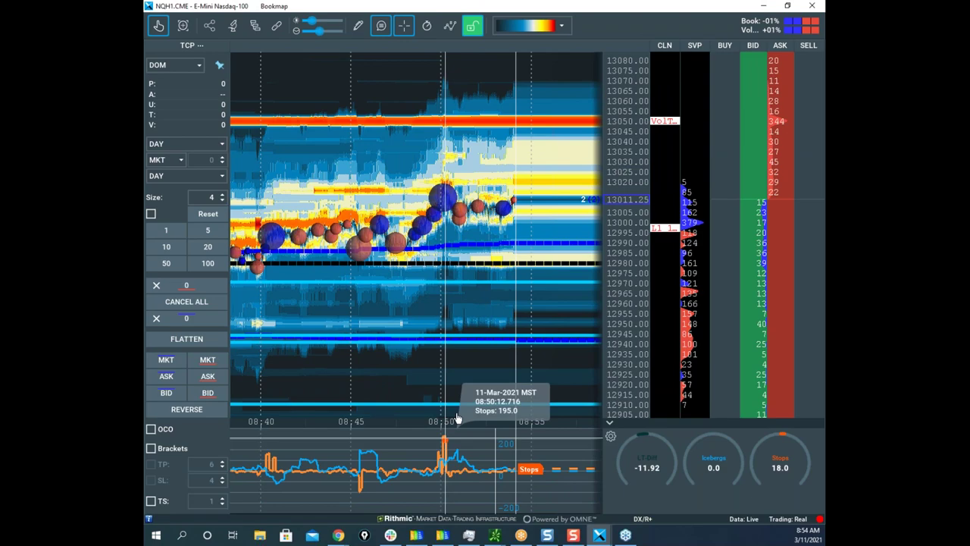
Step: Examine the Nasdaq-100 price action and heatmap liquidity around the 08:50 surge at finer price and time scales
{"action": "scroll", "coordinate": [479, 316], "scroll_direction": "up", "scroll_amount": 3}
{"action": "scroll", "coordinate": [630, 190], "scroll_direction": "up", "scroll_amount": 10}
{"action": "scroll", "coordinate": [629, 190], "scroll_direction": "down", "scroll_amount": 6}
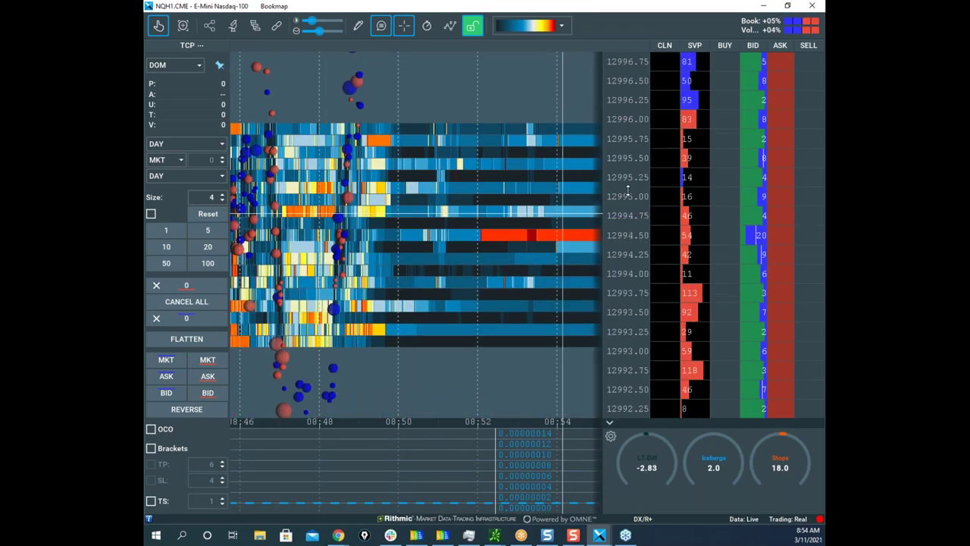
{"action": "scroll", "coordinate": [616, 225], "scroll_direction": "down", "scroll_amount": 3}
{"action": "left_click_drag", "start_coordinate": [469, 205], "coordinate": [461, 289]}
{"action": "scroll", "coordinate": [457, 309], "scroll_direction": "up", "scroll_amount": 2}
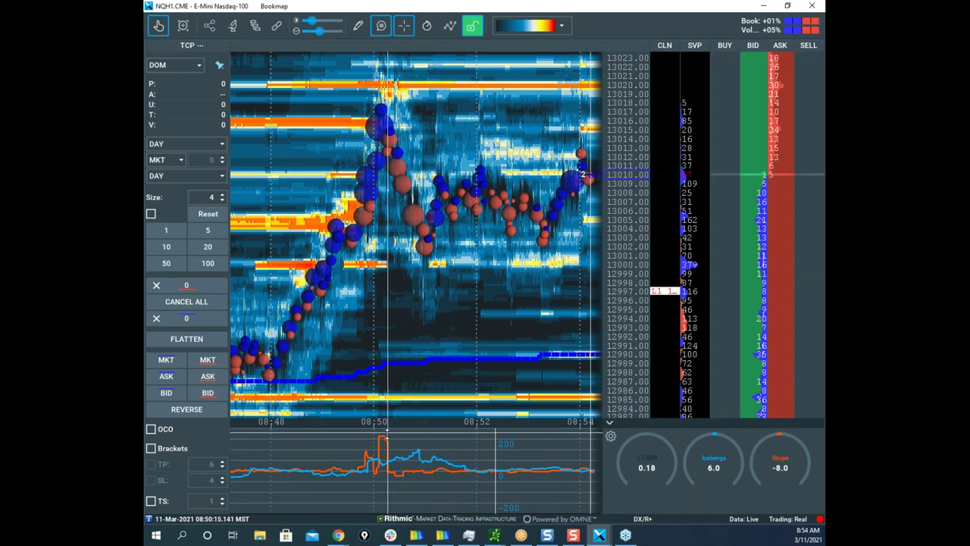
{"action": "scroll", "coordinate": [398, 307], "scroll_direction": "up", "scroll_amount": 3}
{"action": "scroll", "coordinate": [413, 313], "scroll_direction": "up", "scroll_amount": 3}
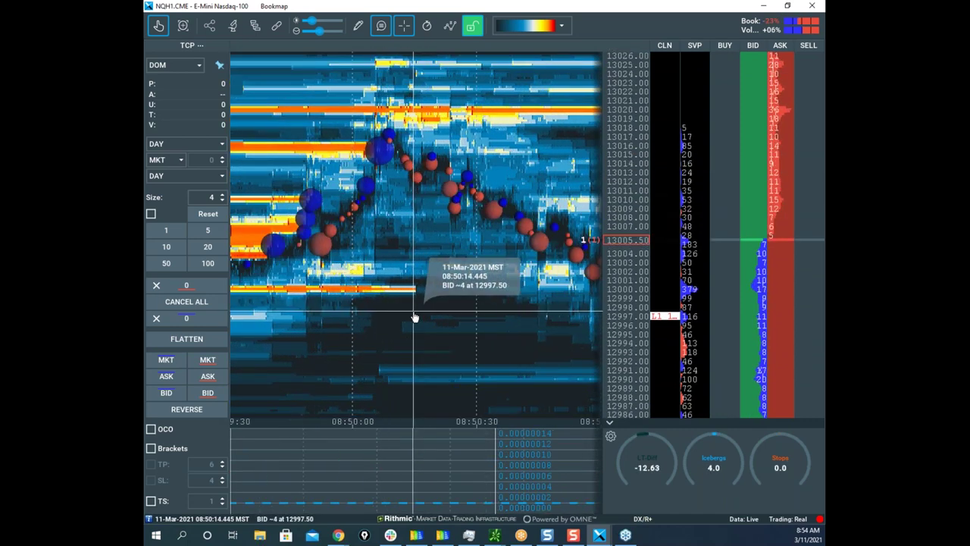
Step: Inspect the large trades and the jump in the stops indicator at 08:50:05 at sub-second detail
{"action": "scroll", "coordinate": [371, 231], "scroll_direction": "up", "scroll_amount": 3}
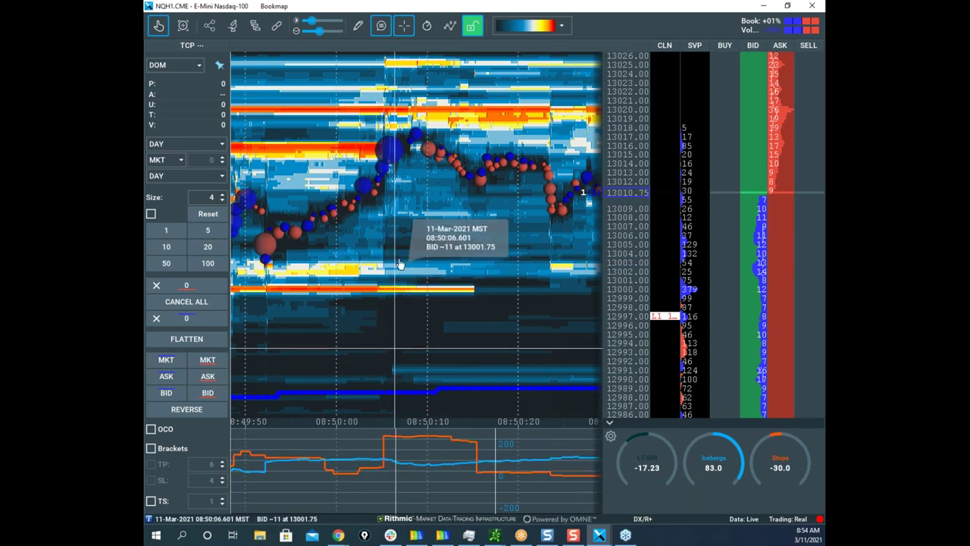
{"action": "scroll", "coordinate": [356, 181], "scroll_direction": "up", "scroll_amount": 2}
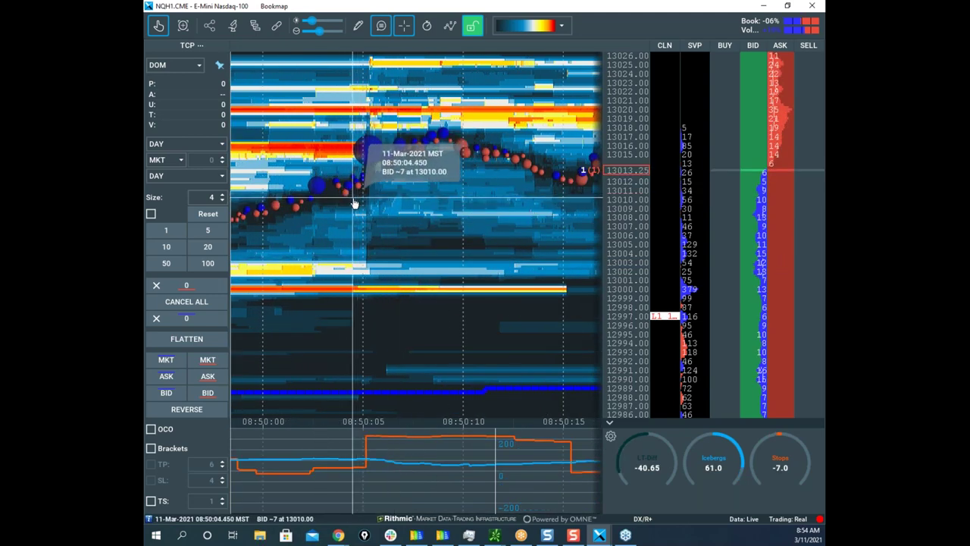
{"action": "scroll", "coordinate": [348, 182], "scroll_direction": "up", "scroll_amount": 2}
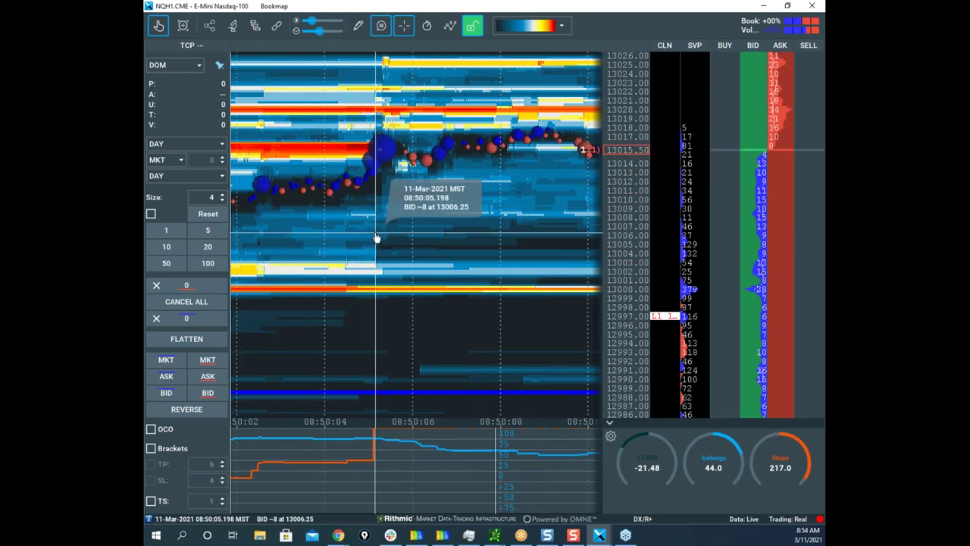
{"action": "scroll", "coordinate": [627, 181], "scroll_direction": "up", "scroll_amount": 2}
{"action": "scroll", "coordinate": [489, 234], "scroll_direction": "up", "scroll_amount": 3}
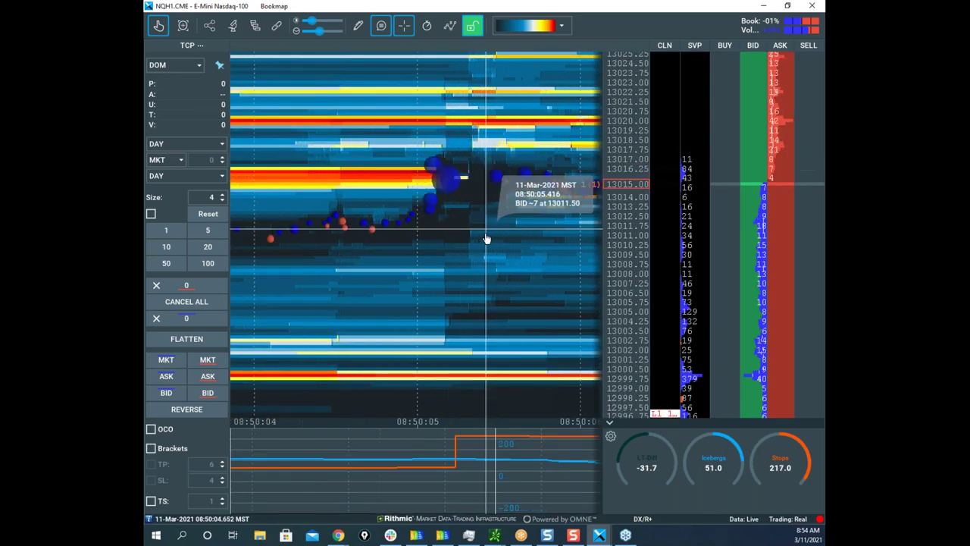
{"action": "scroll", "coordinate": [462, 242], "scroll_direction": "up", "scroll_amount": 3}
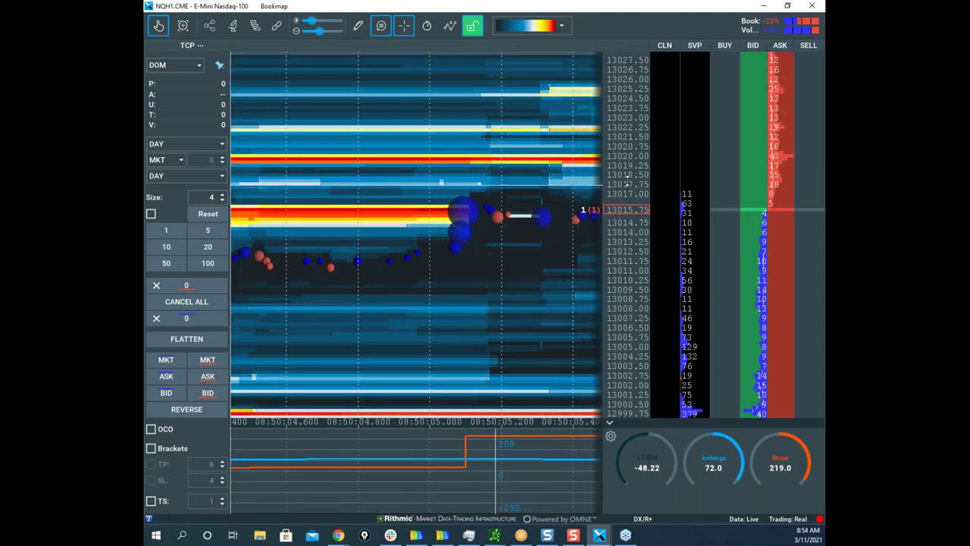
{"action": "scroll", "coordinate": [458, 228], "scroll_direction": "up", "scroll_amount": 1}
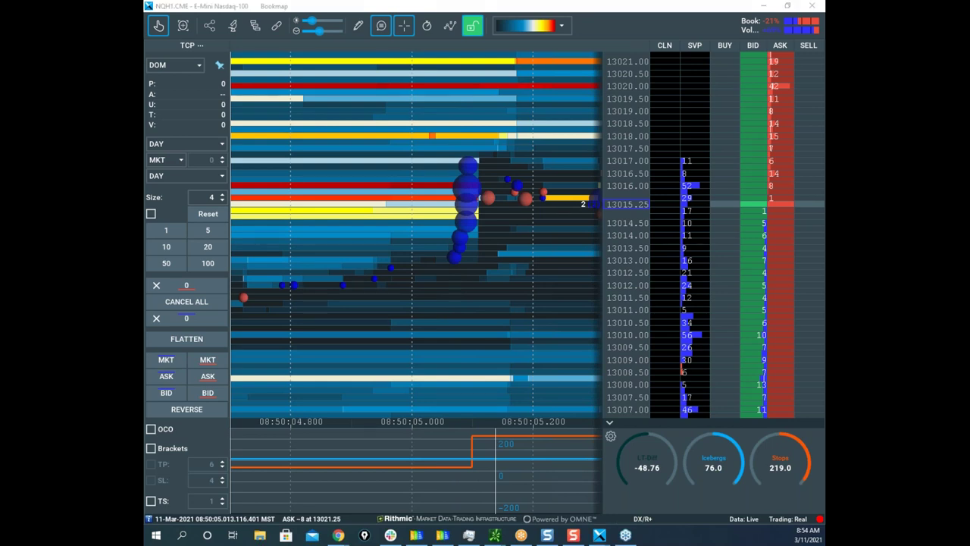
Step: Draw horizontal lines at about 13012.75 and 13017.25 to bracket the 08:50:05 stop run
{"action": "left_click", "coordinate": [357, 26]}
{"action": "left_click", "coordinate": [387, 158]}
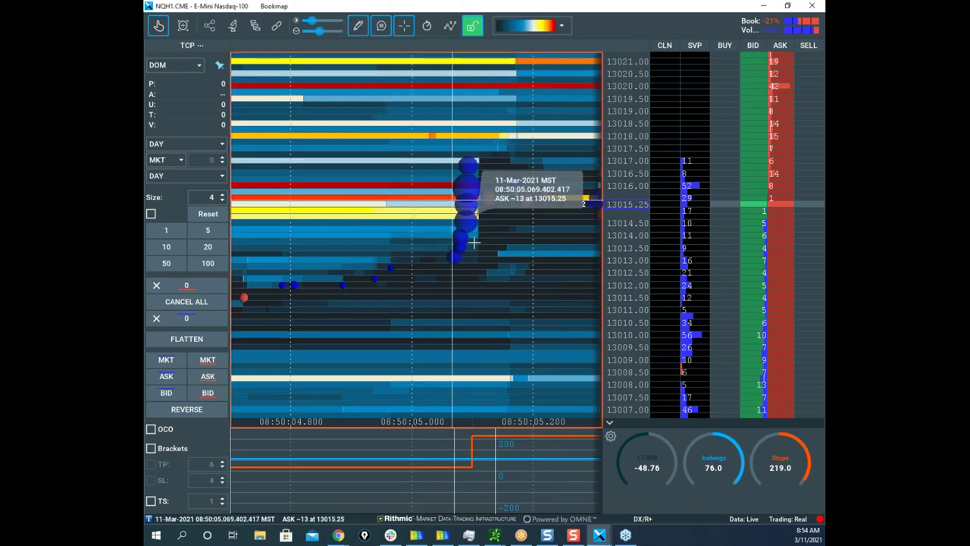
{"action": "left_click", "coordinate": [476, 268]}
{"action": "scroll", "coordinate": [484, 152], "scroll_direction": "up", "scroll_amount": 5}
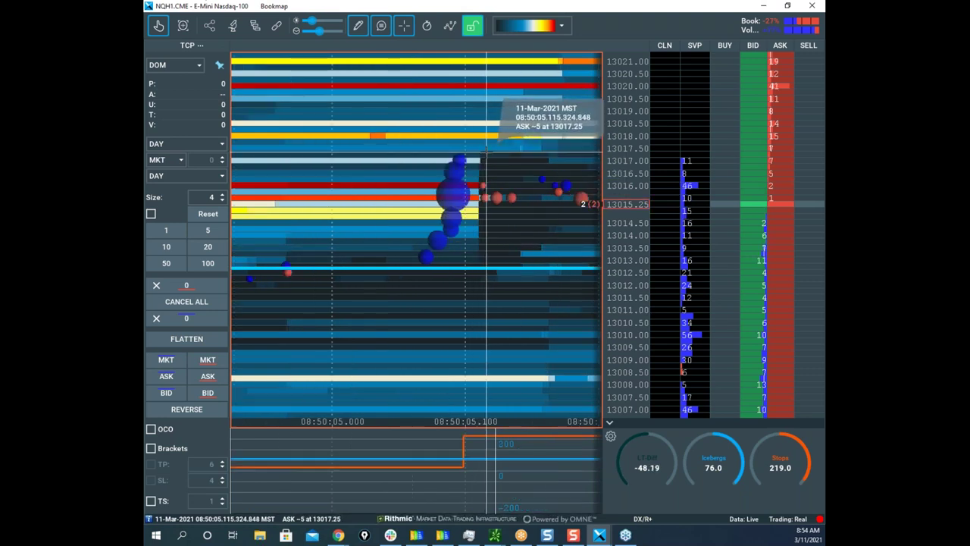
{"action": "scroll", "coordinate": [481, 151], "scroll_direction": "up", "scroll_amount": 2}
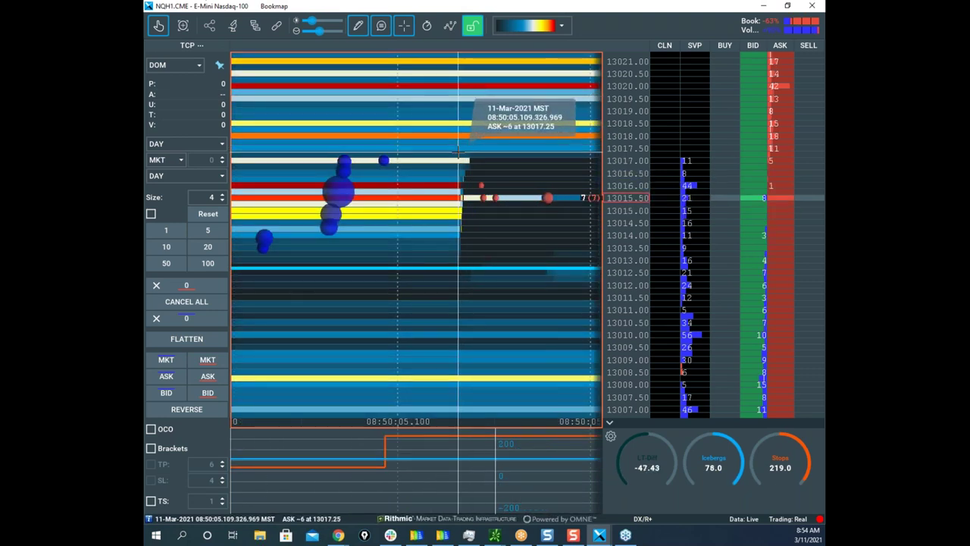
{"action": "left_click", "coordinate": [358, 26]}
{"action": "left_click", "coordinate": [375, 53]}
Step: Change the colour of the horizontal line near 13017.25 to olive
{"action": "scroll", "coordinate": [488, 134], "scroll_direction": "down", "scroll_amount": 4}
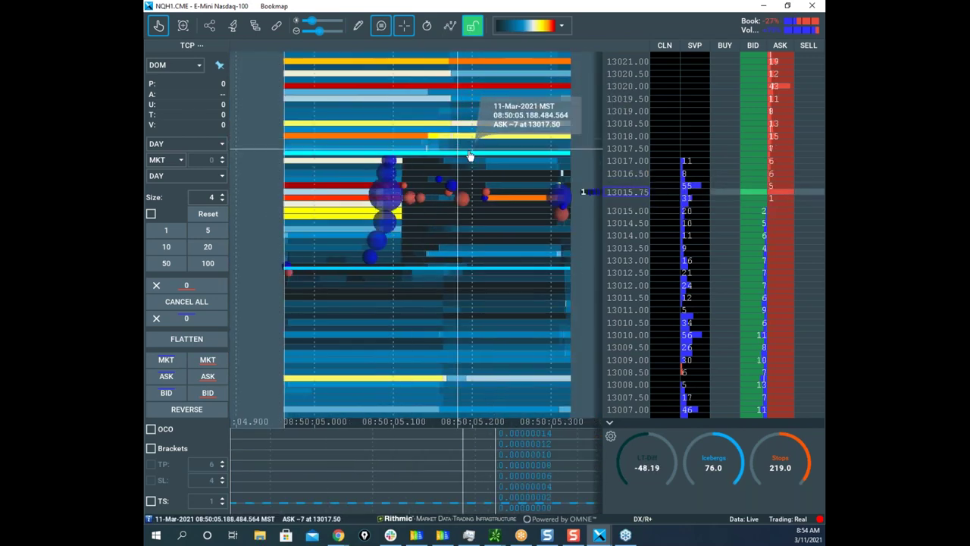
{"action": "scroll", "coordinate": [531, 187], "scroll_direction": "down", "scroll_amount": 5}
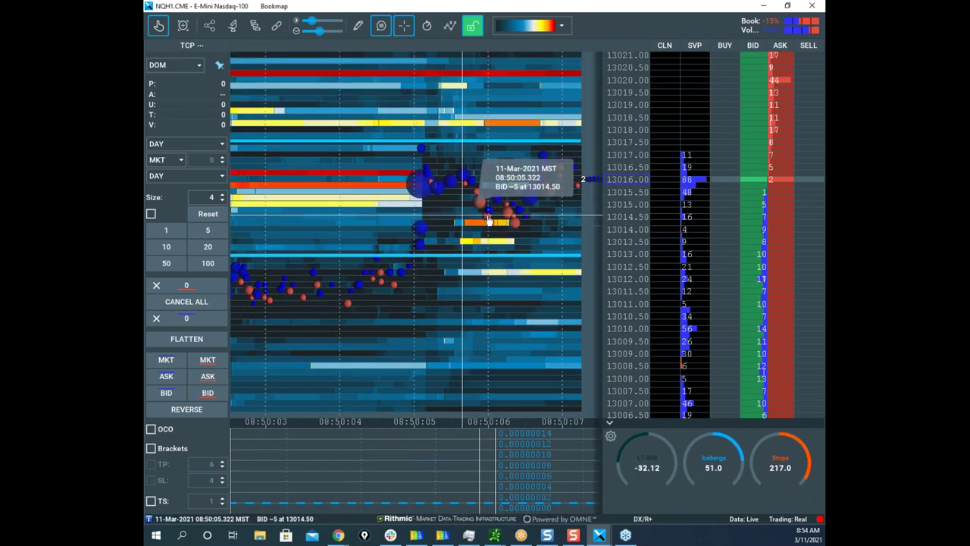
{"action": "scroll", "coordinate": [560, 245], "scroll_direction": "down", "scroll_amount": 3}
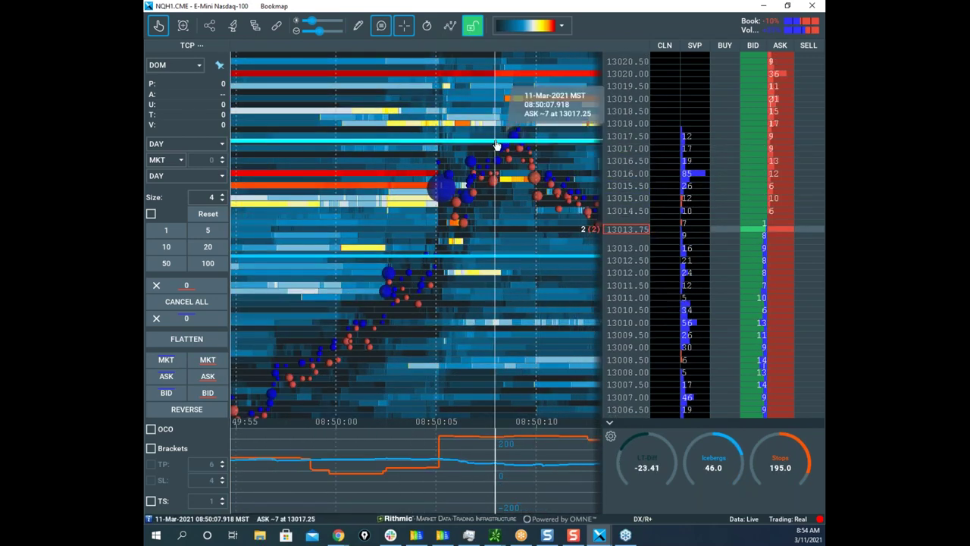
{"action": "right_click", "coordinate": [497, 142]}
{"action": "left_click", "coordinate": [539, 157]}
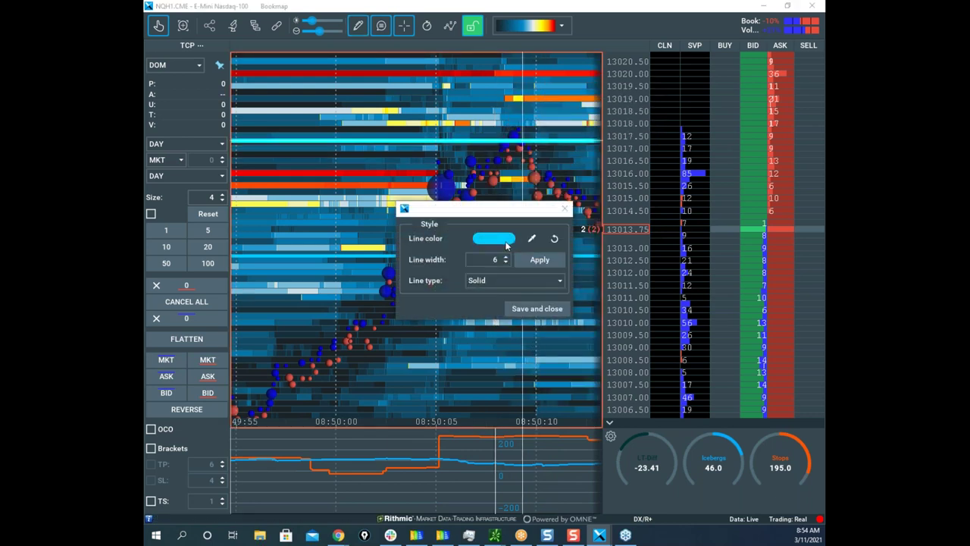
{"action": "left_click", "coordinate": [507, 241]}
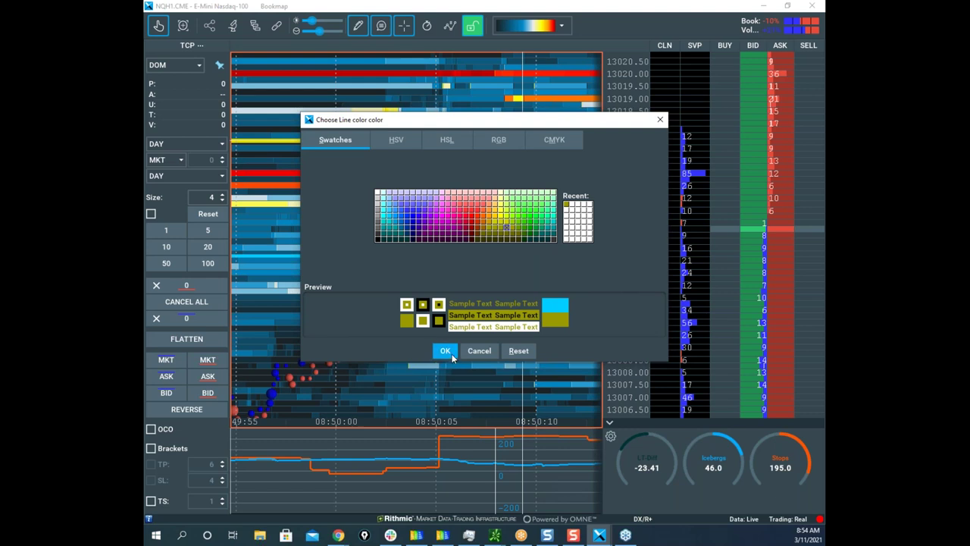
{"action": "left_click", "coordinate": [447, 351]}
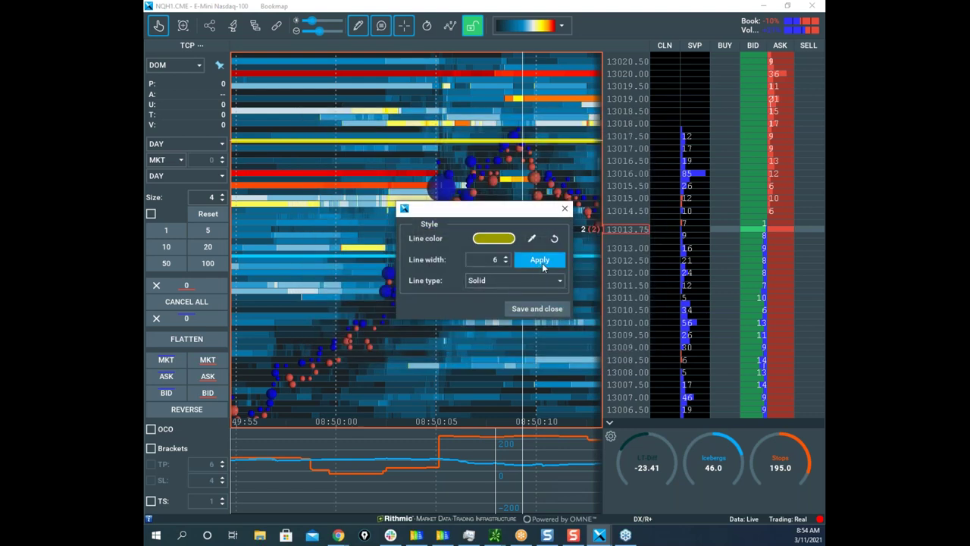
{"action": "left_click", "coordinate": [537, 308]}
Step: Change the colour of the horizontal line near 13012.75 to yellow and save the style
{"action": "right_click", "coordinate": [519, 258]}
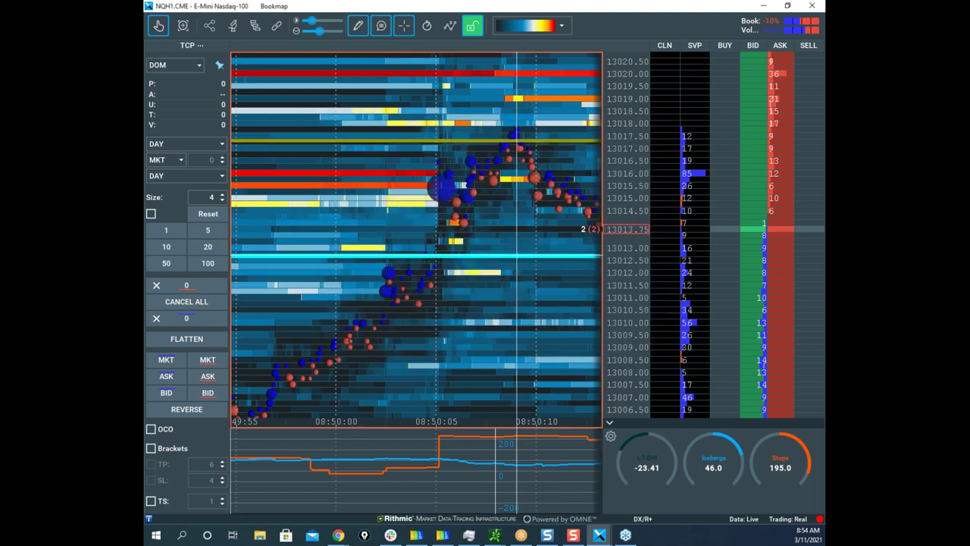
{"action": "left_click", "coordinate": [497, 239]}
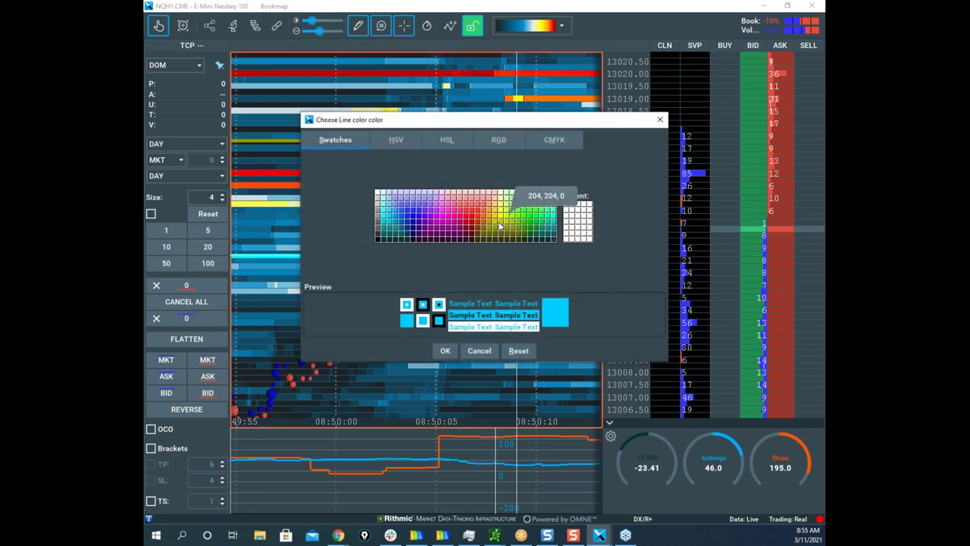
{"action": "left_click", "coordinate": [500, 225]}
{"action": "left_click", "coordinate": [446, 351]}
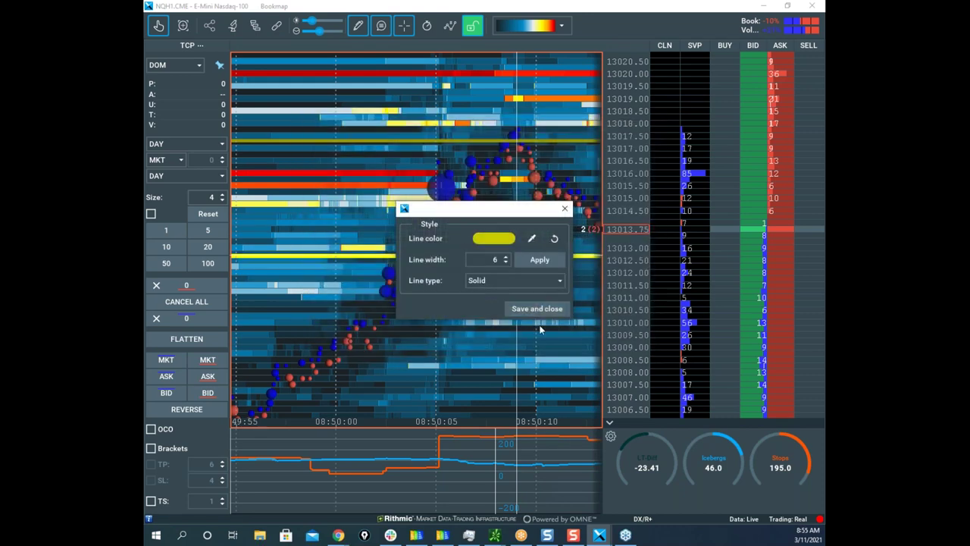
{"action": "left_click", "coordinate": [537, 308]}
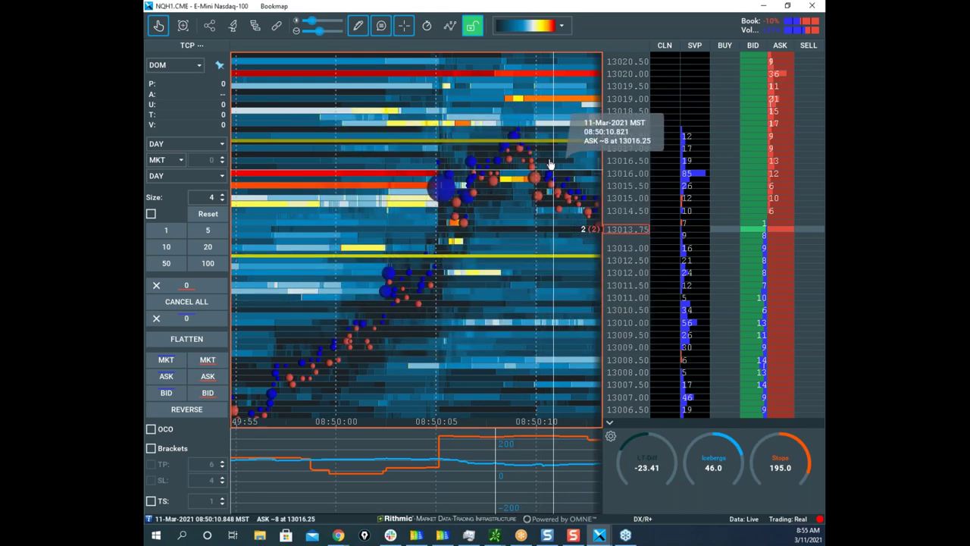
Step: Recolour the horizontal line near 13017.25 to the same yellow as the lower line and save the style
{"action": "right_click", "coordinate": [540, 150]}
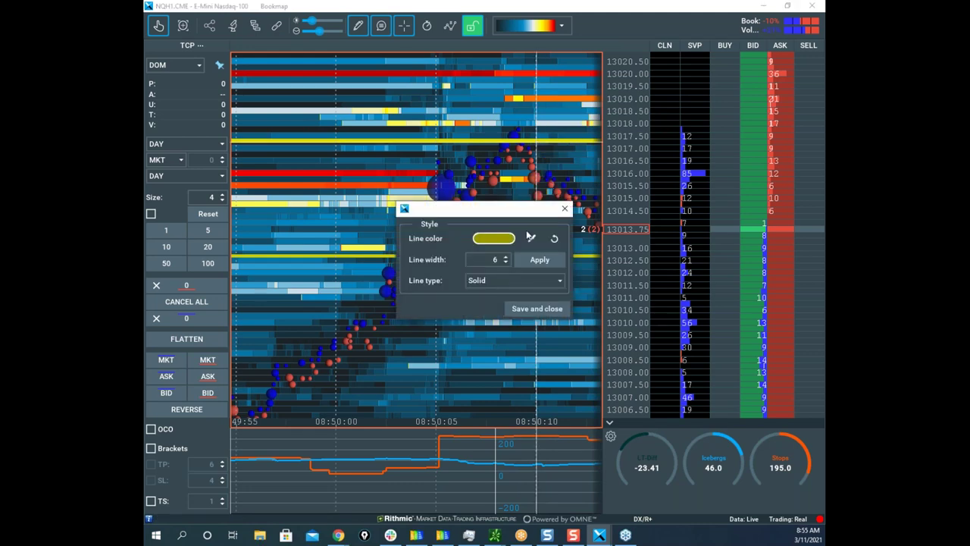
{"action": "left_click", "coordinate": [501, 241]}
{"action": "left_click", "coordinate": [500, 222]}
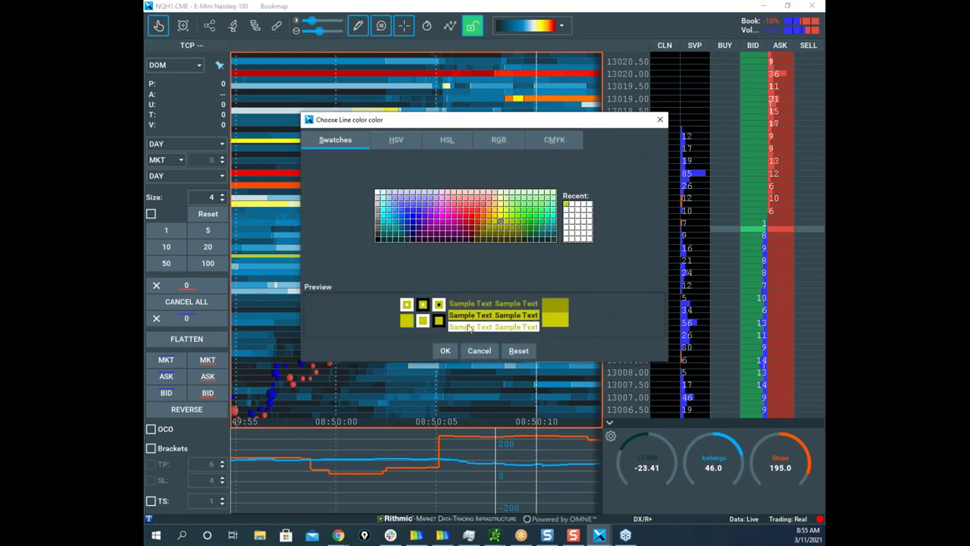
{"action": "left_click", "coordinate": [446, 351]}
{"action": "left_click", "coordinate": [537, 309]}
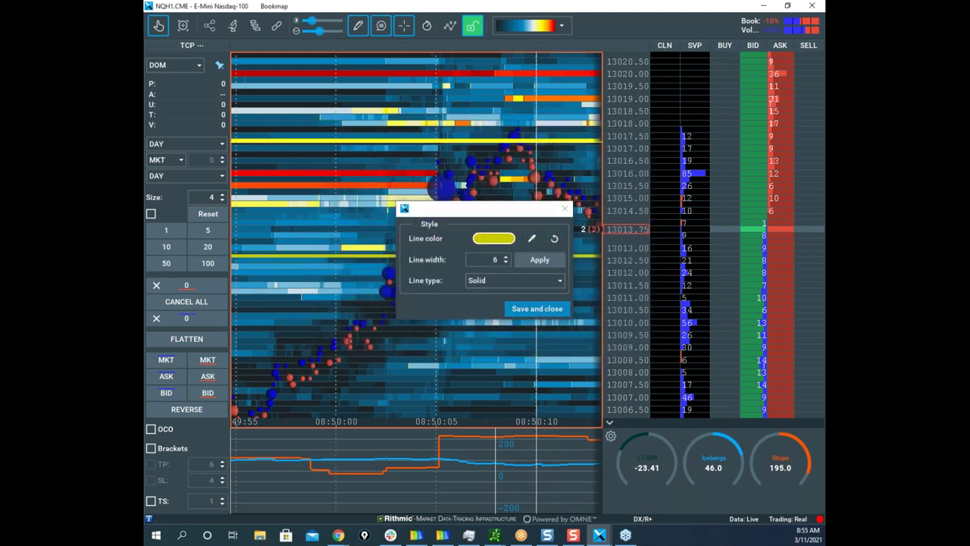
Step: Examine the price action from 08:50 to the present against the two yellow lines
{"action": "scroll", "coordinate": [546, 201], "scroll_direction": "down", "scroll_amount": 5}
{"action": "left_click_drag", "start_coordinate": [547, 202], "coordinate": [427, 189]}
{"action": "scroll", "coordinate": [426, 189], "scroll_direction": "down", "scroll_amount": 3}
{"action": "left_click_drag", "start_coordinate": [519, 212], "coordinate": [446, 178]}
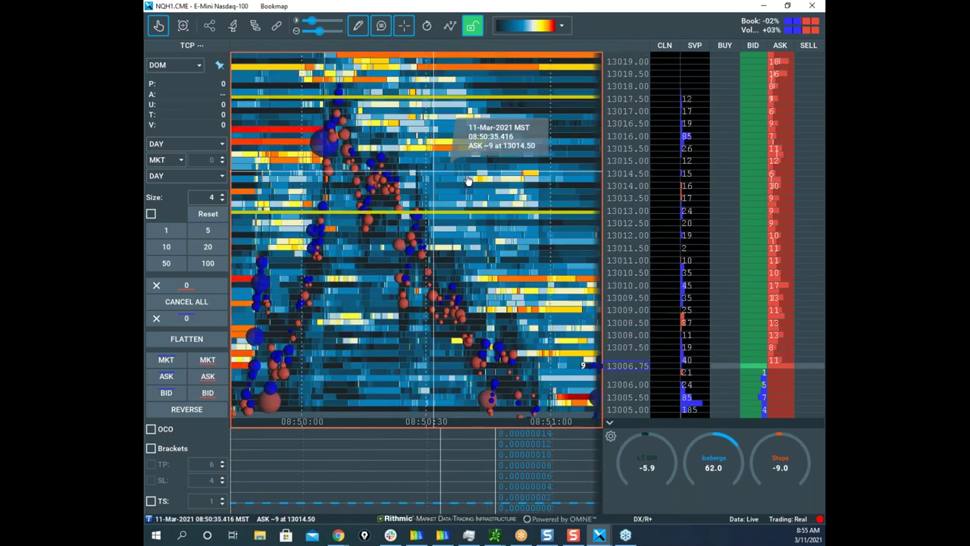
{"action": "scroll", "coordinate": [519, 208], "scroll_direction": "down", "scroll_amount": 2}
{"action": "scroll", "coordinate": [624, 144], "scroll_direction": "down", "scroll_amount": 2}
{"action": "scroll", "coordinate": [624, 144], "scroll_direction": "down", "scroll_amount": 1}
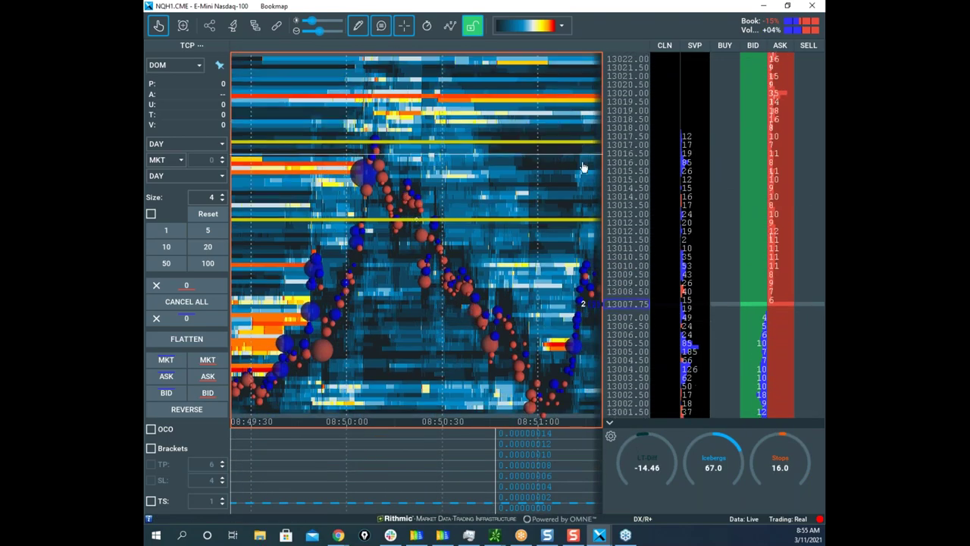
{"action": "left_click_drag", "start_coordinate": [570, 168], "coordinate": [485, 128]}
{"action": "scroll", "coordinate": [627, 151], "scroll_direction": "down", "scroll_amount": 1}
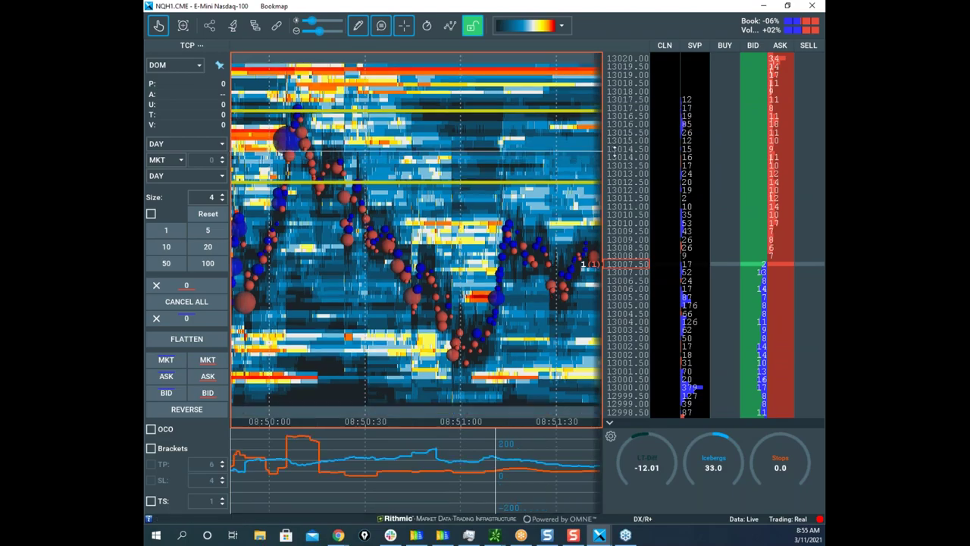
{"action": "scroll", "coordinate": [520, 142], "scroll_direction": "down", "scroll_amount": 3}
{"action": "scroll", "coordinate": [531, 149], "scroll_direction": "down", "scroll_amount": 3}
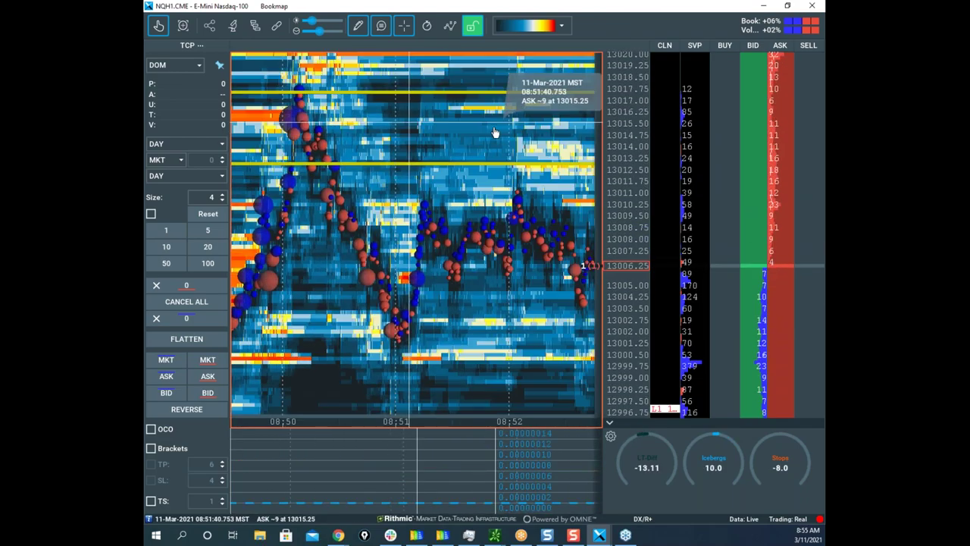
{"action": "scroll", "coordinate": [497, 144], "scroll_direction": "down", "scroll_amount": 4}
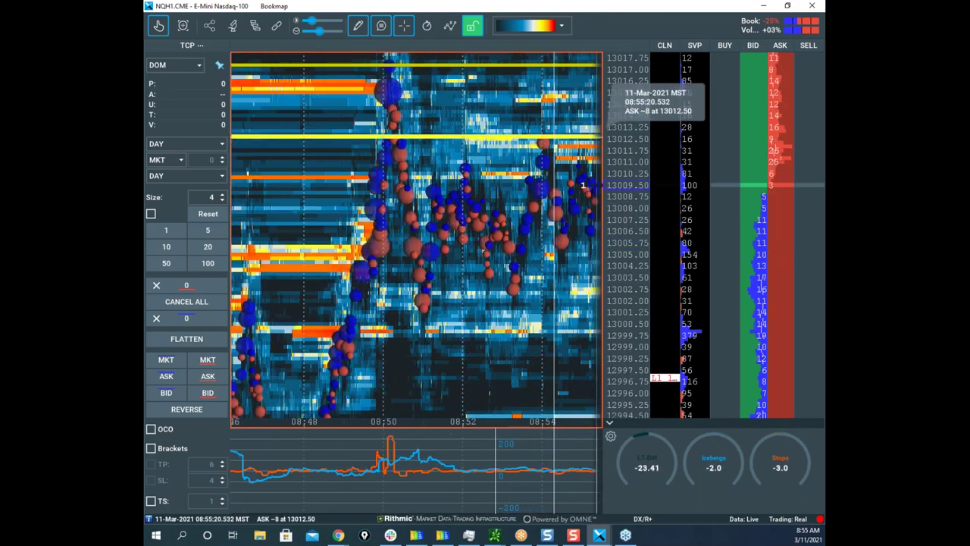
Step: Sketch the spike and drop around the yellow lines plus a breakout above 13020, and clear the sketches
{"action": "left_click_drag", "start_coordinate": [488, 185], "coordinate": [493, 212]}
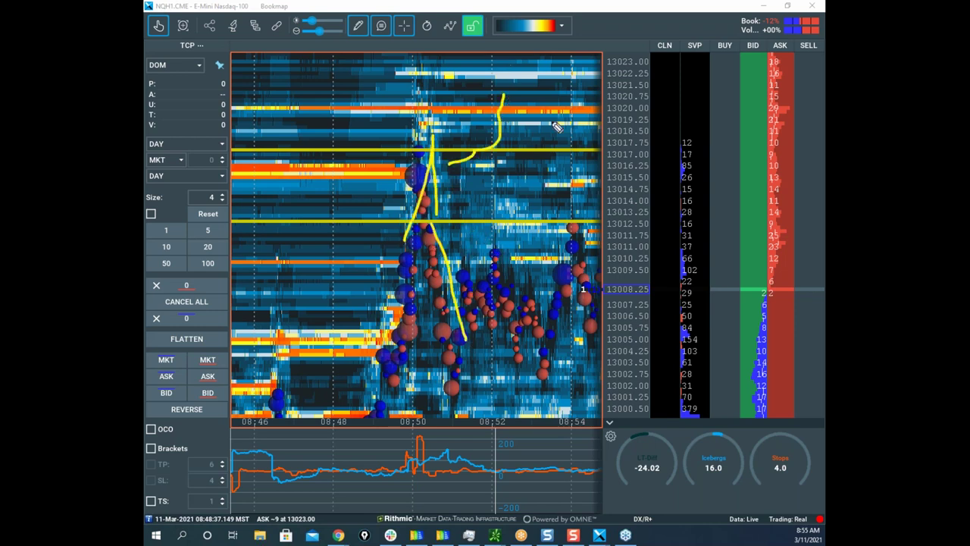
{"action": "key", "text": "Escape"}
{"action": "scroll", "coordinate": [503, 101], "scroll_direction": "down", "scroll_amount": 2}
{"action": "left_click_drag", "start_coordinate": [500, 101], "coordinate": [363, 88]}
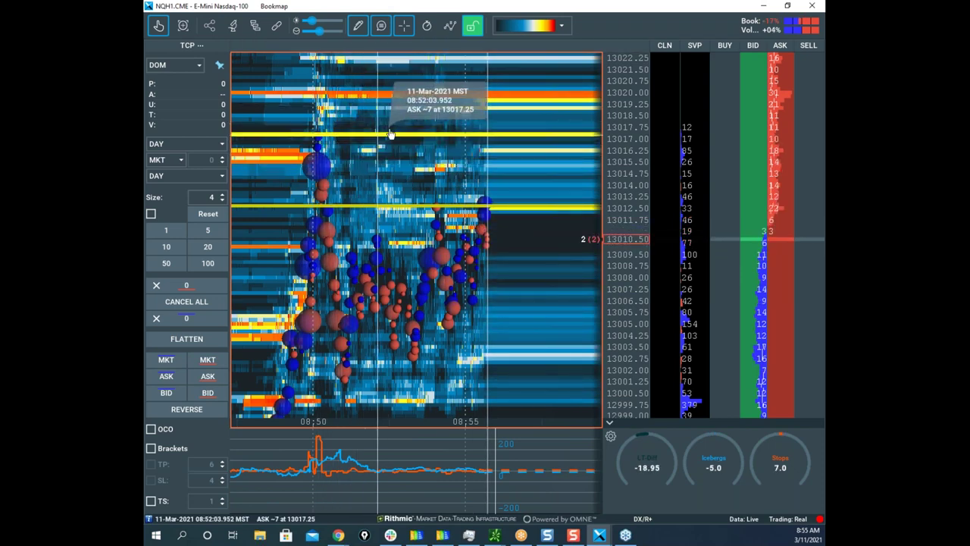
{"action": "left_click_drag", "start_coordinate": [375, 173], "coordinate": [395, 162]}
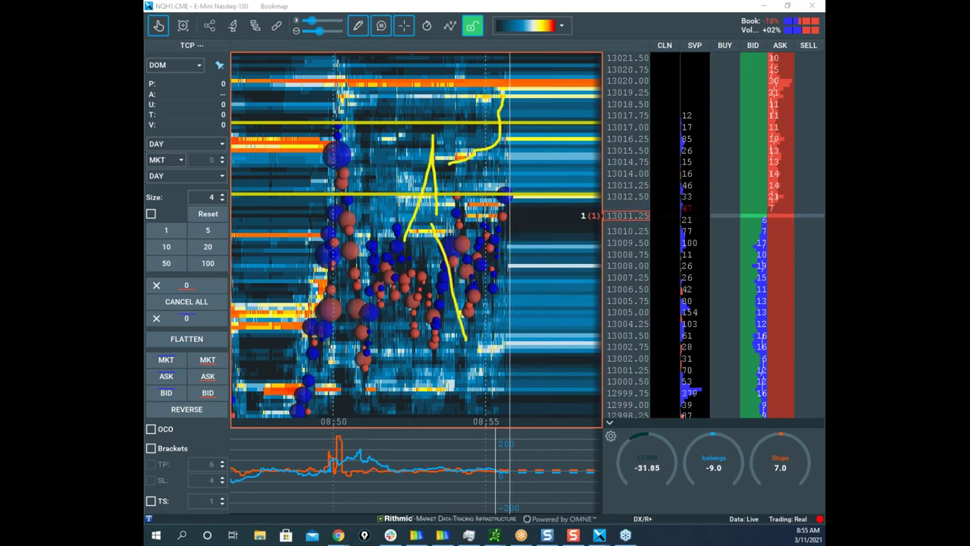
{"action": "right_click", "coordinate": [429, 312]}
Step: Sketch the rally into 08:50 and the range between about 13000 and 13012, circling the stops spike
{"action": "left_click_drag", "start_coordinate": [301, 431], "coordinate": [333, 213]}
{"action": "left_click_drag", "start_coordinate": [351, 426], "coordinate": [331, 449]}
{"action": "left_click_drag", "start_coordinate": [370, 204], "coordinate": [349, 198]}
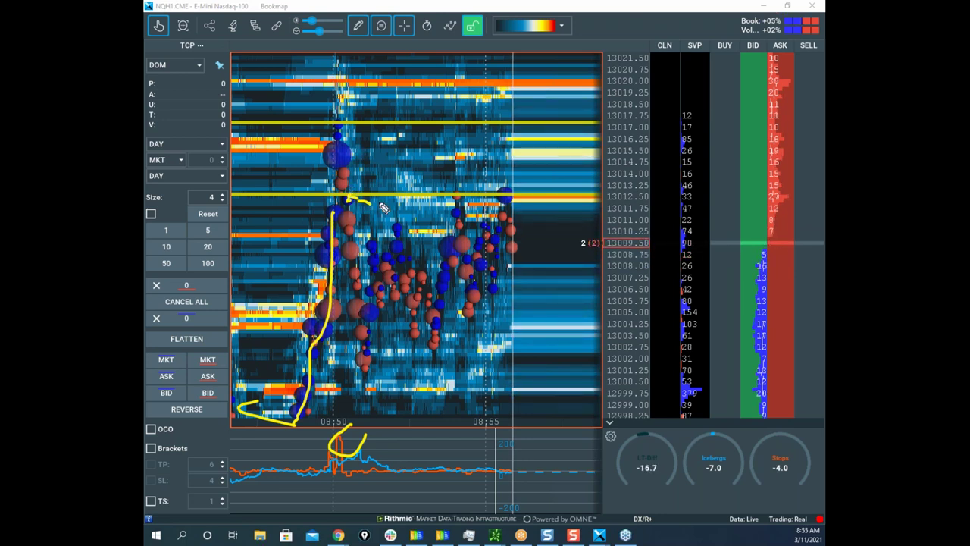
{"action": "left_click_drag", "start_coordinate": [363, 195], "coordinate": [381, 385]}
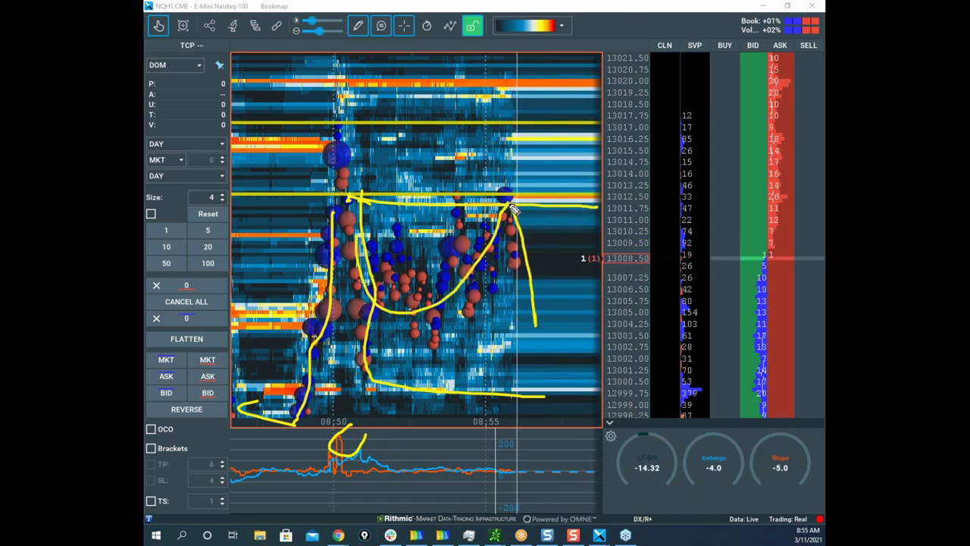
Step: Circle the 08:50 spike near 13015 and the zone around 13000 after 08:55, and clear the sketches
{"action": "left_click_drag", "start_coordinate": [381, 119], "coordinate": [380, 165]}
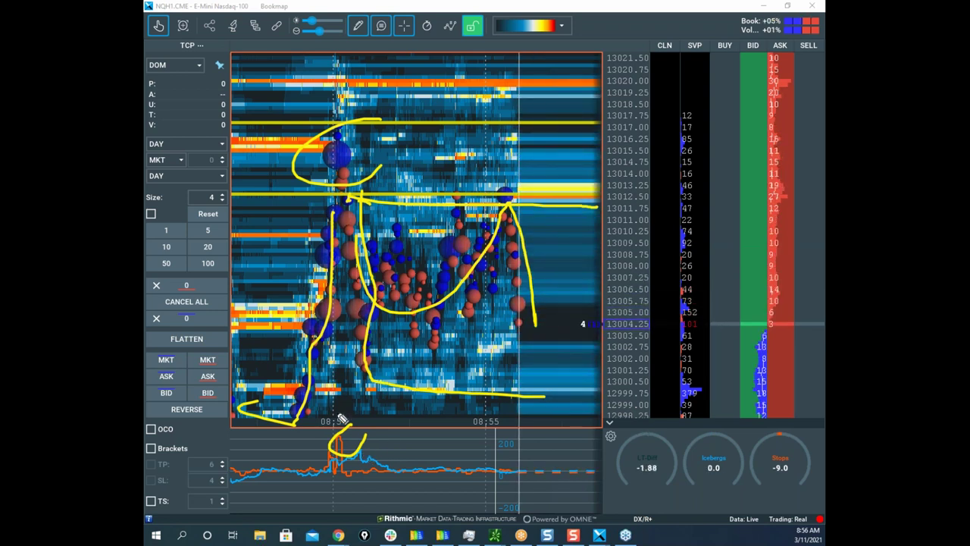
{"action": "left_click_drag", "start_coordinate": [528, 353], "coordinate": [580, 388]}
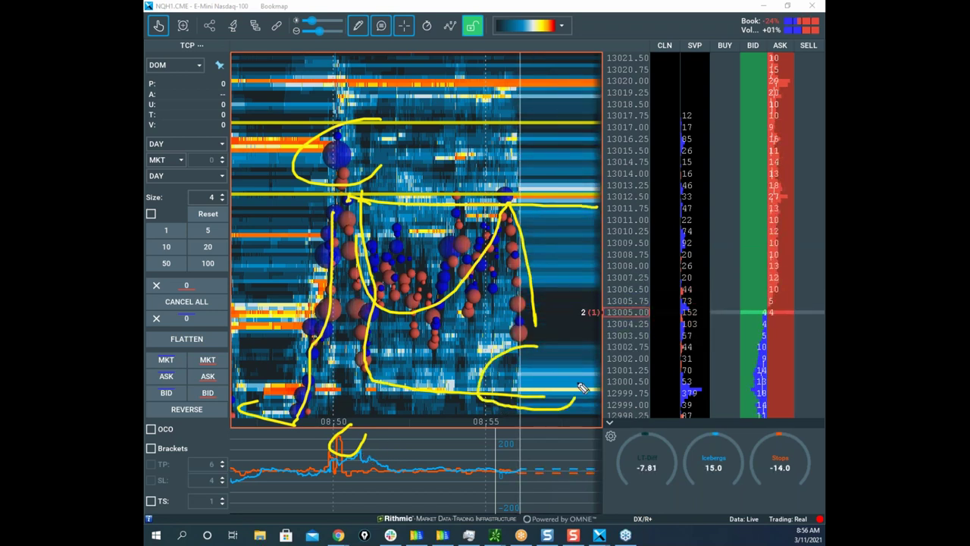
{"action": "key", "text": "Escape"}
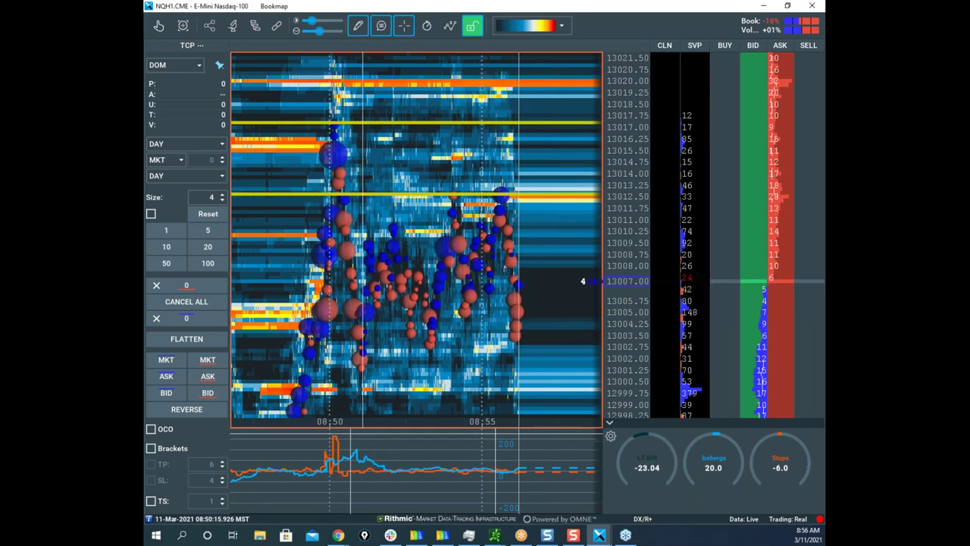
Step: Sketch the 08:50 spike, the following range and the drop toward 12980 over a wider price scale, circle the iceberg rise, and clear the sketches
{"action": "left_click_drag", "start_coordinate": [633, 133], "coordinate": [633, 168]}
{"action": "scroll", "coordinate": [633, 167], "scroll_direction": "down", "scroll_amount": 5}
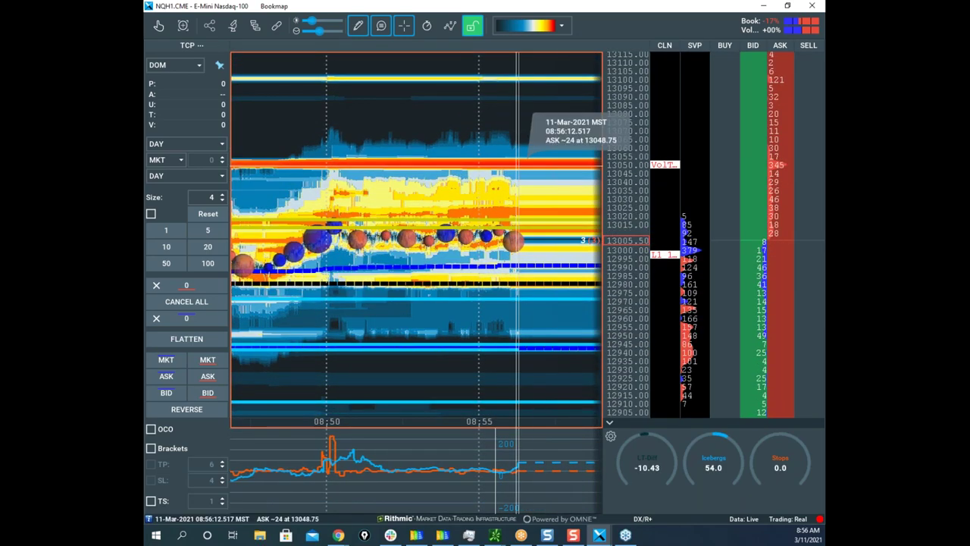
{"action": "scroll", "coordinate": [620, 162], "scroll_direction": "up", "scroll_amount": 1}
{"action": "scroll", "coordinate": [620, 163], "scroll_direction": "up", "scroll_amount": 1}
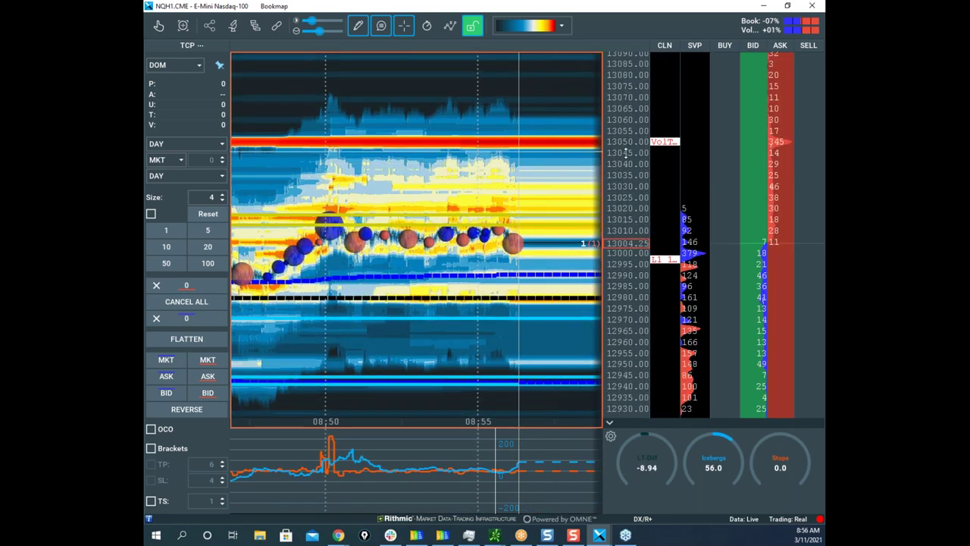
{"action": "scroll", "coordinate": [626, 153], "scroll_direction": "up", "scroll_amount": 1}
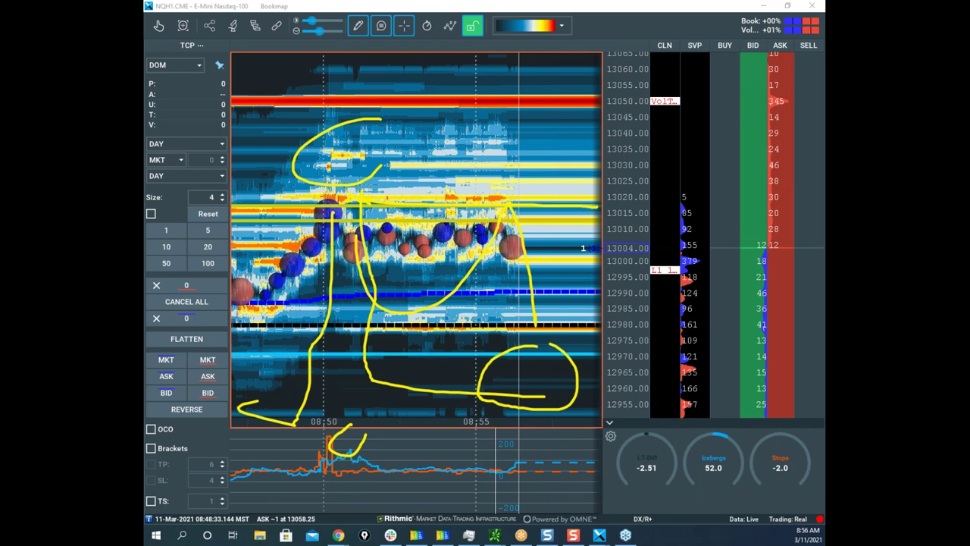
{"action": "right_click", "coordinate": [534, 257]}
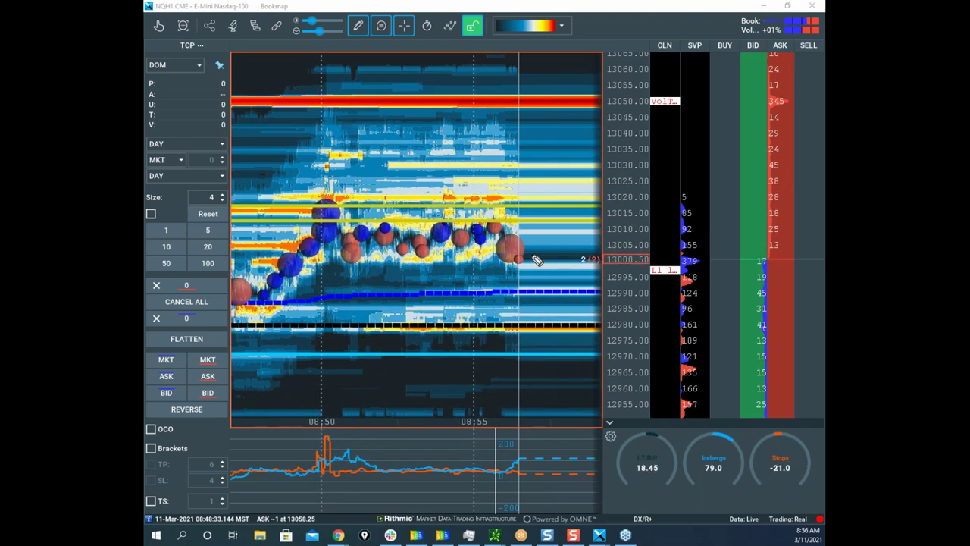
{"action": "left_click_drag", "start_coordinate": [537, 323], "coordinate": [538, 350]}
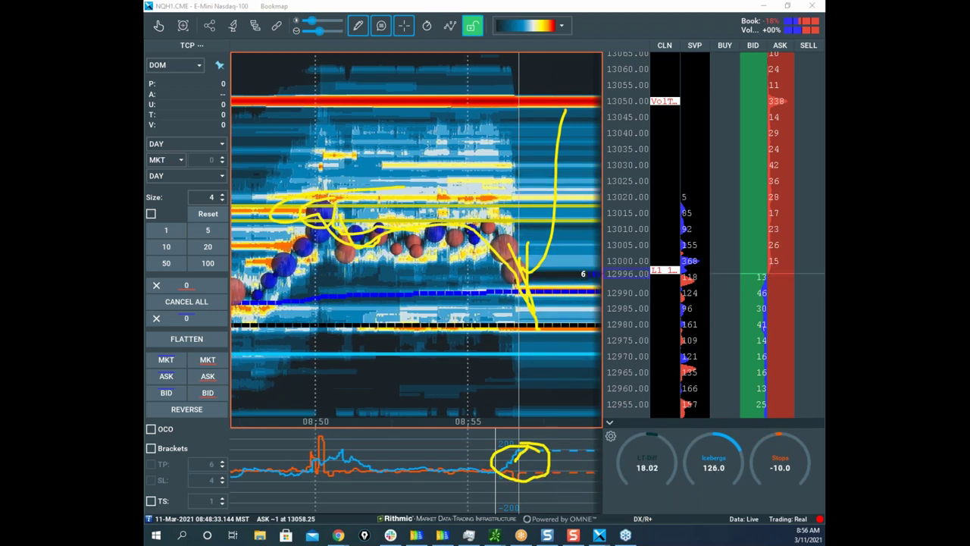
{"action": "key", "text": "Escape"}
{"action": "scroll", "coordinate": [624, 127], "scroll_direction": "up", "scroll_amount": 5}
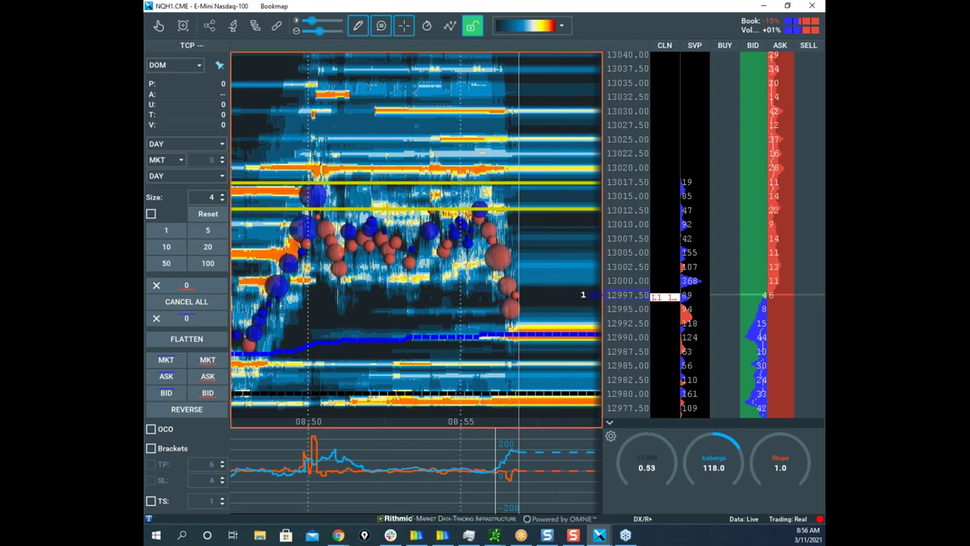
Step: Switch to thinkorswim to check the /NQ 5-minute chart, and return to Bookmap
{"action": "left_click_drag", "start_coordinate": [148, 326], "coordinate": [606, 142]}
{"action": "left_click", "coordinate": [656, 142]}
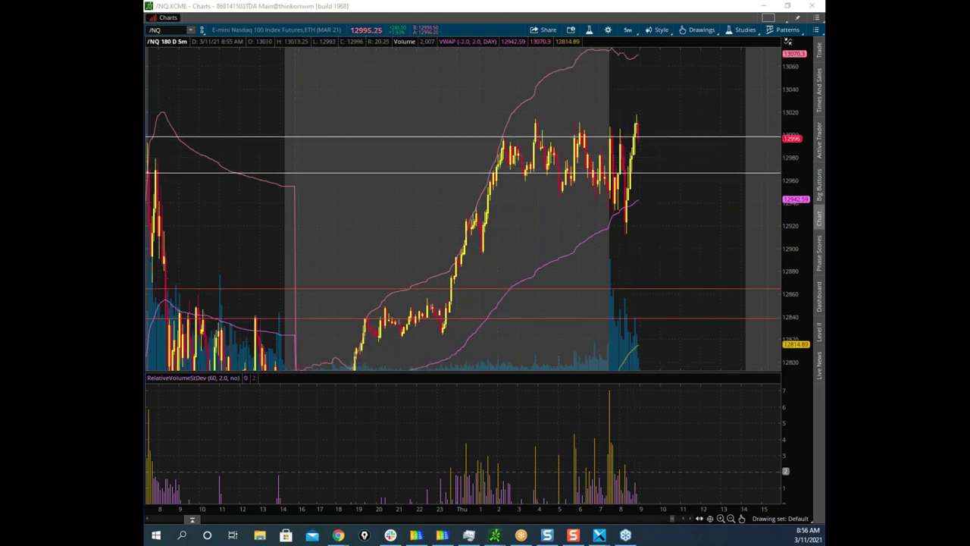
{"action": "key", "text": "e"}
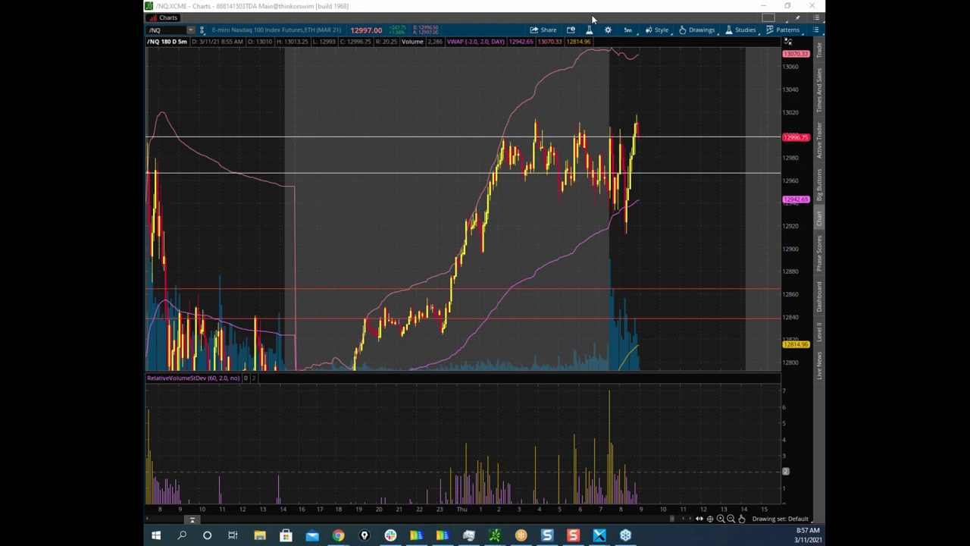
{"action": "key", "text": "alt+Tab"}
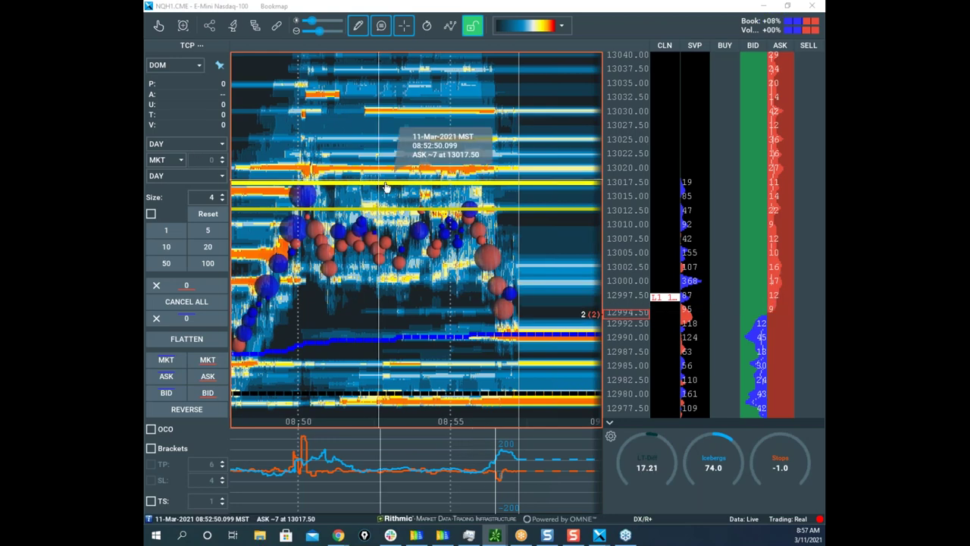
Step: Set the chart's drawing mode to None and enable the hand pointer mode
{"action": "left_click", "coordinate": [357, 25]}
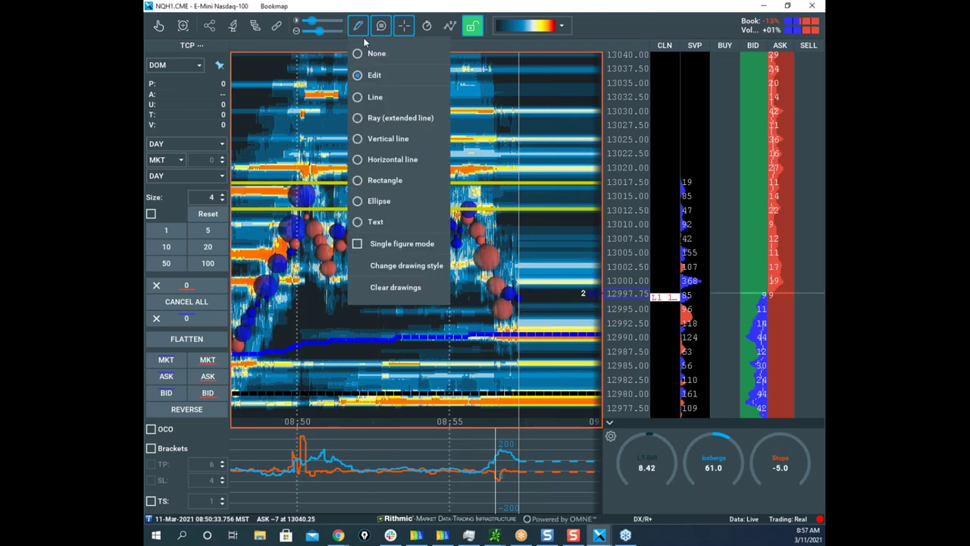
{"action": "left_click", "coordinate": [372, 52]}
{"action": "left_click", "coordinate": [158, 27]}
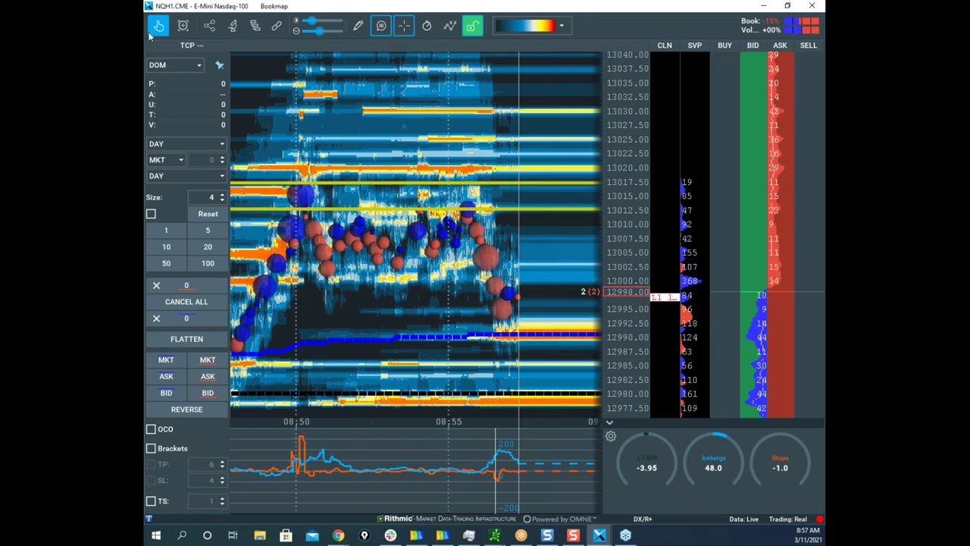
Step: Sketch the 08:50 spike, the pullback and the drop toward 12990, circle the stops spike, and clear the sketches
{"action": "left_click_drag", "start_coordinate": [412, 166], "coordinate": [506, 112]}
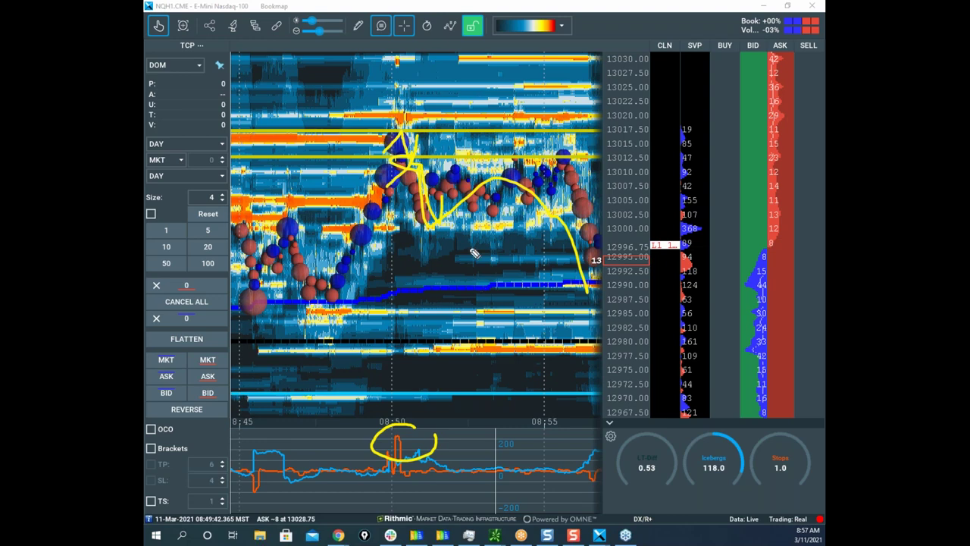
{"action": "key", "text": "Escape"}
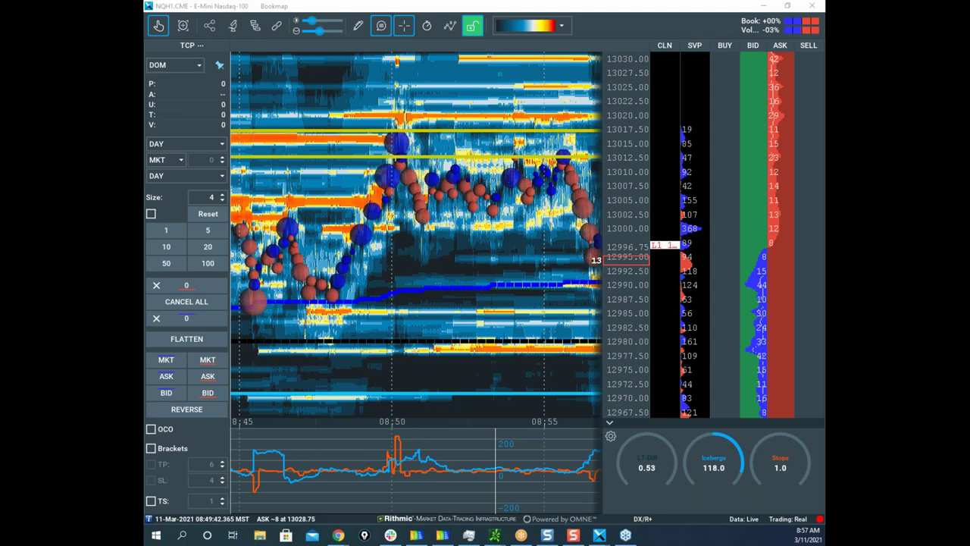
Step: Examine the price action from 08:45 onward against the value area top and the iceberg reading around 08:56
{"action": "scroll", "coordinate": [586, 162], "scroll_direction": "down", "scroll_amount": 5}
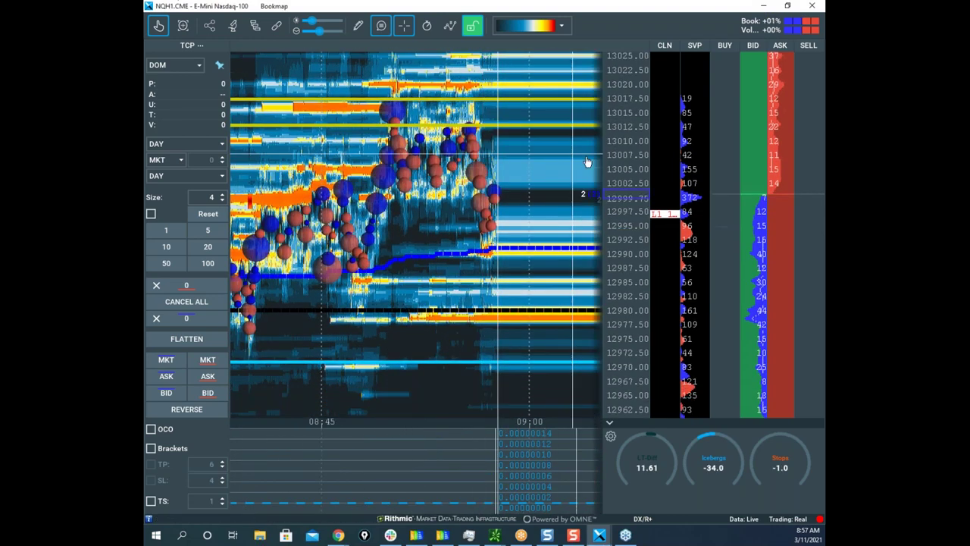
{"action": "scroll", "coordinate": [635, 125], "scroll_direction": "down", "scroll_amount": 5}
{"action": "scroll", "coordinate": [632, 126], "scroll_direction": "up", "scroll_amount": 10}
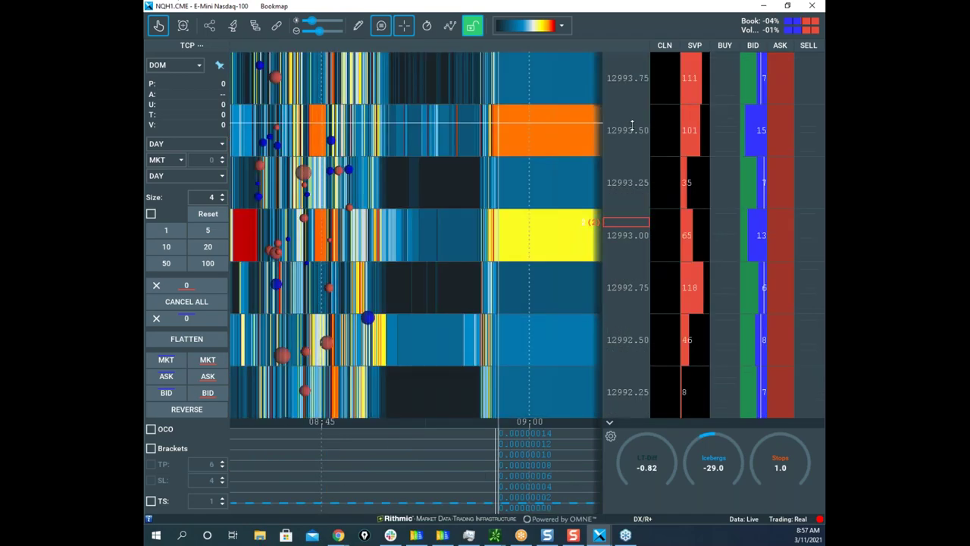
{"action": "scroll", "coordinate": [631, 125], "scroll_direction": "down", "scroll_amount": 10}
{"action": "scroll", "coordinate": [624, 173], "scroll_direction": "down", "scroll_amount": 2}
{"action": "left_click_drag", "start_coordinate": [560, 112], "coordinate": [552, 157]}
{"action": "scroll", "coordinate": [547, 172], "scroll_direction": "up", "scroll_amount": 4}
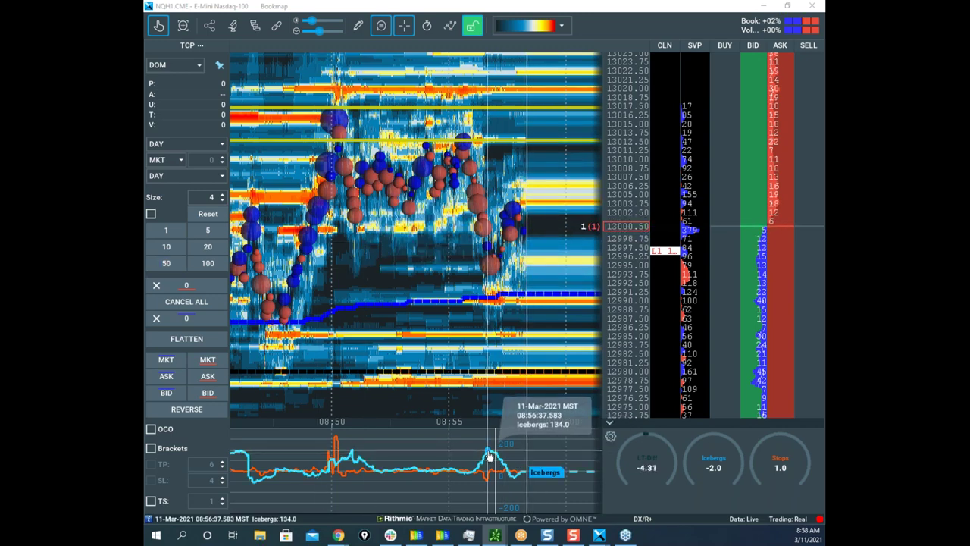
{"action": "scroll", "coordinate": [487, 301], "scroll_direction": "down", "scroll_amount": 3}
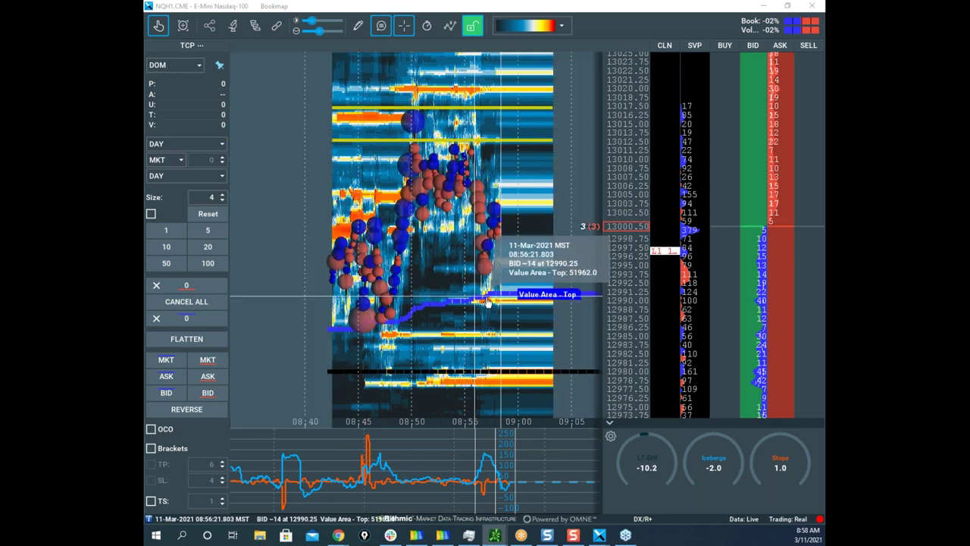
{"action": "scroll", "coordinate": [487, 301], "scroll_direction": "up", "scroll_amount": 3}
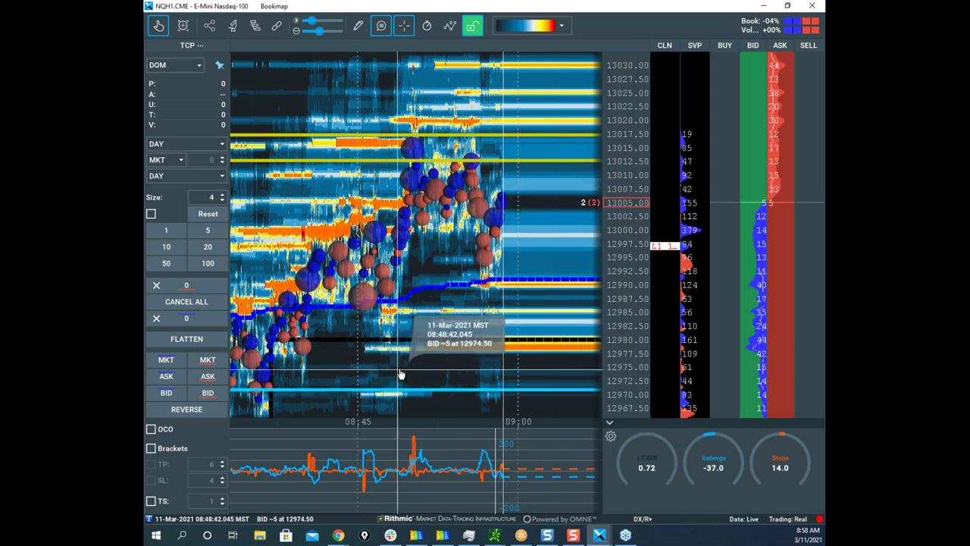
Step: Compare the iceberg and stop spikes since 07:00 with price, including those near 07:30, 08:20 and 09:00
{"action": "scroll", "coordinate": [470, 296], "scroll_direction": "down", "scroll_amount": 3}
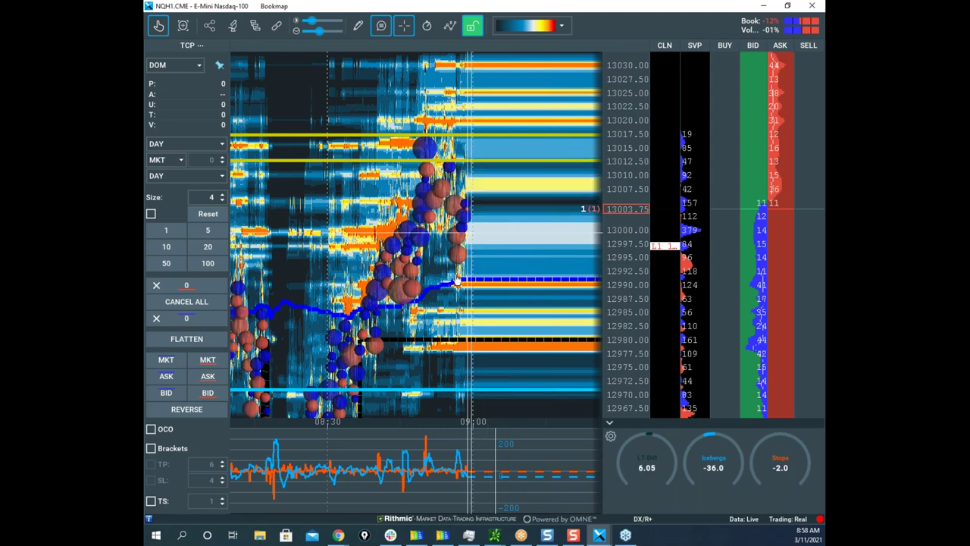
{"action": "scroll", "coordinate": [402, 431], "scroll_direction": "down", "scroll_amount": 3}
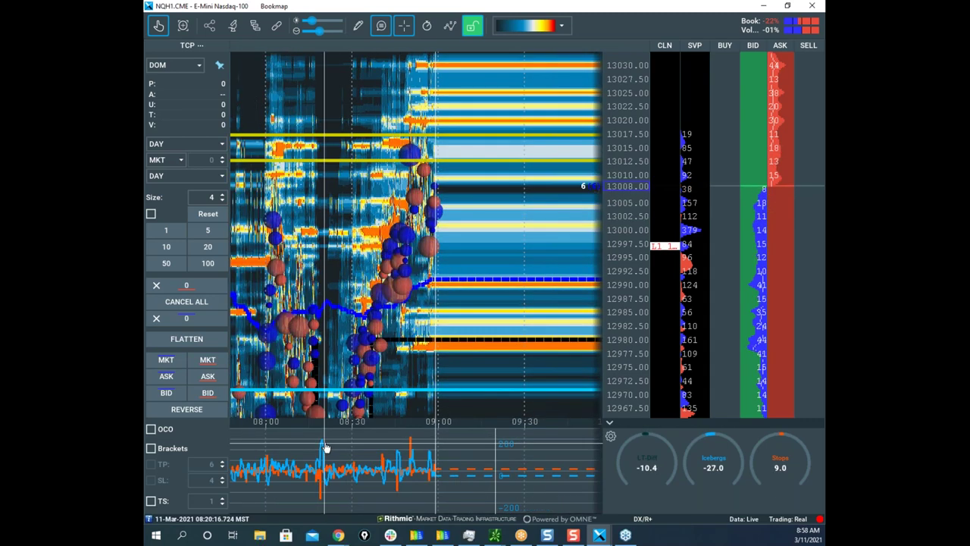
{"action": "scroll", "coordinate": [461, 317], "scroll_direction": "down", "scroll_amount": 2}
{"action": "left_click_drag", "start_coordinate": [445, 315], "coordinate": [532, 266]}
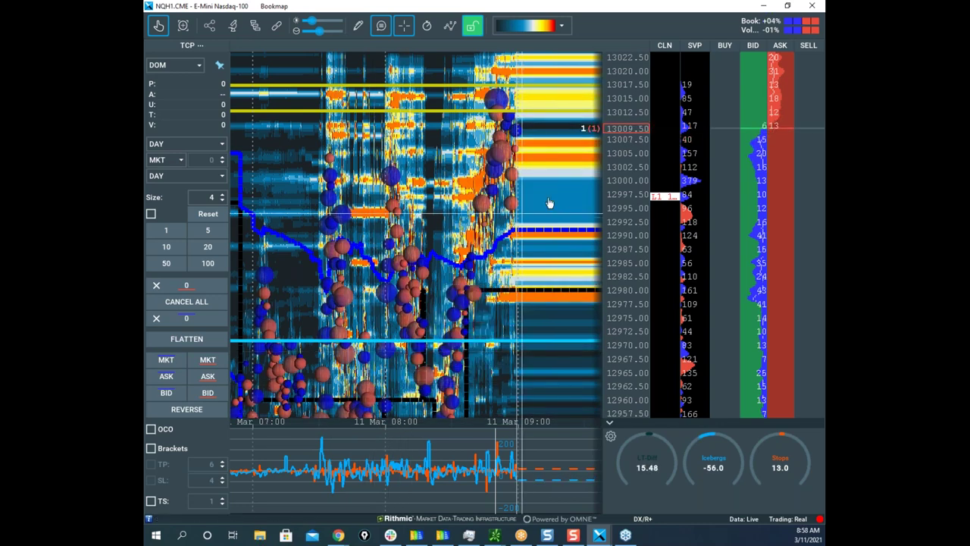
{"action": "scroll", "coordinate": [638, 149], "scroll_direction": "down", "scroll_amount": 6}
{"action": "scroll", "coordinate": [631, 162], "scroll_direction": "up", "scroll_amount": 2}
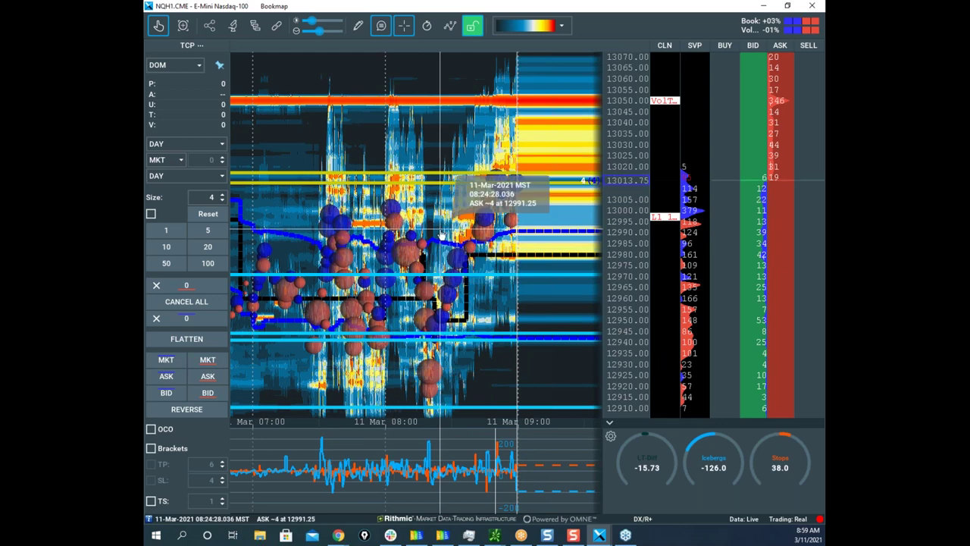
{"action": "scroll", "coordinate": [439, 229], "scroll_direction": "down", "scroll_amount": 3}
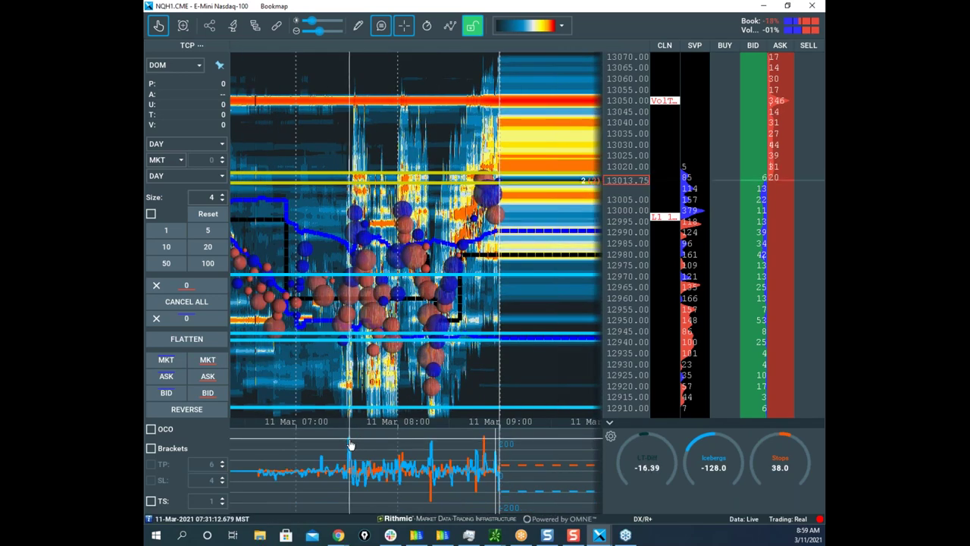
{"action": "mouse_move", "coordinate": [350, 445]}
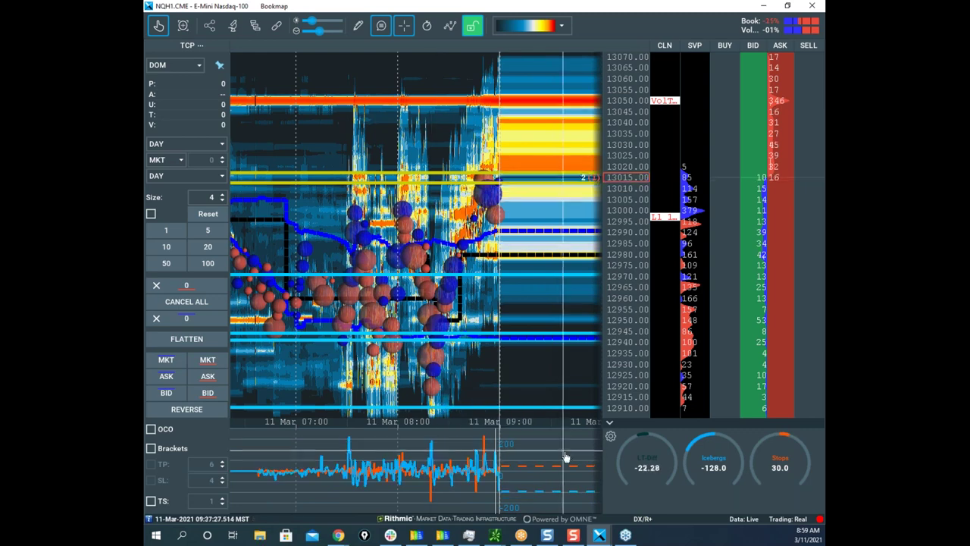
{"action": "scroll", "coordinate": [510, 454], "scroll_direction": "up", "scroll_amount": 3}
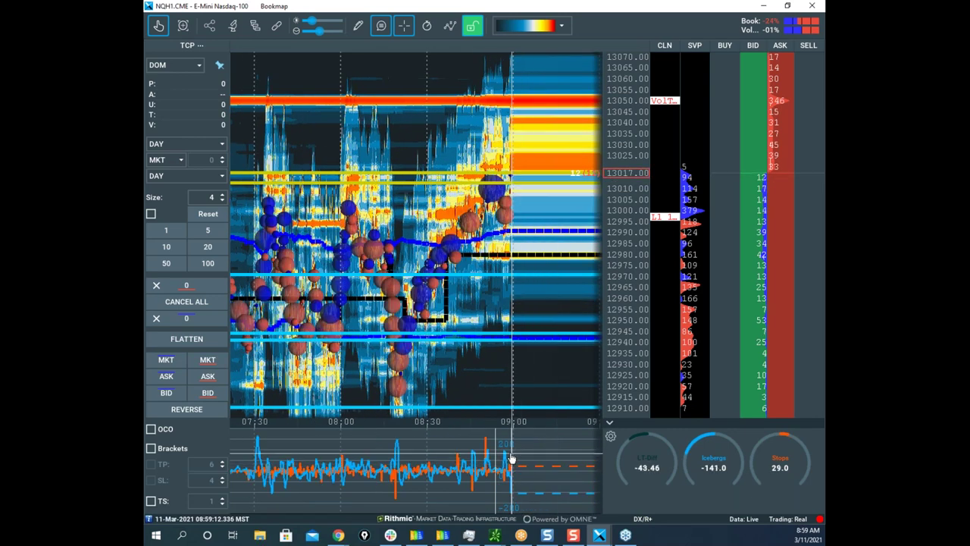
{"action": "mouse_move", "coordinate": [509, 457]}
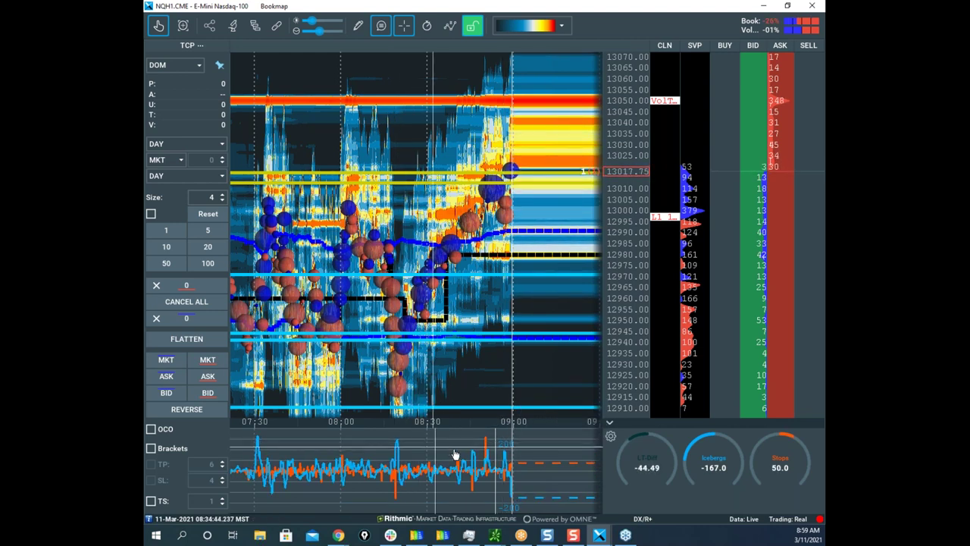
{"action": "mouse_move", "coordinate": [474, 457]}
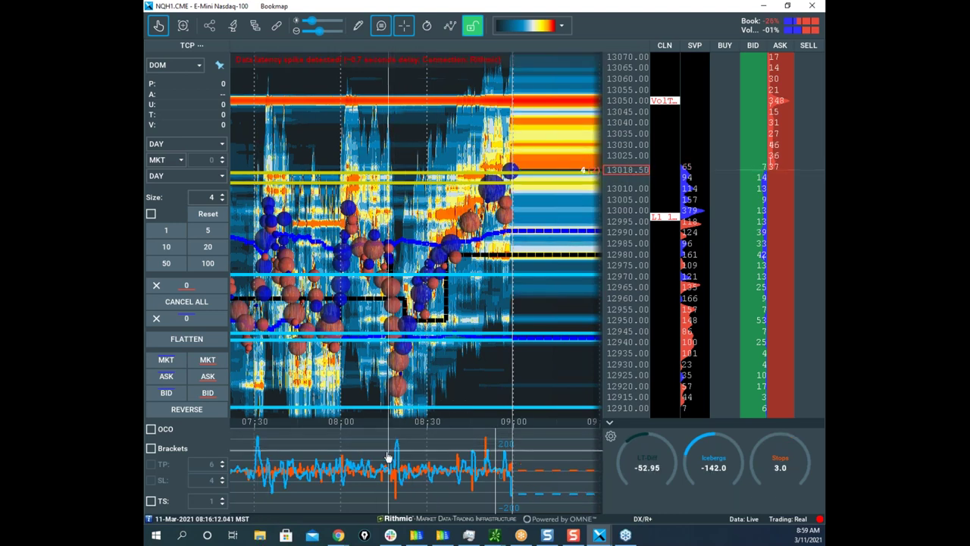
{"action": "mouse_move", "coordinate": [397, 491]}
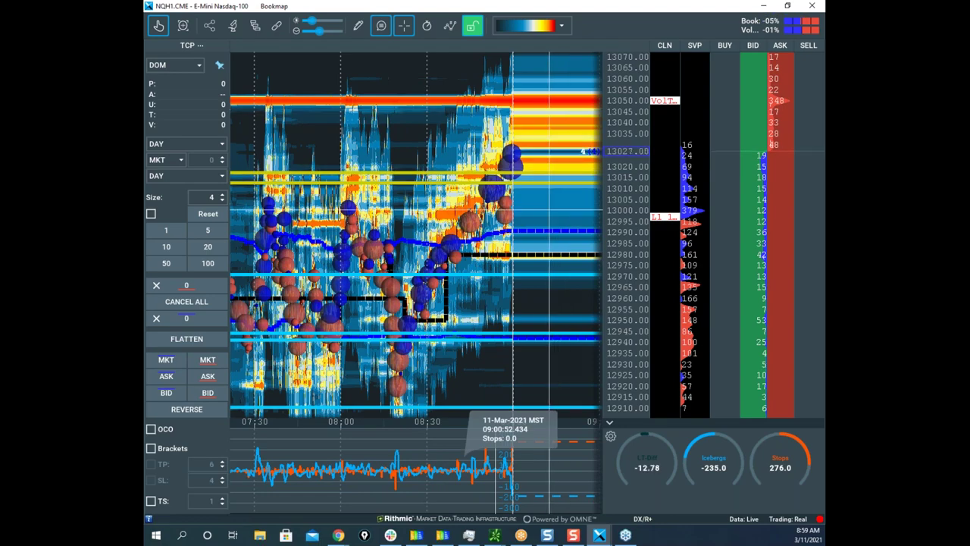
Step: Examine the breakout above the two yellow lines just before 09:00 together with its stop and iceberg readings
{"action": "left_click_drag", "start_coordinate": [553, 164], "coordinate": [511, 216]}
{"action": "scroll", "coordinate": [546, 194], "scroll_direction": "up", "scroll_amount": 2}
{"action": "scroll", "coordinate": [402, 210], "scroll_direction": "down", "scroll_amount": 1}
{"action": "left_click_drag", "start_coordinate": [389, 202], "coordinate": [447, 88]}
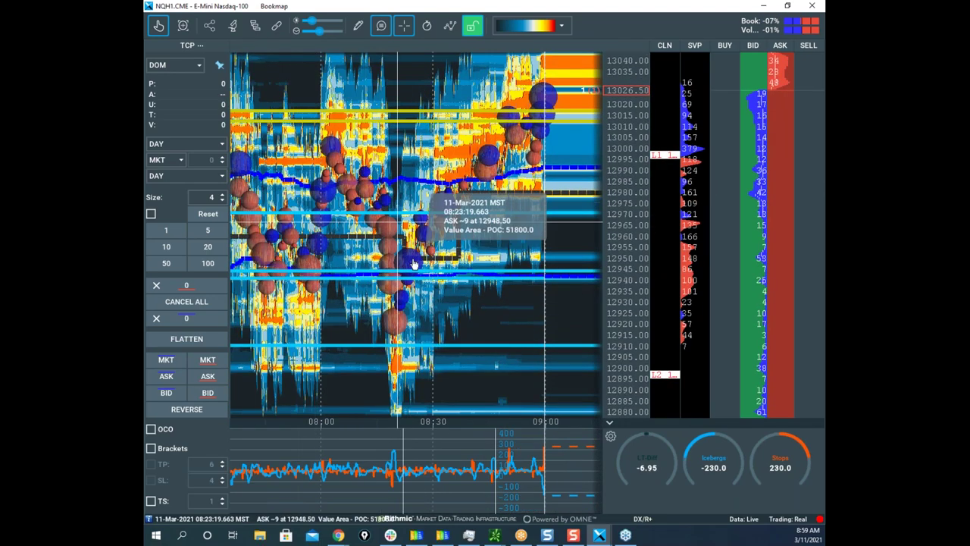
{"action": "left_click_drag", "start_coordinate": [564, 152], "coordinate": [498, 234]}
{"action": "scroll", "coordinate": [555, 194], "scroll_direction": "up", "scroll_amount": 2}
{"action": "left_click_drag", "start_coordinate": [559, 194], "coordinate": [455, 234]}
{"action": "scroll", "coordinate": [469, 357], "scroll_direction": "up", "scroll_amount": 2}
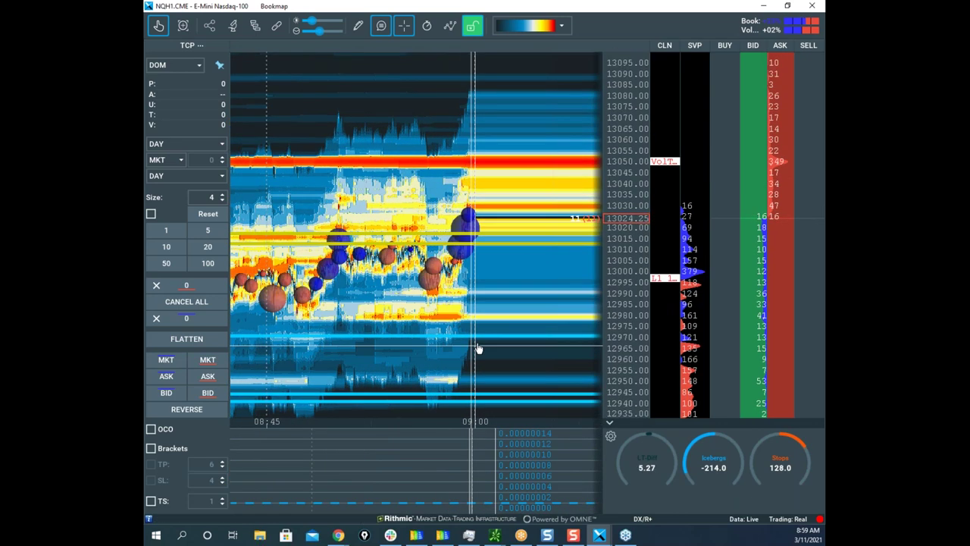
{"action": "scroll", "coordinate": [522, 327], "scroll_direction": "up", "scroll_amount": 2}
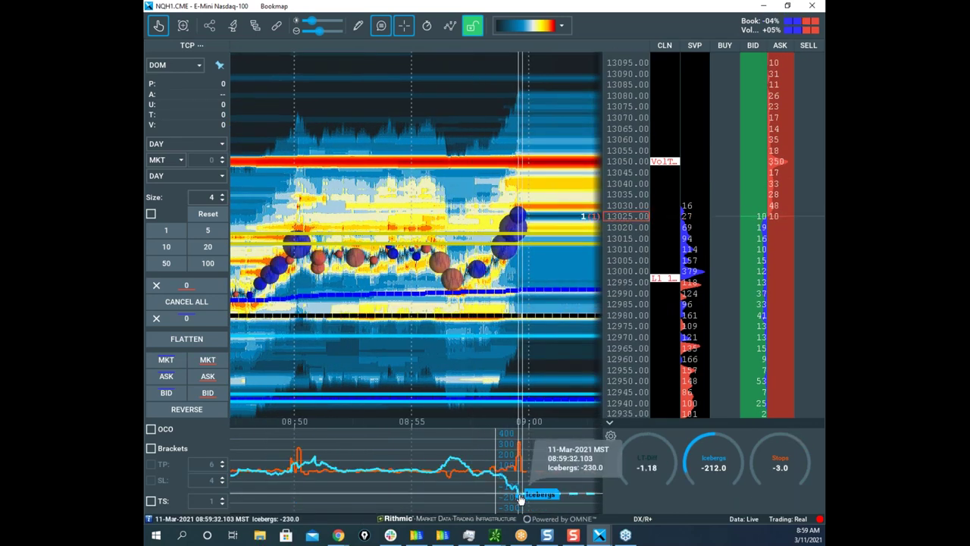
{"action": "scroll", "coordinate": [557, 195], "scroll_direction": "up", "scroll_amount": 3}
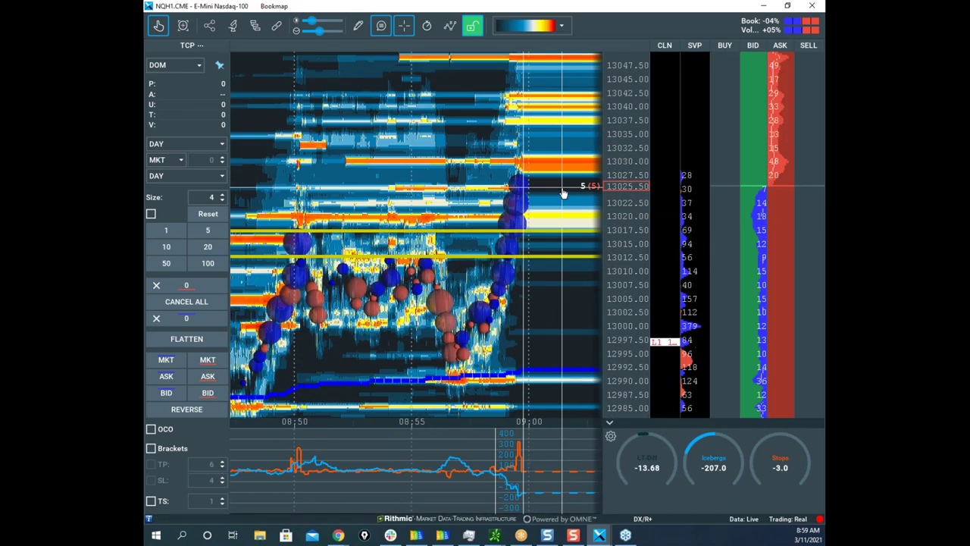
Step: Circle the stop spike and iceberg dip before 09:00, clear the sketches, and examine the NQ breakout from 13009 to 13028
{"action": "left_click_drag", "start_coordinate": [550, 197], "coordinate": [446, 188]}
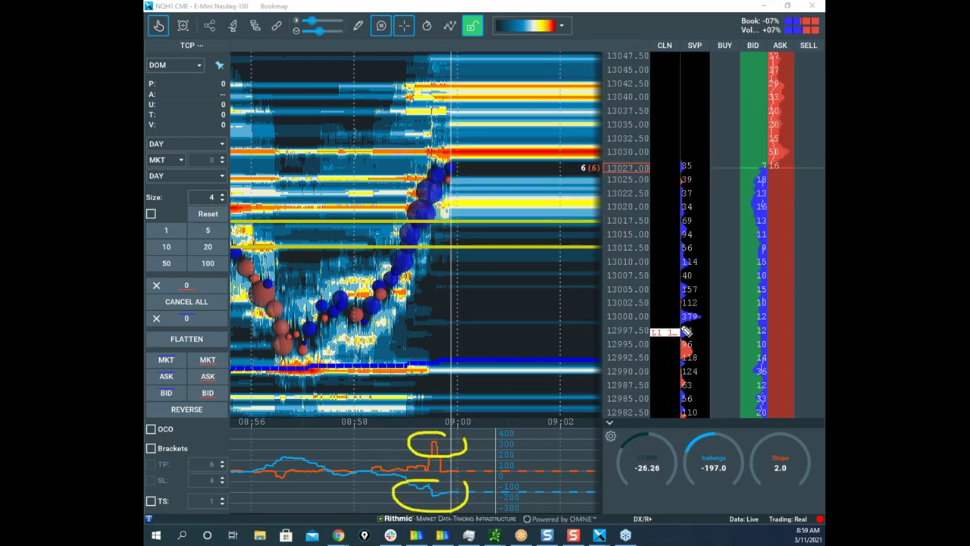
{"action": "key", "text": "Escape"}
{"action": "scroll", "coordinate": [621, 152], "scroll_direction": "up", "scroll_amount": 4}
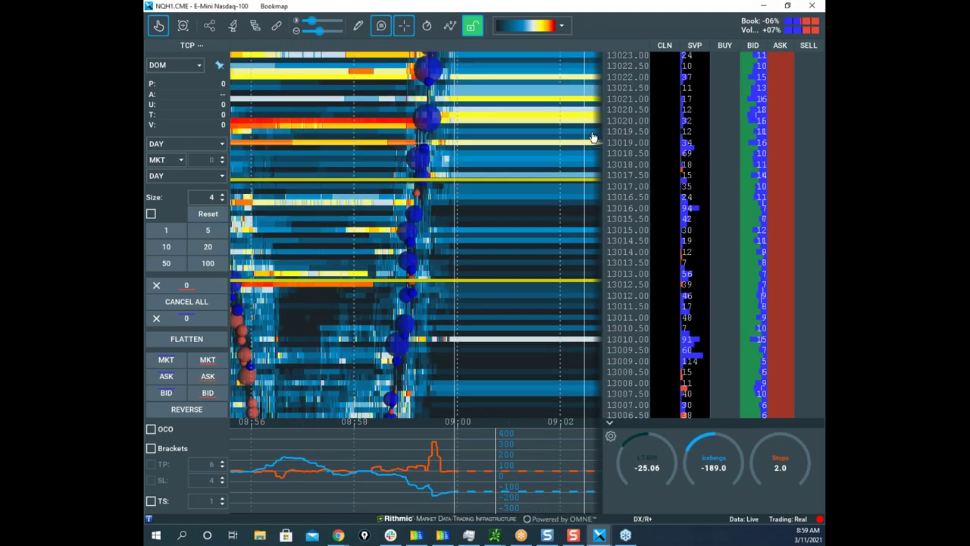
{"action": "scroll", "coordinate": [494, 156], "scroll_direction": "up", "scroll_amount": 3}
{"action": "left_click_drag", "start_coordinate": [496, 125], "coordinate": [502, 180]}
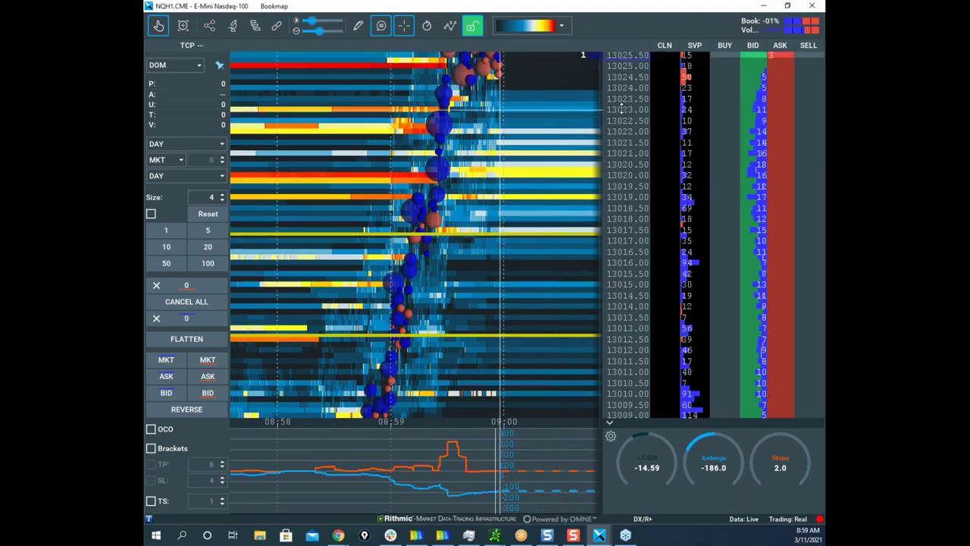
{"action": "scroll", "coordinate": [621, 109], "scroll_direction": "down", "scroll_amount": 2}
{"action": "left_click_drag", "start_coordinate": [562, 171], "coordinate": [527, 280]}
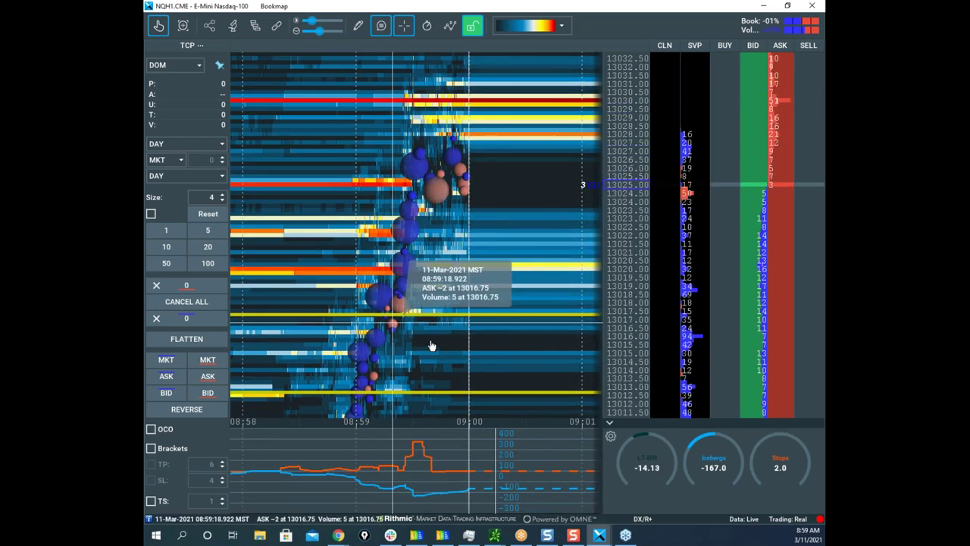
Step: Draw horizontal lines on the NQ chart at about 13027.50, just above the existing line near 13017.50, and at about 13032.50
{"action": "left_click", "coordinate": [358, 27]}
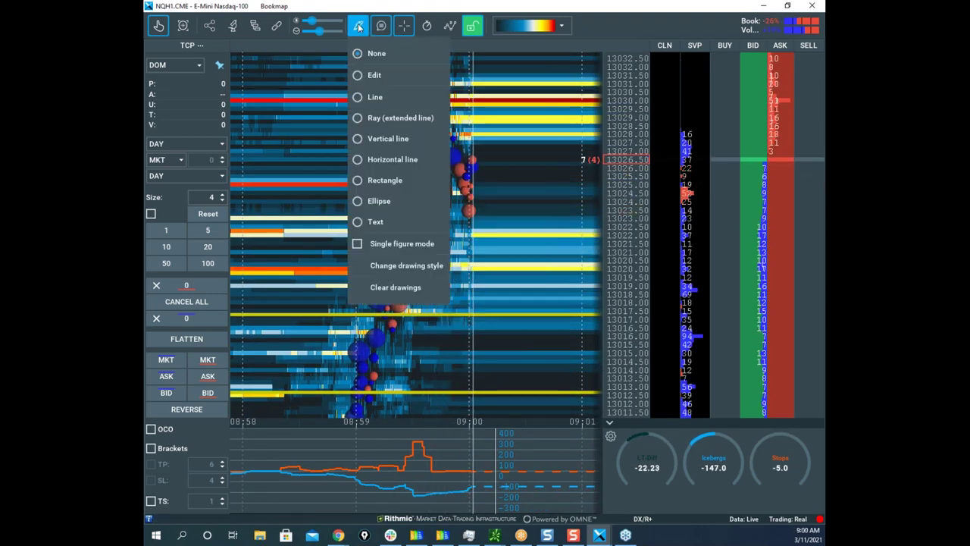
{"action": "left_click", "coordinate": [394, 160]}
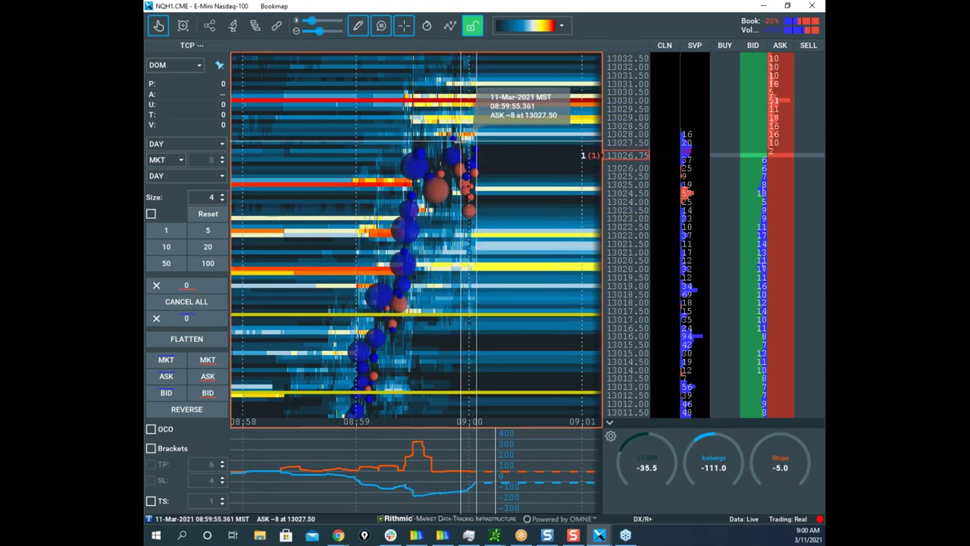
{"action": "left_click", "coordinate": [443, 309]}
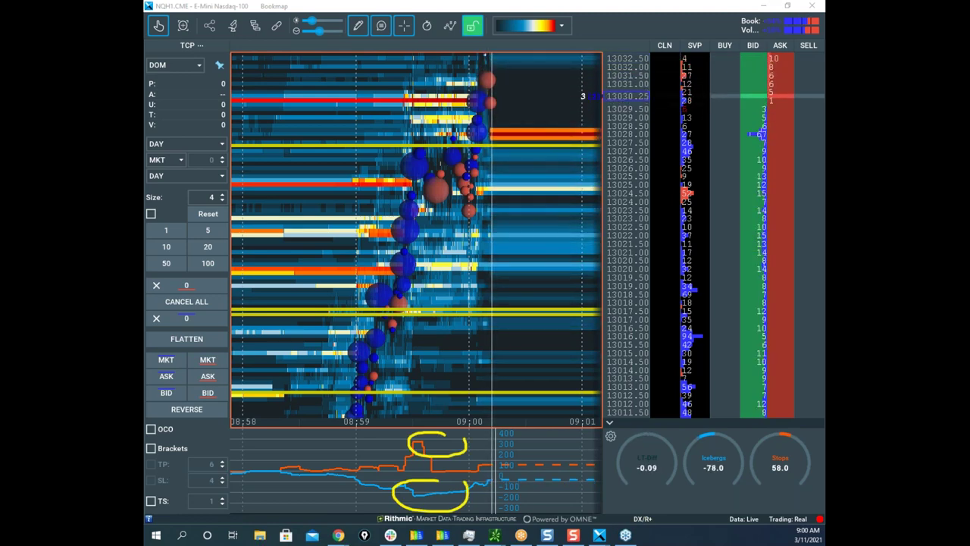
{"action": "left_click", "coordinate": [548, 103]}
Step: Circle the 08:59:30 stop run, sketch the consolidation, second push and drop past 09:00:30, and clear the sketches
{"action": "scroll", "coordinate": [550, 113], "scroll_direction": "up", "scroll_amount": 5}
{"action": "scroll", "coordinate": [612, 144], "scroll_direction": "down", "scroll_amount": 1}
{"action": "scroll", "coordinate": [459, 382], "scroll_direction": "down", "scroll_amount": 2}
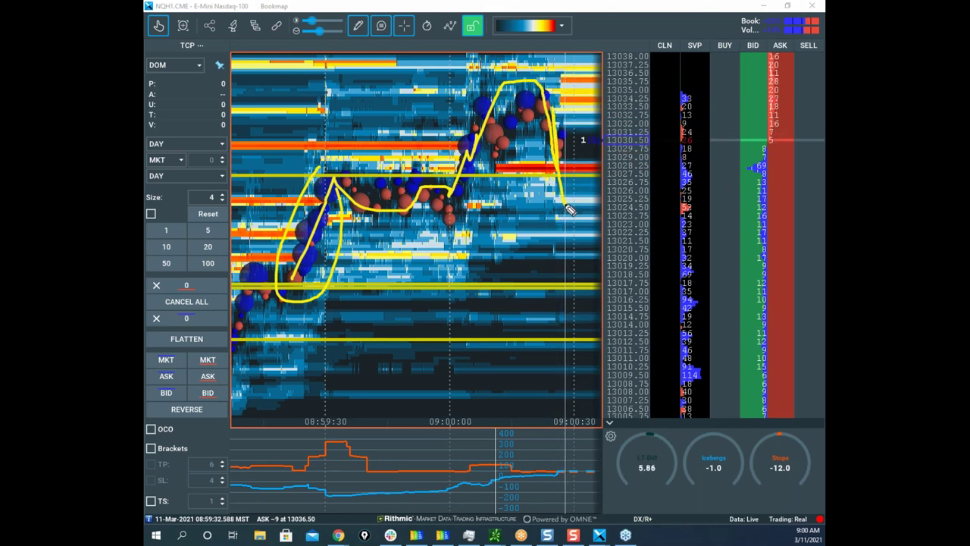
{"action": "key", "text": "Escape"}
{"action": "scroll", "coordinate": [493, 97], "scroll_direction": "down", "scroll_amount": 2}
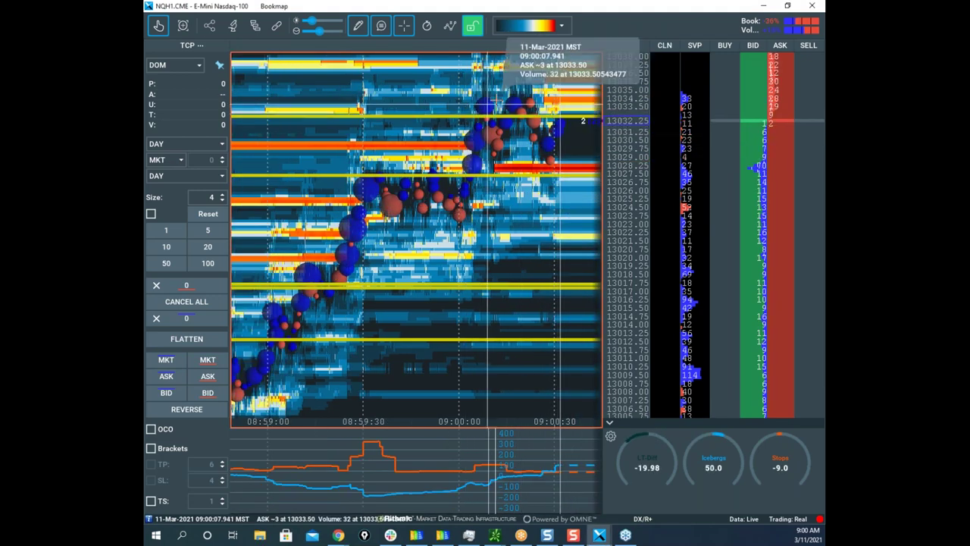
Step: Remove the topmost horizontal line, near 13032.50, from the NQ chart
{"action": "left_click", "coordinate": [359, 28]}
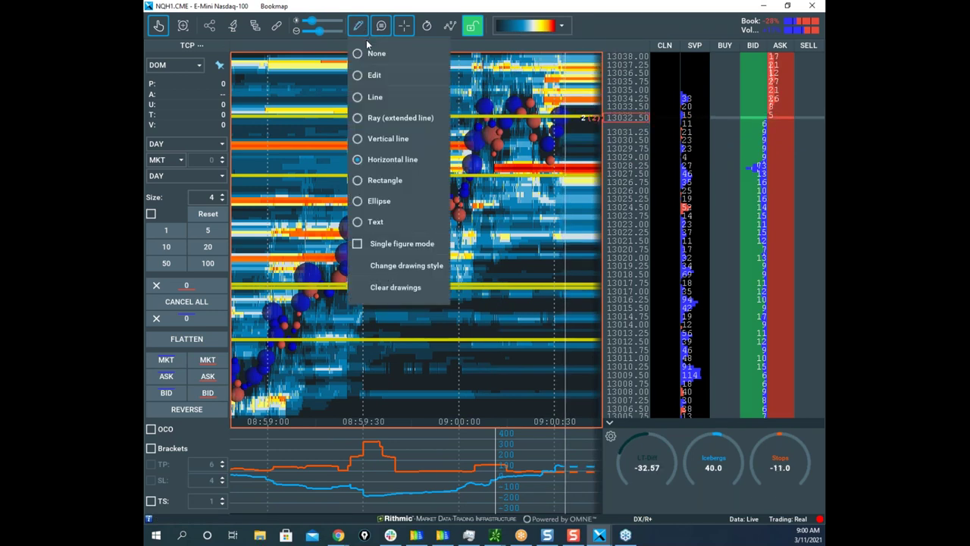
{"action": "left_click", "coordinate": [383, 77]}
{"action": "left_click", "coordinate": [437, 120]}
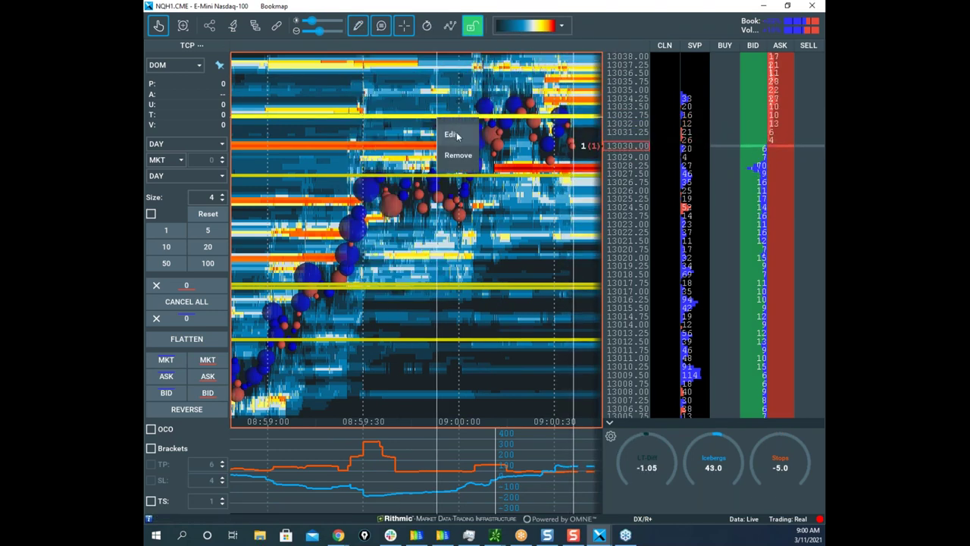
{"action": "left_click", "coordinate": [459, 156]}
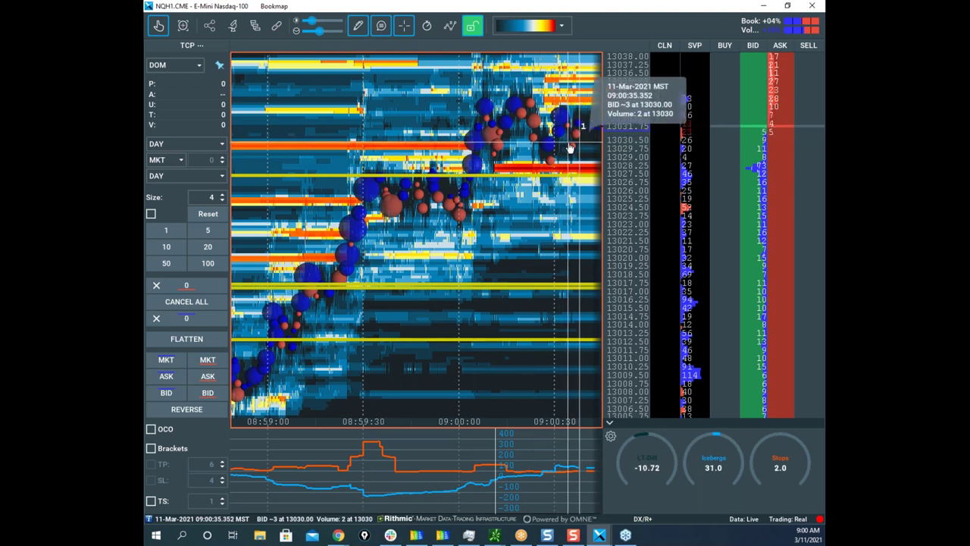
Step: Examine price holding above the 13027.50 line after 09:00 against the price action and indicator spikes since 08:45
{"action": "left_click_drag", "start_coordinate": [570, 147], "coordinate": [454, 178]}
{"action": "scroll", "coordinate": [454, 178], "scroll_direction": "down", "scroll_amount": 1}
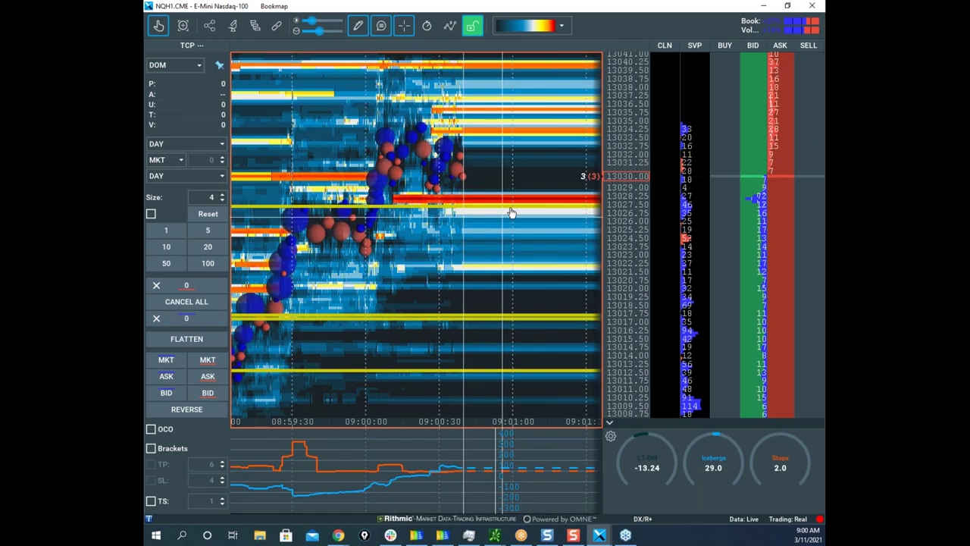
{"action": "mouse_move", "coordinate": [363, 238]}
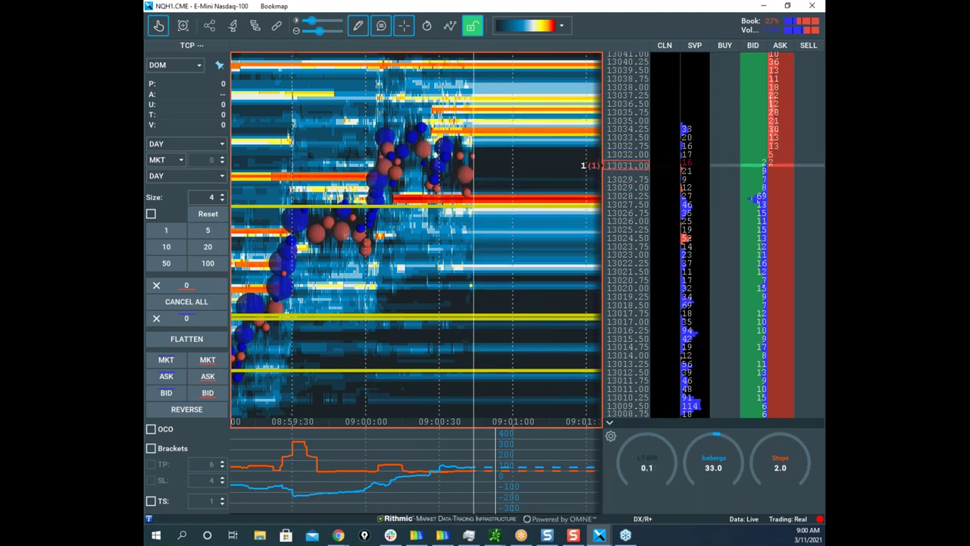
{"action": "scroll", "coordinate": [353, 114], "scroll_direction": "down", "scroll_amount": 5}
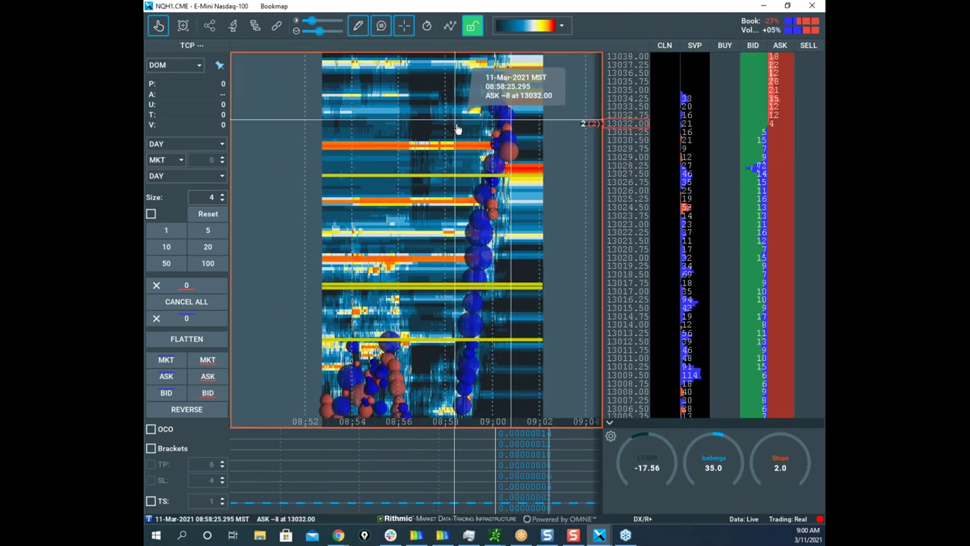
{"action": "scroll", "coordinate": [457, 129], "scroll_direction": "down", "scroll_amount": 5}
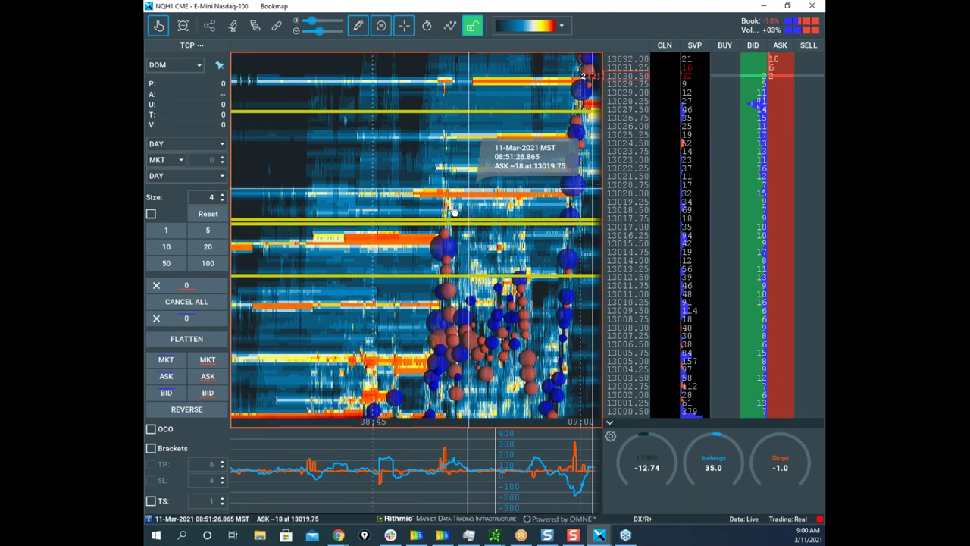
{"action": "scroll", "coordinate": [447, 199], "scroll_direction": "up", "scroll_amount": 6}
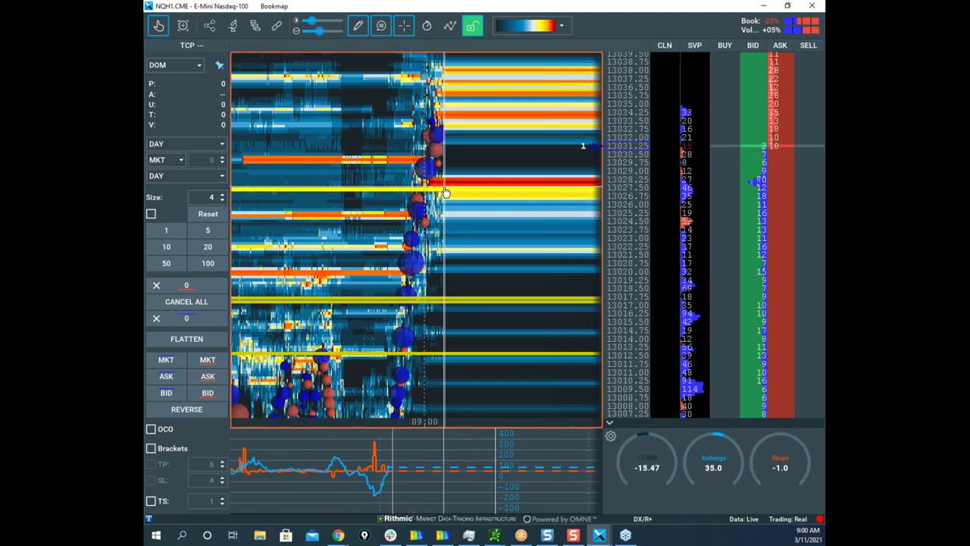
{"action": "scroll", "coordinate": [445, 193], "scroll_direction": "up", "scroll_amount": 3}
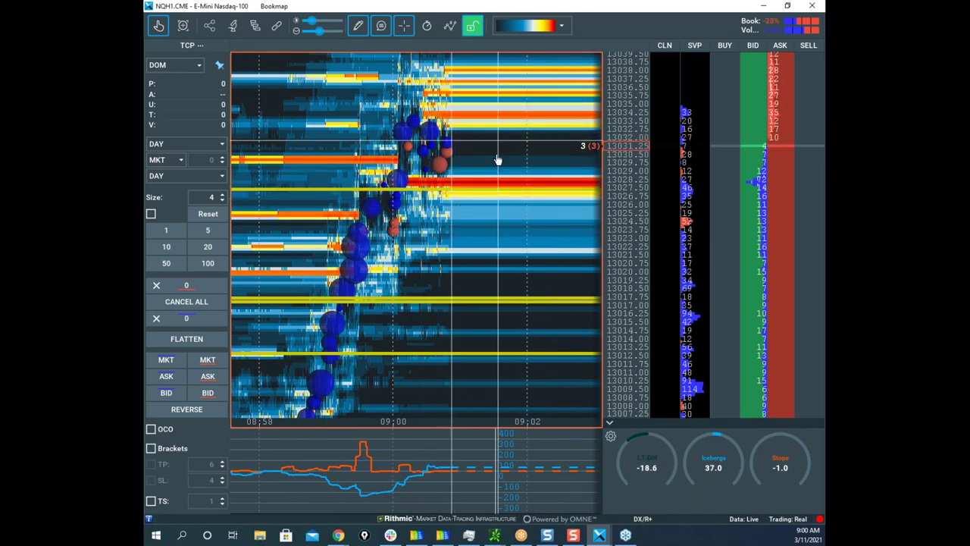
{"action": "scroll", "coordinate": [530, 149], "scroll_direction": "up", "scroll_amount": 3}
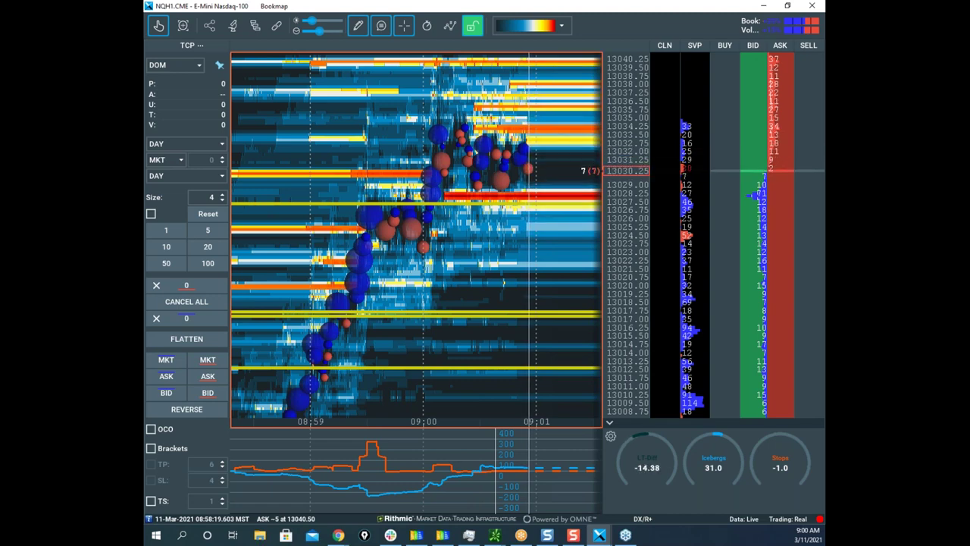
Step: Check the /NQ five-minute chart in thinkorswim, return to Bookmap and turn off drawing mode
{"action": "key", "text": "alt+Tab"}
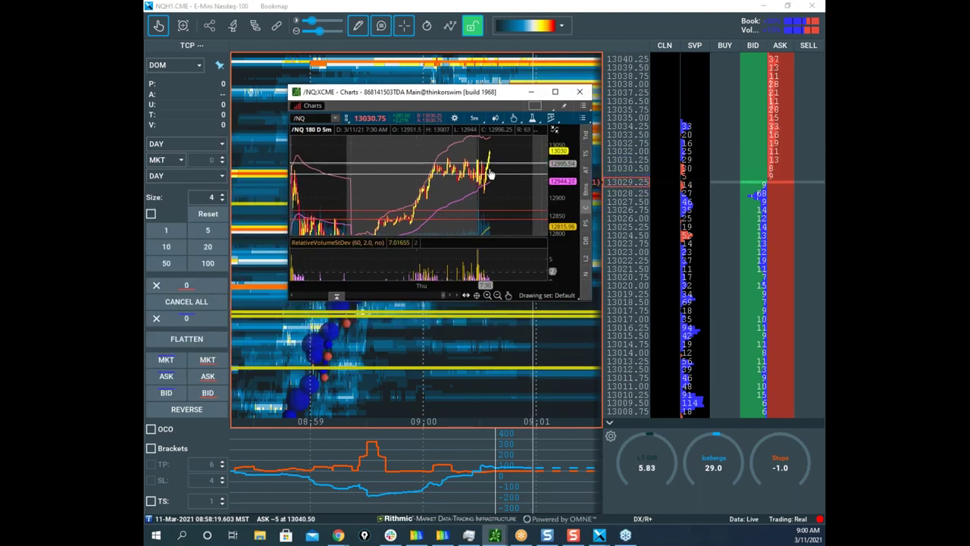
{"action": "left_click", "coordinate": [530, 91]}
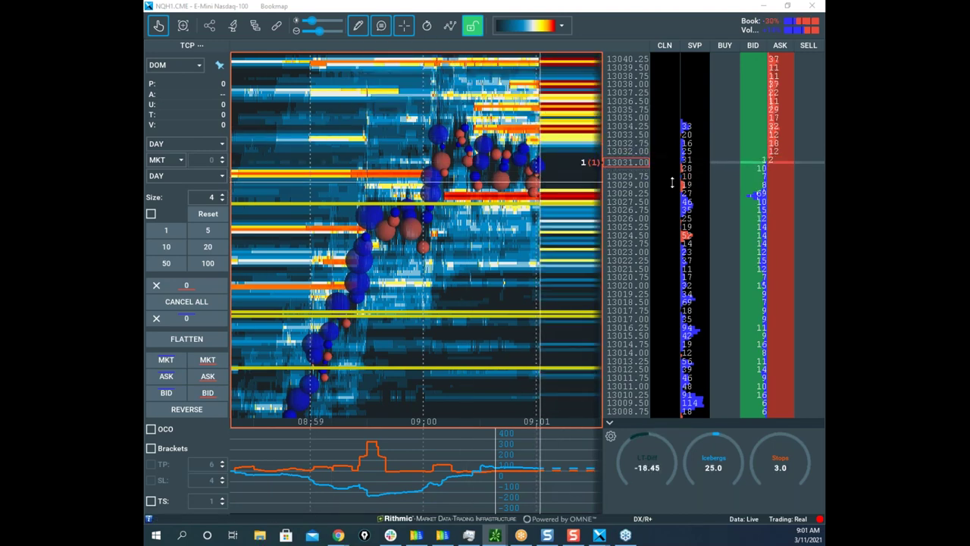
{"action": "left_click", "coordinate": [366, 30]}
{"action": "left_click", "coordinate": [375, 53]}
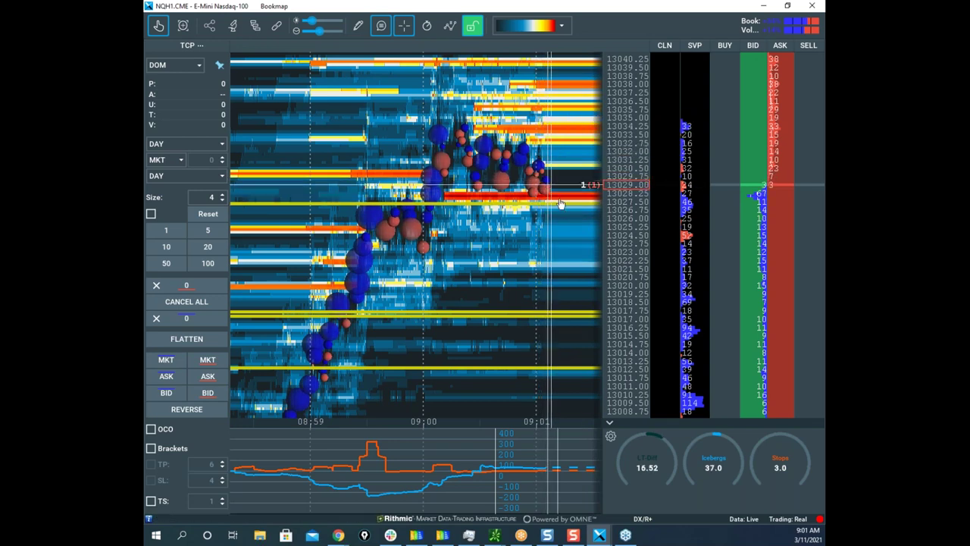
Step: Buy 4 NQ contracts at market and place a 4-contract sell stop near 13016, below the pair of yellow lines
{"action": "mouse_move", "coordinate": [539, 186]}
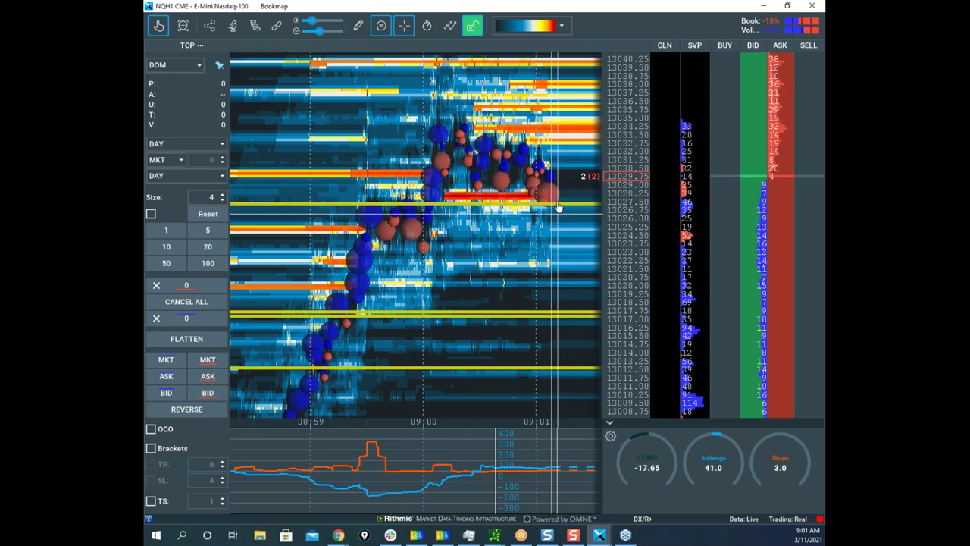
{"action": "left_click", "coordinate": [583, 205]}
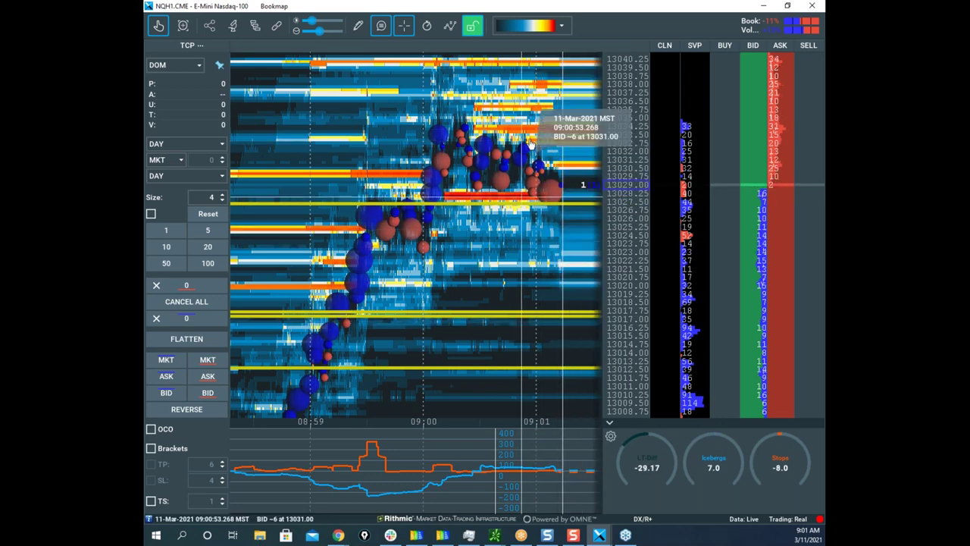
{"action": "left_click", "coordinate": [167, 362]}
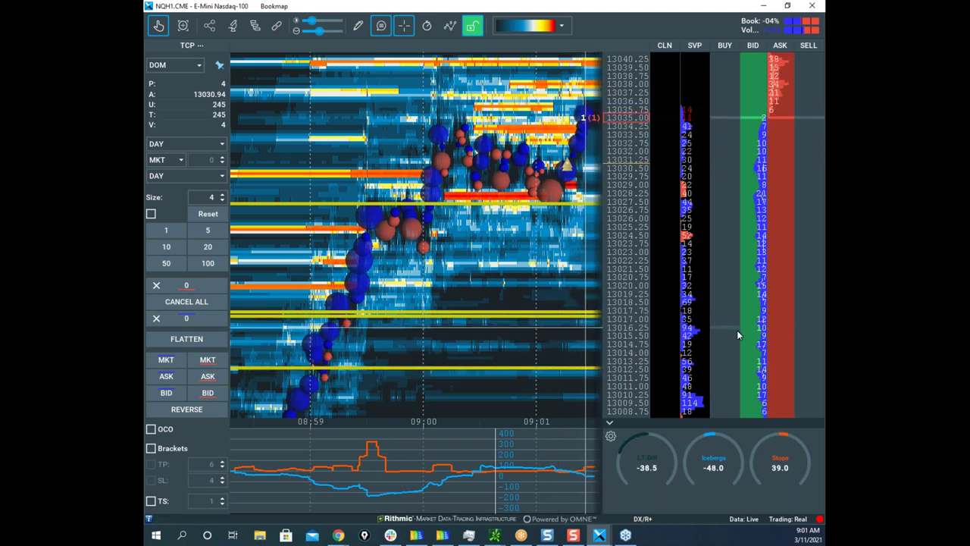
{"action": "left_click", "coordinate": [778, 332]}
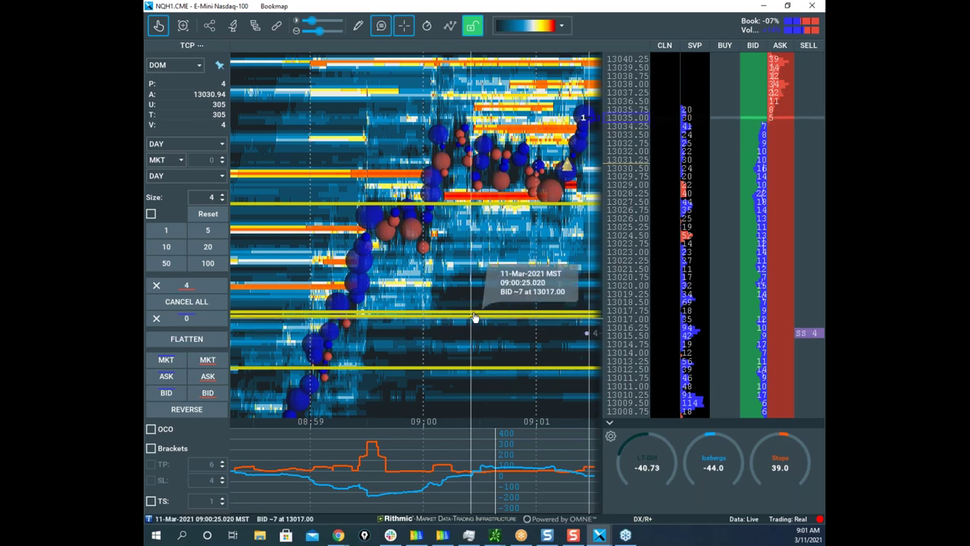
Step: Review the open NQ trade, switch to the E-mini S&P 500 chart and examine its iceberg and stop readings around 09:00
{"action": "scroll", "coordinate": [554, 309], "scroll_direction": "down", "scroll_amount": 2}
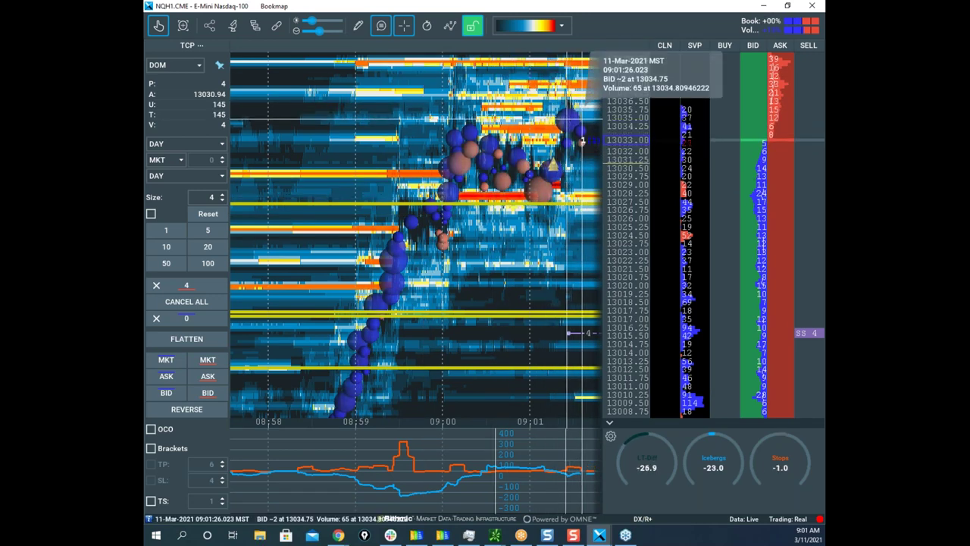
{"action": "scroll", "coordinate": [628, 156], "scroll_direction": "down", "scroll_amount": 2}
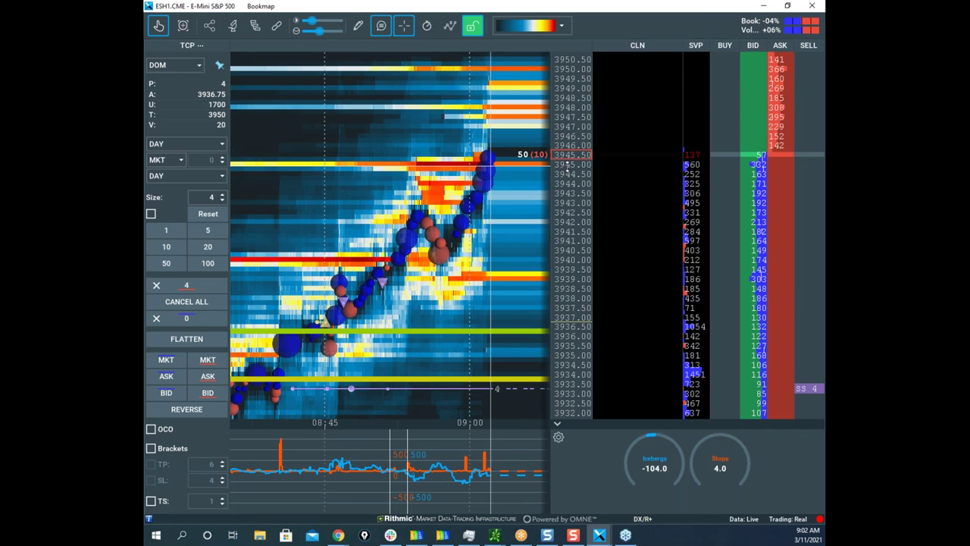
{"action": "left_click_drag", "start_coordinate": [567, 166], "coordinate": [565, 190]}
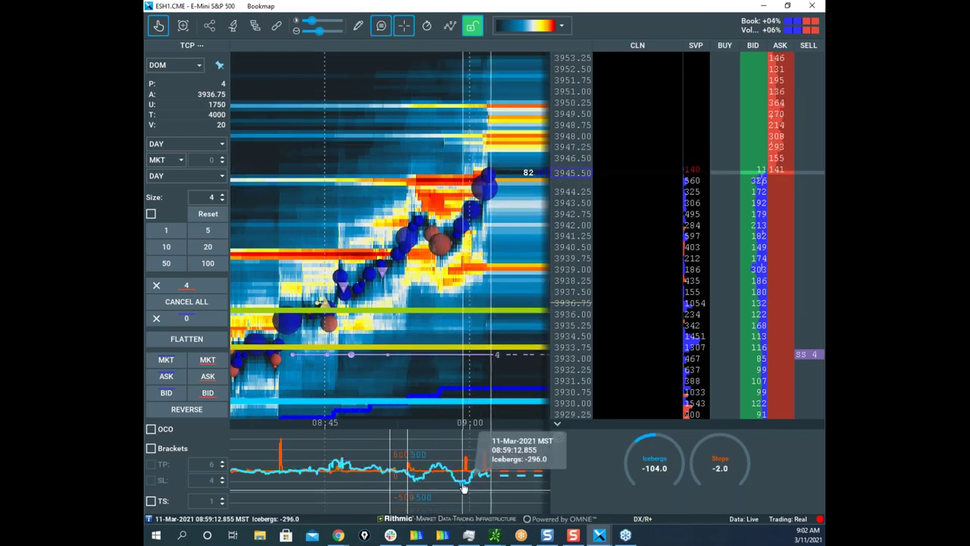
{"action": "mouse_move", "coordinate": [485, 463]}
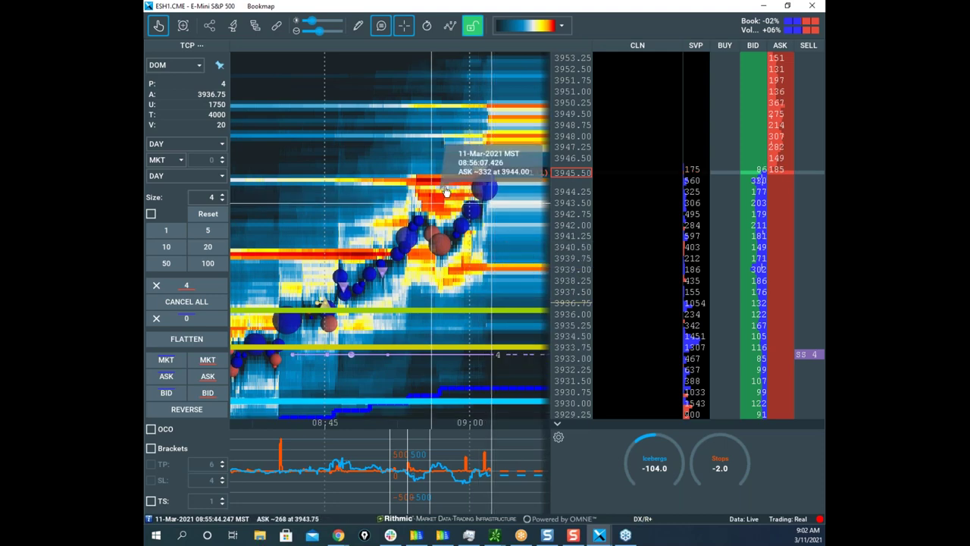
{"action": "scroll", "coordinate": [434, 312], "scroll_direction": "up", "scroll_amount": 3}
{"action": "left_click_drag", "start_coordinate": [434, 315], "coordinate": [338, 328]}
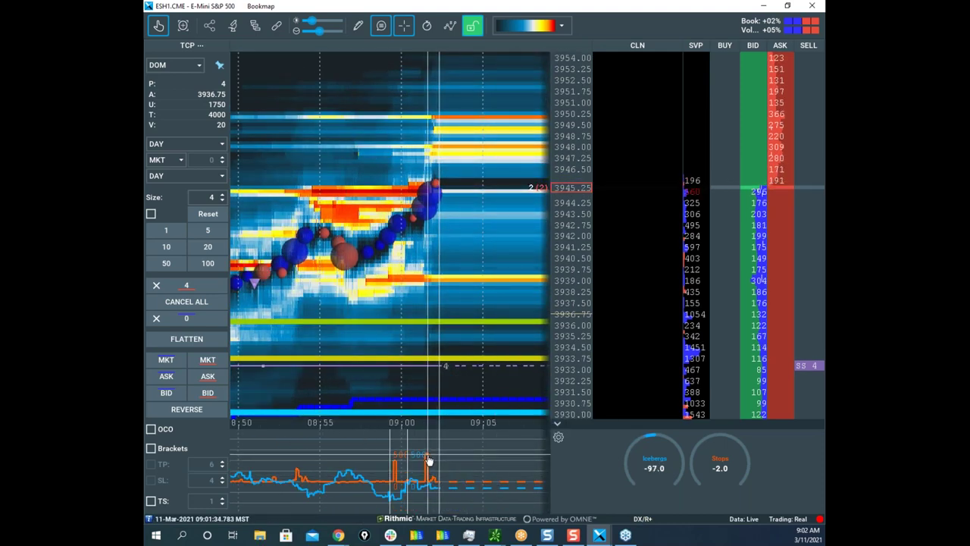
Step: Examine the S&P 500 push through 3945 after 09:01 together with its stop spike and nearby liquidity levels
{"action": "scroll", "coordinate": [422, 436], "scroll_direction": "up", "scroll_amount": 3}
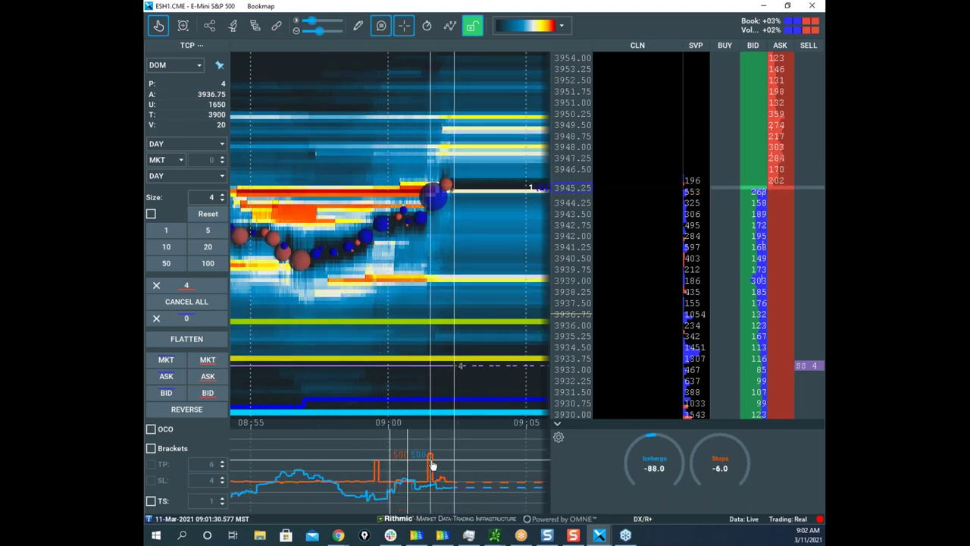
{"action": "scroll", "coordinate": [567, 266], "scroll_direction": "up", "scroll_amount": 5}
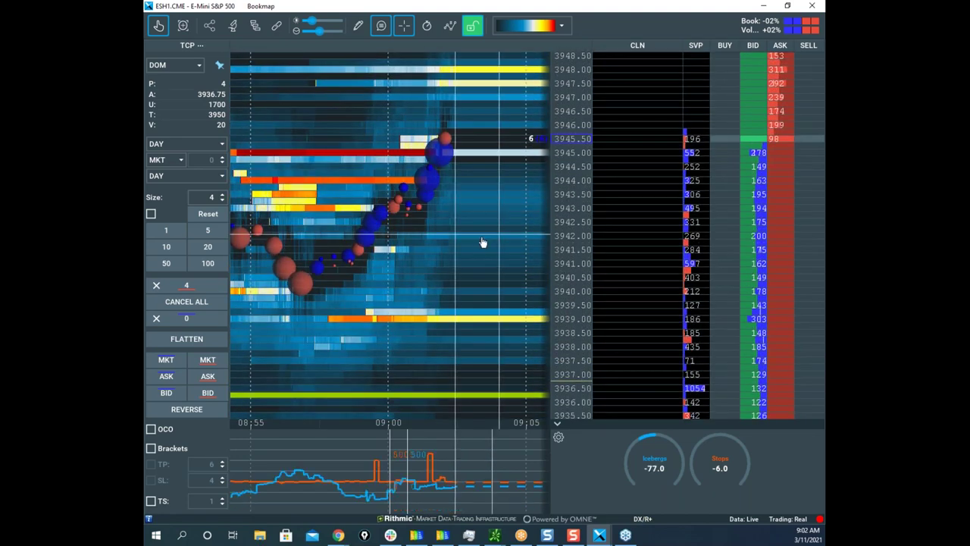
{"action": "scroll", "coordinate": [479, 241], "scroll_direction": "up", "scroll_amount": 3}
{"action": "left_click_drag", "start_coordinate": [479, 240], "coordinate": [444, 300]}
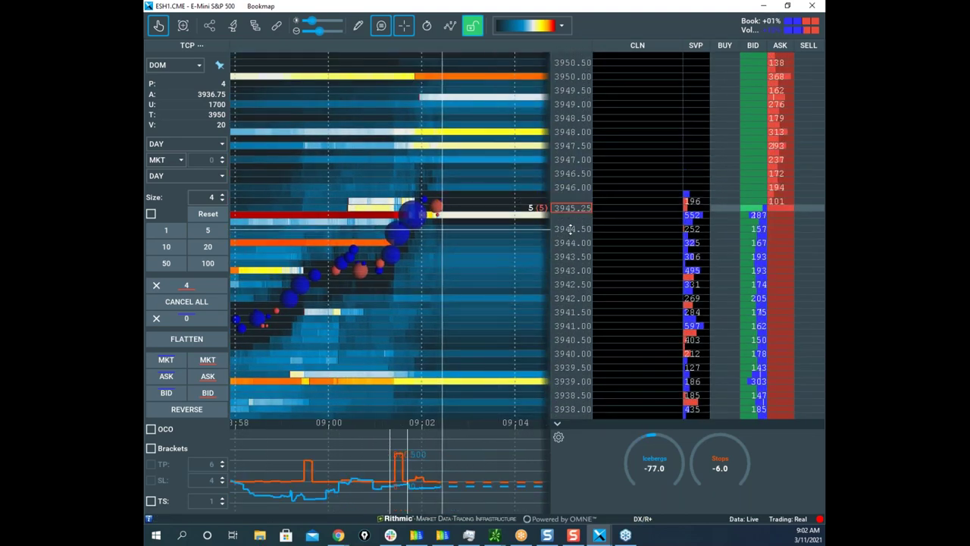
{"action": "scroll", "coordinate": [570, 222], "scroll_direction": "up", "scroll_amount": 2}
{"action": "scroll", "coordinate": [572, 213], "scroll_direction": "up", "scroll_amount": 1}
{"action": "scroll", "coordinate": [466, 247], "scroll_direction": "up", "scroll_amount": 3}
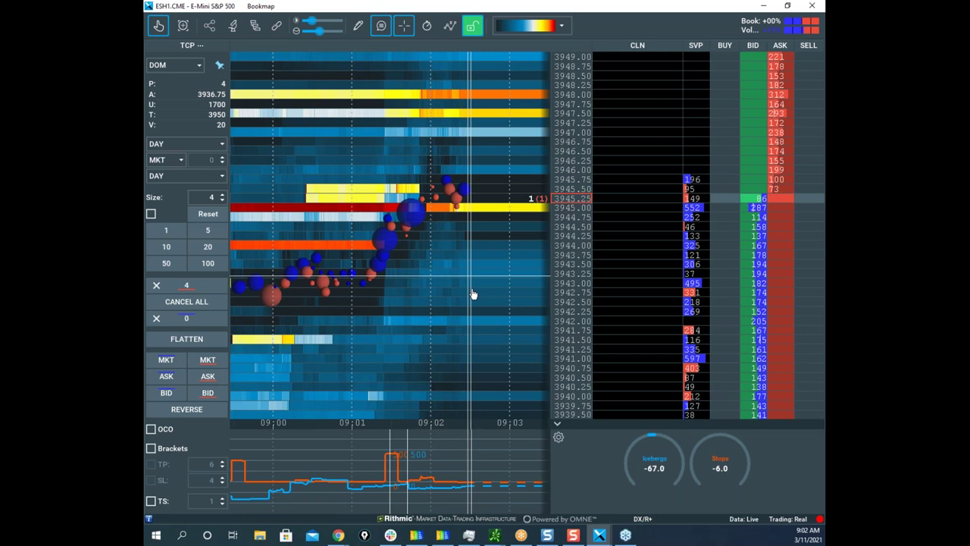
Step: Draw two horizontal lines on the E-mini S&P 500 chart, near 3943.25 and just below 3945
{"action": "left_click", "coordinate": [359, 27]}
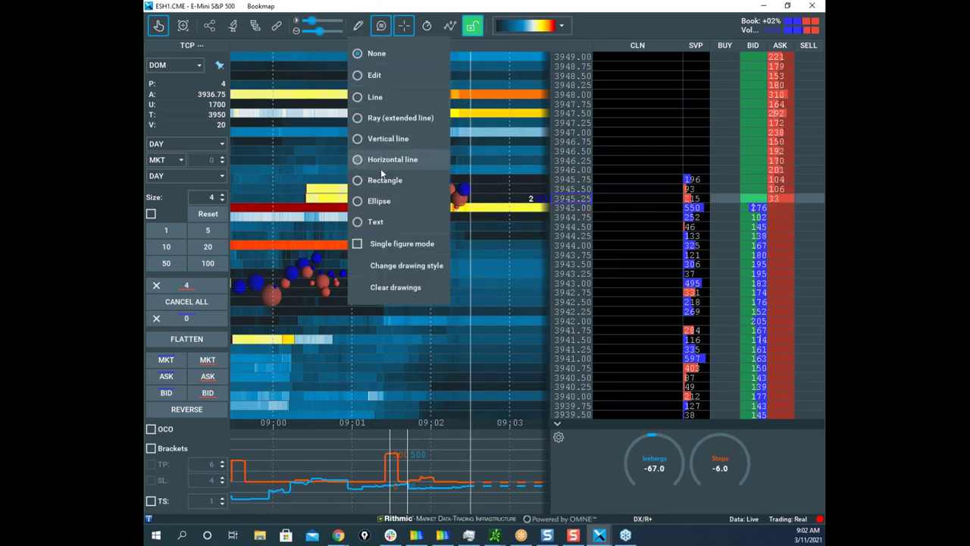
{"action": "left_click", "coordinate": [386, 161]}
{"action": "scroll", "coordinate": [401, 223], "scroll_direction": "up", "scroll_amount": 2}
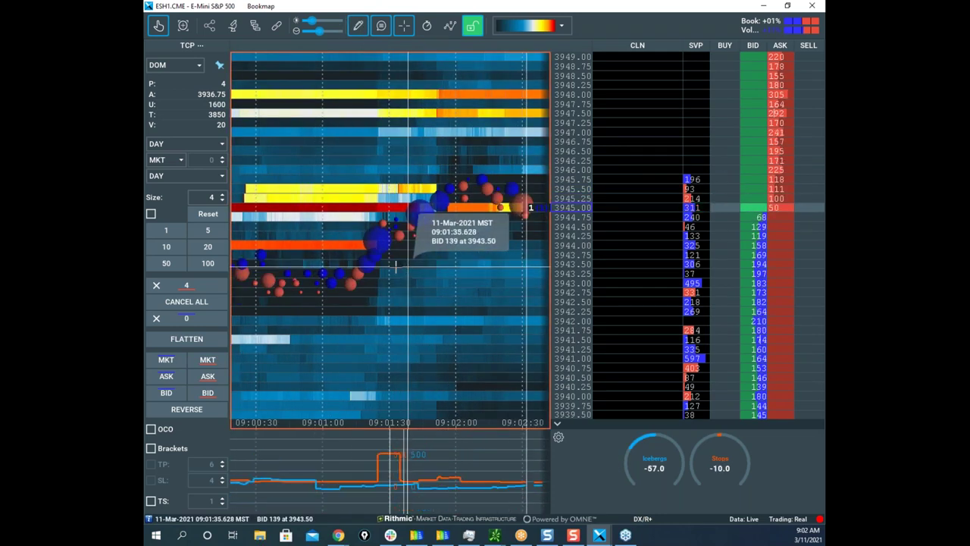
{"action": "left_click", "coordinate": [372, 273]}
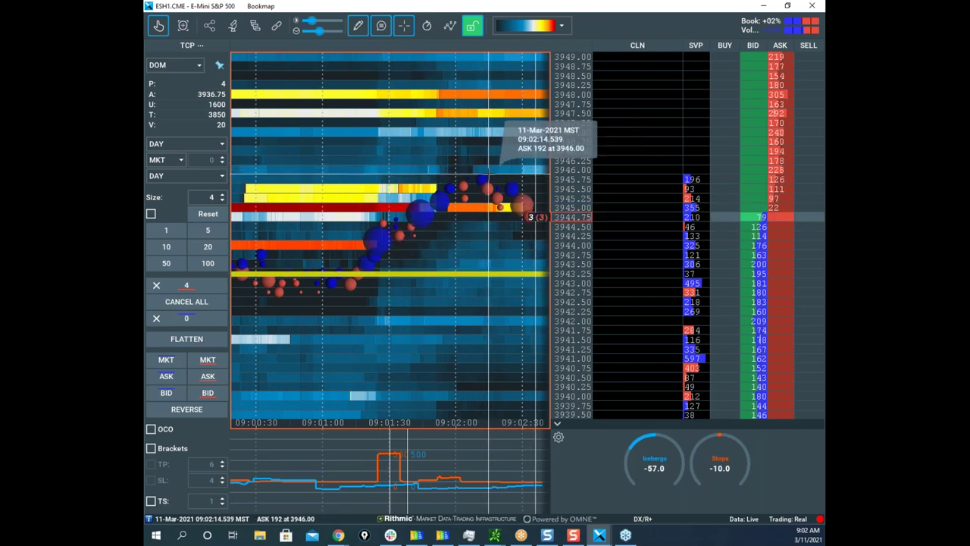
{"action": "scroll", "coordinate": [406, 216], "scroll_direction": "up", "scroll_amount": 3}
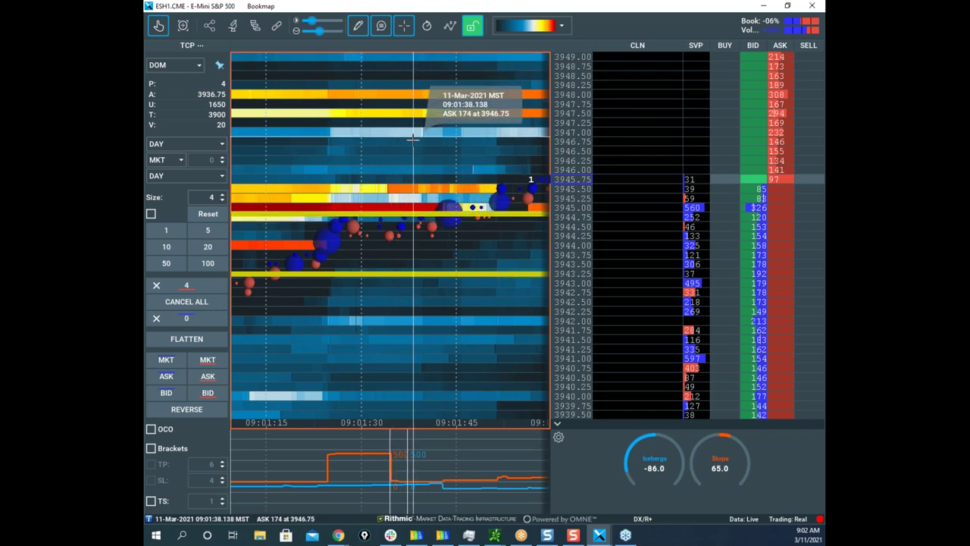
{"action": "scroll", "coordinate": [390, 213], "scroll_direction": "down", "scroll_amount": 3}
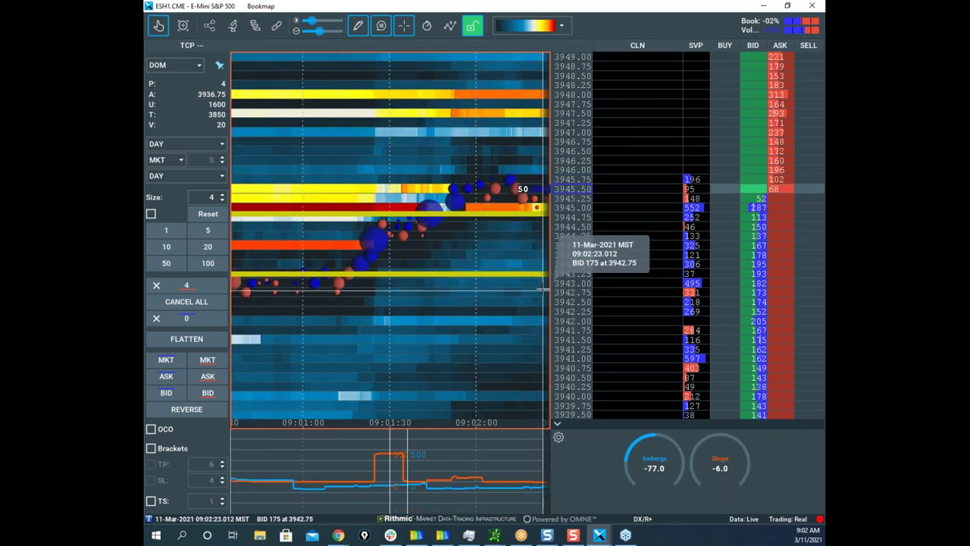
Step: Sketch the consolidation and a projected push, pullback and rally over the chart, and erase the freehand marks
{"action": "left_click_drag", "start_coordinate": [320, 166], "coordinate": [307, 181]}
{"action": "left_click_drag", "start_coordinate": [292, 279], "coordinate": [418, 193]}
{"action": "left_click_drag", "start_coordinate": [451, 190], "coordinate": [614, 56]}
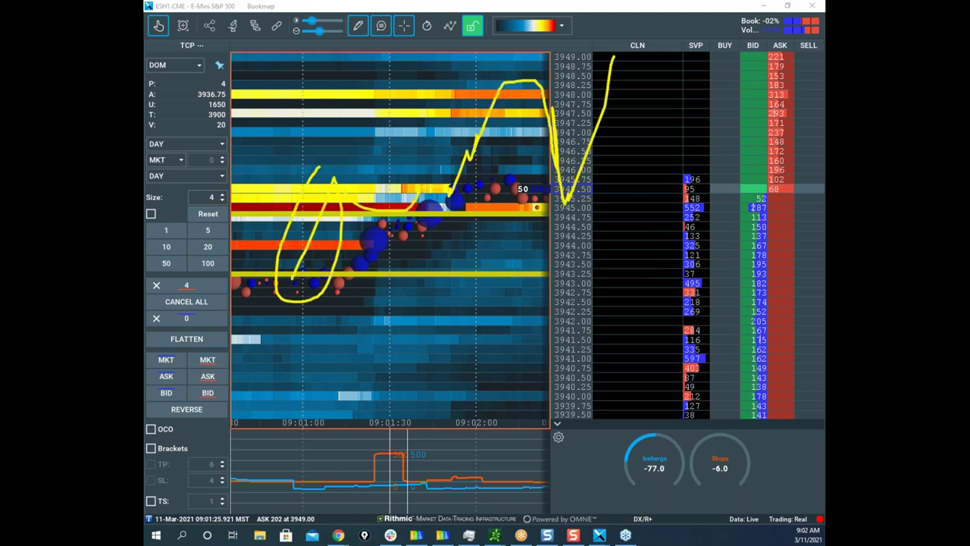
{"action": "key", "text": "Escape"}
{"action": "scroll", "coordinate": [477, 180], "scroll_direction": "down", "scroll_amount": 3}
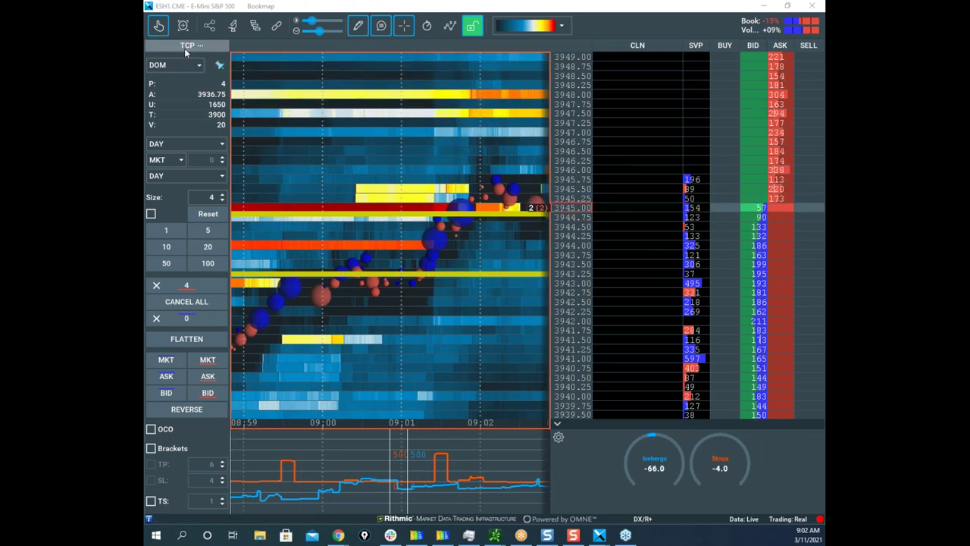
Step: Turn off drawing mode and place a 4-contract sell stop at 3942.75, below the lower of the two yellow lines
{"action": "left_click", "coordinate": [357, 26]}
{"action": "left_click", "coordinate": [374, 52]}
{"action": "scroll", "coordinate": [455, 152], "scroll_direction": "down", "scroll_amount": 2}
{"action": "scroll", "coordinate": [458, 150], "scroll_direction": "down", "scroll_amount": 1}
{"action": "left_click_drag", "start_coordinate": [458, 149], "coordinate": [424, 117]}
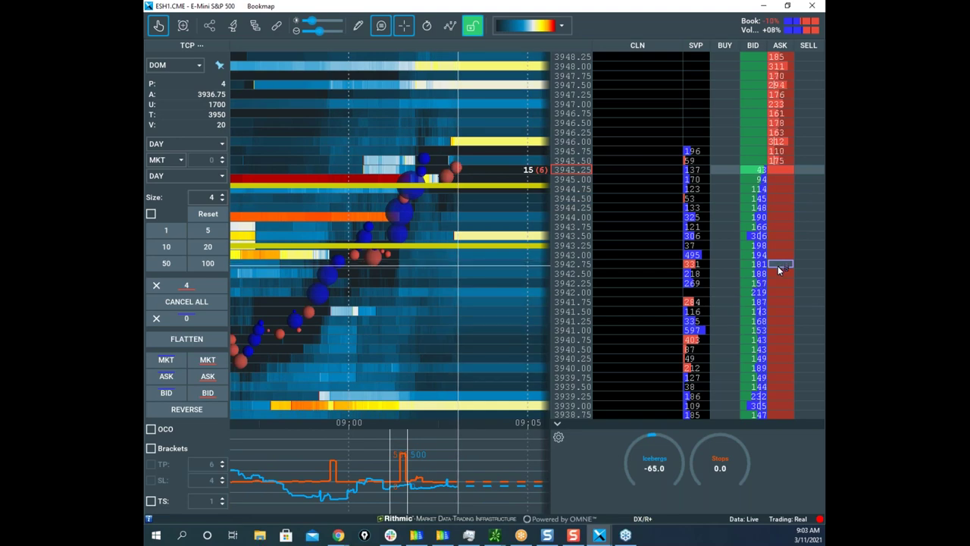
{"action": "scroll", "coordinate": [452, 280], "scroll_direction": "down", "scroll_amount": 2}
{"action": "left_click_drag", "start_coordinate": [494, 316], "coordinate": [433, 172]}
{"action": "left_click_drag", "start_coordinate": [470, 297], "coordinate": [477, 216]}
{"action": "left_click_drag", "start_coordinate": [447, 178], "coordinate": [464, 301]}
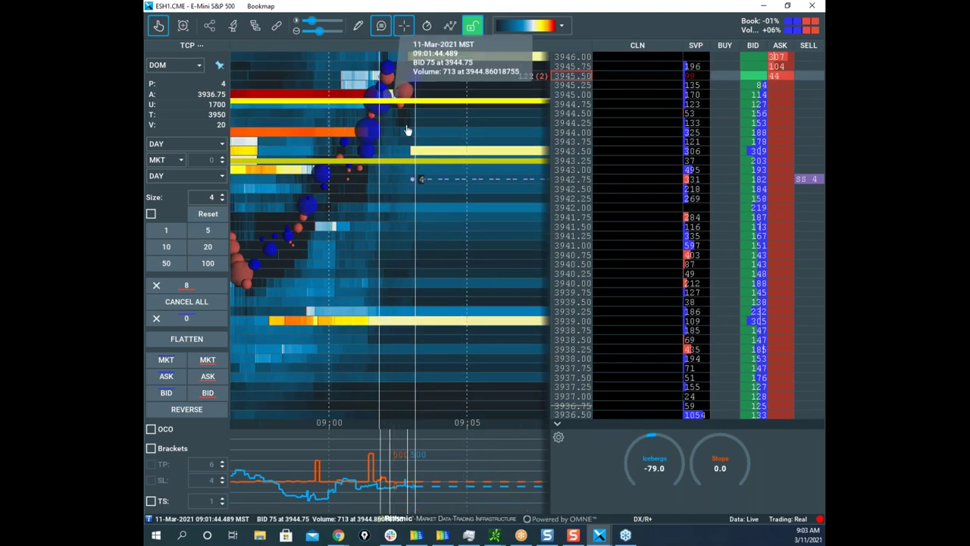
Step: Cancel the older 4-contract sell stop at 3933.25 and return to the current price with more price levels in view
{"action": "left_click_drag", "start_coordinate": [459, 100], "coordinate": [437, 175]}
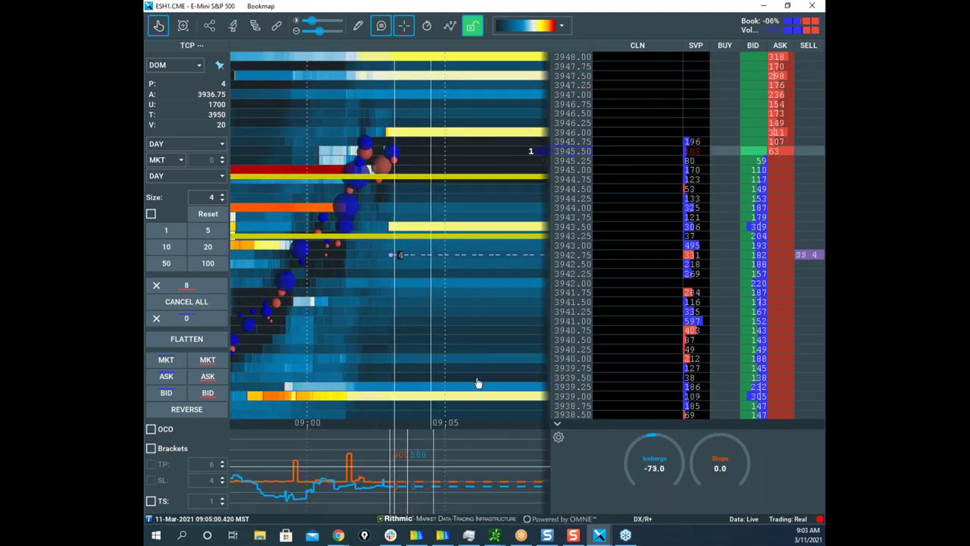
{"action": "mouse_move", "coordinate": [458, 298]}
{"action": "left_mouse_down"}
{"action": "mouse_move", "coordinate": [475, 213]}
{"action": "mouse_move", "coordinate": [466, 229]}
{"action": "left_mouse_up"}
{"action": "left_click_drag", "start_coordinate": [459, 329], "coordinate": [486, 217]}
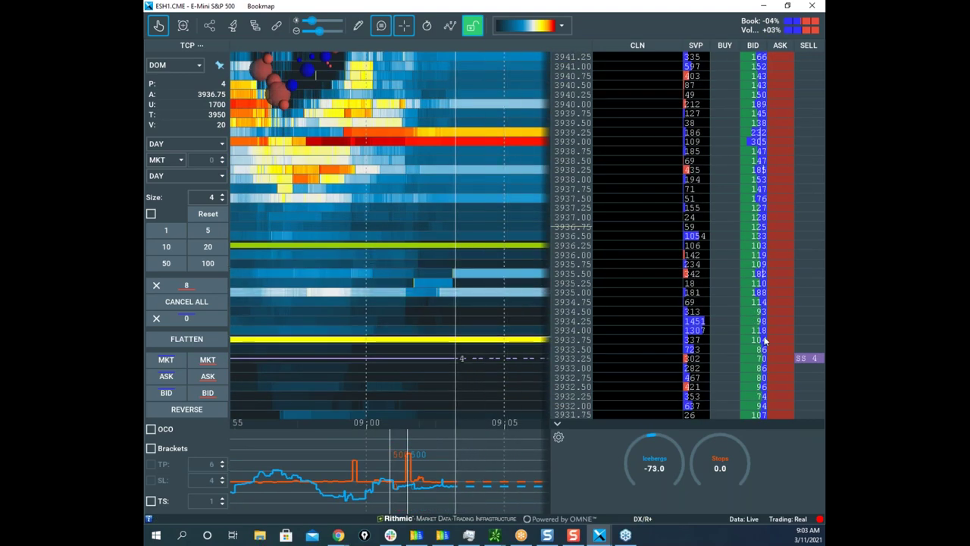
{"action": "scroll", "coordinate": [464, 274], "scroll_direction": "down", "scroll_amount": 1}
{"action": "left_click_drag", "start_coordinate": [486, 167], "coordinate": [466, 355]}
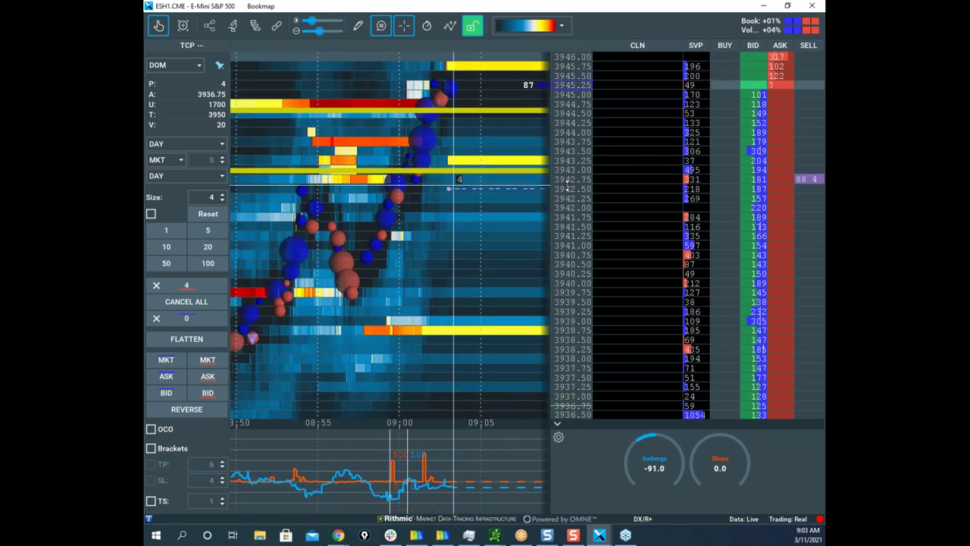
{"action": "scroll", "coordinate": [557, 184], "scroll_direction": "down", "scroll_amount": 1}
{"action": "left_click_drag", "start_coordinate": [506, 159], "coordinate": [493, 190]}
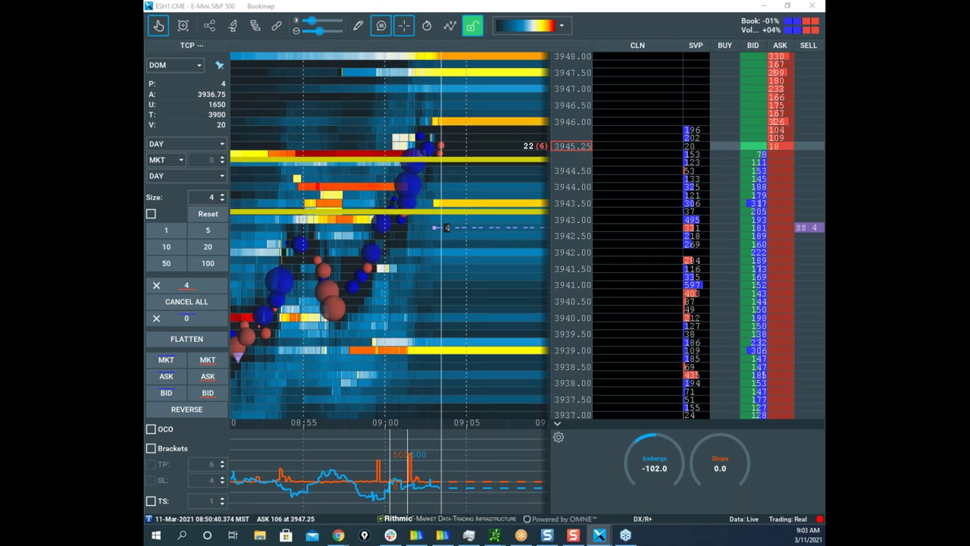
{"action": "left_click_drag", "start_coordinate": [583, 184], "coordinate": [571, 169]}
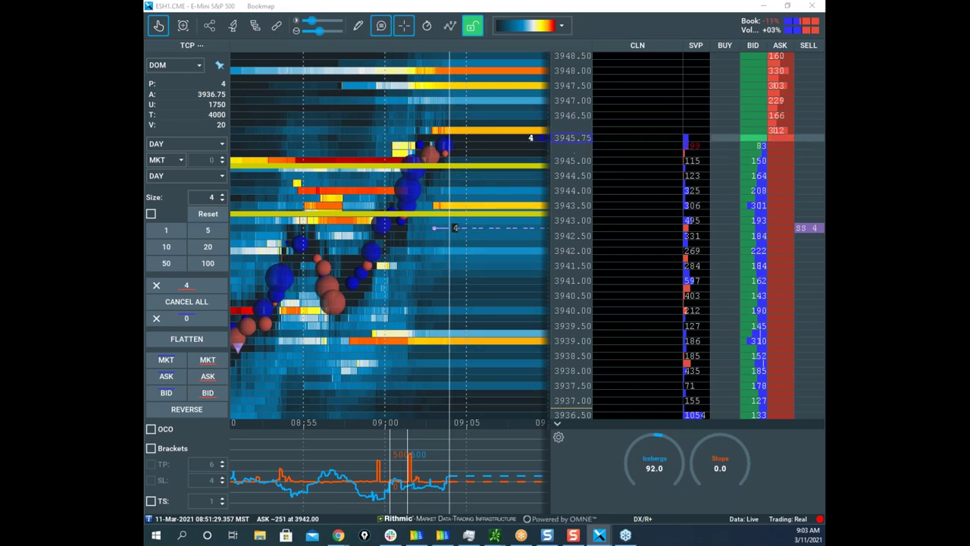
Step: Switch to Chrome, maximise its window and open cme.com in a new tab
{"action": "left_click_drag", "start_coordinate": [144, 34], "coordinate": [655, 67]}
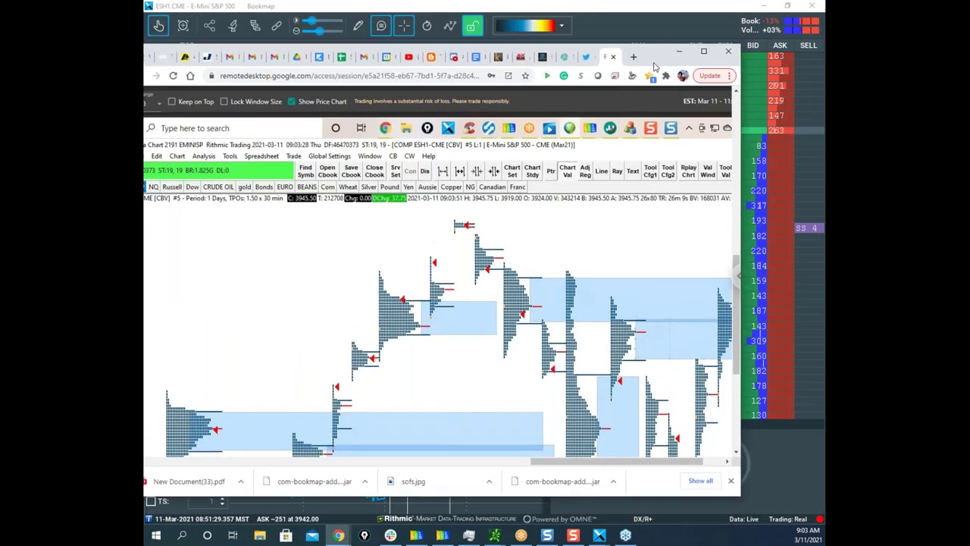
{"action": "left_click", "coordinate": [634, 56]}
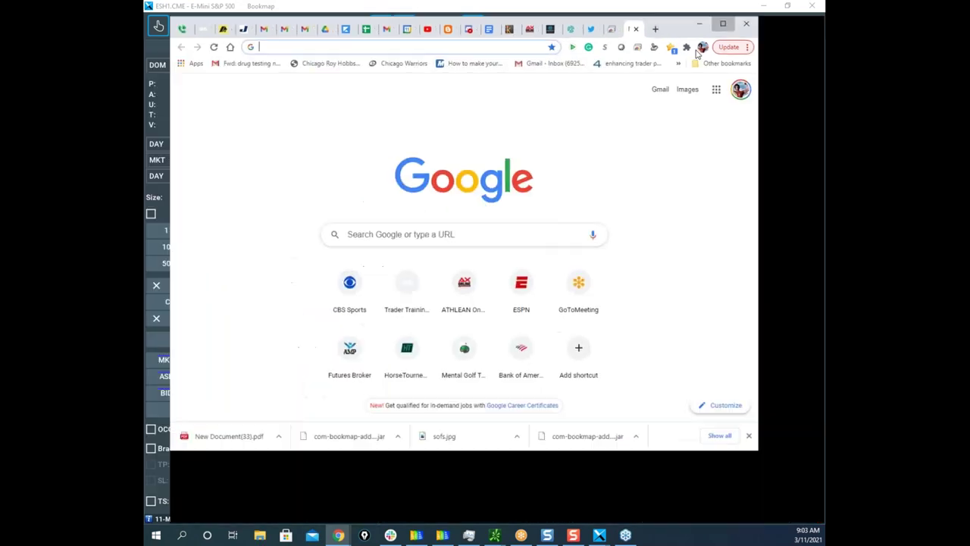
{"action": "left_click", "coordinate": [722, 23]}
{"action": "type", "text": "cme.com"}
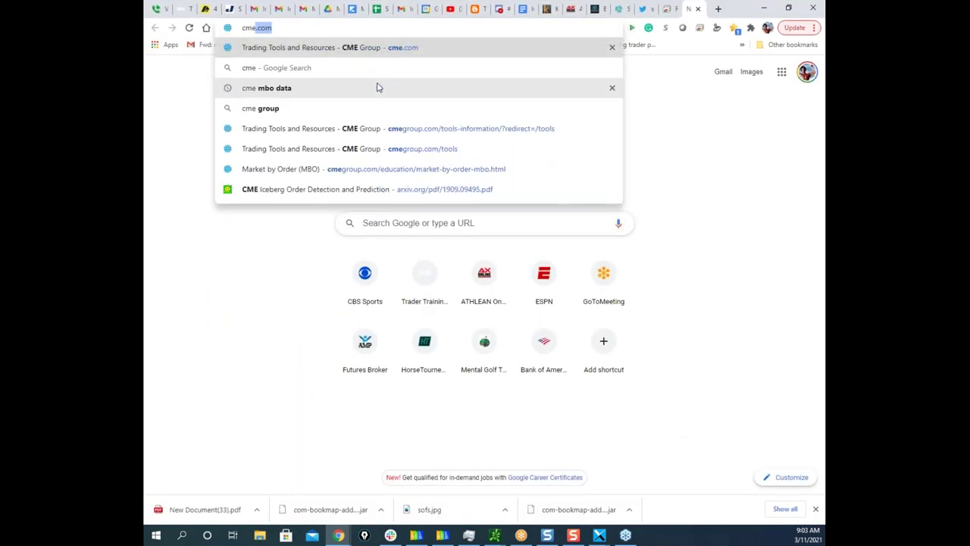
{"action": "key", "text": "Return"}
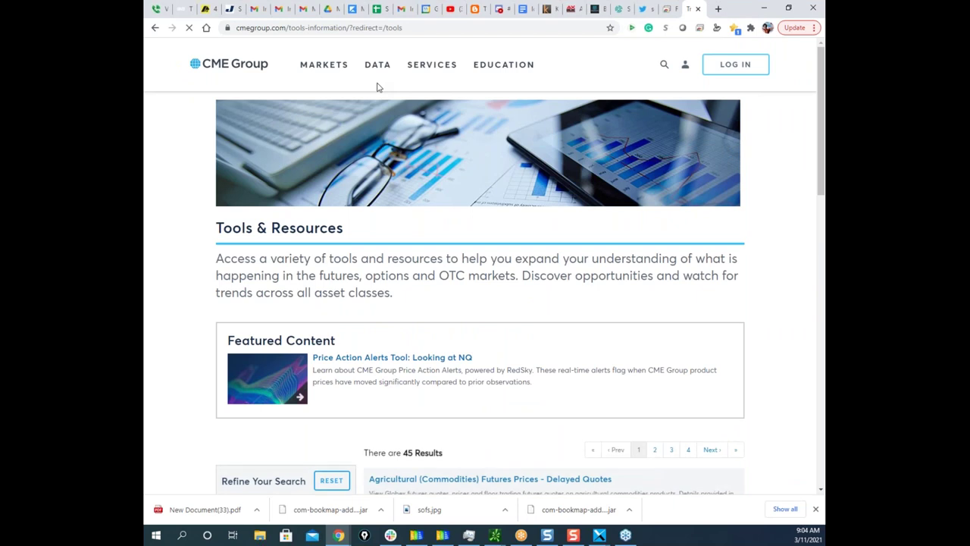
Step: Open the CME page for E-mini S&P 500 futures and look through its contract details
{"action": "left_click", "coordinate": [327, 68]}
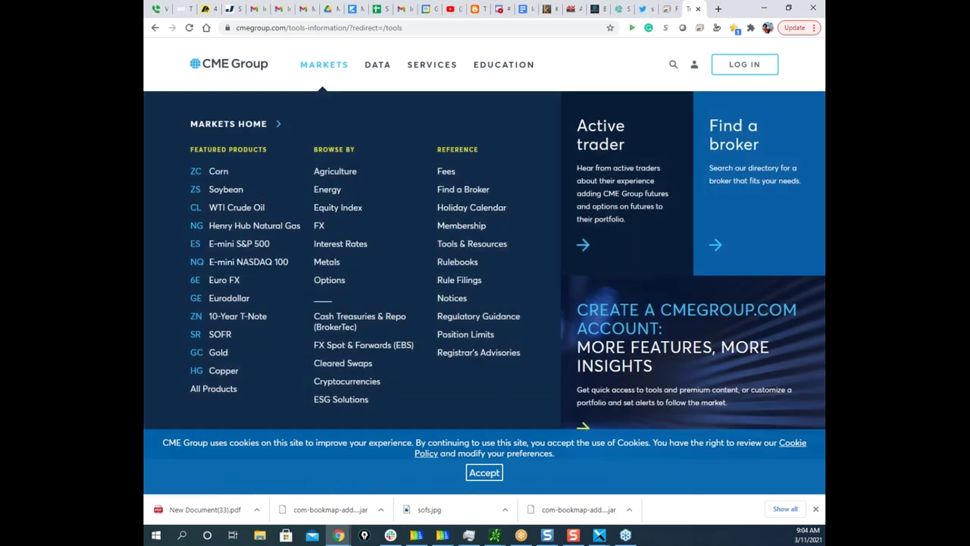
{"action": "left_click", "coordinate": [228, 244]}
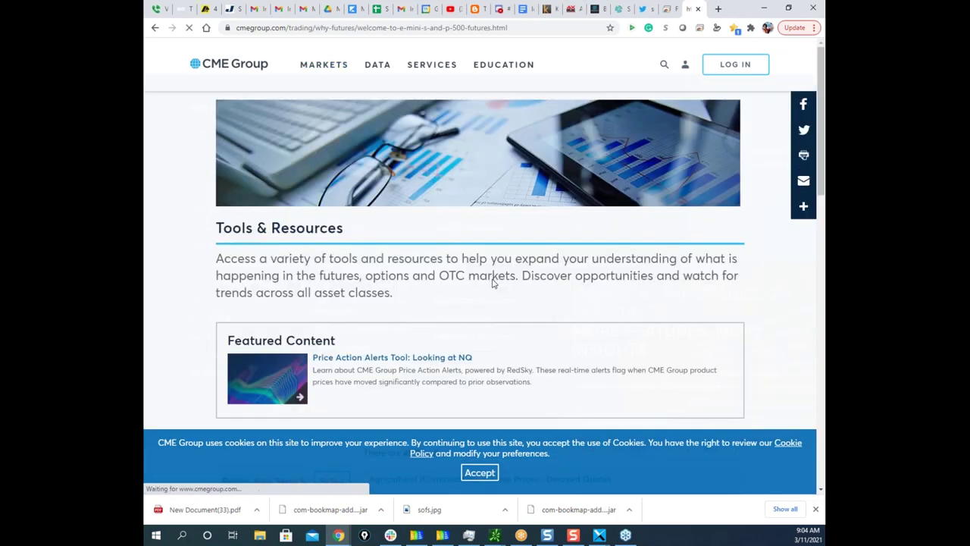
{"action": "scroll", "coordinate": [478, 271], "scroll_direction": "down", "scroll_amount": 11}
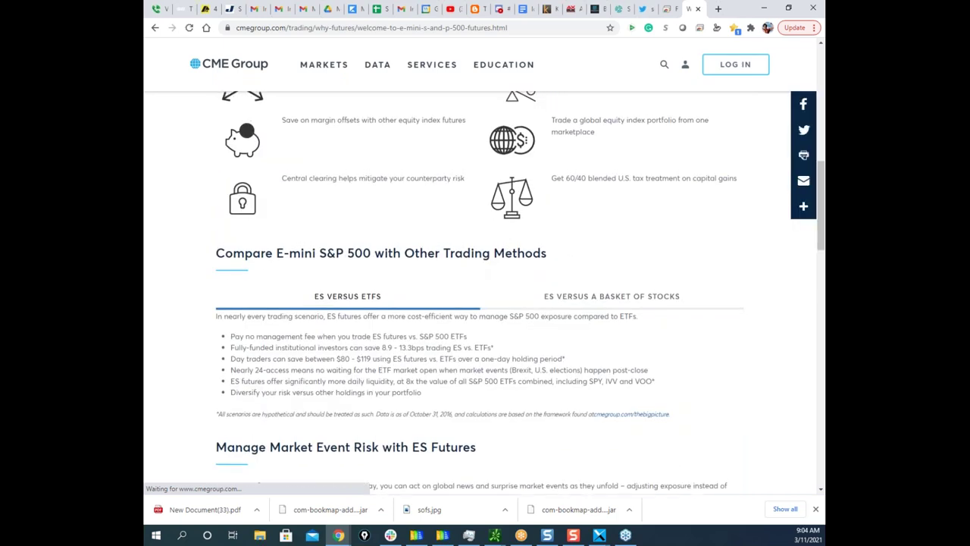
{"action": "scroll", "coordinate": [477, 270], "scroll_direction": "up", "scroll_amount": 6}
{"action": "scroll", "coordinate": [475, 267], "scroll_direction": "up", "scroll_amount": 4}
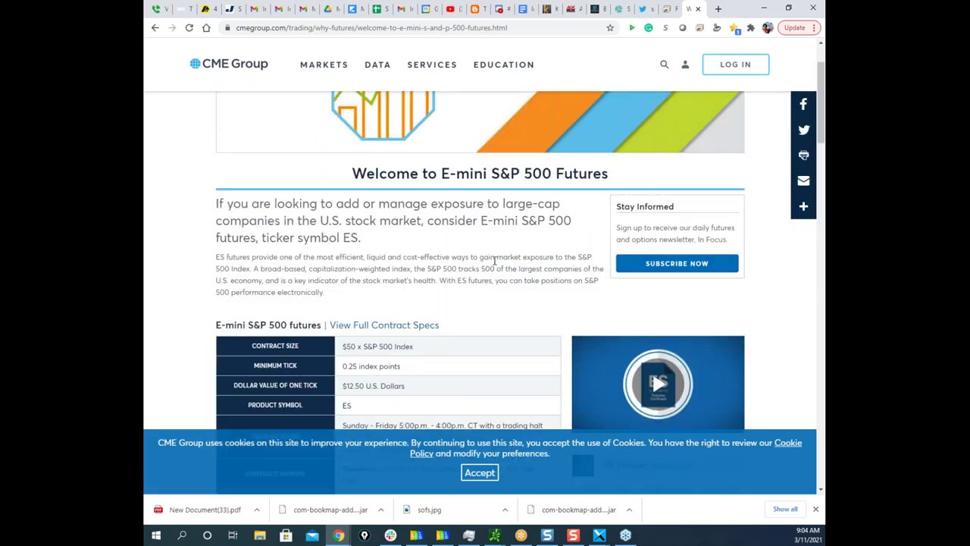
{"action": "scroll", "coordinate": [424, 283], "scroll_direction": "down", "scroll_amount": 2}
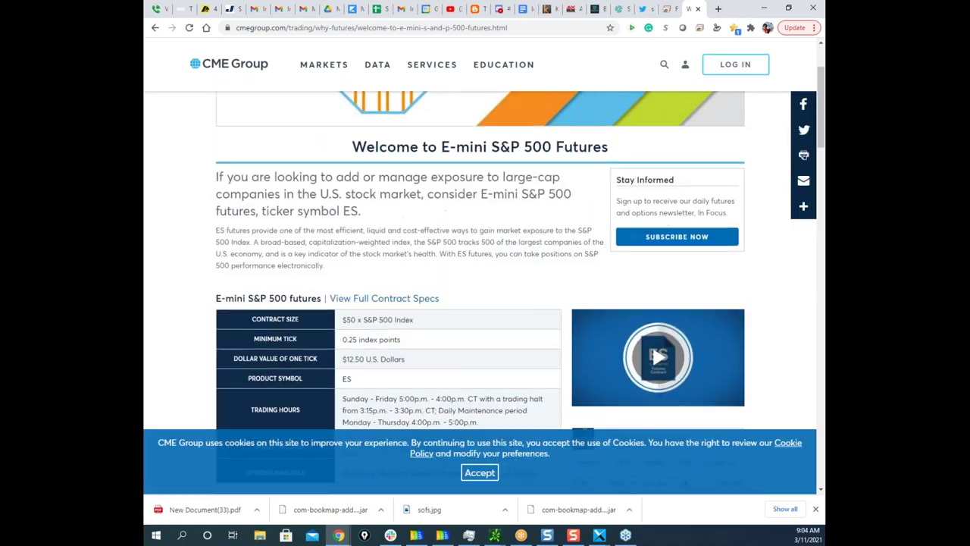
{"action": "scroll", "coordinate": [359, 219], "scroll_direction": "up", "scroll_amount": 3}
{"action": "scroll", "coordinate": [360, 220], "scroll_direction": "down", "scroll_amount": 20}
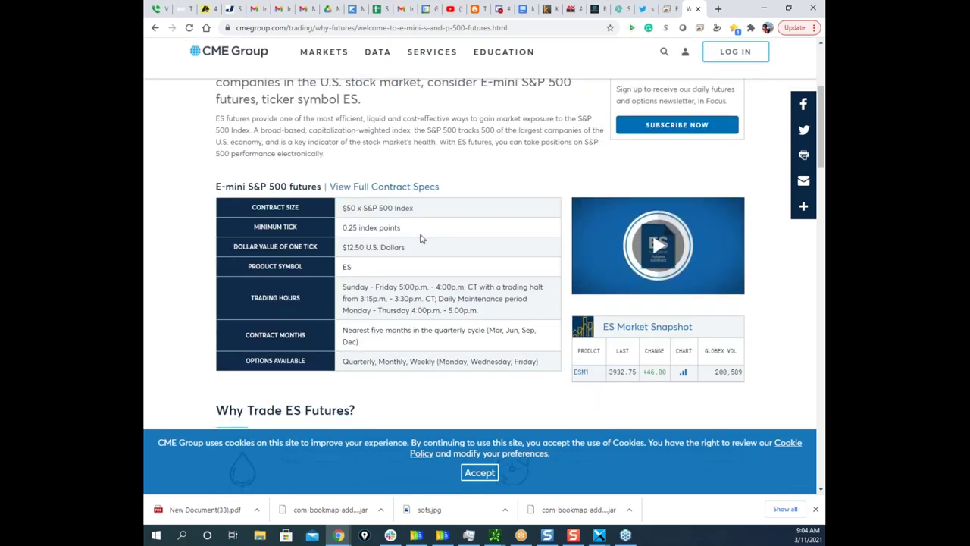
{"action": "scroll", "coordinate": [360, 233], "scroll_direction": "up", "scroll_amount": 15}
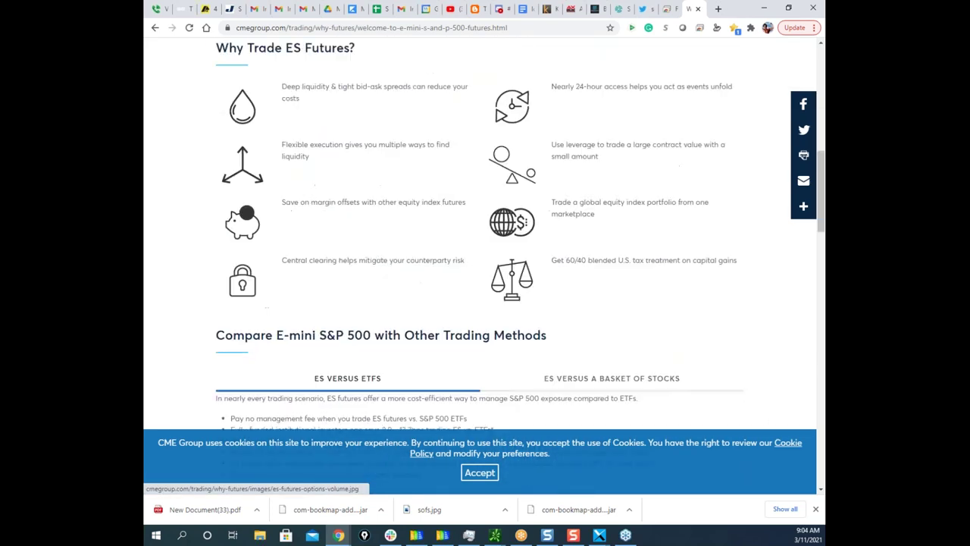
{"action": "scroll", "coordinate": [421, 218], "scroll_direction": "up", "scroll_amount": 2}
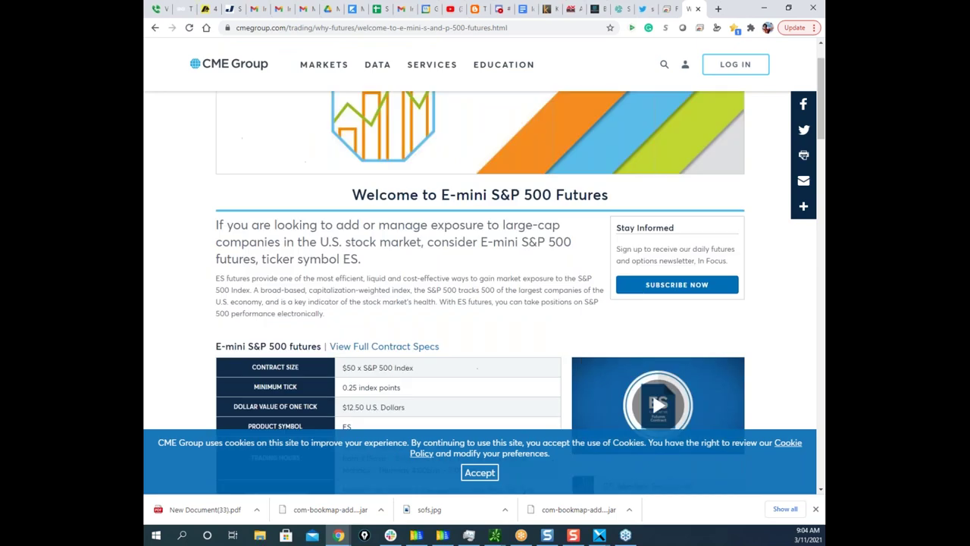
Step: Open the full contract specs, go on to the Globex futures quotes and dismiss the portfolio pop-up
{"action": "left_click", "coordinate": [389, 306]}
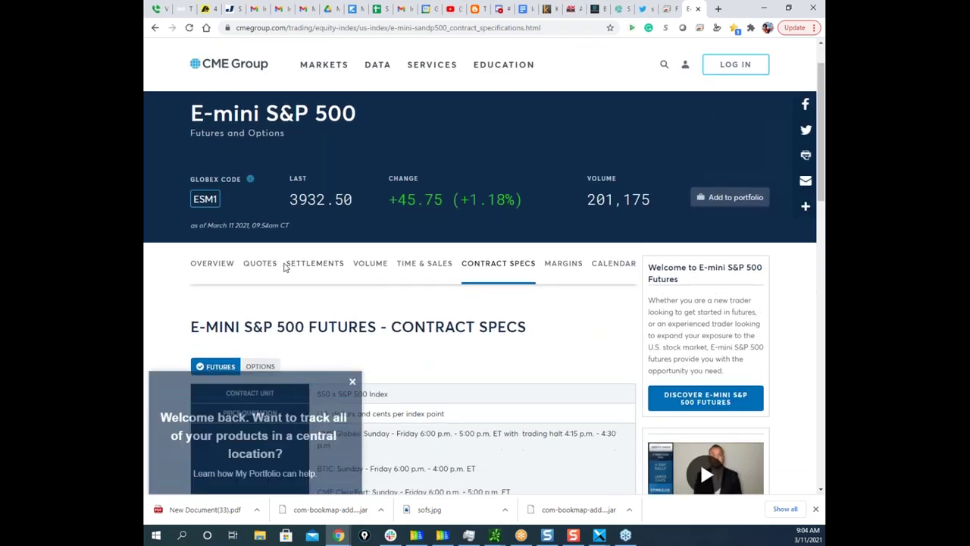
{"action": "left_click", "coordinate": [262, 266]}
{"action": "scroll", "coordinate": [550, 297], "scroll_direction": "down", "scroll_amount": 6}
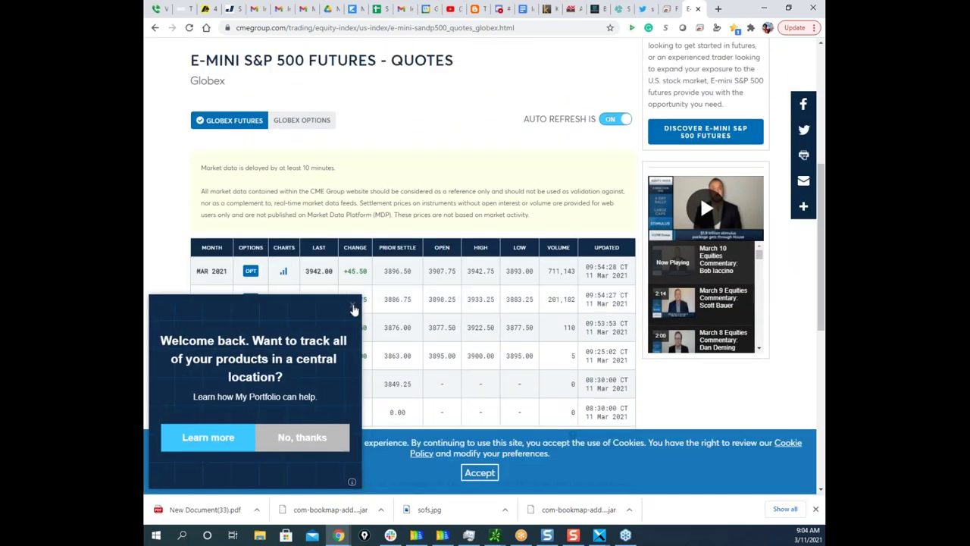
{"action": "left_click", "coordinate": [353, 308]}
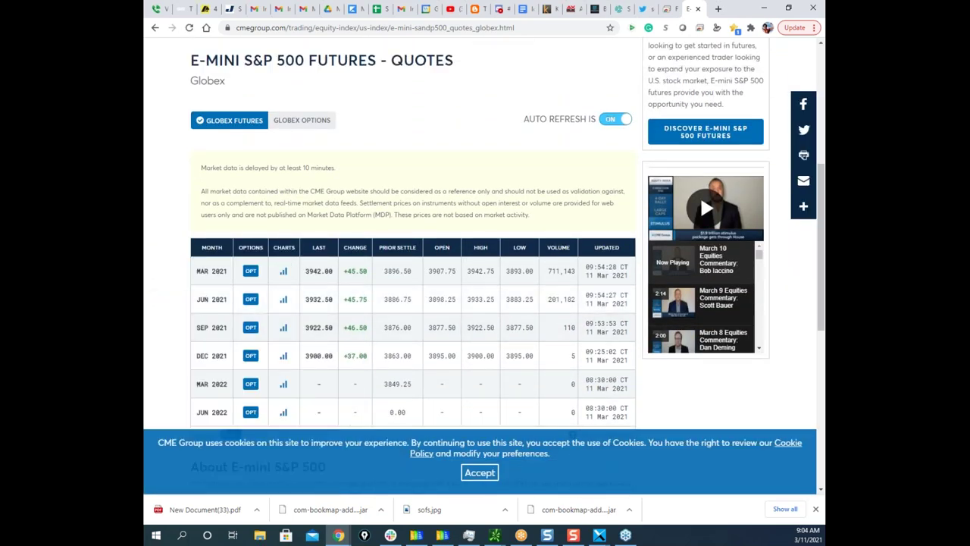
Step: Circle the JUN 2021 contract and the March and June volumes in the quotes table, and clear the marks
{"action": "key", "text": "Escape"}
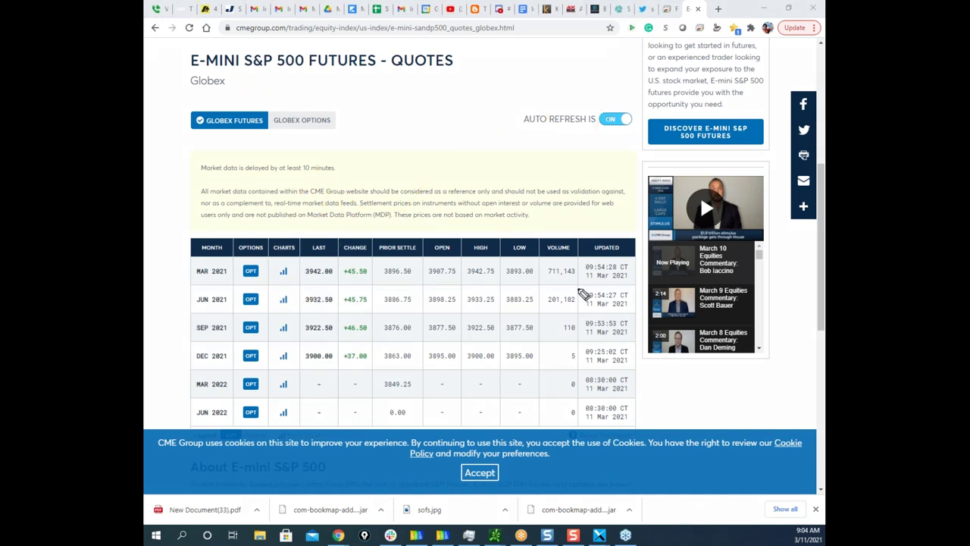
{"action": "left_click_drag", "start_coordinate": [580, 291], "coordinate": [585, 287]}
{"action": "left_click_drag", "start_coordinate": [236, 297], "coordinate": [237, 303]}
{"action": "left_click_drag", "start_coordinate": [567, 269], "coordinate": [560, 292]}
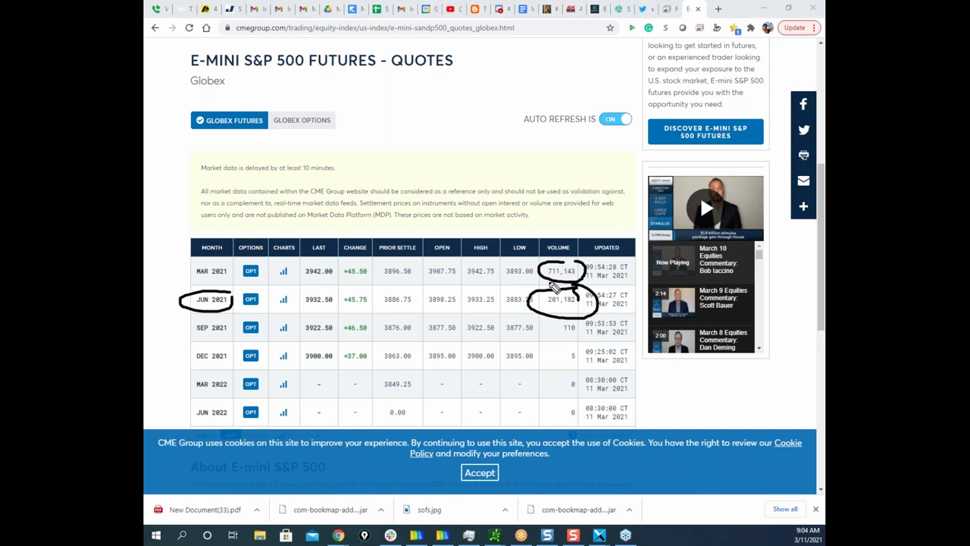
{"action": "left_click_drag", "start_coordinate": [529, 300], "coordinate": [576, 299]}
{"action": "key", "text": "Escape"}
Step: Return to Bookmap, review the S&P 500 move since 08:45 against the stop, and briefly recheck the CME contract volumes
{"action": "left_click", "coordinate": [763, 8]}
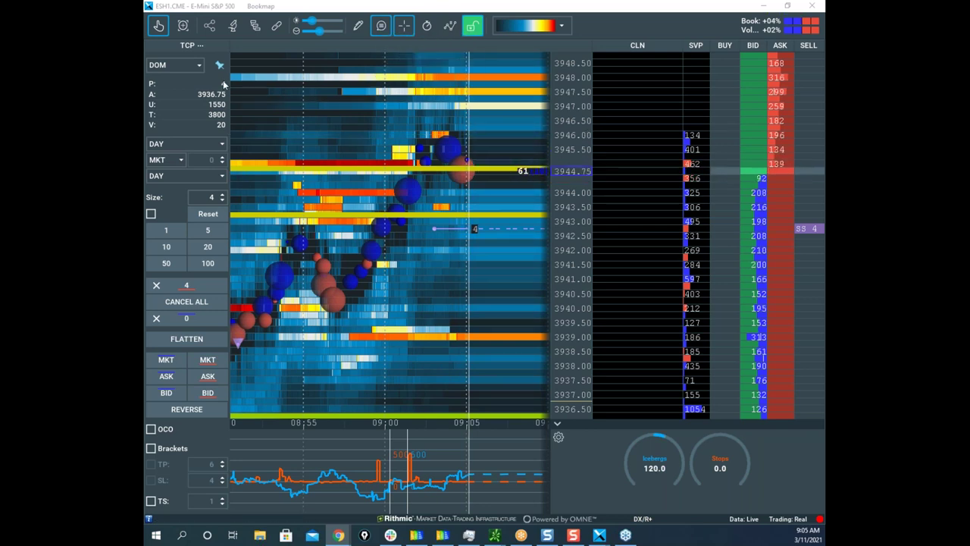
{"action": "mouse_move", "coordinate": [307, 119]}
{"action": "scroll", "coordinate": [341, 144], "scroll_direction": "down", "scroll_amount": 2}
{"action": "mouse_move", "coordinate": [482, 219]}
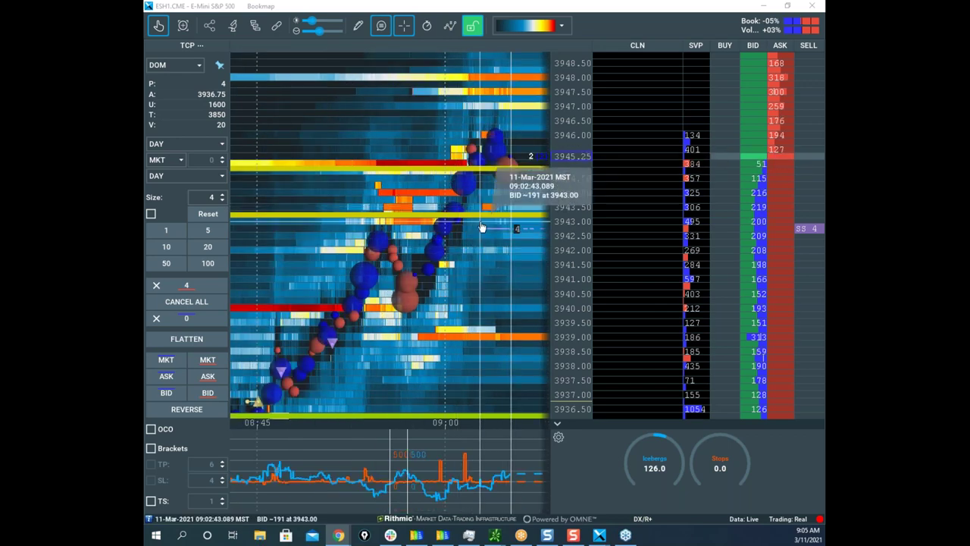
{"action": "left_click_drag", "start_coordinate": [145, 88], "coordinate": [685, 92]}
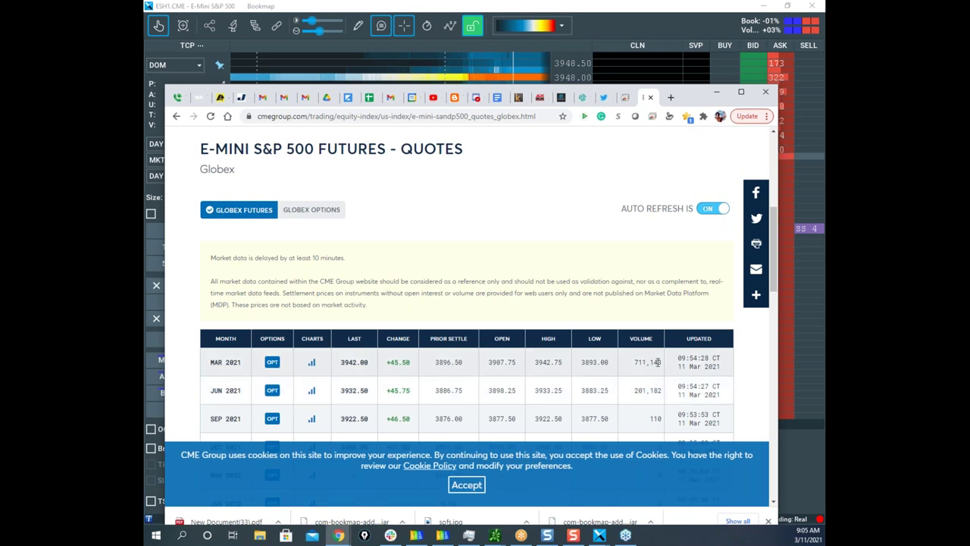
{"action": "left_click", "coordinate": [716, 91]}
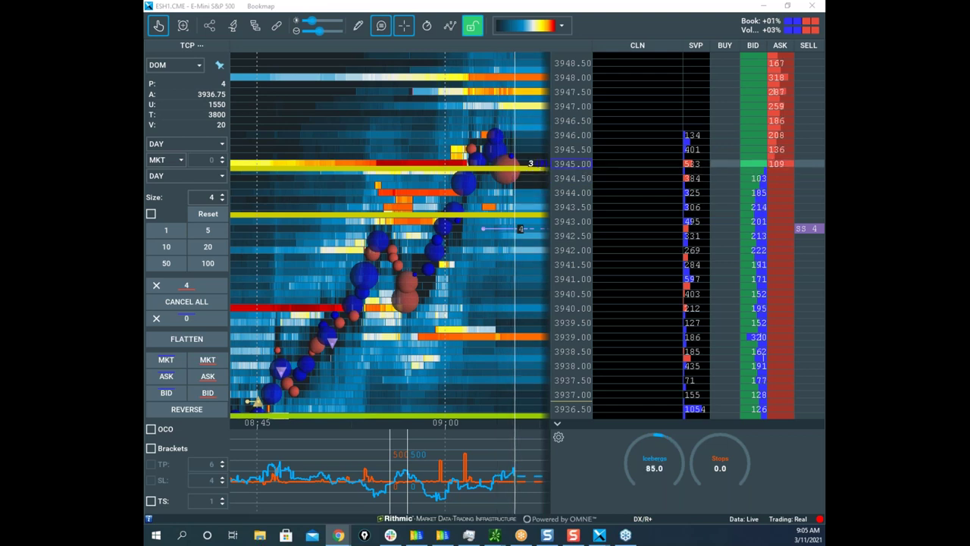
Step: Examine the S&P 500 heatmap from 08:30 onward, comparing the rally and its pullbacks with the stop and the resting liquidity up to 3950
{"action": "mouse_move", "coordinate": [442, 196]}
{"action": "left_click_drag", "start_coordinate": [574, 149], "coordinate": [568, 170]}
{"action": "left_click_drag", "start_coordinate": [524, 258], "coordinate": [448, 292]}
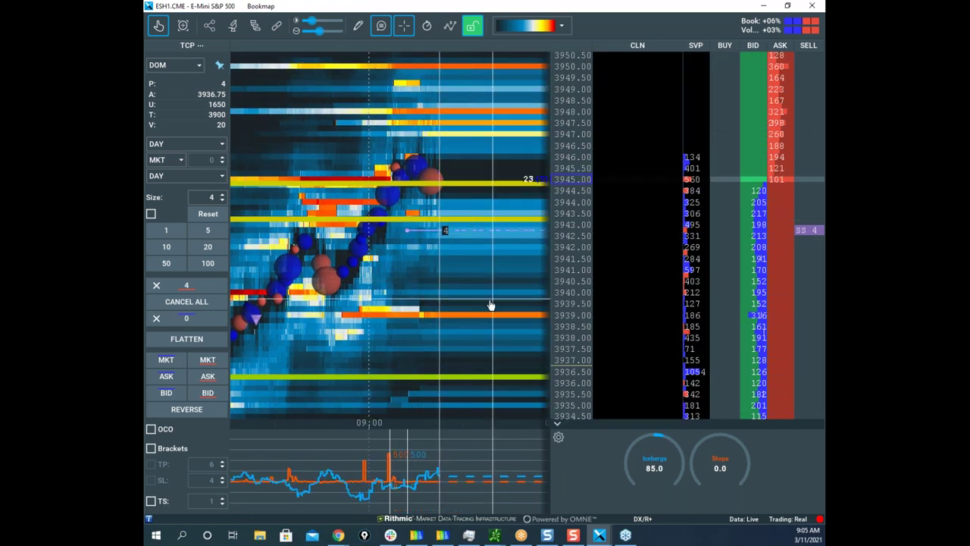
{"action": "key", "text": "alt+Tab"}
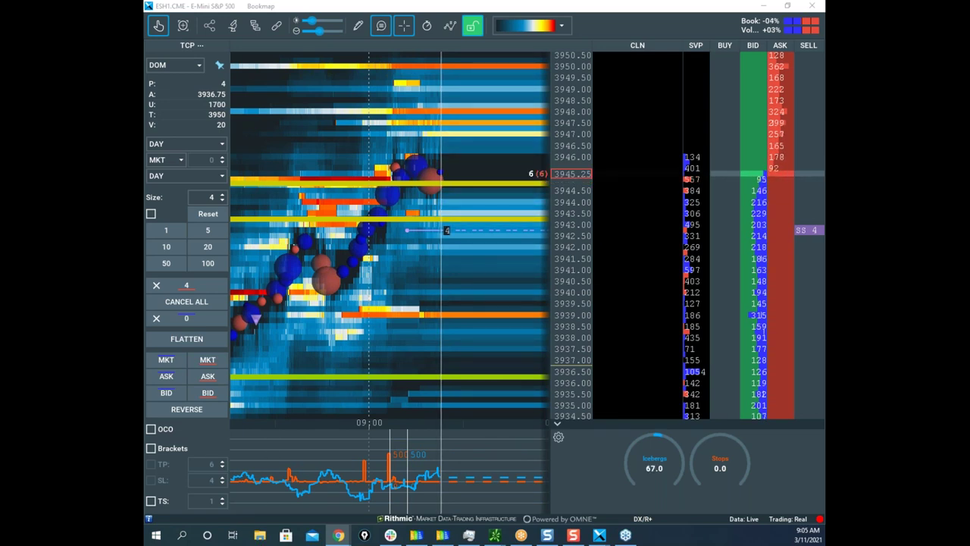
{"action": "scroll", "coordinate": [544, 345], "scroll_direction": "down", "scroll_amount": 2}
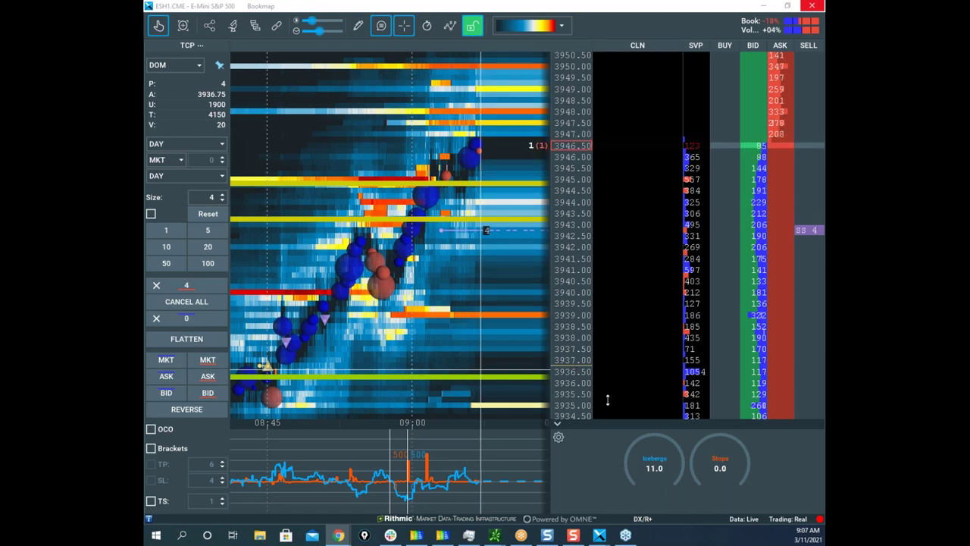
{"action": "scroll", "coordinate": [502, 281], "scroll_direction": "down", "scroll_amount": 3}
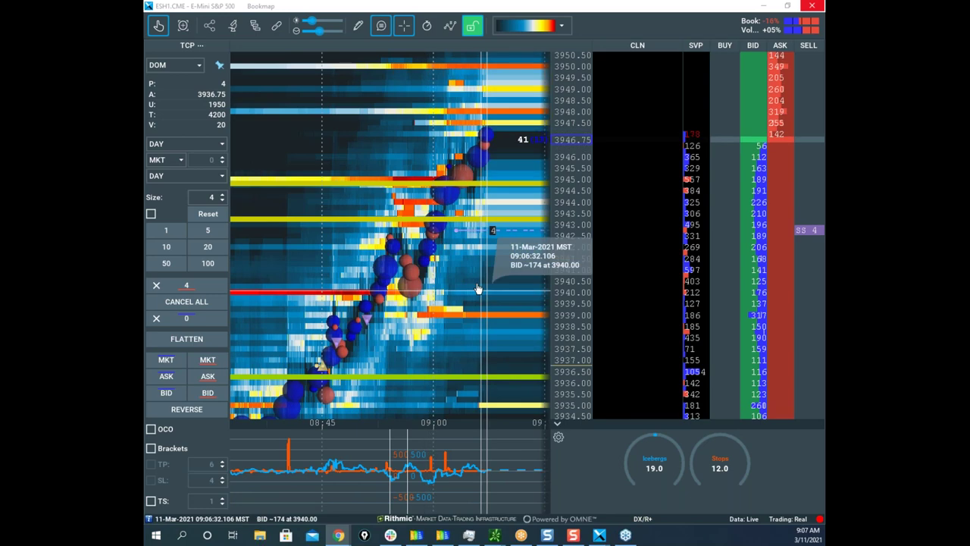
{"action": "left_click_drag", "start_coordinate": [470, 350], "coordinate": [485, 279]}
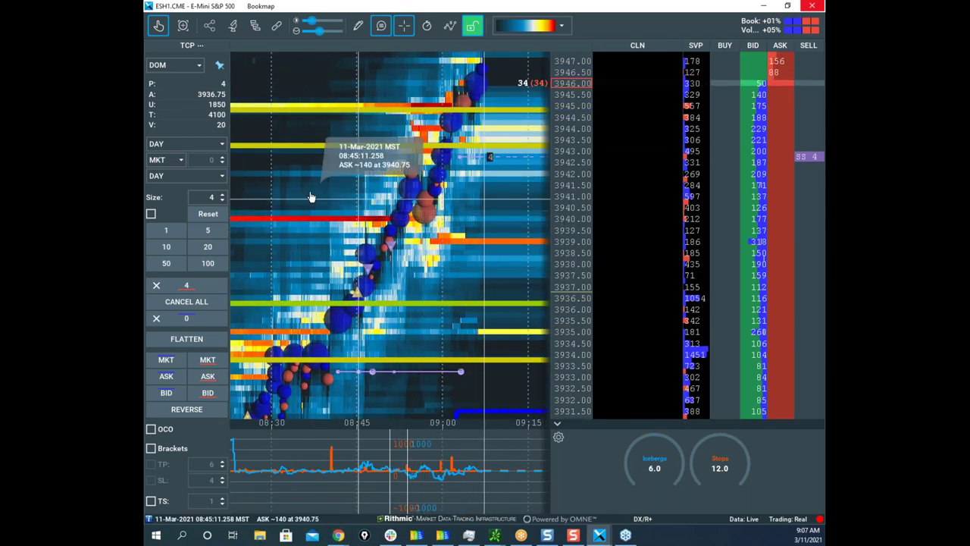
{"action": "scroll", "coordinate": [409, 235], "scroll_direction": "down", "scroll_amount": 5}
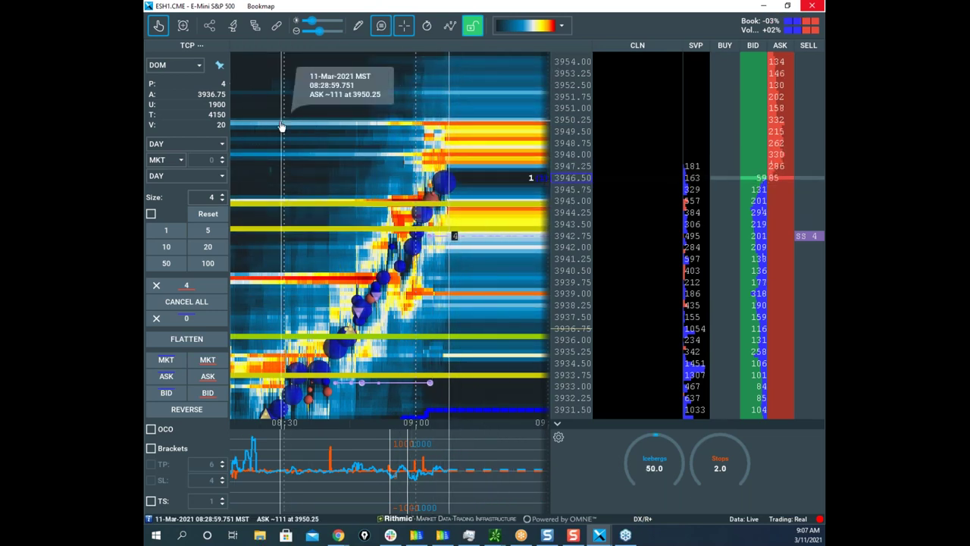
{"action": "scroll", "coordinate": [485, 276], "scroll_direction": "up", "scroll_amount": 2}
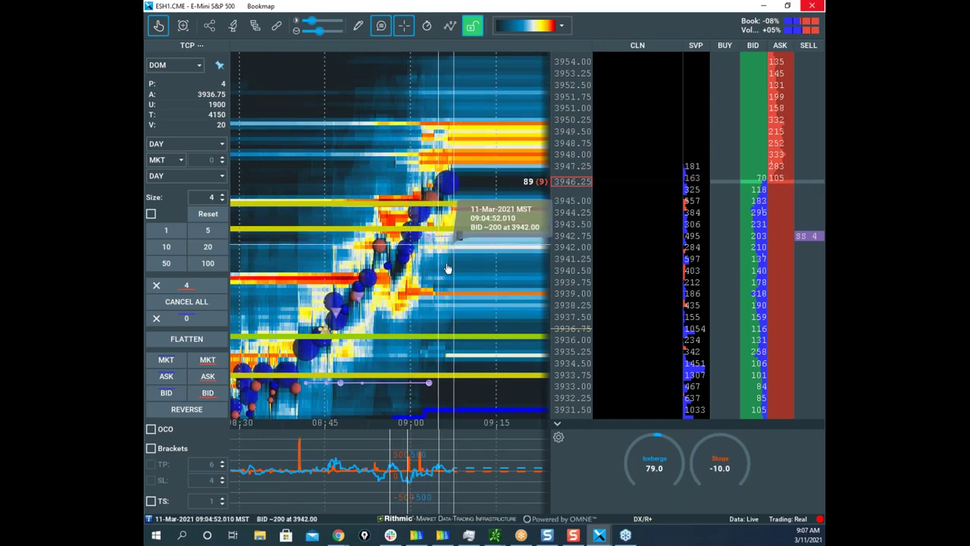
{"action": "scroll", "coordinate": [425, 250], "scroll_direction": "up", "scroll_amount": 4}
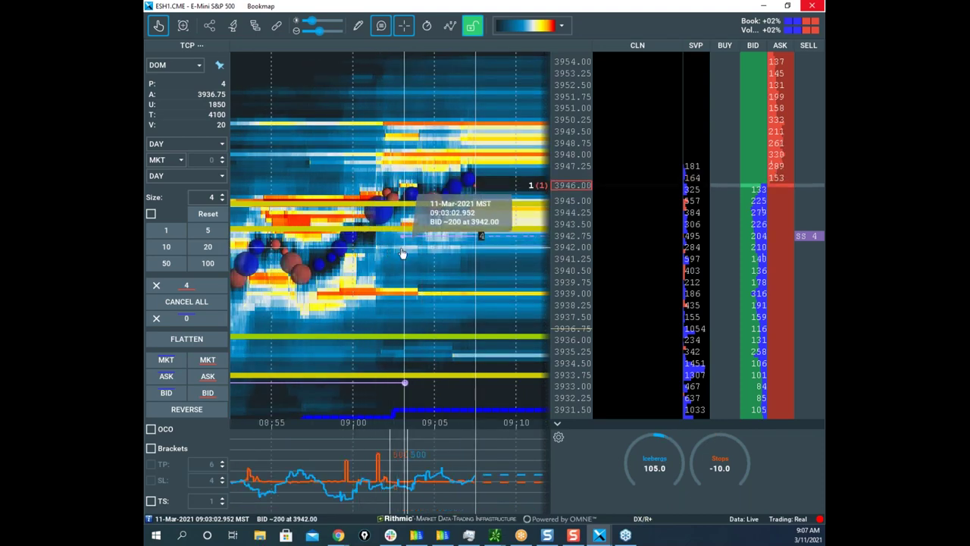
{"action": "left_click_drag", "start_coordinate": [377, 265], "coordinate": [441, 250]}
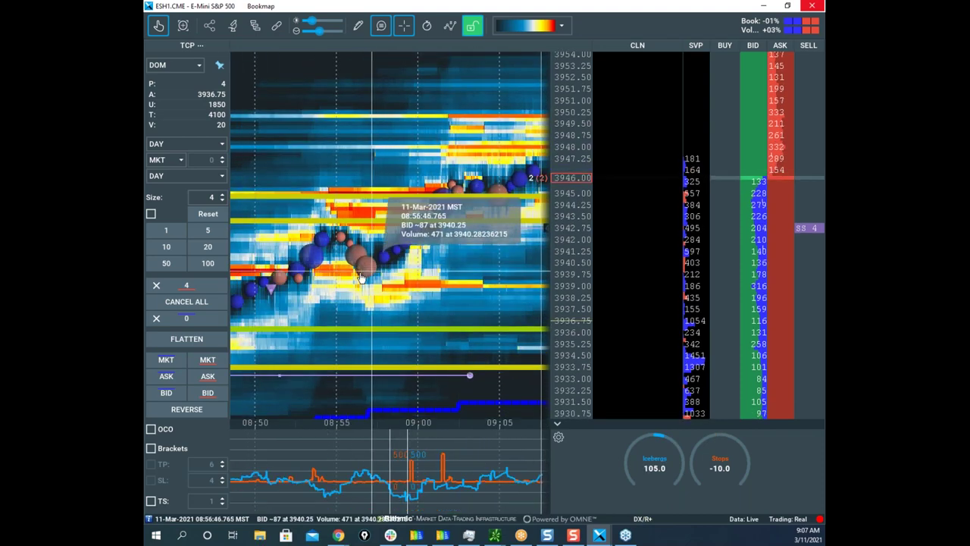
{"action": "left_click_drag", "start_coordinate": [301, 298], "coordinate": [403, 291]}
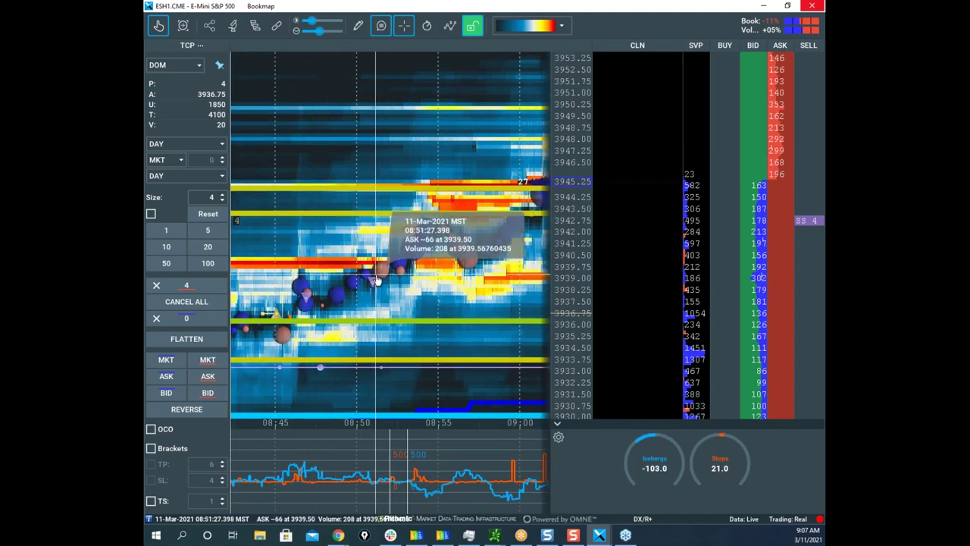
{"action": "scroll", "coordinate": [447, 273], "scroll_direction": "down", "scroll_amount": 3}
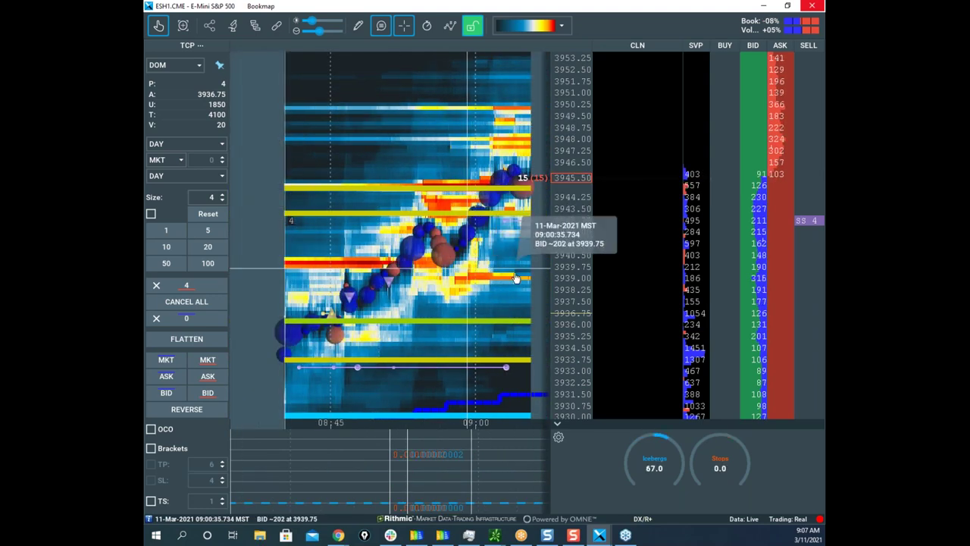
{"action": "scroll", "coordinate": [442, 292], "scroll_direction": "down", "scroll_amount": 2}
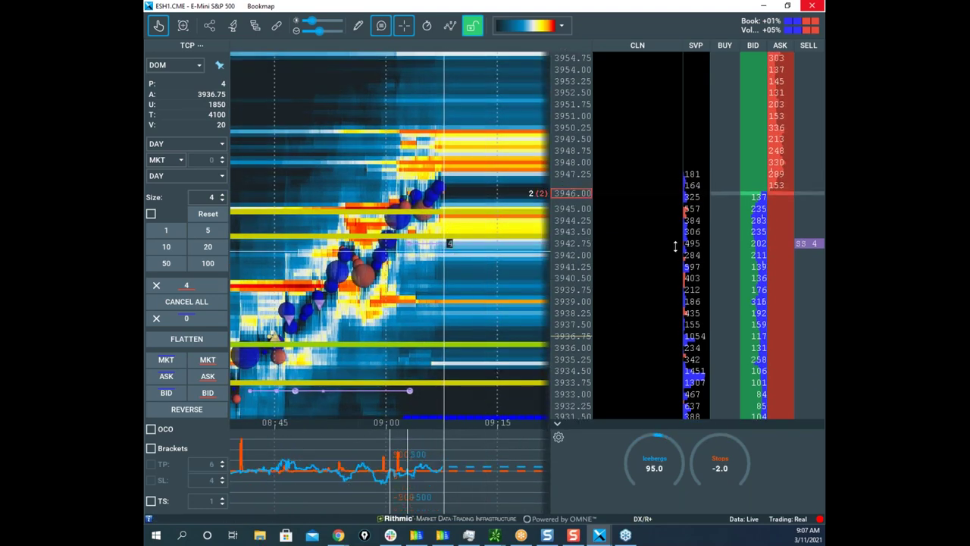
Step: Bring the thinkorswim /VX 2-minute chart over the maximized S&P 500 heatmap and compress its price scale
{"action": "mouse_move", "coordinate": [598, 535]}
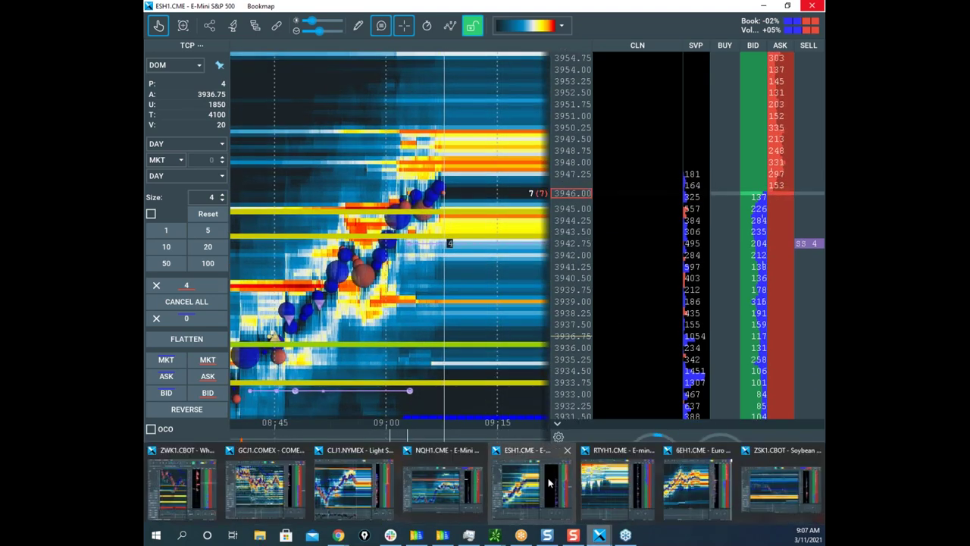
{"action": "left_click_drag", "start_coordinate": [710, 11], "coordinate": [597, 47]}
{"action": "left_click_drag", "start_coordinate": [724, 34], "coordinate": [38, 113]}
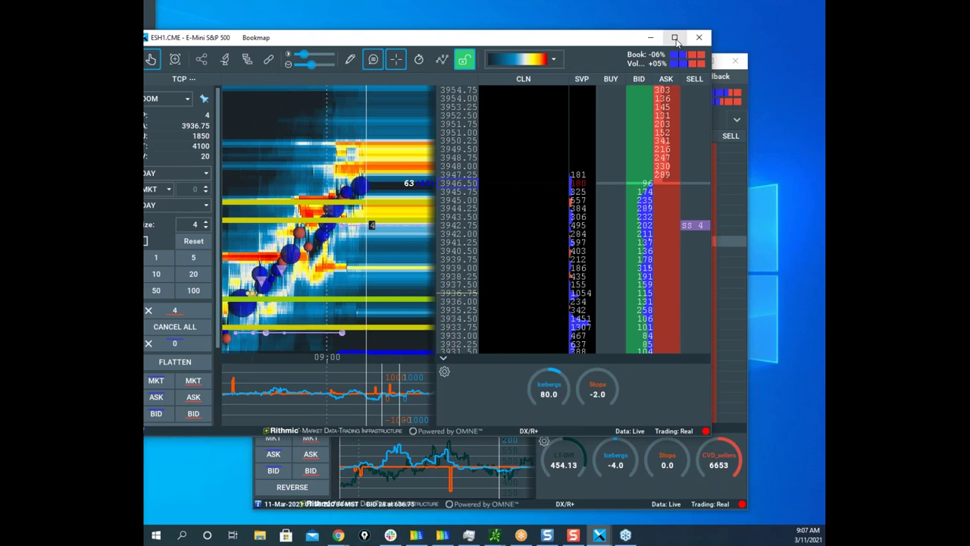
{"action": "left_click", "coordinate": [673, 37]}
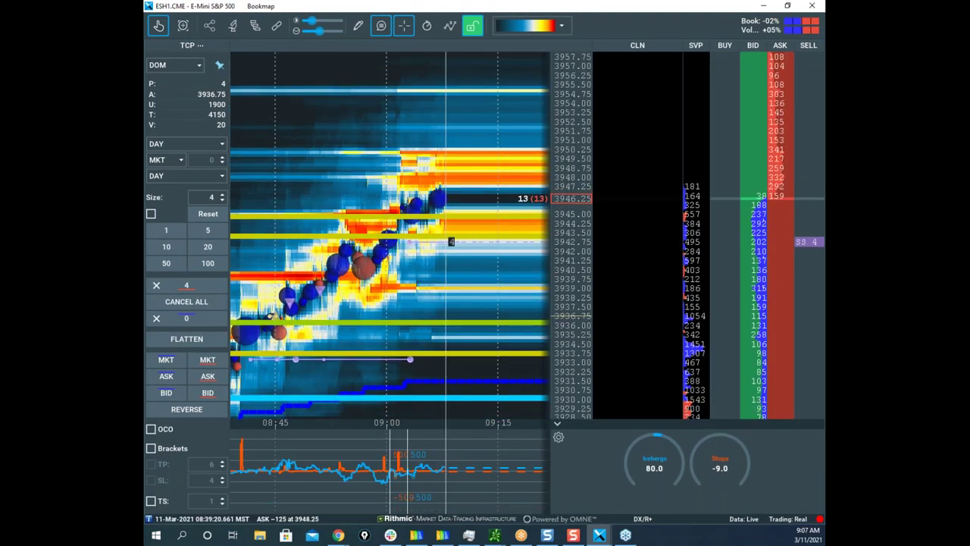
{"action": "left_click_drag", "start_coordinate": [38, 114], "coordinate": [716, 66]}
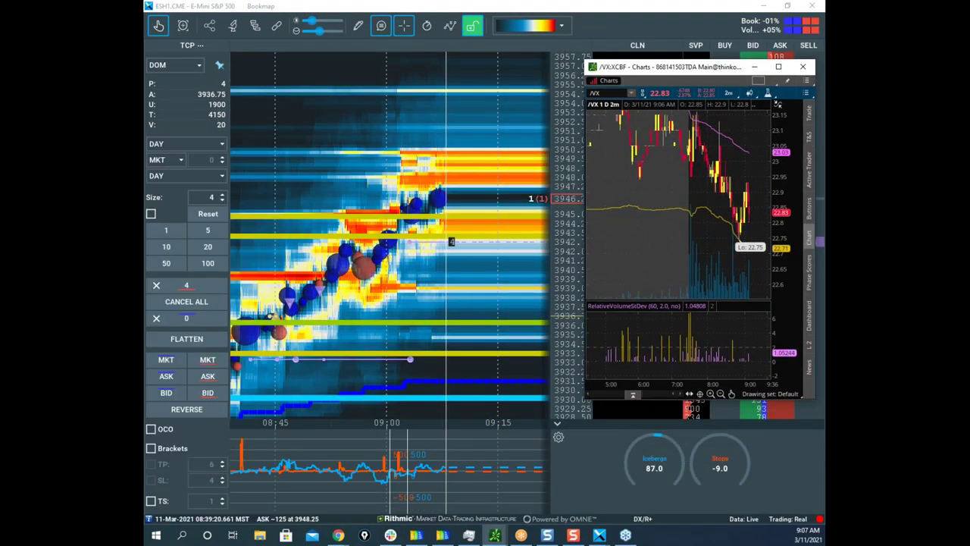
{"action": "left_click_drag", "start_coordinate": [790, 153], "coordinate": [795, 203]}
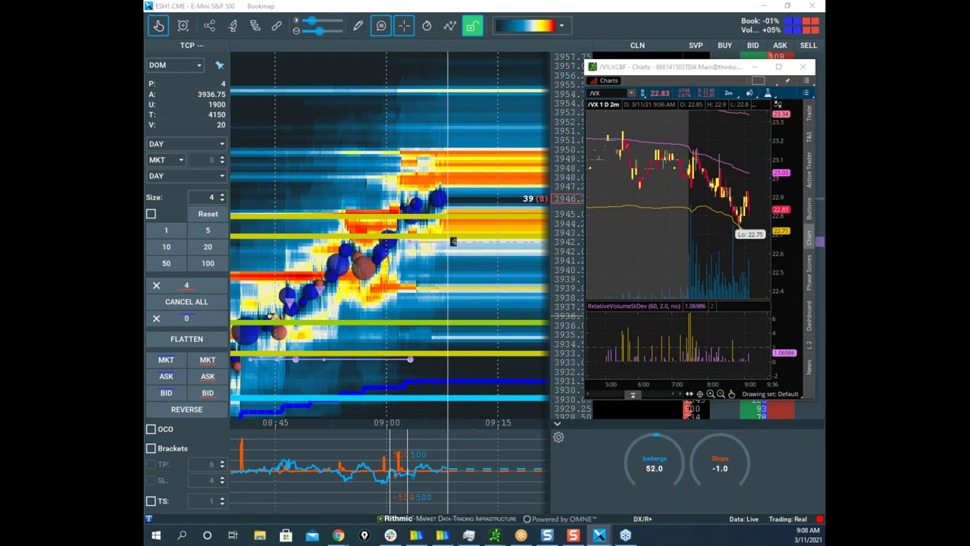
Step: Maximize the E-mini Nasdaq-100 Bookmap window, sketch its swings, stop area and upside target on the heatmap, and clear the marks
{"action": "left_click_drag", "start_coordinate": [637, 0], "coordinate": [498, 58]}
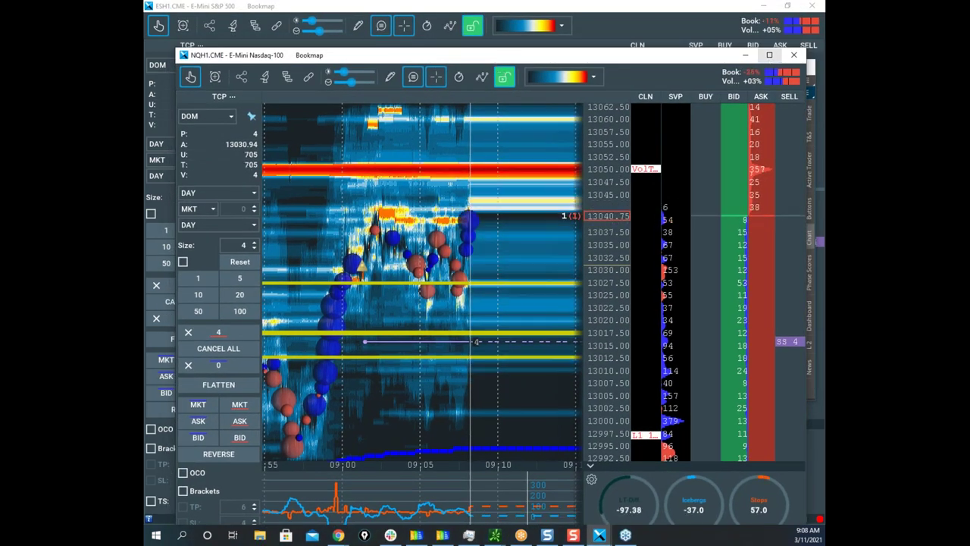
{"action": "left_click", "coordinate": [769, 56]}
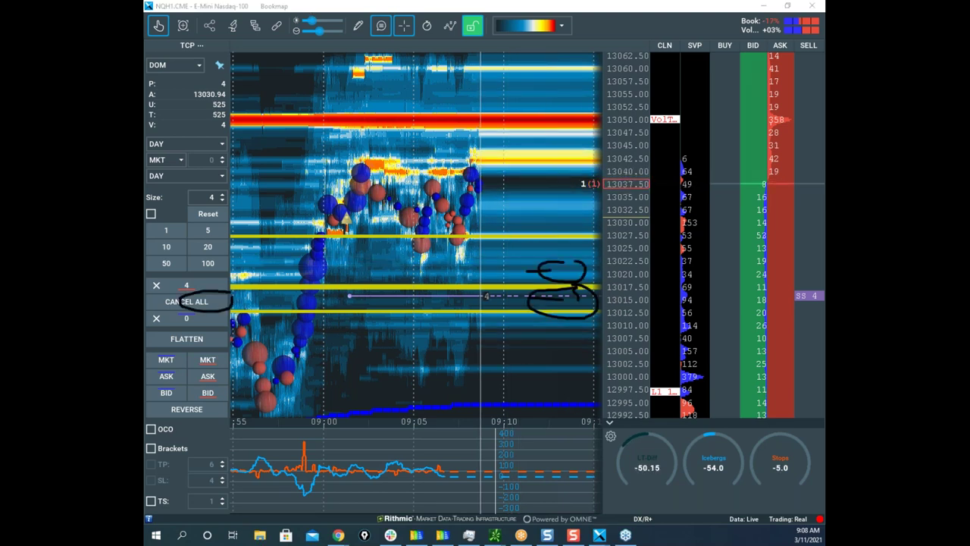
{"action": "mouse_move", "coordinate": [319, 241]}
{"action": "left_mouse_down"}
{"action": "mouse_move", "coordinate": [362, 172]}
{"action": "mouse_move", "coordinate": [427, 254]}
{"action": "left_mouse_up"}
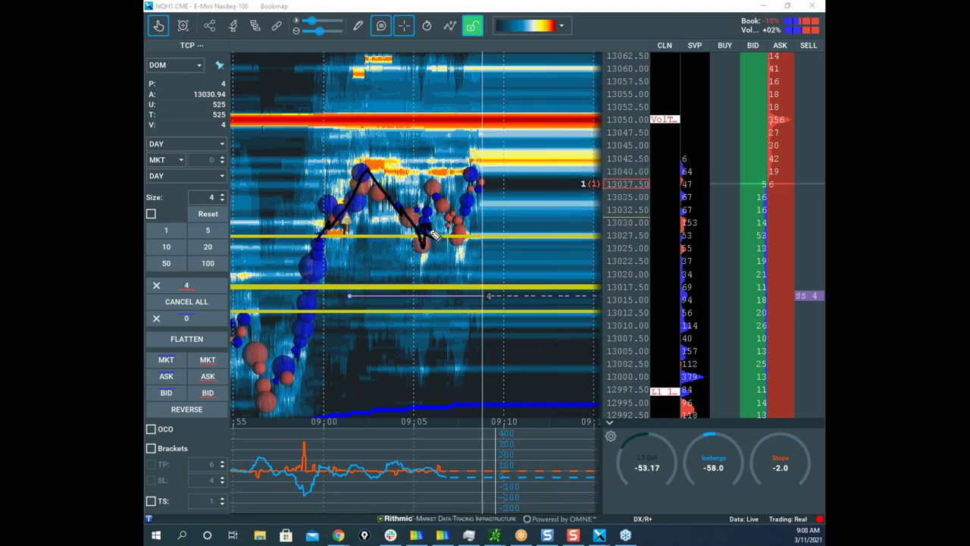
{"action": "left_click_drag", "start_coordinate": [450, 293], "coordinate": [416, 290]}
{"action": "left_click_drag", "start_coordinate": [441, 225], "coordinate": [494, 130]}
{"action": "mouse_move", "coordinate": [522, 100]}
{"action": "left_mouse_down"}
{"action": "mouse_move", "coordinate": [446, 102]}
{"action": "mouse_move", "coordinate": [545, 155]}
{"action": "mouse_move", "coordinate": [415, 100]}
{"action": "mouse_move", "coordinate": [261, 114]}
{"action": "mouse_move", "coordinate": [455, 156]}
{"action": "mouse_move", "coordinate": [608, 133]}
{"action": "left_mouse_up"}
{"action": "key", "text": "Escape"}
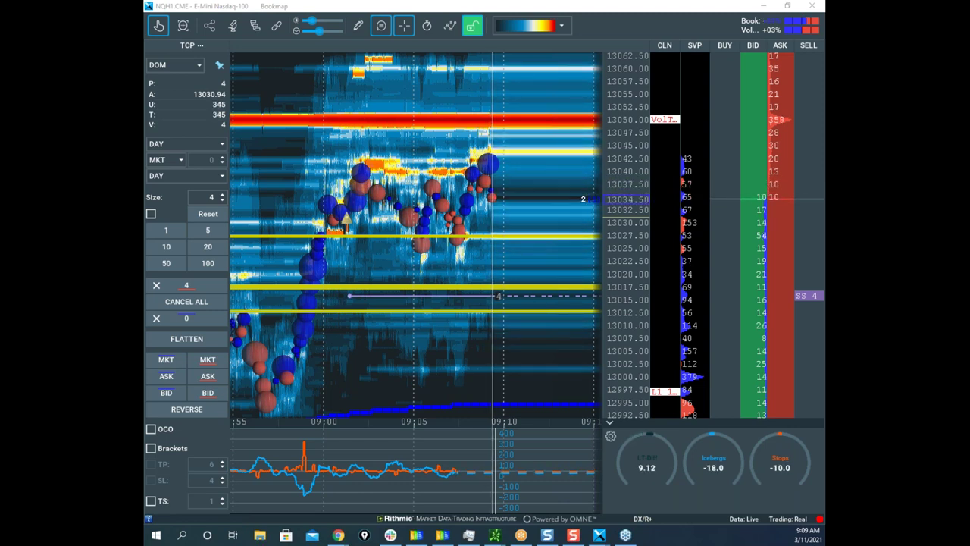
Step: Place the thinkorswim /NQ and /ES 5-minute charts side by side over the Nasdaq heatmap and circle their title bars
{"action": "left_click_drag", "start_coordinate": [1, 195], "coordinate": [405, 125]}
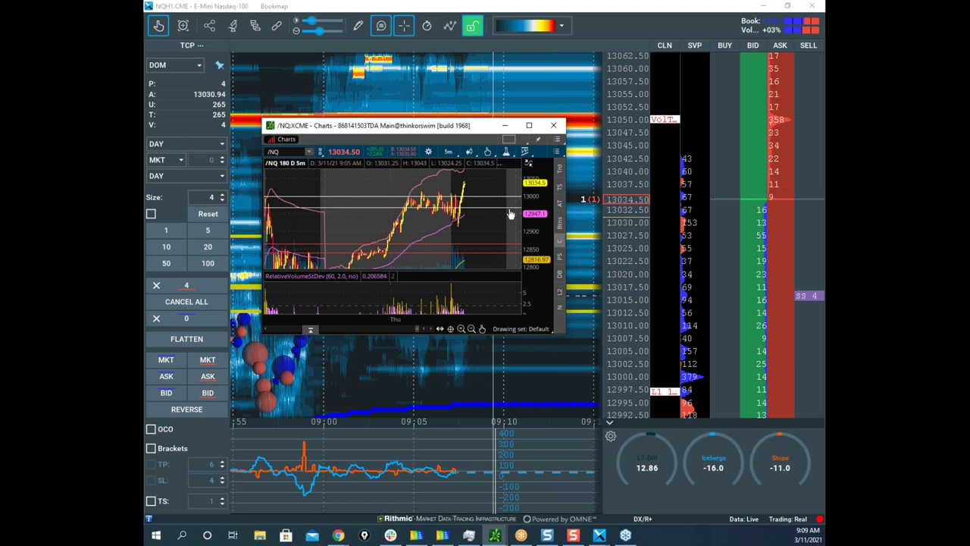
{"action": "left_click_drag", "start_coordinate": [535, 194], "coordinate": [419, 231]}
{"action": "left_click", "coordinate": [495, 535]}
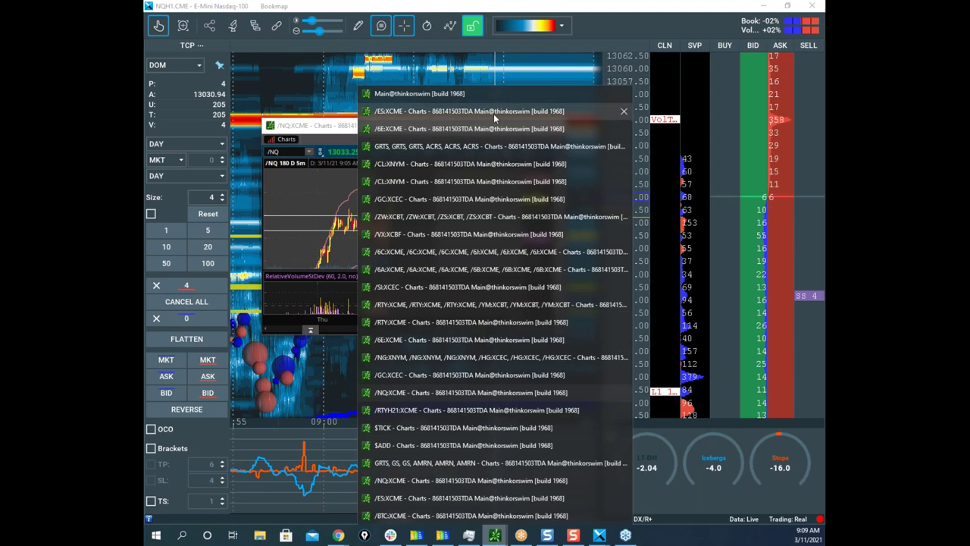
{"action": "mouse_move", "coordinate": [493, 111]}
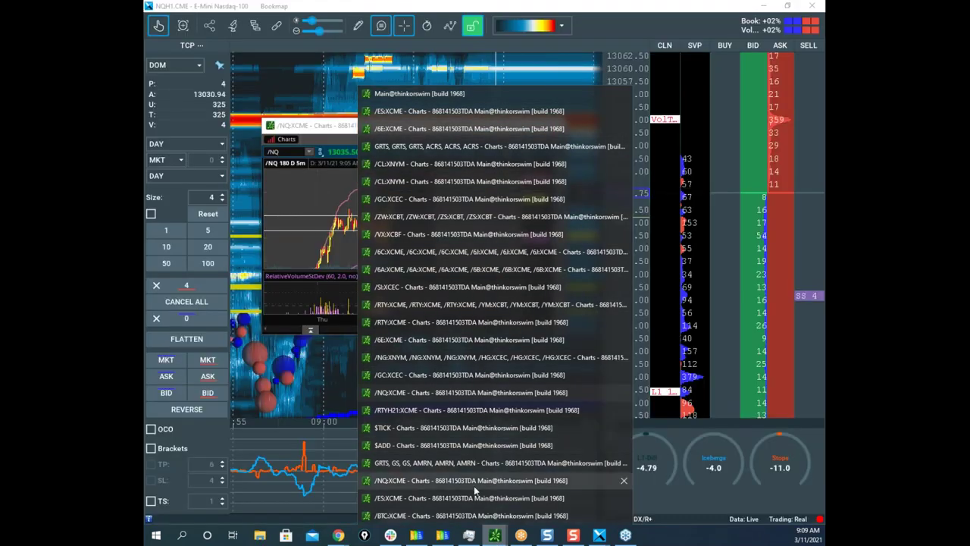
{"action": "left_click", "coordinate": [488, 481]}
{"action": "left_click_drag", "start_coordinate": [145, 160], "coordinate": [739, 128]}
{"action": "left_click_drag", "start_coordinate": [434, 125], "coordinate": [379, 117]}
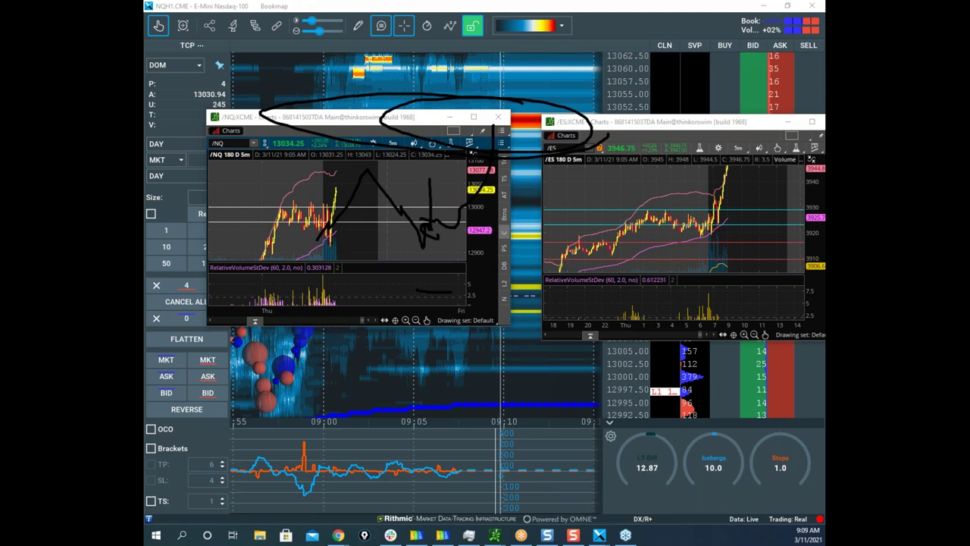
Step: Mark the /NQ chart's sideways range and a continuing breakout path in yellow, and clear the marks
{"action": "left_click", "coordinate": [281, 9]}
{"action": "mouse_move", "coordinate": [307, 212]}
{"action": "left_mouse_down"}
{"action": "mouse_move", "coordinate": [336, 228]}
{"action": "mouse_move", "coordinate": [292, 225]}
{"action": "mouse_move", "coordinate": [329, 247]}
{"action": "mouse_move", "coordinate": [371, 156]}
{"action": "left_mouse_up"}
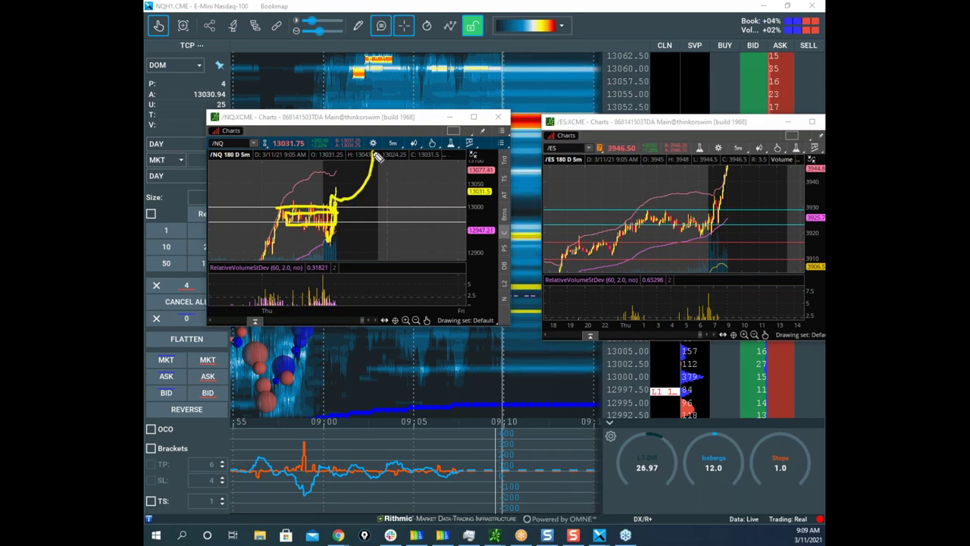
{"action": "key", "text": "Escape"}
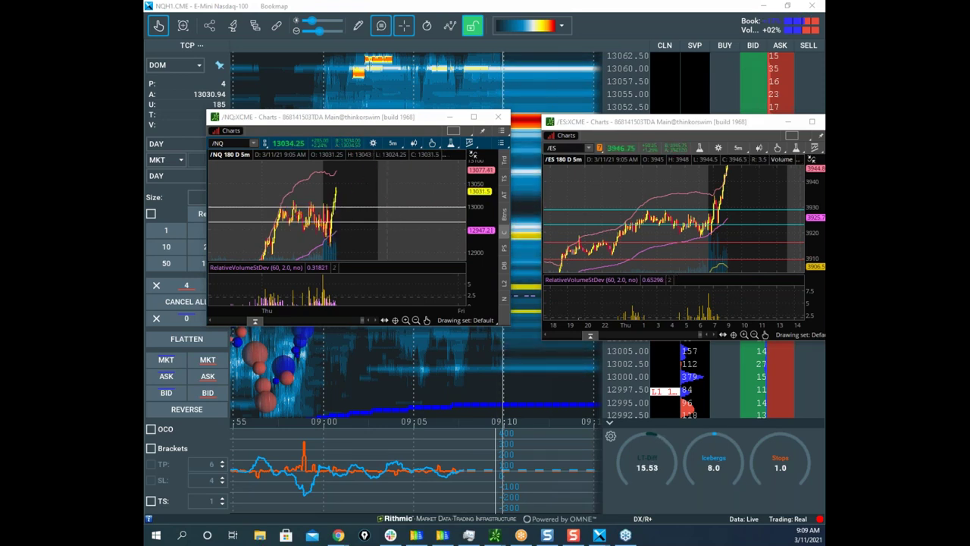
Step: Bring up the /NQ 180-day 30-minute chart full screen and adjust its price scale to show the earlier ranges
{"action": "left_click", "coordinate": [407, 121]}
{"action": "left_click_drag", "start_coordinate": [407, 121], "coordinate": [558, 136]}
{"action": "left_click", "coordinate": [622, 135]}
{"action": "left_click_drag", "start_coordinate": [795, 91], "coordinate": [792, 123]}
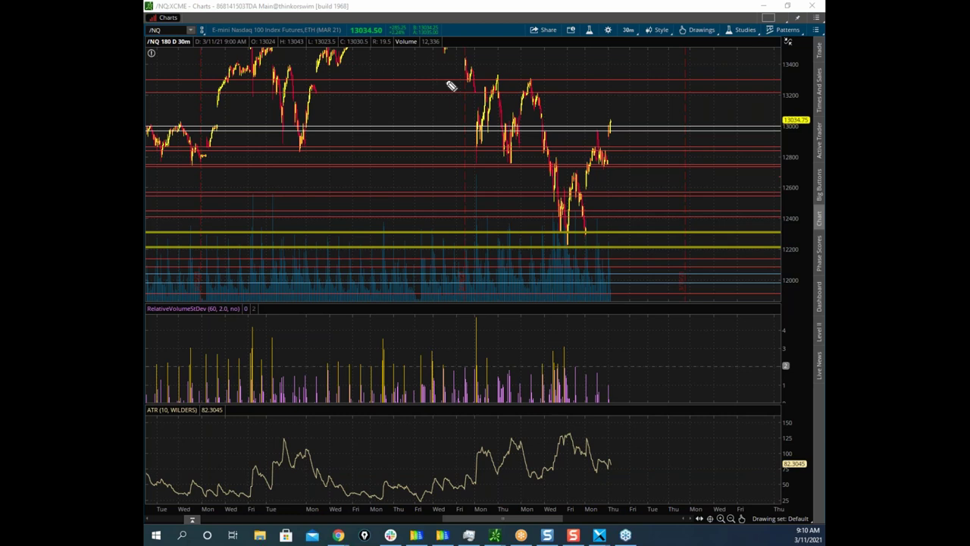
Step: Mark the earlier /NQ range and its midpoint near 13000, the drop and recovery, and the 13200 target area, and clear the marks
{"action": "mouse_move", "coordinate": [479, 81]}
{"action": "left_mouse_down"}
{"action": "mouse_move", "coordinate": [529, 79]}
{"action": "mouse_move", "coordinate": [549, 160]}
{"action": "mouse_move", "coordinate": [480, 171]}
{"action": "mouse_move", "coordinate": [483, 91]}
{"action": "left_mouse_up"}
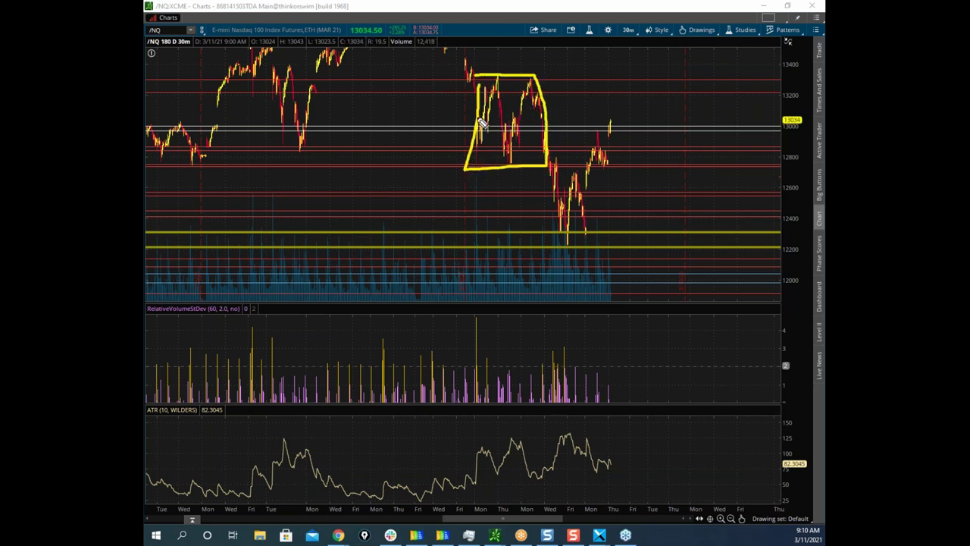
{"action": "mouse_move", "coordinate": [476, 167]}
{"action": "left_mouse_down"}
{"action": "mouse_move", "coordinate": [511, 108]}
{"action": "mouse_move", "coordinate": [531, 135]}
{"action": "mouse_move", "coordinate": [482, 132]}
{"action": "mouse_move", "coordinate": [545, 130]}
{"action": "mouse_move", "coordinate": [550, 140]}
{"action": "left_mouse_up"}
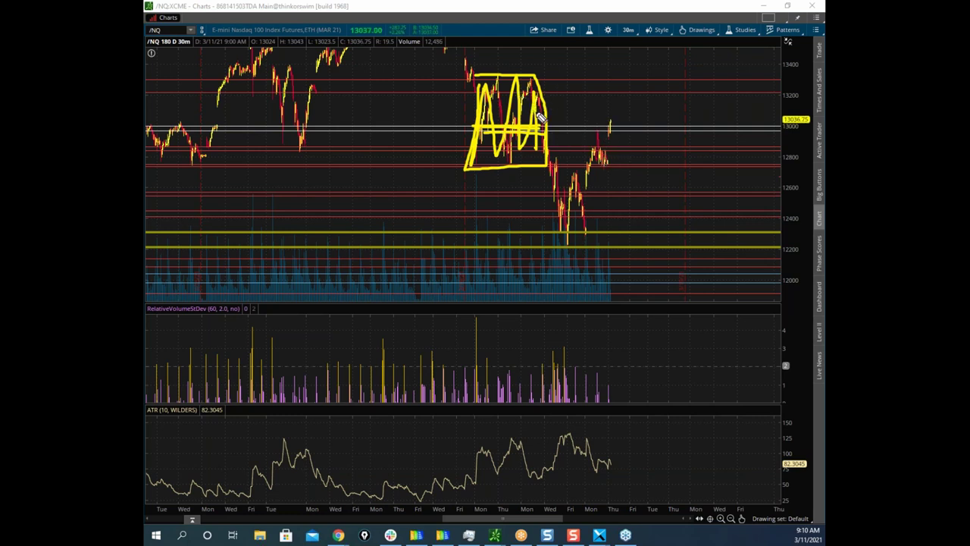
{"action": "mouse_move", "coordinate": [544, 130]}
{"action": "left_mouse_down"}
{"action": "mouse_move", "coordinate": [565, 219]}
{"action": "mouse_move", "coordinate": [602, 164]}
{"action": "left_mouse_up"}
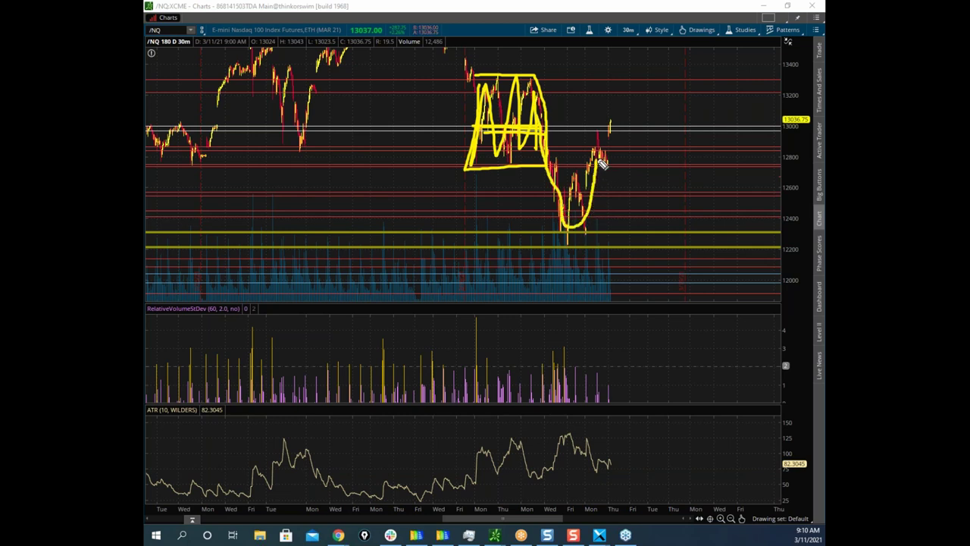
{"action": "left_click_drag", "start_coordinate": [611, 123], "coordinate": [629, 203]}
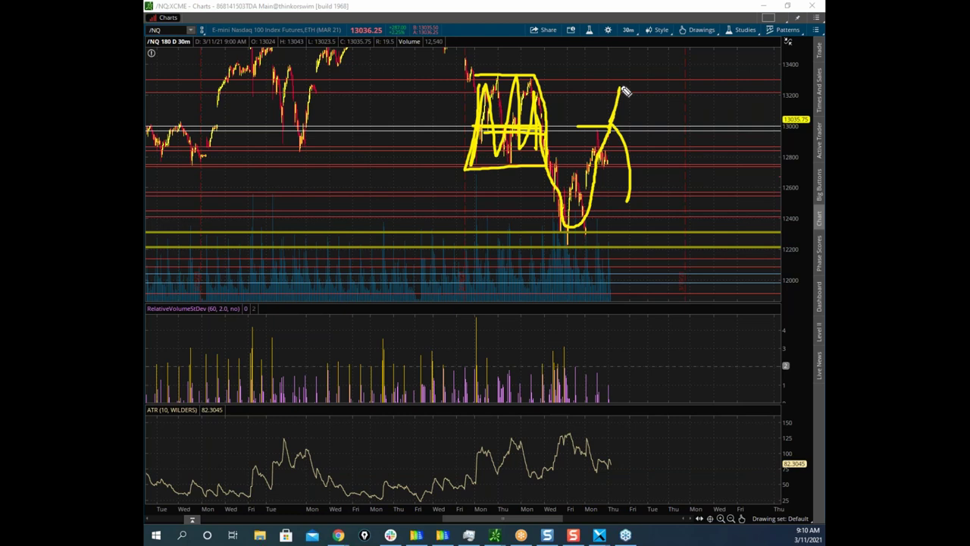
{"action": "left_click_drag", "start_coordinate": [779, 73], "coordinate": [822, 69]}
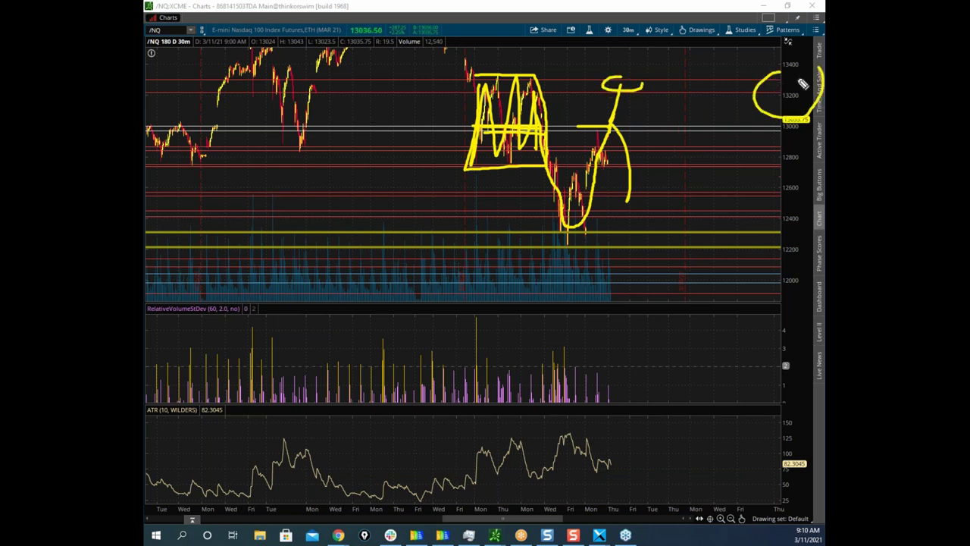
{"action": "left_click_drag", "start_coordinate": [577, 226], "coordinate": [597, 171]}
{"action": "key", "text": "Escape"}
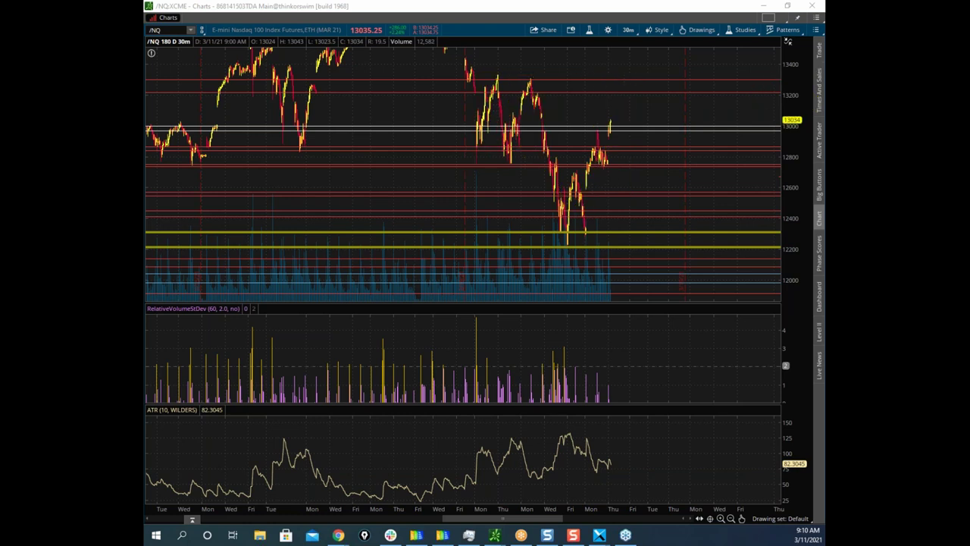
Step: Box the lower, small middle and upper ranges on the /NQ 30-minute chart, add a midline and an upside arrow near 13400, and clear the marks
{"action": "mouse_move", "coordinate": [548, 166]}
{"action": "left_mouse_down"}
{"action": "mouse_move", "coordinate": [617, 172]}
{"action": "mouse_move", "coordinate": [619, 240]}
{"action": "mouse_move", "coordinate": [549, 184]}
{"action": "left_mouse_up"}
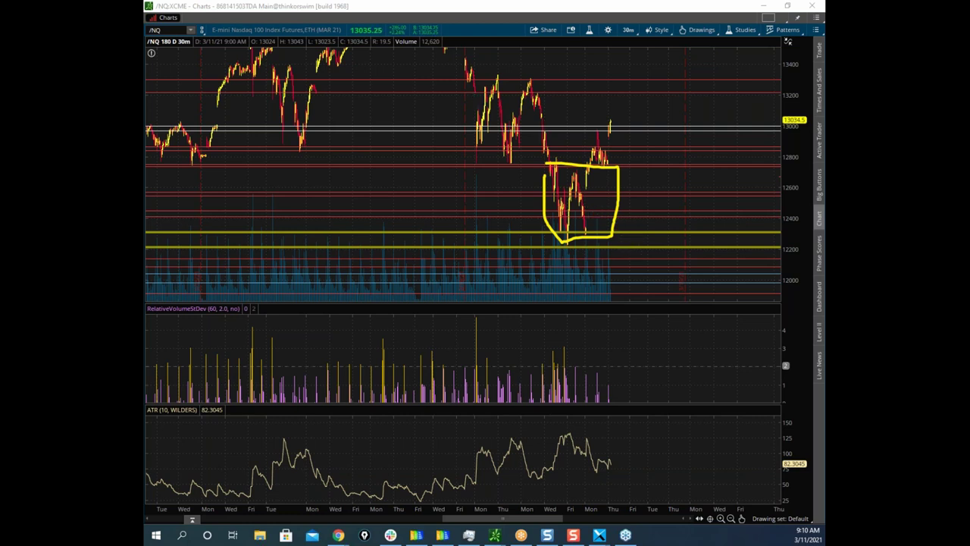
{"action": "key", "text": "Escape"}
{"action": "mouse_move", "coordinate": [594, 179]}
{"action": "left_mouse_down"}
{"action": "mouse_move", "coordinate": [590, 235]}
{"action": "mouse_move", "coordinate": [549, 198]}
{"action": "mouse_move", "coordinate": [546, 164]}
{"action": "left_mouse_up"}
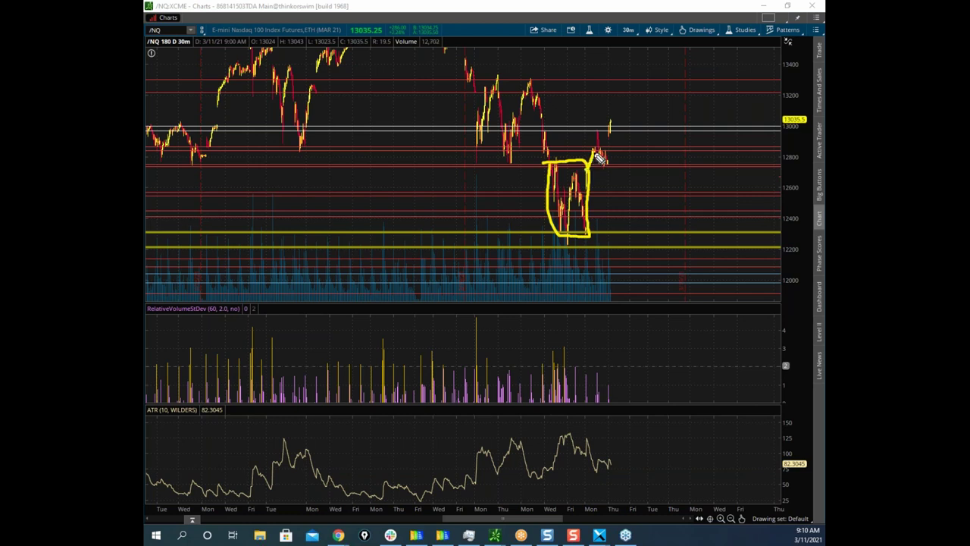
{"action": "left_click_drag", "start_coordinate": [614, 156], "coordinate": [598, 155]}
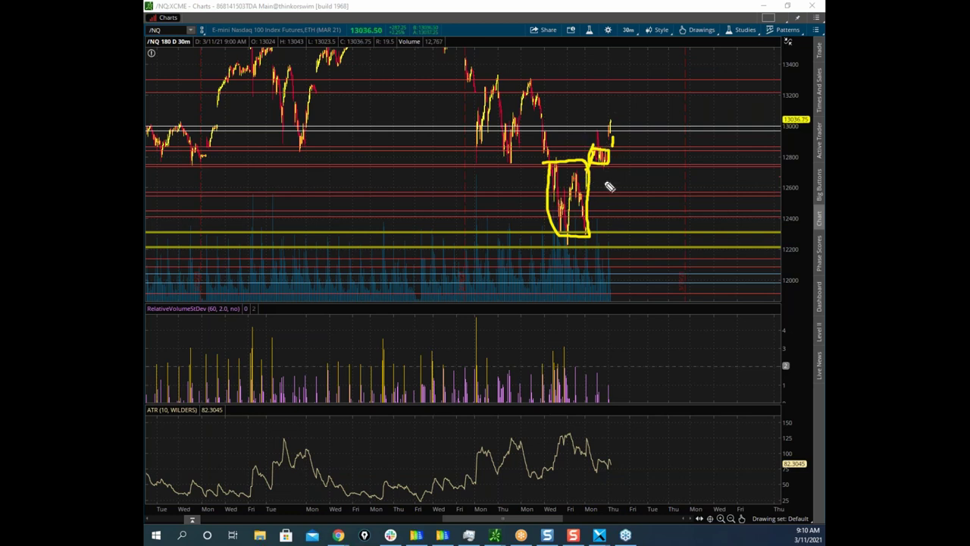
{"action": "mouse_move", "coordinate": [547, 90]}
{"action": "left_mouse_down"}
{"action": "mouse_move", "coordinate": [526, 159]}
{"action": "mouse_move", "coordinate": [479, 87]}
{"action": "mouse_move", "coordinate": [574, 125]}
{"action": "mouse_move", "coordinate": [647, 71]}
{"action": "left_mouse_up"}
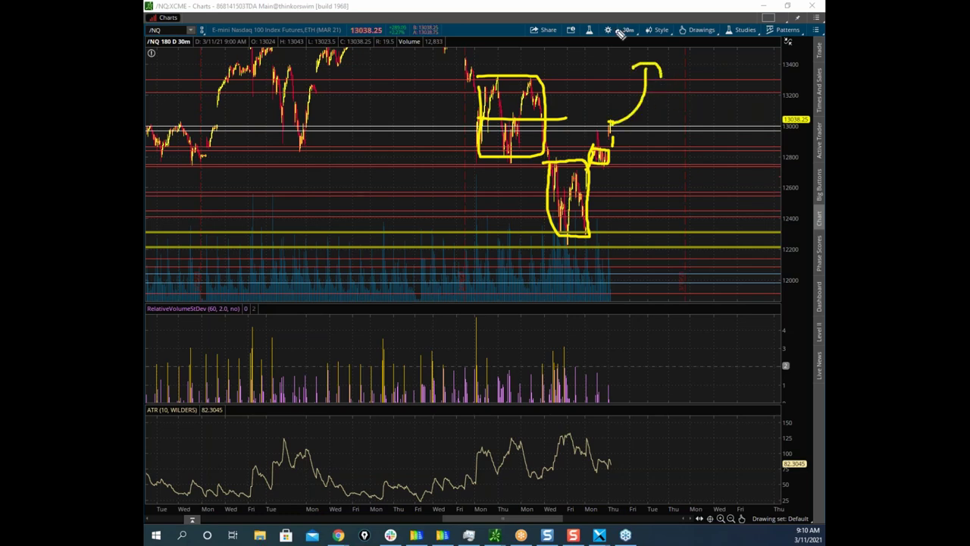
{"action": "key", "text": "Escape"}
Step: Move the thinkorswim charts out of the way and shift the view of the Nasdaq heatmap behind them
{"action": "mouse_move", "coordinate": [632, 9]}
{"action": "left_mouse_down"}
{"action": "mouse_move", "coordinate": [649, 37]}
{"action": "mouse_move", "coordinate": [599, 144]}
{"action": "mouse_move", "coordinate": [607, 543]}
{"action": "left_mouse_up"}
{"action": "left_click_drag", "start_coordinate": [673, 123], "coordinate": [557, 542]}
{"action": "left_click_drag", "start_coordinate": [551, 216], "coordinate": [551, 237]}
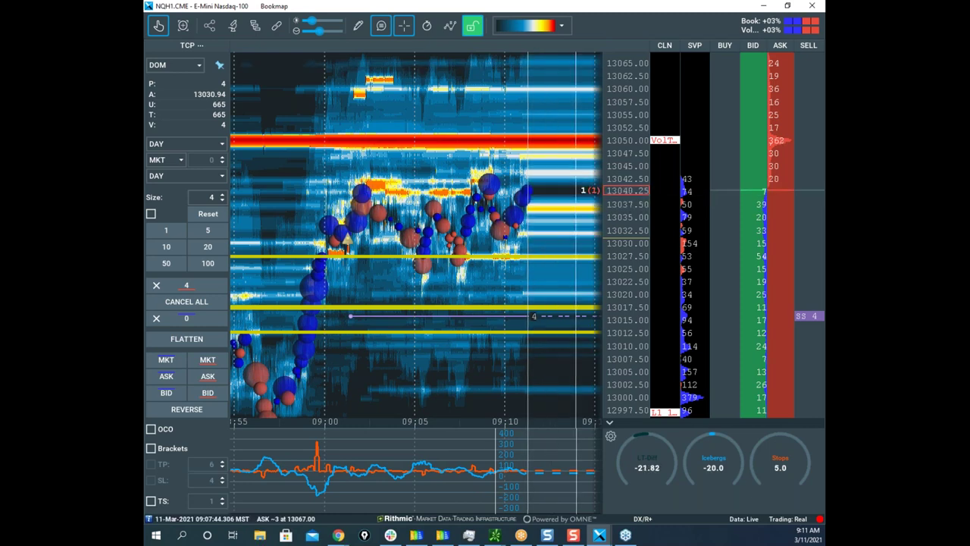
Step: Switch to Chrome, close the enlarged picture on the Twitter profile page, and enlarge the pre-market ES liquidity picture from its feed
{"action": "key", "text": "alt+Tab"}
{"action": "left_click_drag", "start_coordinate": [603, 124], "coordinate": [749, 93]}
{"action": "left_click", "coordinate": [731, 82]}
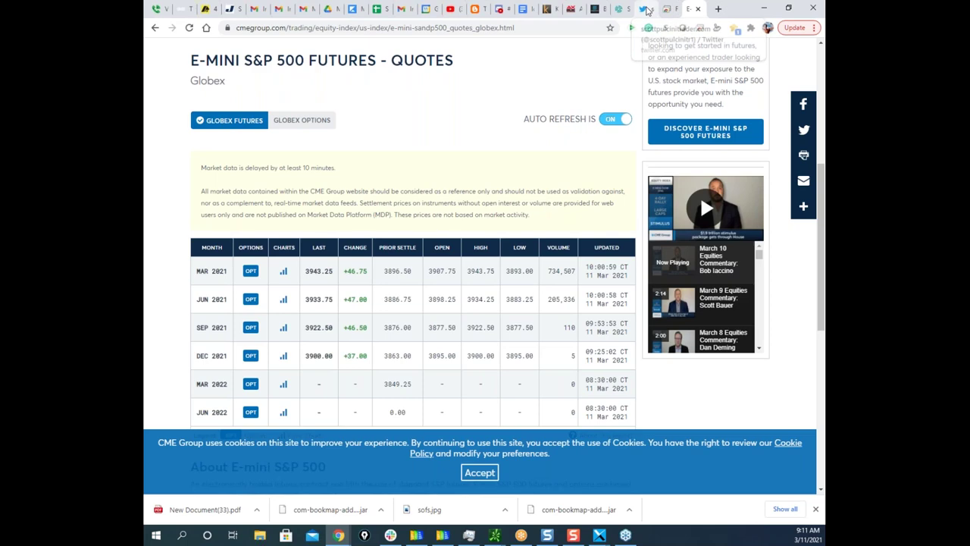
{"action": "left_click", "coordinate": [667, 11]}
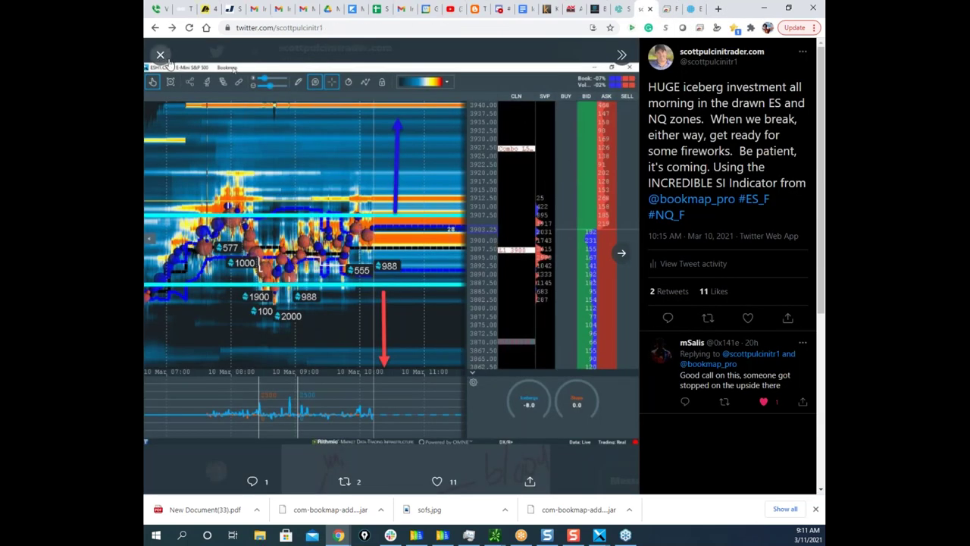
{"action": "left_click", "coordinate": [160, 55]}
{"action": "scroll", "coordinate": [487, 227], "scroll_direction": "up", "scroll_amount": 5}
{"action": "scroll", "coordinate": [491, 216], "scroll_direction": "up", "scroll_amount": 12}
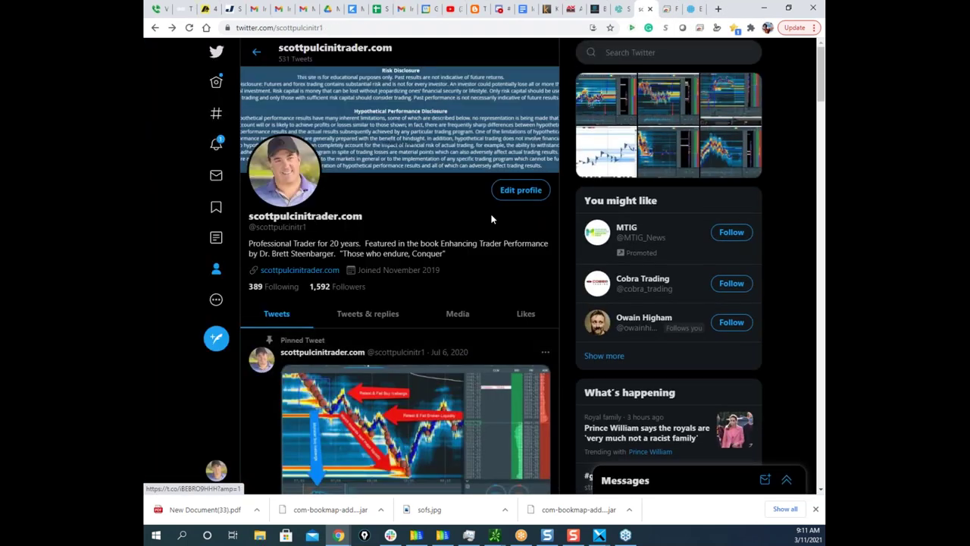
{"action": "scroll", "coordinate": [491, 213], "scroll_direction": "down", "scroll_amount": 8}
{"action": "left_click", "coordinate": [438, 262]}
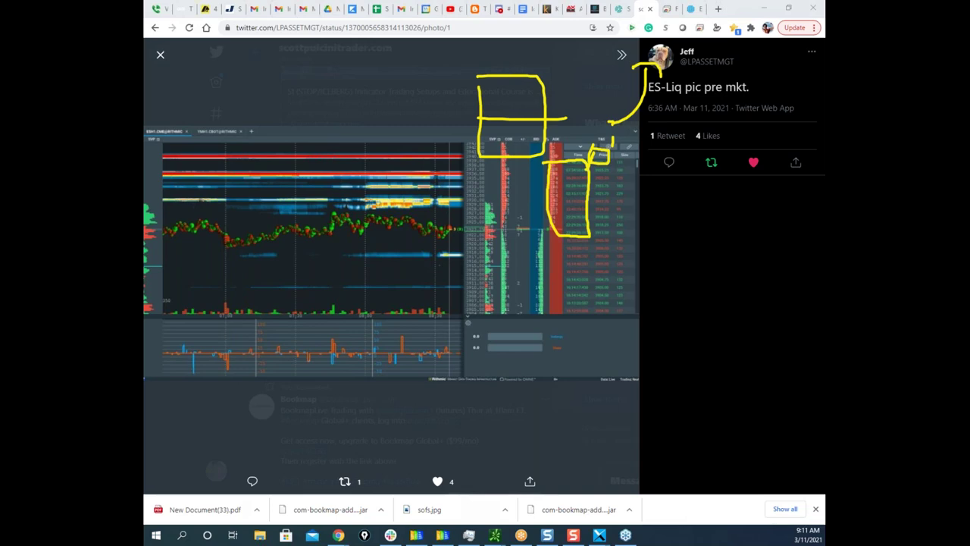
Step: Draw an upward path on the ES liquidity picture, clear the marks, and put the browser away to return to Bookmap
{"action": "left_click_drag", "start_coordinate": [427, 237], "coordinate": [447, 140]}
{"action": "key", "text": "Escape"}
{"action": "left_click", "coordinate": [763, 8]}
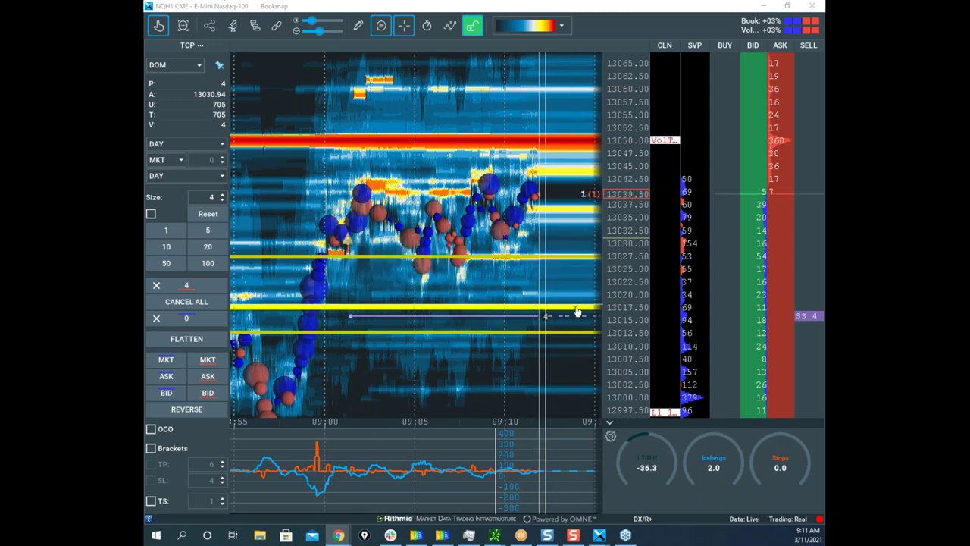
Step: Shift the Nasdaq heatmap and widen its time range to examine price above the protective sell stop and below the 13050 liquidity
{"action": "left_click_drag", "start_coordinate": [563, 231], "coordinate": [558, 251]}
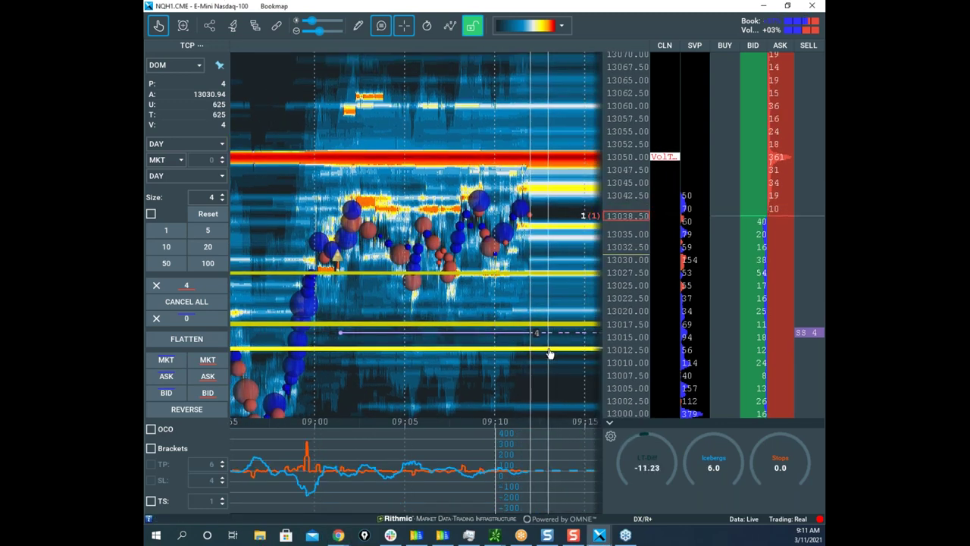
{"action": "mouse_move", "coordinate": [506, 319]}
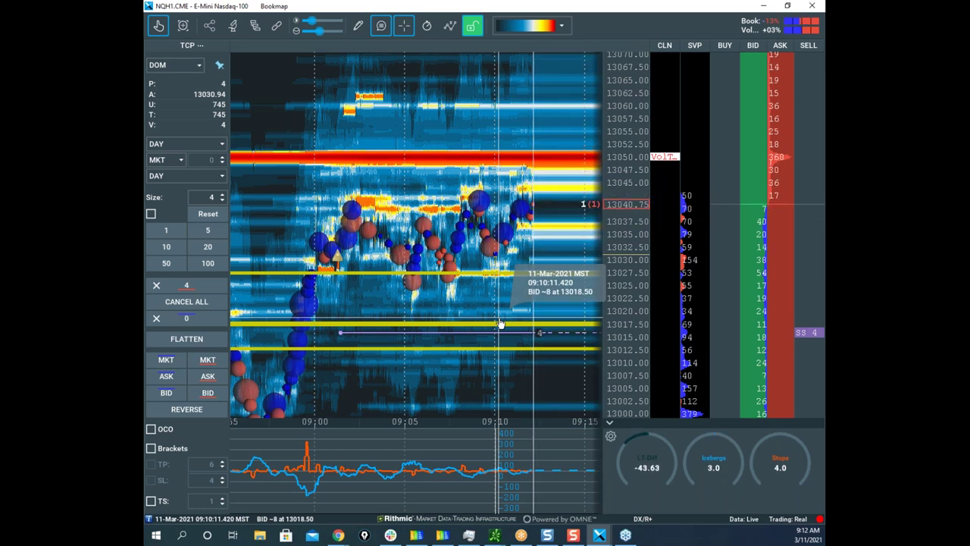
{"action": "scroll", "coordinate": [528, 99], "scroll_direction": "down", "scroll_amount": 2}
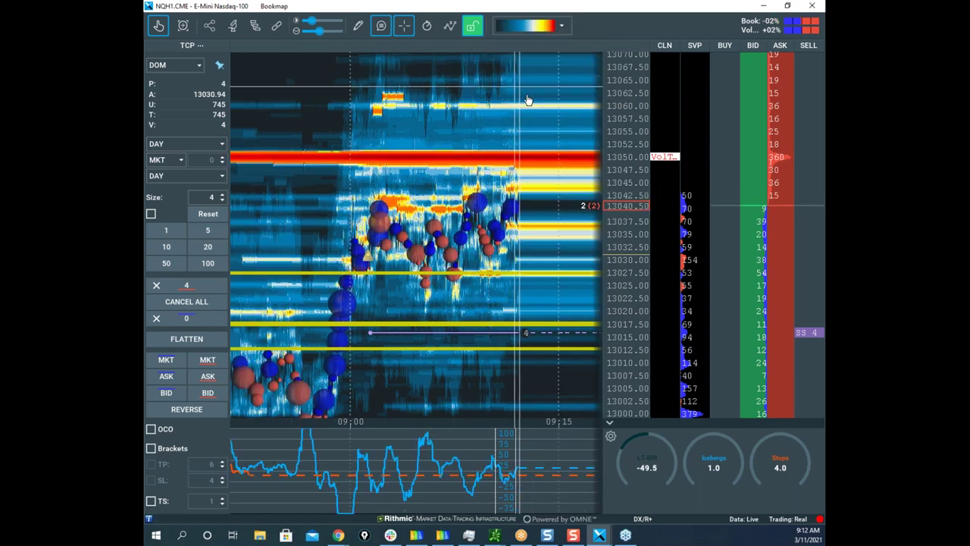
{"action": "left_click_drag", "start_coordinate": [524, 119], "coordinate": [508, 132]}
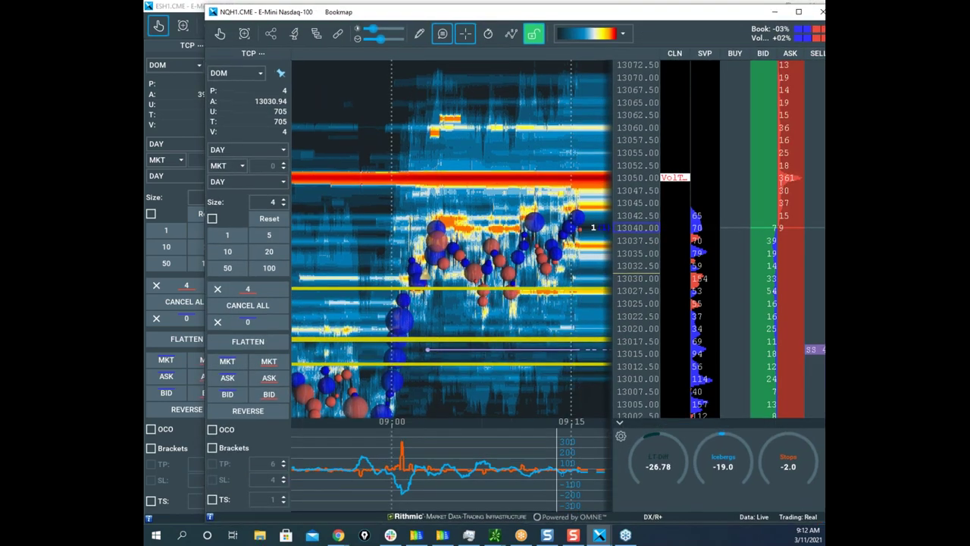
Step: Move the Nasdaq window aside to uncover the E-Mini S&P 500 heatmap and widen that heatmap's time range
{"action": "left_click_drag", "start_coordinate": [602, 18], "coordinate": [505, 33]}
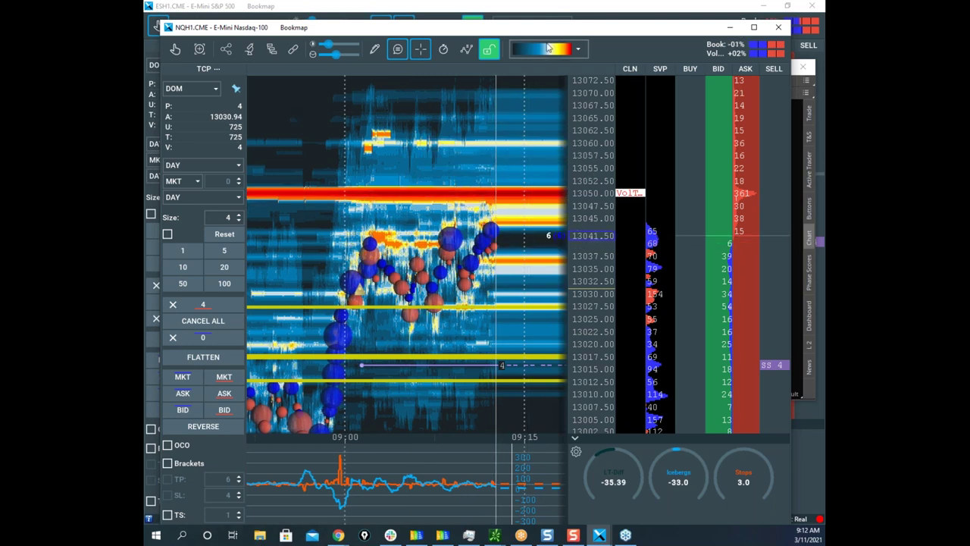
{"action": "left_click_drag", "start_coordinate": [557, 31], "coordinate": [563, 29]}
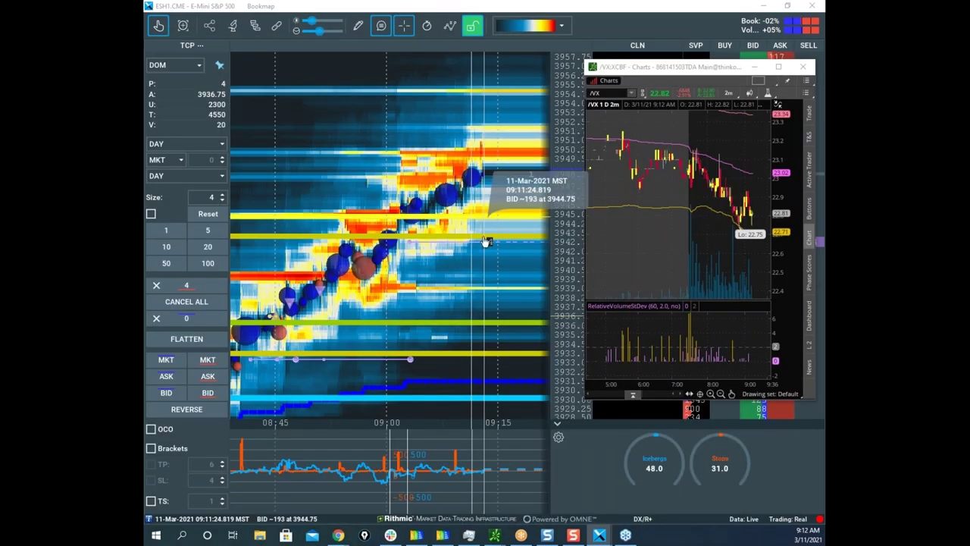
{"action": "scroll", "coordinate": [461, 251], "scroll_direction": "down", "scroll_amount": 2}
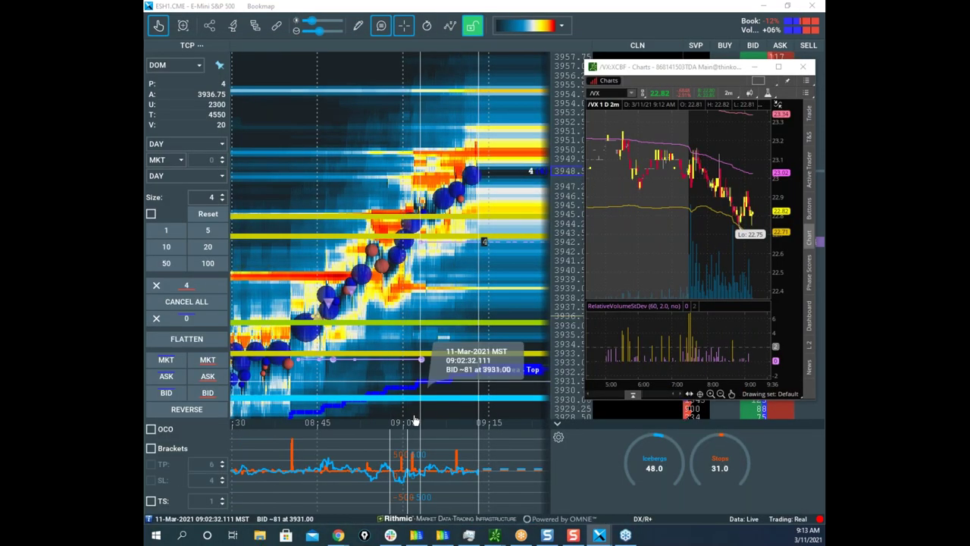
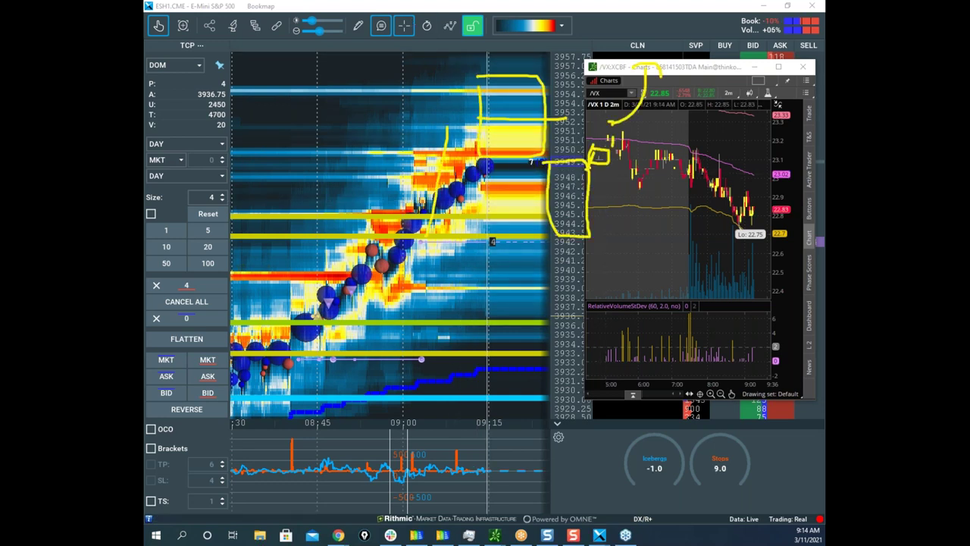
Step: Circle the indicator pane under the E-Mini S&P 500 heatmap, trace the rising price curve in yellow, and clear the marks
{"action": "mouse_move", "coordinate": [390, 407]}
{"action": "left_mouse_down"}
{"action": "mouse_move", "coordinate": [554, 461]}
{"action": "mouse_move", "coordinate": [401, 410]}
{"action": "left_mouse_up"}
{"action": "left_click_drag", "start_coordinate": [305, 346], "coordinate": [515, 136]}
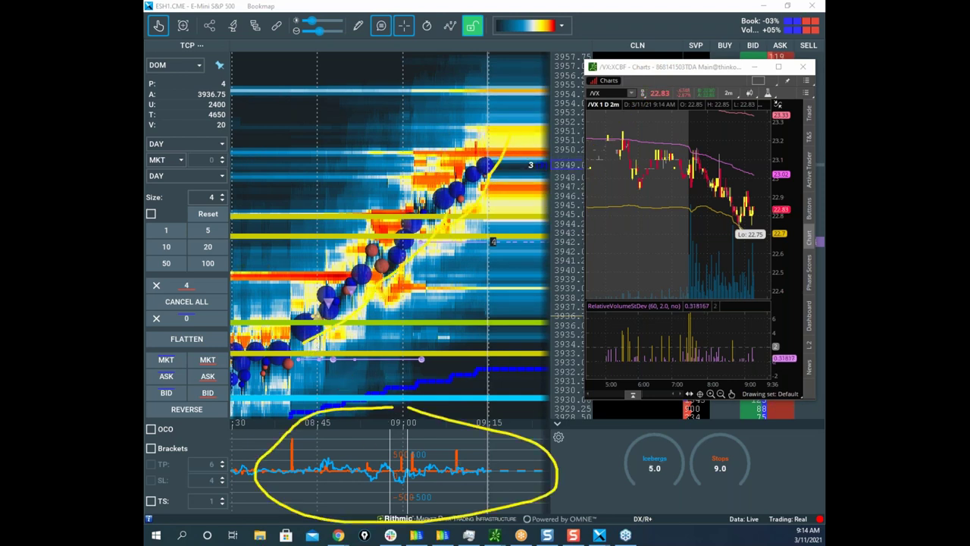
{"action": "key", "text": "Escape"}
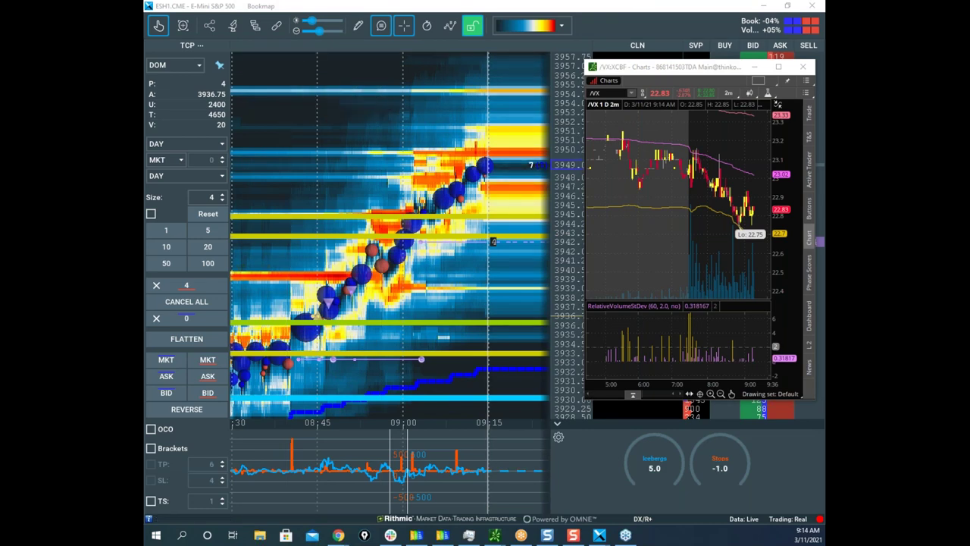
Step: Bring the Nasdaq heatmap back full screen and adjust its price scale around the heavy 13050 liquidity
{"action": "left_click_drag", "start_coordinate": [146, 140], "coordinate": [589, 41]}
{"action": "left_click", "coordinate": [742, 43]}
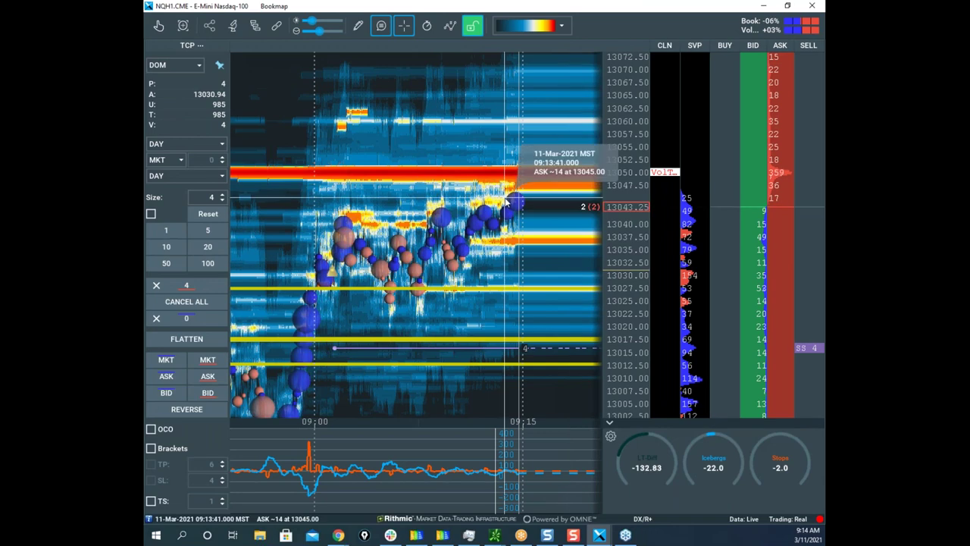
{"action": "left_click_drag", "start_coordinate": [611, 194], "coordinate": [607, 231]}
{"action": "scroll", "coordinate": [608, 231], "scroll_direction": "down", "scroll_amount": 3}
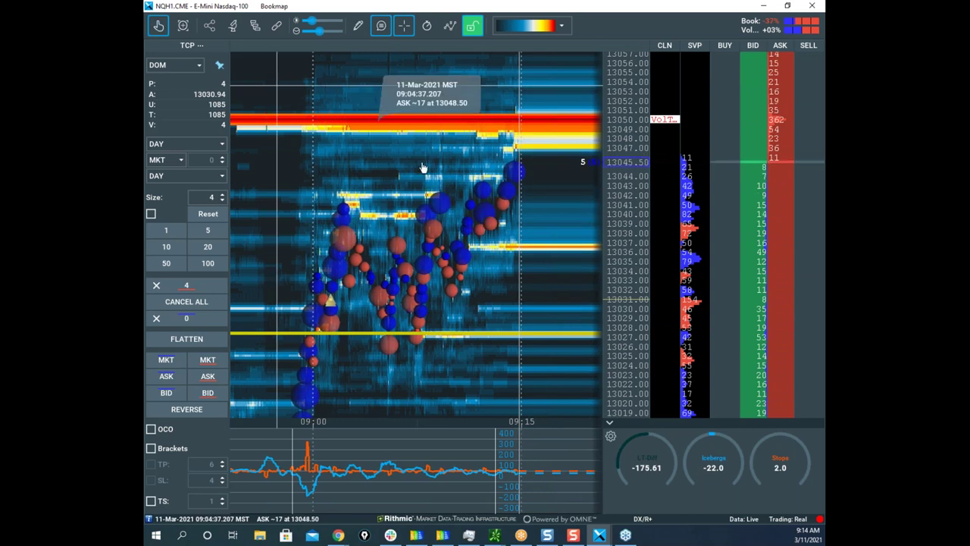
{"action": "left_click_drag", "start_coordinate": [551, 215], "coordinate": [532, 266]}
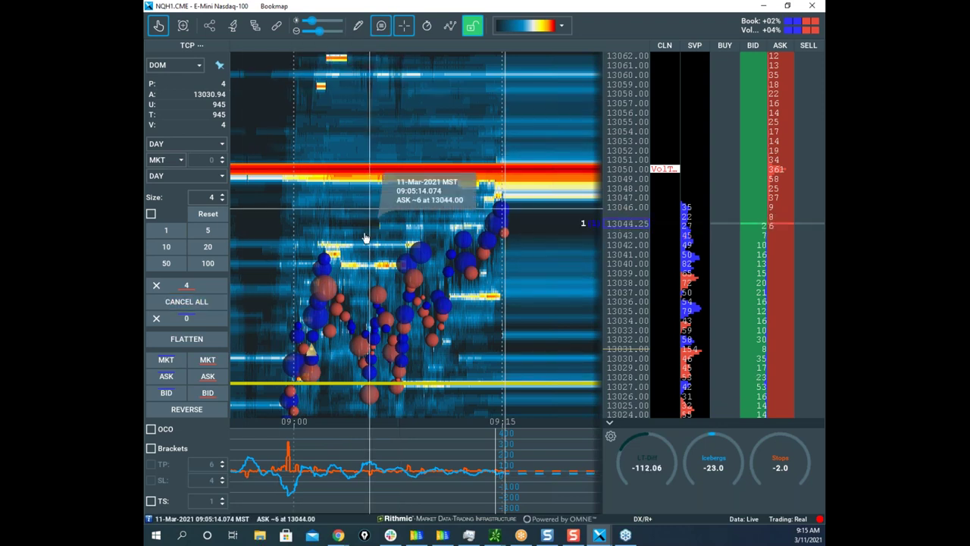
Step: Turn off the trading hand tool on the Nasdaq heatmap and zoom its time scale to examine the pullback after 09:15
{"action": "left_click", "coordinate": [160, 25]}
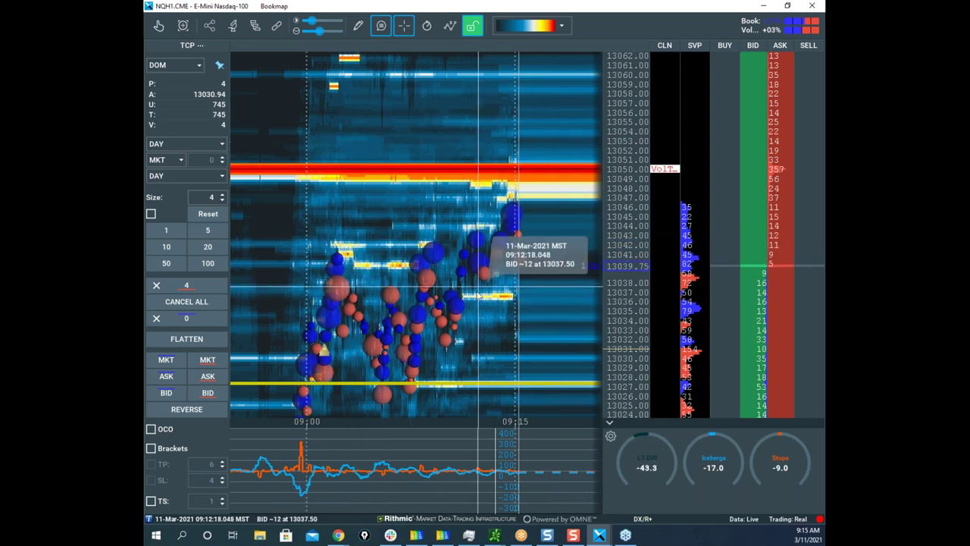
{"action": "scroll", "coordinate": [537, 257], "scroll_direction": "up", "scroll_amount": 4}
{"action": "scroll", "coordinate": [537, 257], "scroll_direction": "down", "scroll_amount": 4}
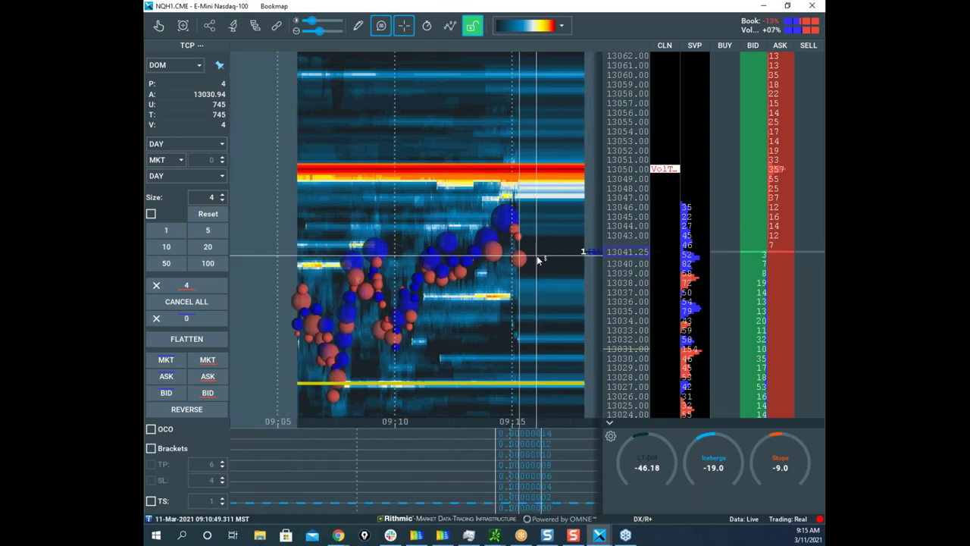
{"action": "scroll", "coordinate": [536, 255], "scroll_direction": "up", "scroll_amount": 5}
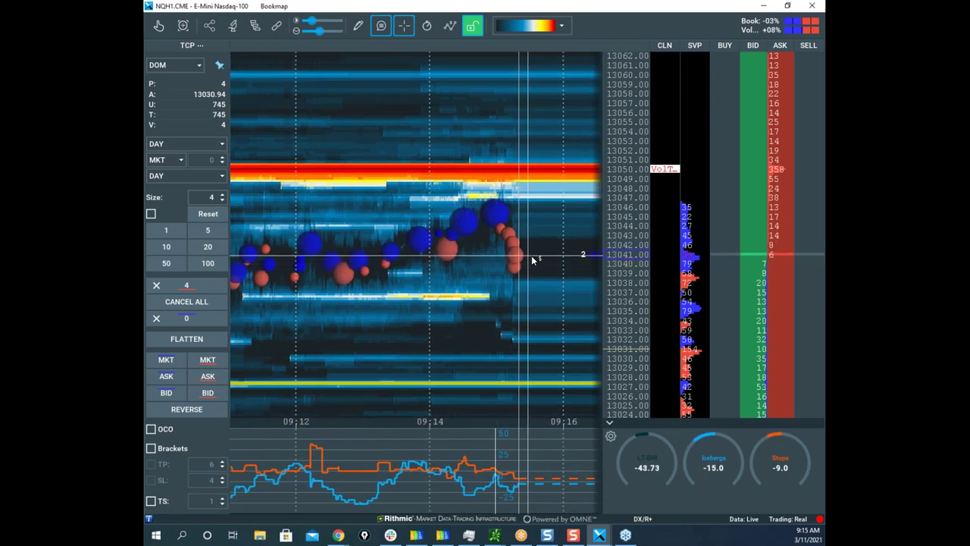
{"action": "scroll", "coordinate": [543, 247], "scroll_direction": "down", "scroll_amount": 3}
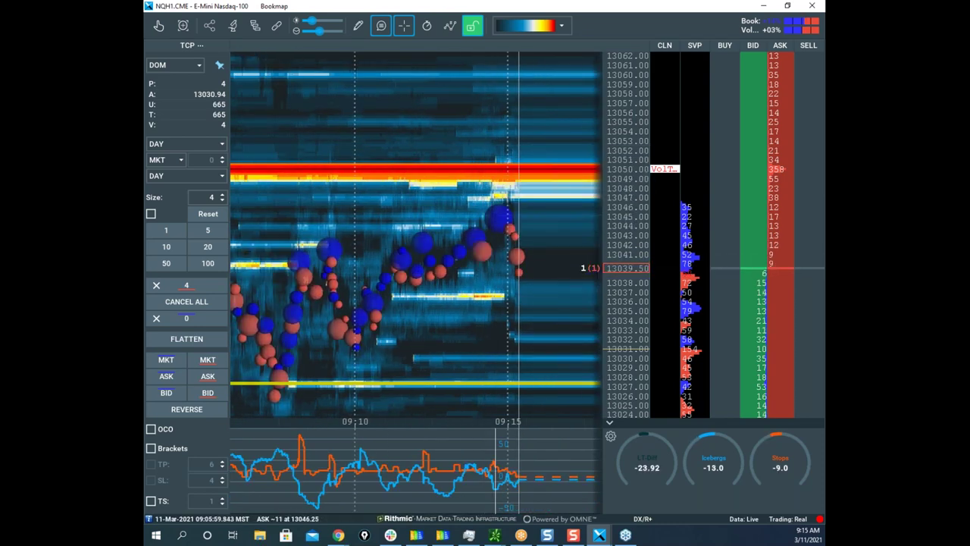
{"action": "key", "text": "alt+Tab"}
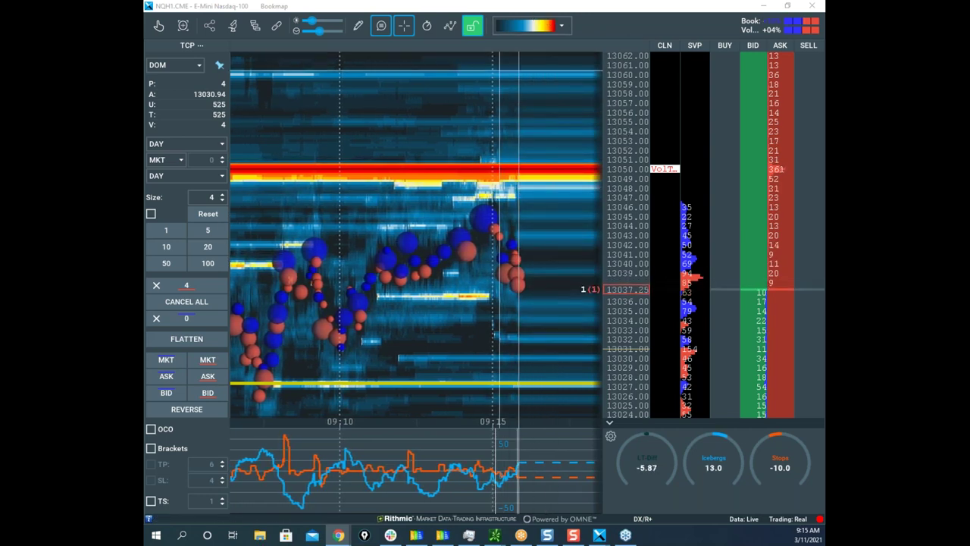
Step: Move the Nasdaq heatmap and the /VX chart off the screen to leave the E-Mini S&P 500 heatmap uncovered
{"action": "left_click_drag", "start_coordinate": [613, 6], "coordinate": [608, 39]}
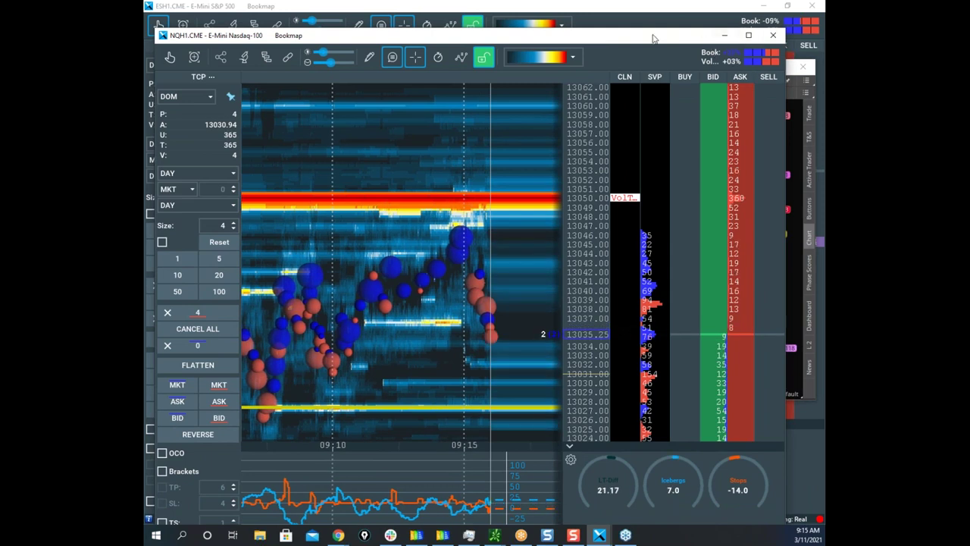
{"action": "left_click_drag", "start_coordinate": [623, 37], "coordinate": [628, 29]}
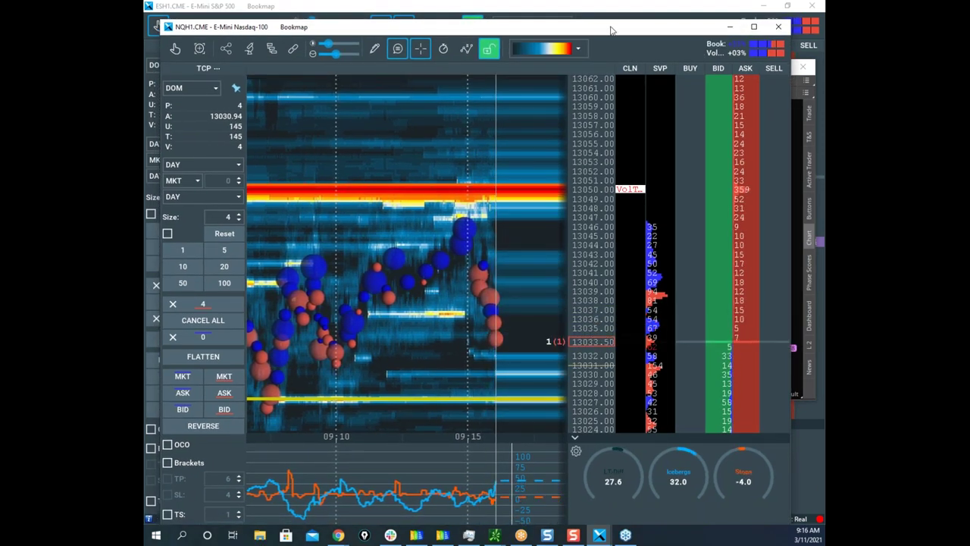
{"action": "left_click_drag", "start_coordinate": [611, 31], "coordinate": [611, 0]}
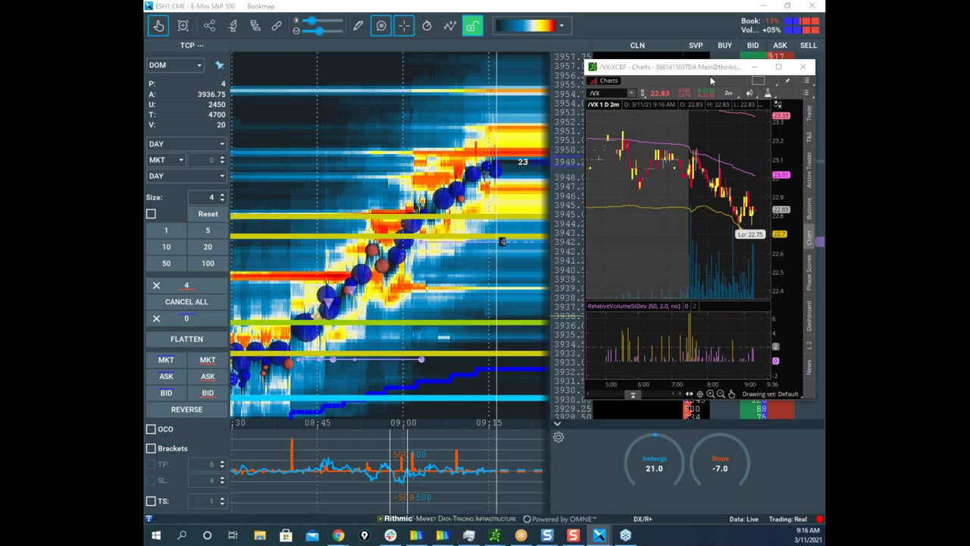
{"action": "left_click_drag", "start_coordinate": [710, 72], "coordinate": [644, 0]}
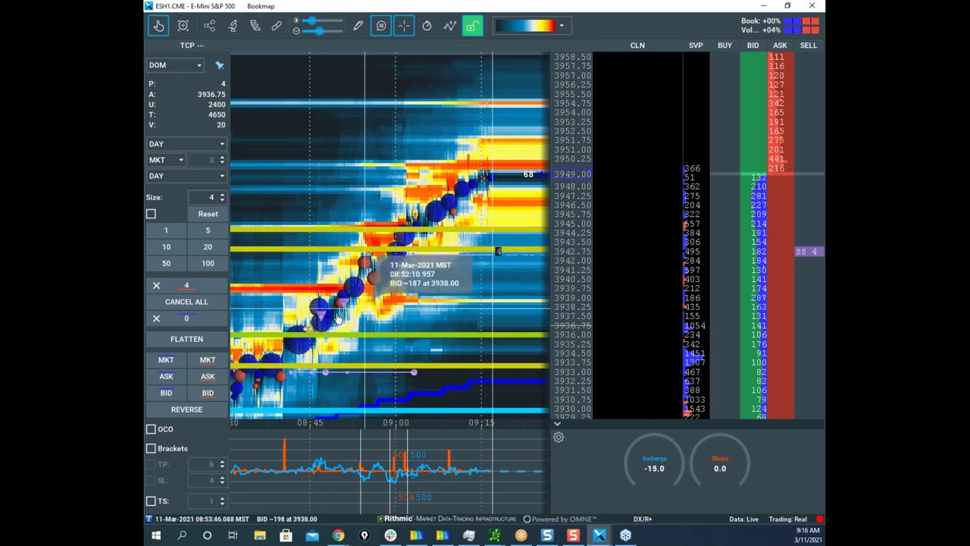
Step: Adjust the E-Mini S&P 500 heatmap's time range to examine the climb toward 3951 above the sell stop
{"action": "scroll", "coordinate": [404, 205], "scroll_direction": "down", "scroll_amount": 2}
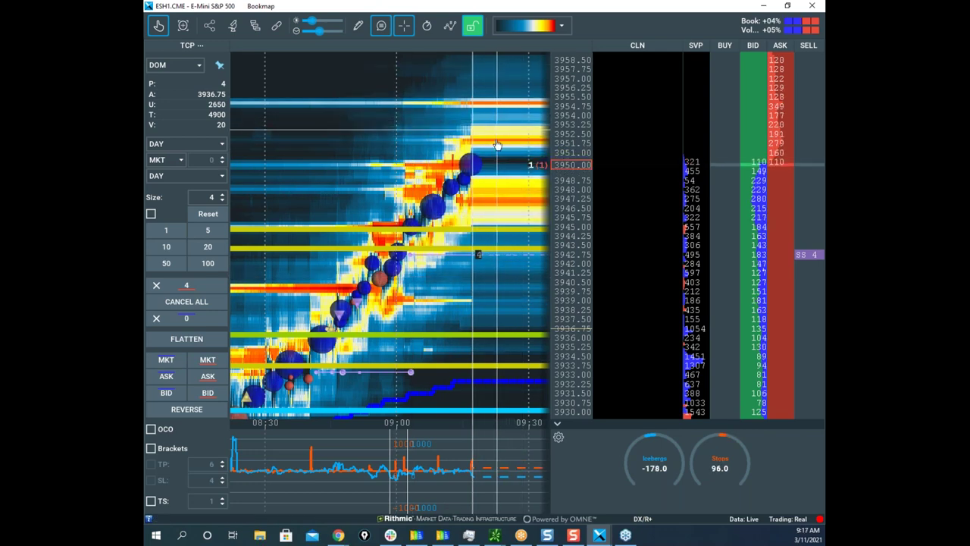
{"action": "left_click_drag", "start_coordinate": [145, 32], "coordinate": [554, 45]}
{"action": "left_click", "coordinate": [730, 46]}
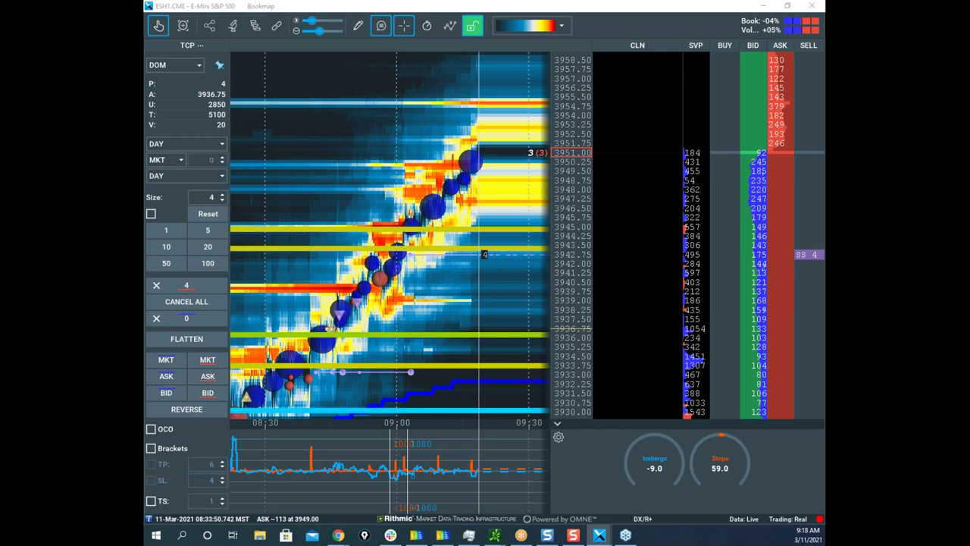
{"action": "scroll", "coordinate": [435, 467], "scroll_direction": "up", "scroll_amount": 3}
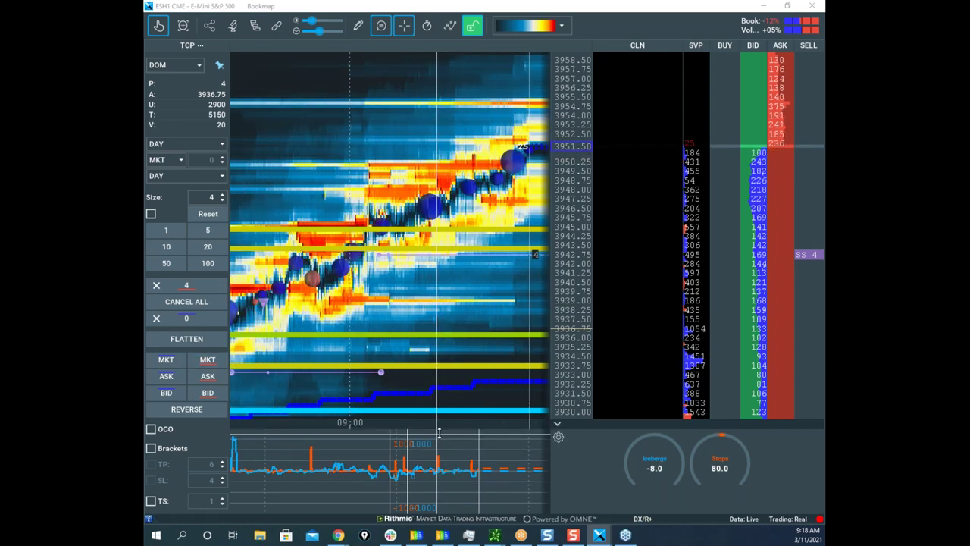
Step: Zoom the E-Mini S&P 500 heatmap in around 09:09 to examine the liquidity and stop run near 3948
{"action": "scroll", "coordinate": [432, 462], "scroll_direction": "up", "scroll_amount": 2}
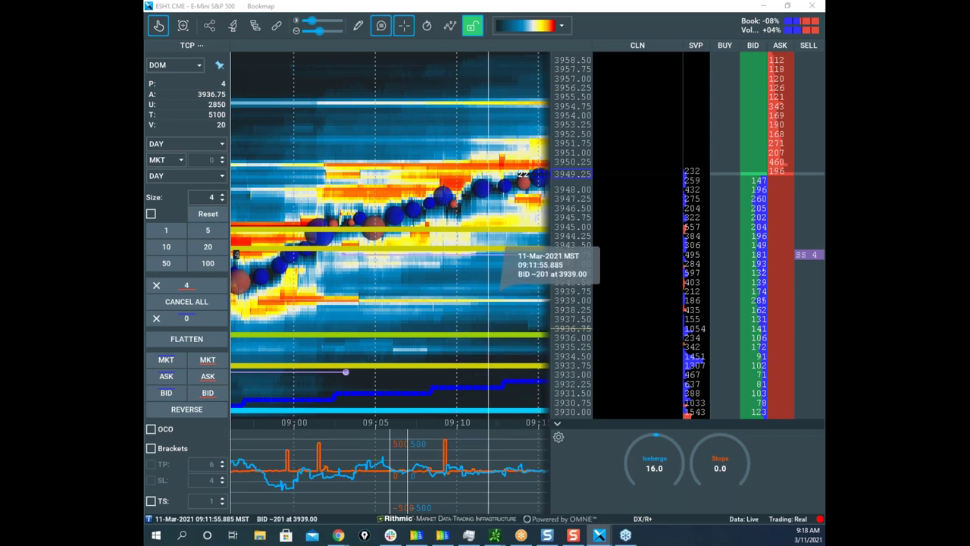
{"action": "left_click_drag", "start_coordinate": [489, 302], "coordinate": [480, 354]}
{"action": "scroll", "coordinate": [567, 232], "scroll_direction": "up", "scroll_amount": 2}
{"action": "scroll", "coordinate": [500, 233], "scroll_direction": "up", "scroll_amount": 5}
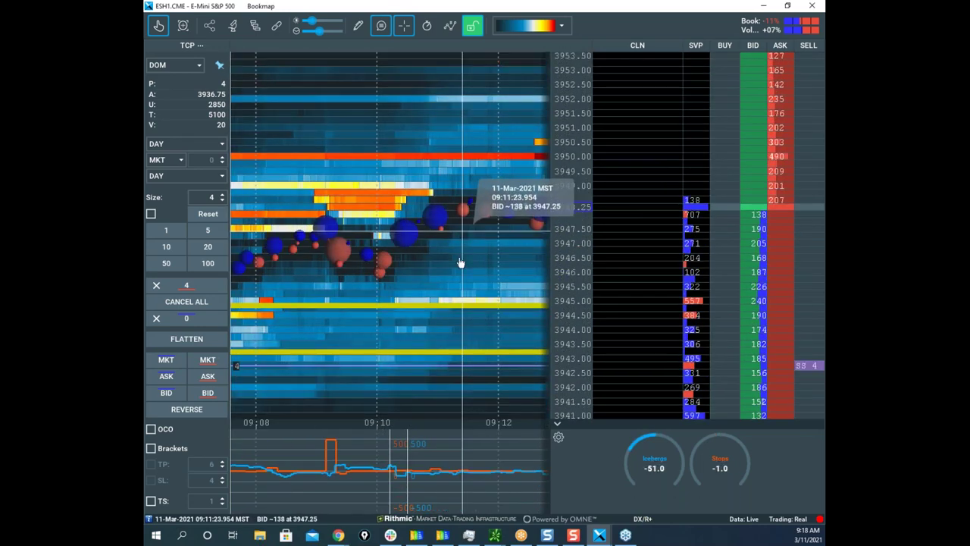
{"action": "left_click_drag", "start_coordinate": [397, 302], "coordinate": [494, 292]}
{"action": "scroll", "coordinate": [454, 291], "scroll_direction": "up", "scroll_amount": 4}
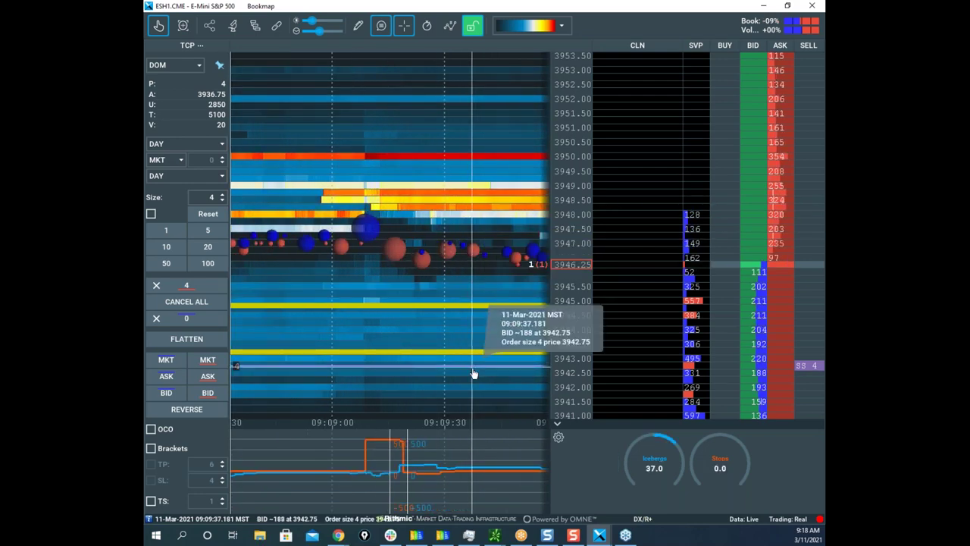
{"action": "scroll", "coordinate": [415, 333], "scroll_direction": "up", "scroll_amount": 2}
{"action": "left_click_drag", "start_coordinate": [417, 323], "coordinate": [422, 337]}
{"action": "scroll", "coordinate": [580, 263], "scroll_direction": "up", "scroll_amount": 5}
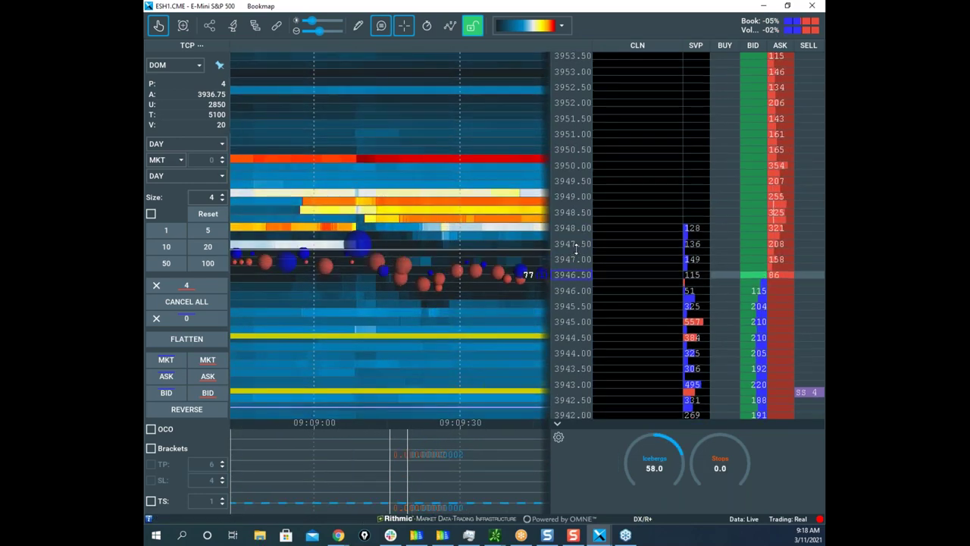
{"action": "scroll", "coordinate": [473, 260], "scroll_direction": "down", "scroll_amount": 2}
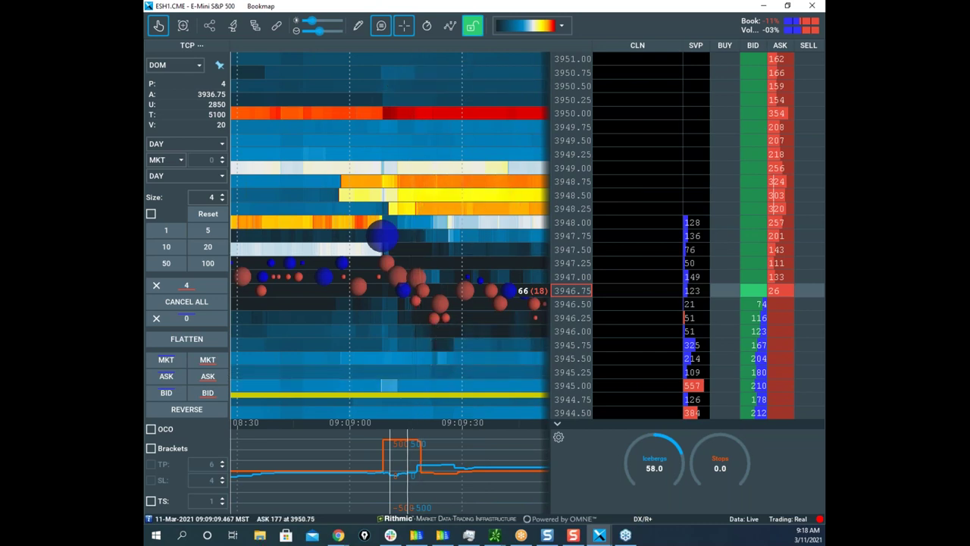
Step: Draw horizontal lines at about 3948.00 and 3946.50 on the E-Mini S&P 500 heatmap and turn drawing off
{"action": "left_click", "coordinate": [359, 27]}
{"action": "left_click", "coordinate": [394, 158]}
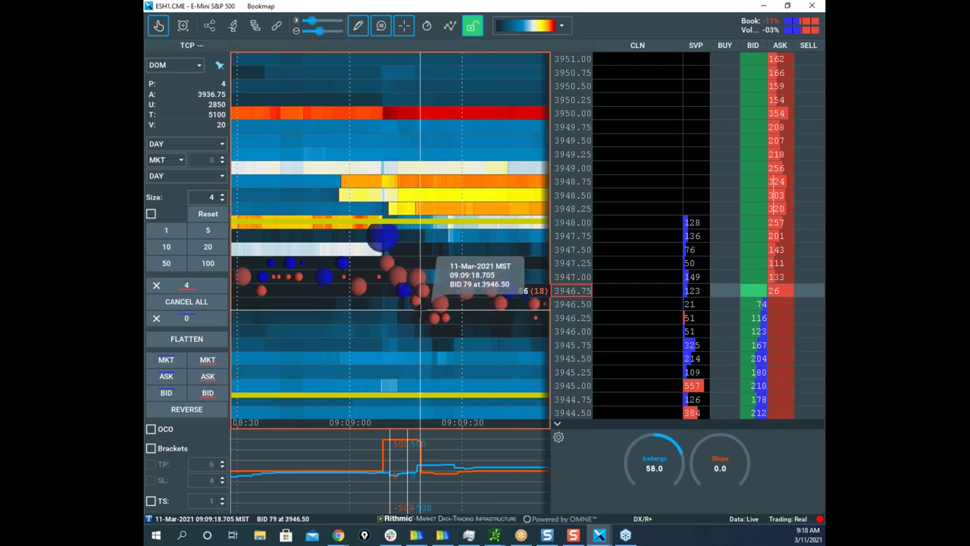
{"action": "scroll", "coordinate": [423, 301], "scroll_direction": "down", "scroll_amount": 3}
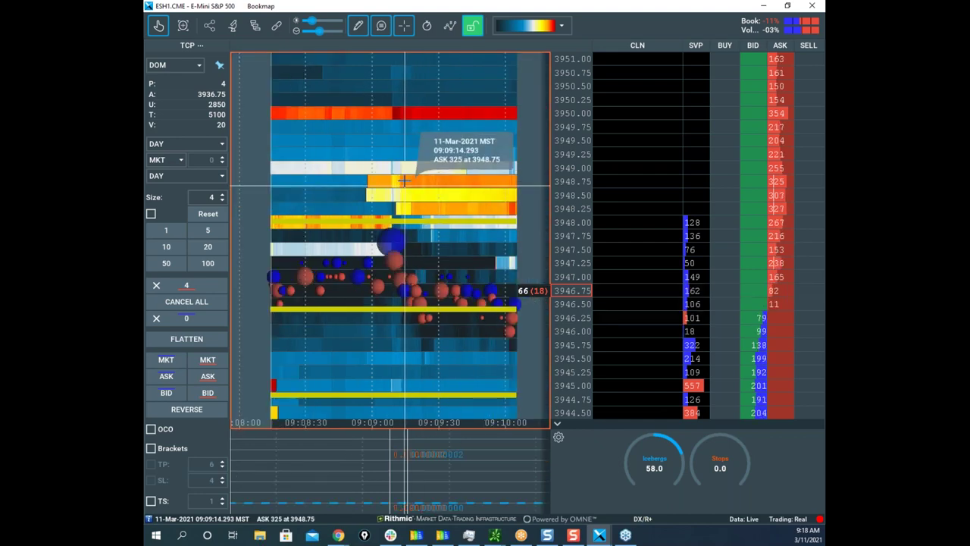
{"action": "left_click", "coordinate": [360, 27]}
{"action": "left_click", "coordinate": [422, 55]}
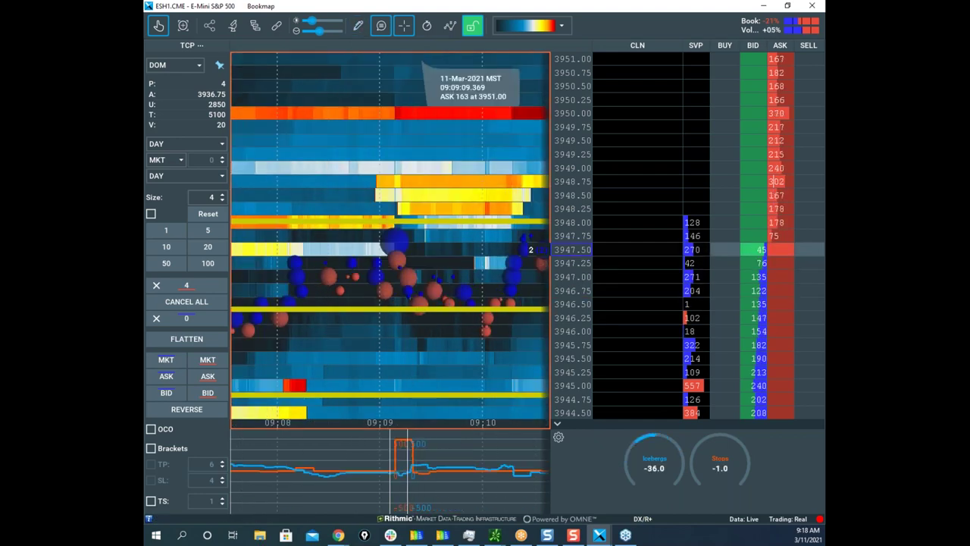
Step: Widen the E-Mini S&P 500 heatmap's time range to examine the climb from 09:05 to 09:20 against the drawn levels
{"action": "scroll", "coordinate": [457, 147], "scroll_direction": "down", "scroll_amount": 4}
{"action": "scroll", "coordinate": [576, 168], "scroll_direction": "down", "scroll_amount": 2}
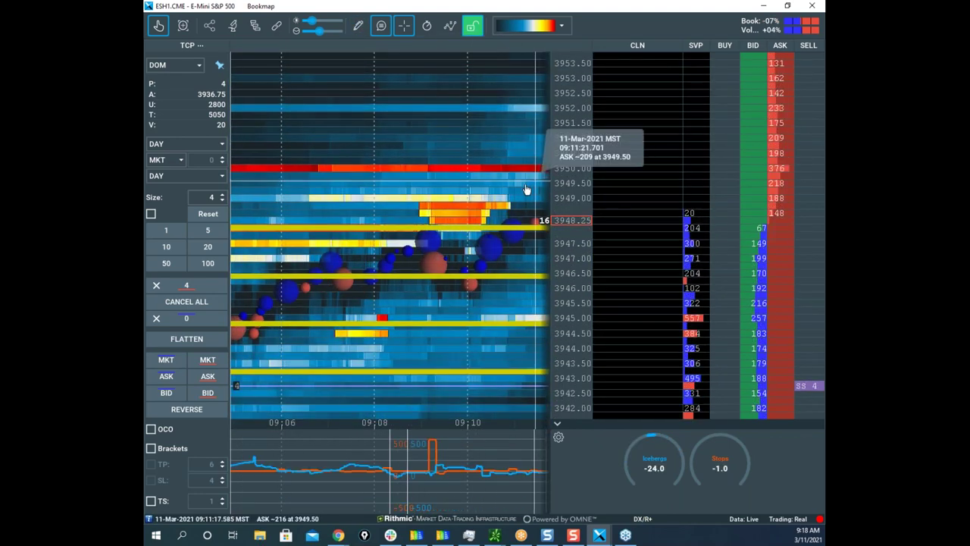
{"action": "scroll", "coordinate": [455, 185], "scroll_direction": "down", "scroll_amount": 5}
{"action": "scroll", "coordinate": [455, 185], "scroll_direction": "up", "scroll_amount": 3}
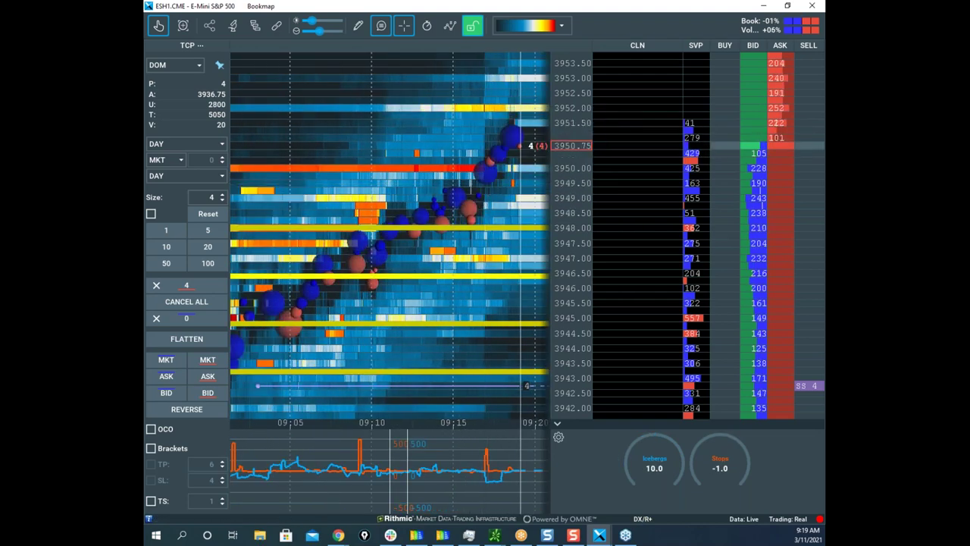
Step: Bring the Nasdaq heatmap up full screen to check price below 13050, and move it away again
{"action": "left_click_drag", "start_coordinate": [144, 67], "coordinate": [607, 56]}
{"action": "left_click", "coordinate": [750, 54]}
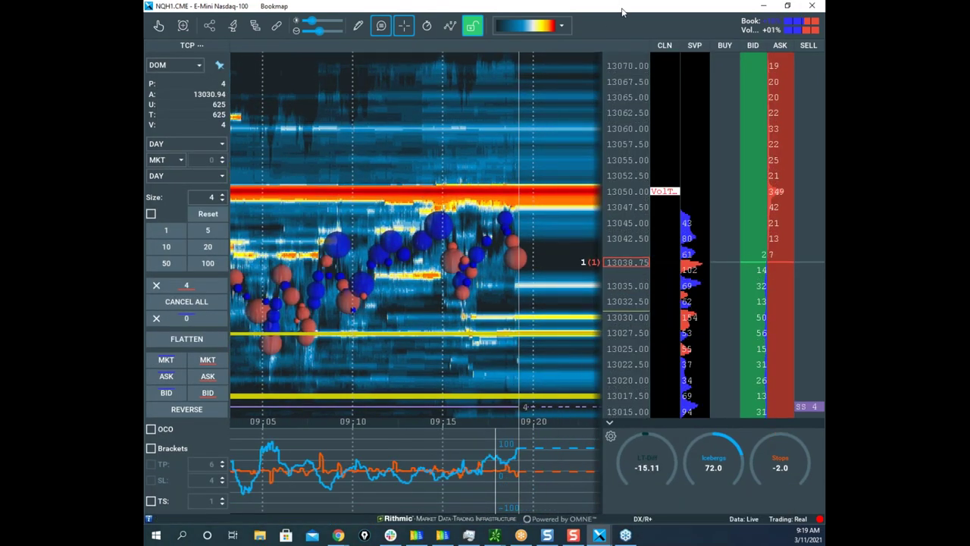
{"action": "left_click_drag", "start_coordinate": [624, 11], "coordinate": [144, 31]}
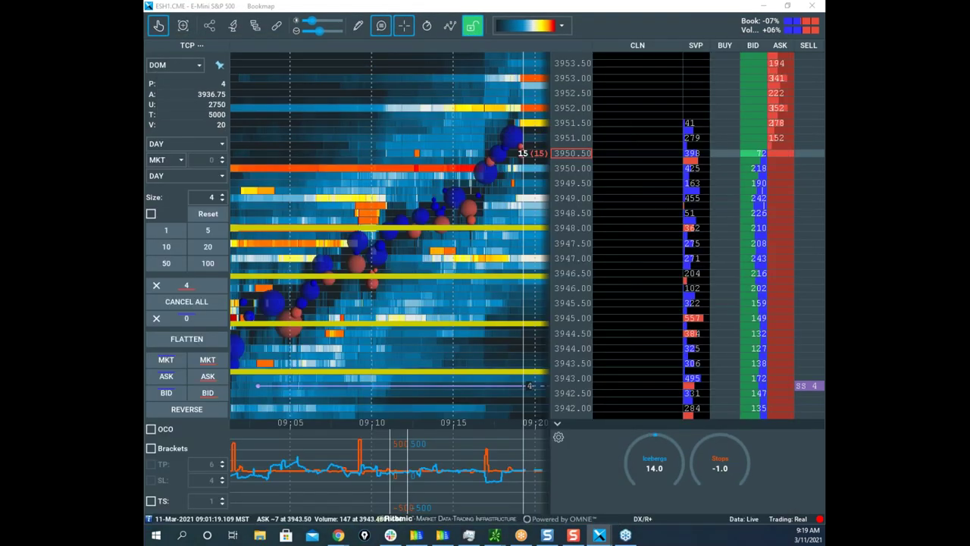
Step: Raise the four-contract E-Mini S&P 500 sell stop to 3946.25, just below the 3946.50 line
{"action": "left_click_drag", "start_coordinate": [509, 182], "coordinate": [462, 197]}
{"action": "scroll", "coordinate": [468, 208], "scroll_direction": "down", "scroll_amount": 3}
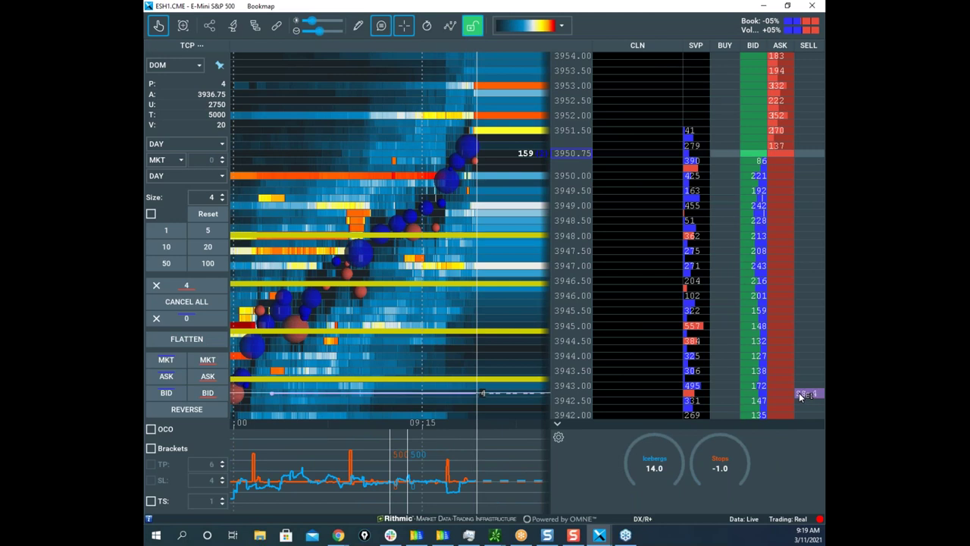
{"action": "left_click_drag", "start_coordinate": [793, 341], "coordinate": [784, 290]}
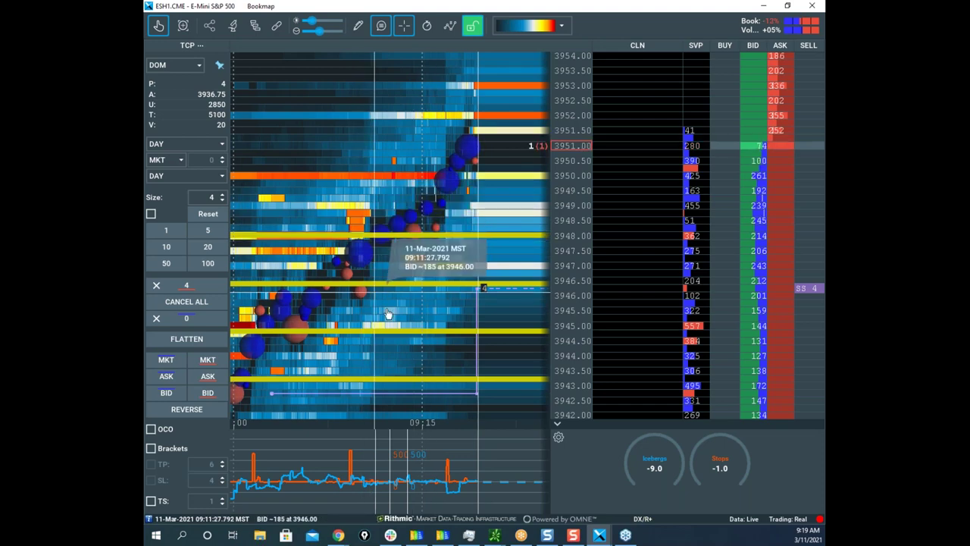
Step: Compare the spikes in the stops indicator between 09:00 and 09:20 with the breakouts on the E-Mini S&P 500 heatmap
{"action": "left_click_drag", "start_coordinate": [307, 357], "coordinate": [366, 356]}
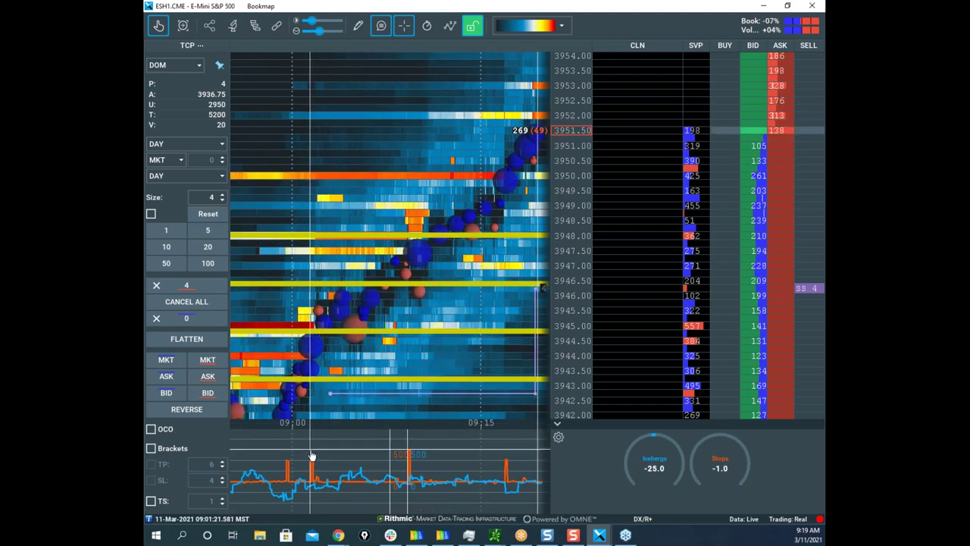
{"action": "mouse_move", "coordinate": [313, 459]}
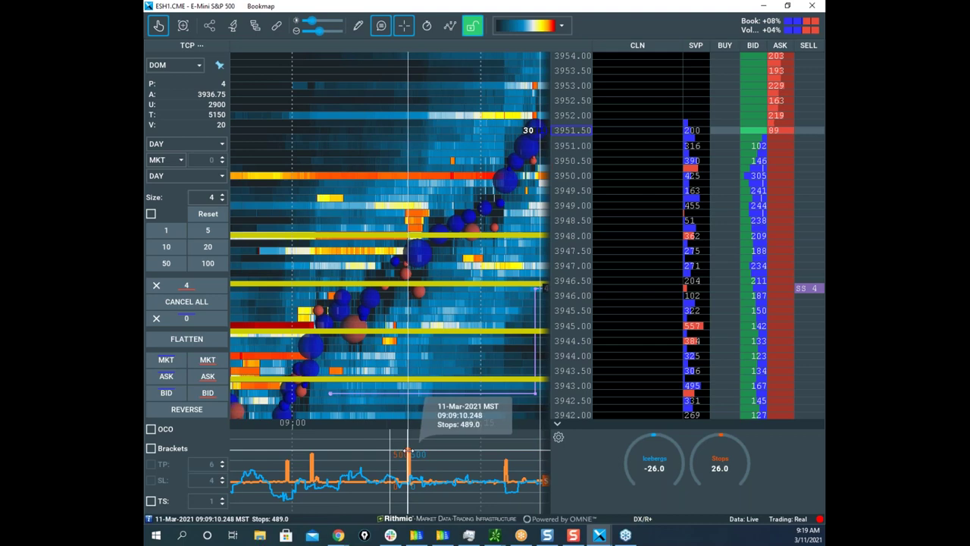
{"action": "scroll", "coordinate": [414, 452], "scroll_direction": "up", "scroll_amount": 2}
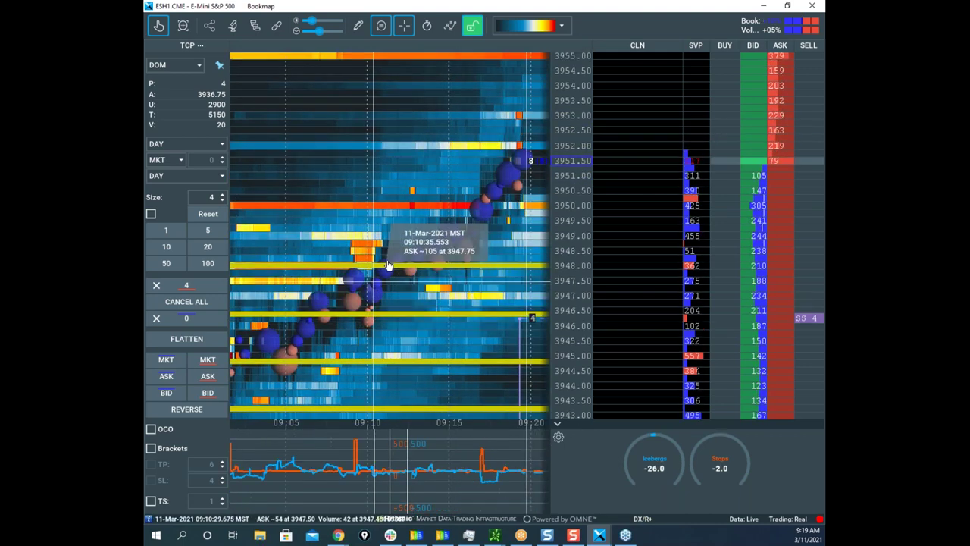
{"action": "scroll", "coordinate": [387, 326], "scroll_direction": "down", "scroll_amount": 2}
{"action": "left_click_drag", "start_coordinate": [387, 327], "coordinate": [468, 222]}
{"action": "scroll", "coordinate": [569, 176], "scroll_direction": "down", "scroll_amount": 2}
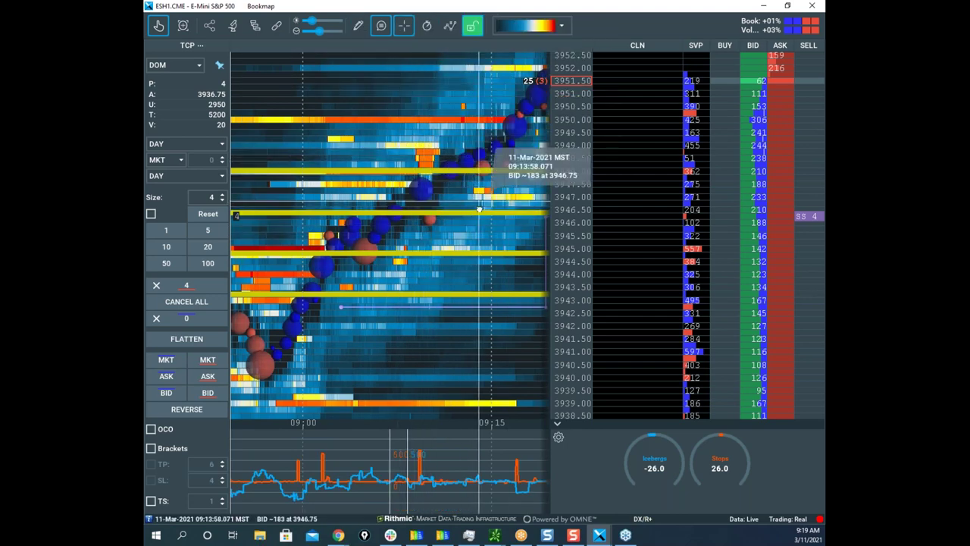
{"action": "left_click", "coordinate": [361, 33]}
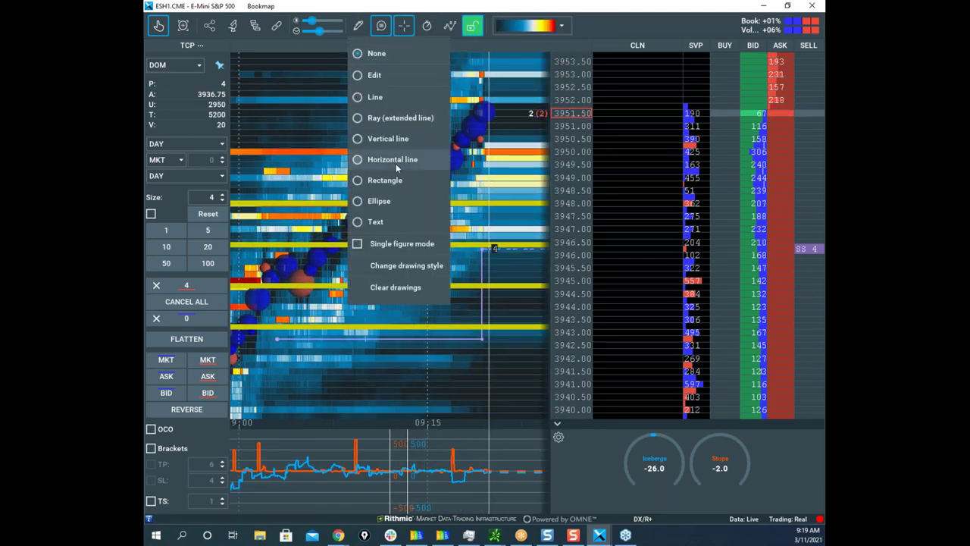
{"action": "left_click", "coordinate": [388, 159]}
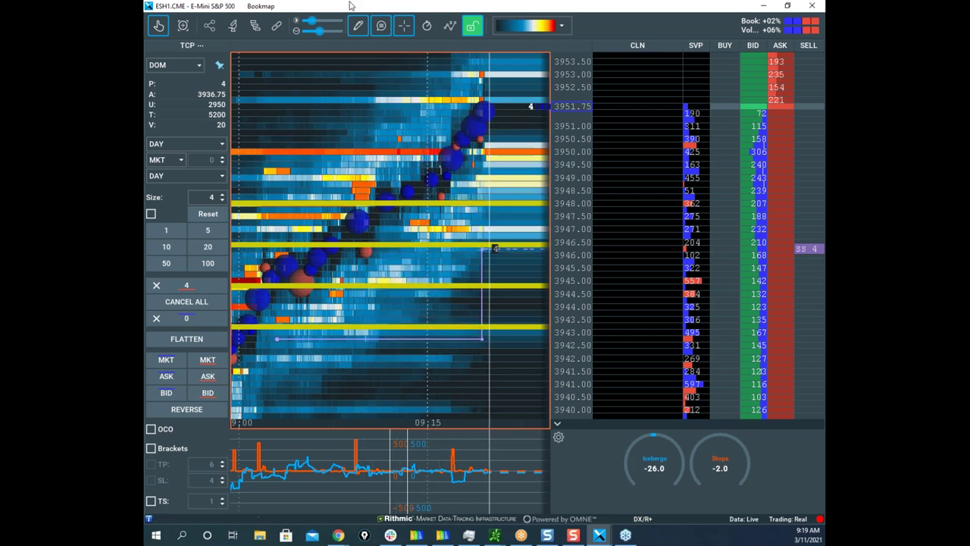
{"action": "left_click", "coordinate": [359, 27]}
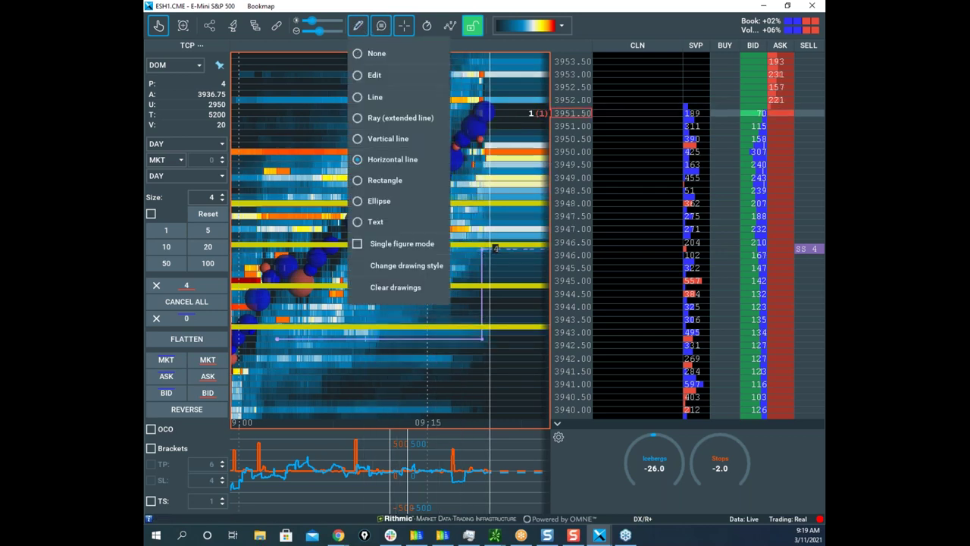
{"action": "key", "text": "Escape"}
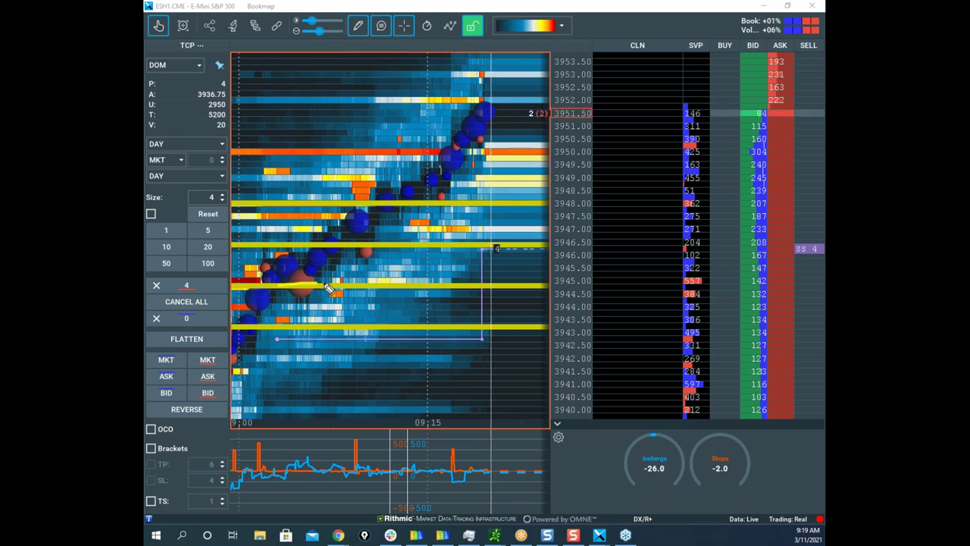
Step: Mark up the E-Mini S&P 500 heatmap freehand, highlighting a stop spike, the old stop line, the breakout steps and the average entry price
{"action": "left_click_drag", "start_coordinate": [269, 464], "coordinate": [266, 436]}
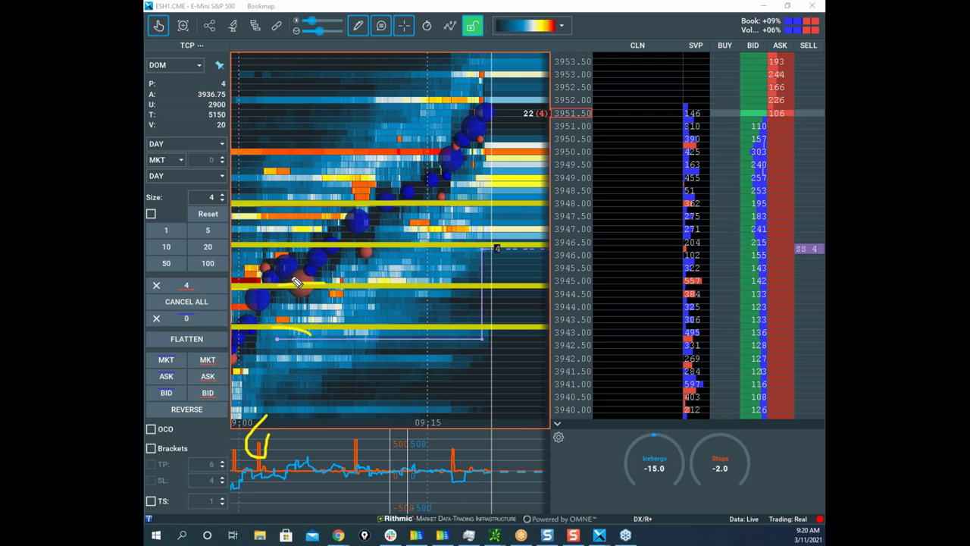
{"action": "mouse_move", "coordinate": [334, 339]}
{"action": "left_mouse_down"}
{"action": "mouse_move", "coordinate": [338, 331]}
{"action": "mouse_move", "coordinate": [443, 367]}
{"action": "mouse_move", "coordinate": [455, 331]}
{"action": "left_mouse_up"}
{"action": "left_click_drag", "start_coordinate": [349, 244], "coordinate": [386, 233]}
{"action": "left_click_drag", "start_coordinate": [360, 205], "coordinate": [404, 200]}
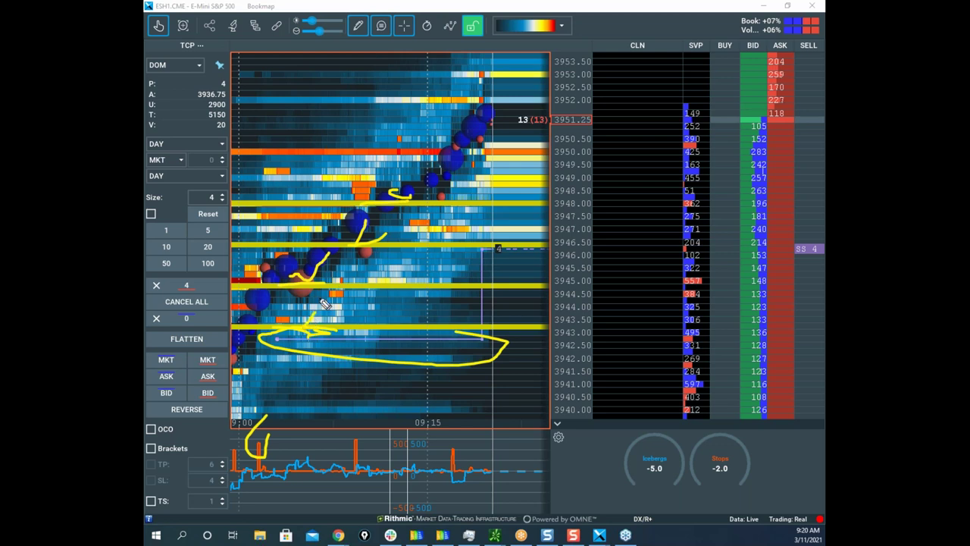
{"action": "mouse_move", "coordinate": [384, 207]}
{"action": "left_mouse_down"}
{"action": "mouse_move", "coordinate": [421, 201]}
{"action": "mouse_move", "coordinate": [534, 102]}
{"action": "left_mouse_up"}
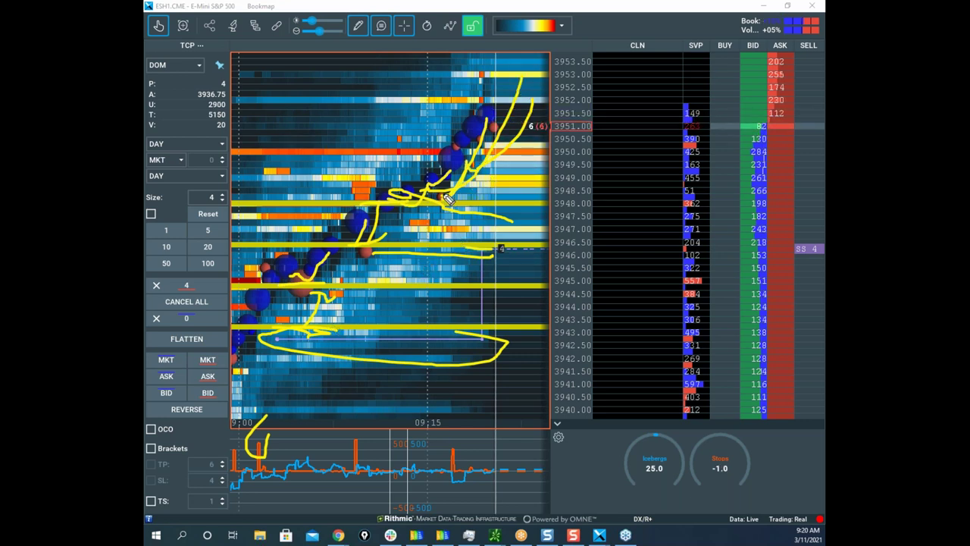
{"action": "left_click_drag", "start_coordinate": [258, 291], "coordinate": [590, 187]}
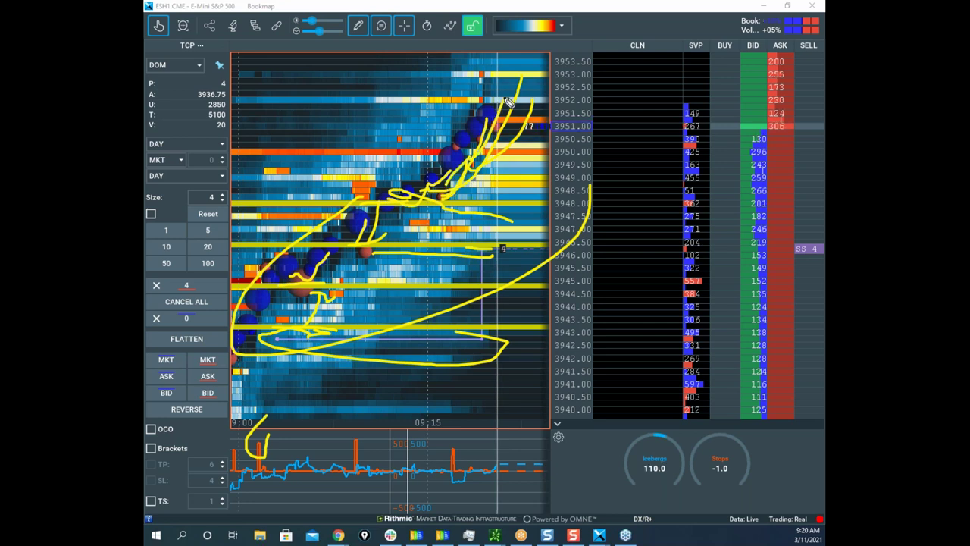
{"action": "left_click_drag", "start_coordinate": [225, 79], "coordinate": [202, 87]}
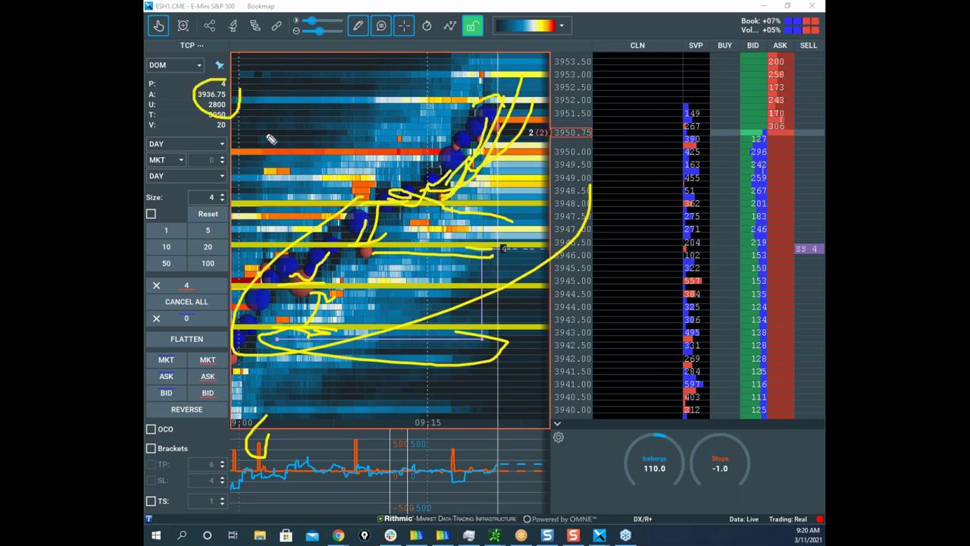
Step: Clear the freehand marks from the screen and set the heatmap's drawing tool to None
{"action": "key", "text": "Escape"}
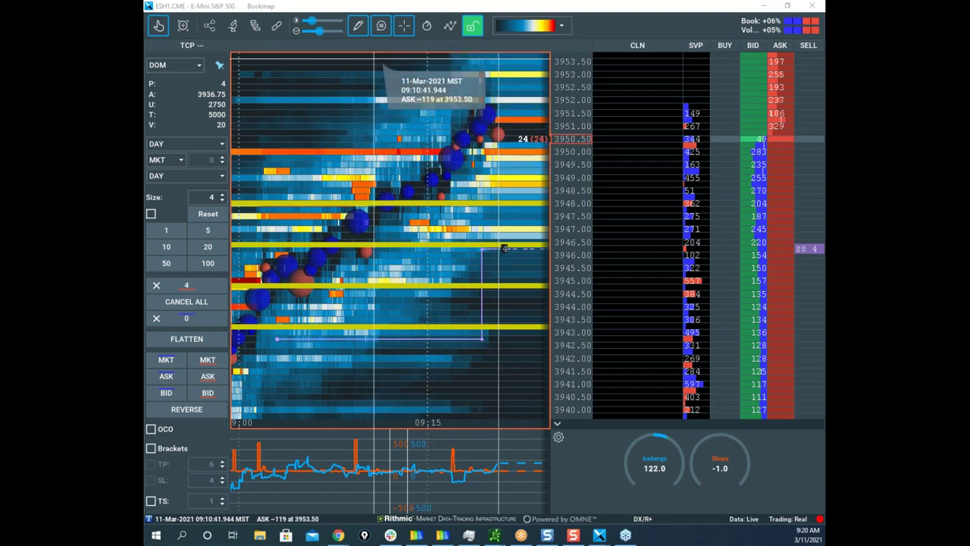
{"action": "left_click", "coordinate": [362, 29]}
{"action": "left_click", "coordinate": [371, 55]}
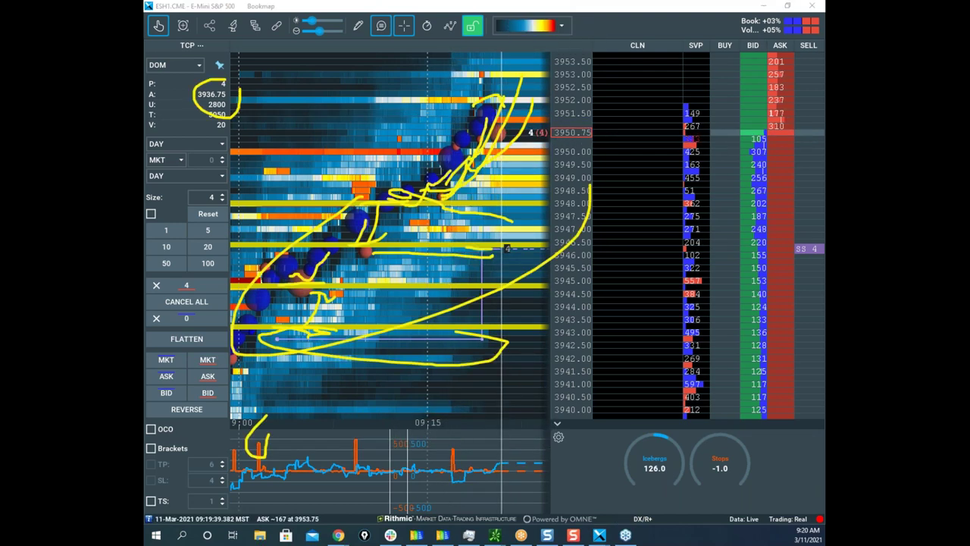
Step: Mark freehand the distance from the current E-Mini S&P 500 price down to the raised sell stop and clear the marks
{"action": "left_click_drag", "start_coordinate": [503, 198], "coordinate": [508, 248]}
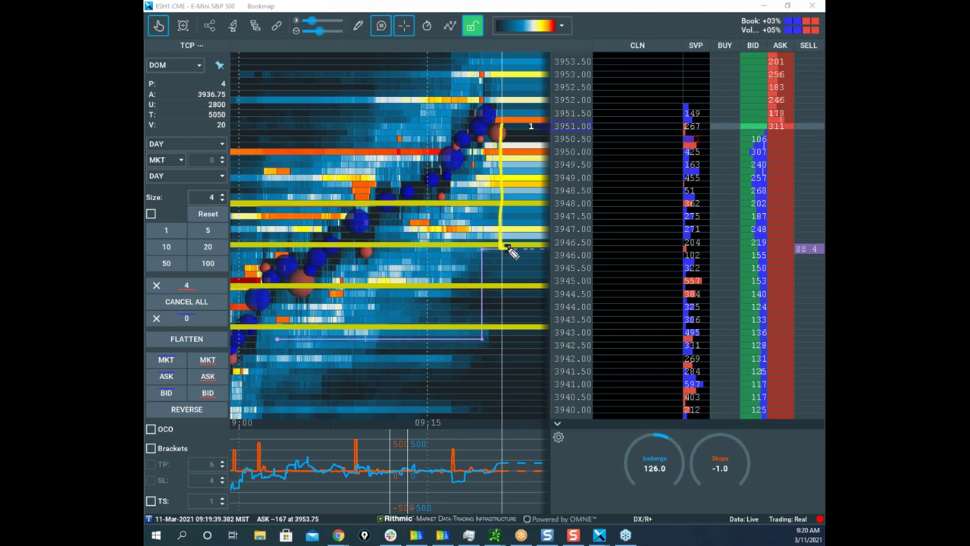
{"action": "mouse_move", "coordinate": [501, 310]}
{"action": "left_mouse_down"}
{"action": "mouse_move", "coordinate": [508, 350]}
{"action": "mouse_move", "coordinate": [533, 377]}
{"action": "left_mouse_up"}
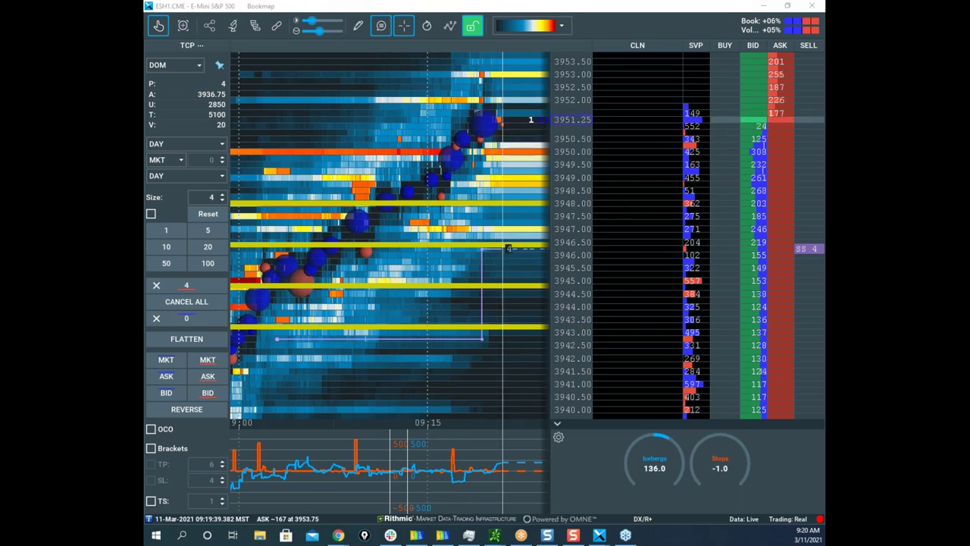
{"action": "scroll", "coordinate": [523, 152], "scroll_direction": "down", "scroll_amount": 3}
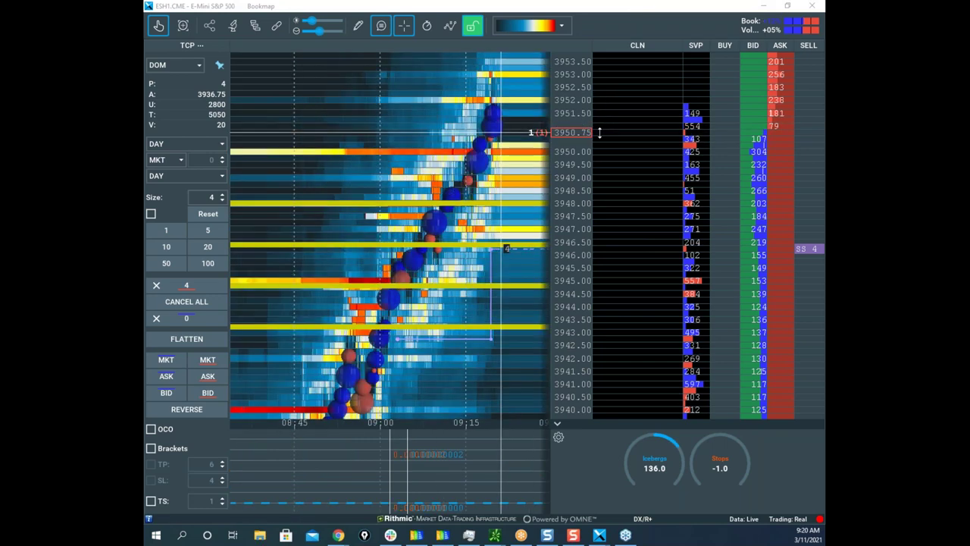
Step: Move the E-Mini S&P 500 heatmap aside and bring the Nasdaq heatmap back full screen
{"action": "left_click_drag", "start_coordinate": [628, 8], "coordinate": [146, 140]}
{"action": "left_click_drag", "start_coordinate": [145, 1], "coordinate": [572, 78]}
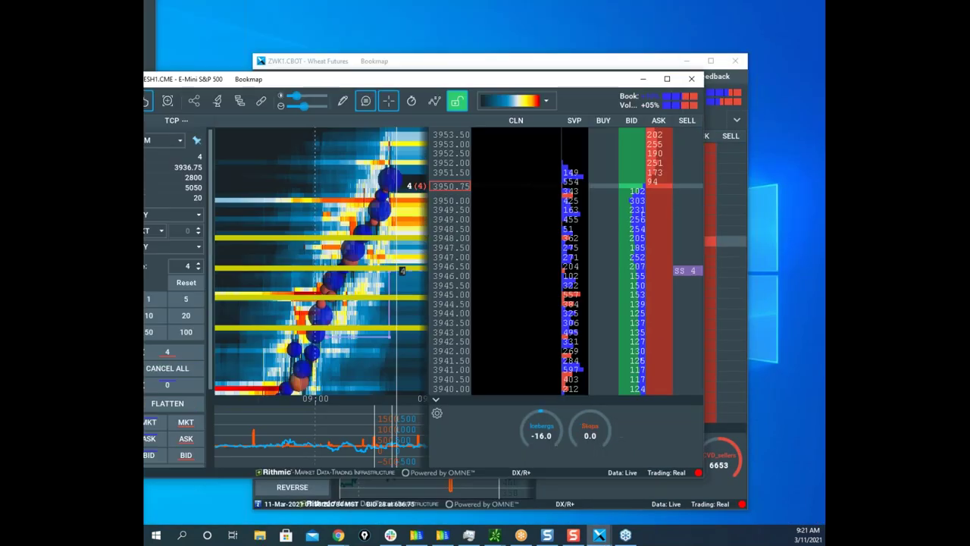
{"action": "left_click_drag", "start_coordinate": [145, 12], "coordinate": [643, 53]}
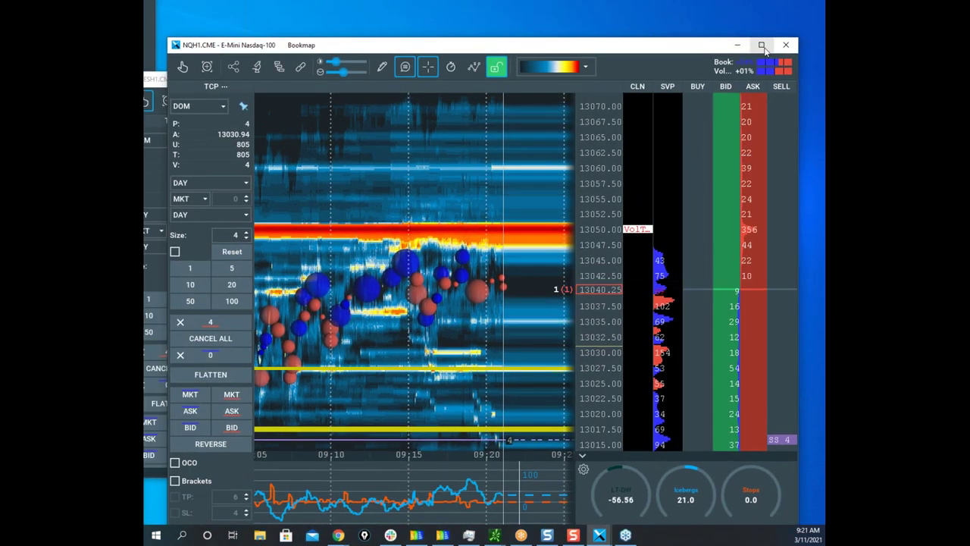
{"action": "left_click", "coordinate": [762, 46]}
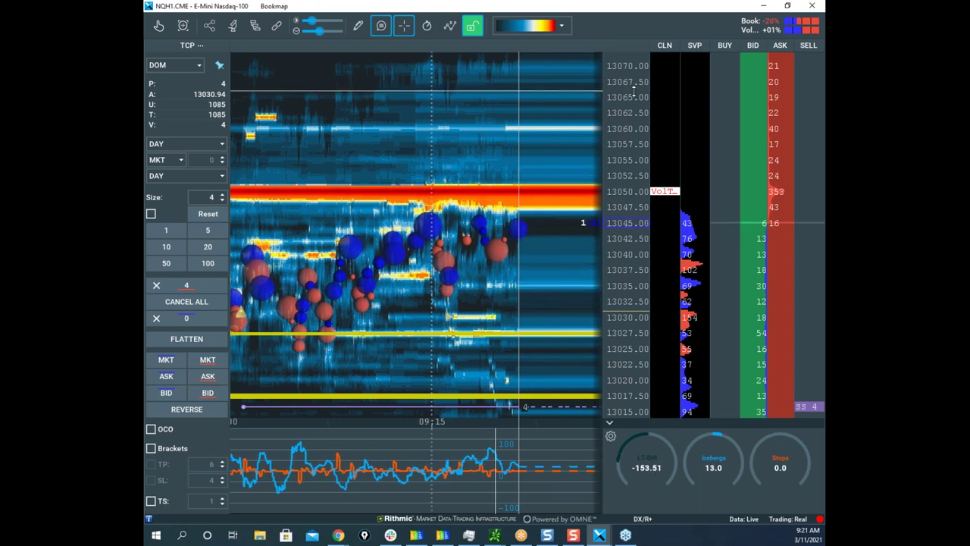
Step: Set the order size to 1 and sell one E-Mini Nasdaq contract at market
{"action": "left_click", "coordinate": [223, 200]}
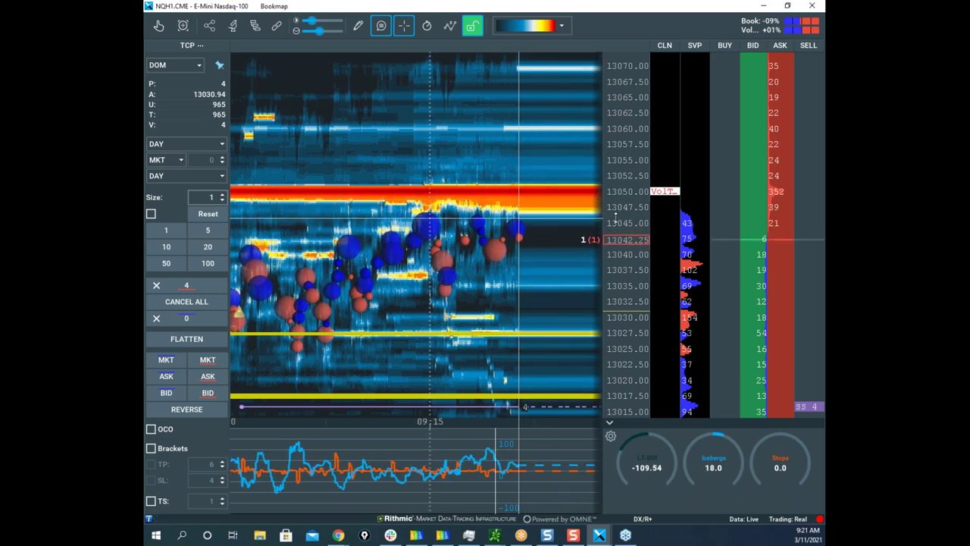
{"action": "scroll", "coordinate": [632, 212], "scroll_direction": "up", "scroll_amount": 3}
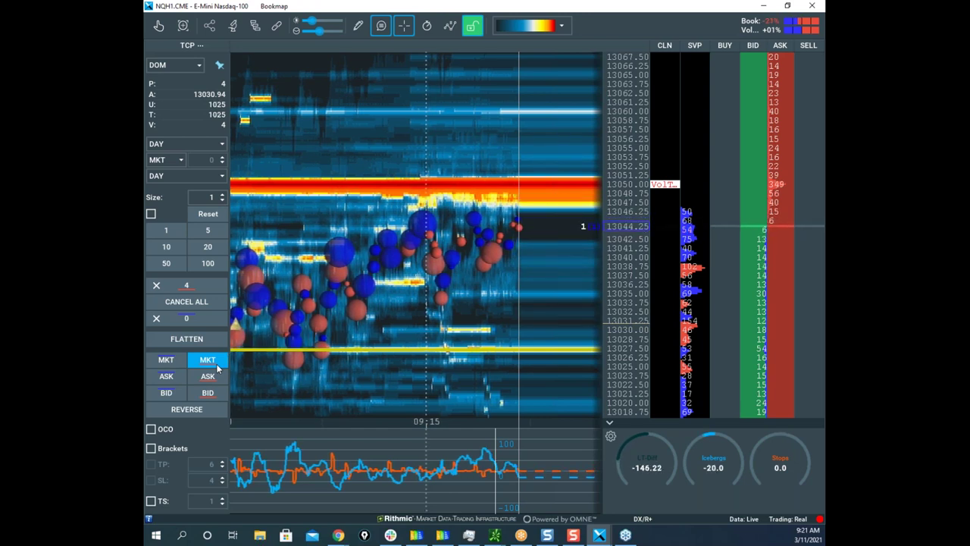
{"action": "left_click", "coordinate": [217, 368]}
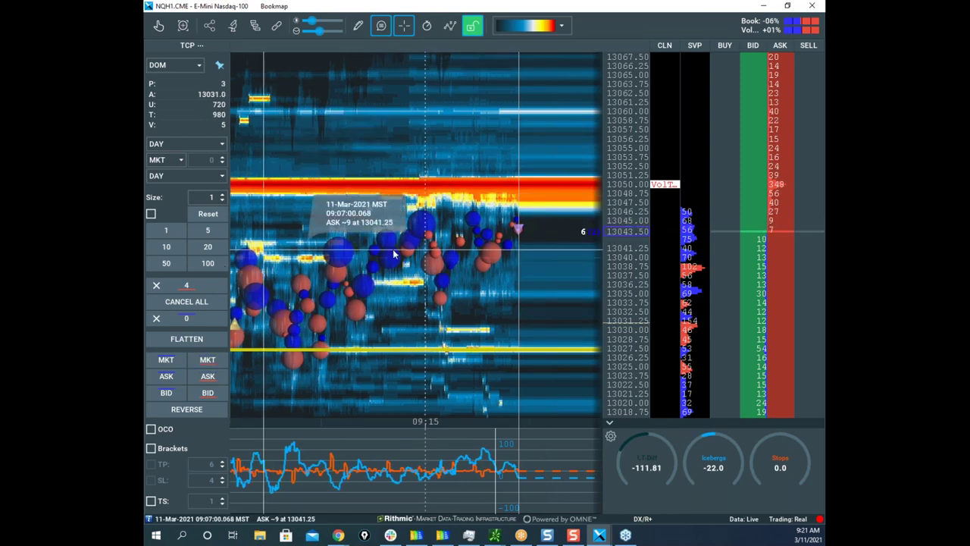
Step: Mark freehand the possible paths from the 13050 breakout, a pullback below it and a rise toward 13060, and clear the marks
{"action": "left_click_drag", "start_coordinate": [628, 199], "coordinate": [629, 206]}
{"action": "scroll", "coordinate": [536, 172], "scroll_direction": "down", "scroll_amount": 2}
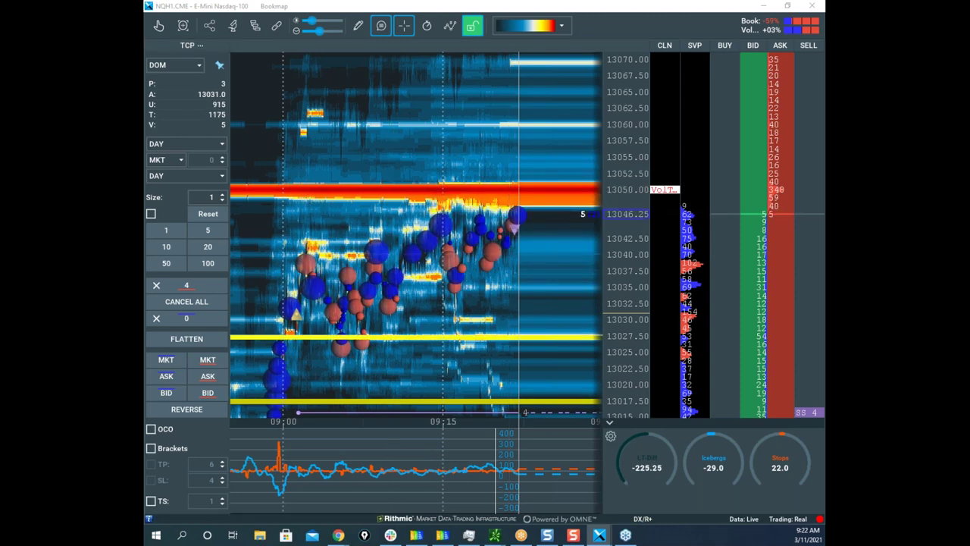
{"action": "left_click_drag", "start_coordinate": [638, 242], "coordinate": [639, 263]}
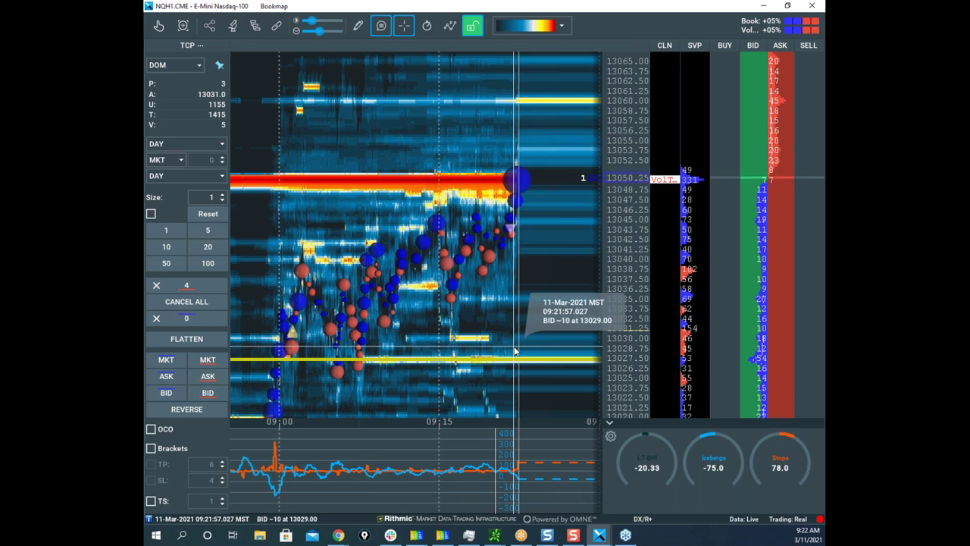
{"action": "scroll", "coordinate": [550, 280], "scroll_direction": "down", "scroll_amount": 2}
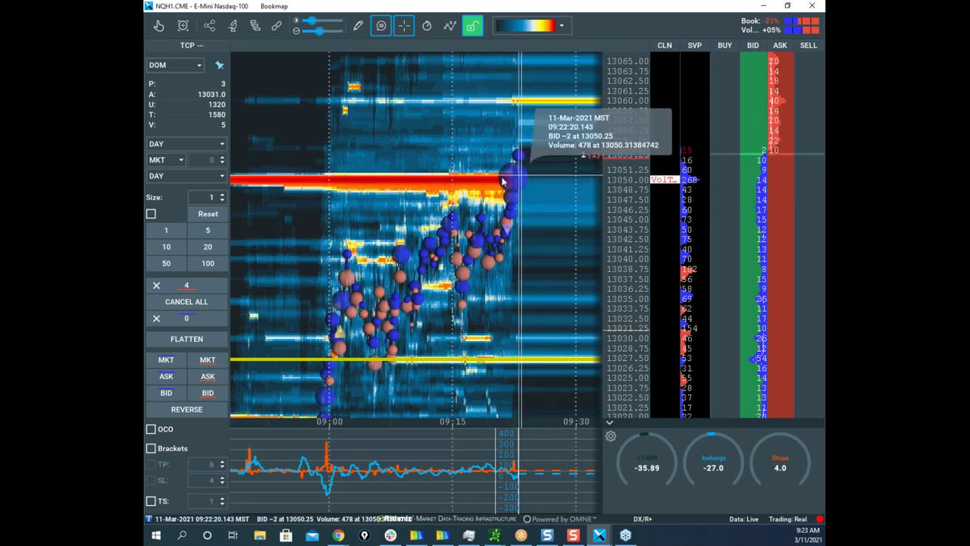
{"action": "scroll", "coordinate": [530, 155], "scroll_direction": "up", "scroll_amount": 3}
{"action": "scroll", "coordinate": [533, 165], "scroll_direction": "down", "scroll_amount": 3}
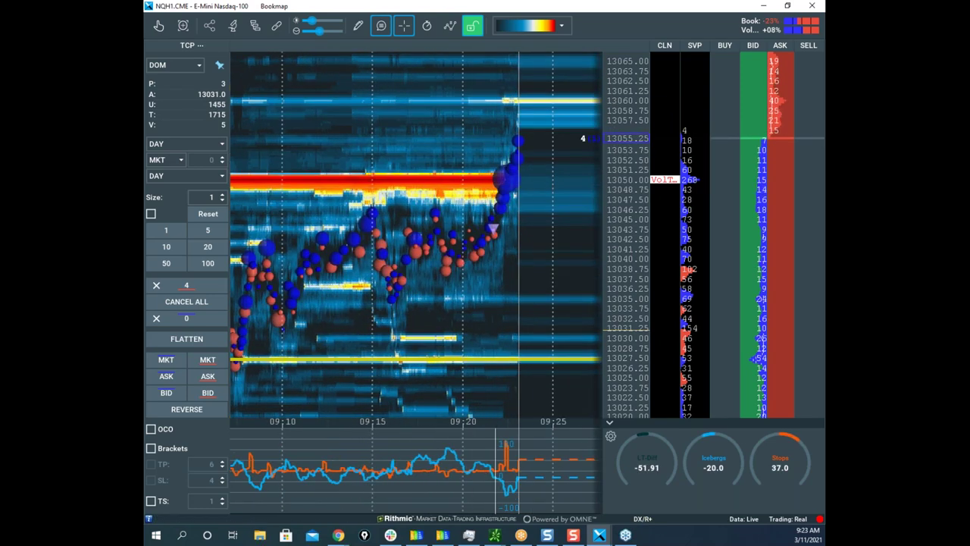
{"action": "right_click", "coordinate": [492, 166]}
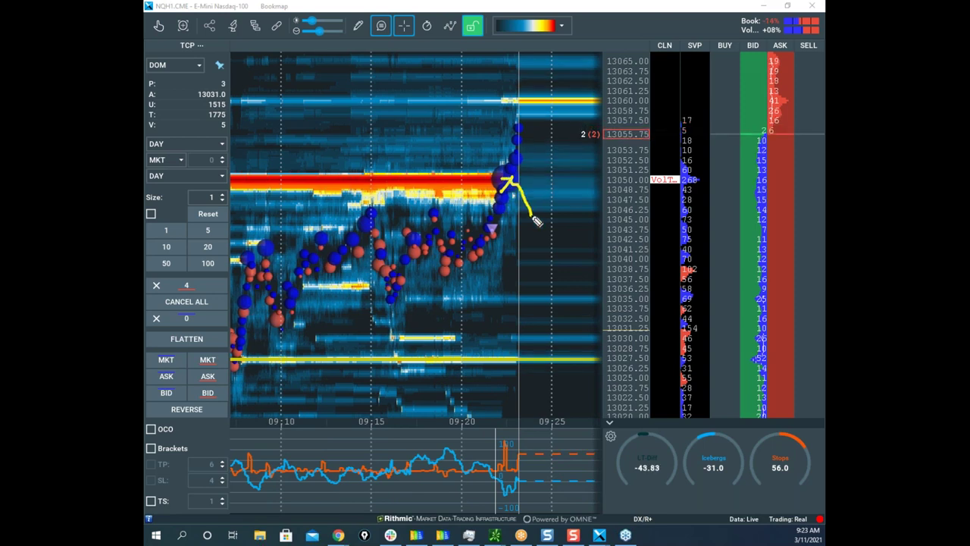
{"action": "left_click_drag", "start_coordinate": [511, 186], "coordinate": [519, 148]}
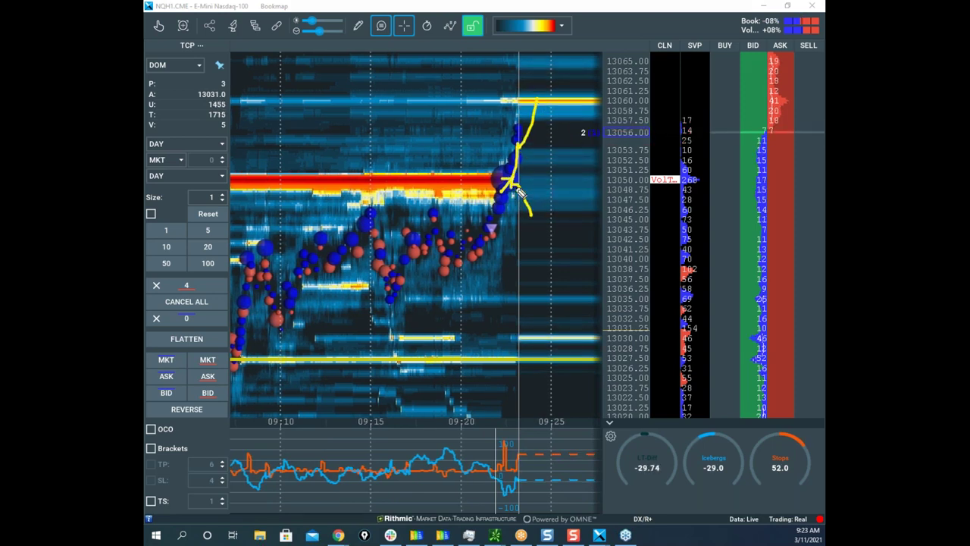
{"action": "left_click_drag", "start_coordinate": [571, 210], "coordinate": [582, 206]}
{"action": "key", "text": "Escape"}
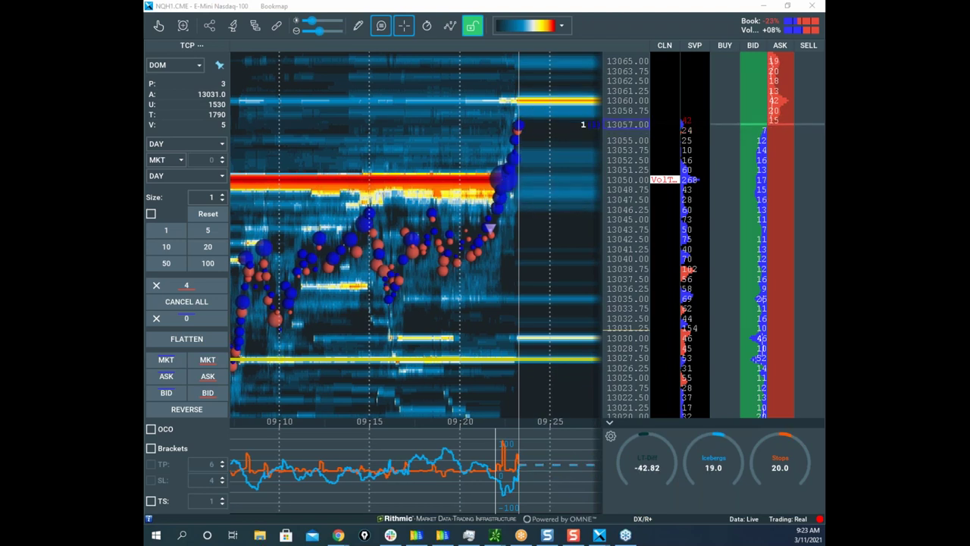
Step: Place a one-contract Nasdaq sell stop at 13047.00 and inspect the recent spike in stops
{"action": "left_click", "coordinate": [781, 206]}
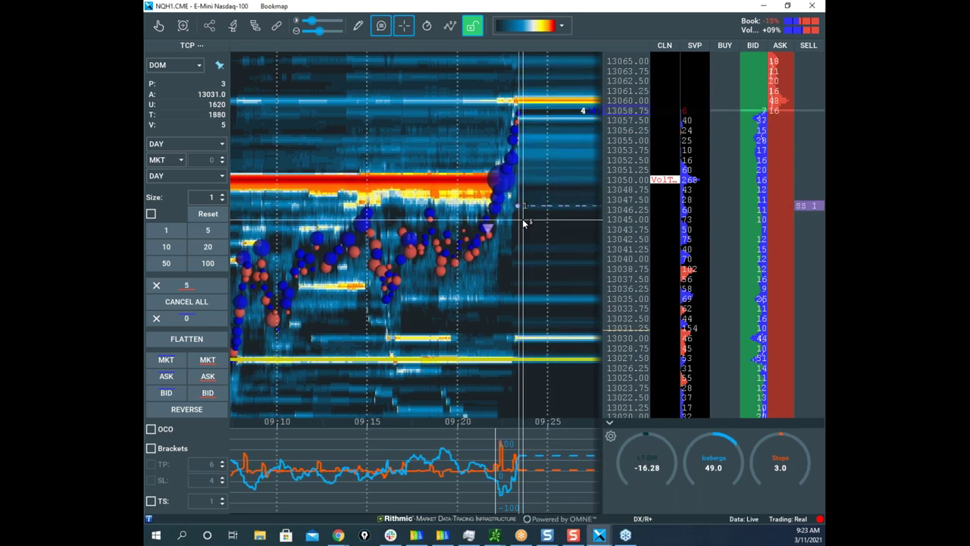
{"action": "mouse_move", "coordinate": [491, 223]}
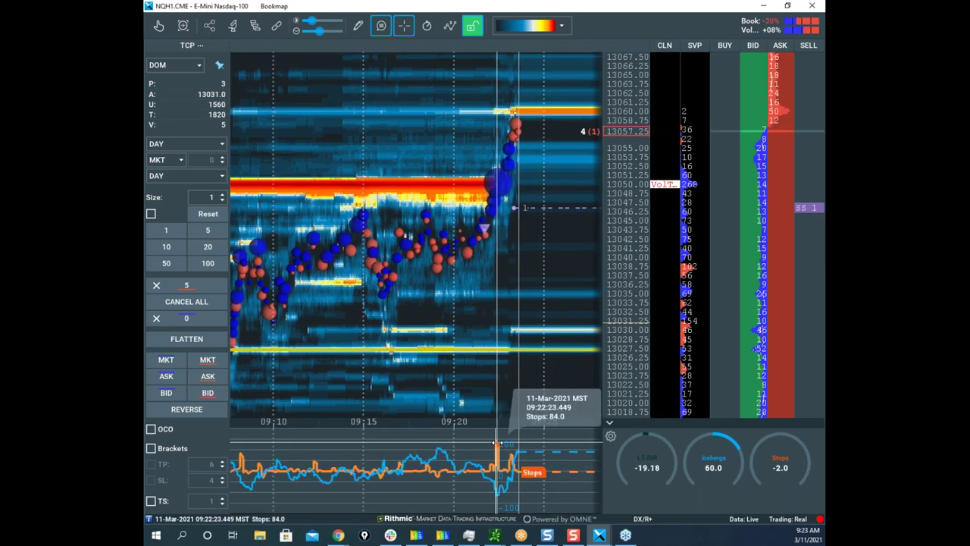
{"action": "scroll", "coordinate": [589, 353], "scroll_direction": "down", "scroll_amount": 1}
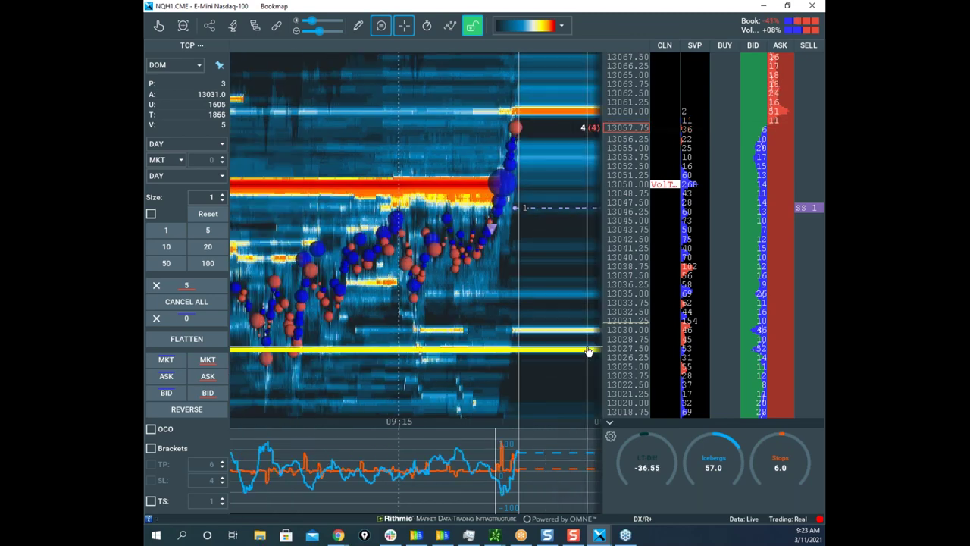
Step: Cancel the four-contract Nasdaq sell stop resting just above 13015
{"action": "left_click_drag", "start_coordinate": [623, 239], "coordinate": [653, 353]}
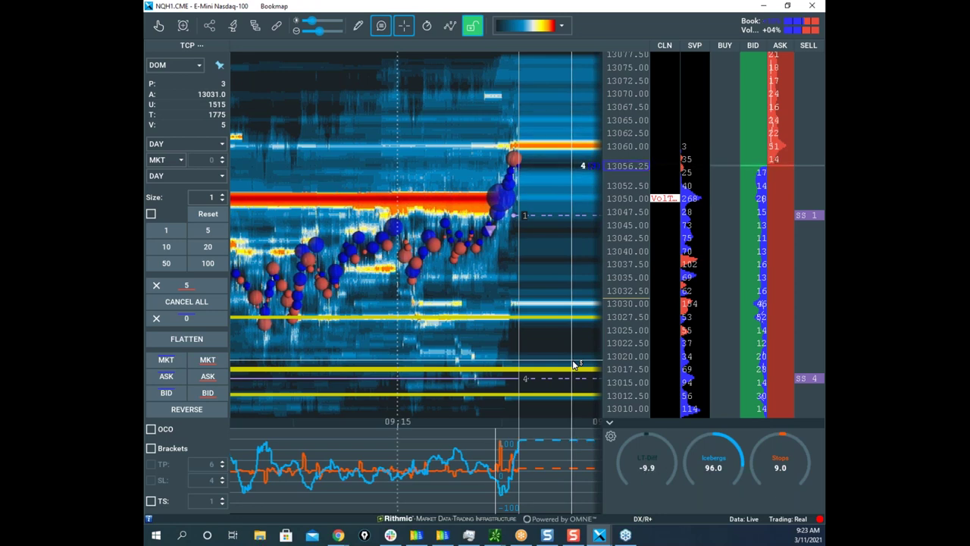
{"action": "mouse_move", "coordinate": [515, 428]}
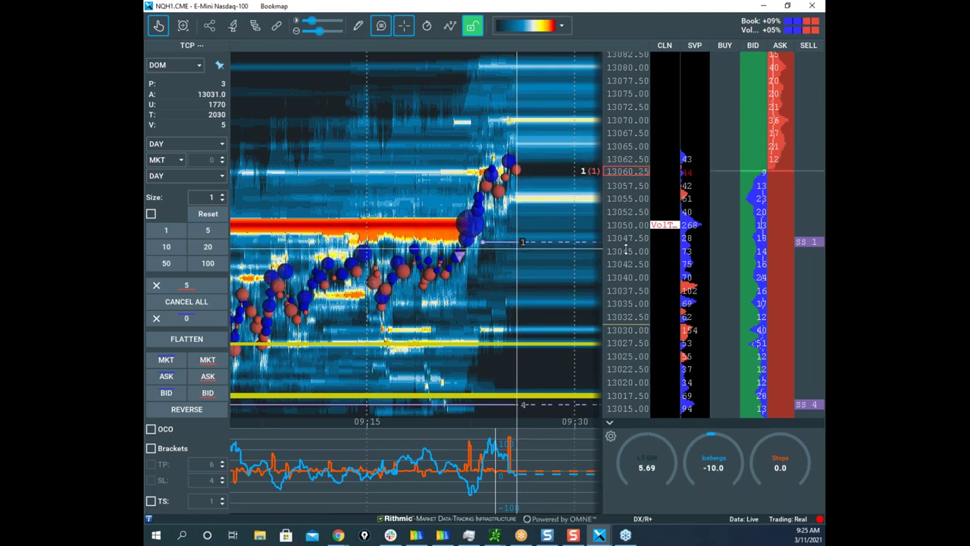
{"action": "scroll", "coordinate": [626, 250], "scroll_direction": "up", "scroll_amount": 5}
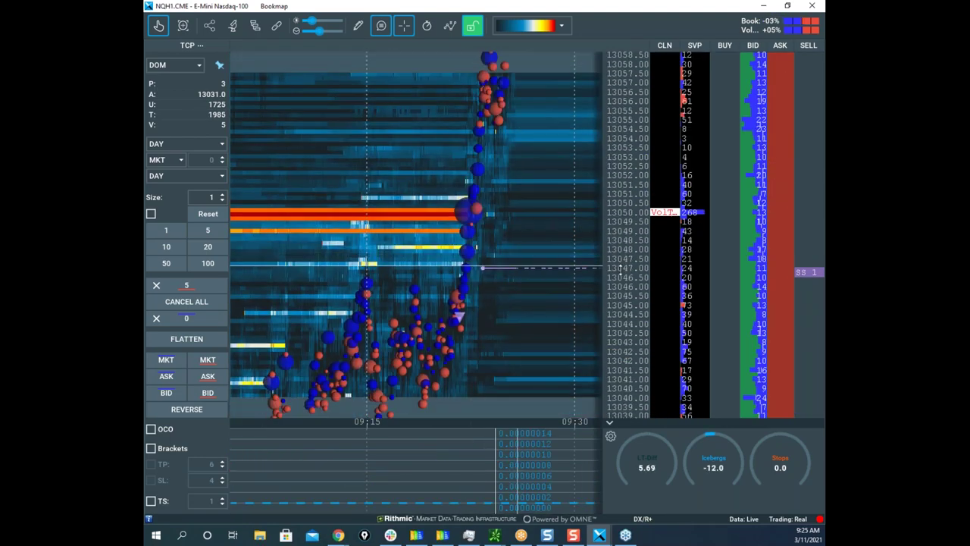
{"action": "scroll", "coordinate": [619, 268], "scroll_direction": "down", "scroll_amount": 3}
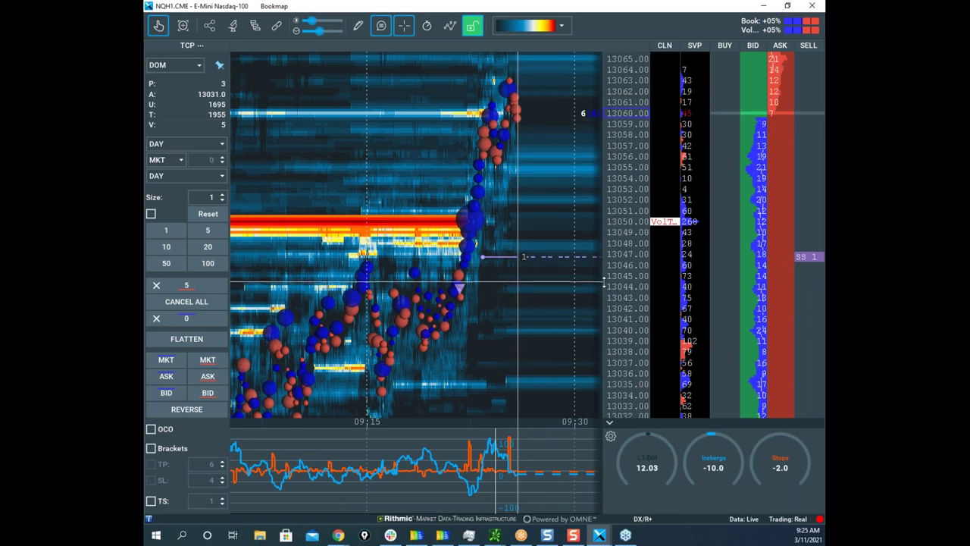
{"action": "scroll", "coordinate": [604, 282], "scroll_direction": "down", "scroll_amount": 3}
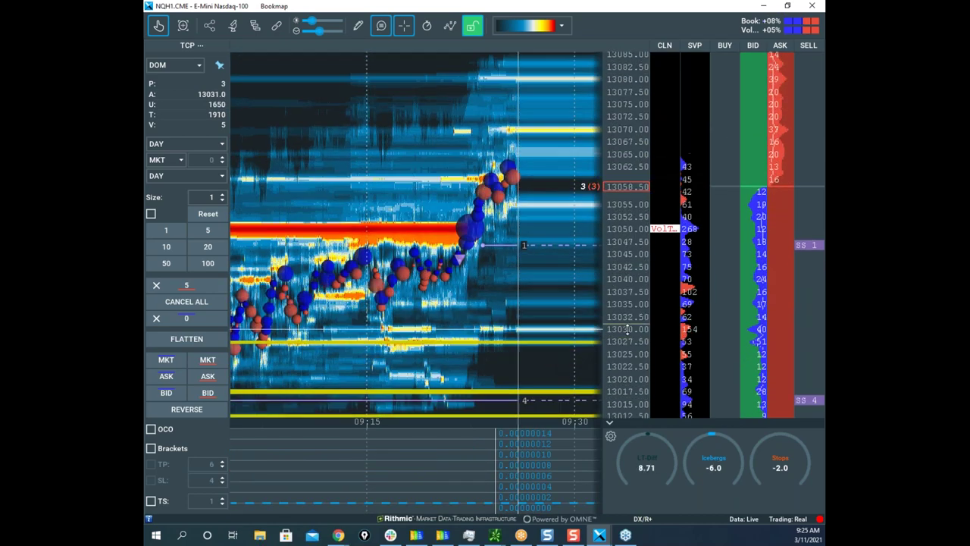
{"action": "left_click", "coordinate": [819, 400]}
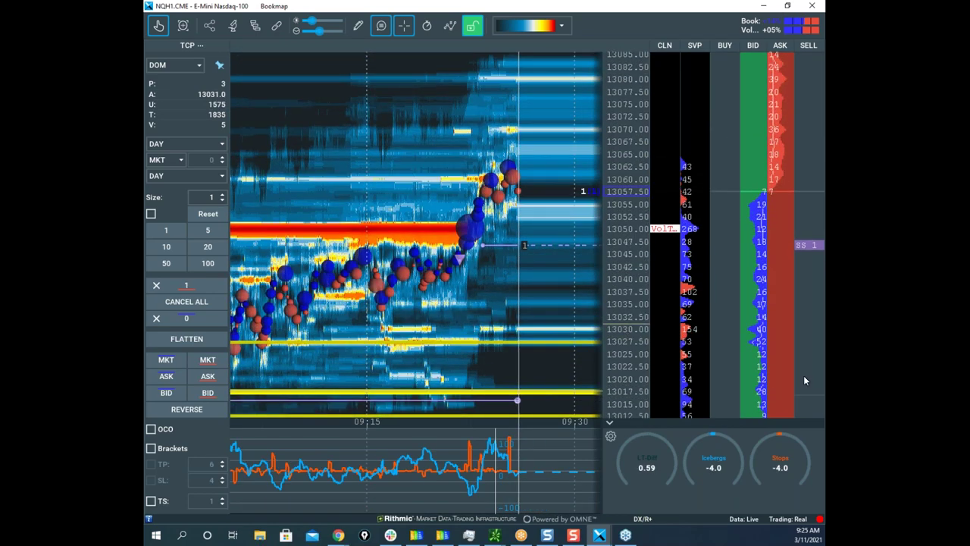
Step: Switch to the thinkorswim /VX two-minute chart and move it over the Nasdaq heatmap to check volatility
{"action": "left_click_drag", "start_coordinate": [561, 283], "coordinate": [562, 315]}
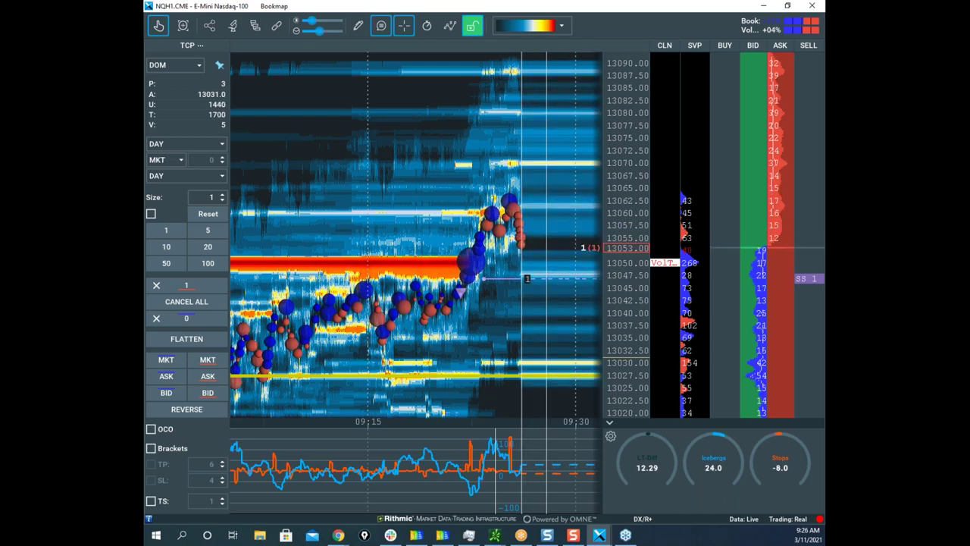
{"action": "mouse_move", "coordinate": [507, 216]}
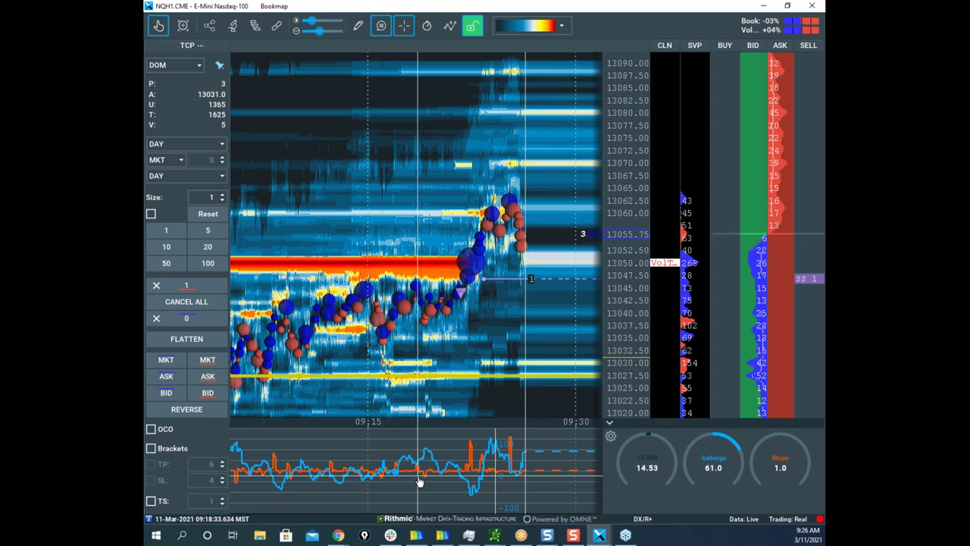
{"action": "left_click", "coordinate": [494, 535]}
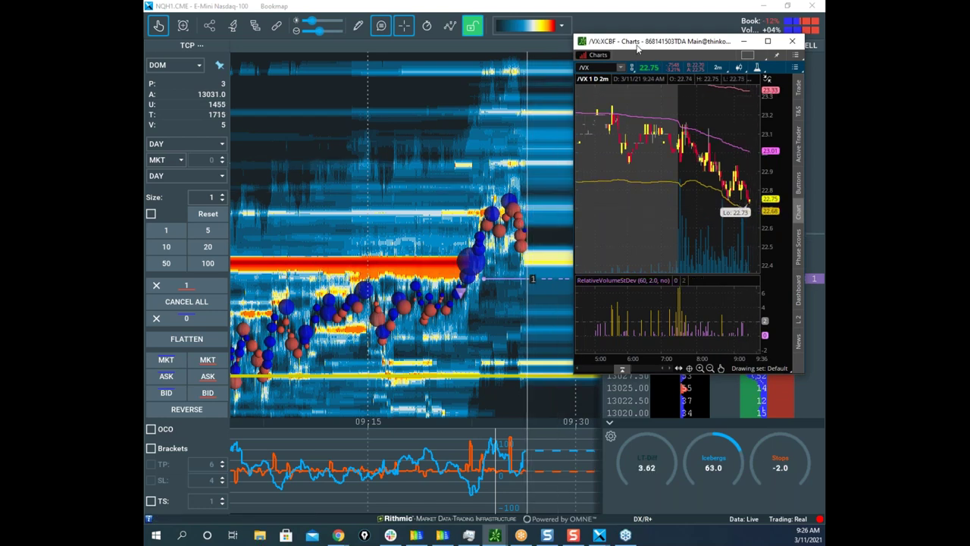
{"action": "left_click_drag", "start_coordinate": [632, 45], "coordinate": [391, 87]}
{"action": "left_click", "coordinate": [391, 91]}
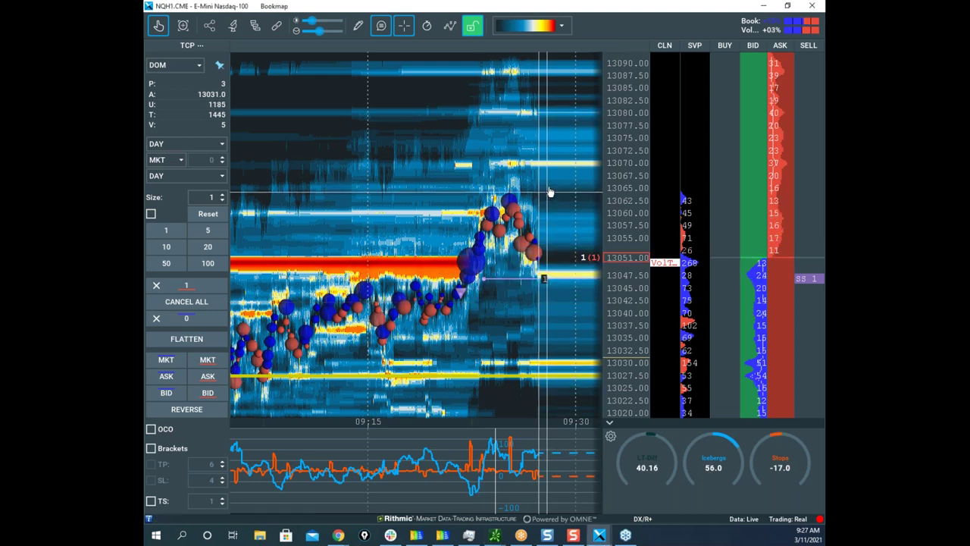
Step: Place a three-contract Nasdaq sell stop just above 13015 and reset the order size to 1
{"action": "left_click_drag", "start_coordinate": [550, 191], "coordinate": [534, 149]}
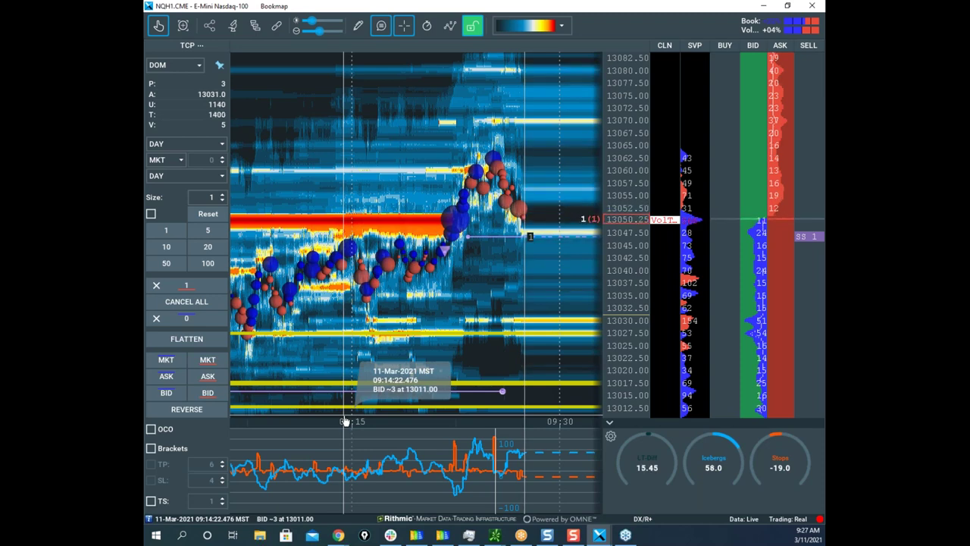
{"action": "scroll", "coordinate": [491, 348], "scroll_direction": "down", "scroll_amount": 1}
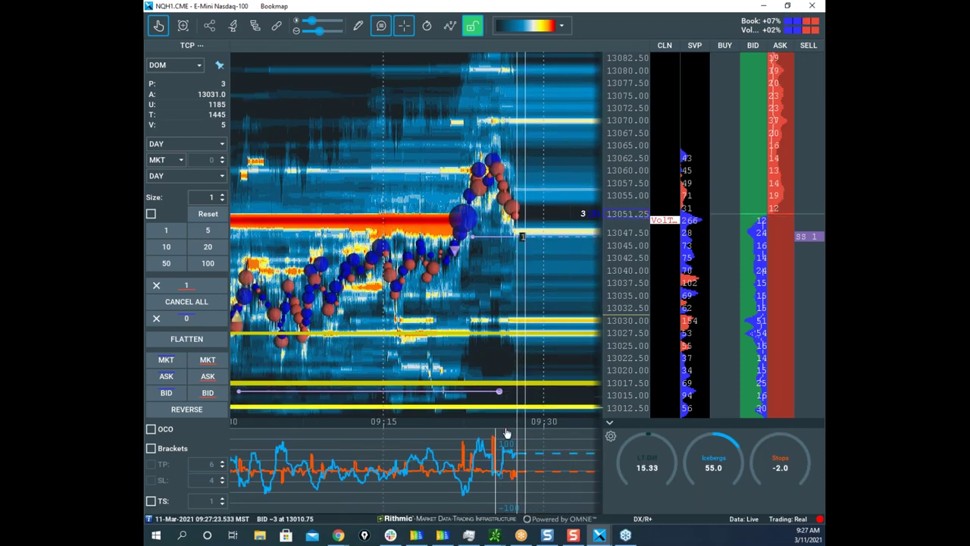
{"action": "scroll", "coordinate": [468, 344], "scroll_direction": "down", "scroll_amount": 2}
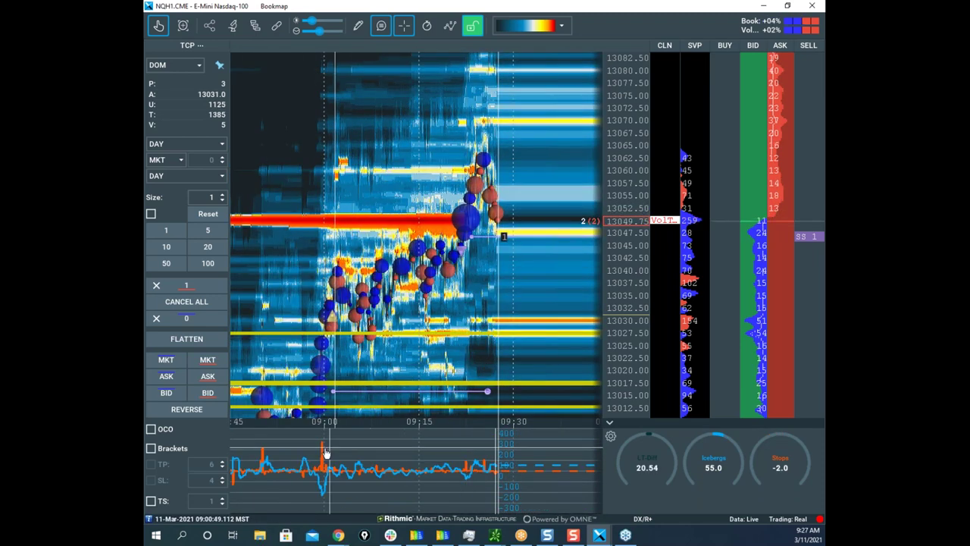
{"action": "left_click_drag", "start_coordinate": [495, 321], "coordinate": [498, 262]}
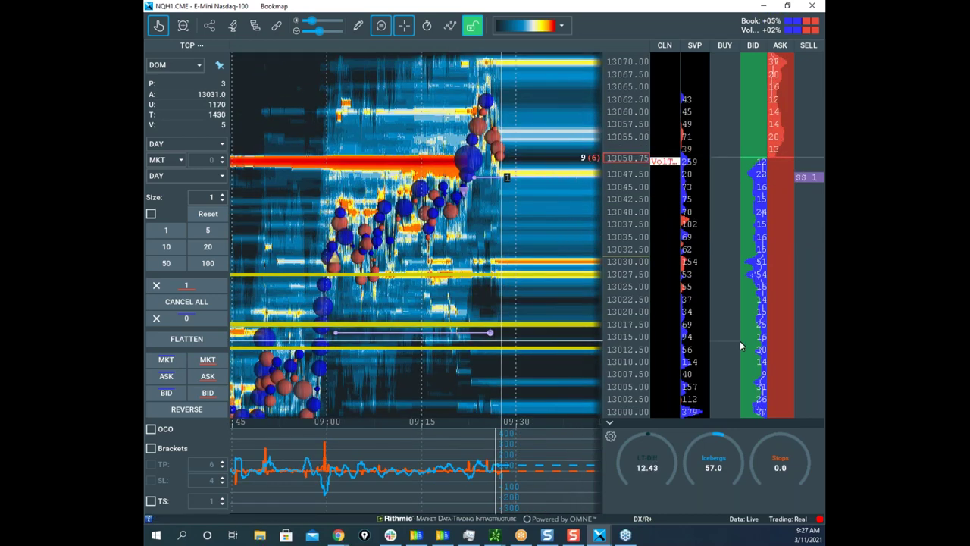
{"action": "left_click", "coordinate": [222, 197]}
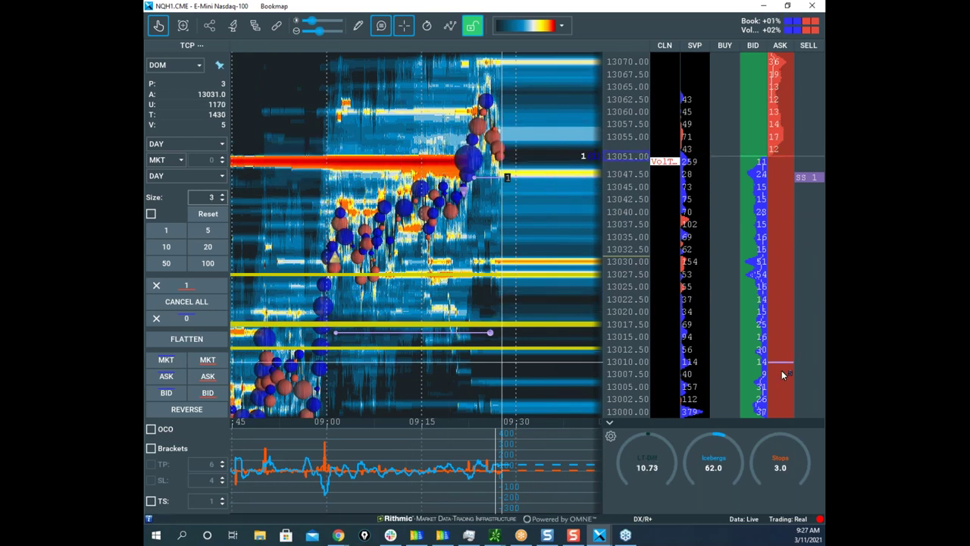
{"action": "left_click", "coordinate": [222, 201]}
{"action": "left_click", "coordinate": [222, 200]}
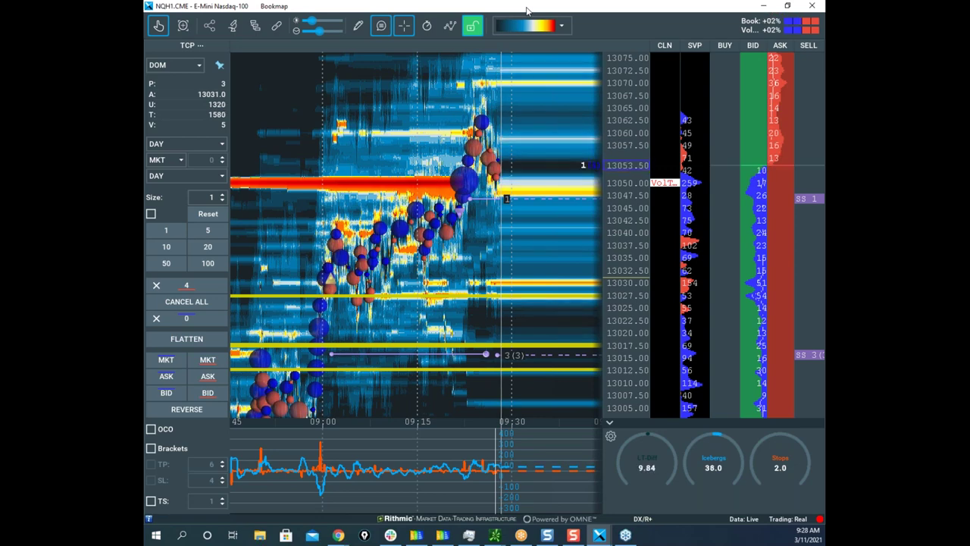
Step: Move the Nasdaq heatmap aside and bring the E-Mini S&P 500 heatmap fully into view, with its time range widened
{"action": "left_click_drag", "start_coordinate": [518, 11], "coordinate": [146, 45]}
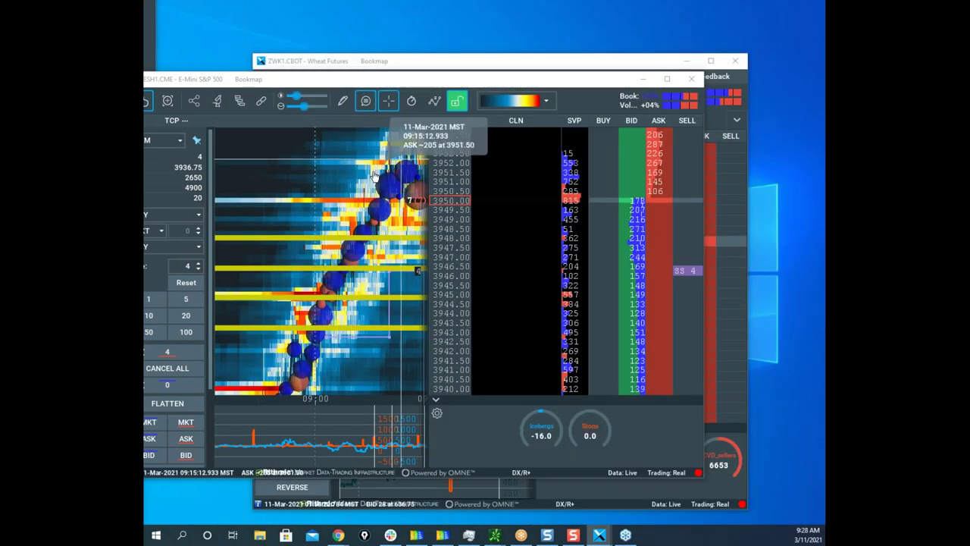
{"action": "scroll", "coordinate": [395, 228], "scroll_direction": "down", "scroll_amount": 3}
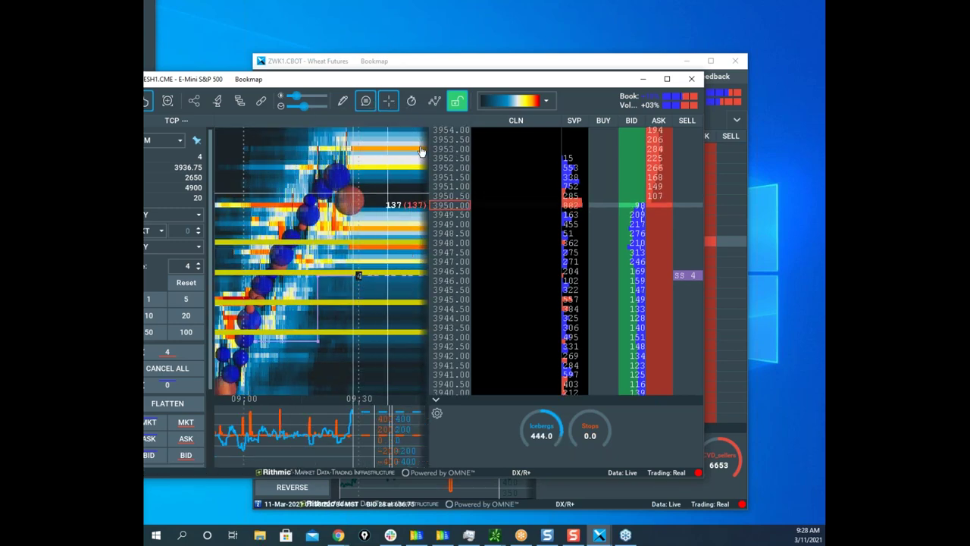
{"action": "left_click_drag", "start_coordinate": [411, 81], "coordinate": [411, 9]}
{"action": "left_click", "coordinate": [684, 7]}
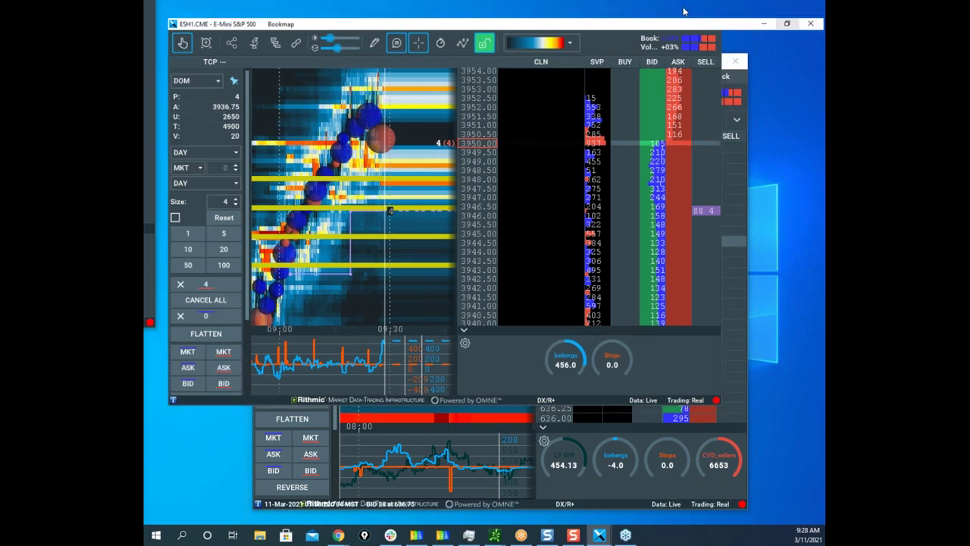